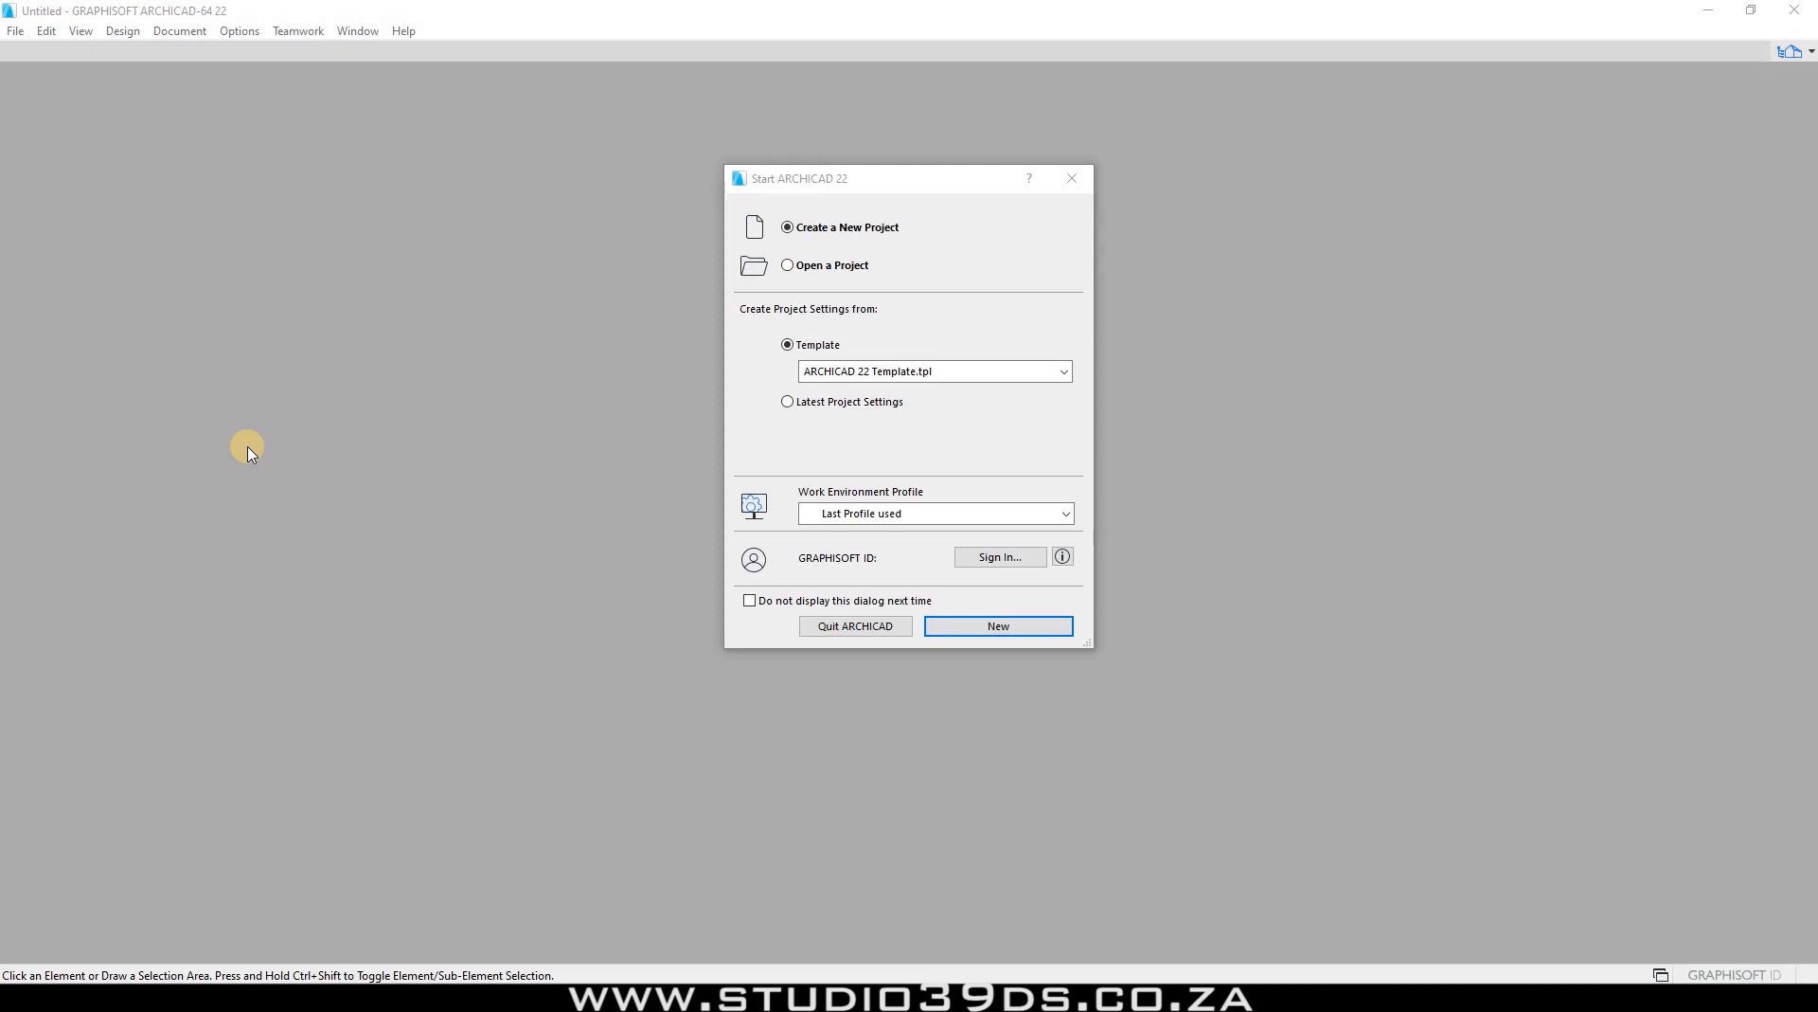
Step: Create a new project from the template file Studio 39 DS 2020 Standard.tpl stored on the Desktop
click(1063, 372)
click(805, 377)
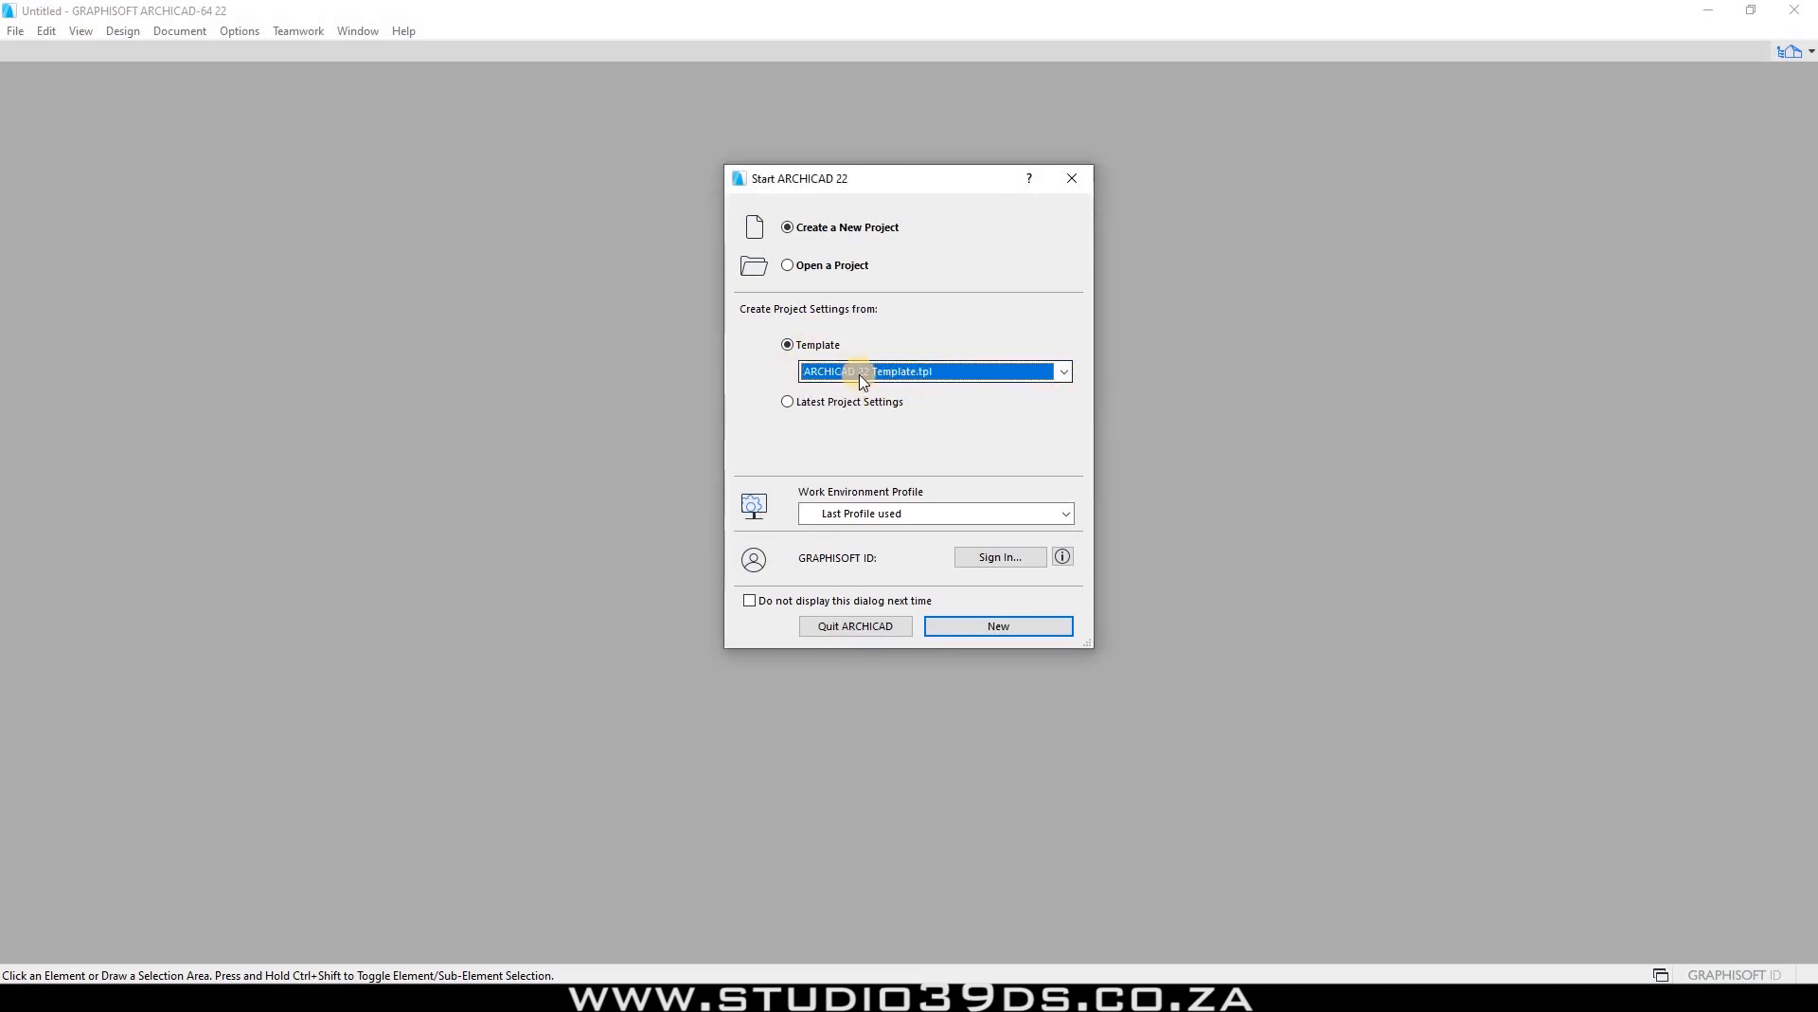
click(1064, 371)
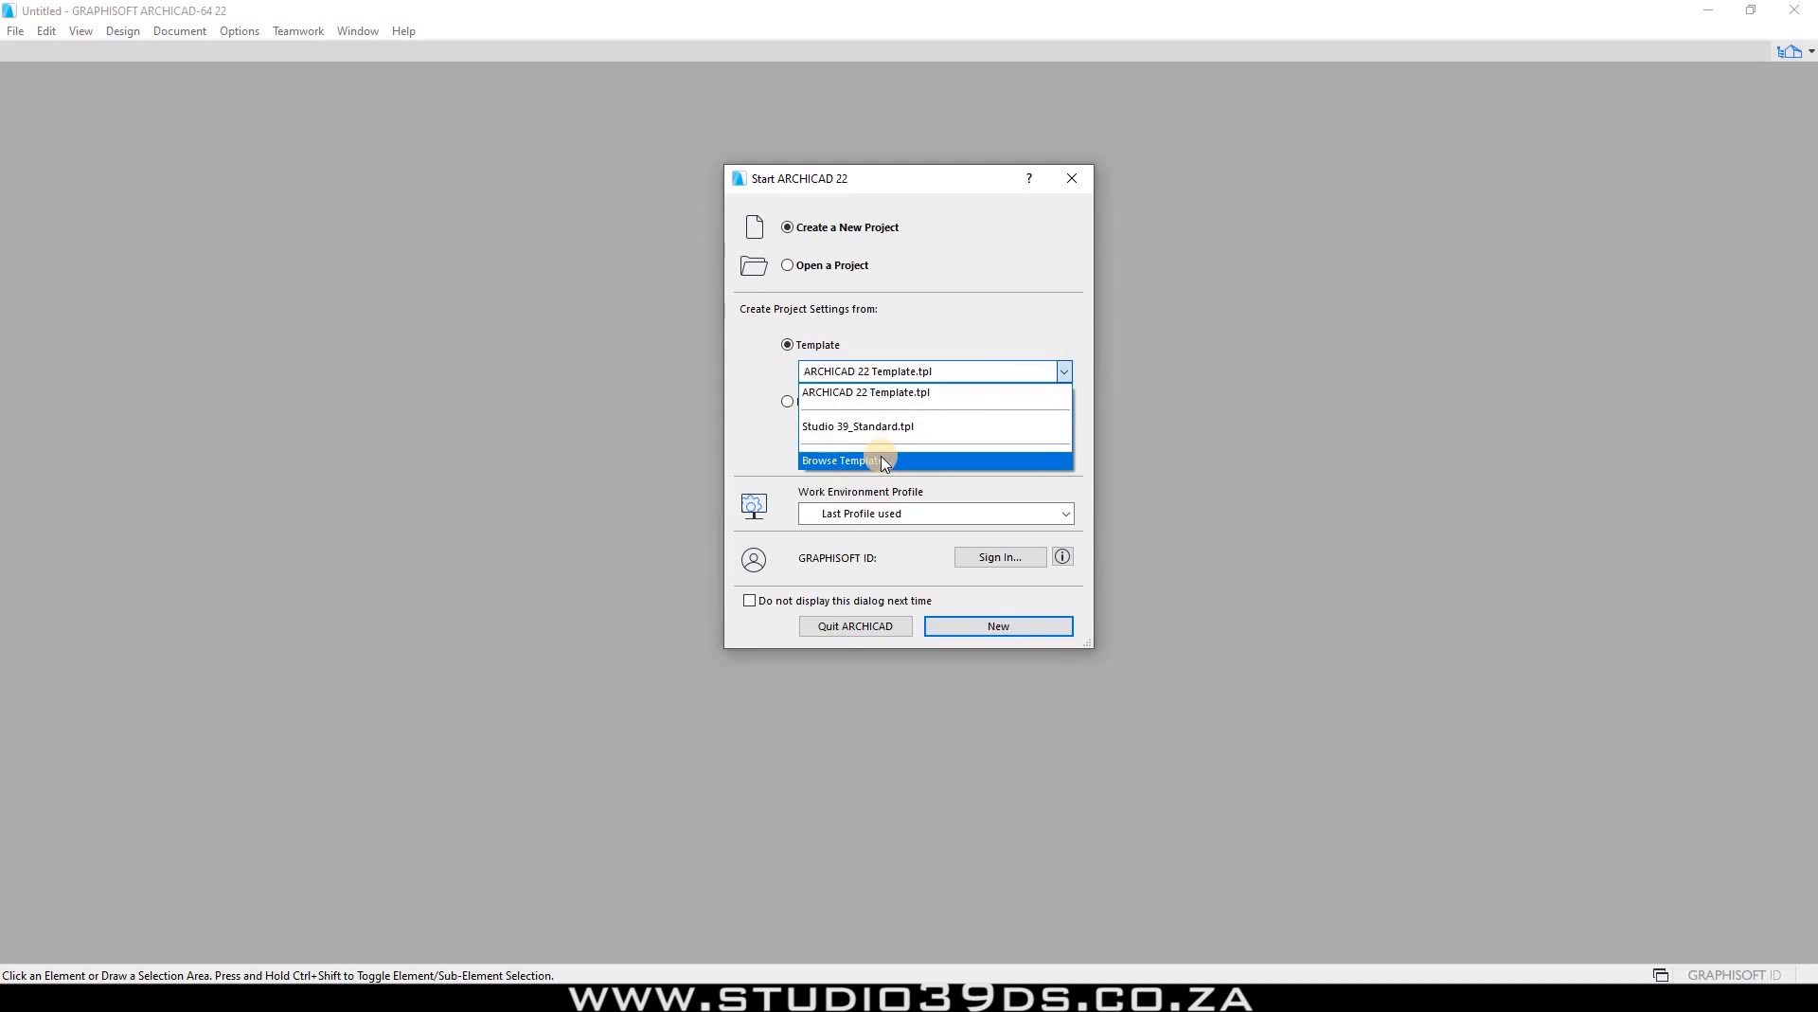
click(881, 460)
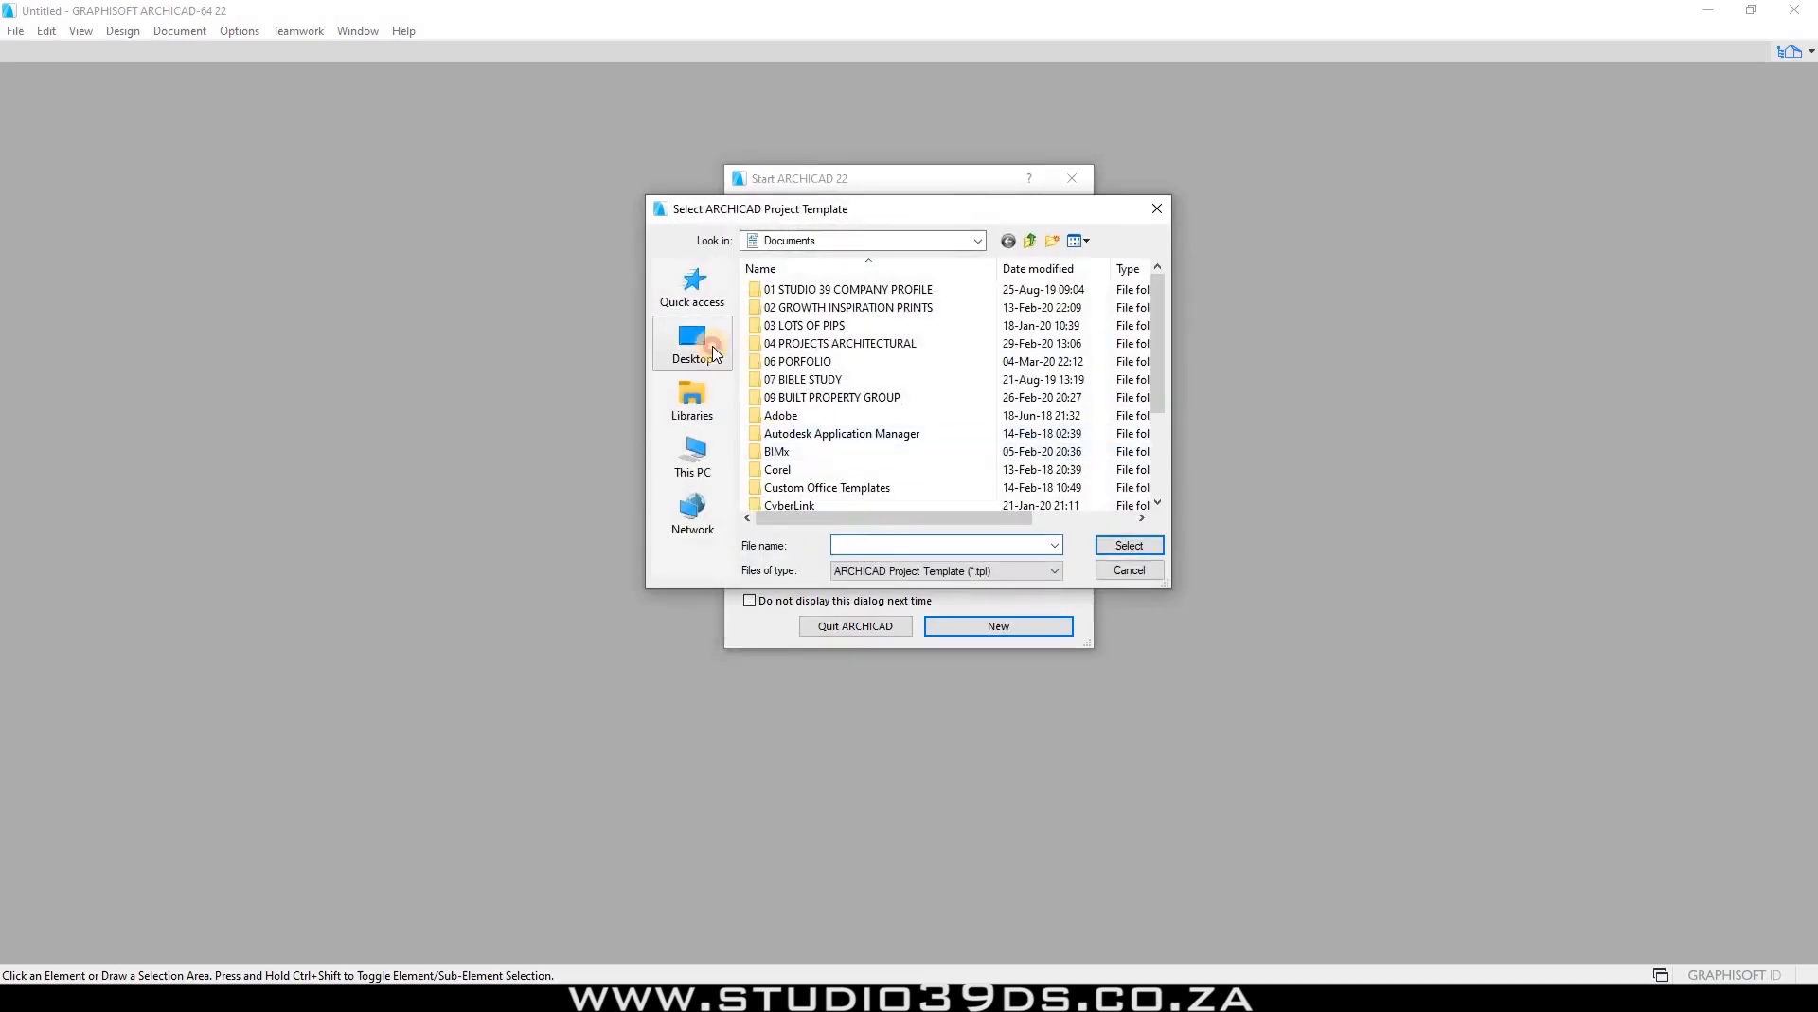
click(716, 354)
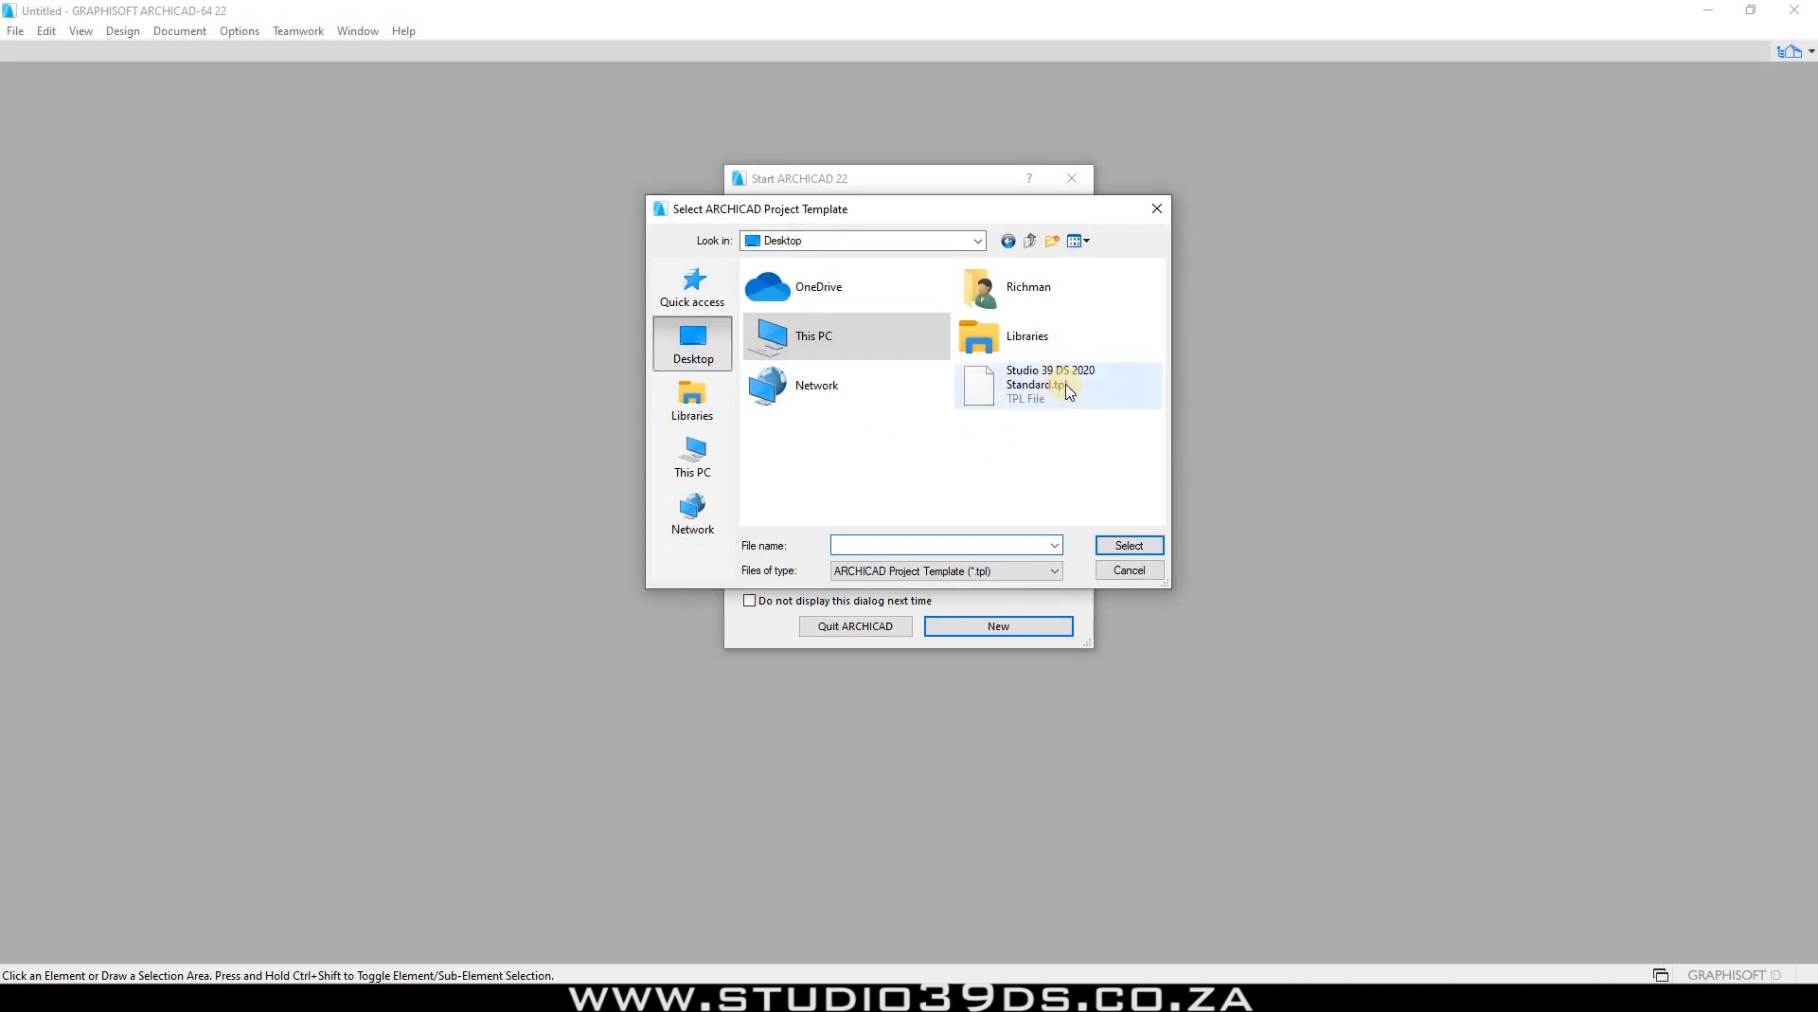
click(995, 398)
click(1118, 546)
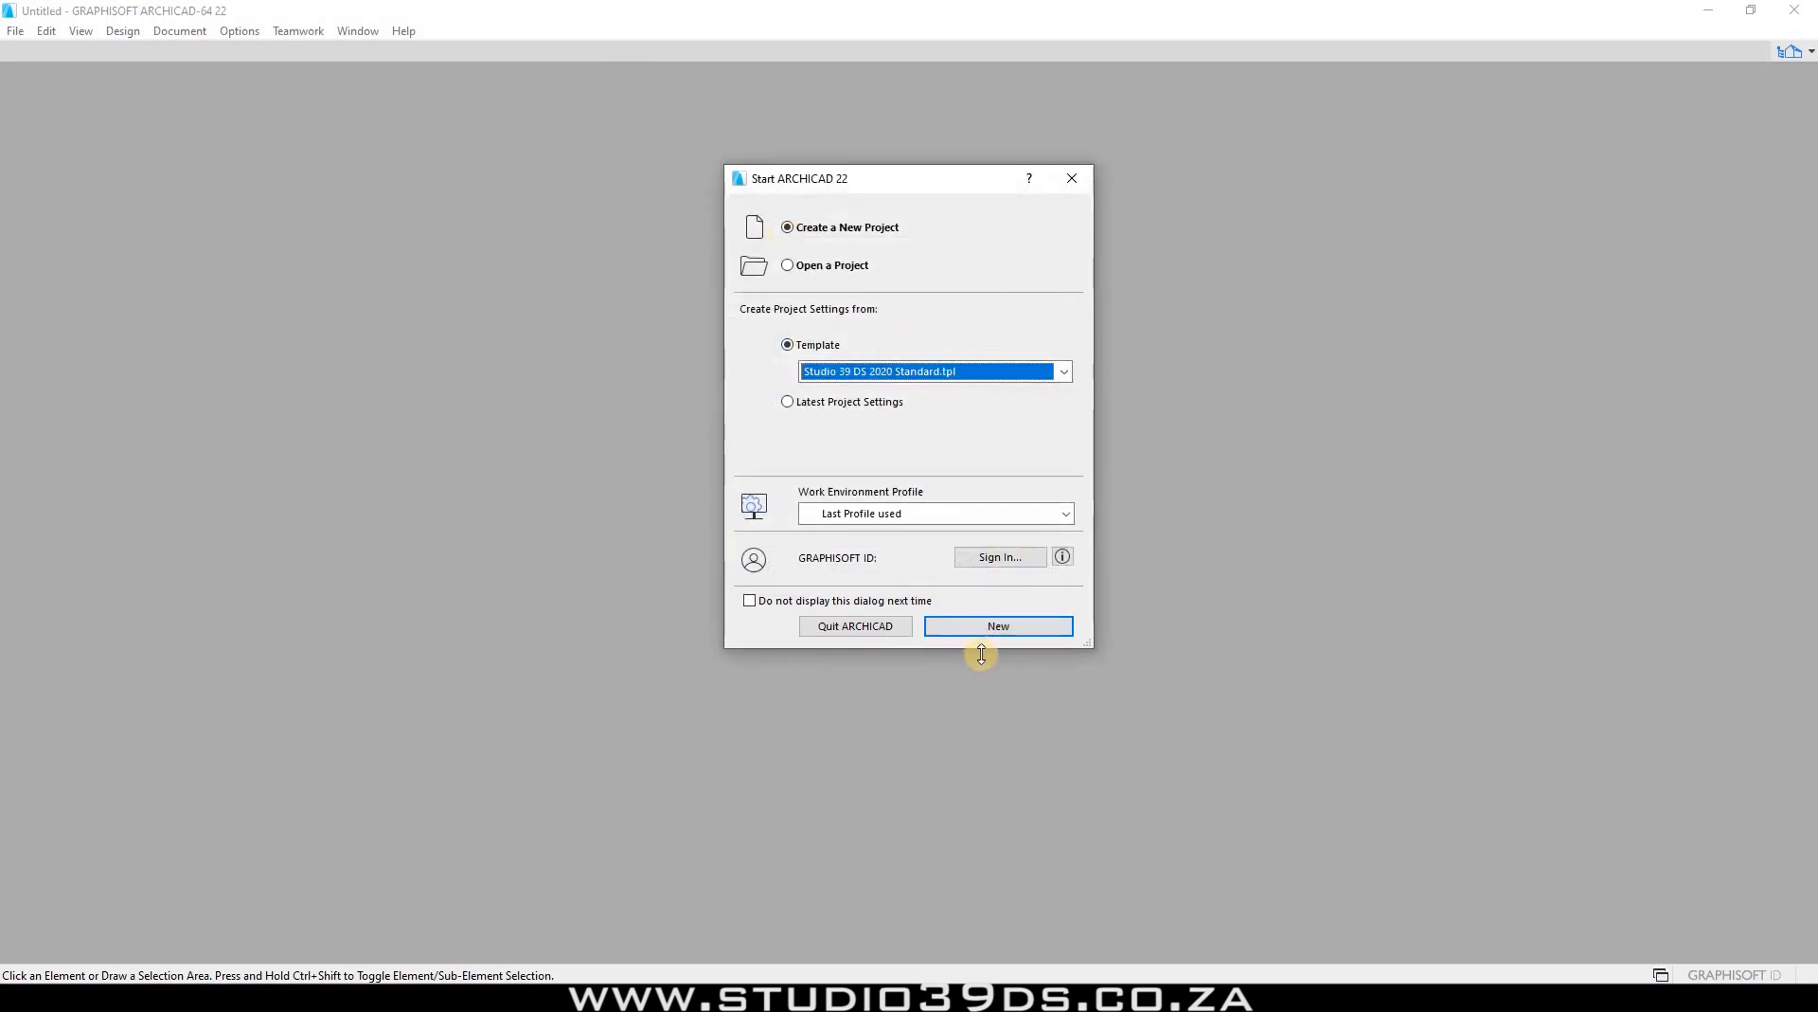
click(952, 625)
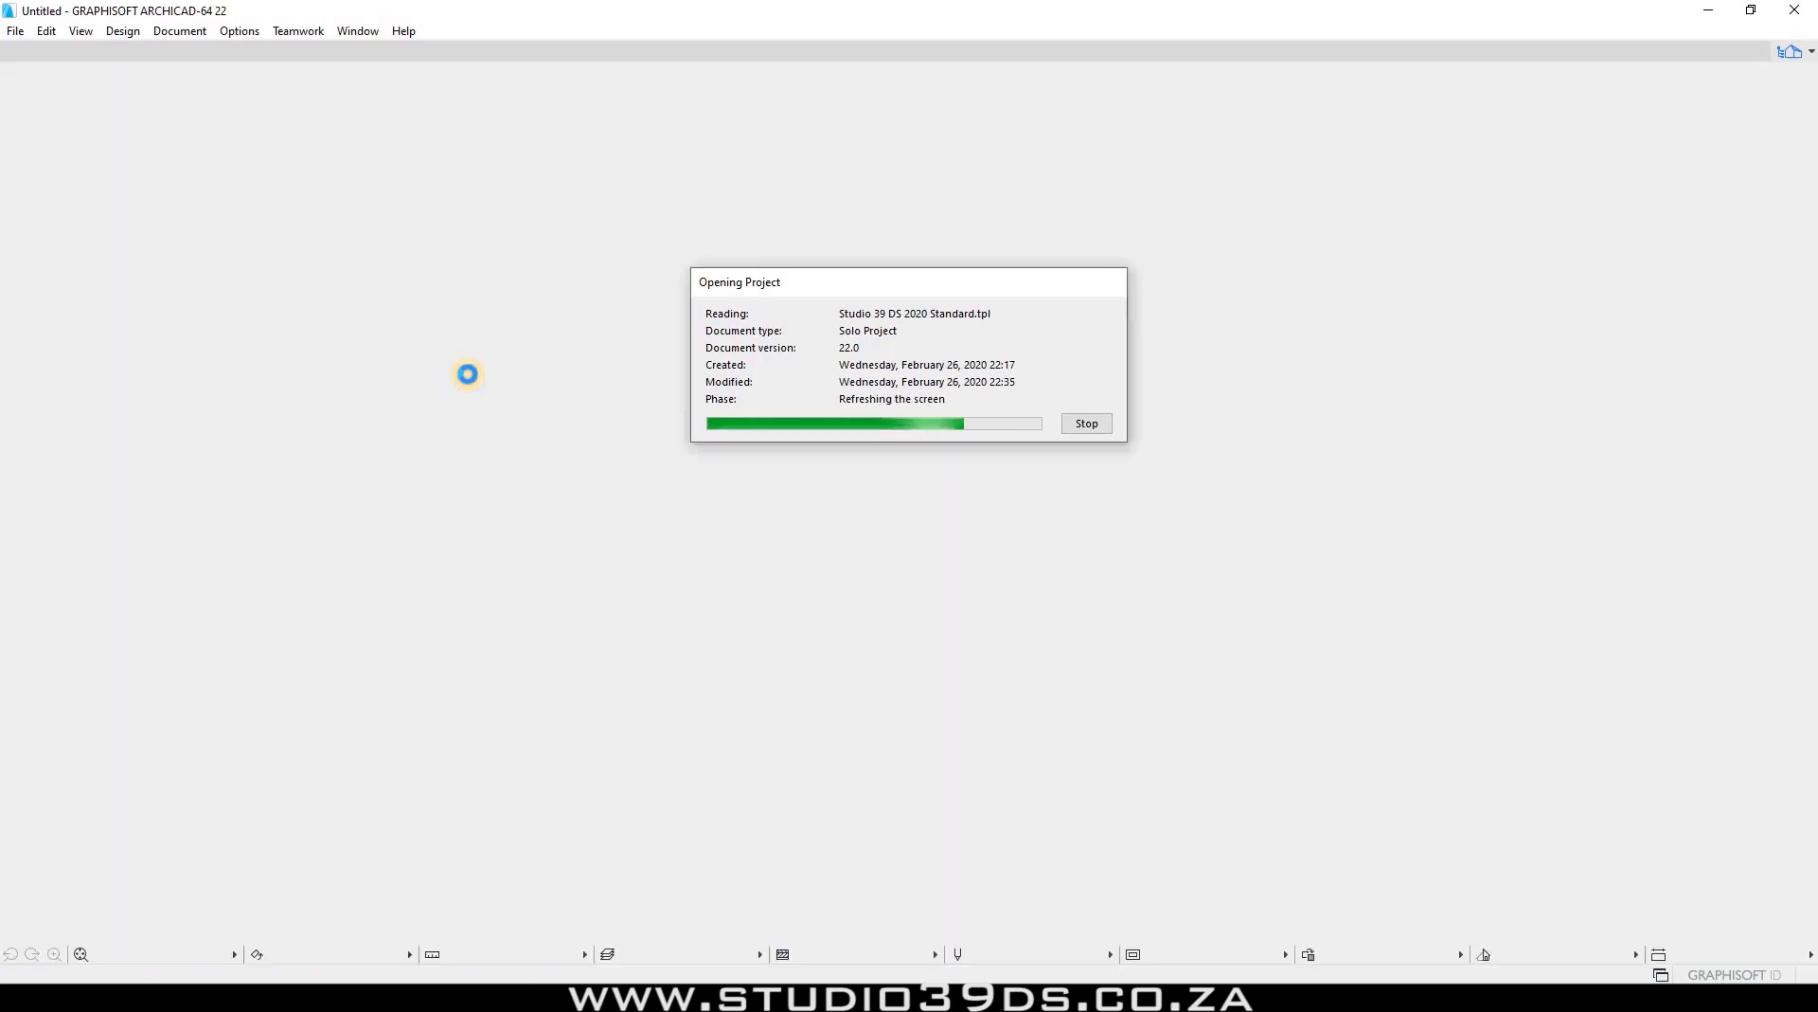
click(798, 407)
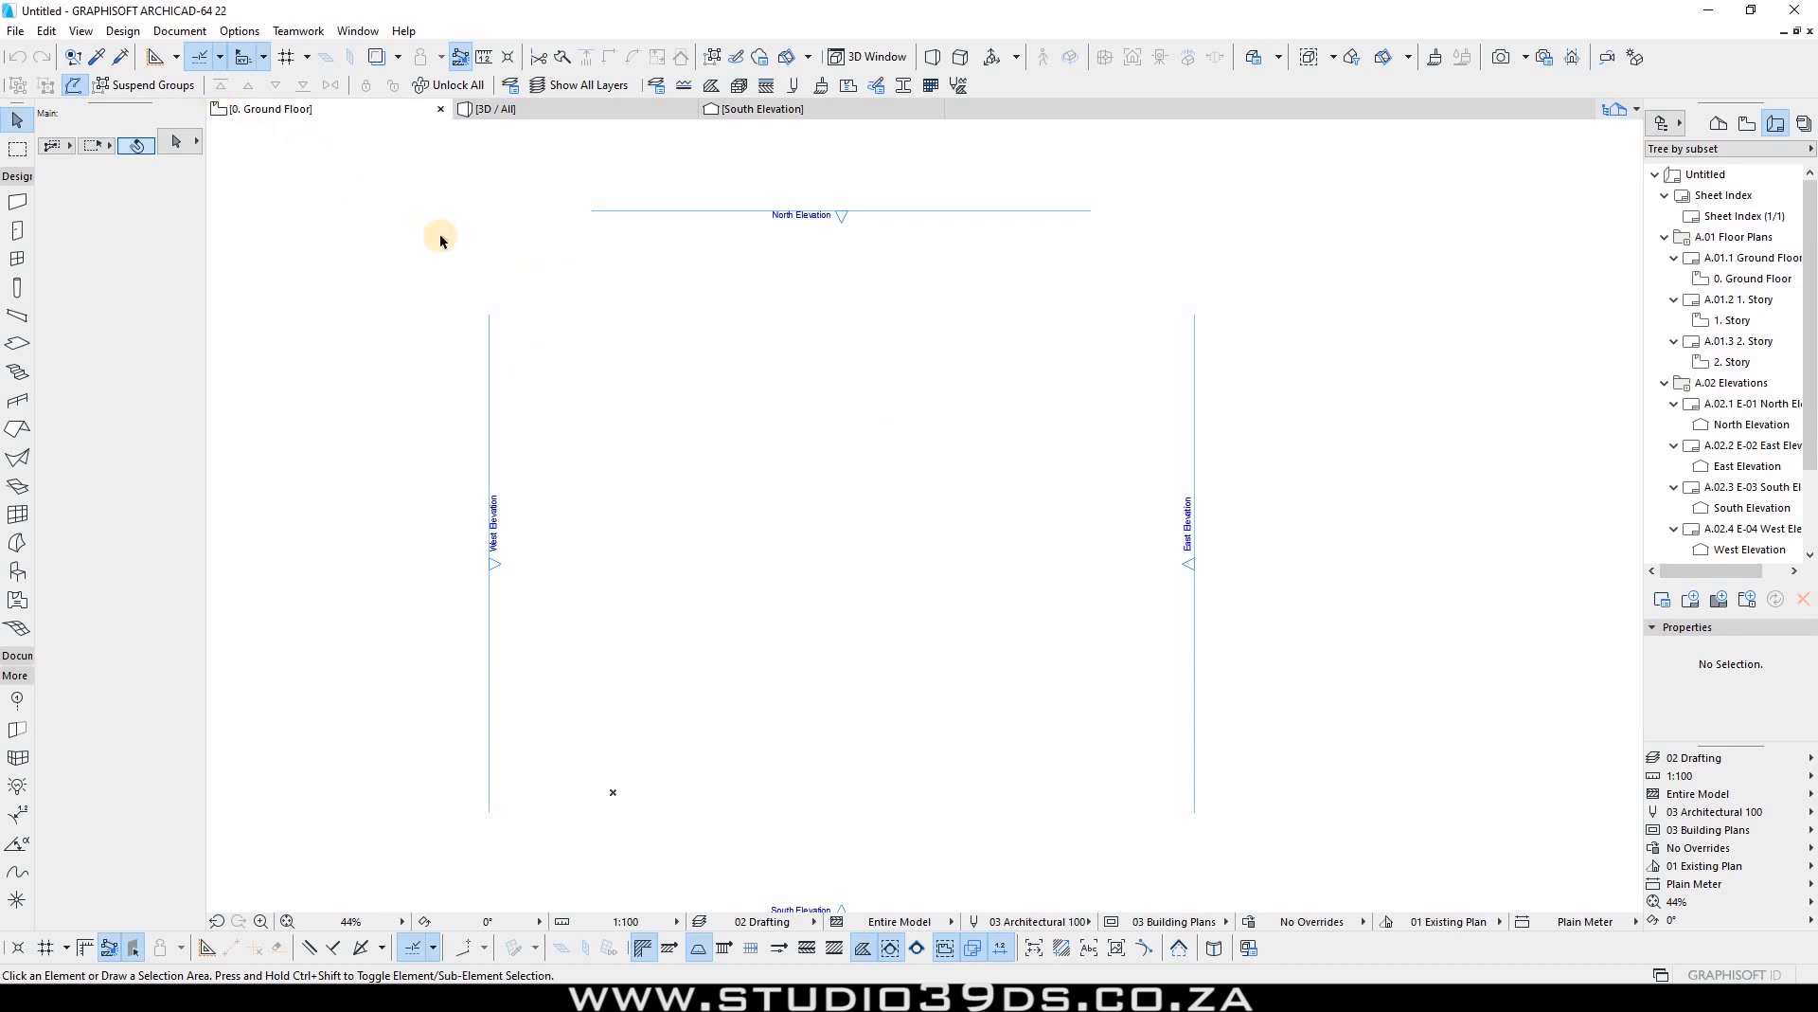
Step: Open the Lines element attribute settings and close them without changes
click(240, 31)
mouse_move(254, 59)
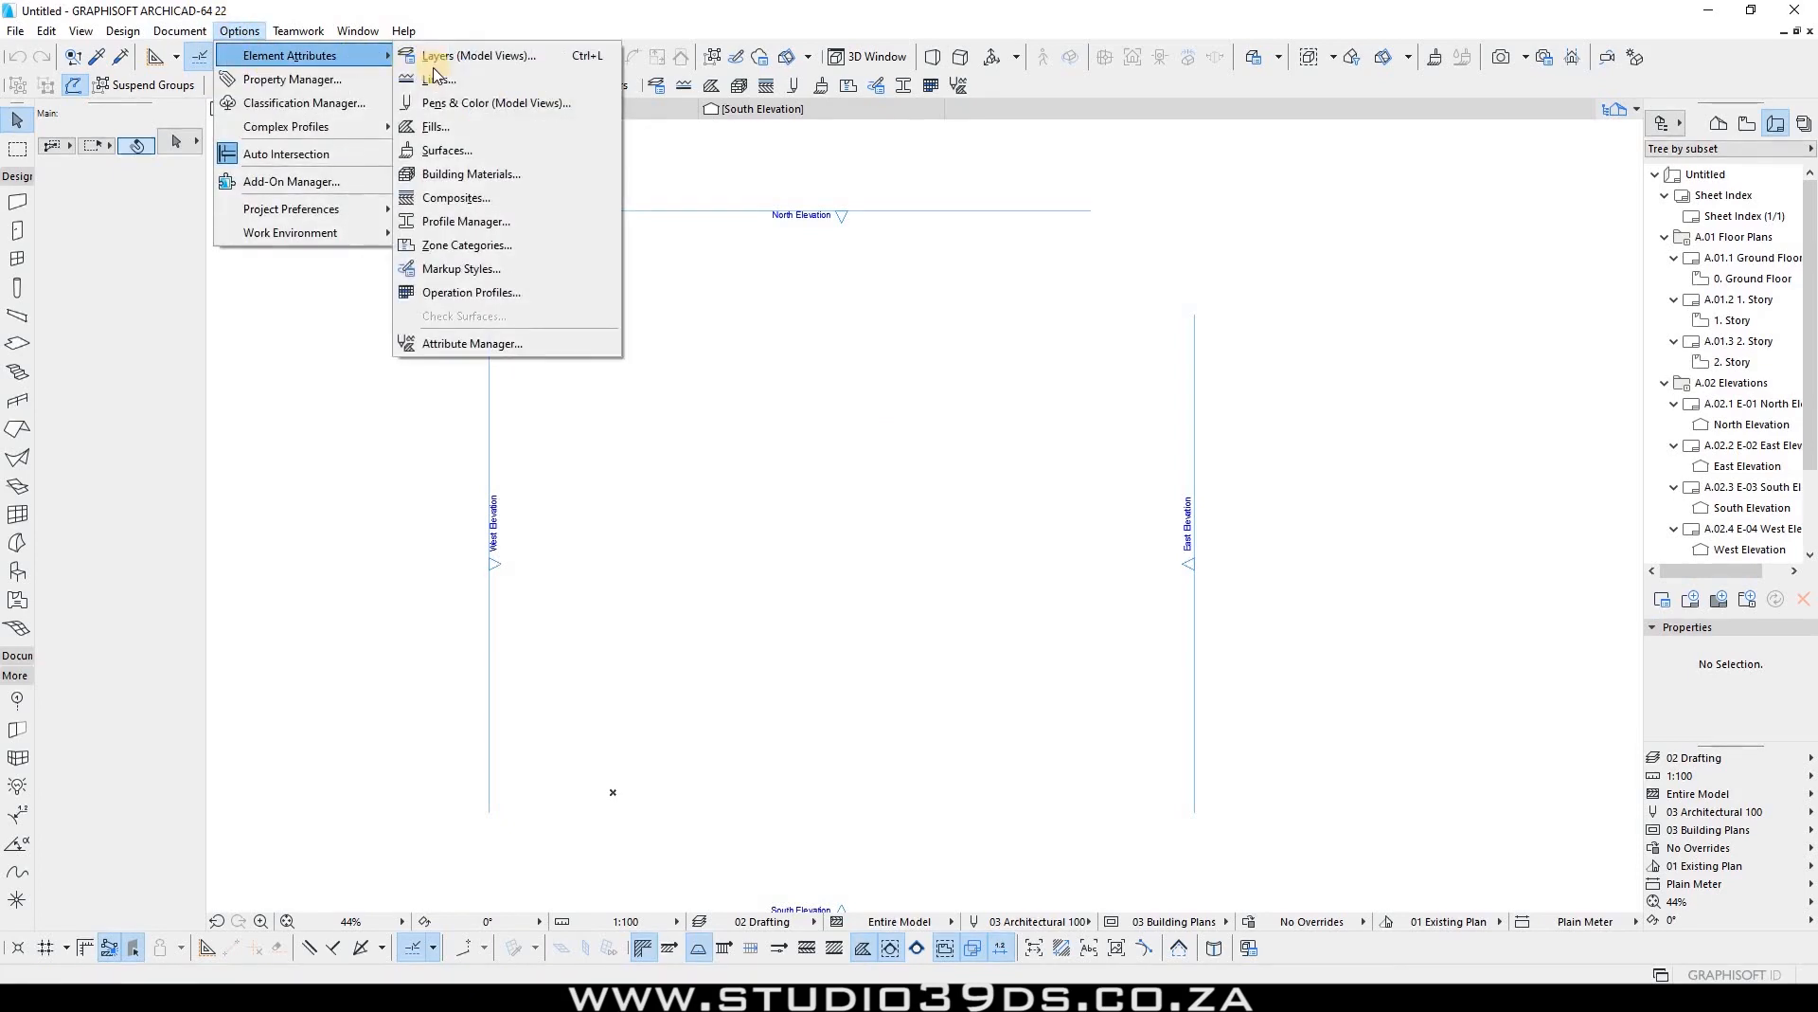
click(445, 80)
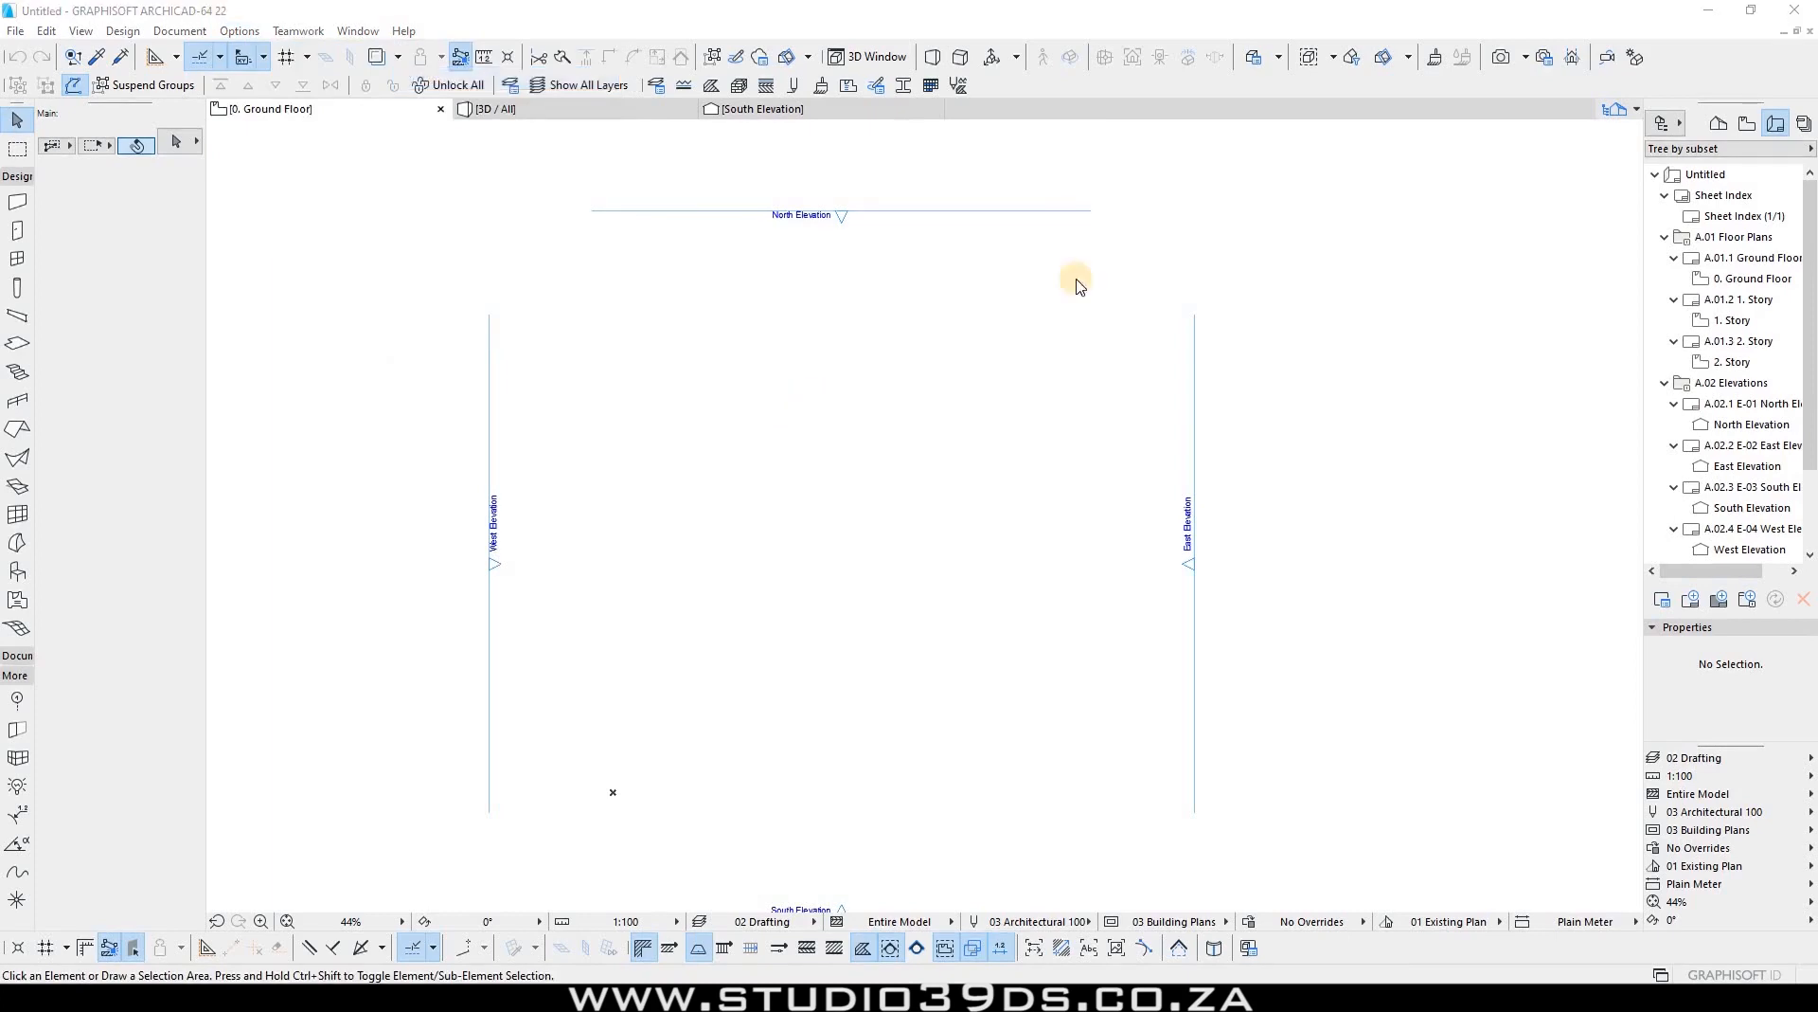
click(1111, 192)
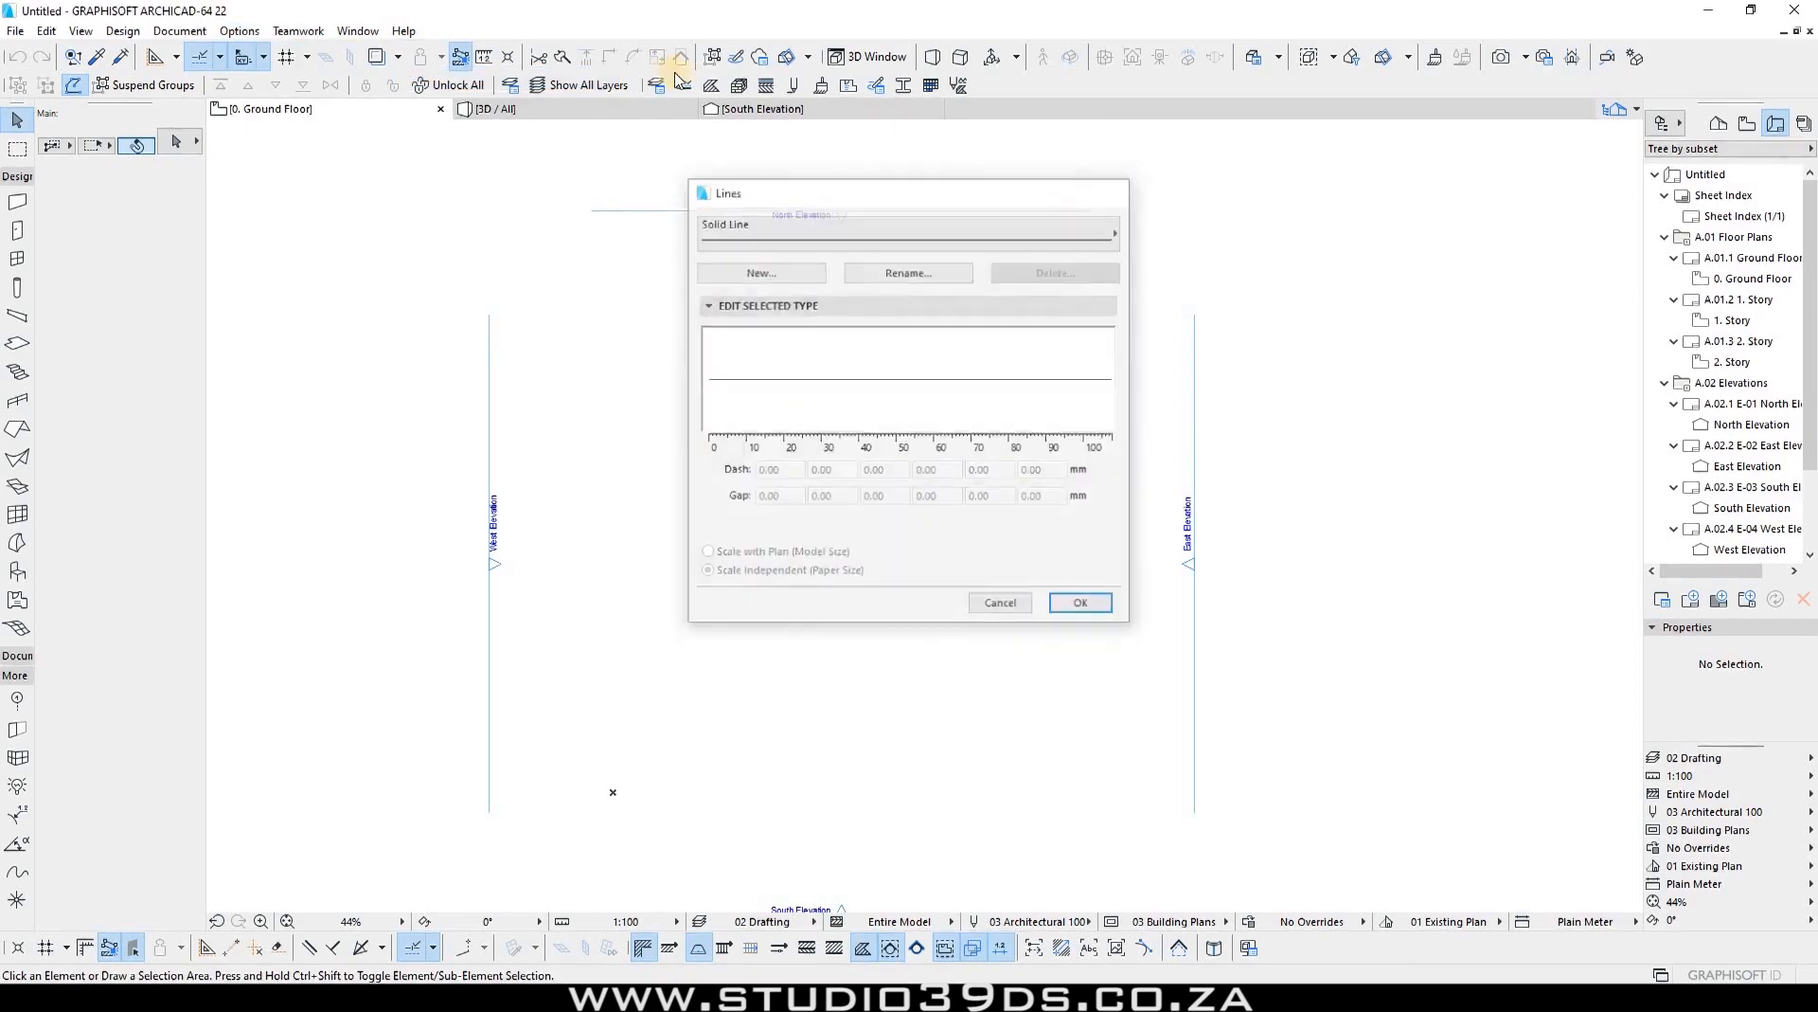
Step: Hide the Attributes toolbar and show it again
right_click(742, 88)
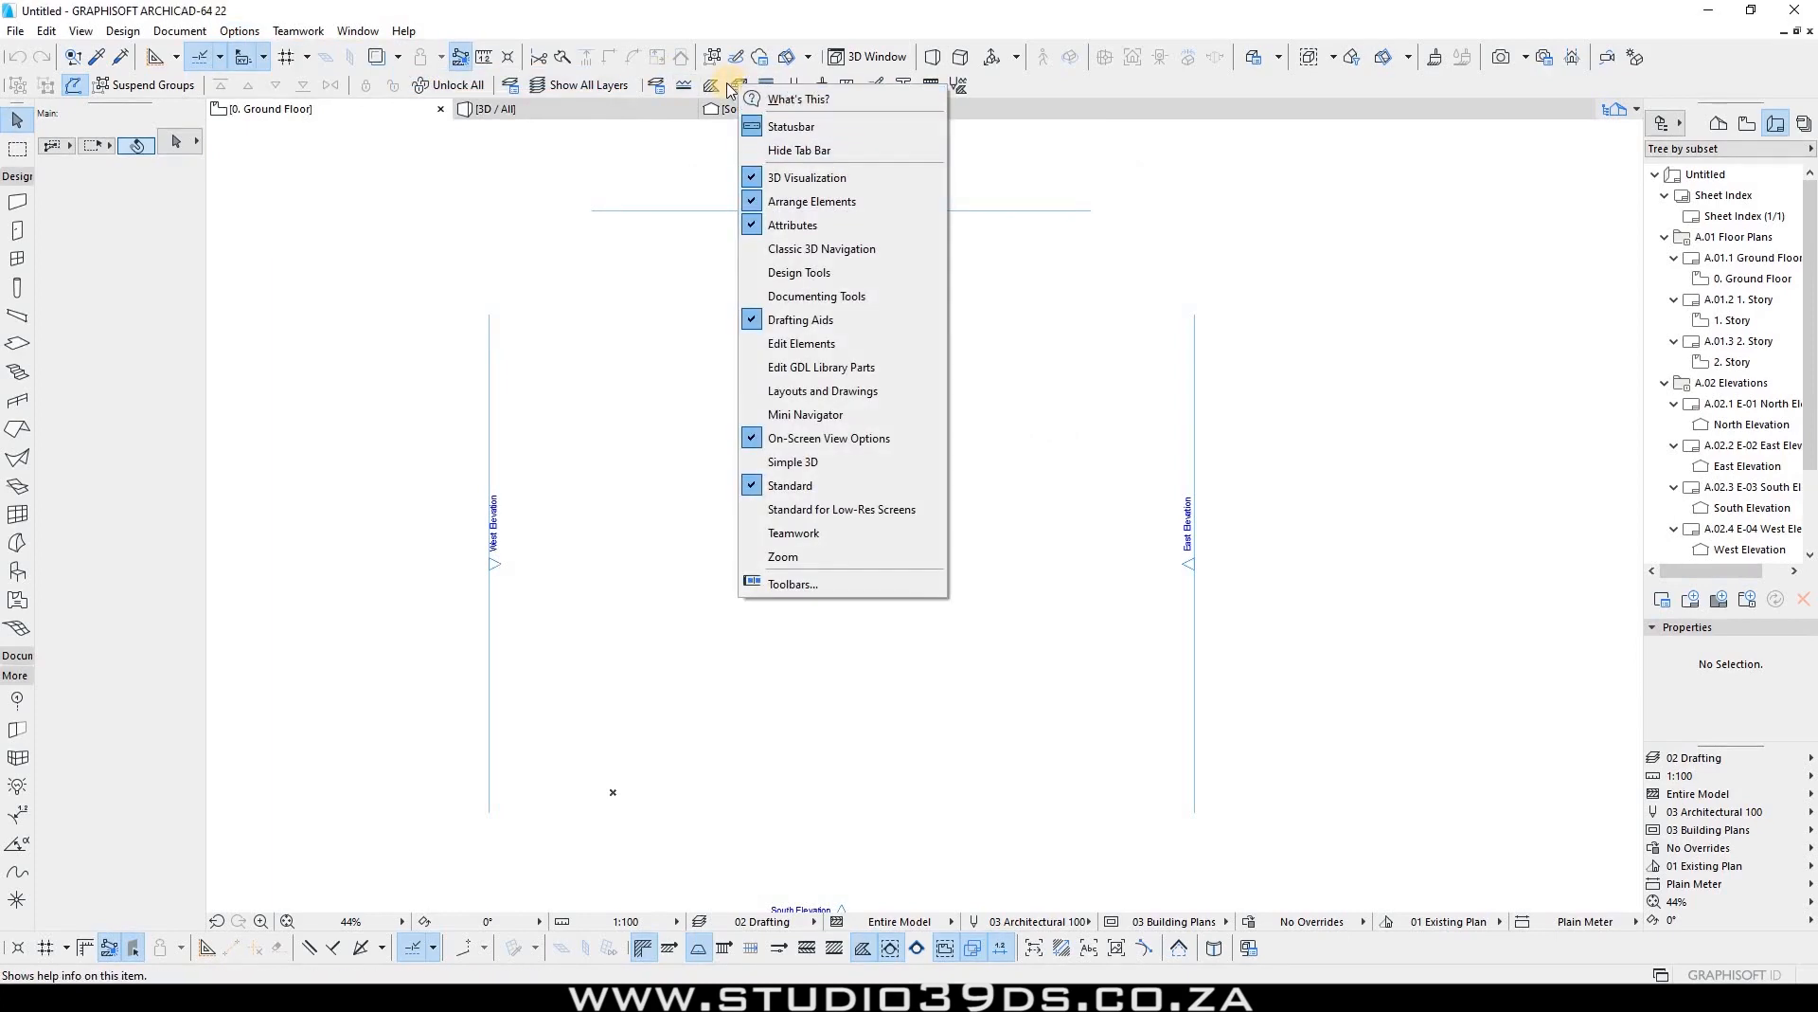
click(772, 225)
right_click(756, 90)
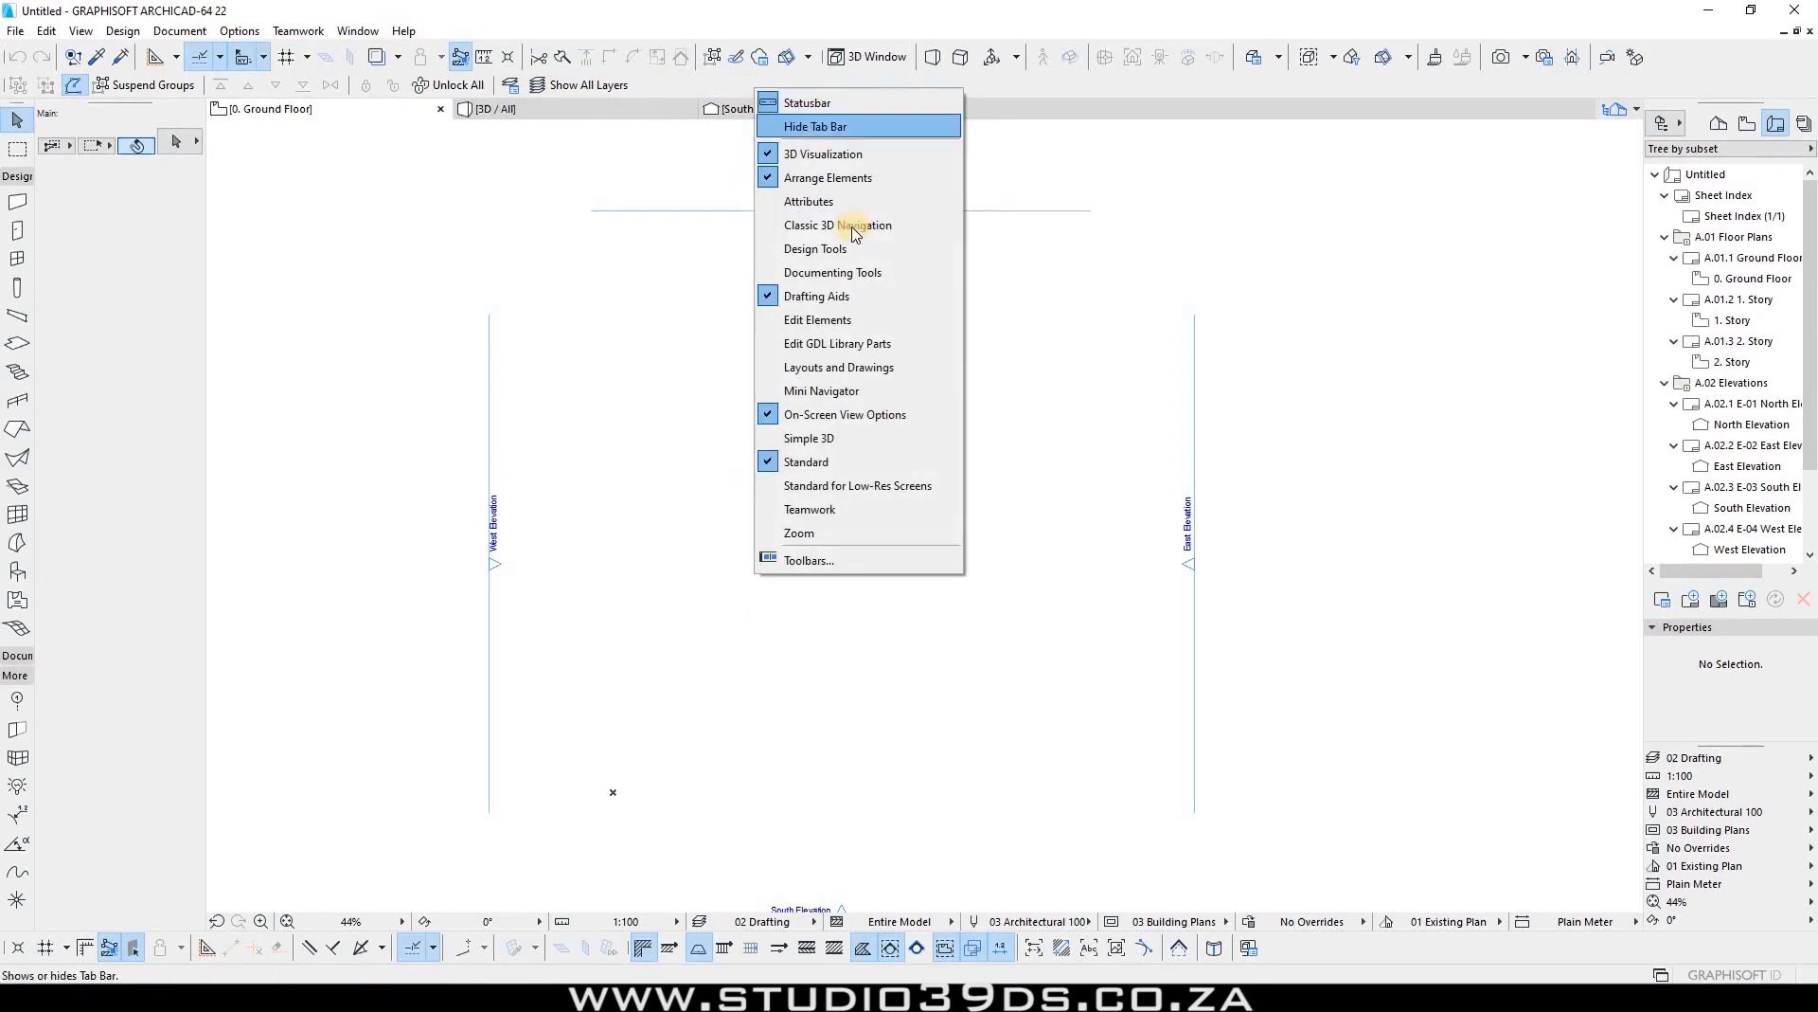
click(791, 202)
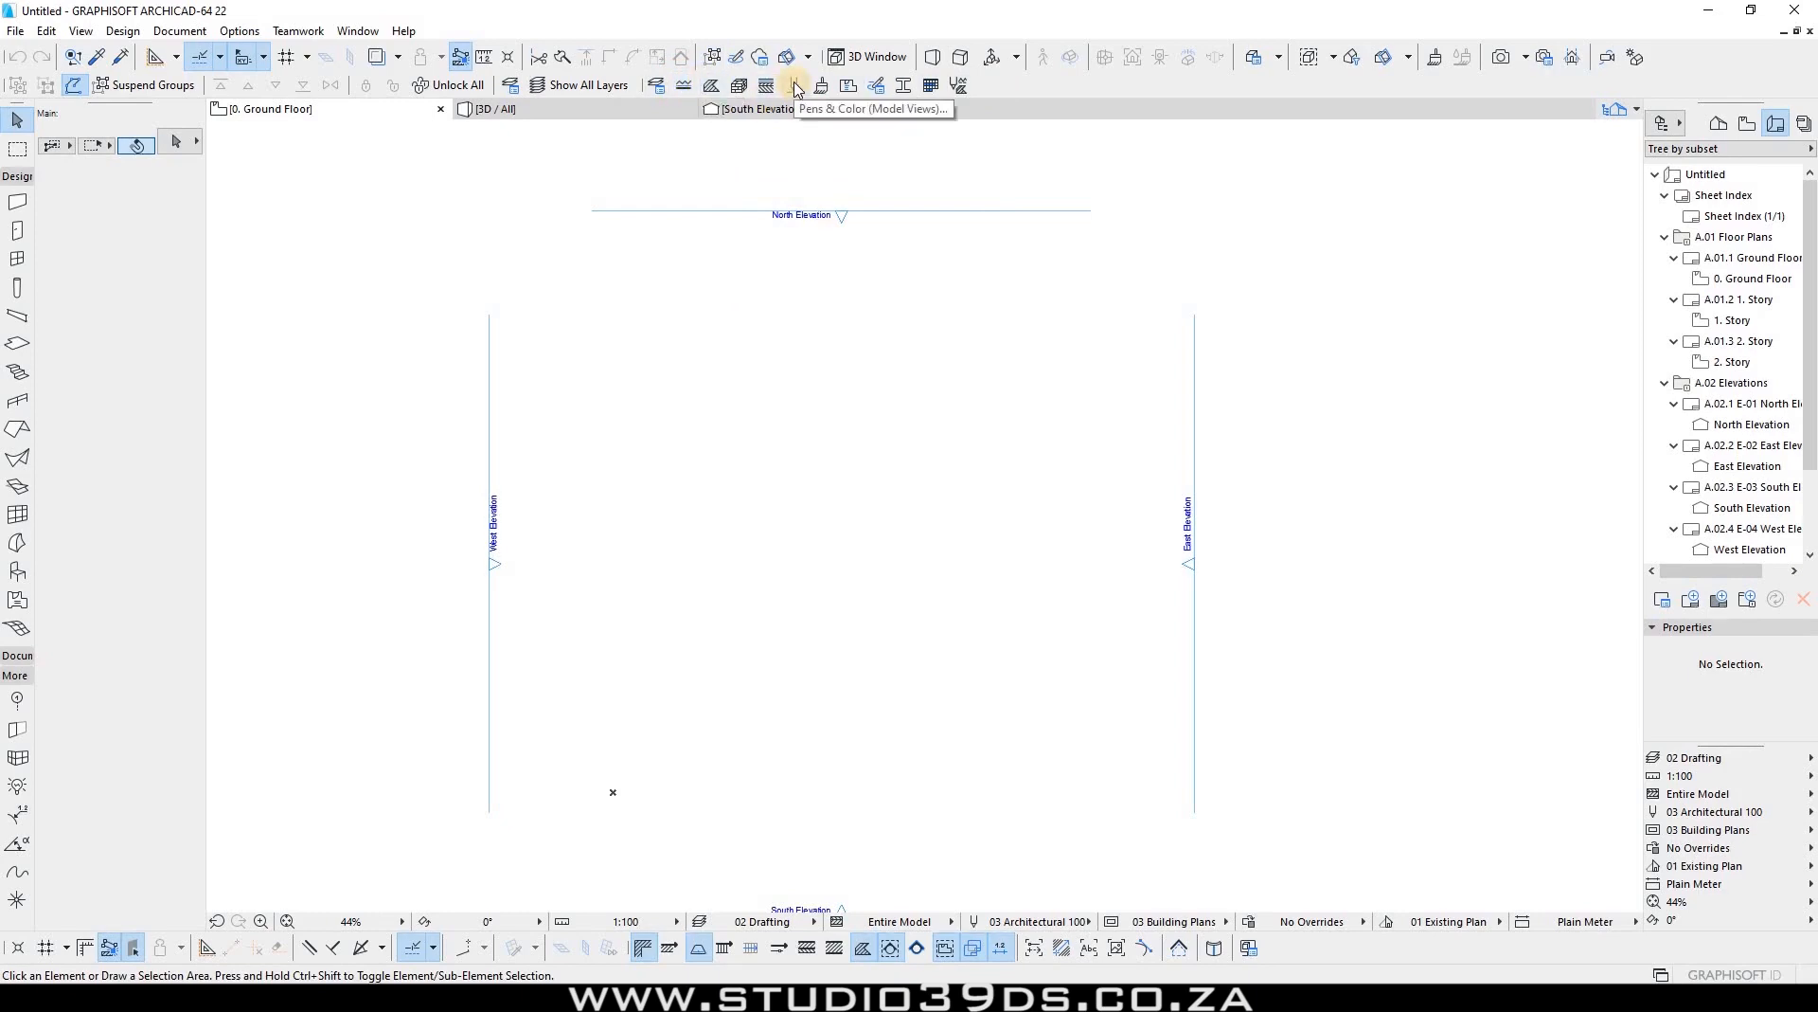
Step: Open the Lines attribute settings and choose the Long Dashed line type, followed by the Dashed line type
click(684, 85)
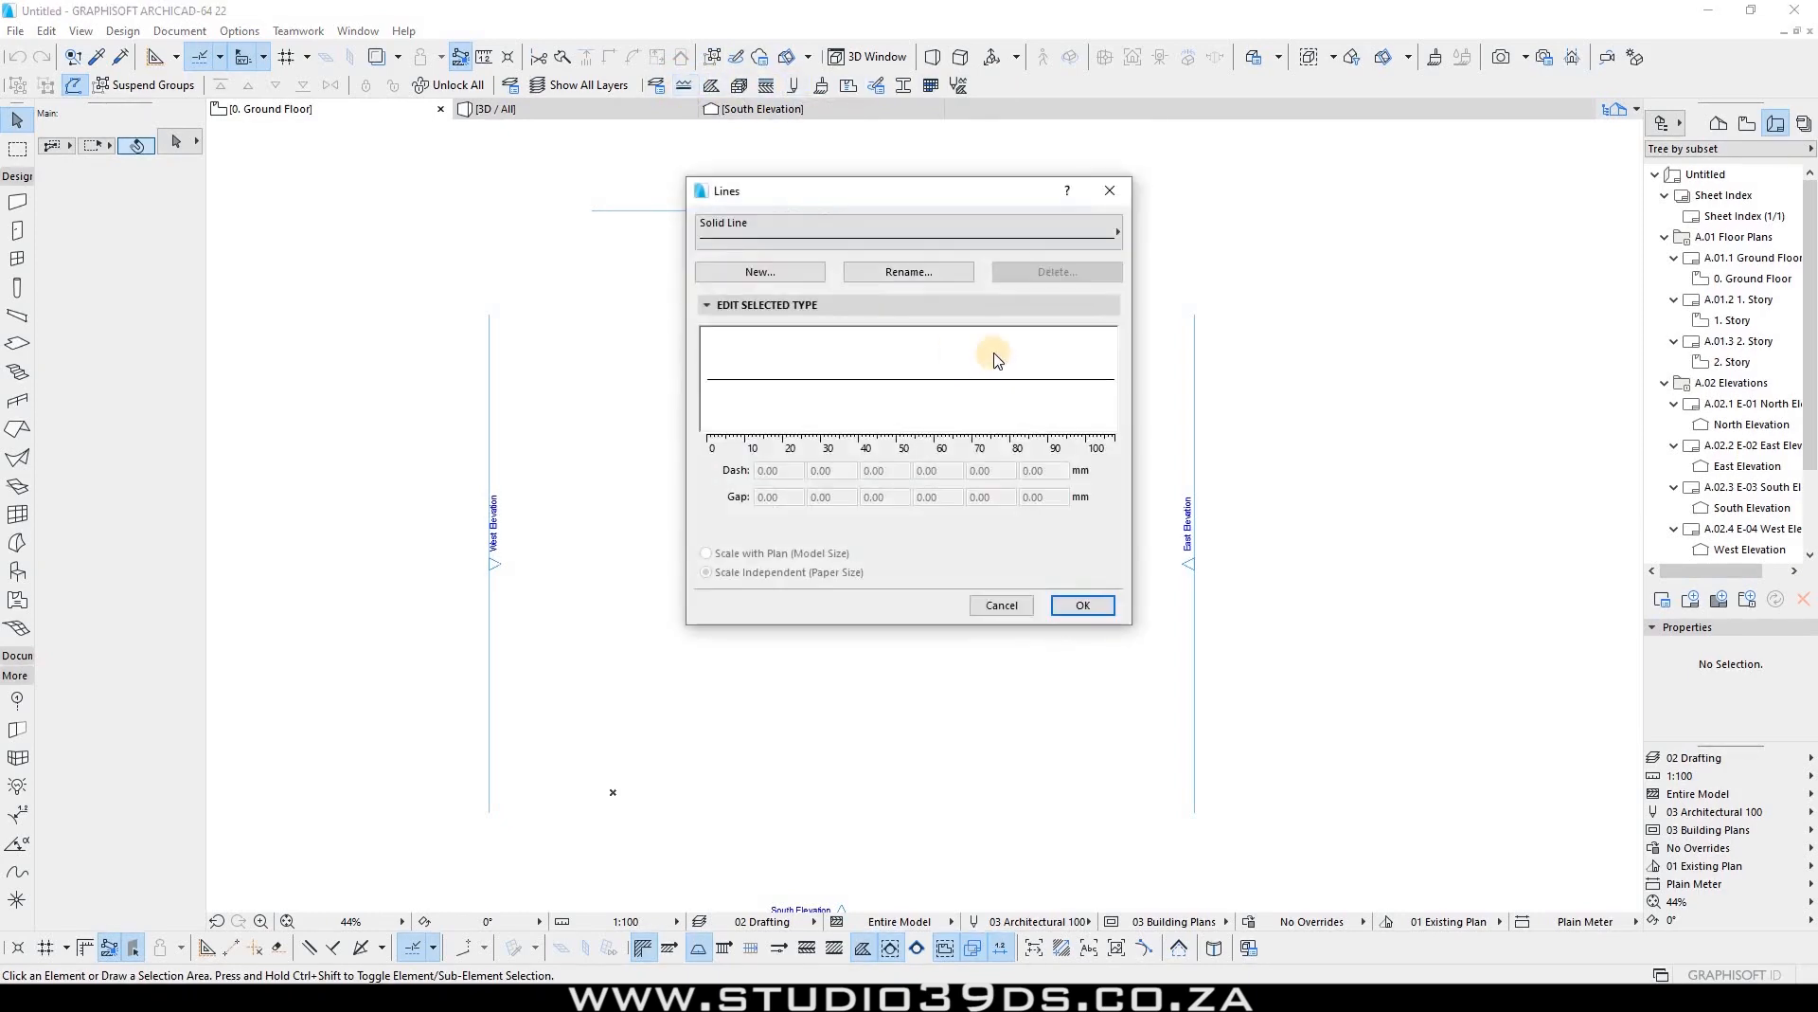
click(929, 231)
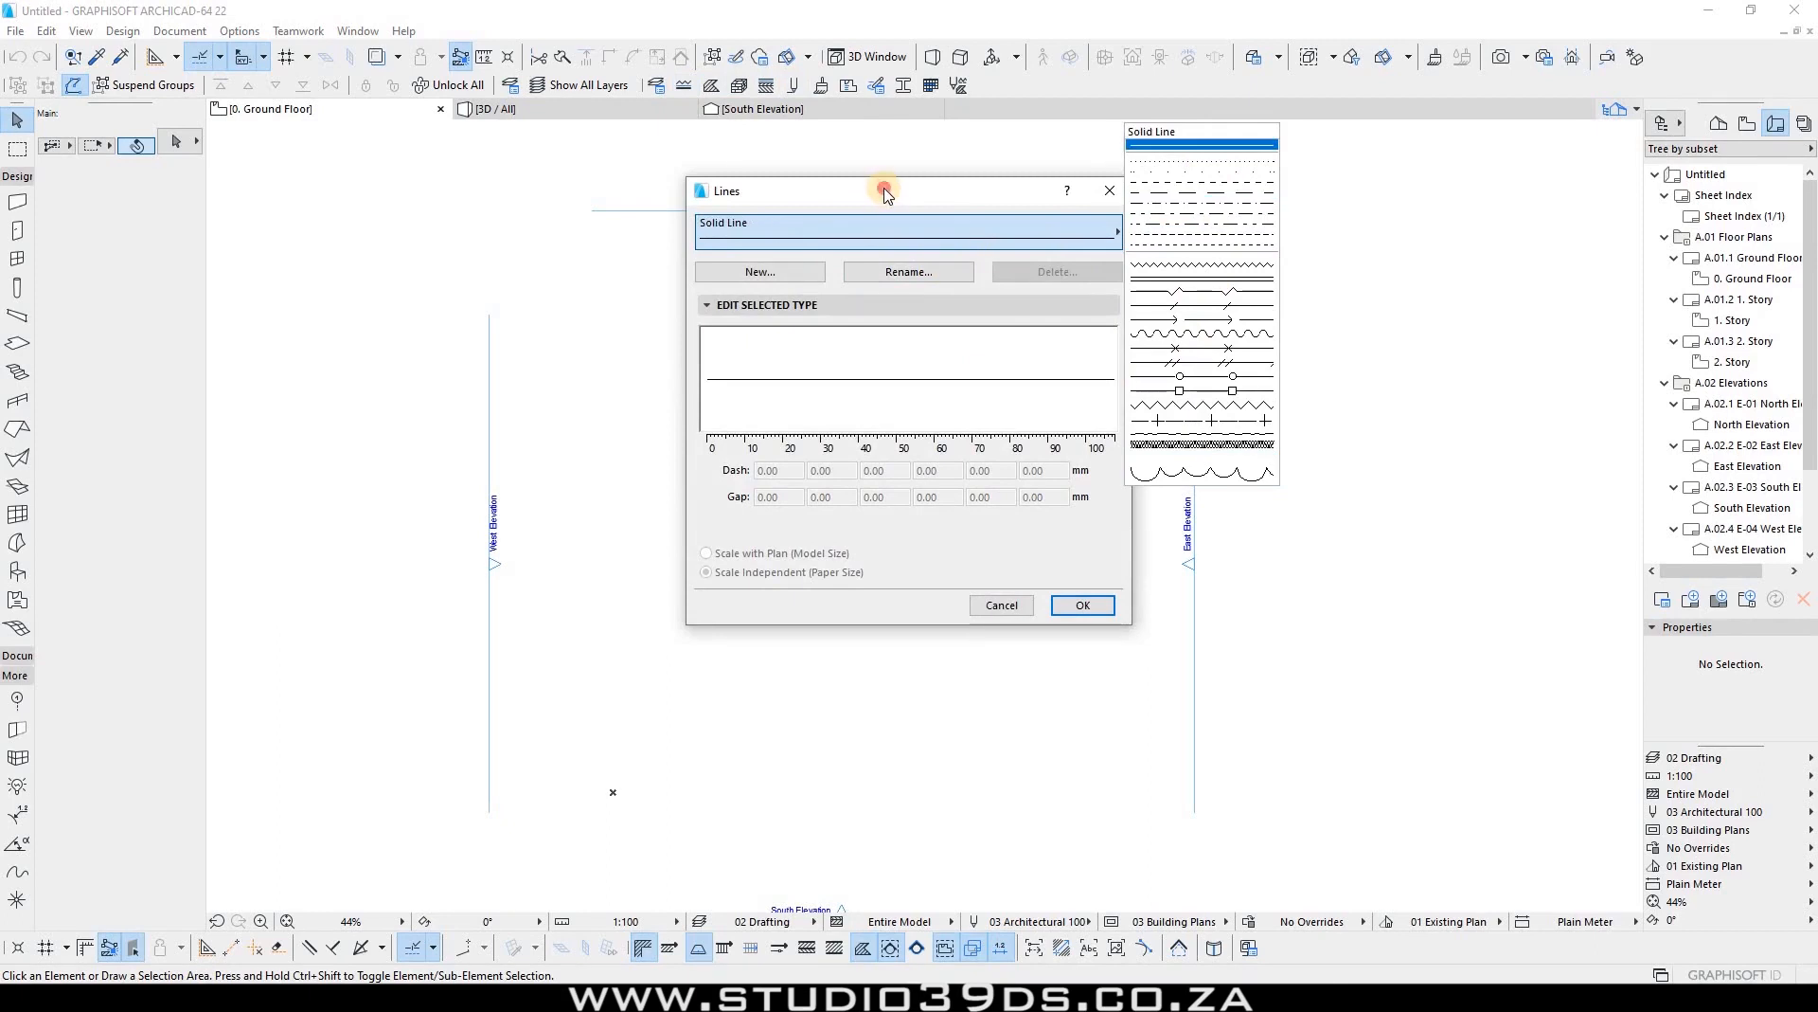
click(832, 229)
click(832, 229)
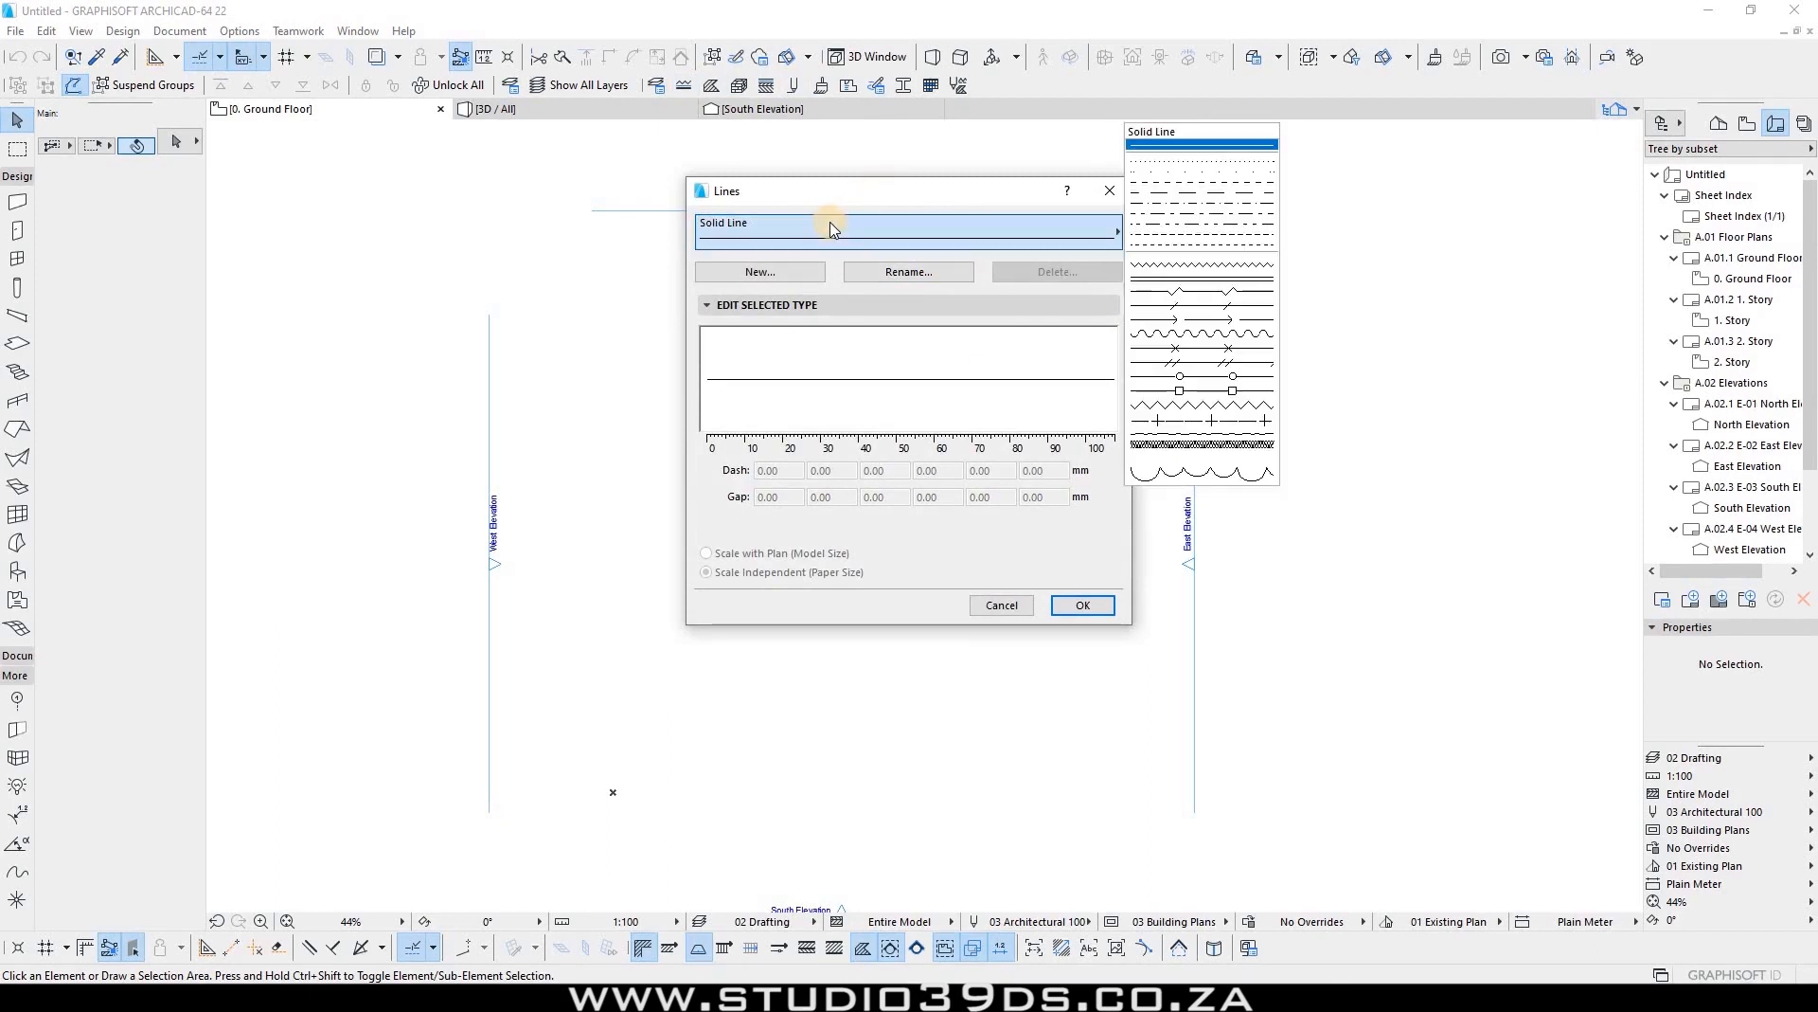
click(1150, 192)
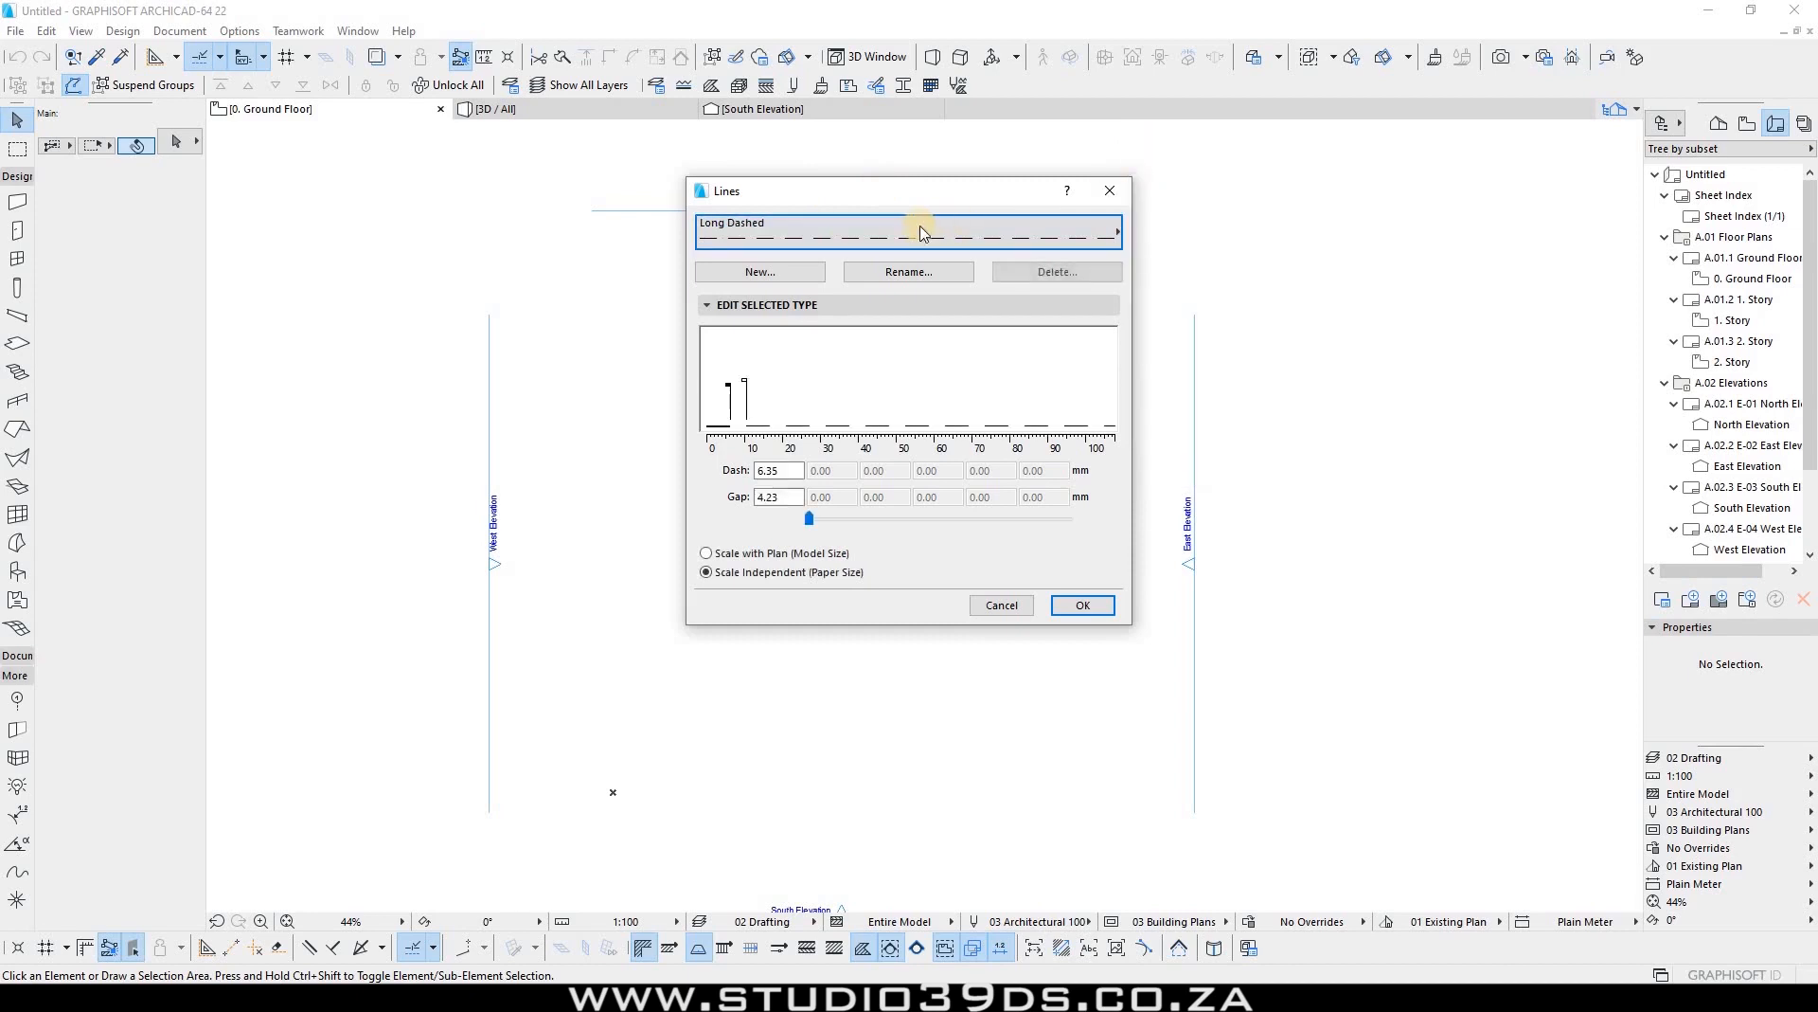
click(877, 232)
click(1179, 182)
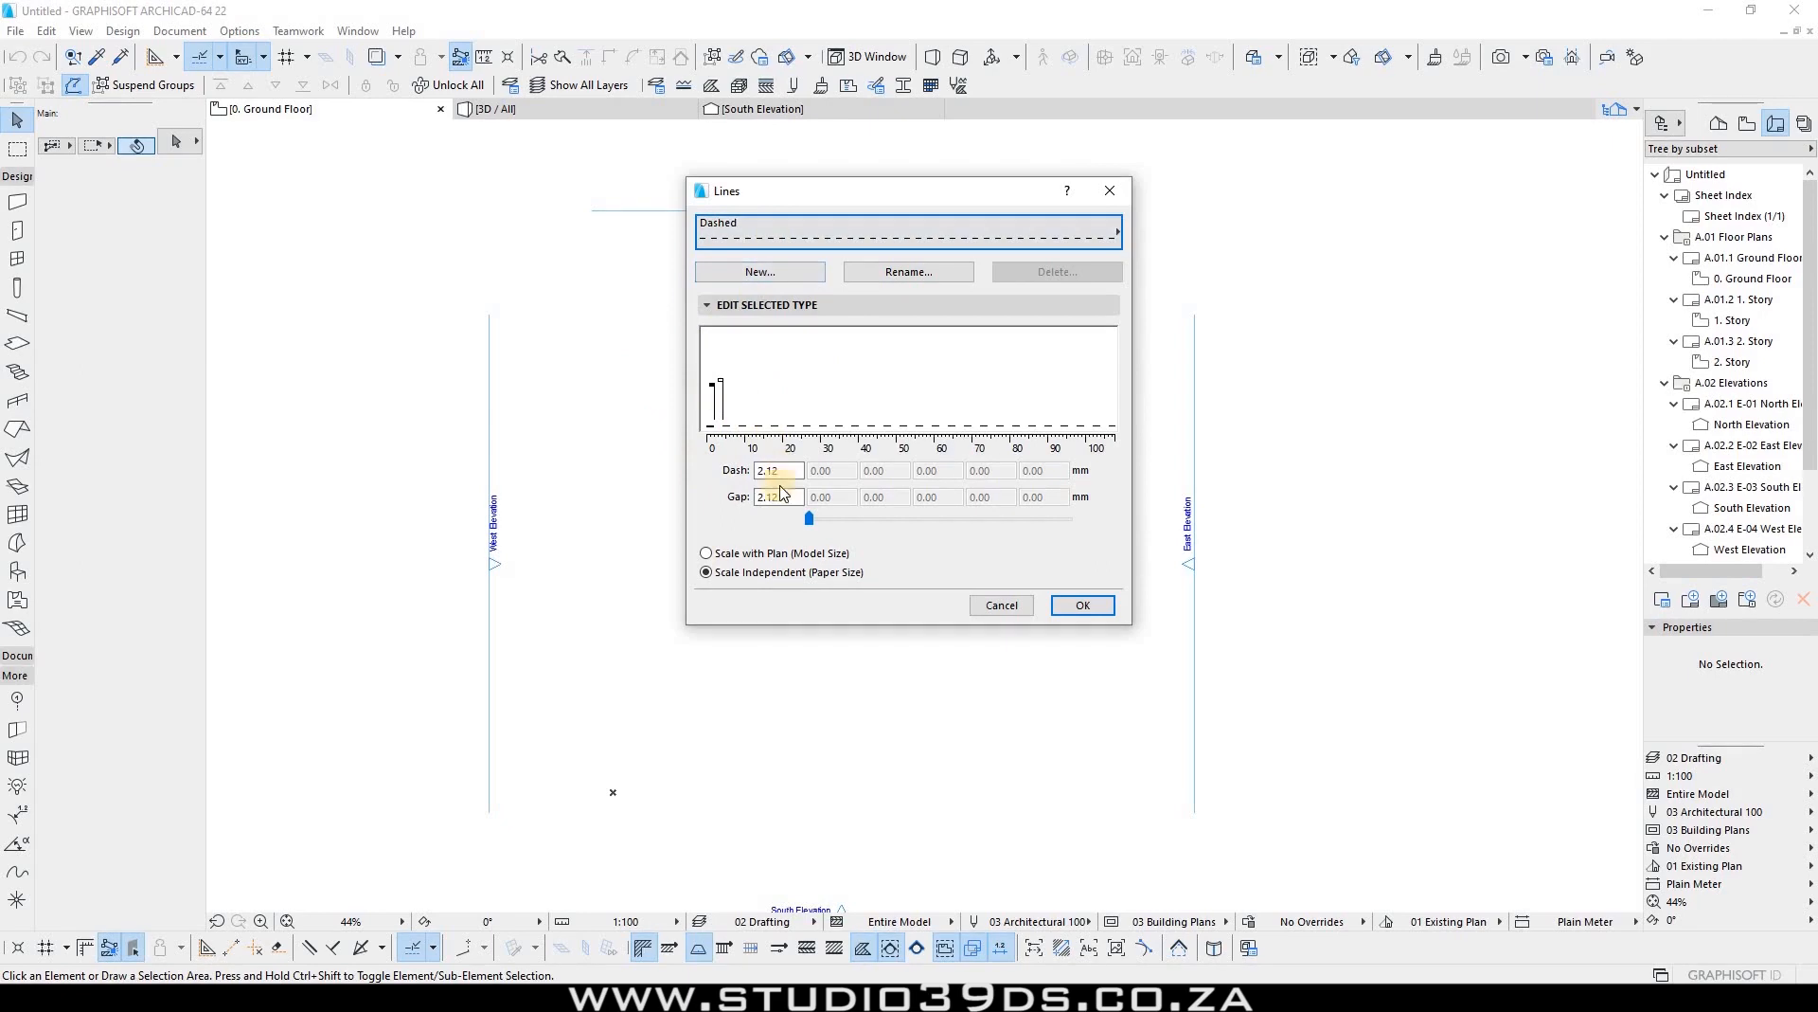
Step: Set the Dashed line type's gap to 30 mm and reduce it to 20 mm
drag(782, 471, 712, 452)
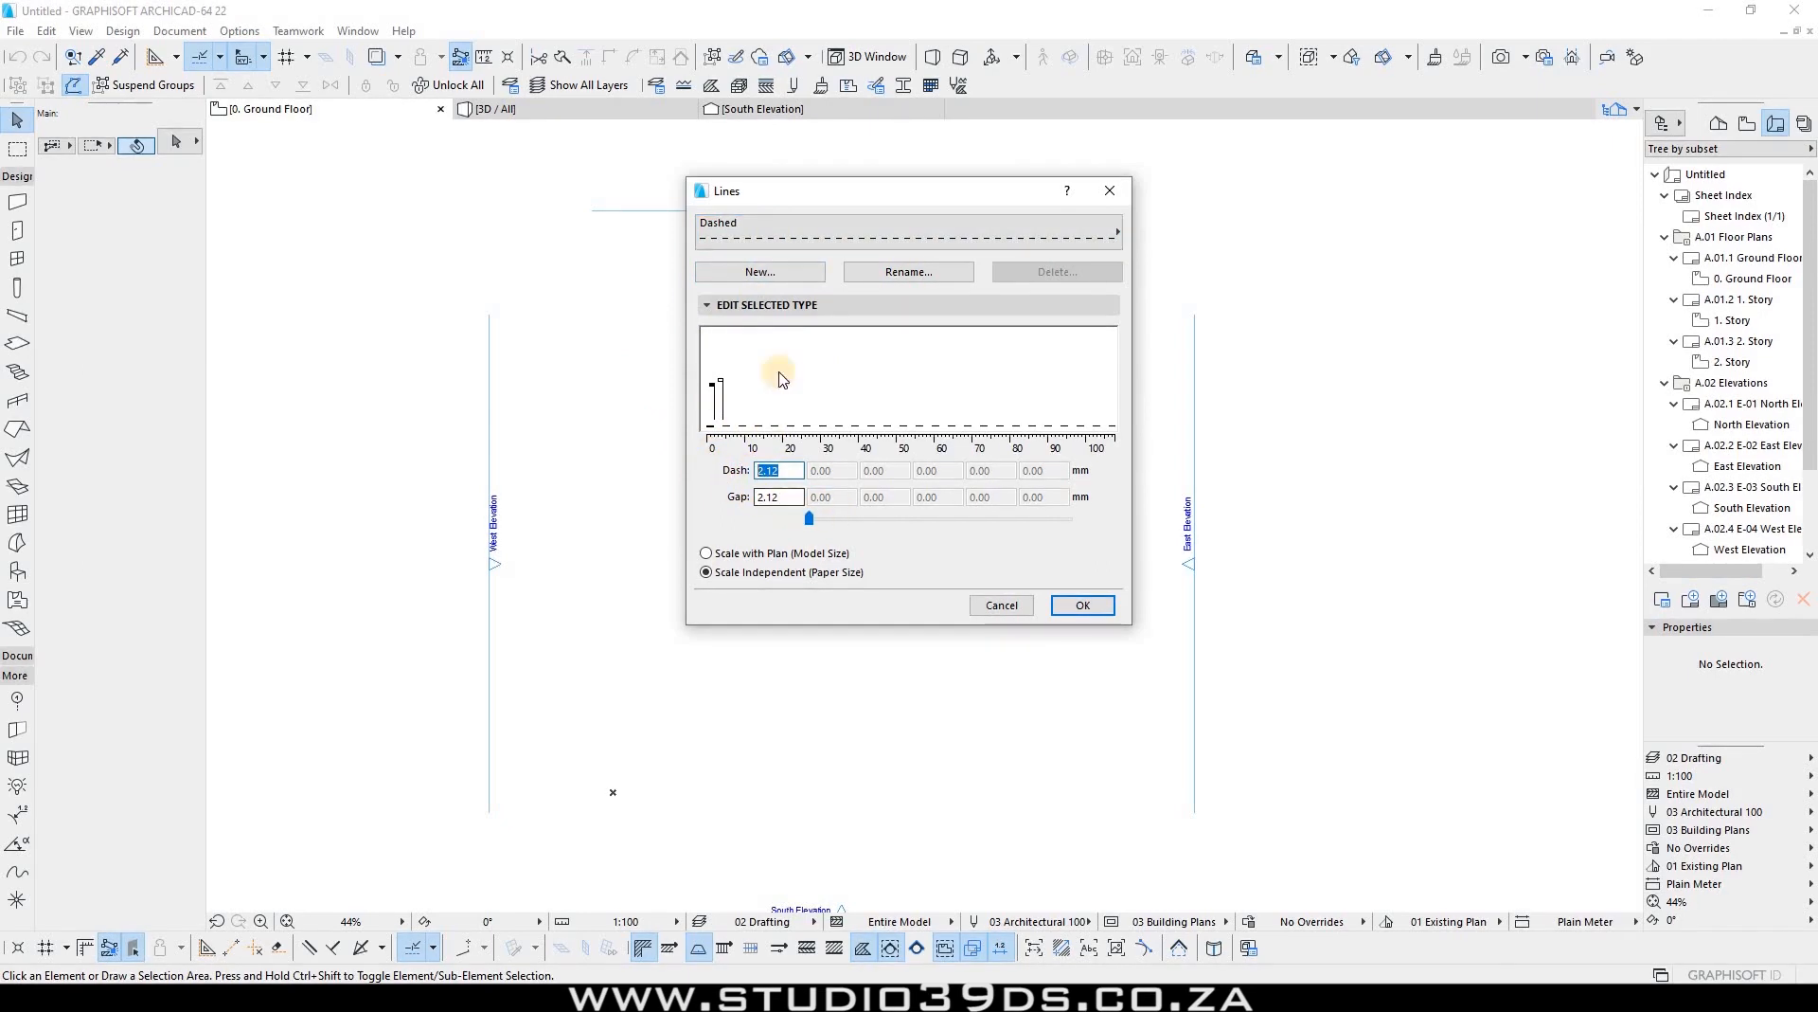
click(782, 498)
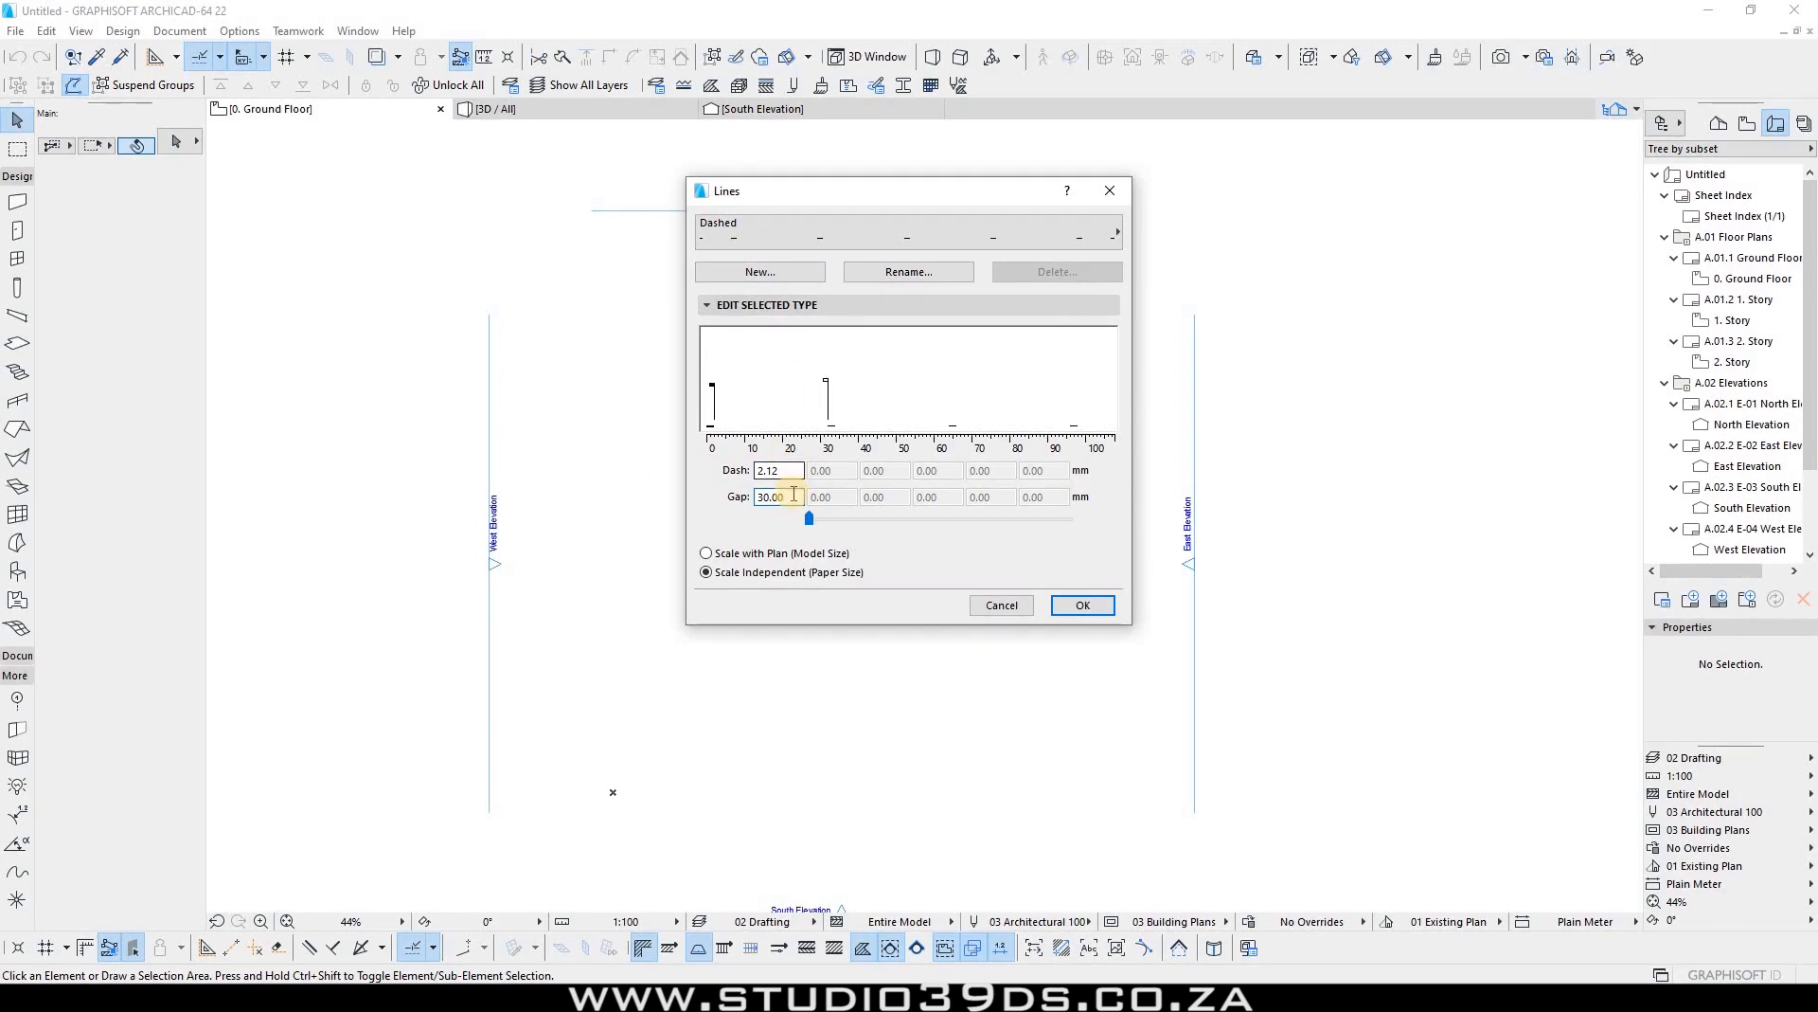
drag(794, 493, 668, 463)
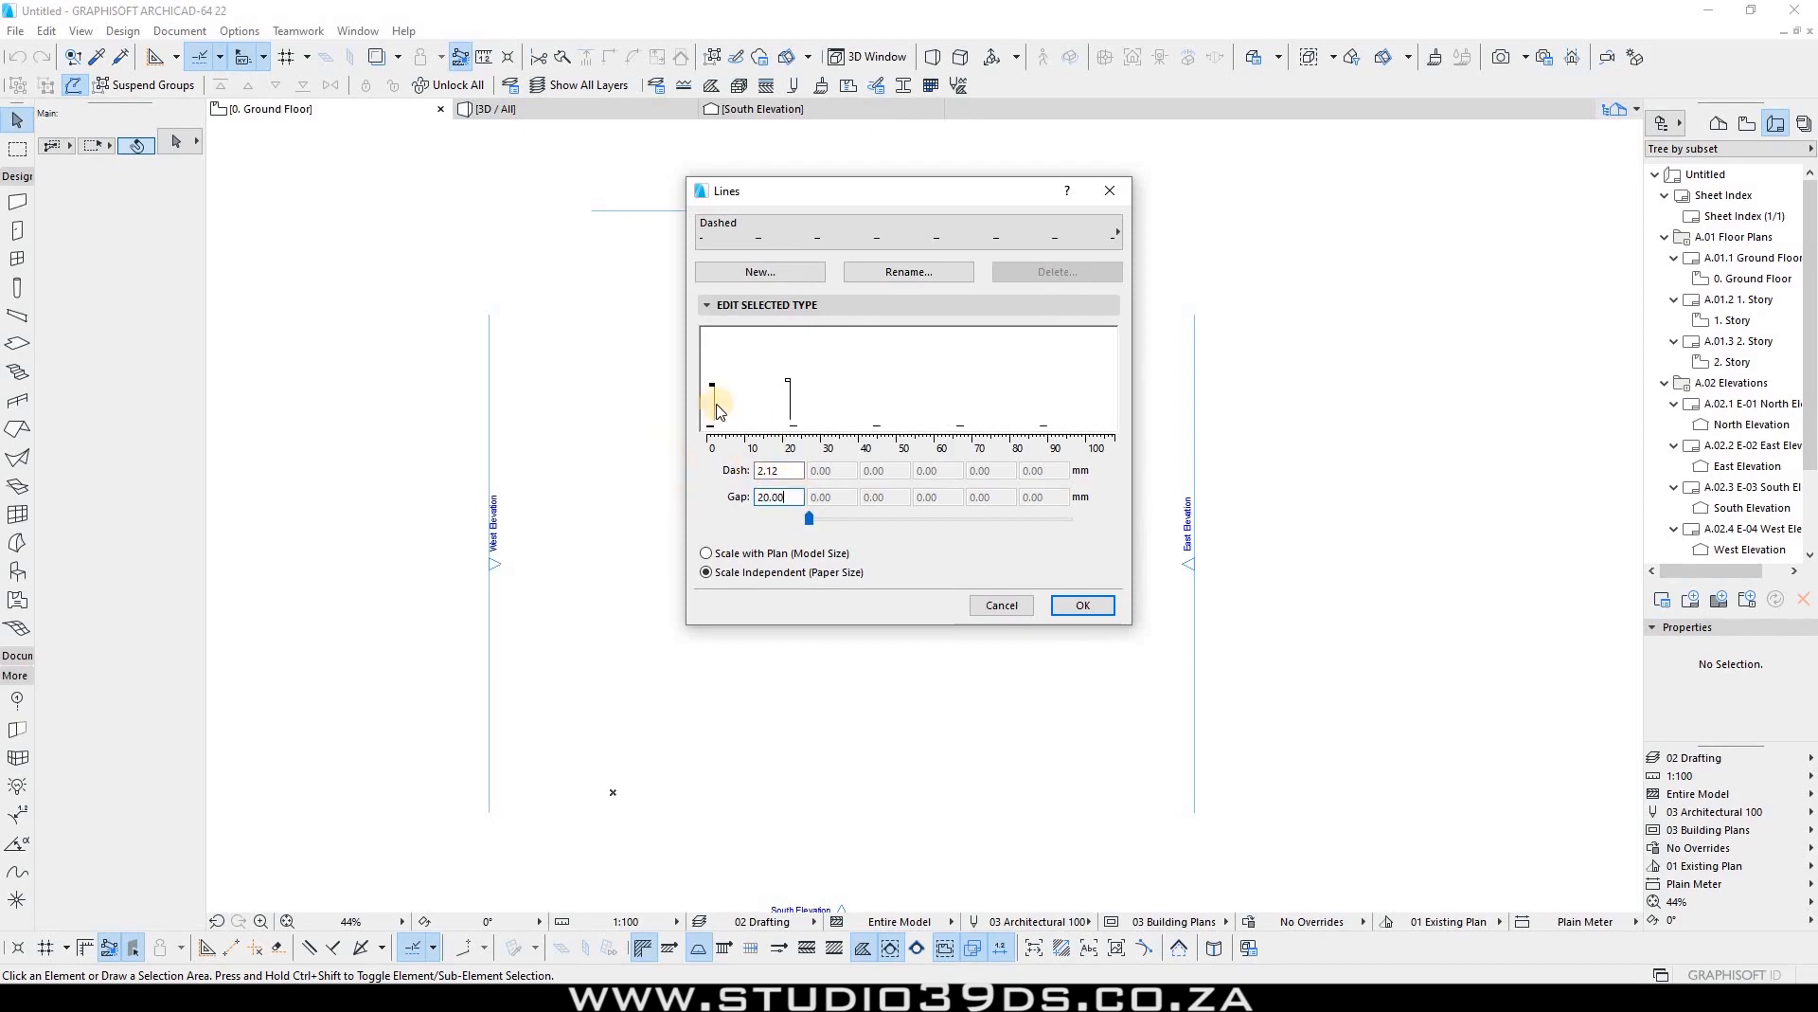
Step: Adjust the Dashed line type in its preview to an 8.50 mm dash and 4.00 mm gap, with Scale Independent sizing
drag(713, 388, 753, 386)
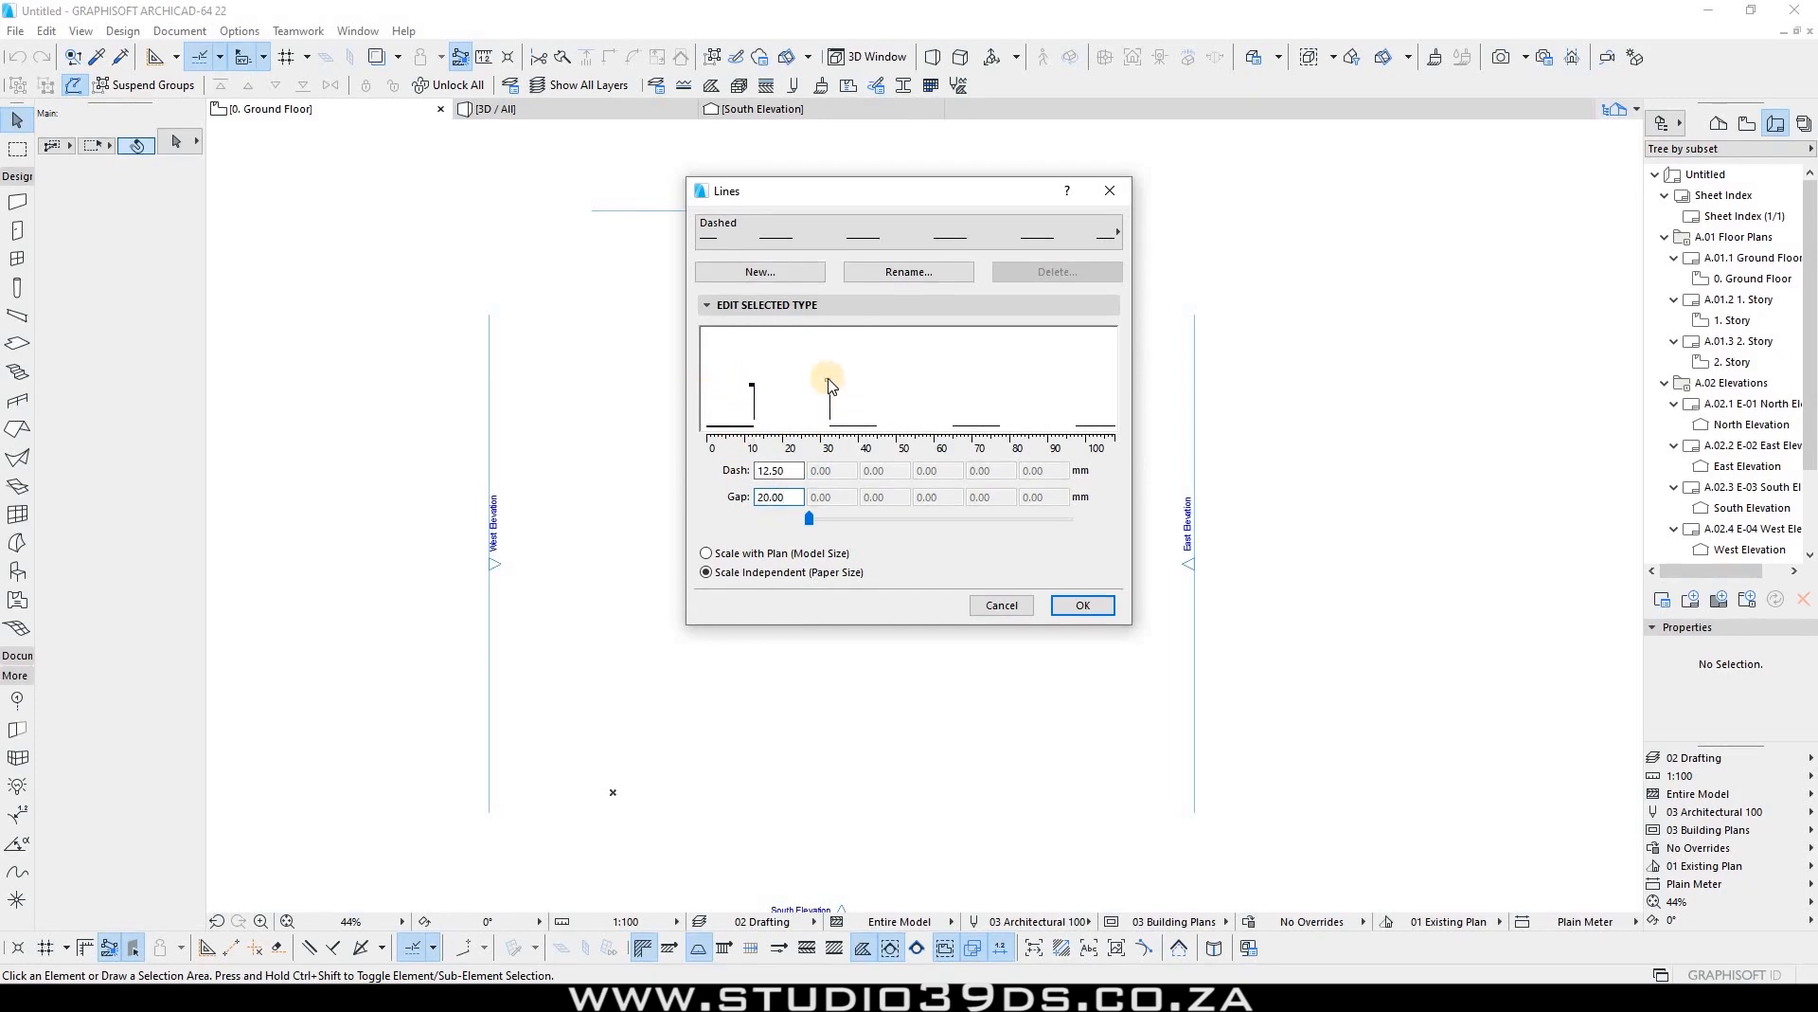
drag(827, 384, 736, 389)
click(738, 557)
click(748, 574)
Step: Create a new symbol-based line type named Symbol
click(1026, 237)
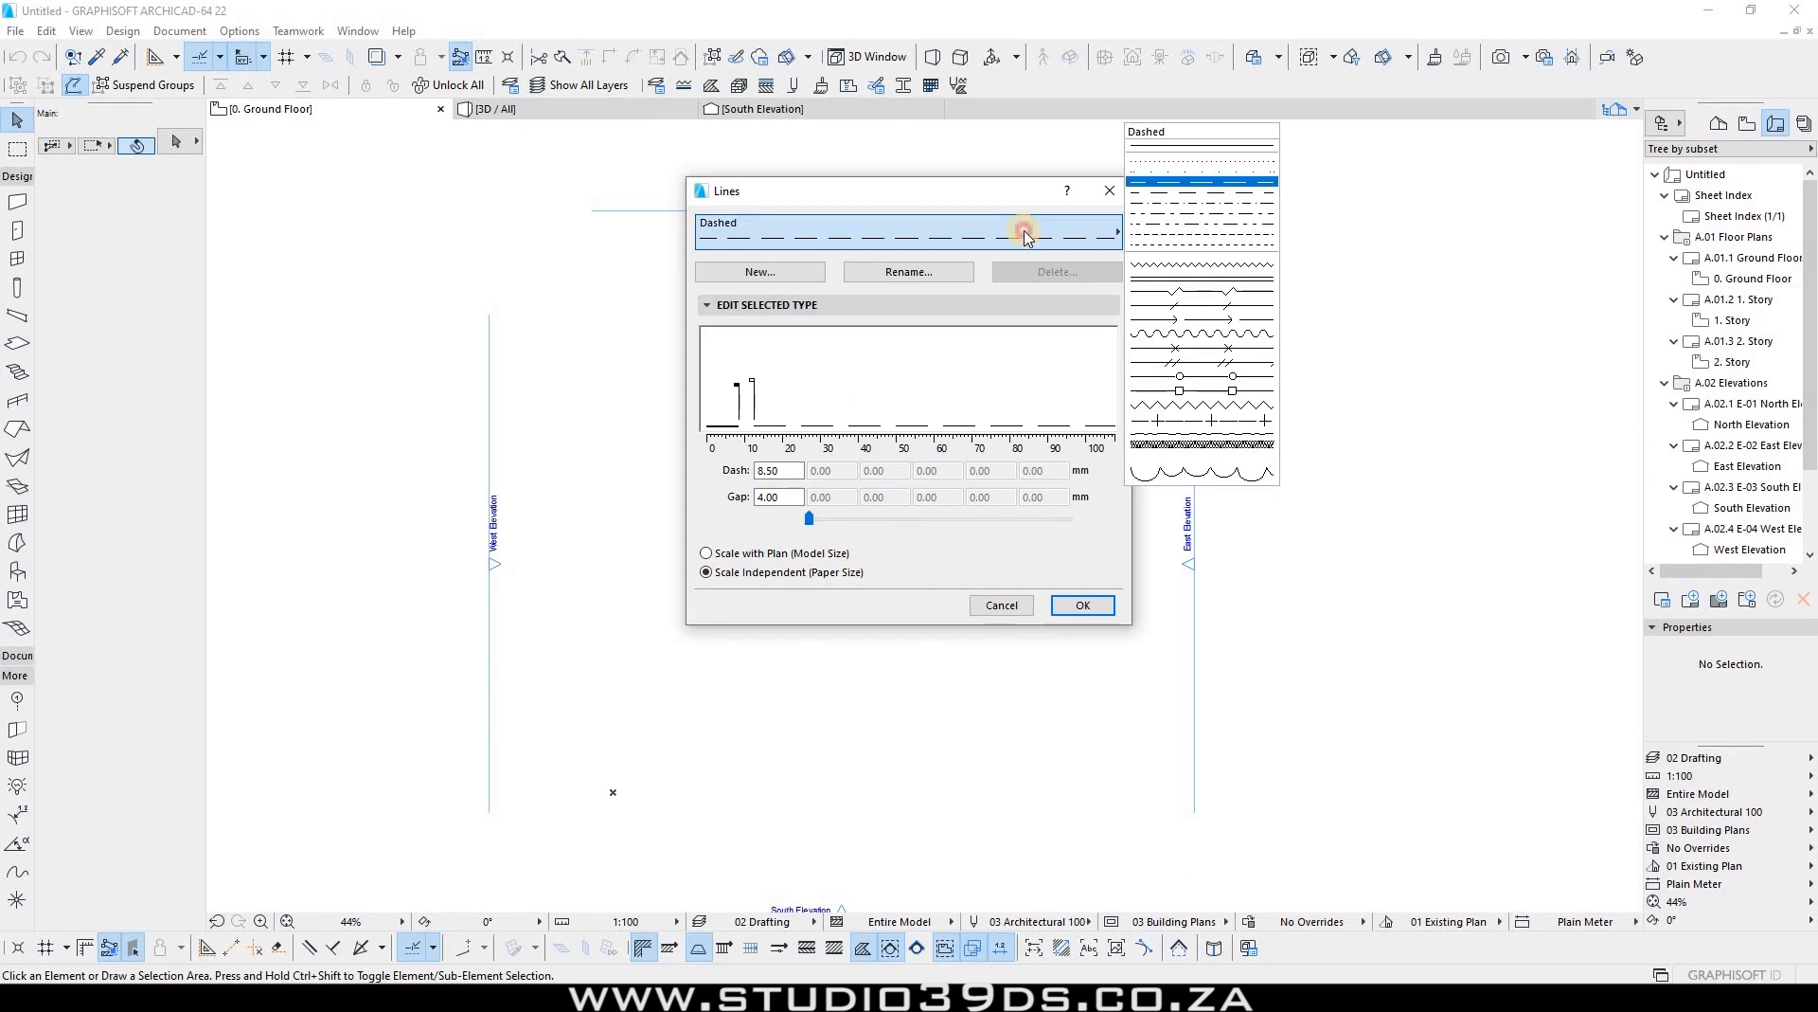
click(852, 230)
click(760, 272)
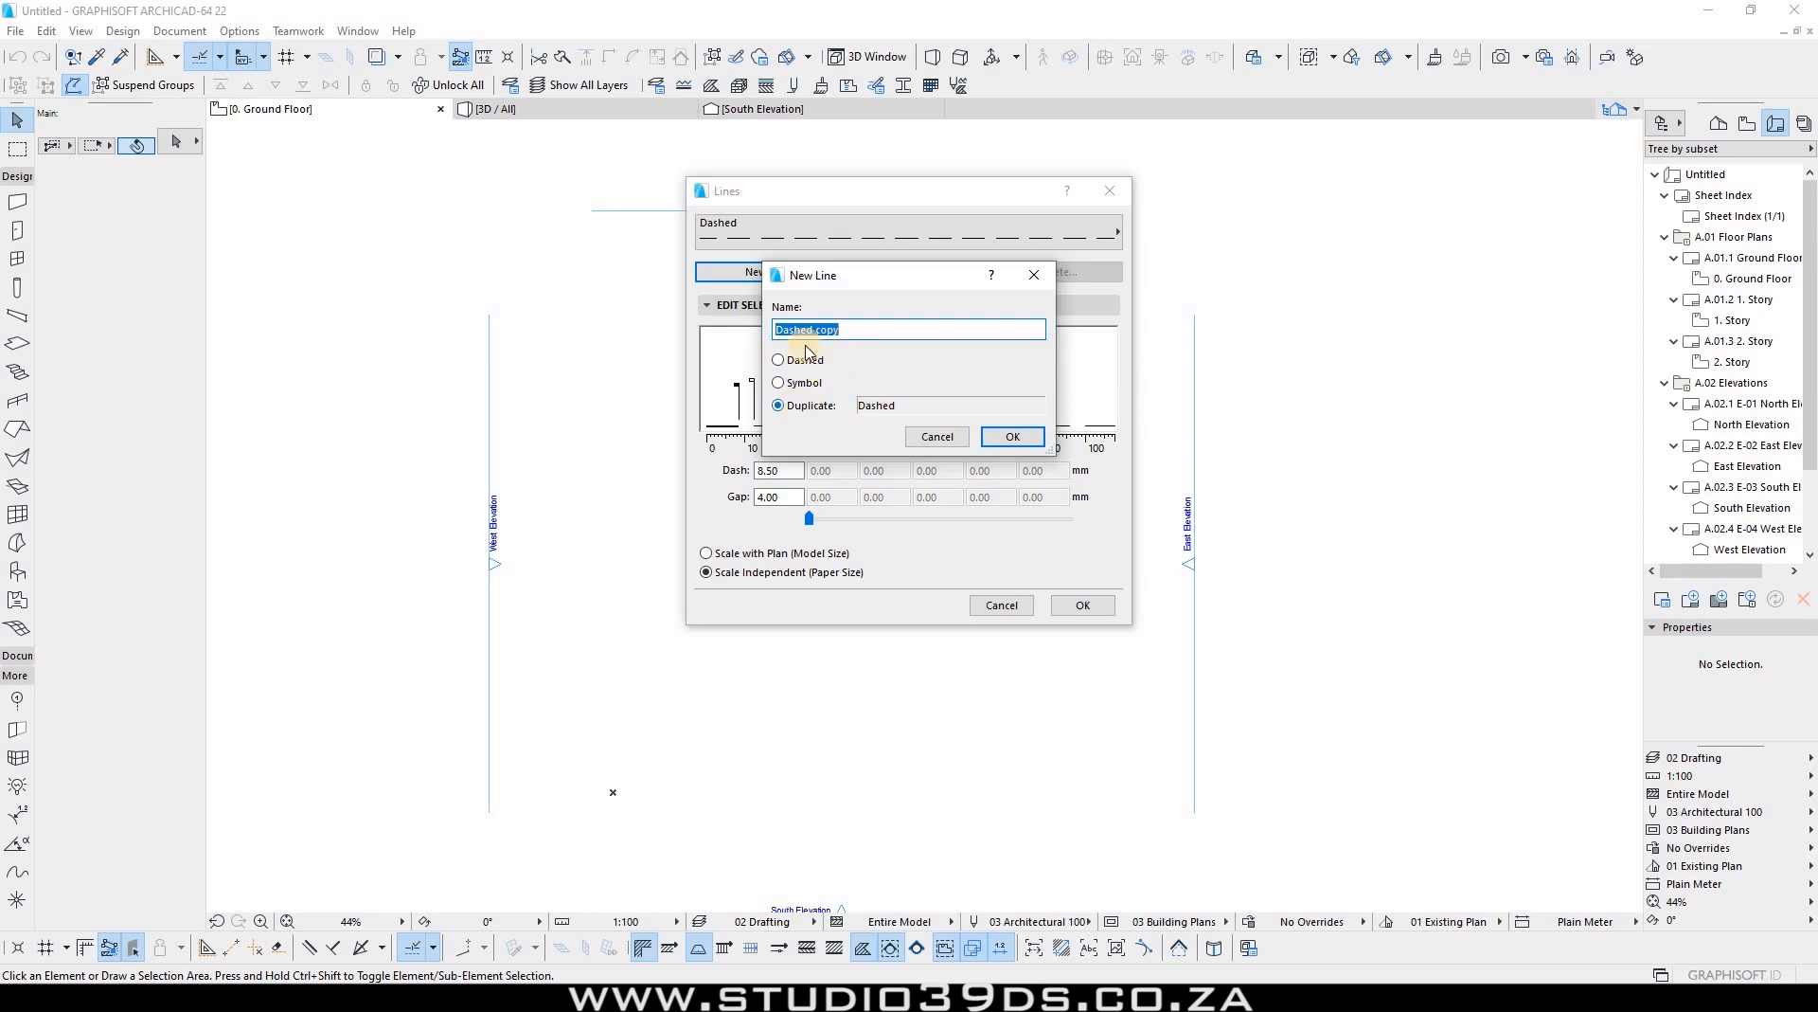
click(801, 383)
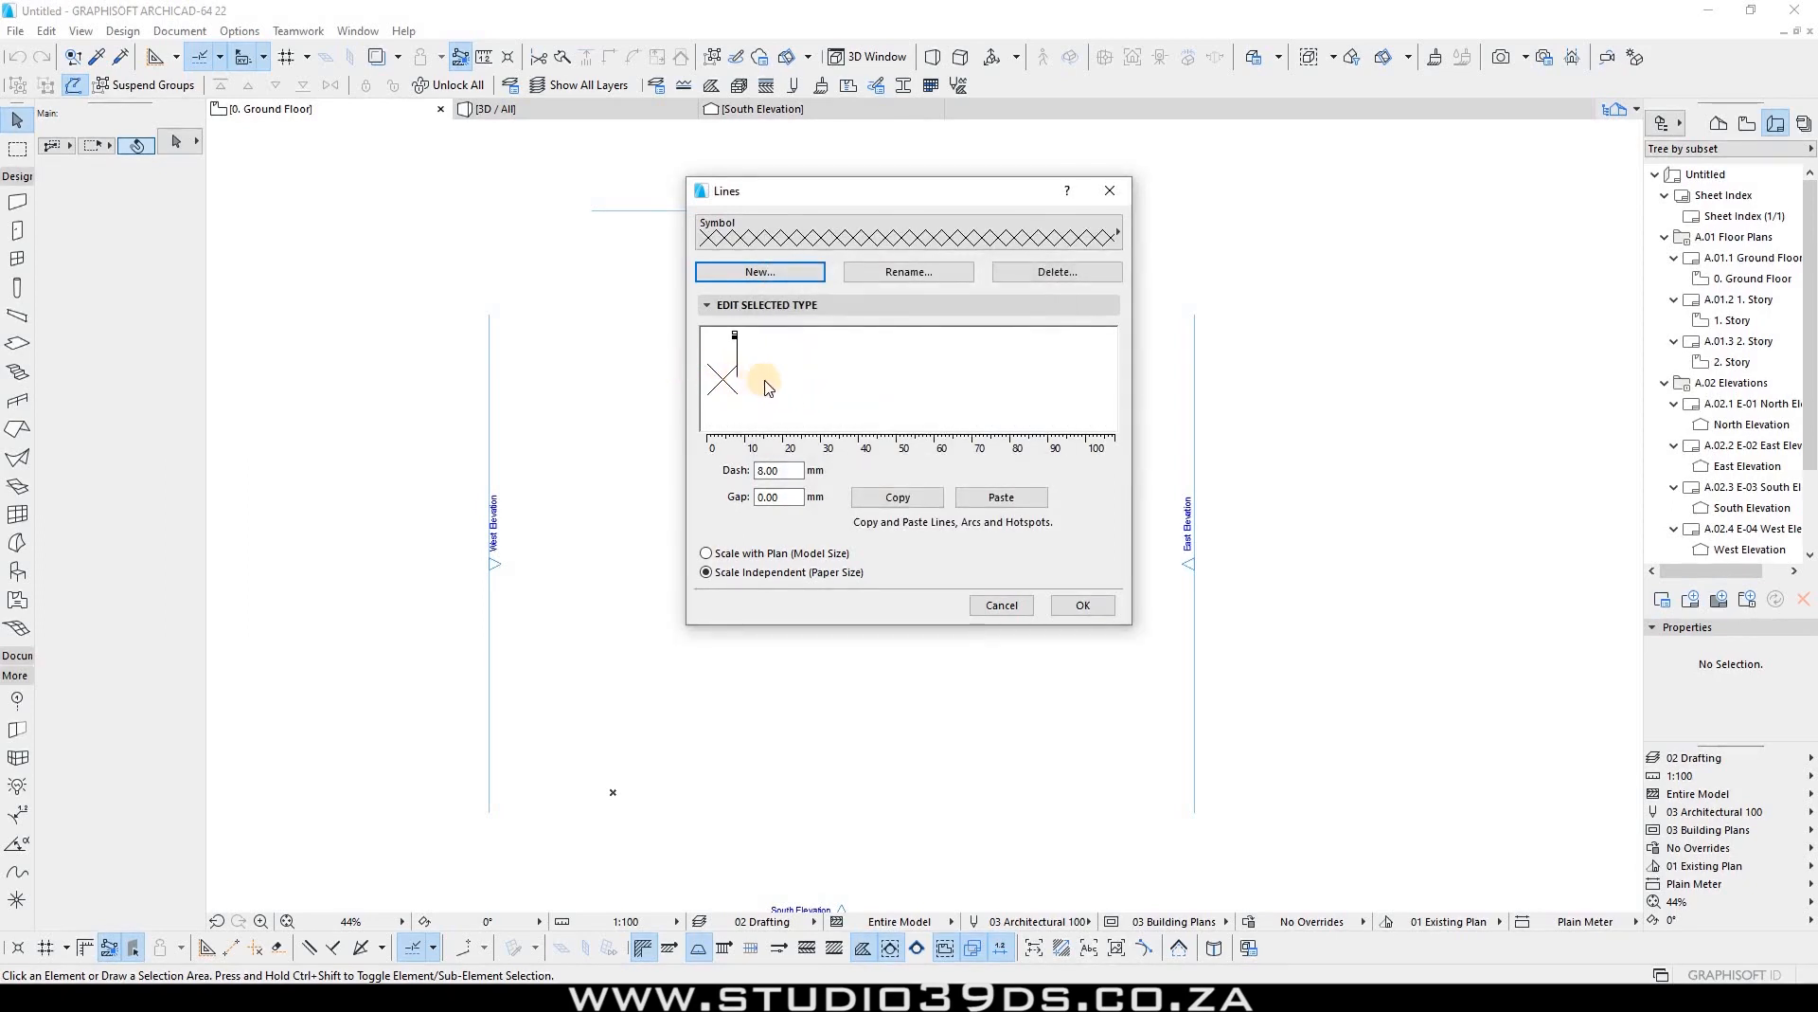
click(742, 337)
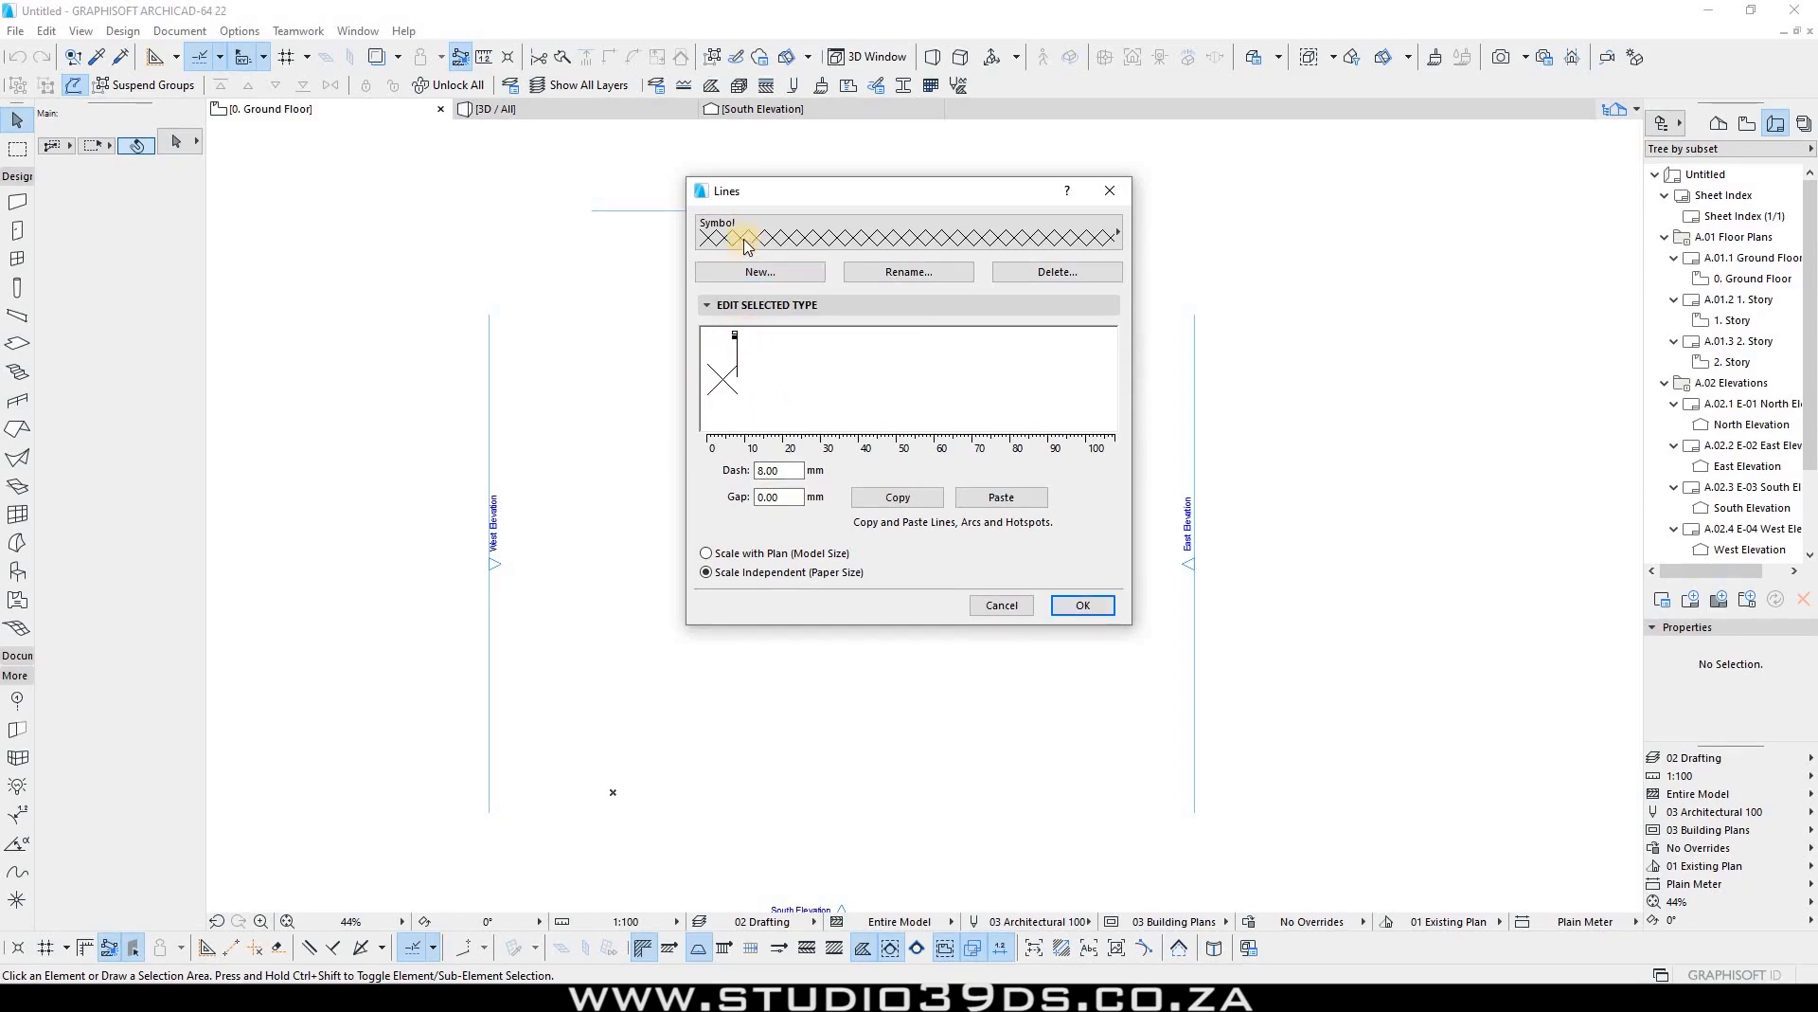
Step: Set the Symbol line type's gap to 1 mm, widen it to 8.50 mm in the preview, and discard all line type changes
click(781, 496)
text(1)
click(737, 334)
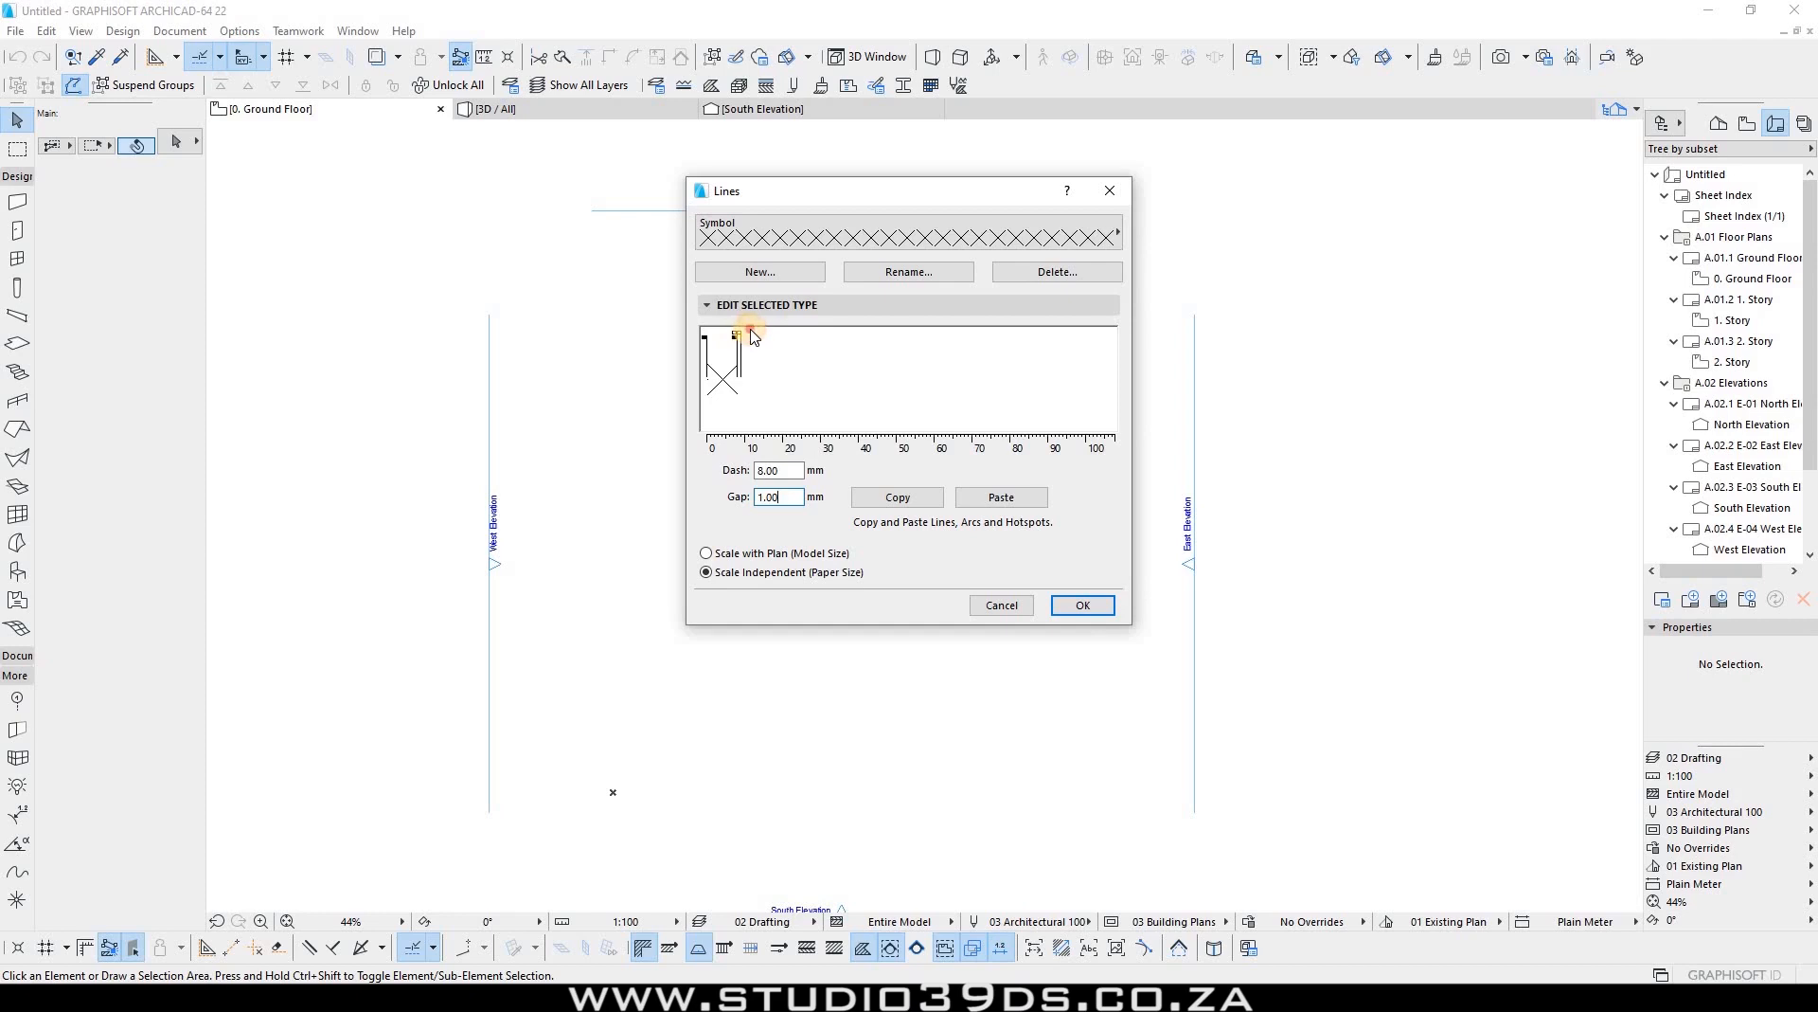
drag(740, 339, 833, 394)
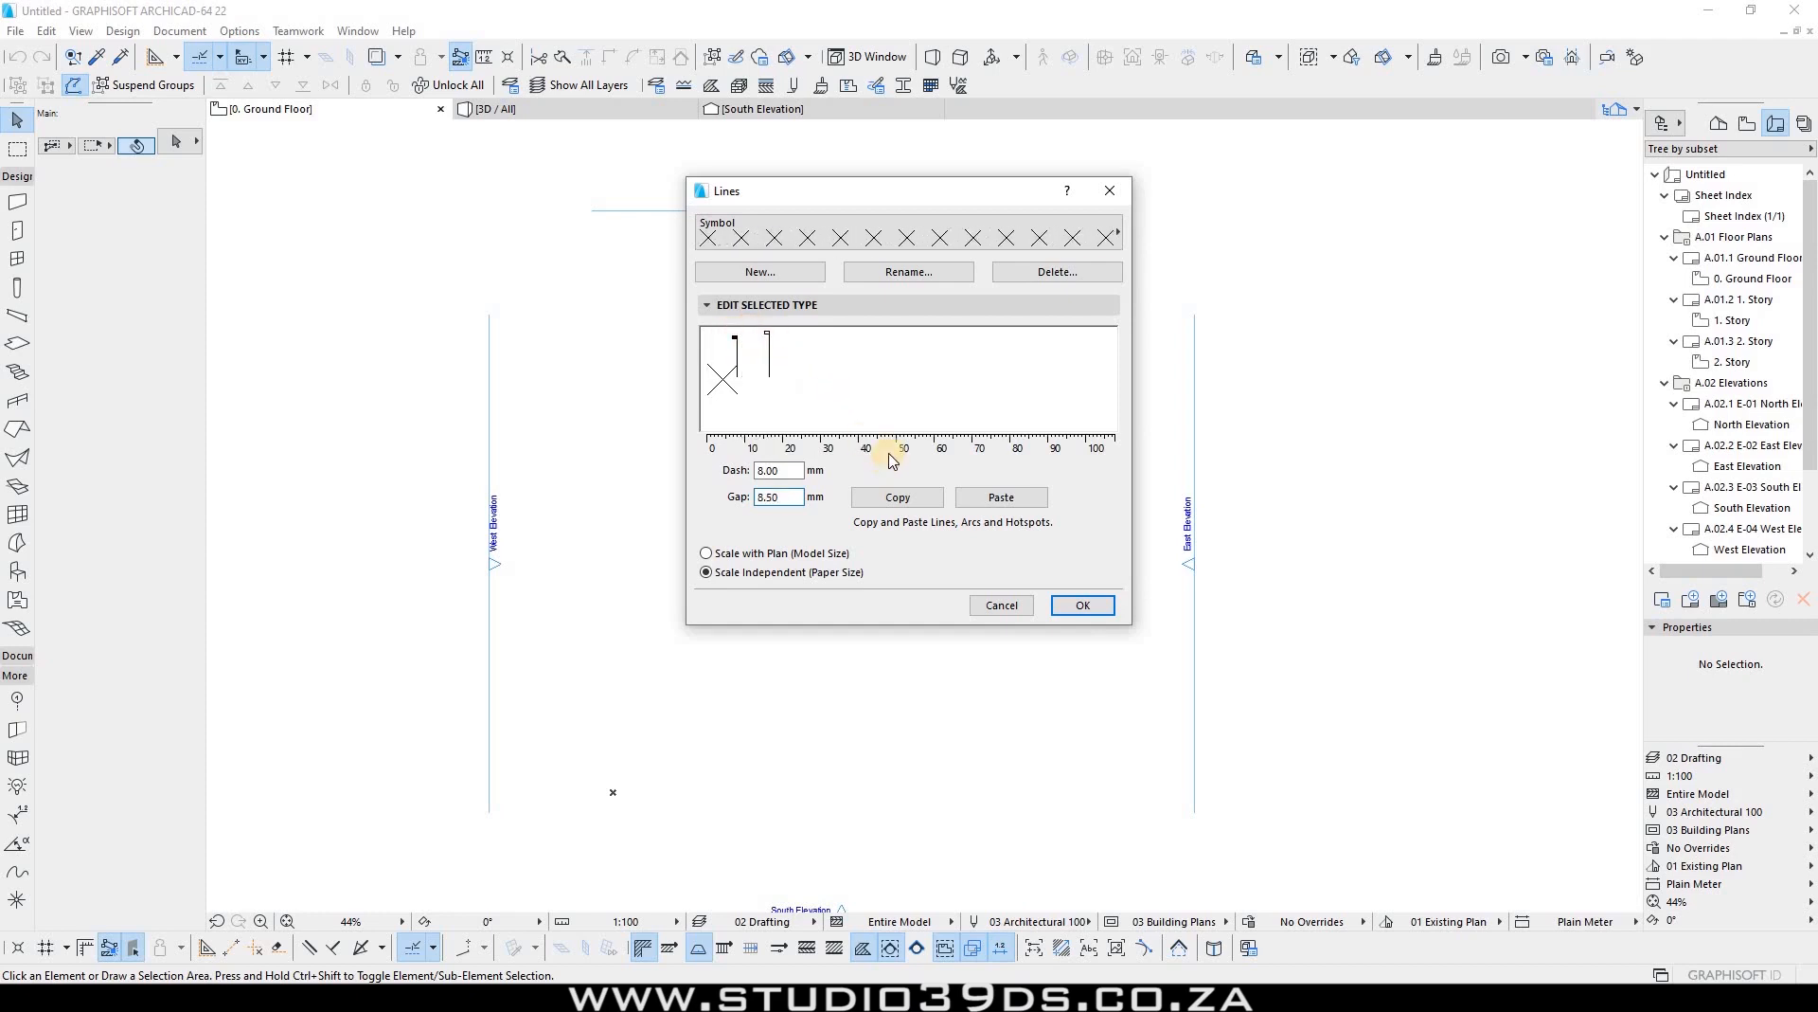
click(998, 608)
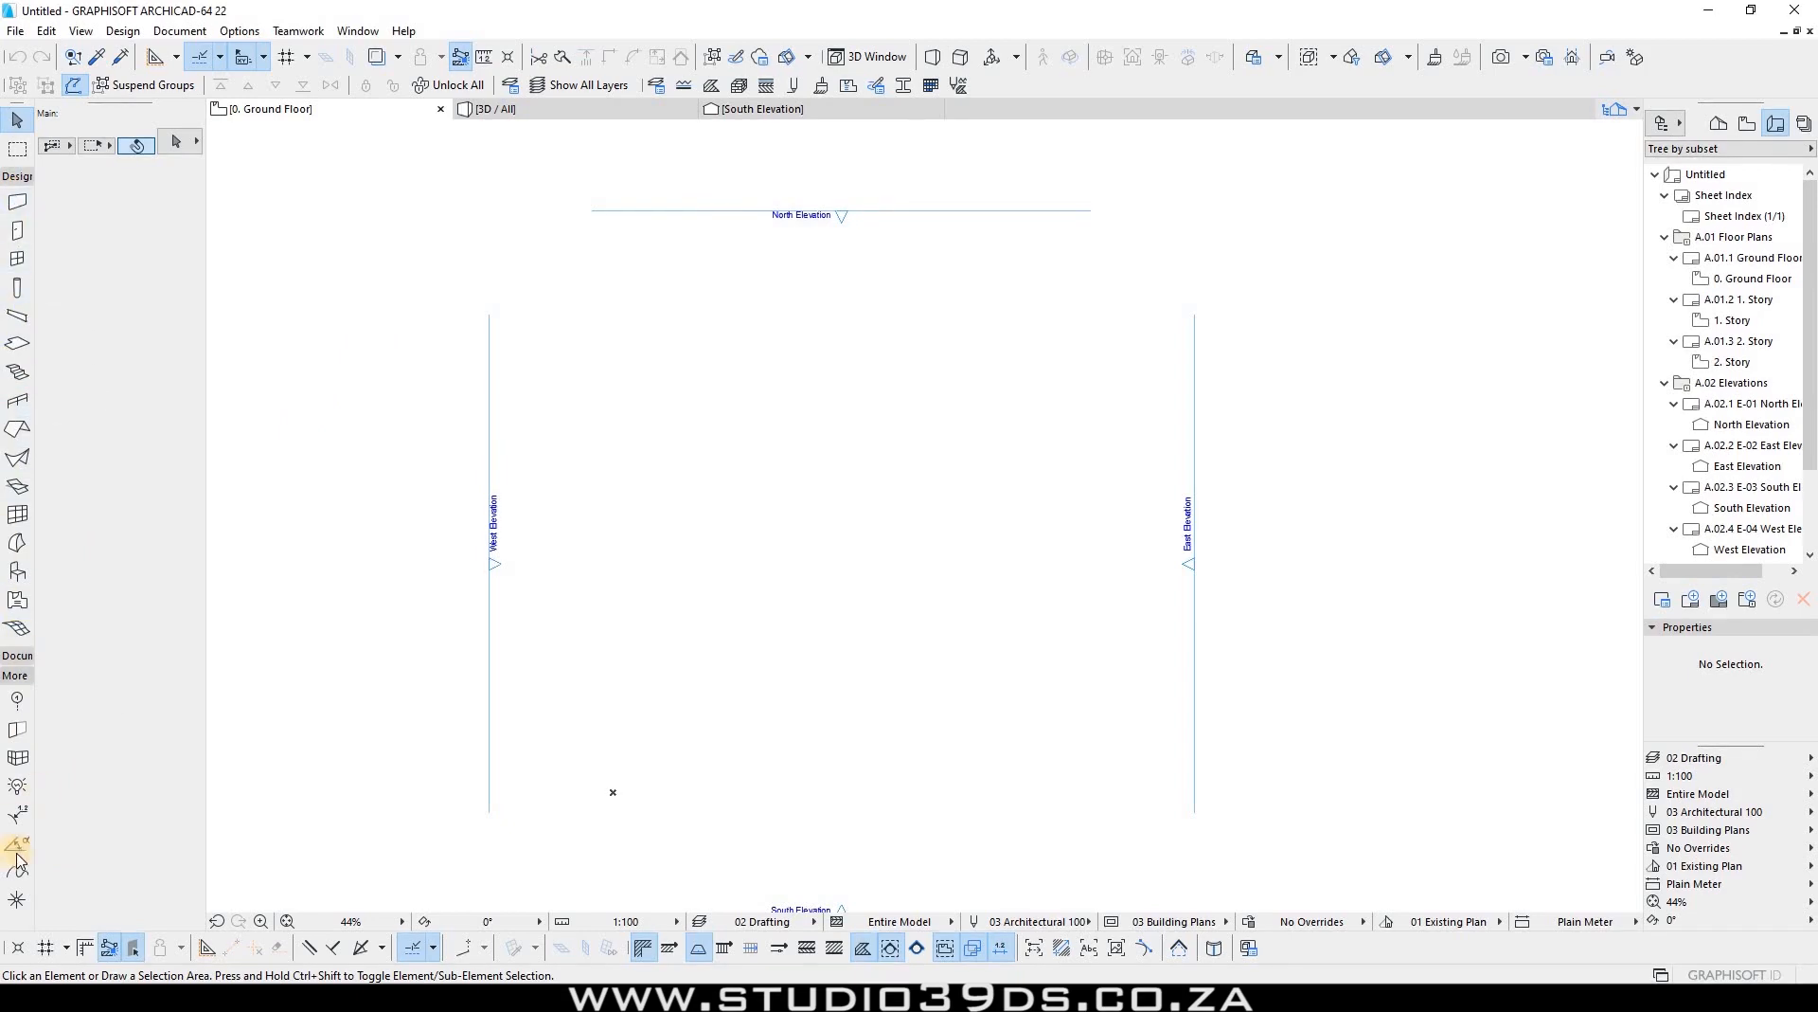
Step: Draw a short line sloping diagonally downward with the Line tool, between the elevation markers on the ground floor plan
click(14, 676)
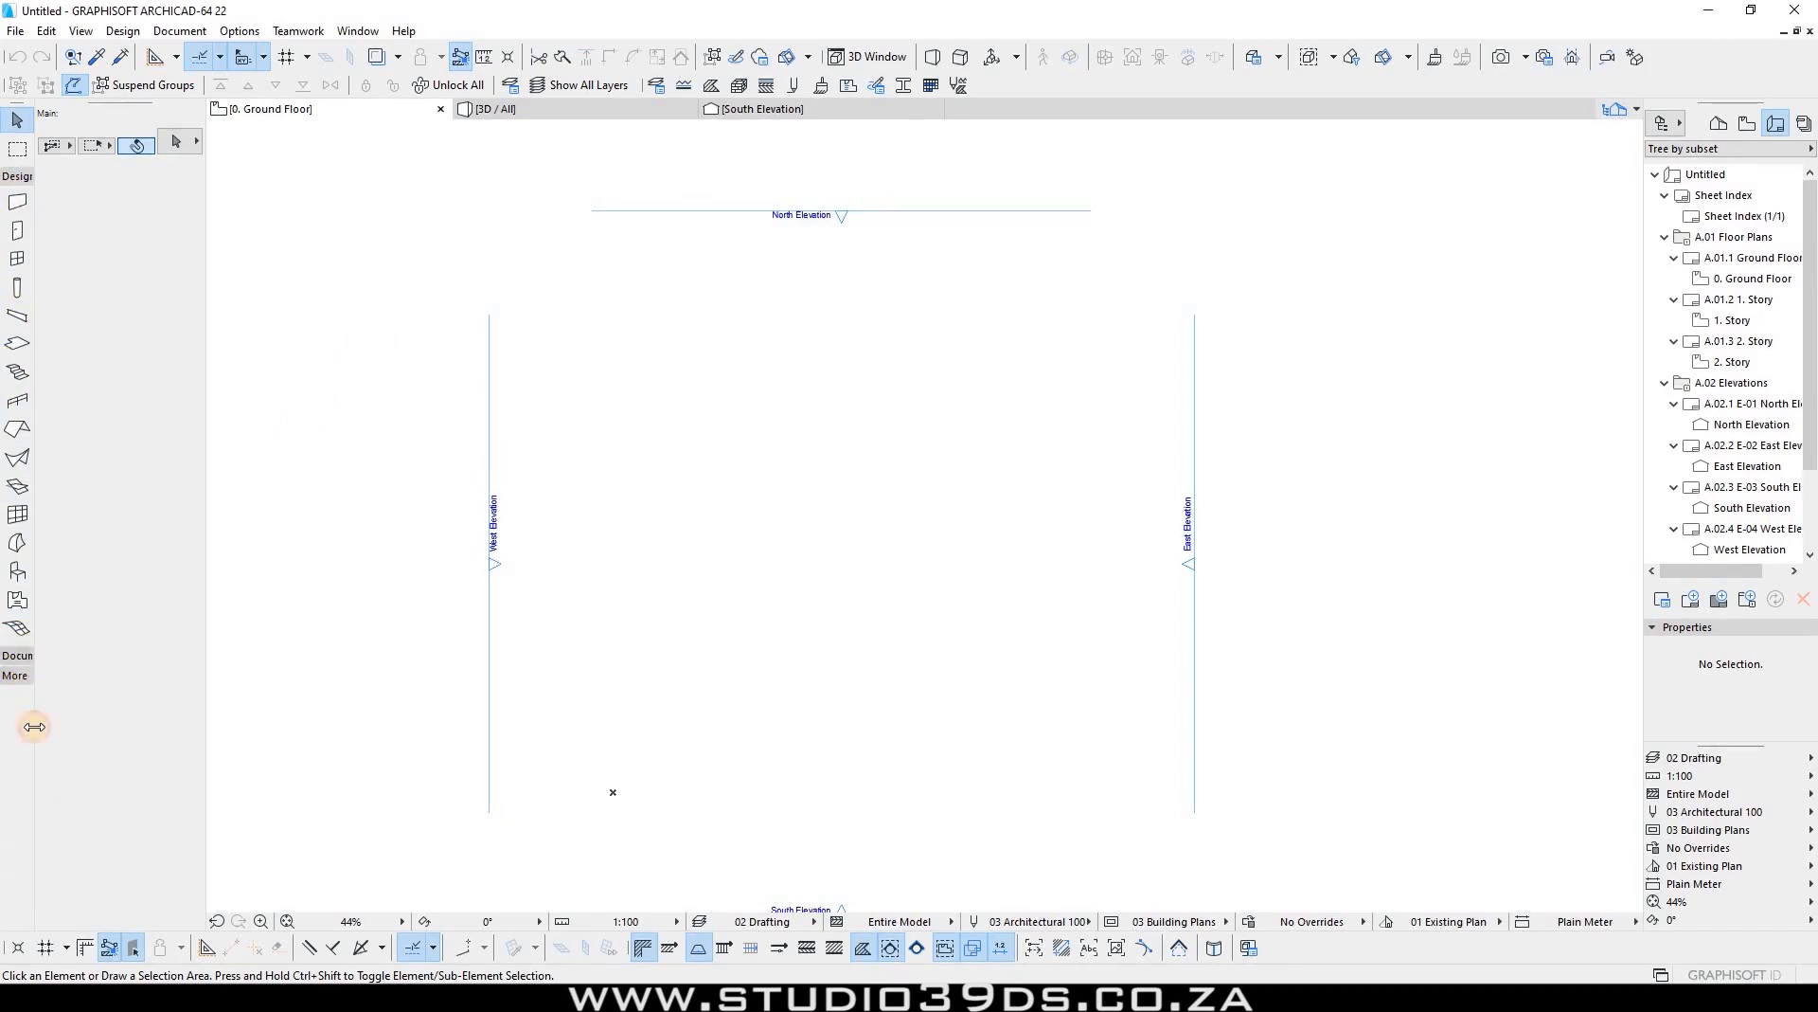
click(17, 823)
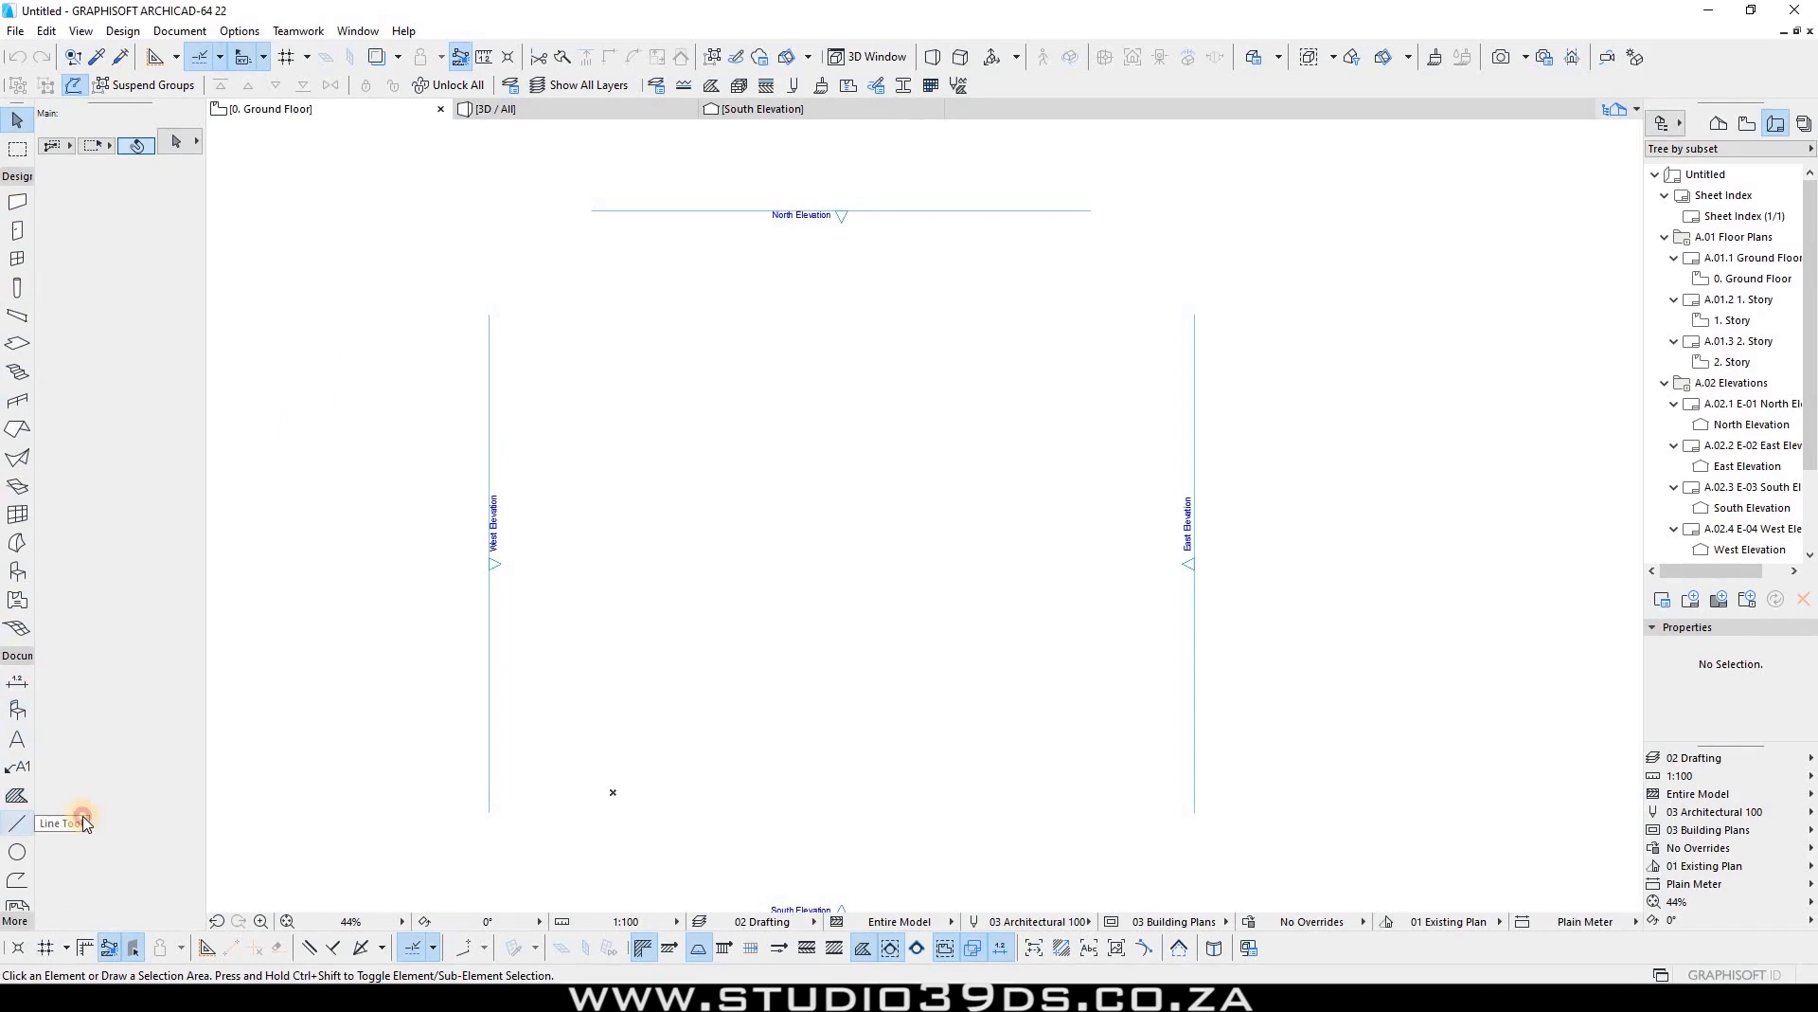
click(633, 399)
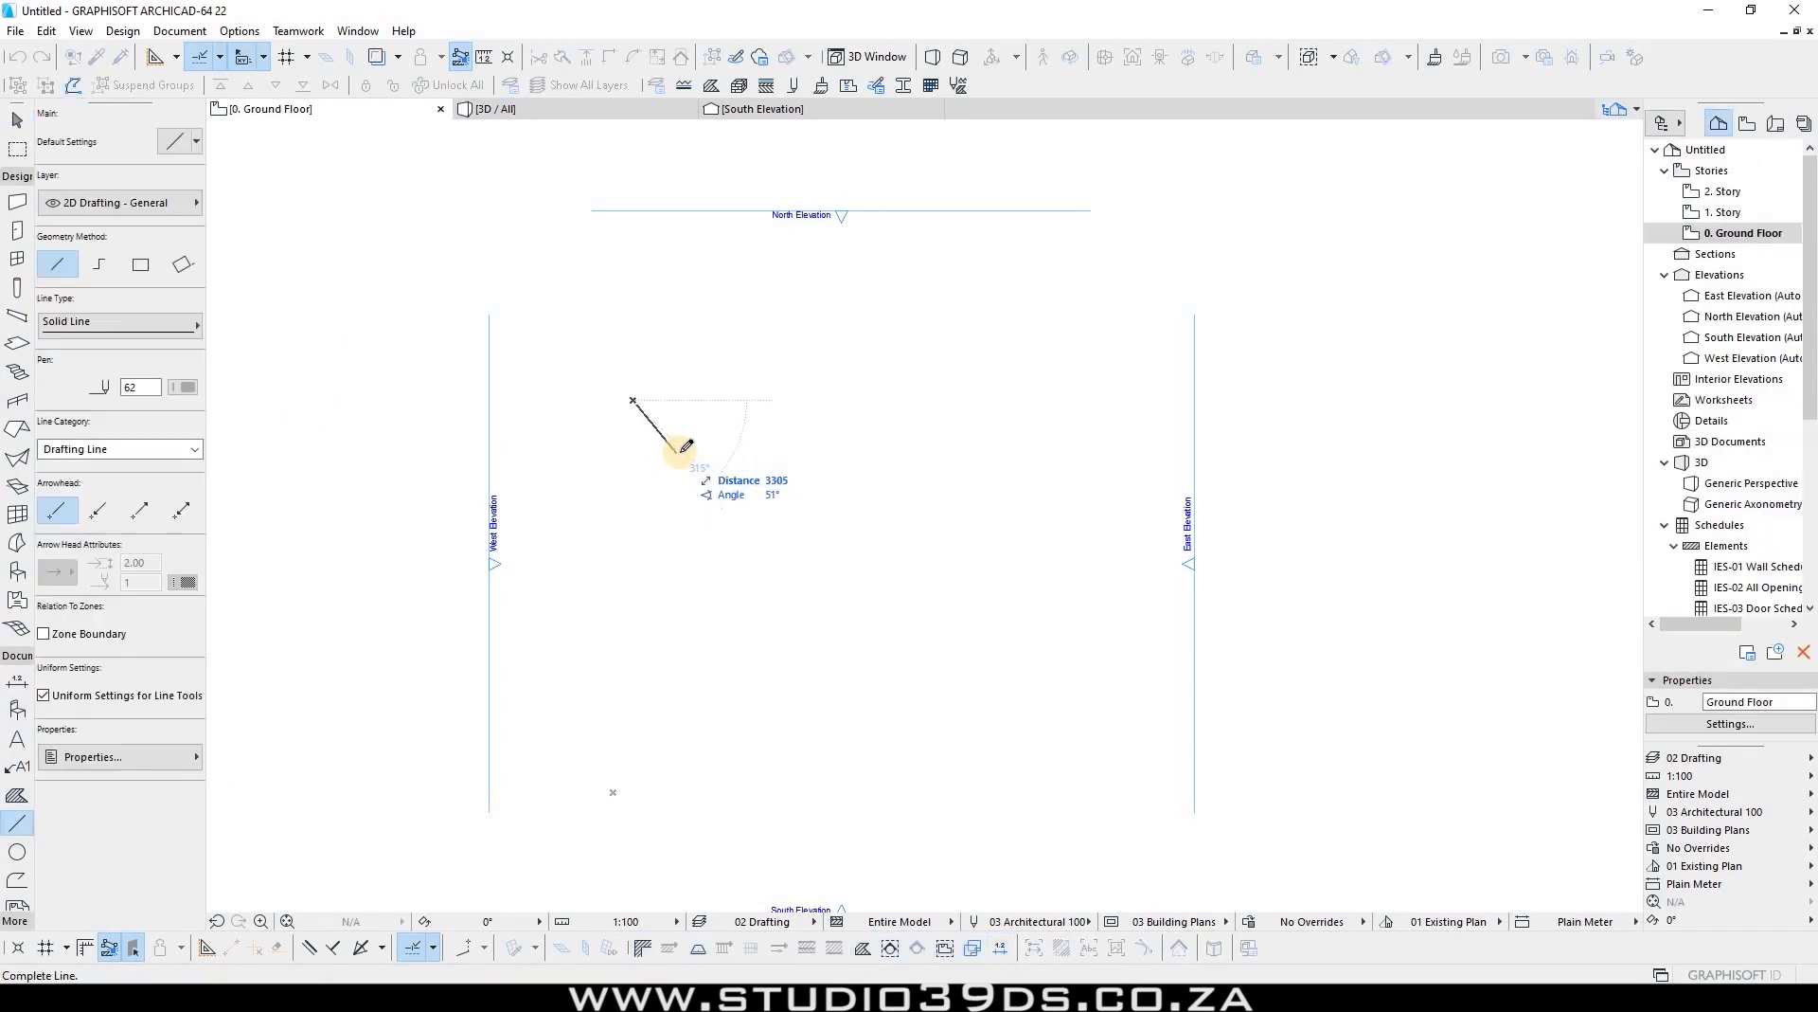
click(682, 449)
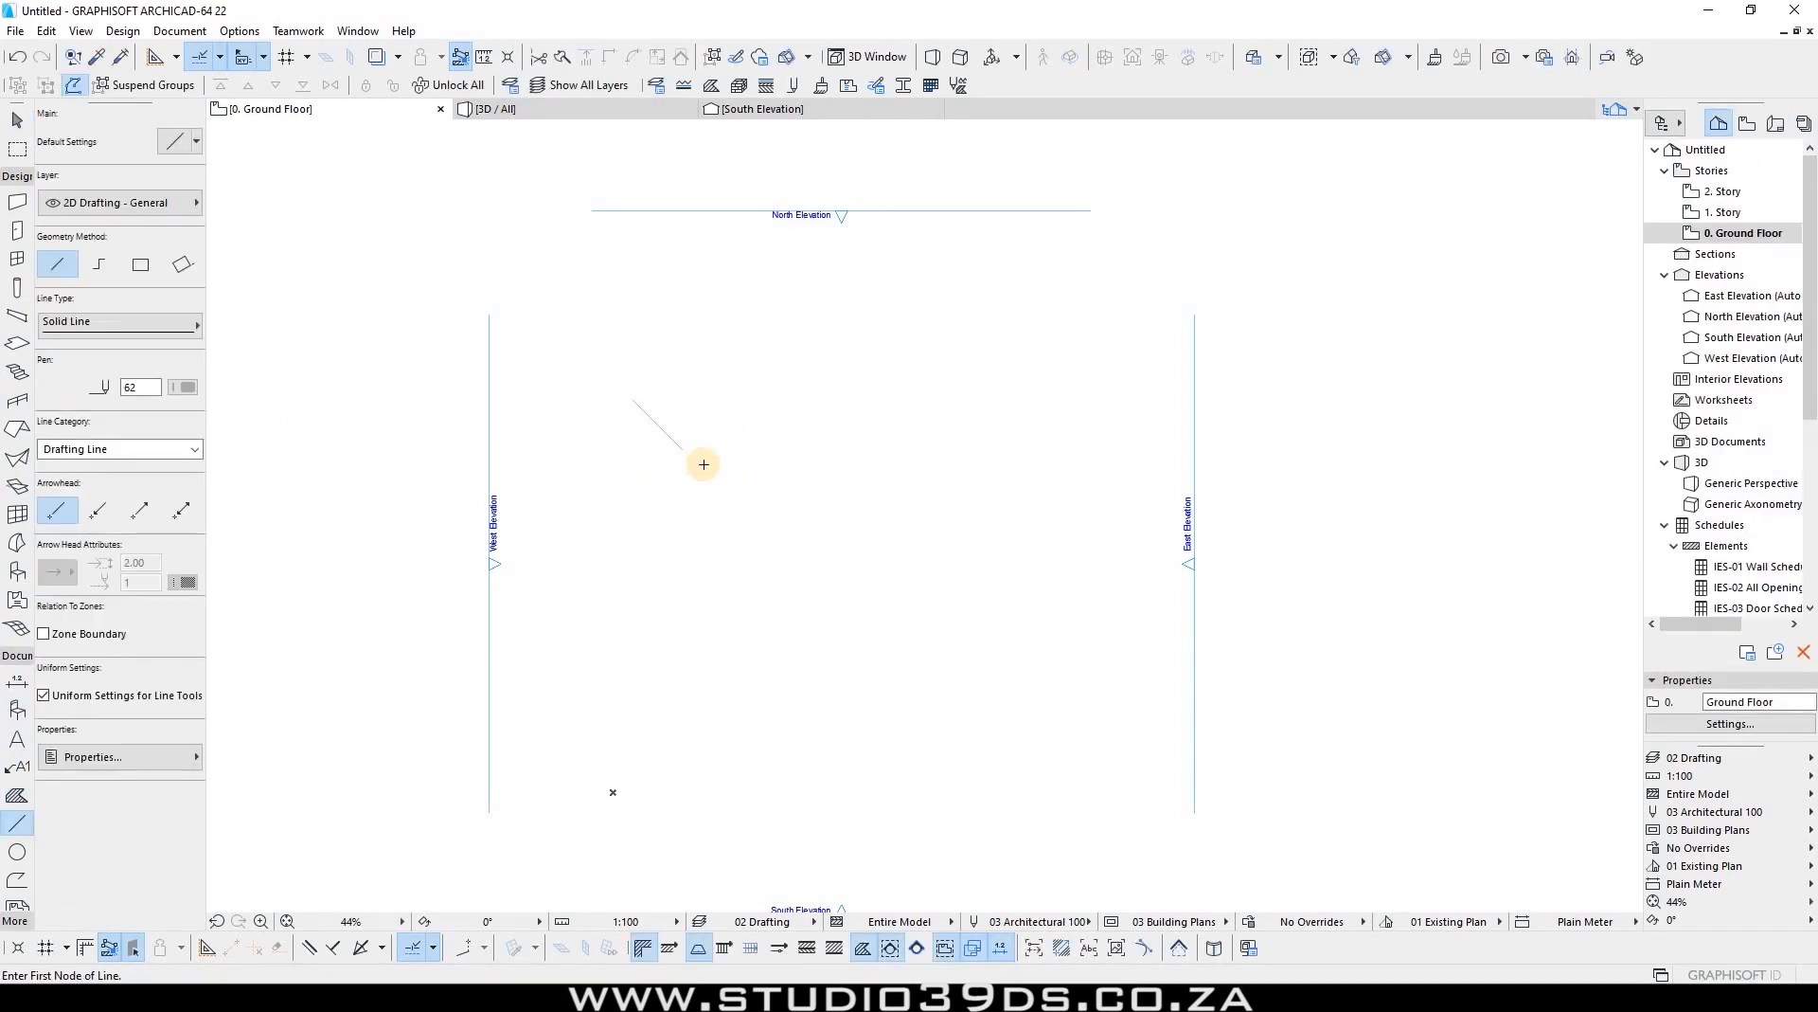
key(Escape)
Step: Mirror the short sloping line about a horizontal axis through its lower end, without keeping the original
drag(617, 359, 703, 474)
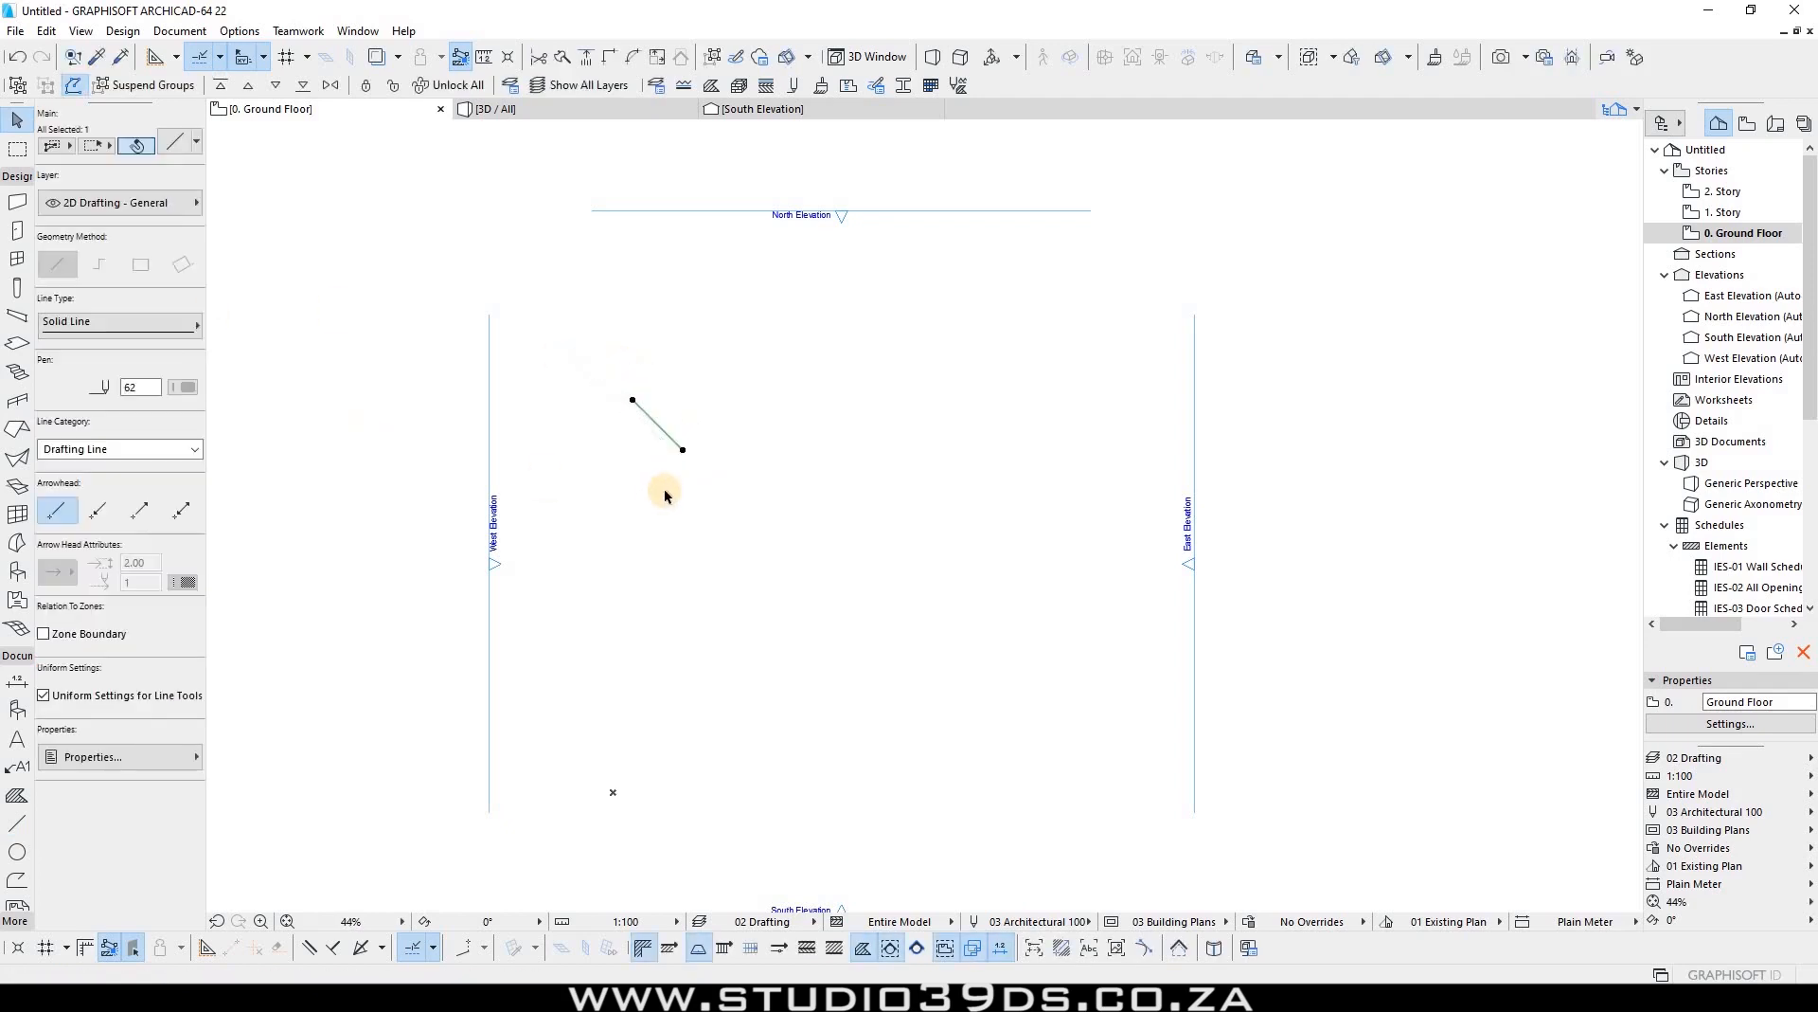
key(ctrl+m)
click(682, 449)
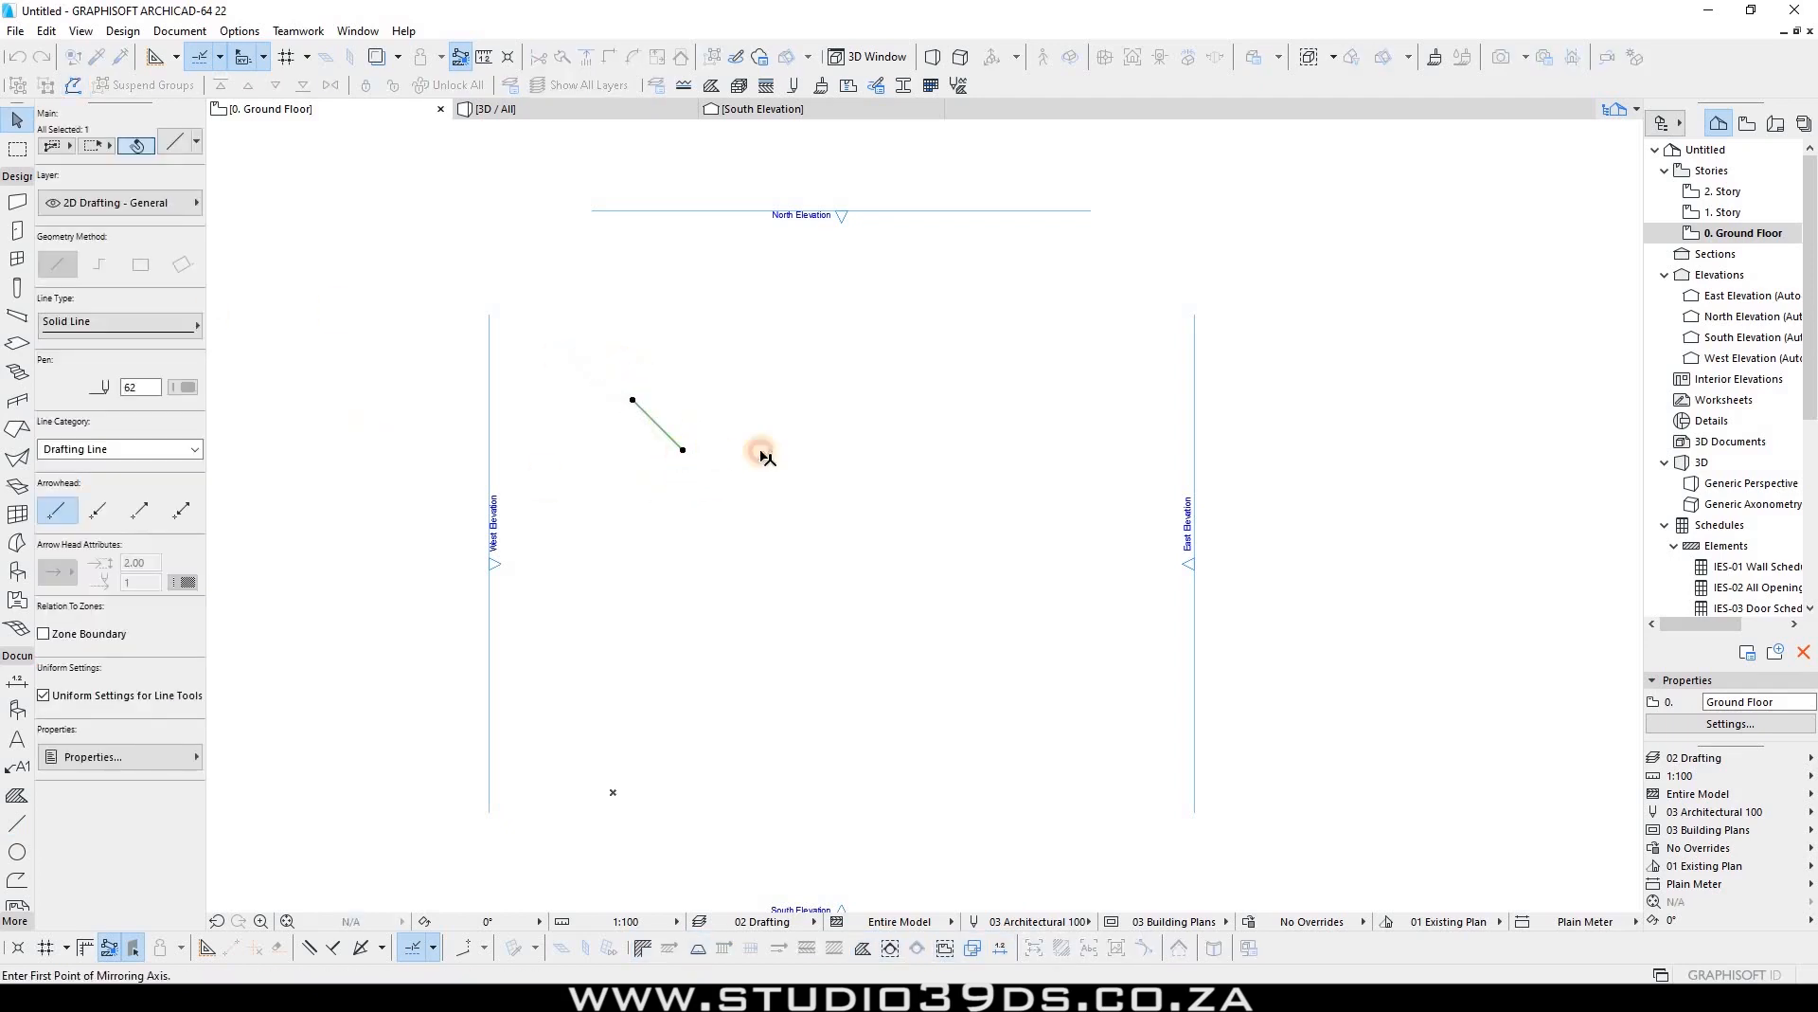
click(757, 496)
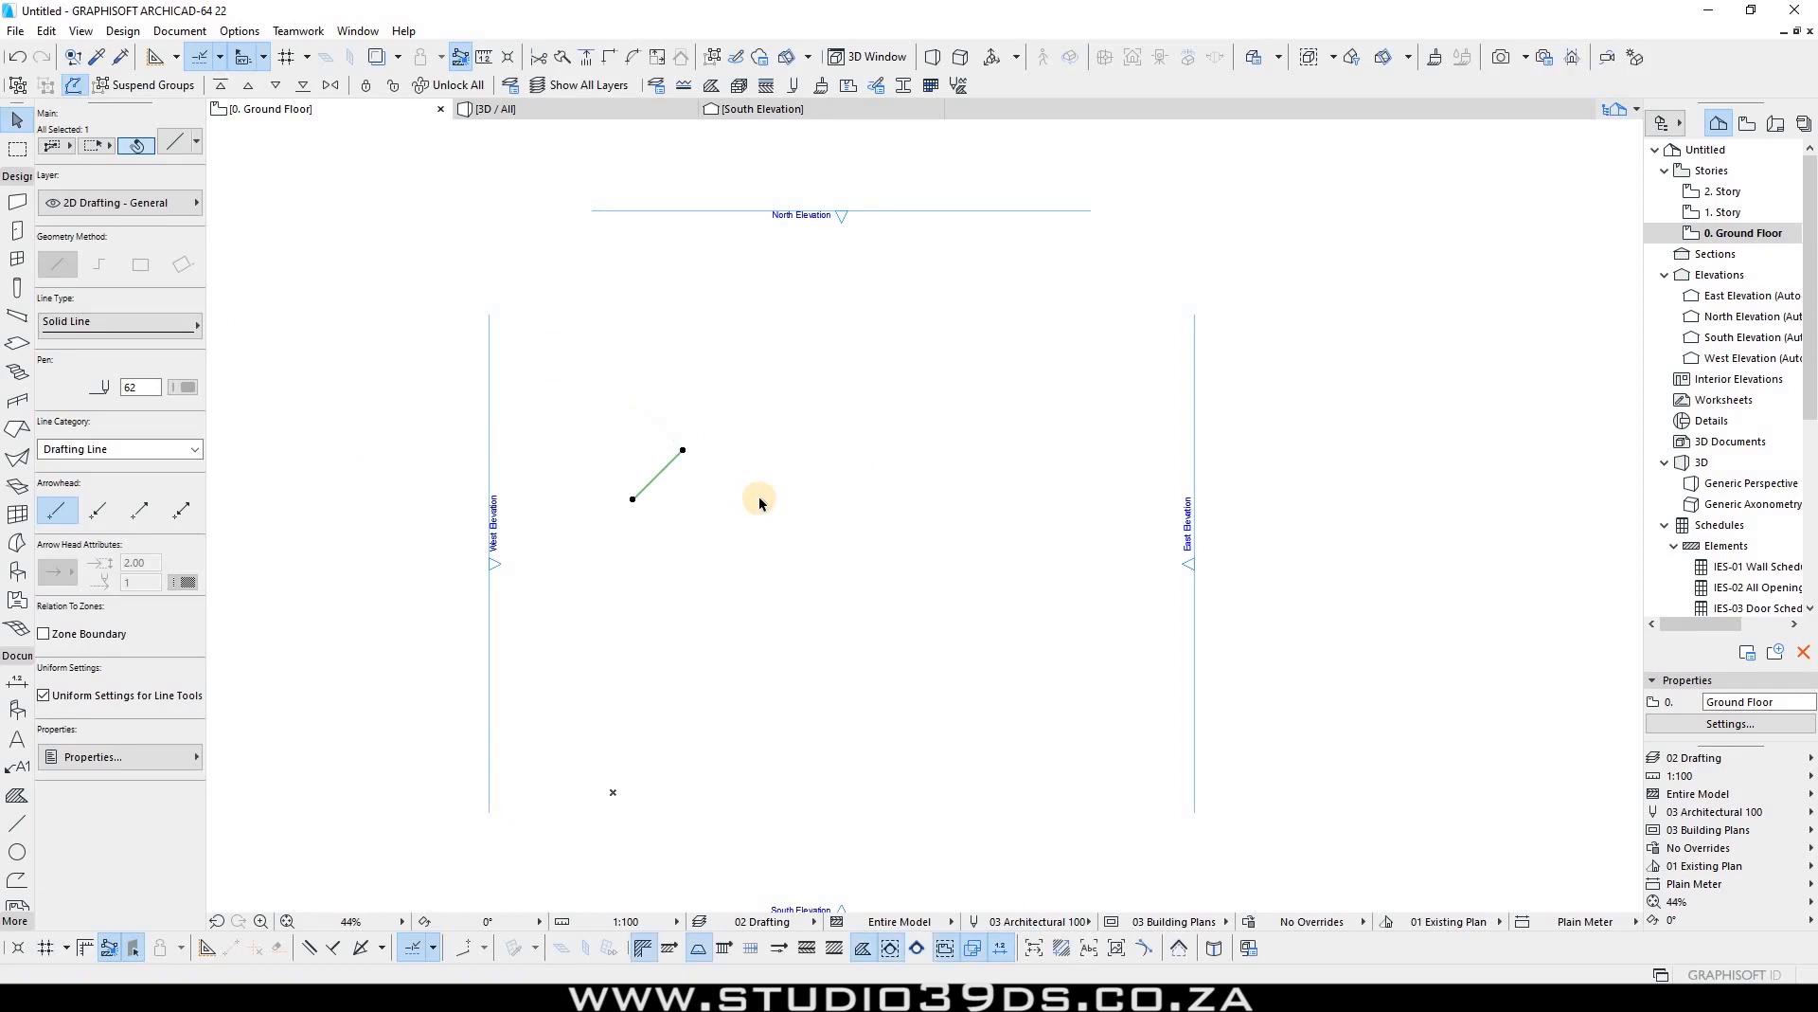
Step: Mirror a copy of the line about a horizontal axis through its upper end to form an arrowhead
key(ctrl+alt+m)
click(684, 450)
click(792, 496)
Step: Drag a copy of the arrowhead's two lines about 1072 mm horizontally to form a double arrow
mouse_move(697, 523)
mouse_down()
mouse_move(663, 449)
mouse_move(585, 381)
mouse_up()
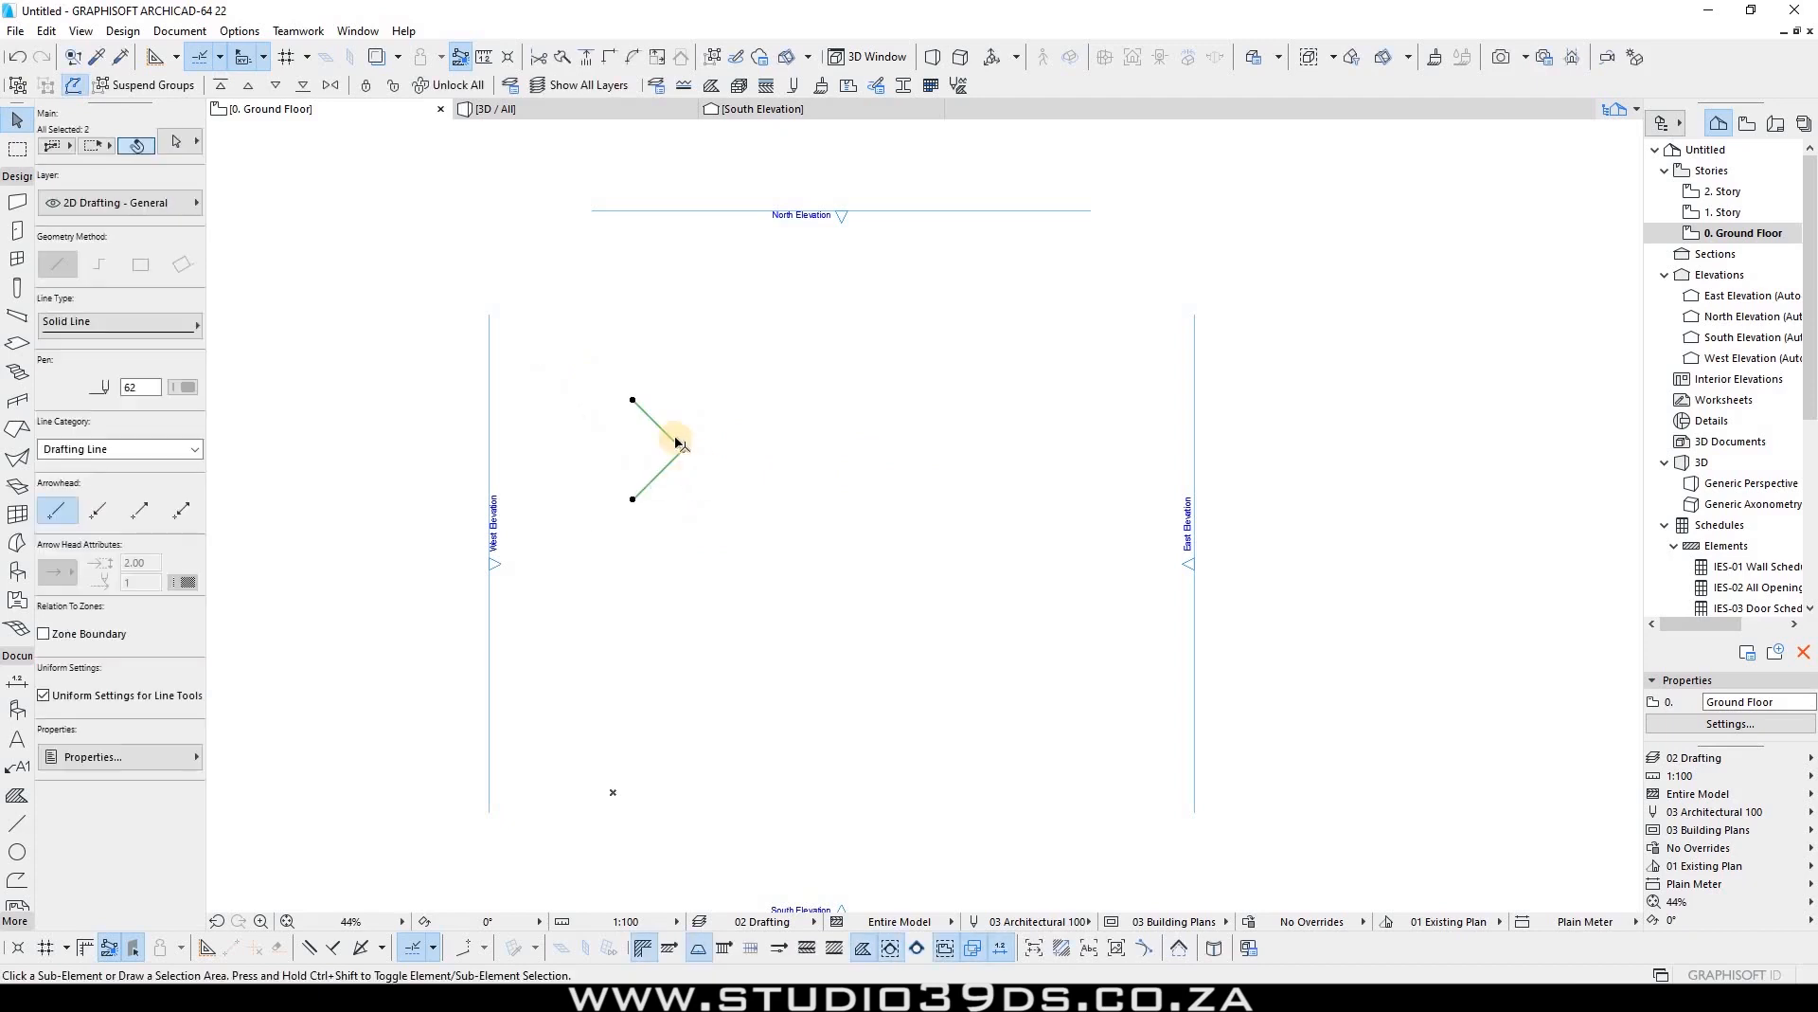
key(ctrl+shift+d)
click(666, 432)
click(687, 433)
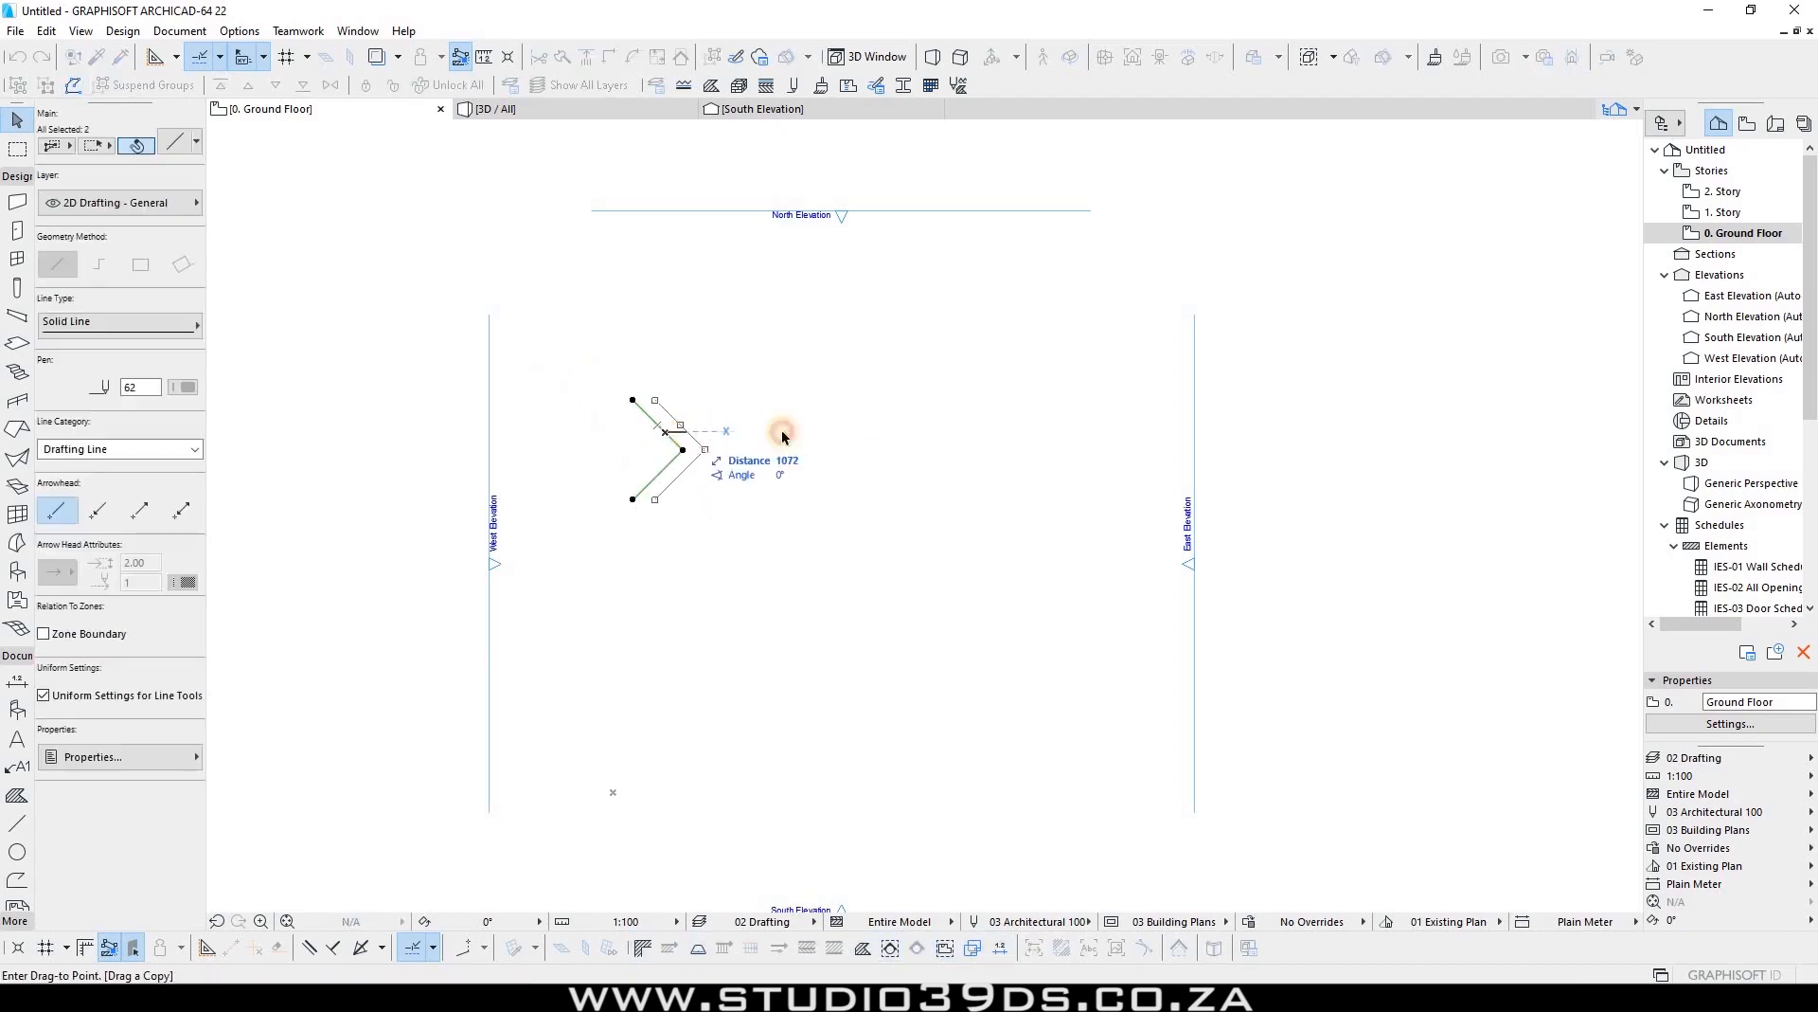
click(764, 518)
drag(611, 348, 770, 522)
key(Escape)
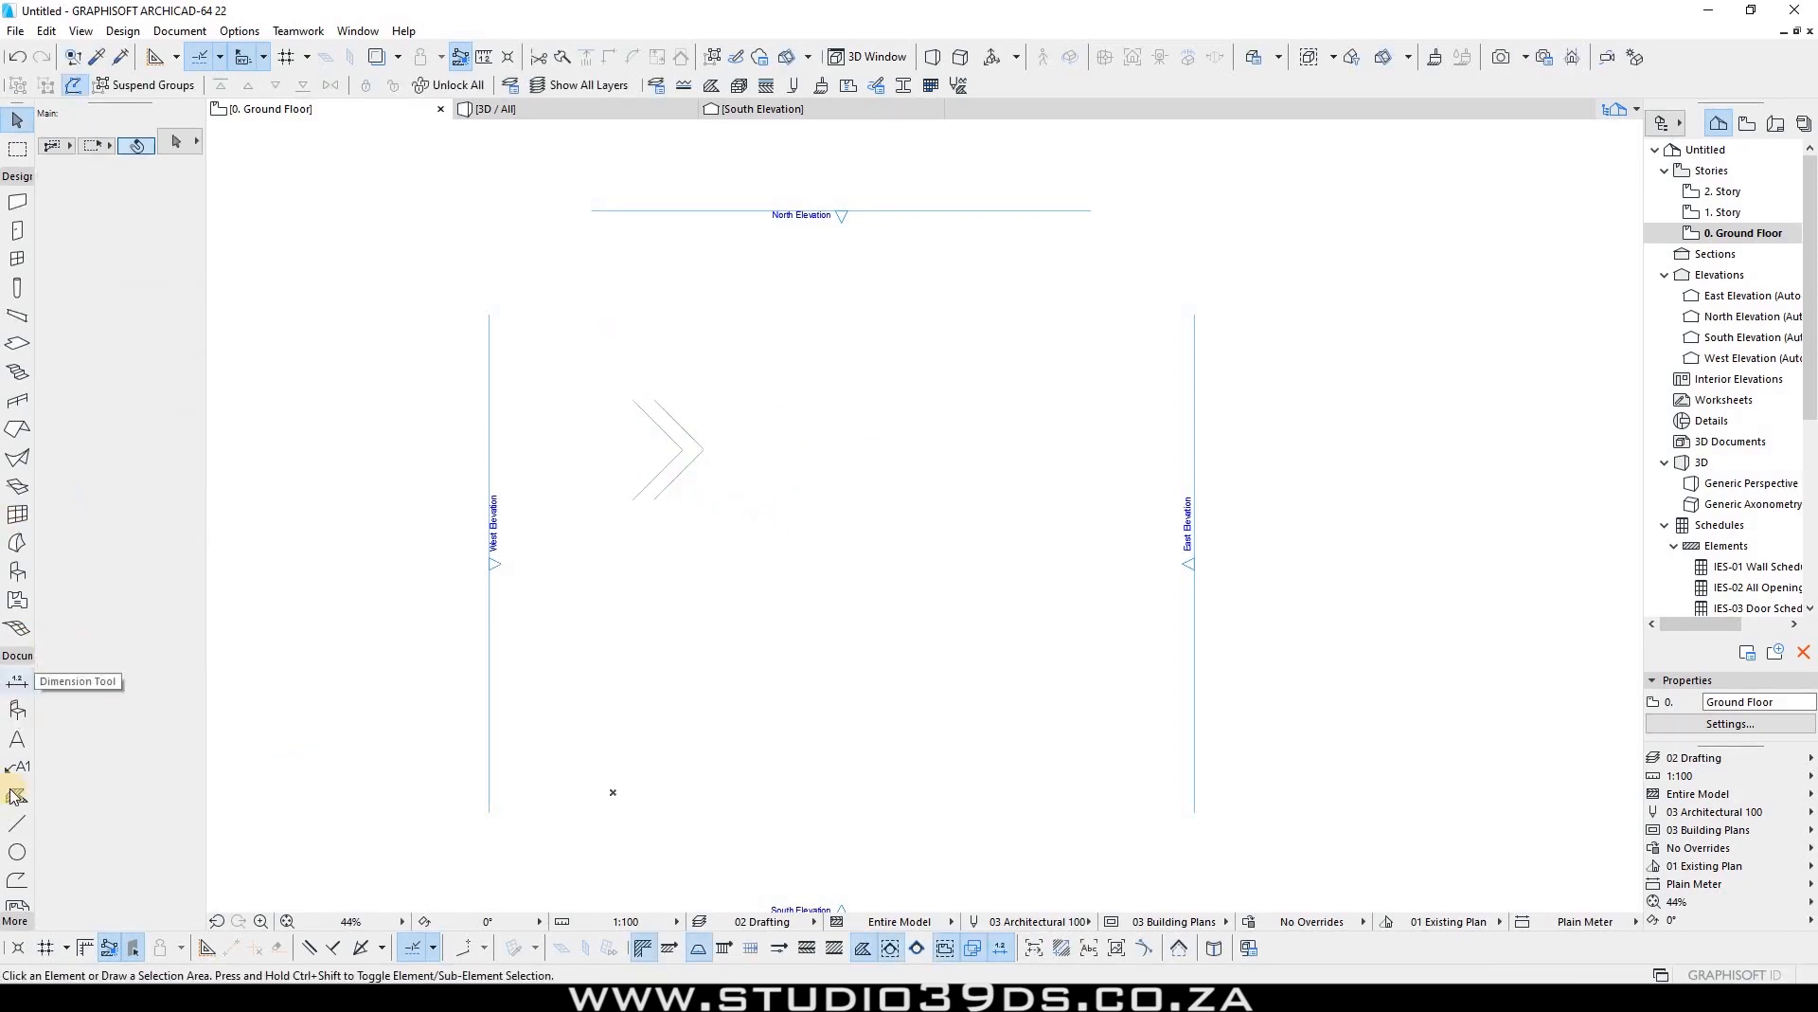
Step: Draw a full circle just below the double arrow on the ground floor plan
click(669, 567)
click(682, 606)
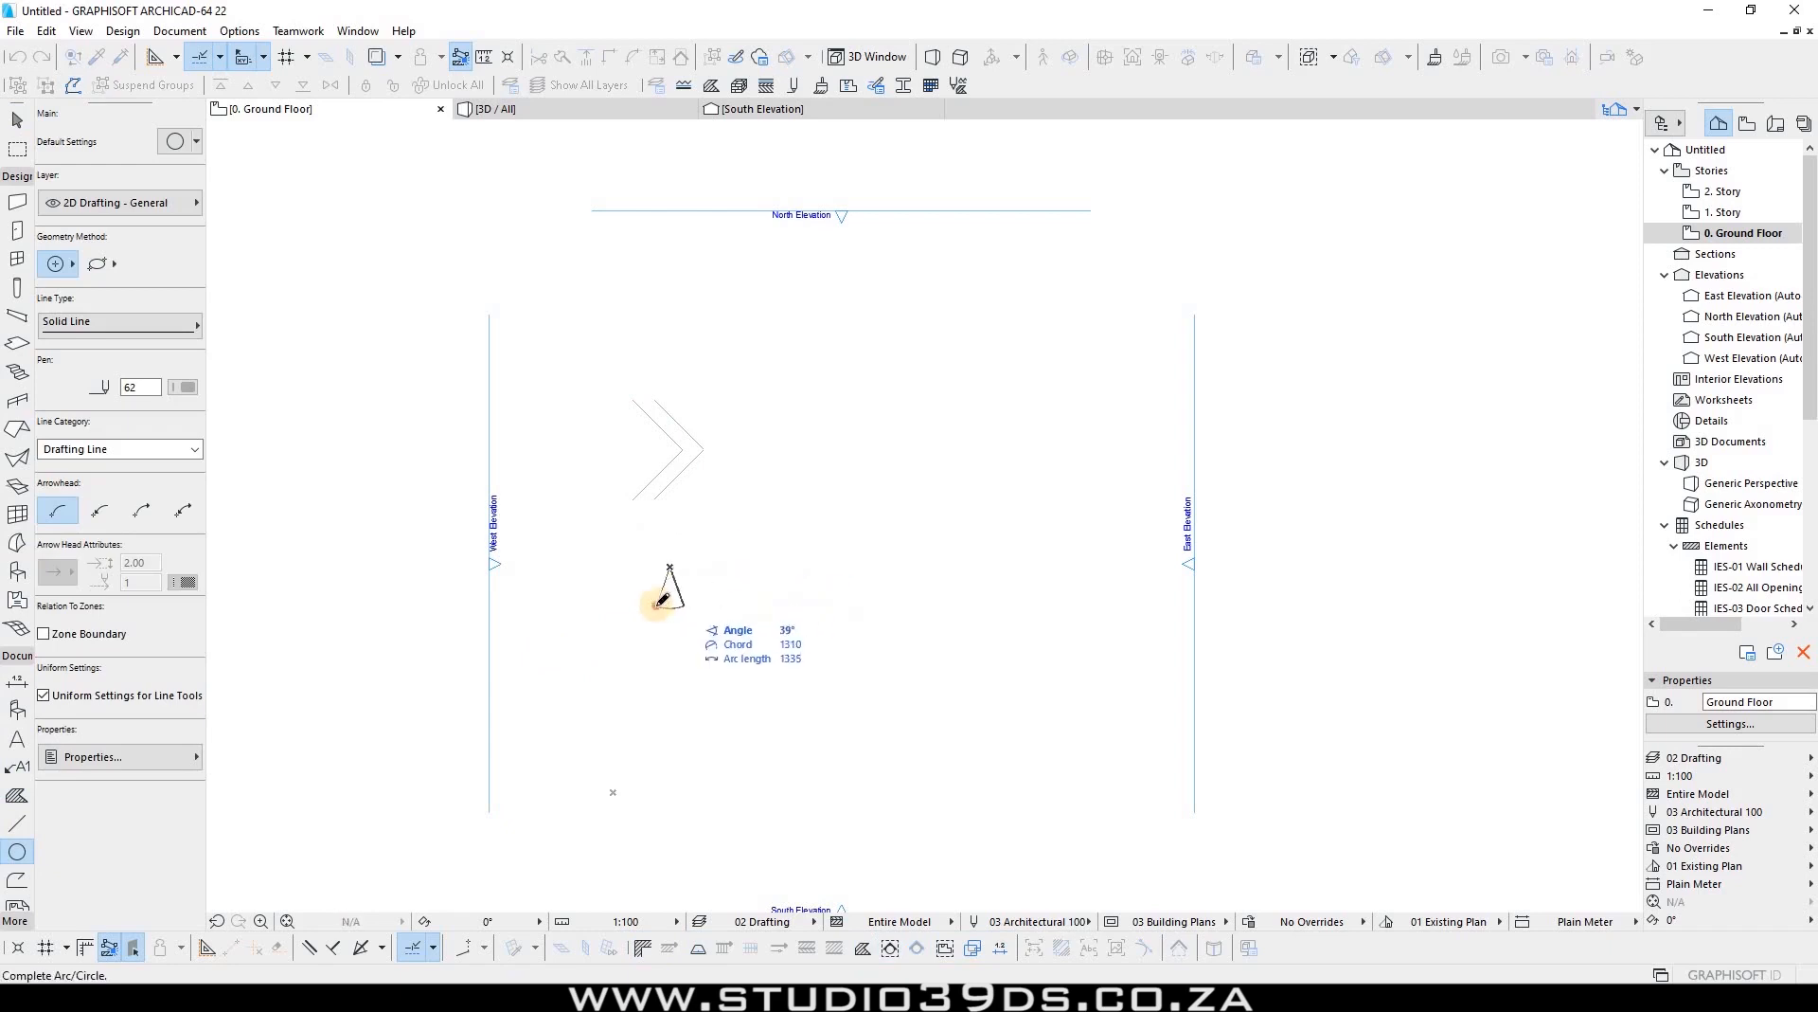
double_click(798, 599)
key(Escape)
key(Escape)
Step: Copy the four double-arrow lines and paste them into a new symbol line type named Arrows
drag(601, 377, 734, 502)
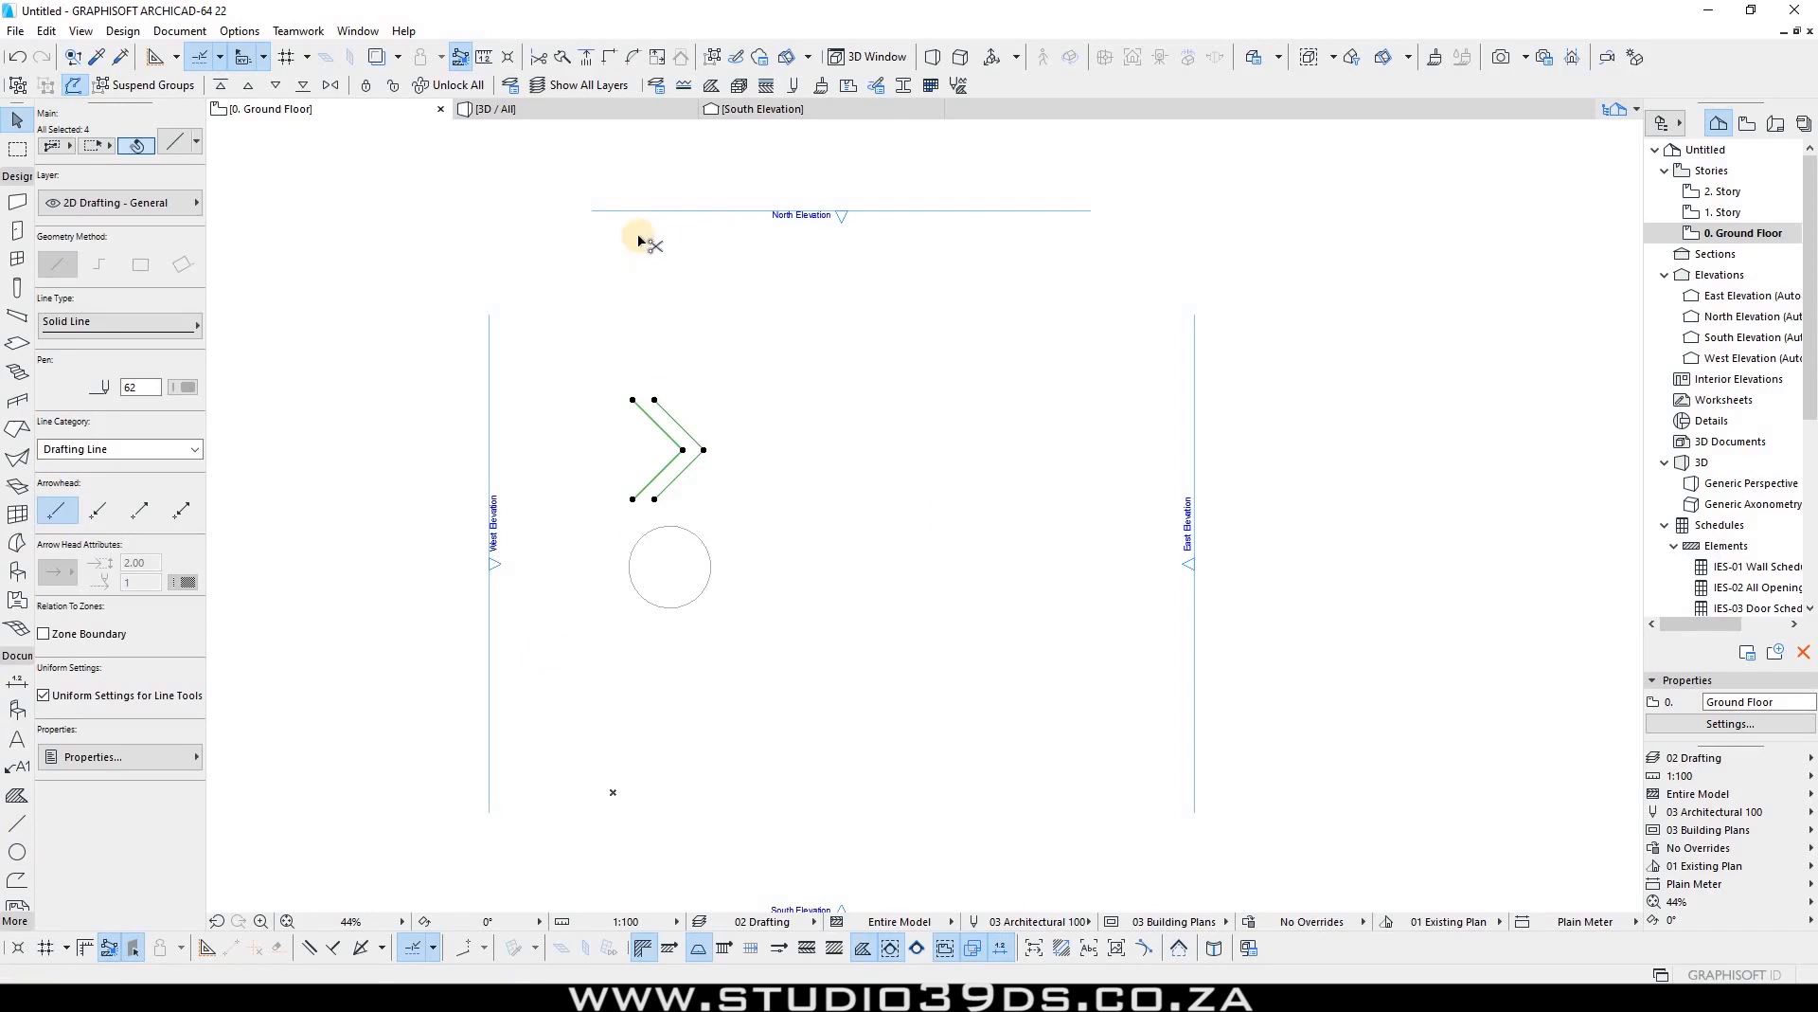
click(684, 86)
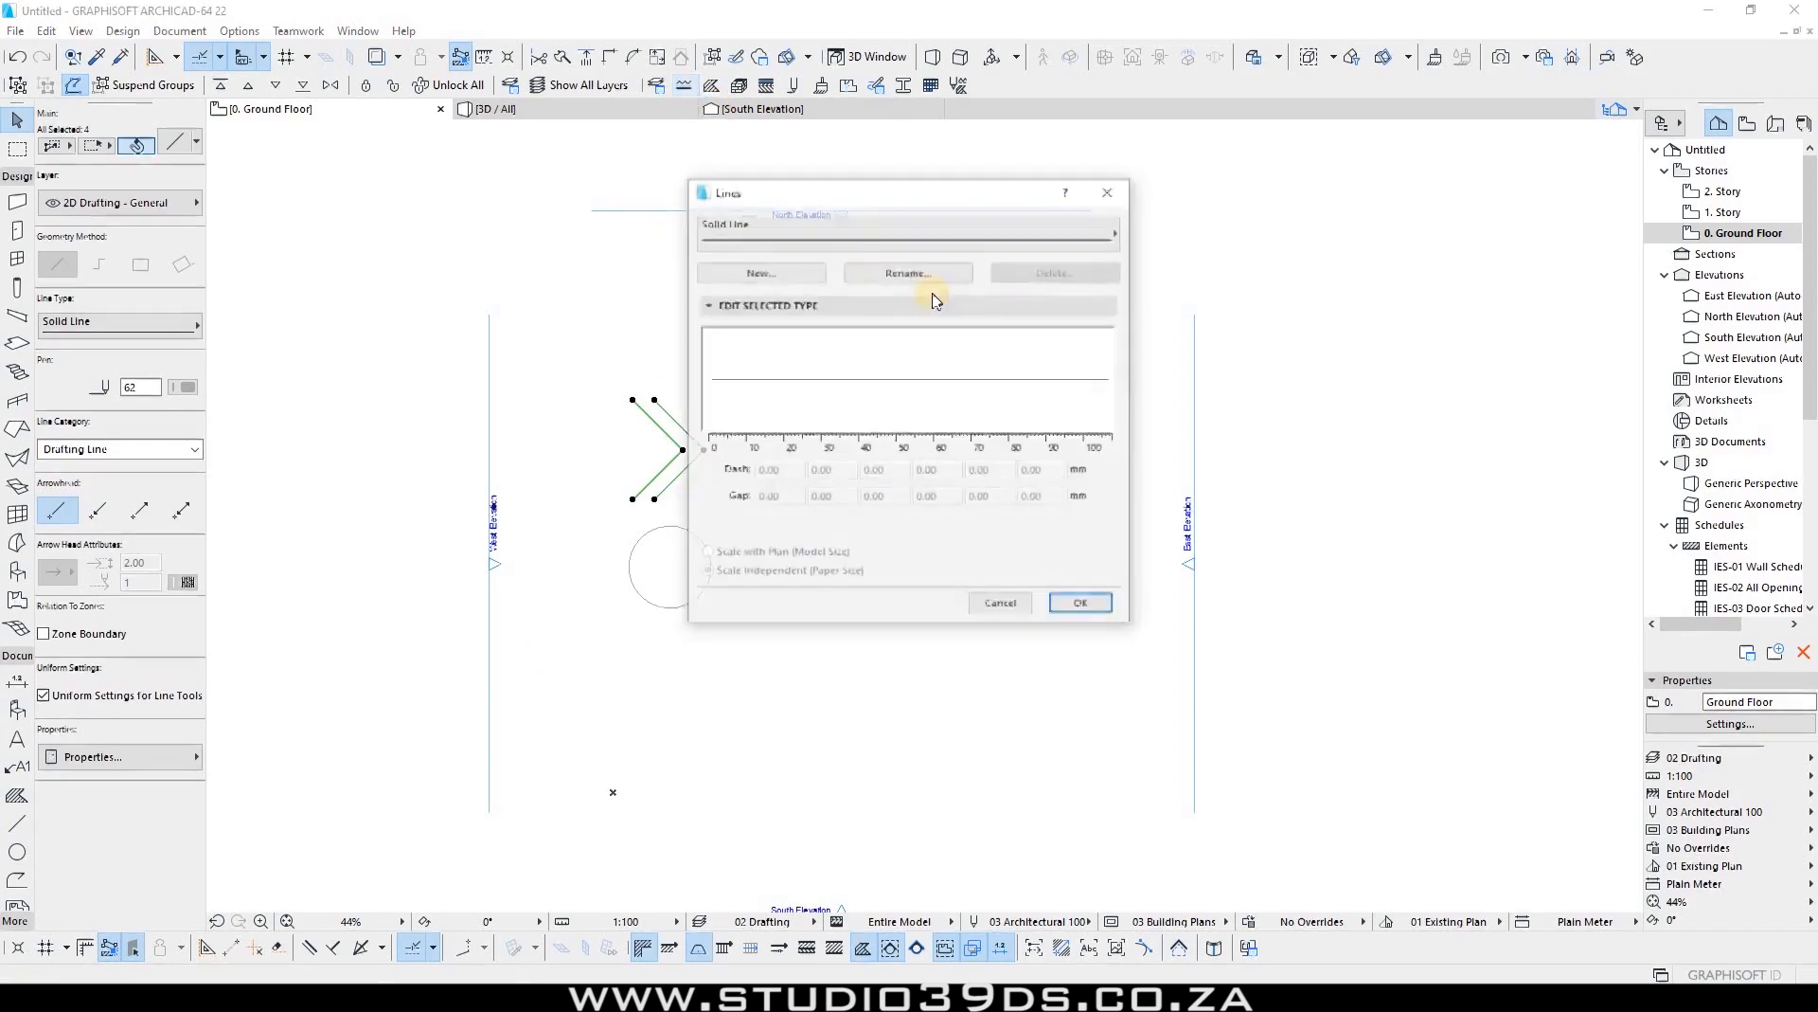
click(777, 273)
click(779, 383)
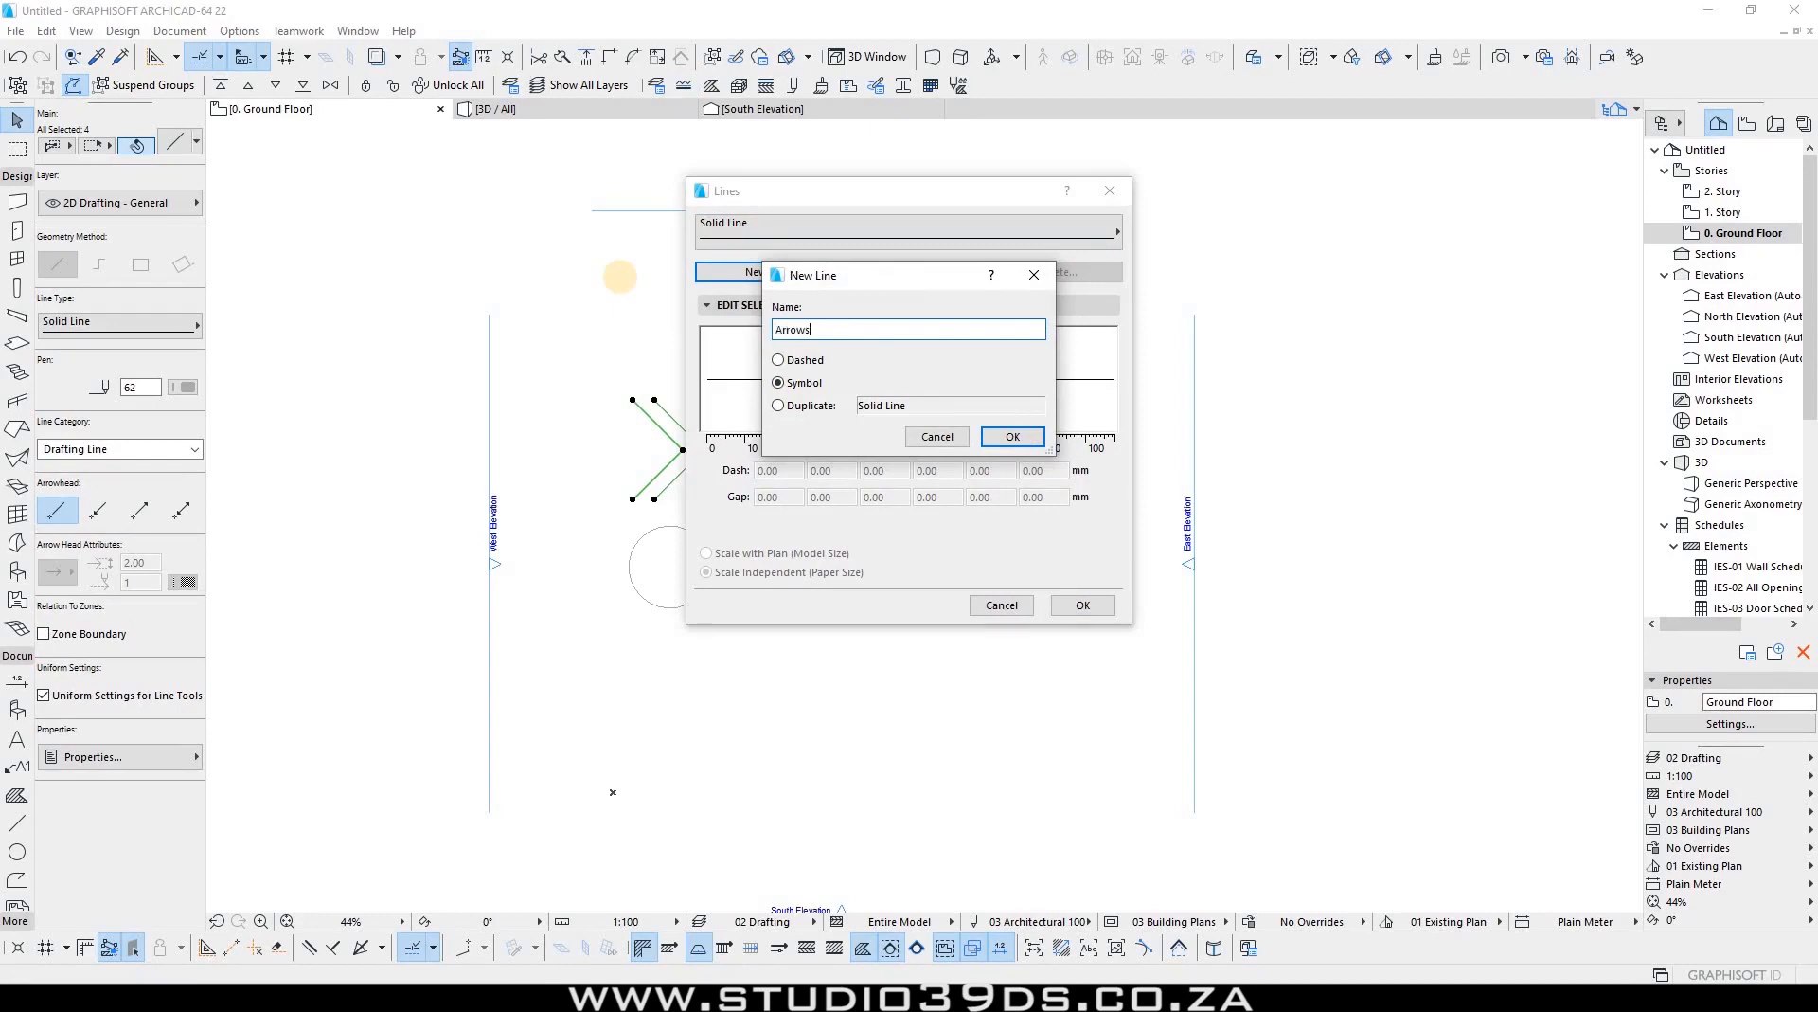
click(1012, 437)
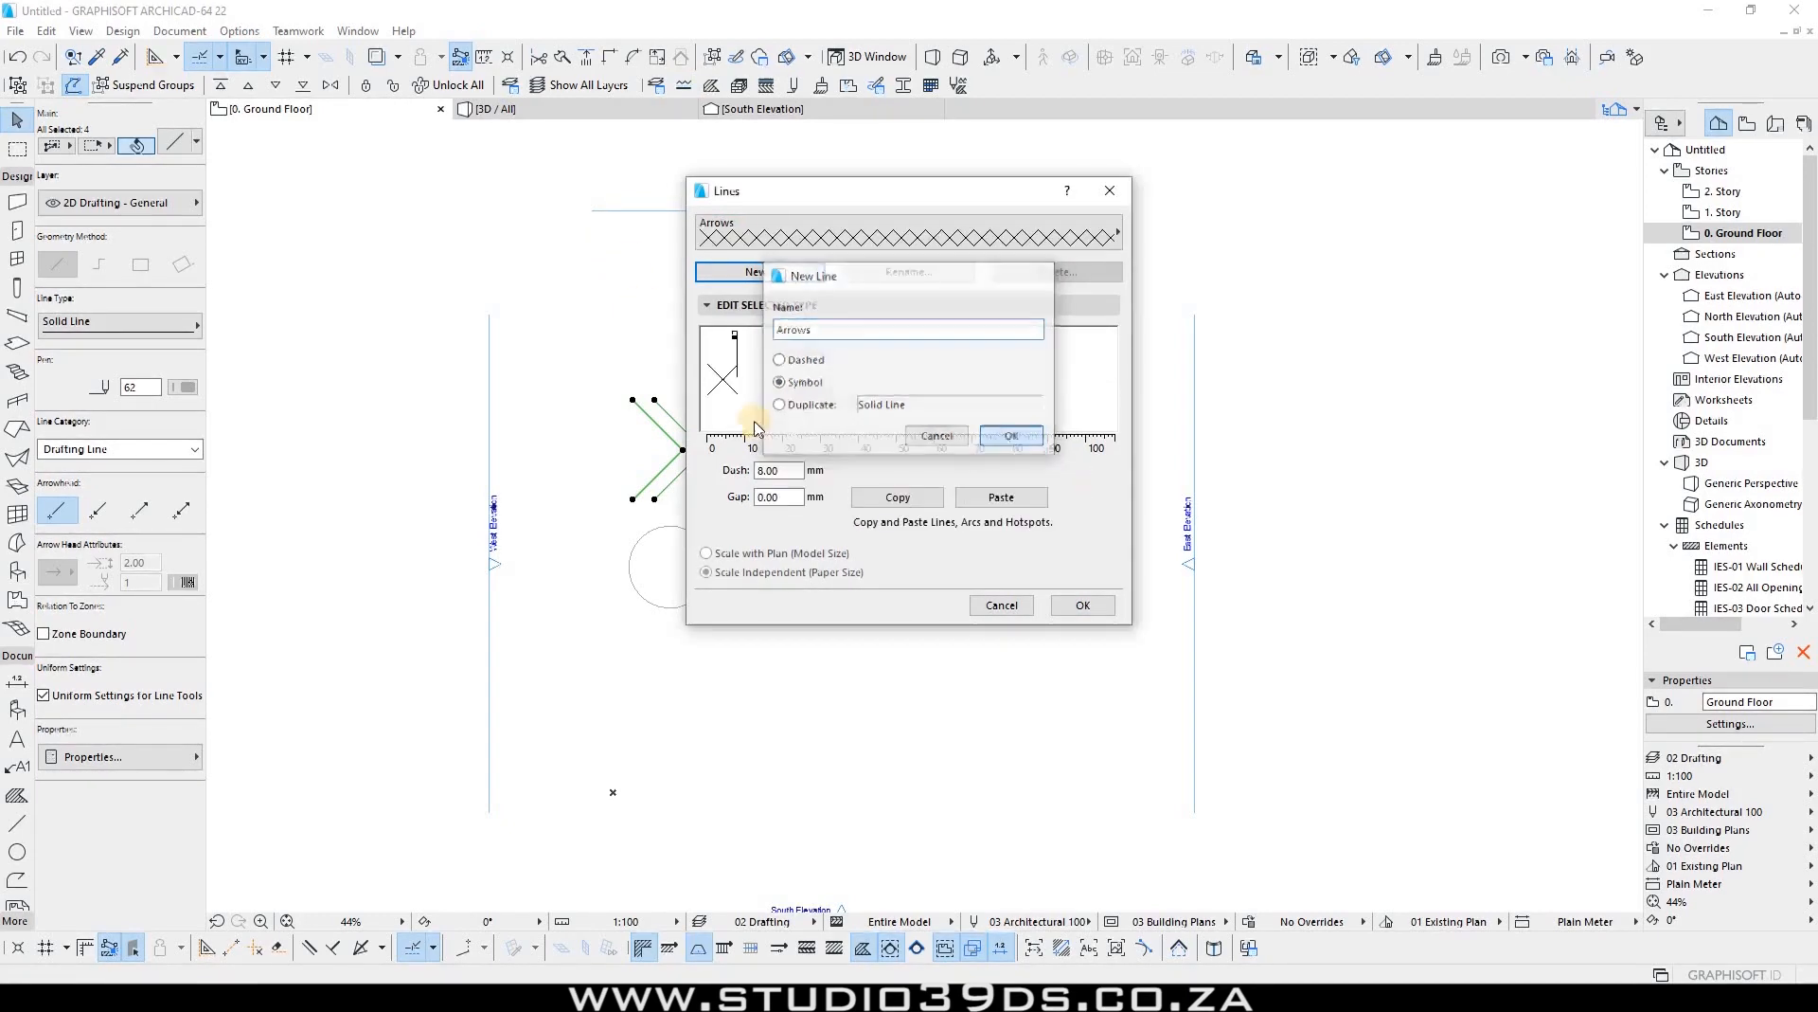
click(1016, 505)
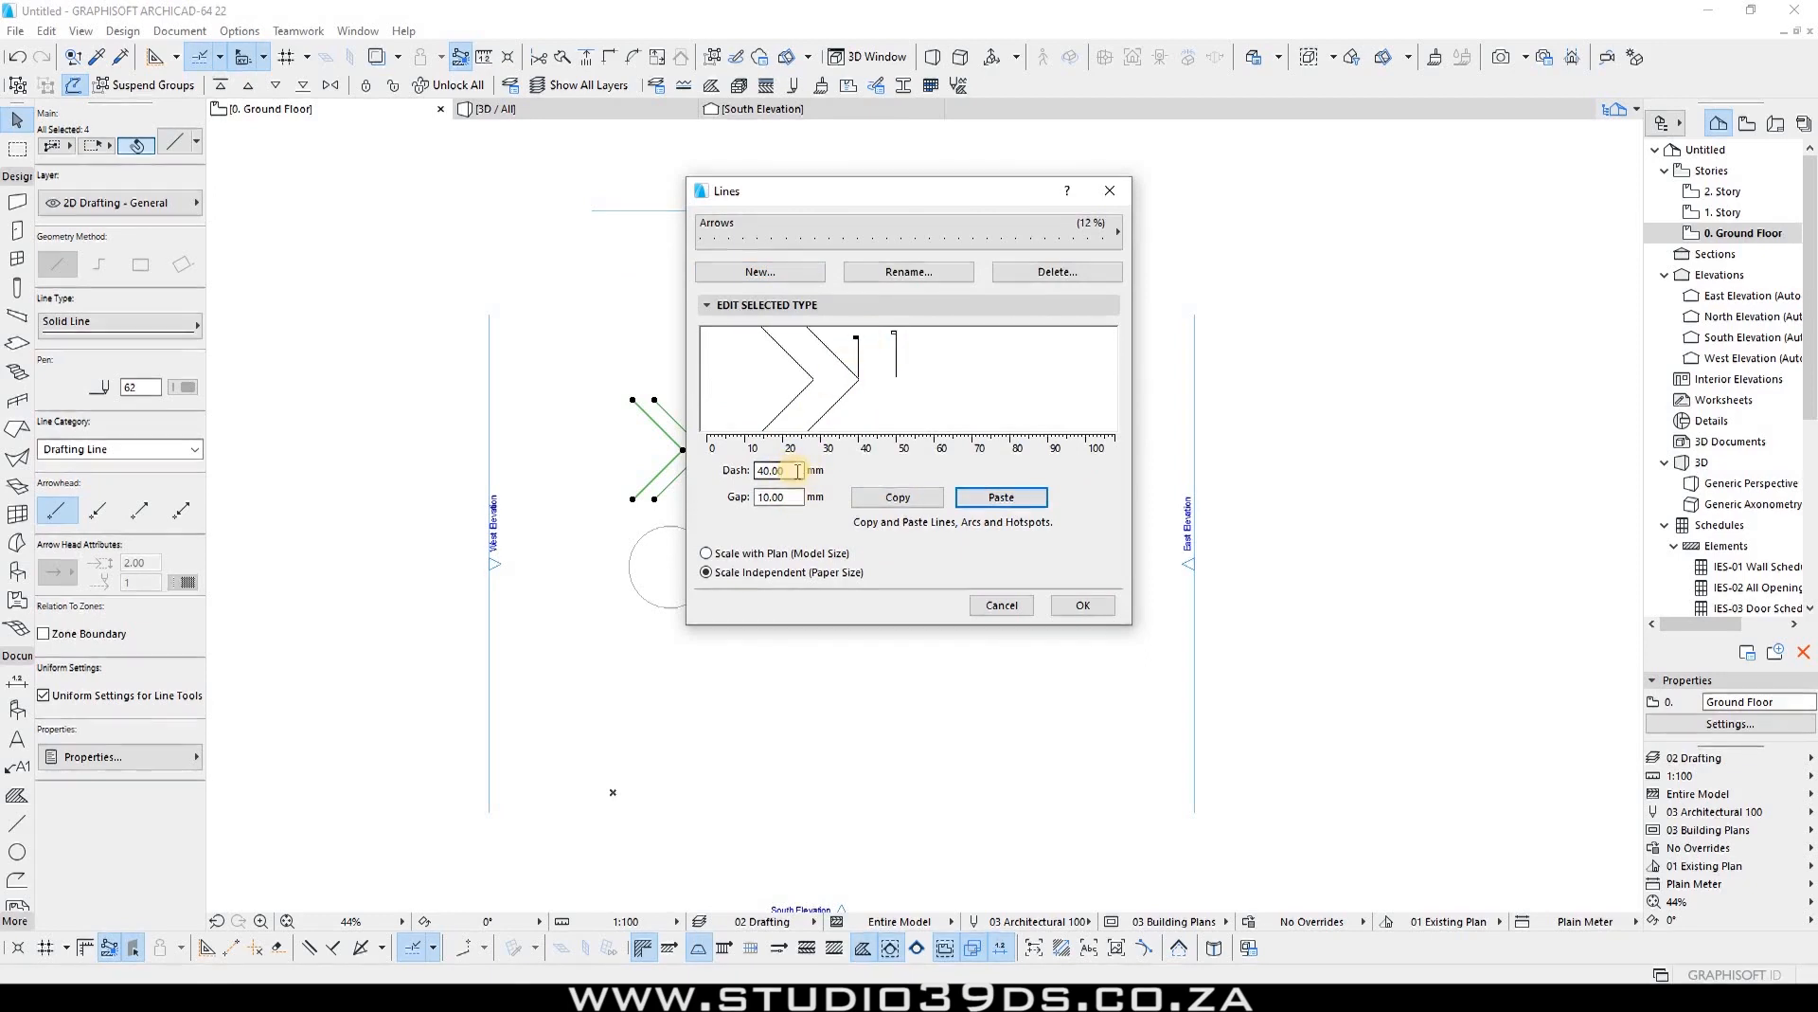
Step: Set the Arrows line type's dash to 9.00 mm and gap to 3.00 mm, then save it and clear the selection
drag(856, 341, 727, 368)
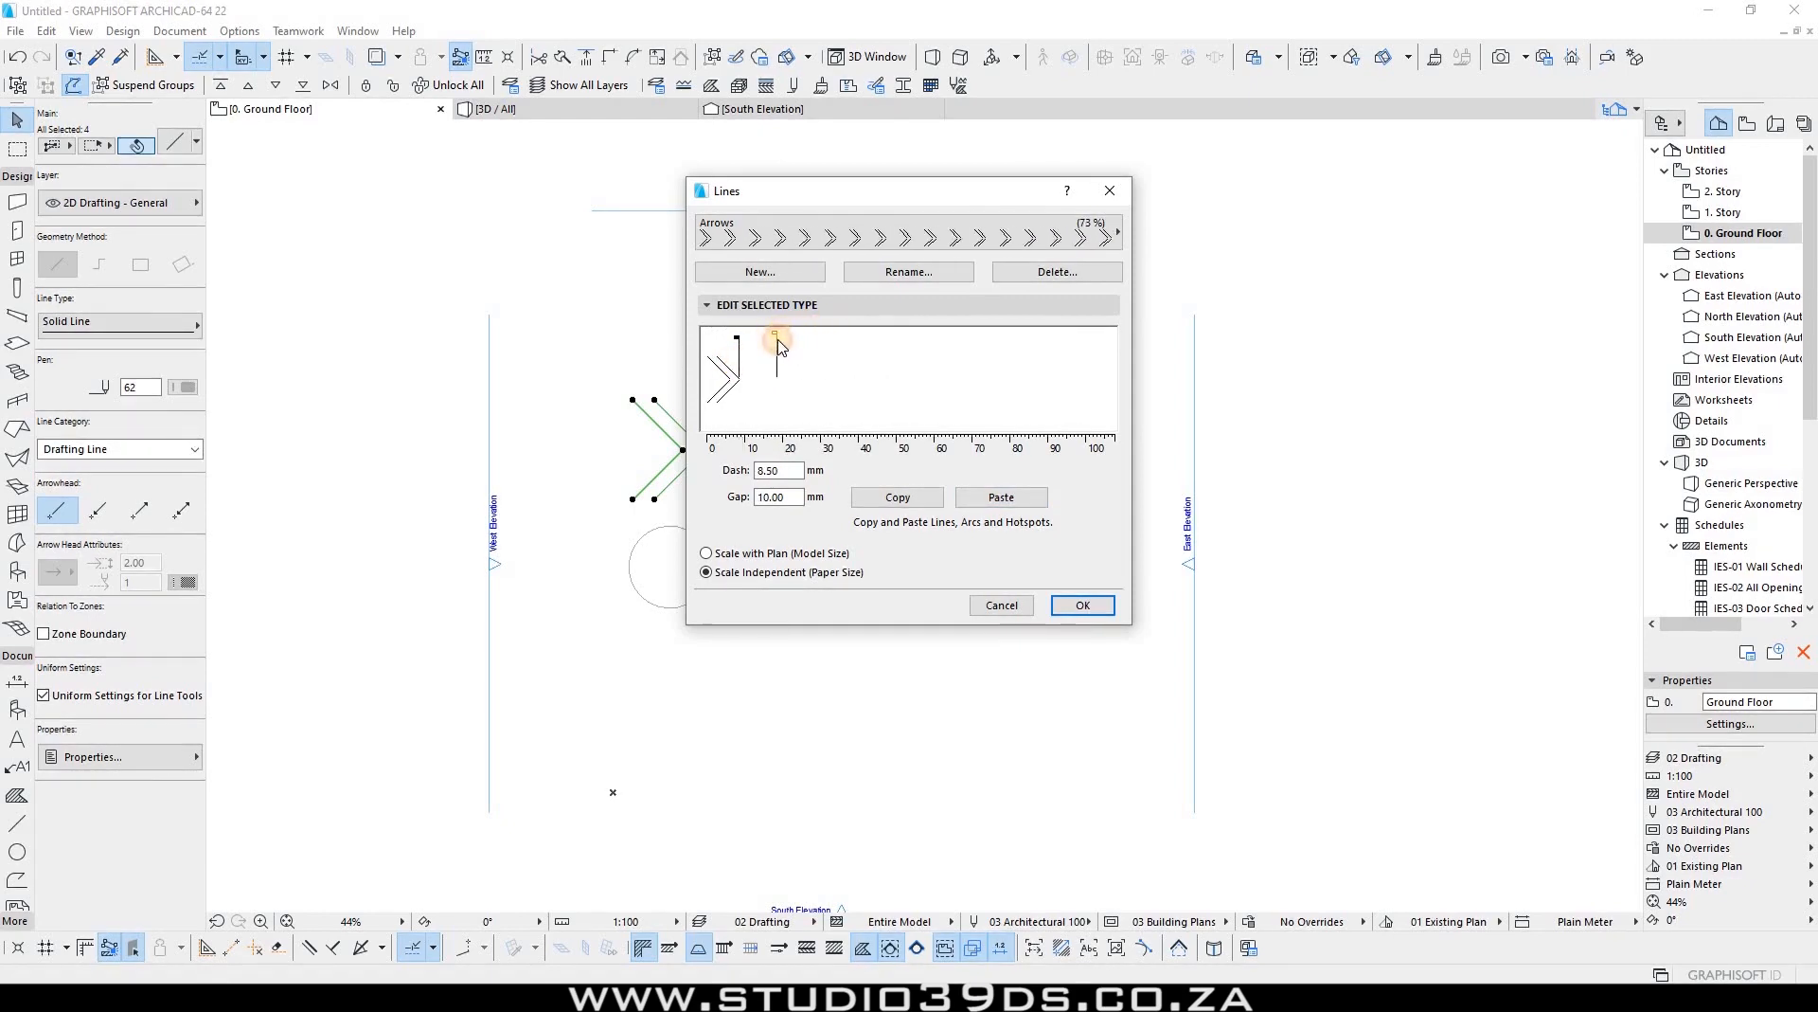
drag(780, 343, 750, 339)
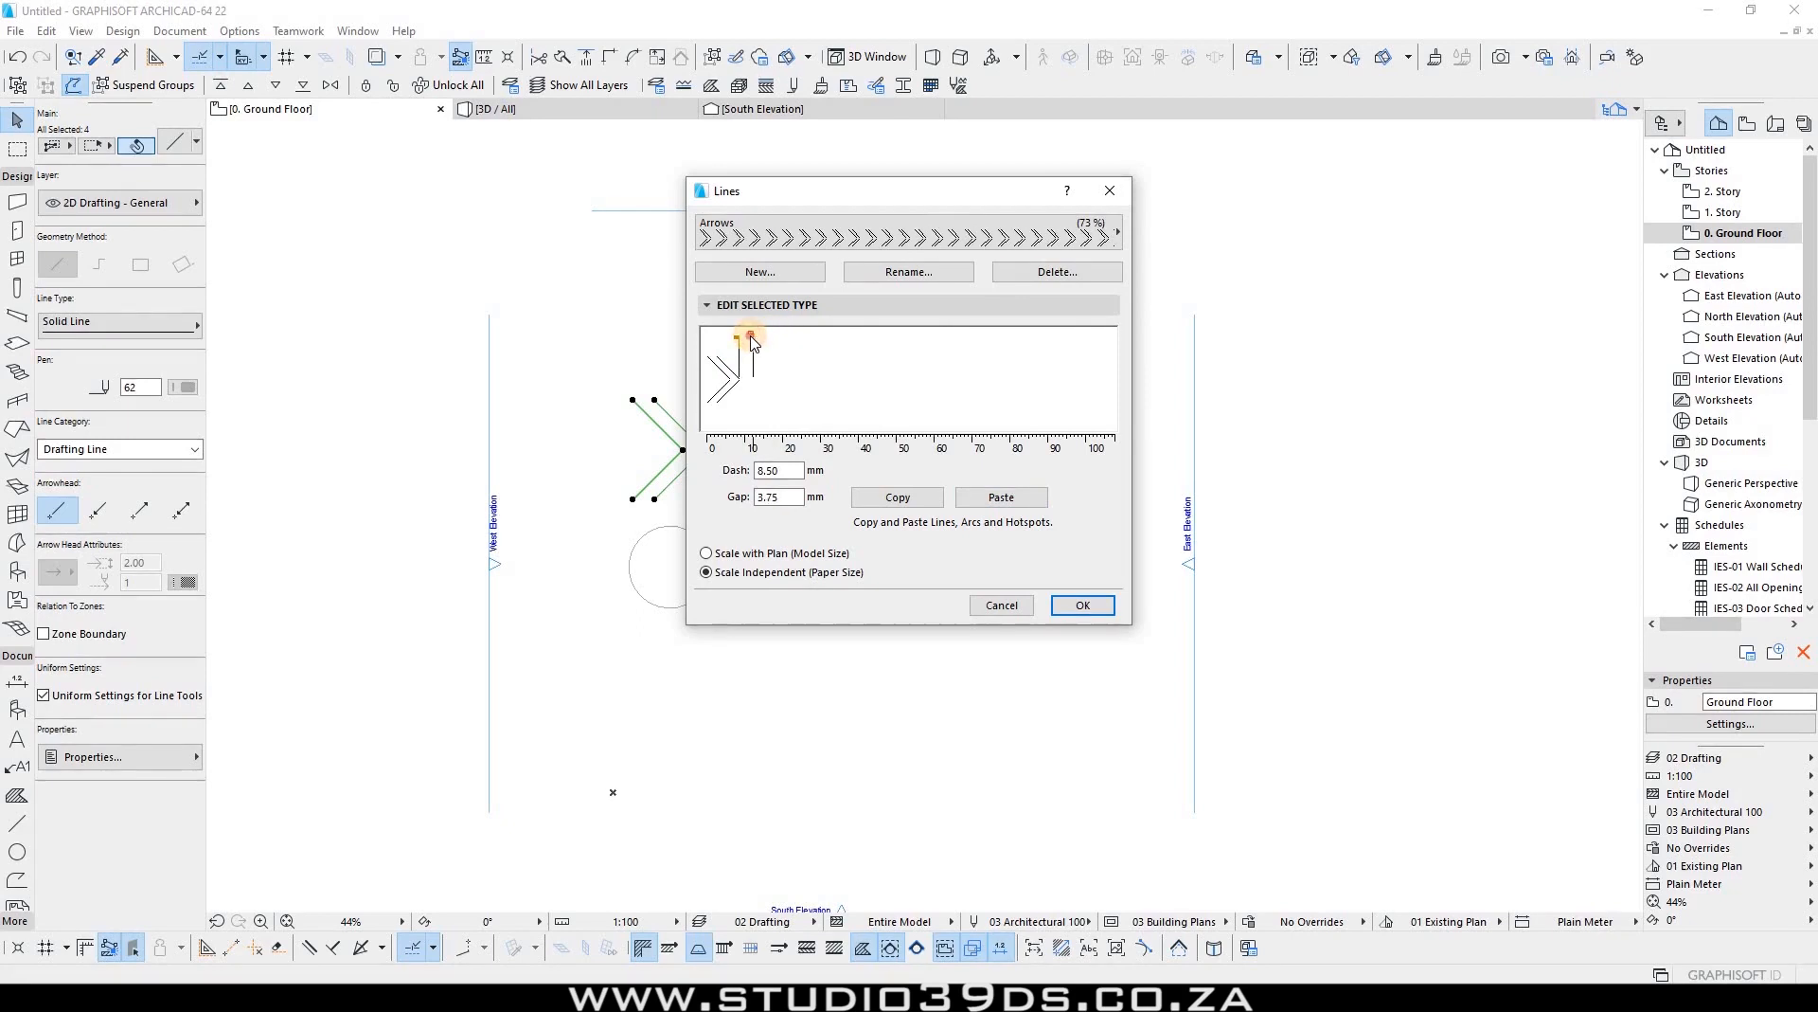
double_click(772, 497)
drag(787, 470, 694, 459)
key(Tab)
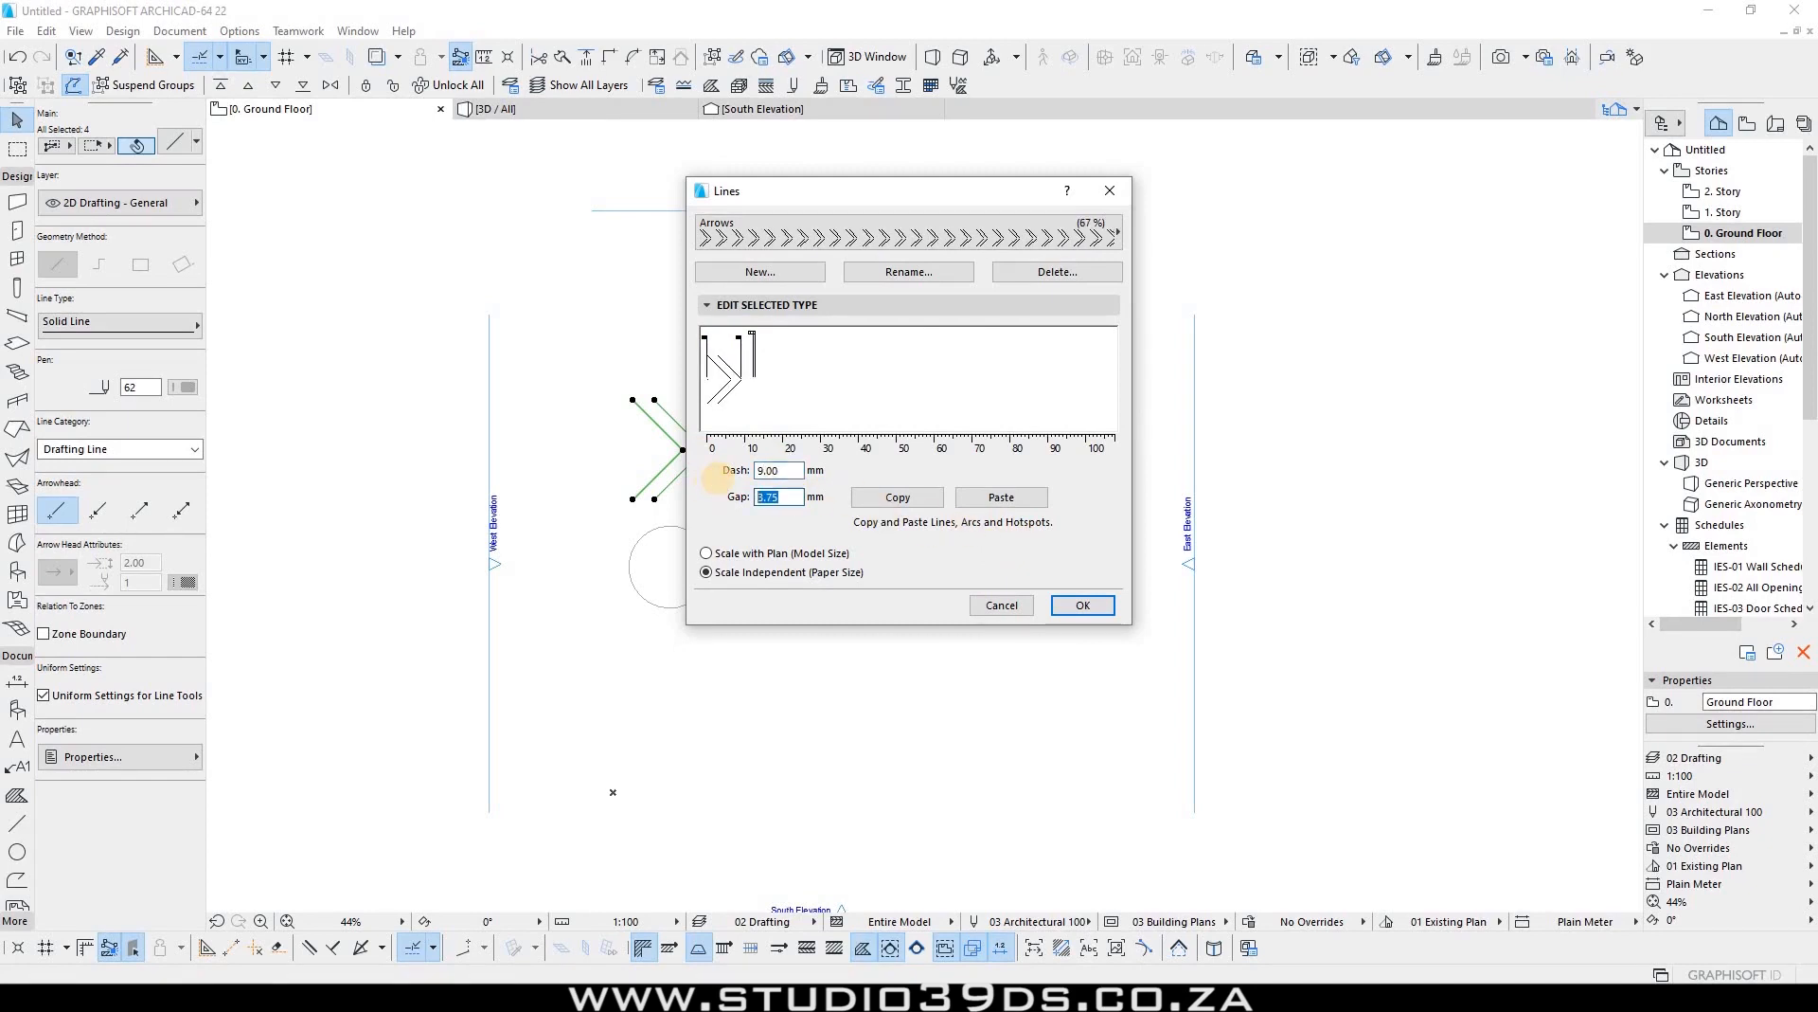
click(789, 471)
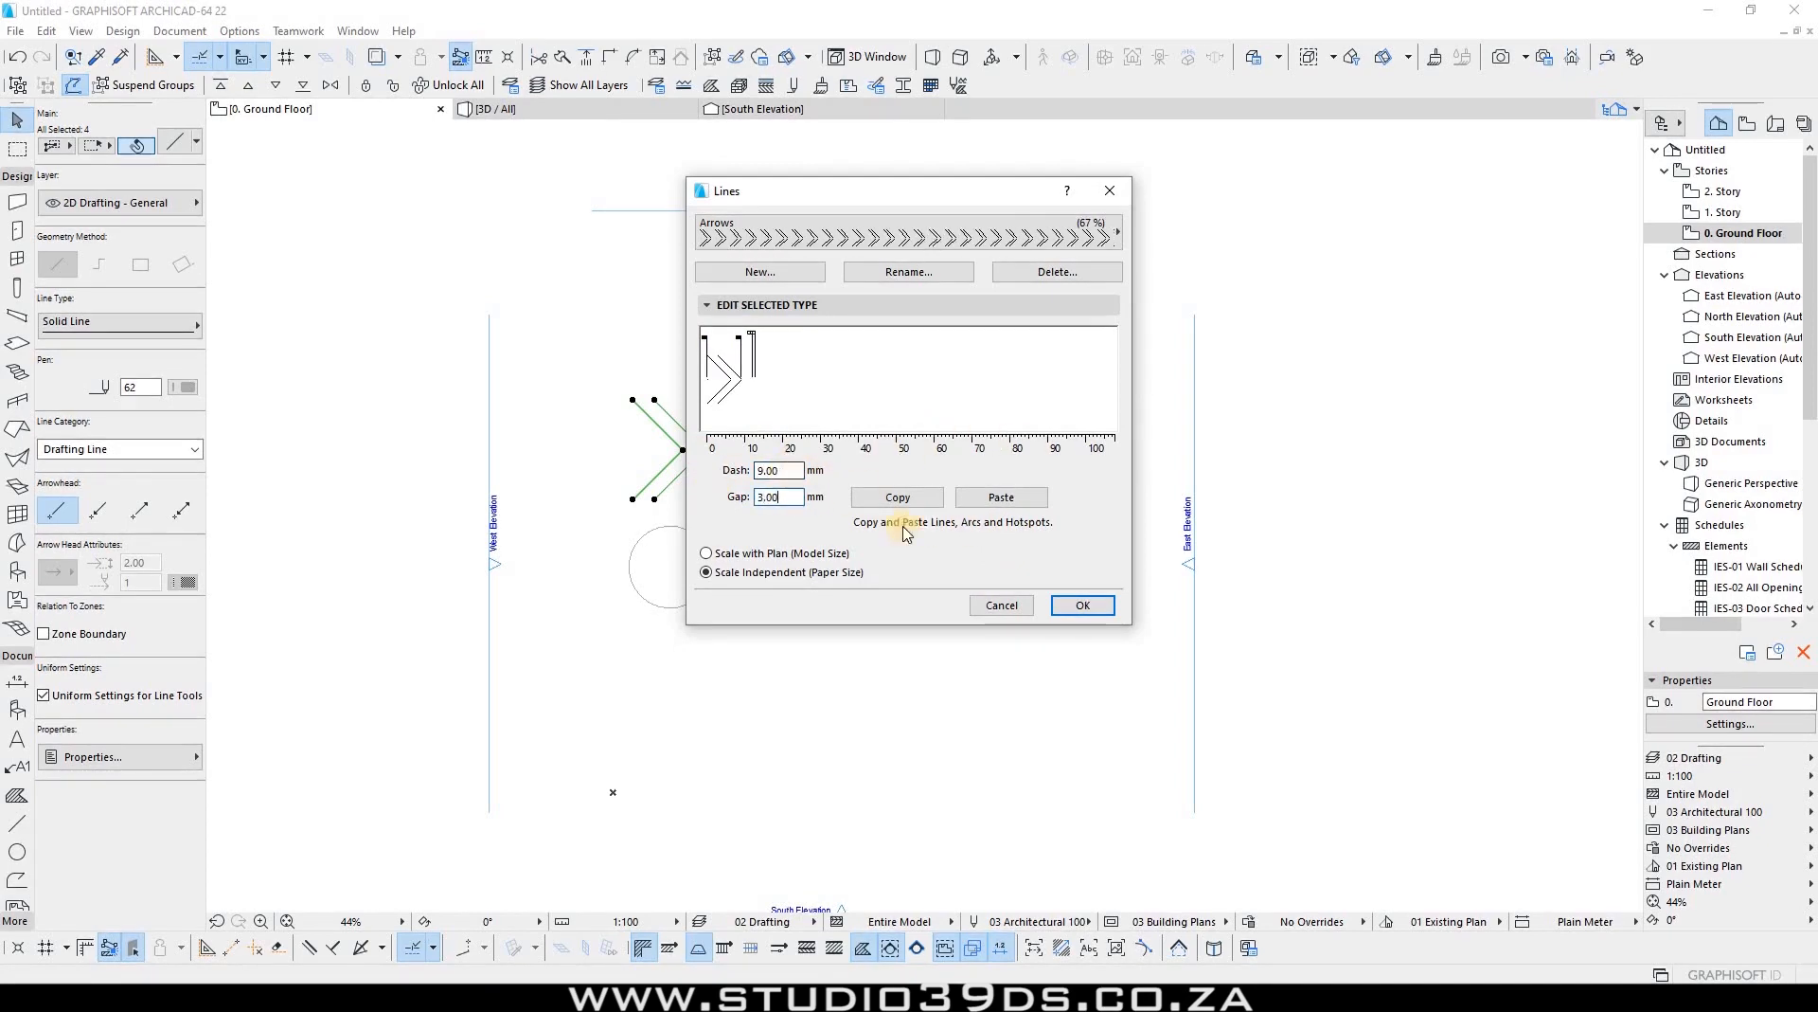
click(1089, 611)
click(1088, 609)
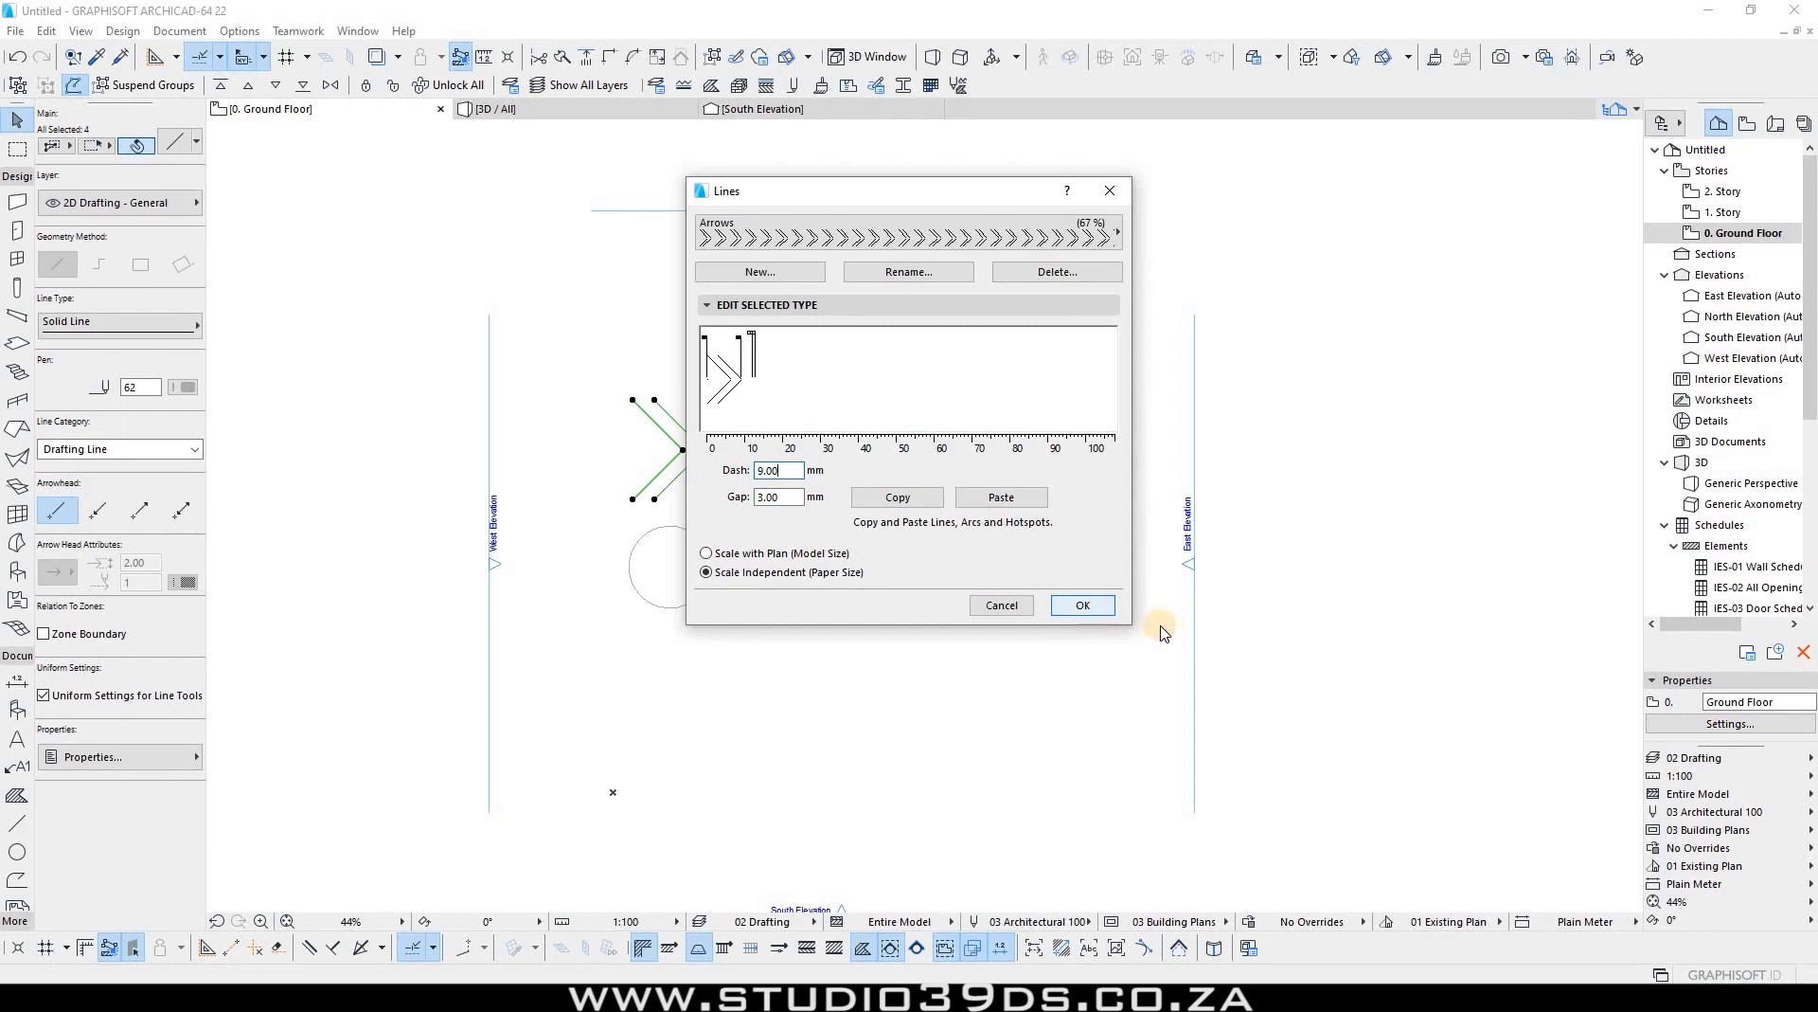
click(896, 509)
key(Escape)
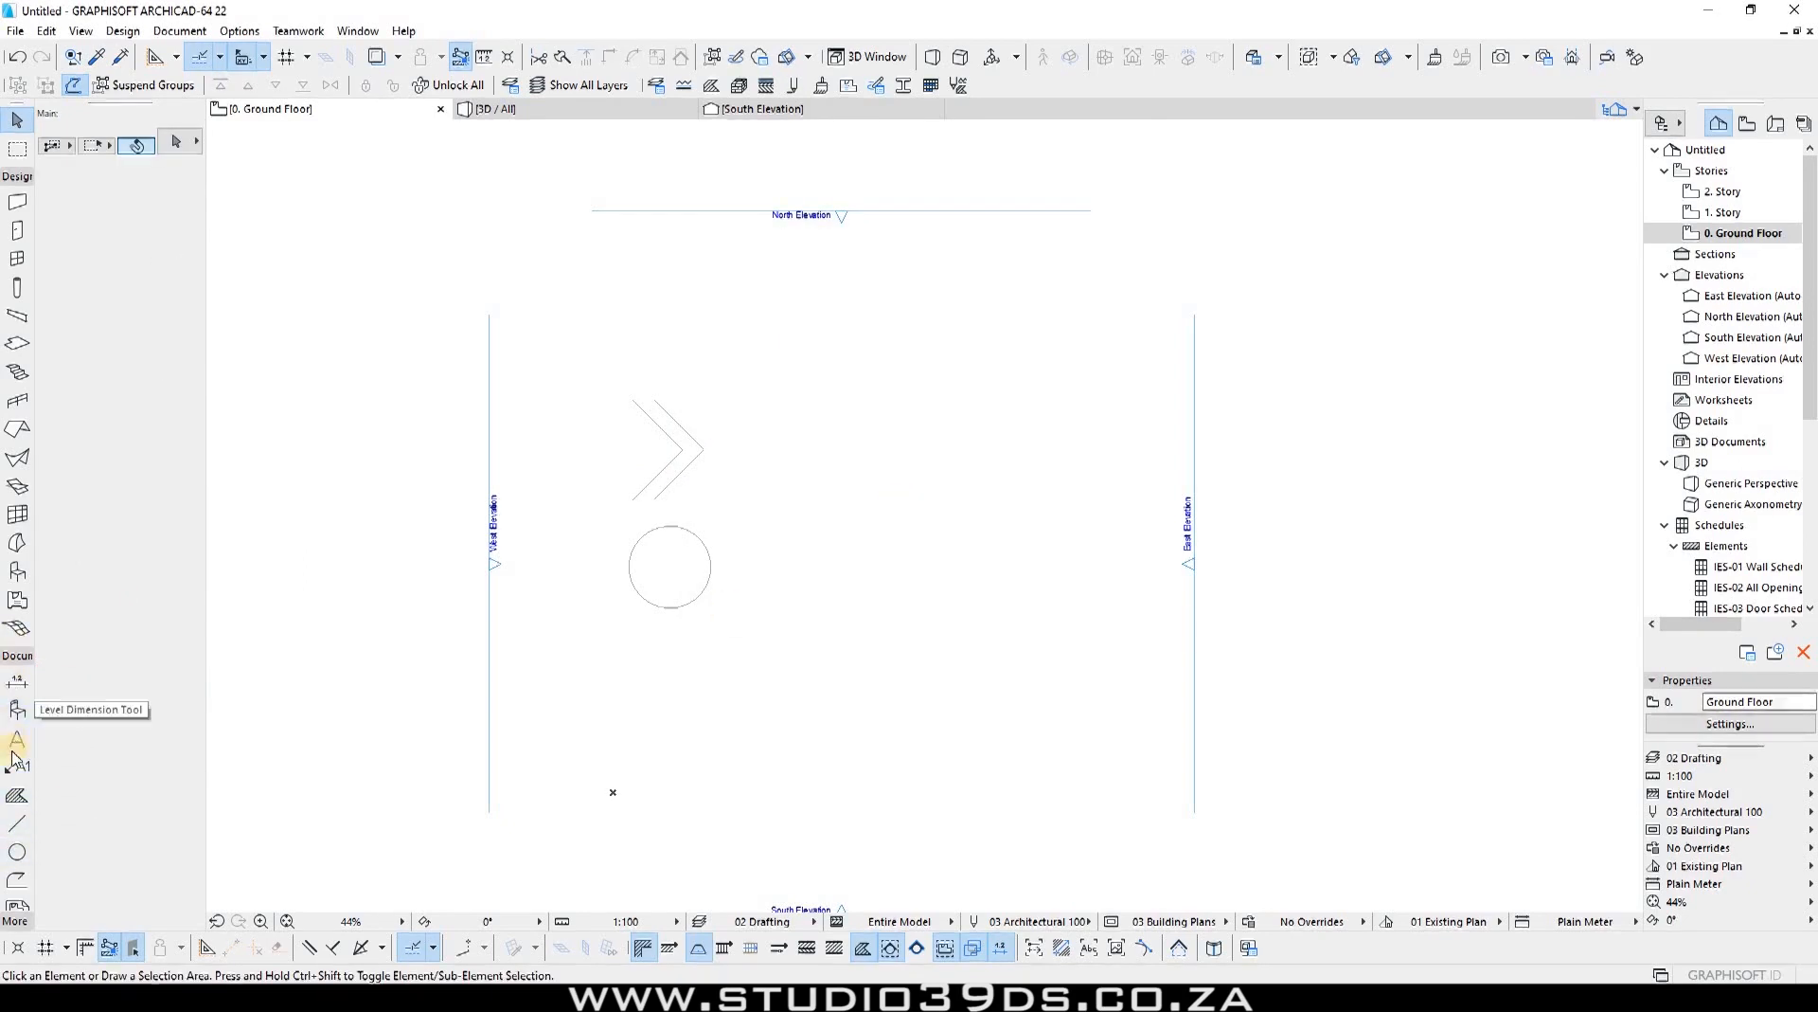
Step: Draw a tall rectangle with the Line tool between the drawn symbols and the East Elevation marker
scroll(15, 758, down, 4)
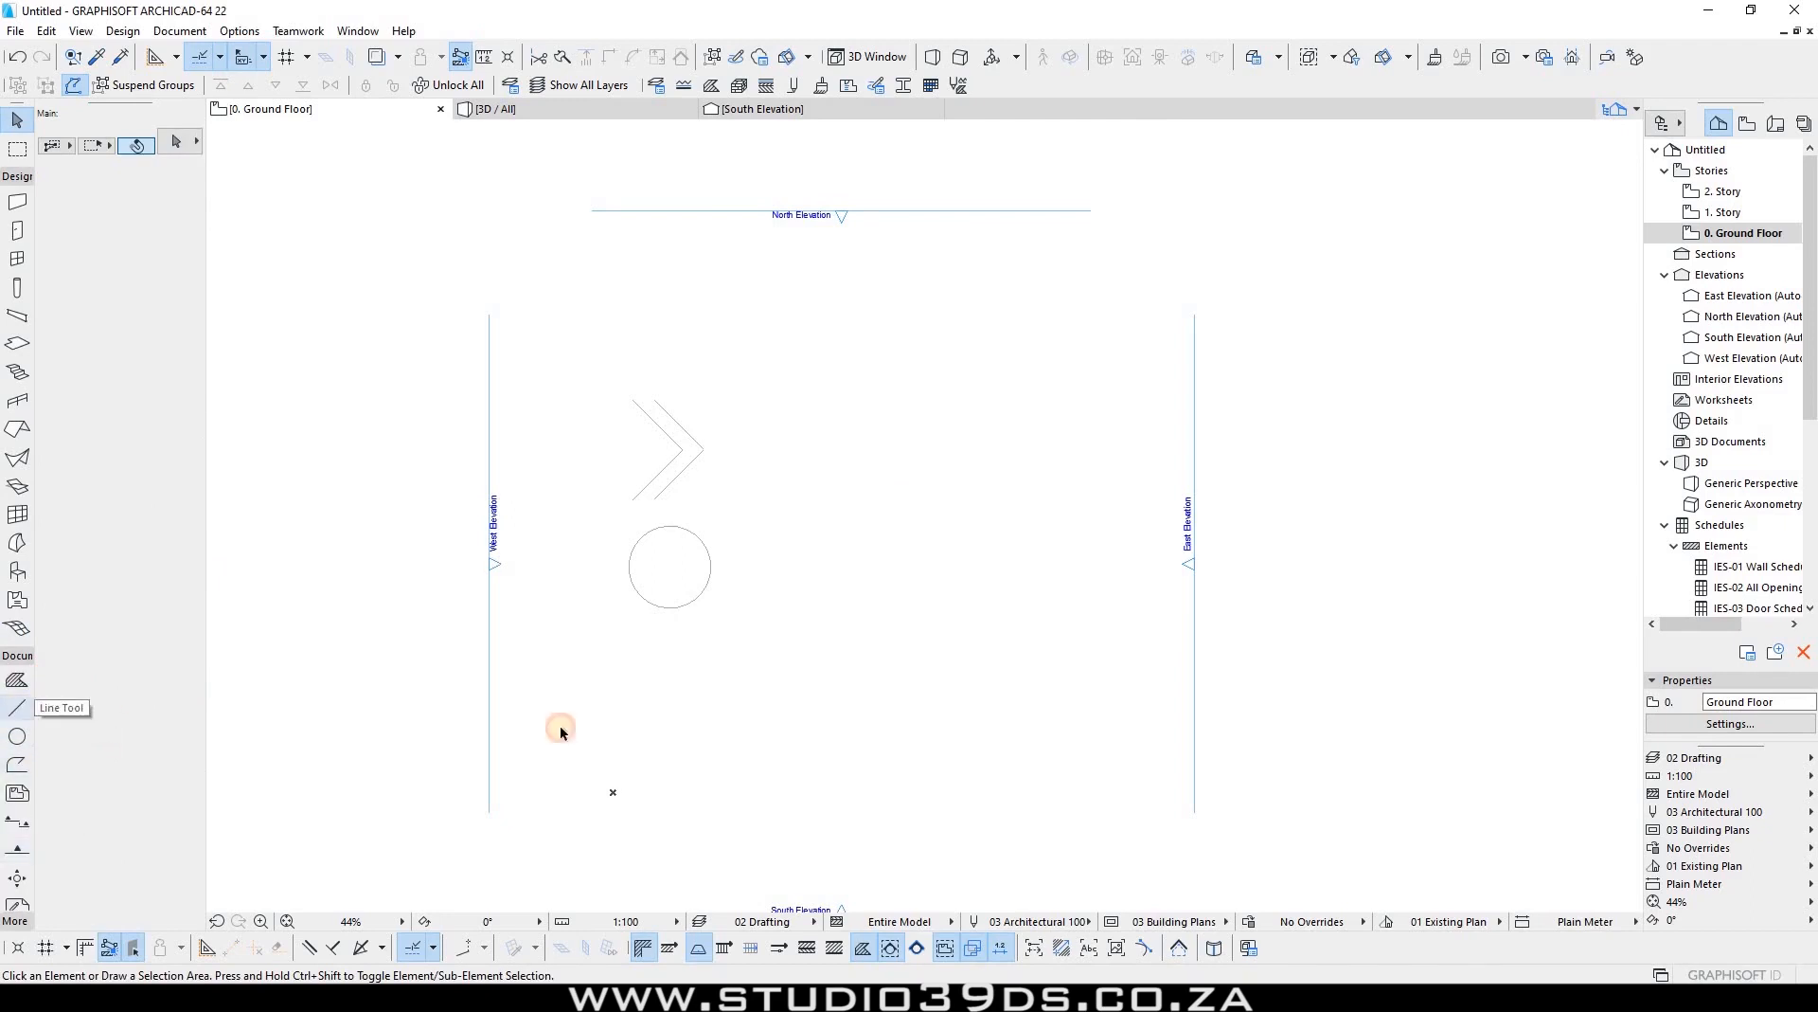
click(18, 708)
click(140, 264)
click(836, 708)
click(1108, 349)
key(Escape)
Step: Apply the Arrows line type to all four lines of the rectangle
drag(1139, 726, 696, 133)
click(115, 324)
click(282, 581)
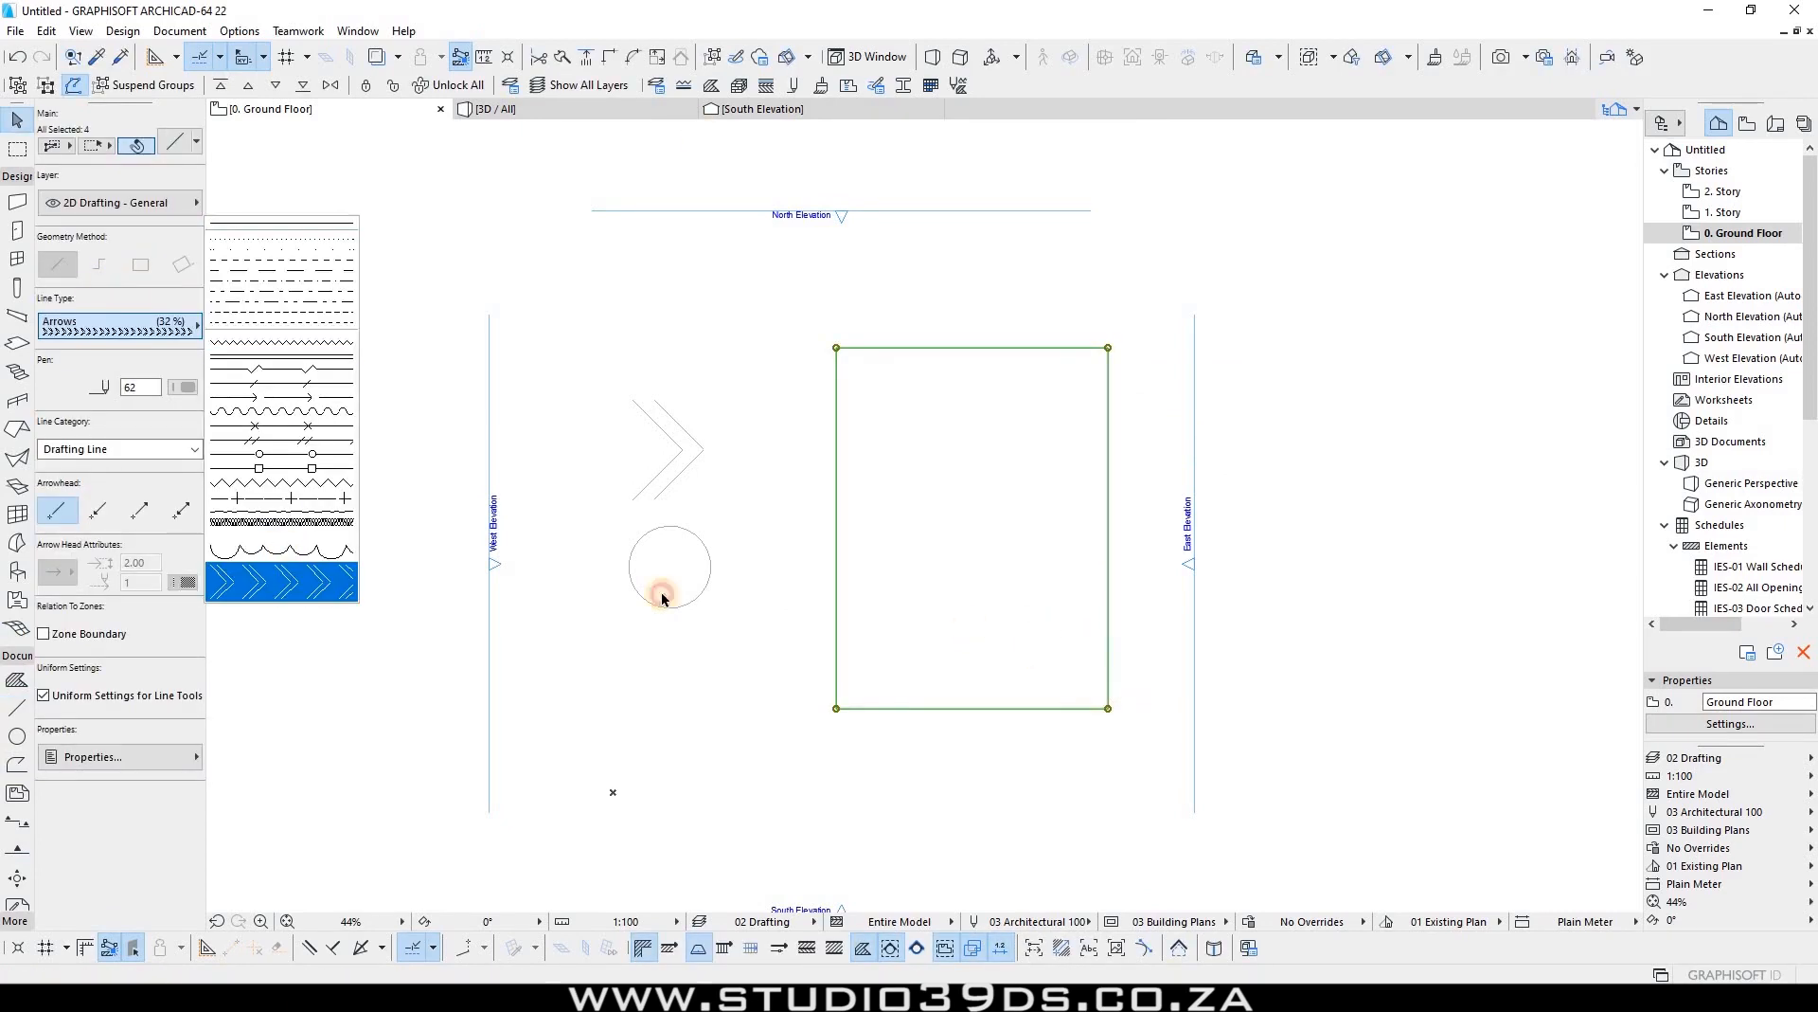
click(921, 494)
scroll(918, 453, up, 5)
scroll(898, 443, down, 4)
Step: Copy the circle and paste it into a new symbol line type named Symbol
click(810, 548)
click(705, 619)
click(577, 531)
click(712, 467)
click(610, 542)
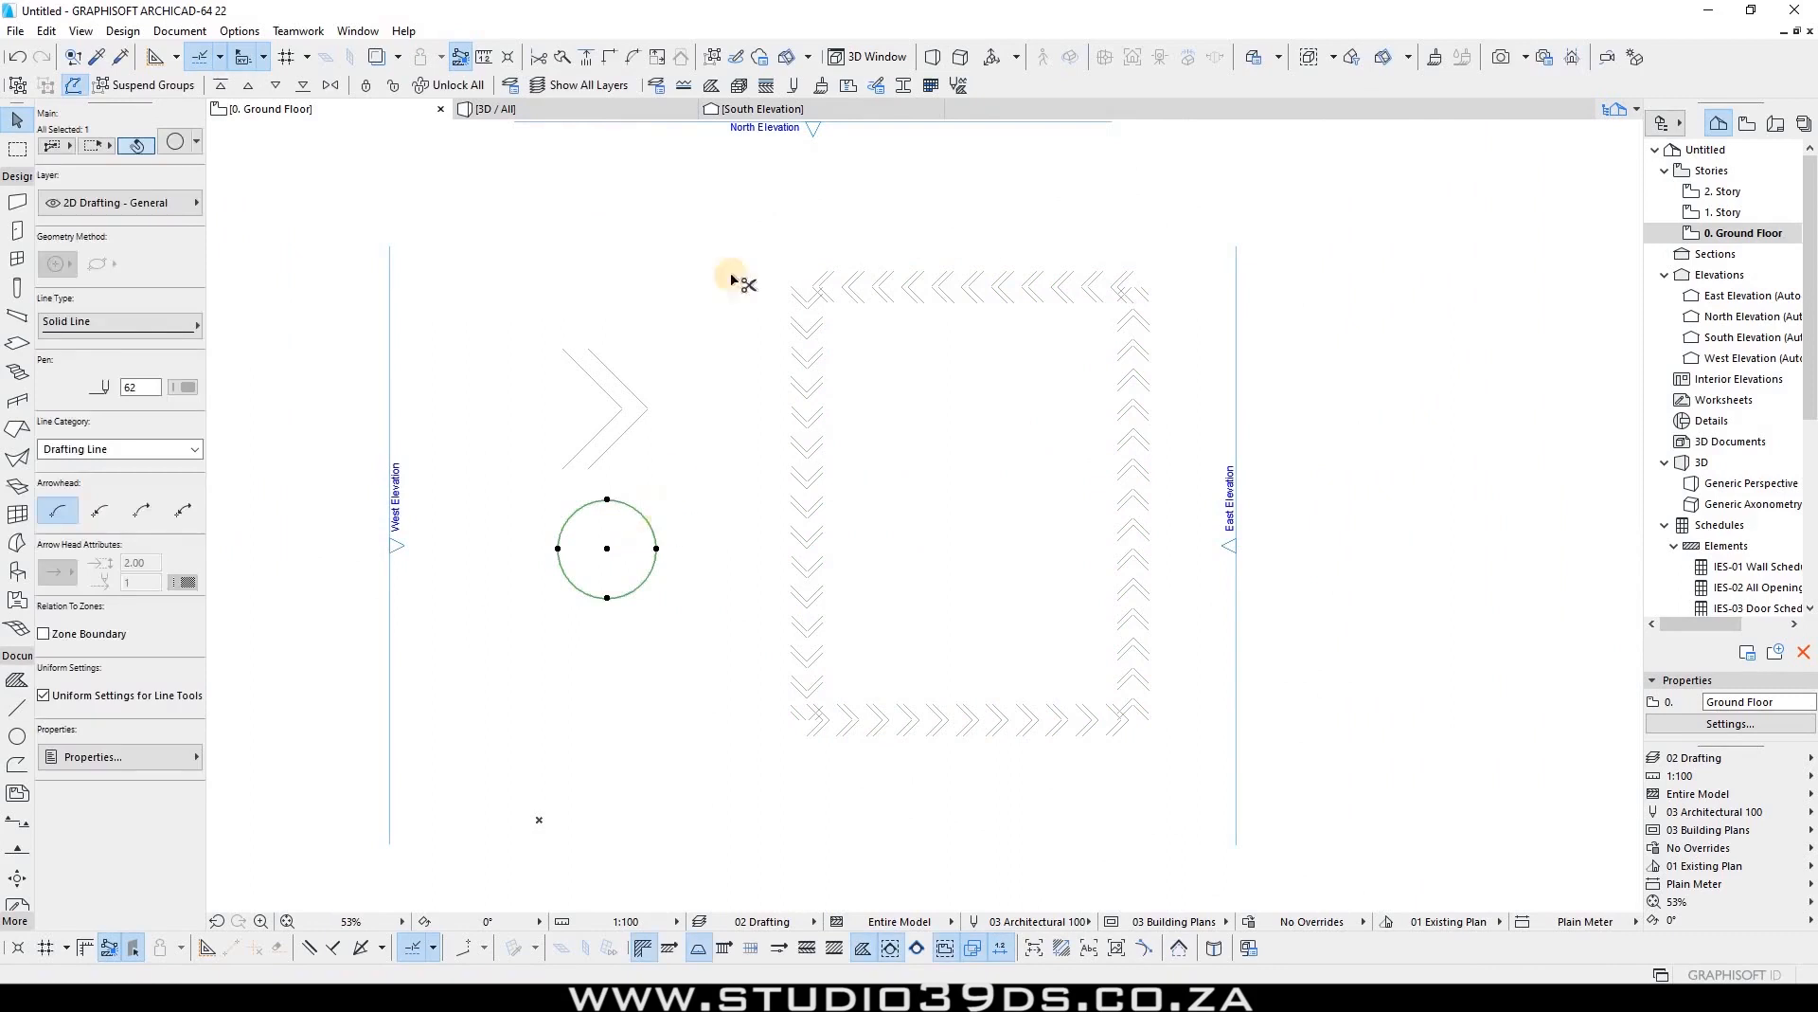
click(685, 85)
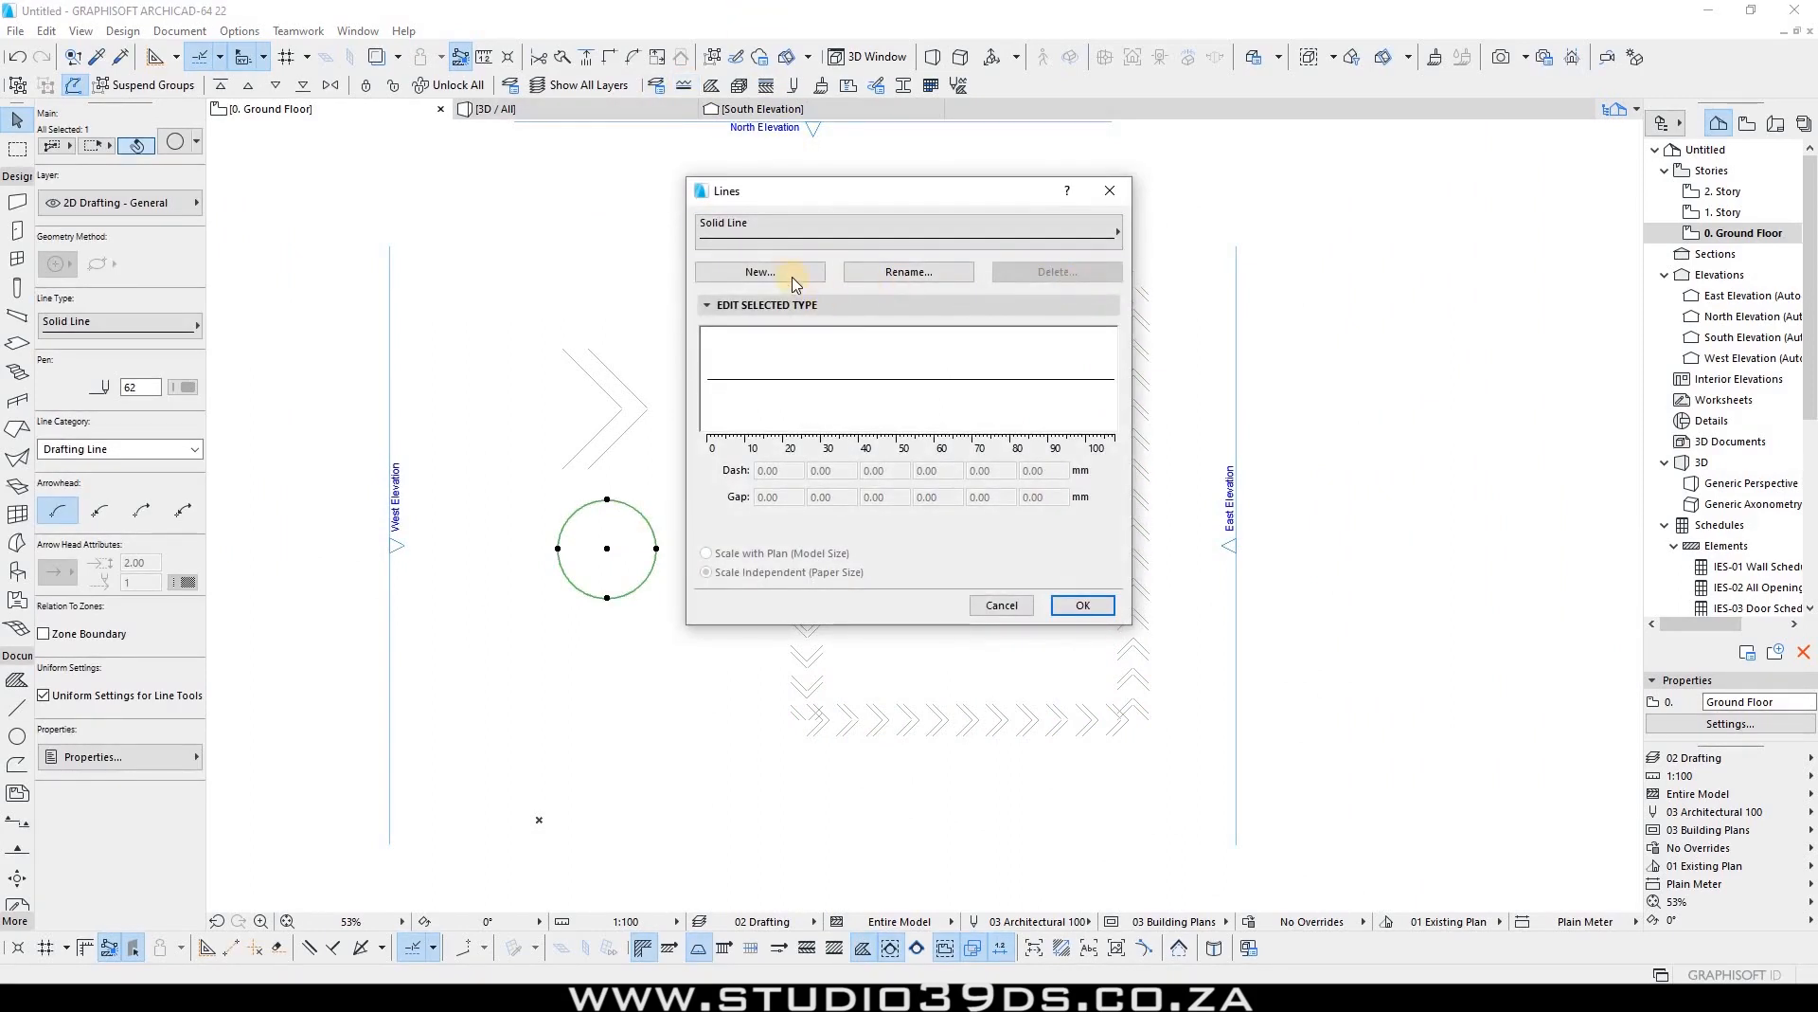
click(790, 275)
click(805, 384)
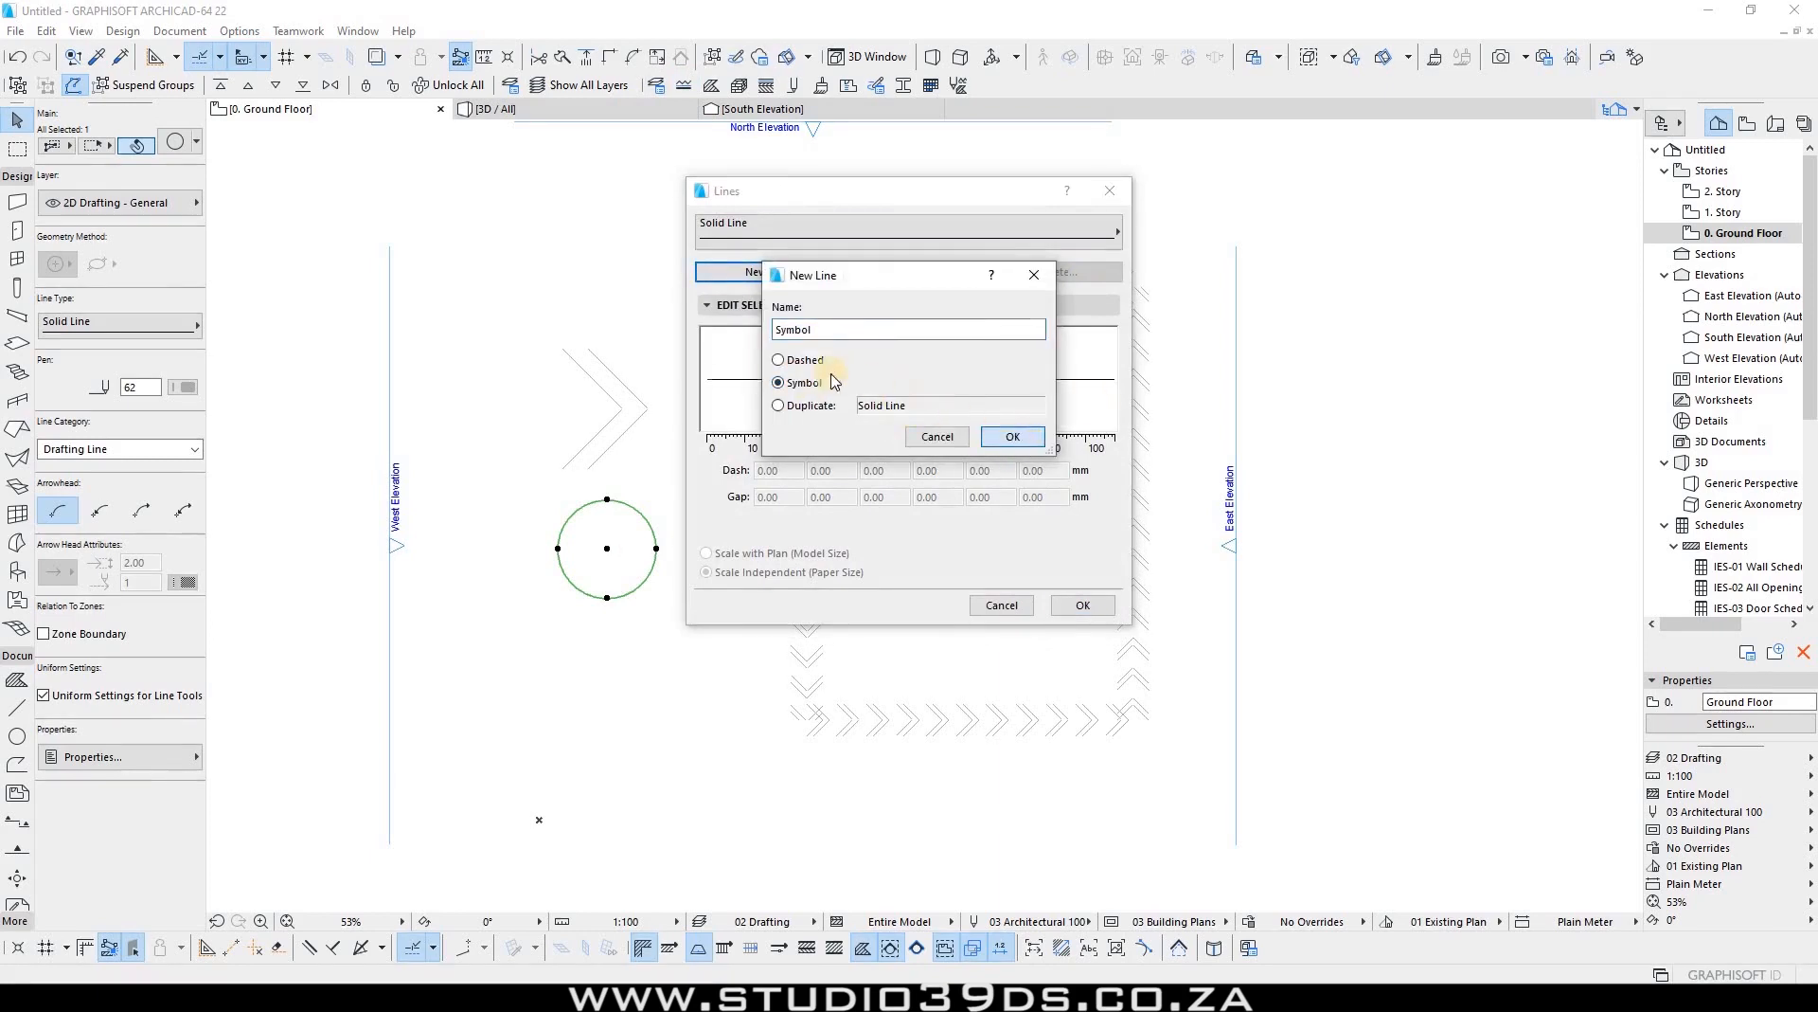
key(Return)
click(1017, 507)
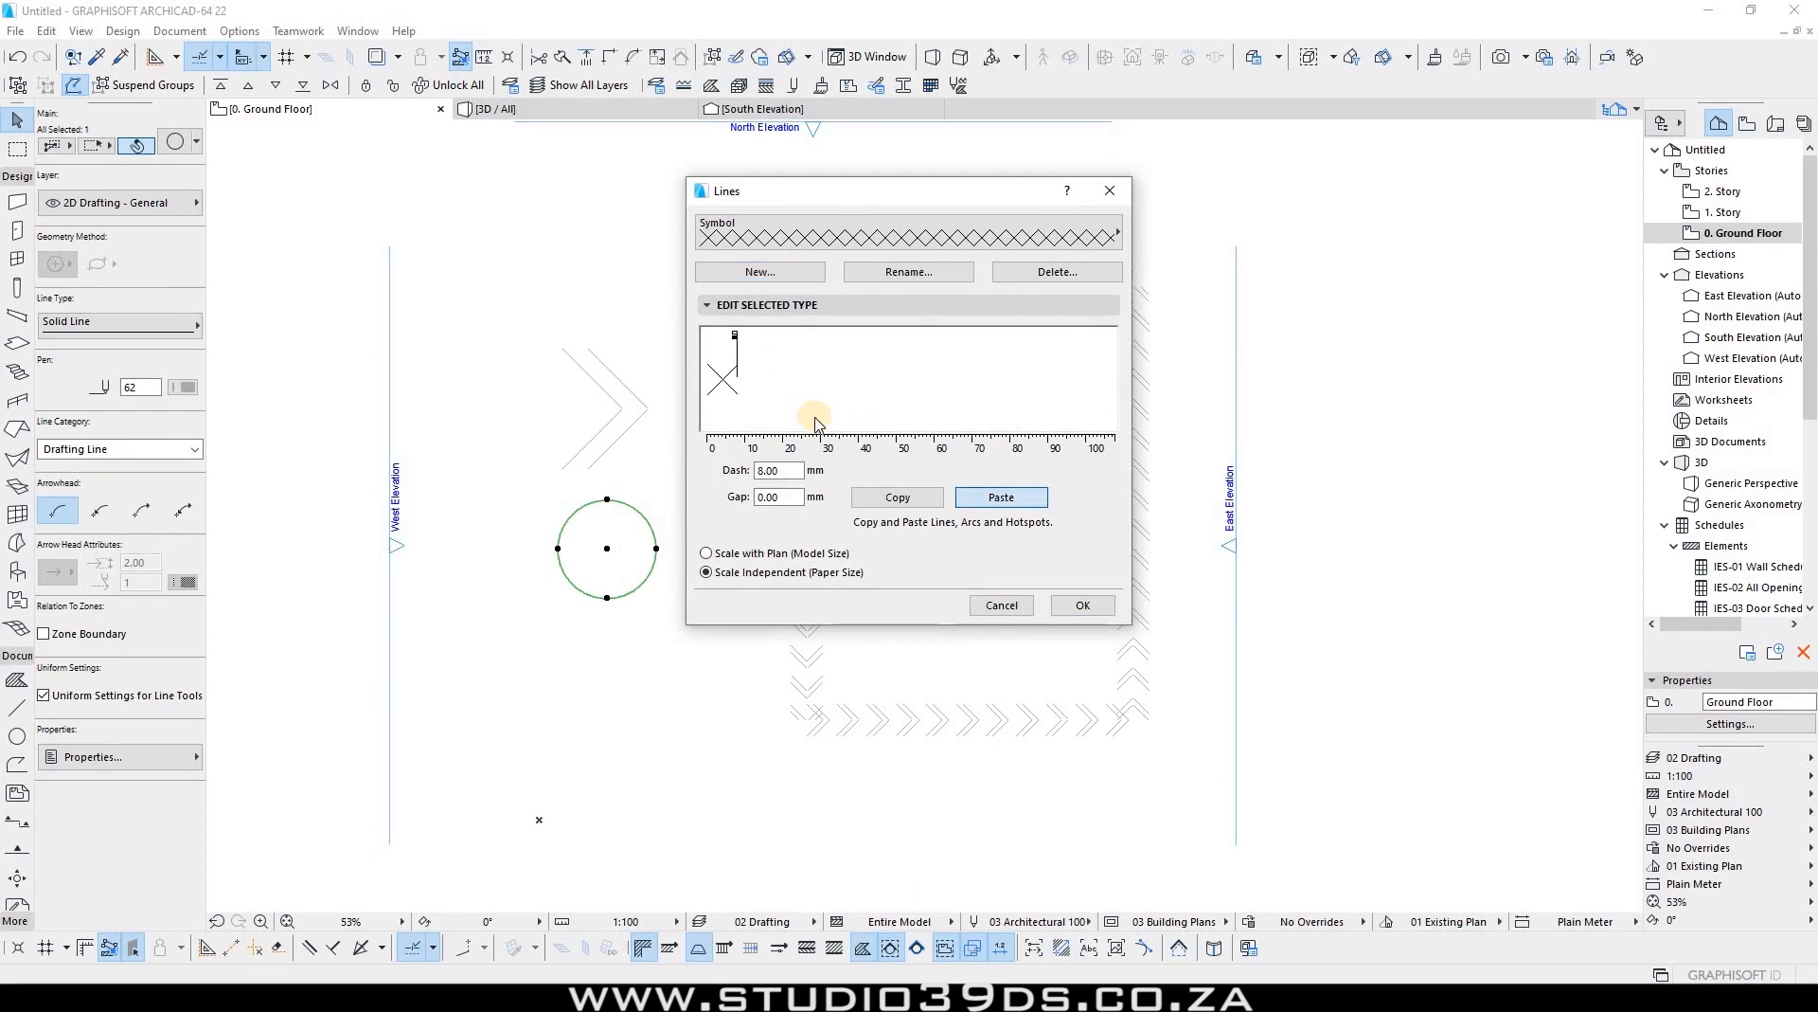
Step: Set the Symbol line type's dash to 9.00 mm, reduce its gap, and save the line type
drag(861, 340, 832, 340)
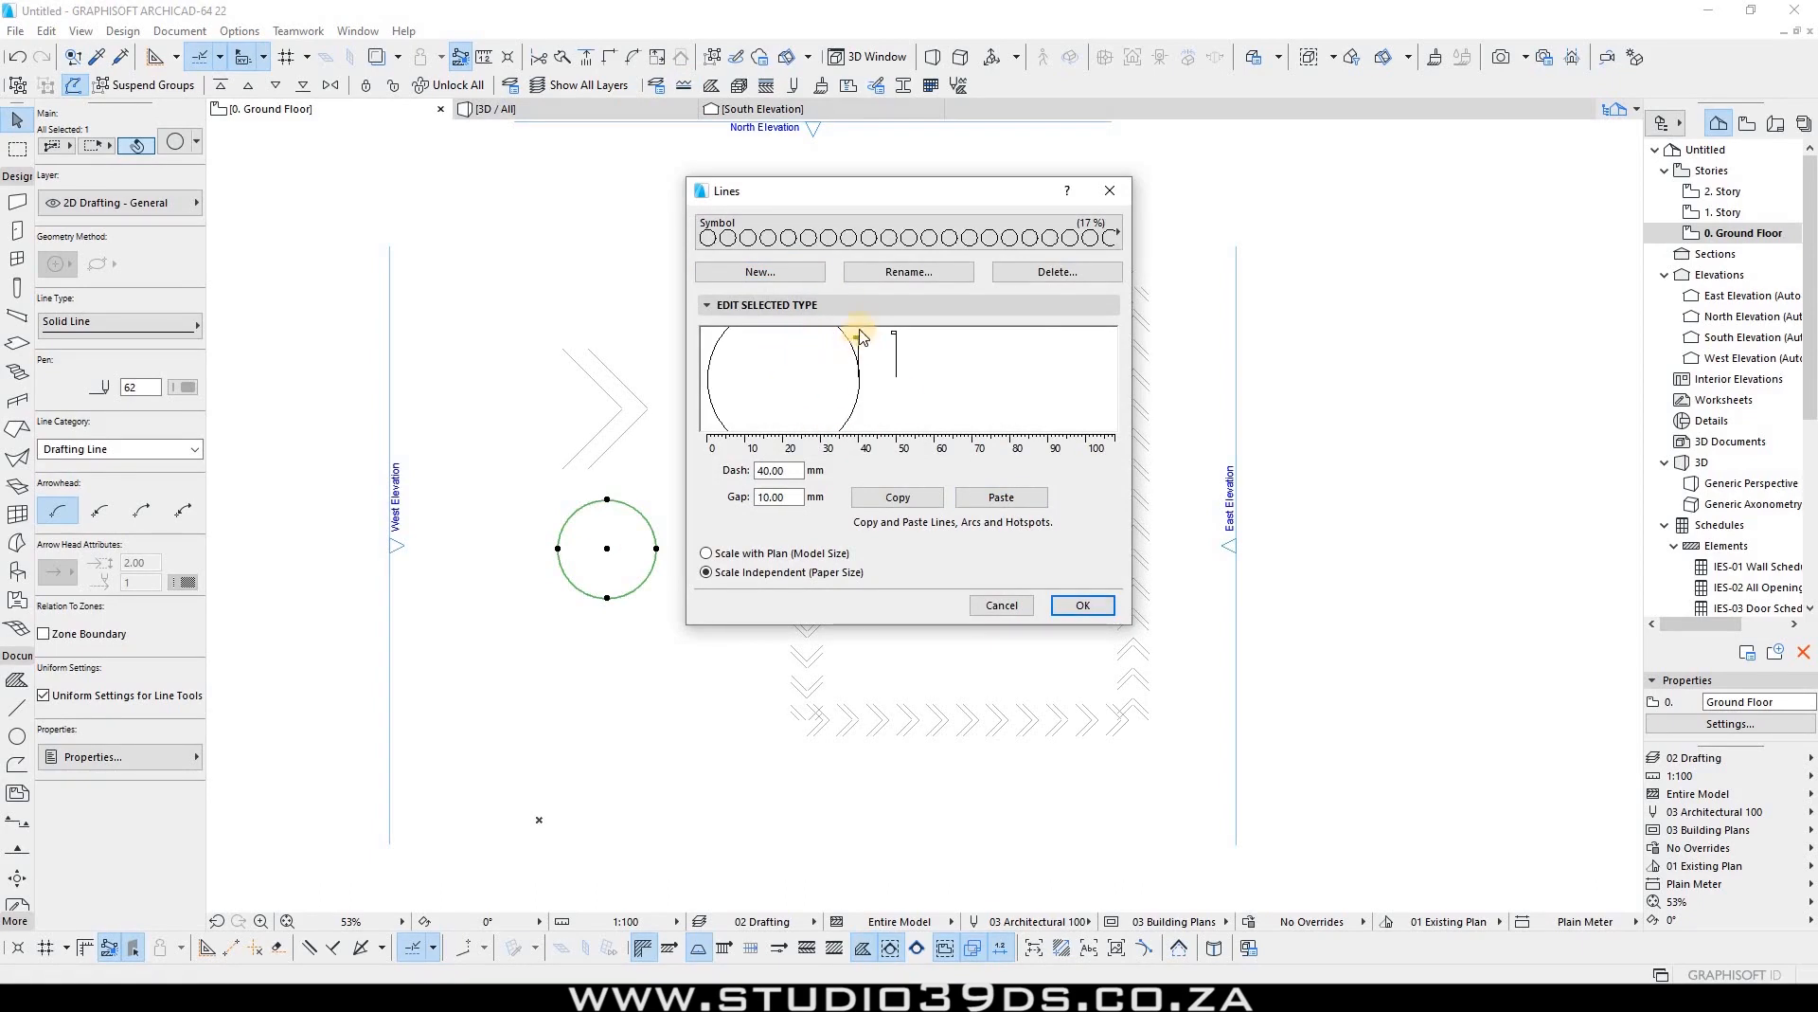
drag(858, 341, 763, 339)
drag(787, 467, 705, 460)
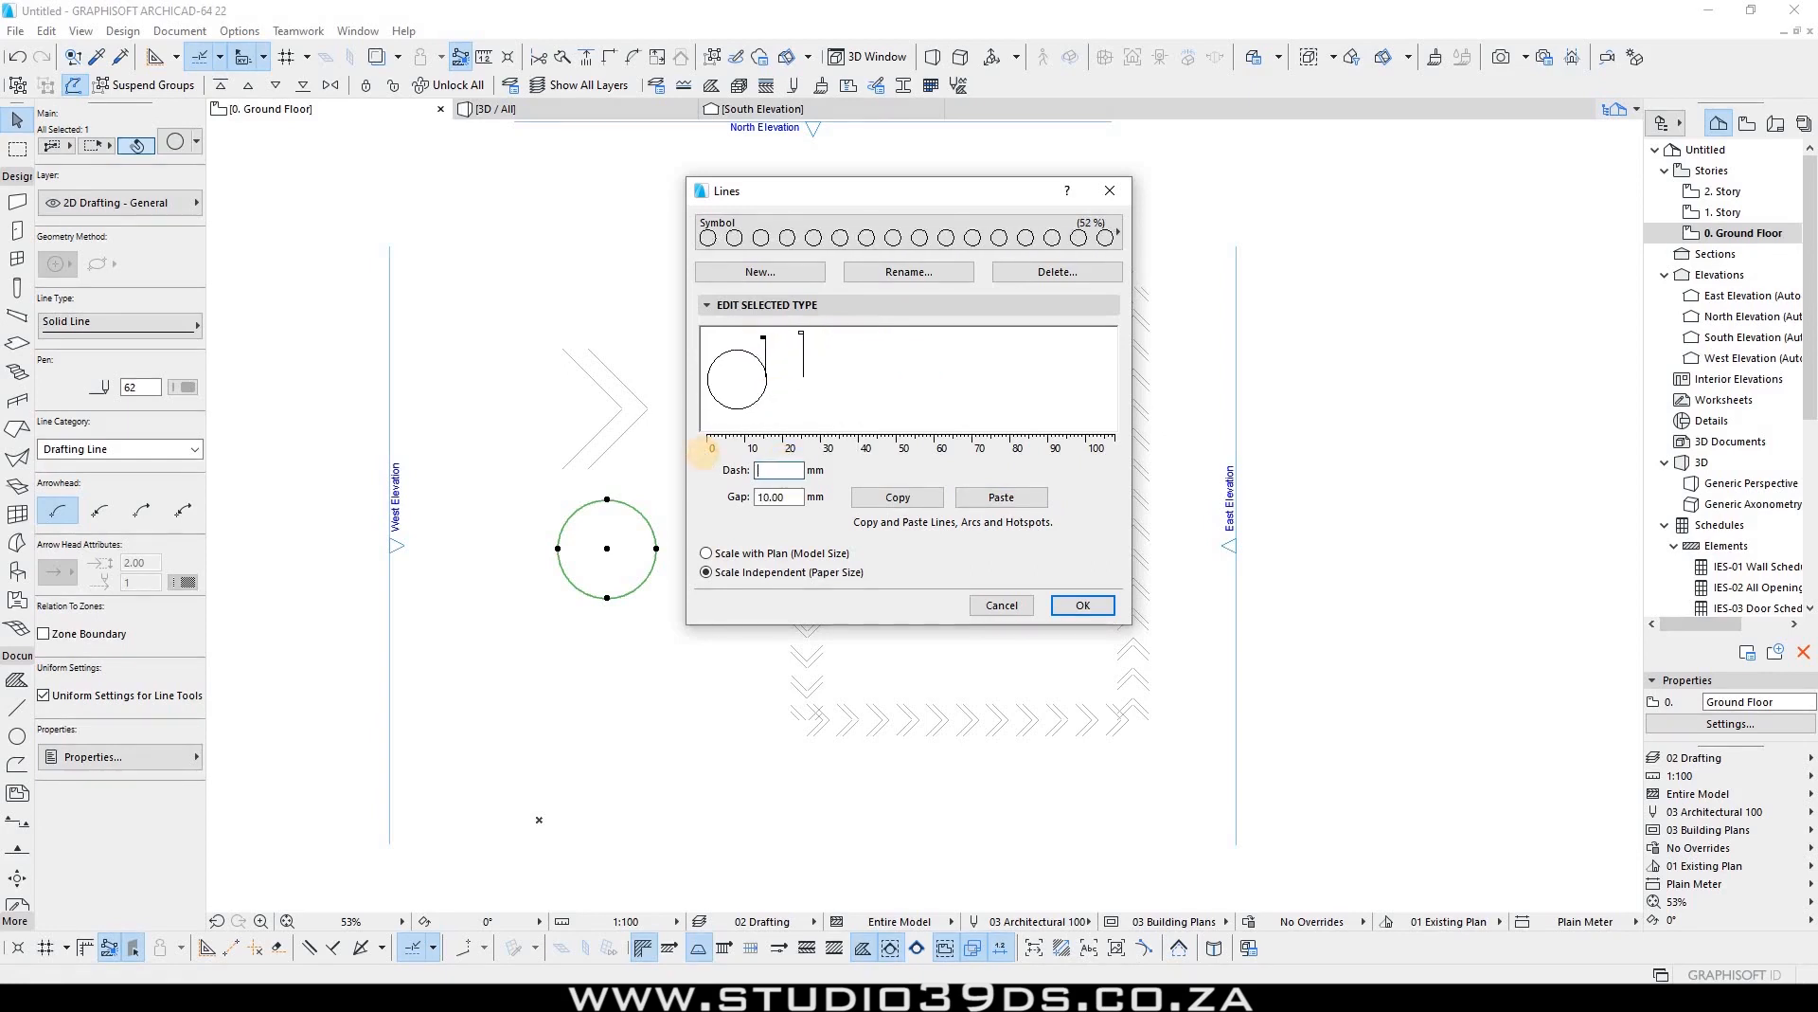
text(9)
click(798, 499)
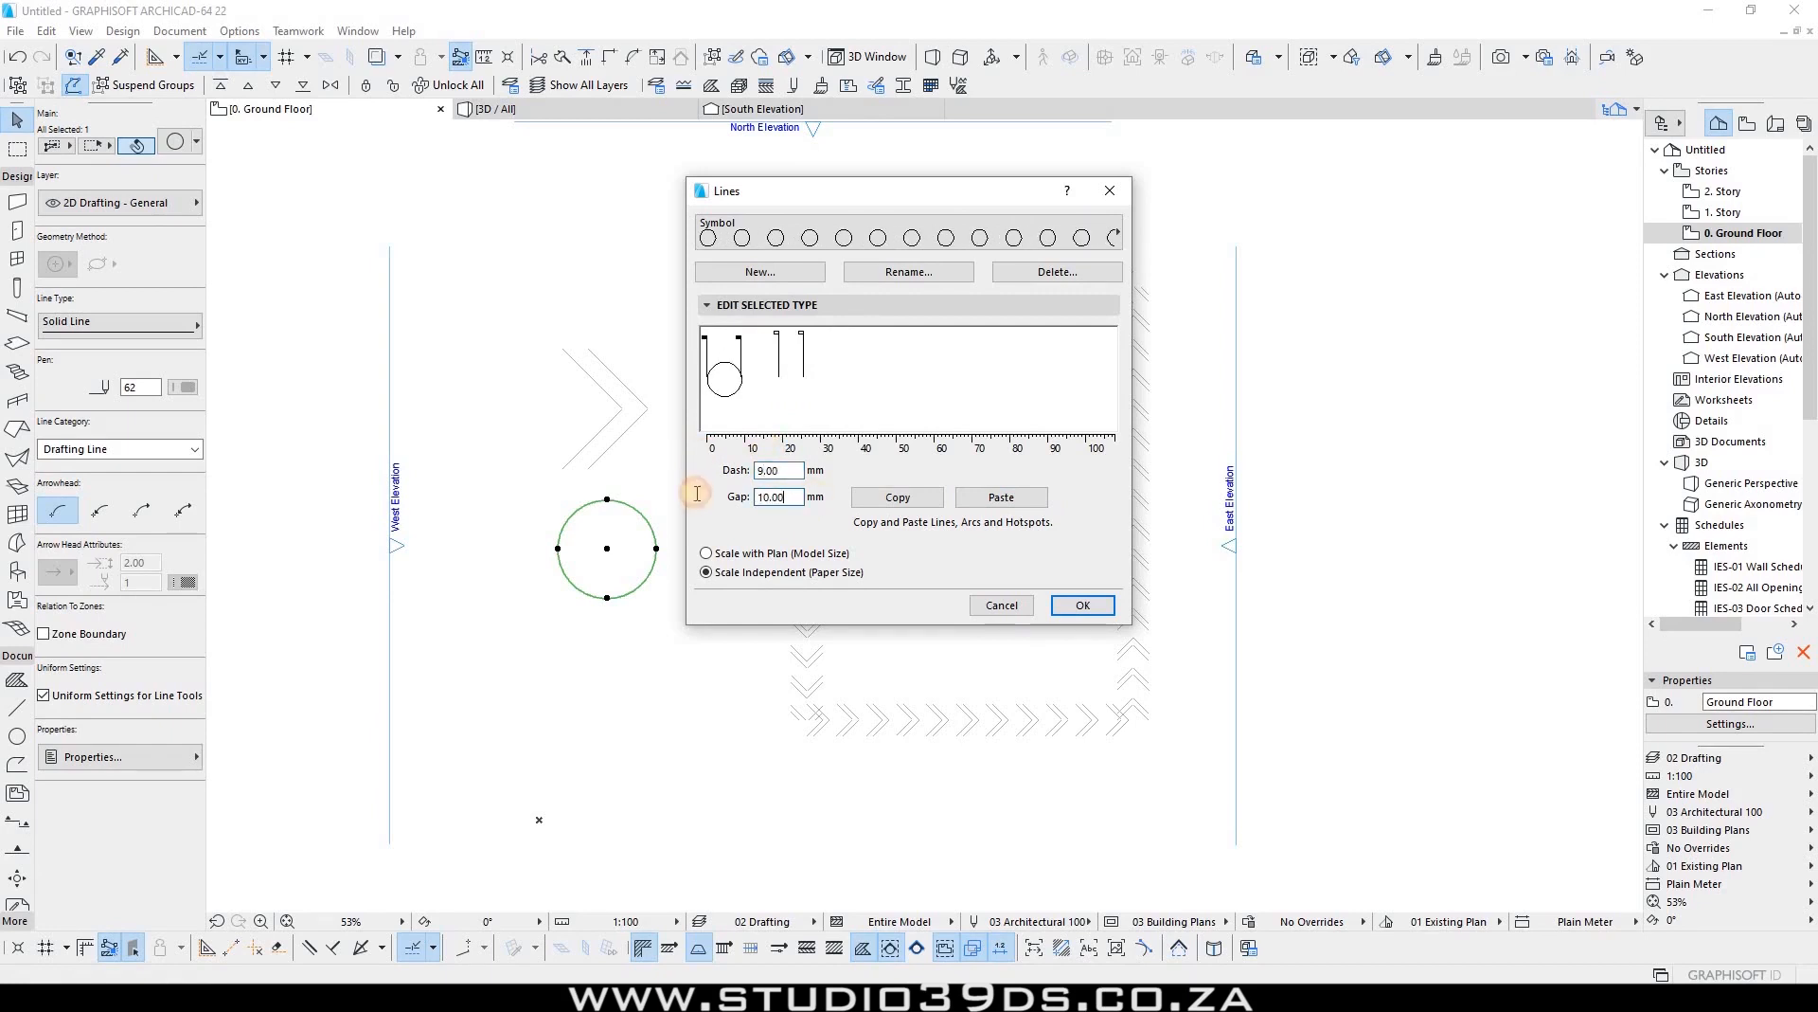
click(896, 498)
click(1081, 606)
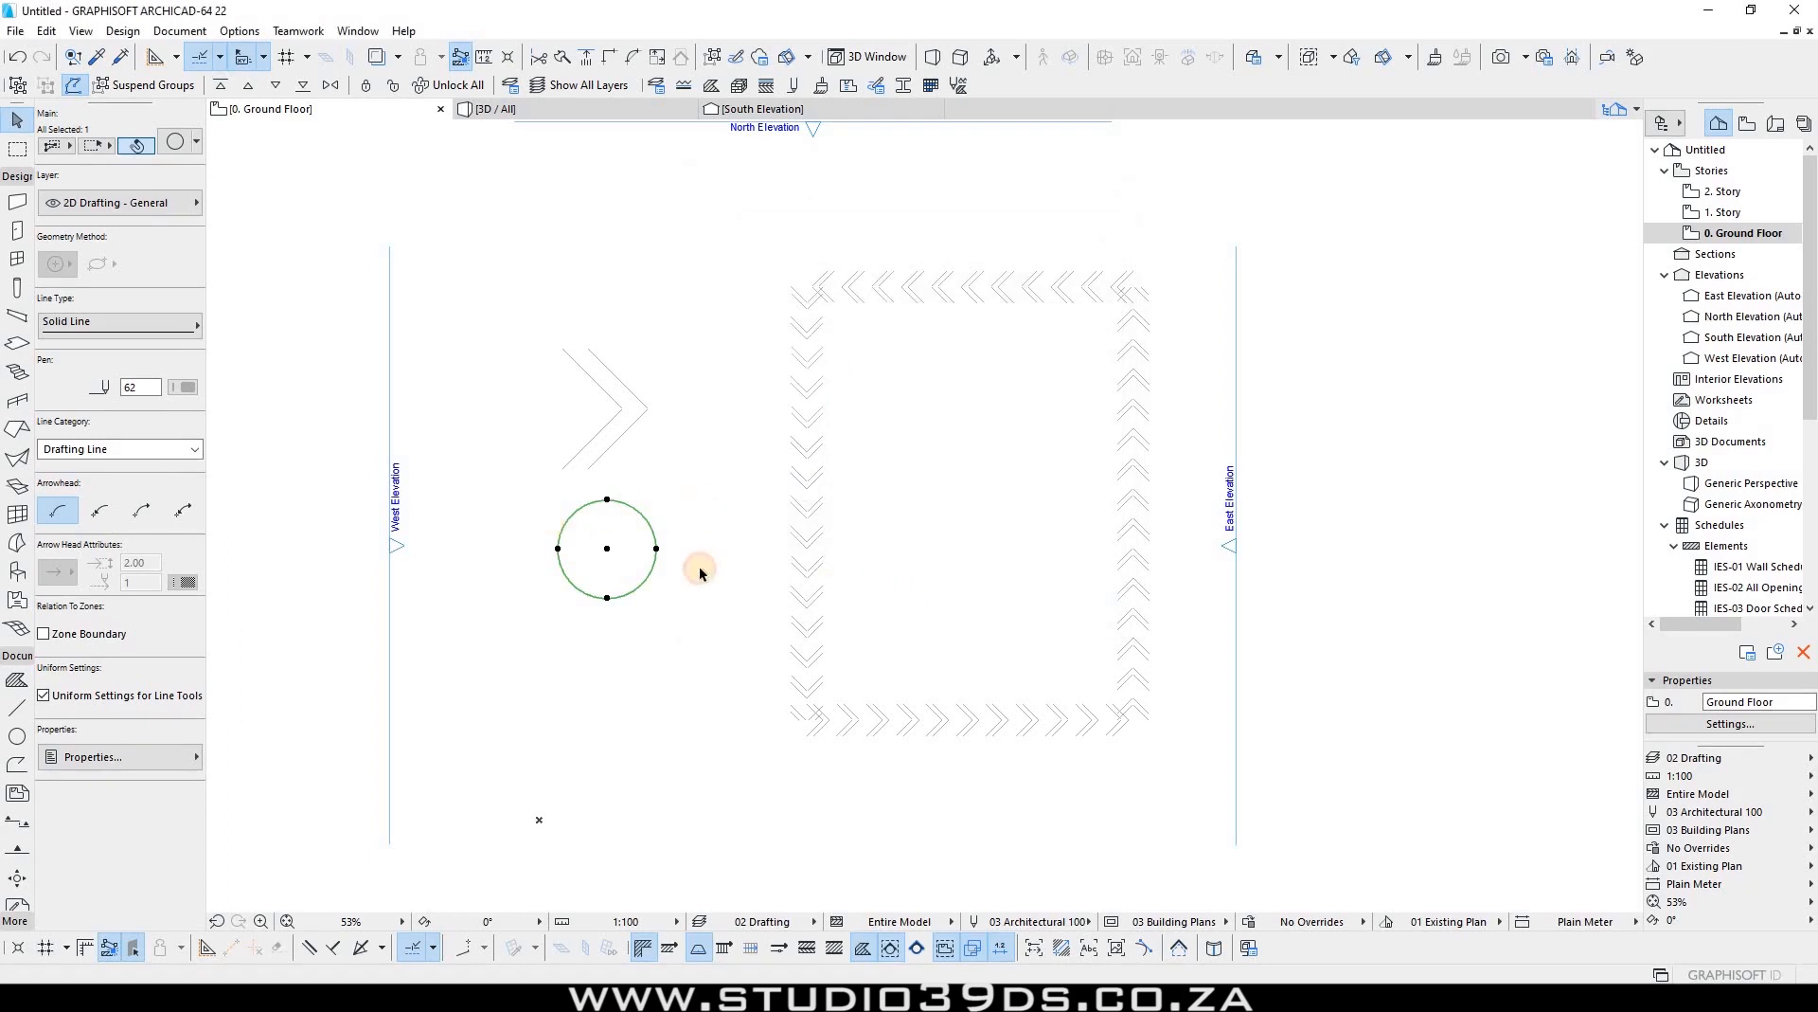
Step: Change the rectangle's line type from Arrows to Symbol
click(805, 577)
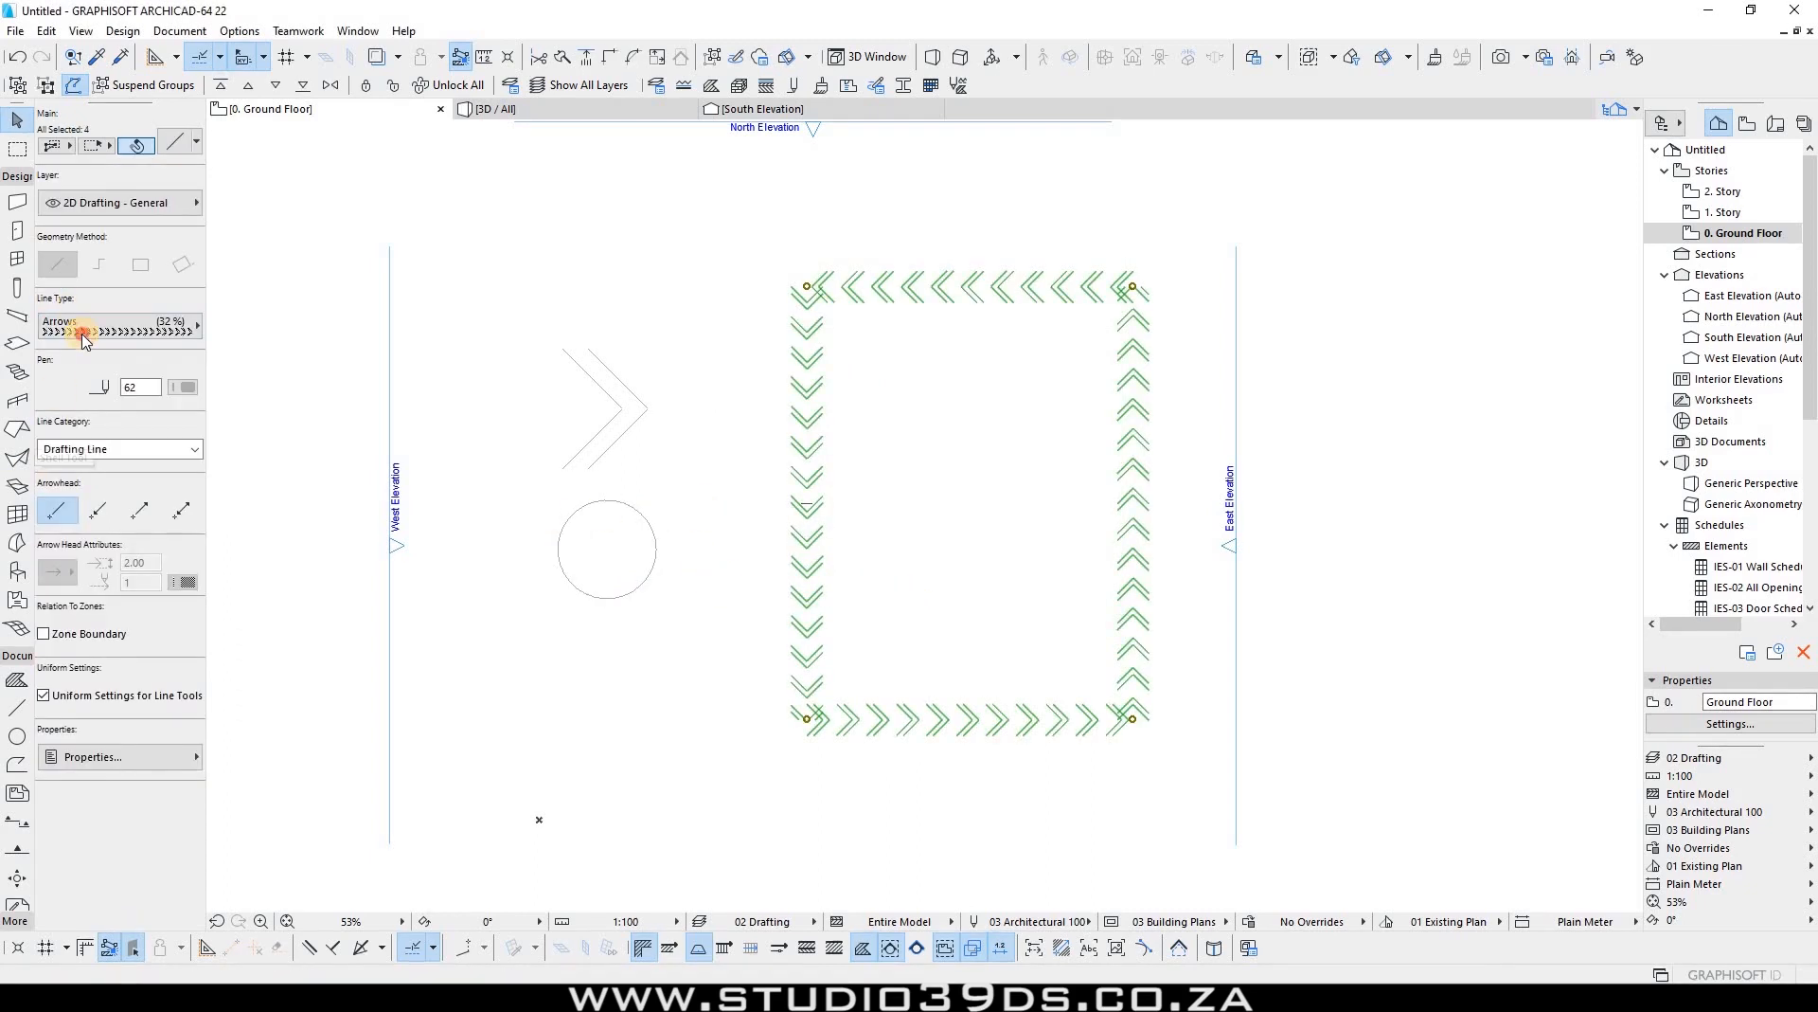
click(84, 337)
click(318, 605)
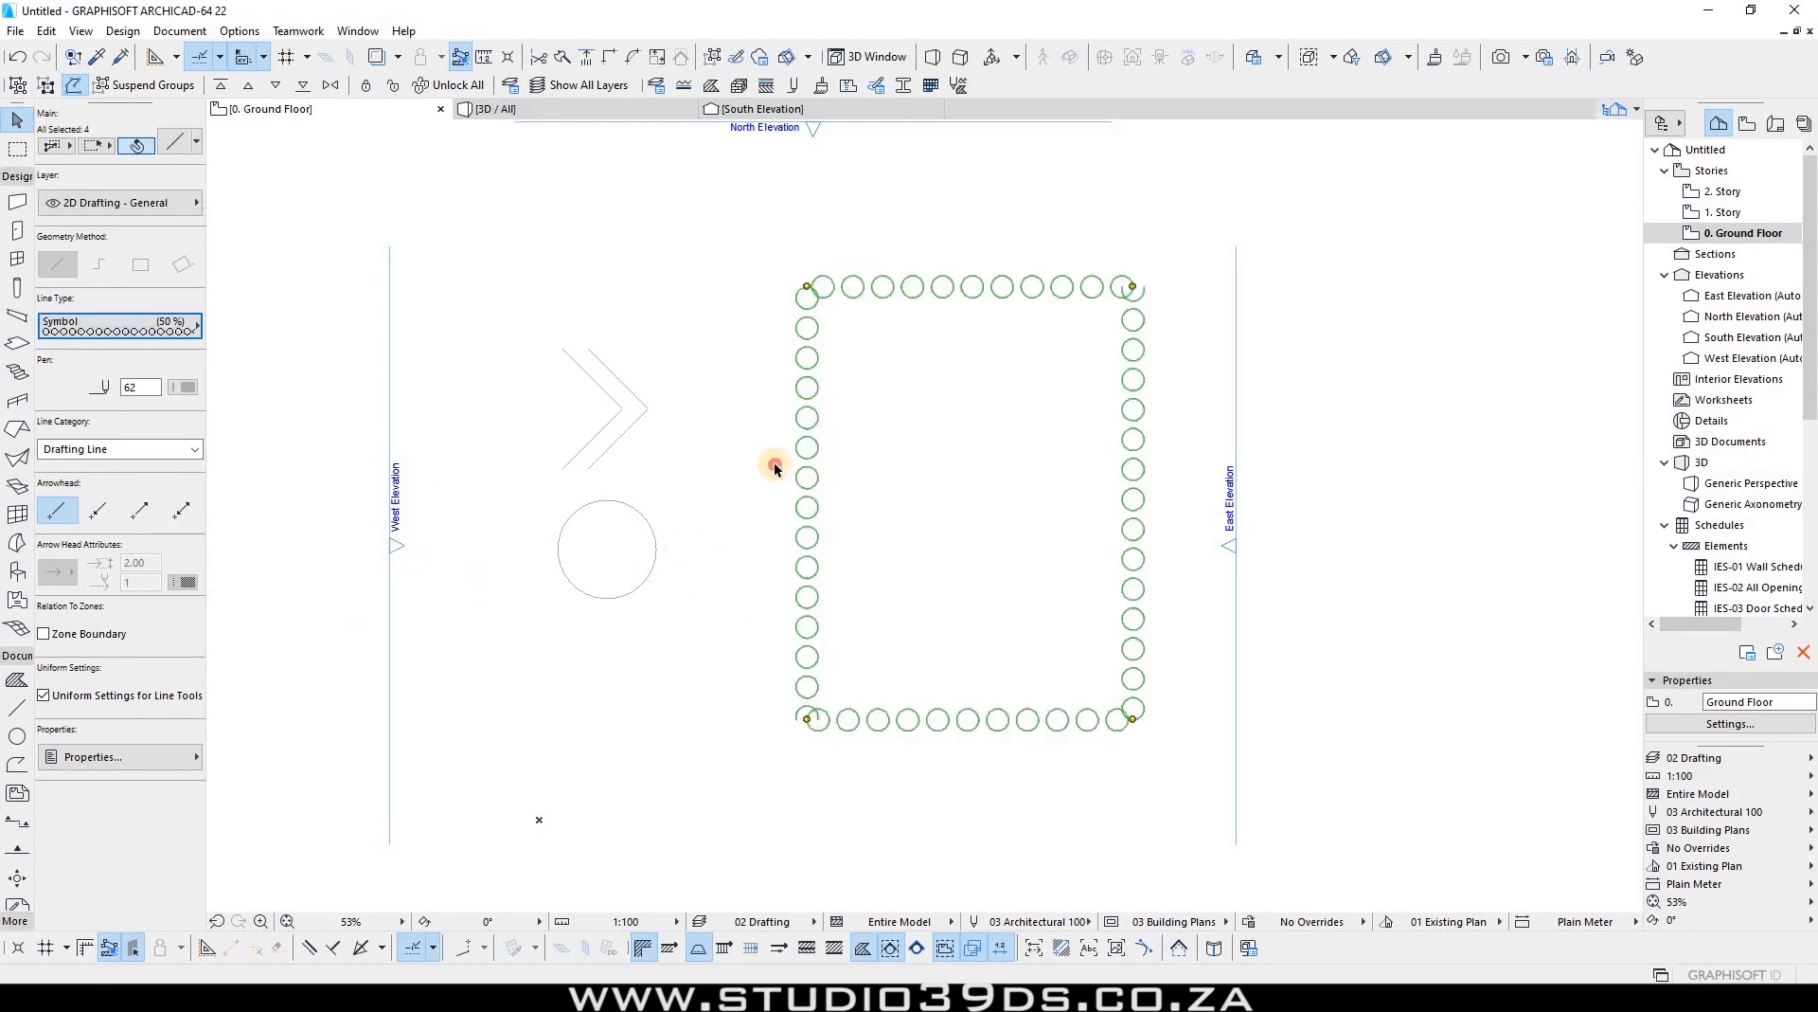
click(925, 645)
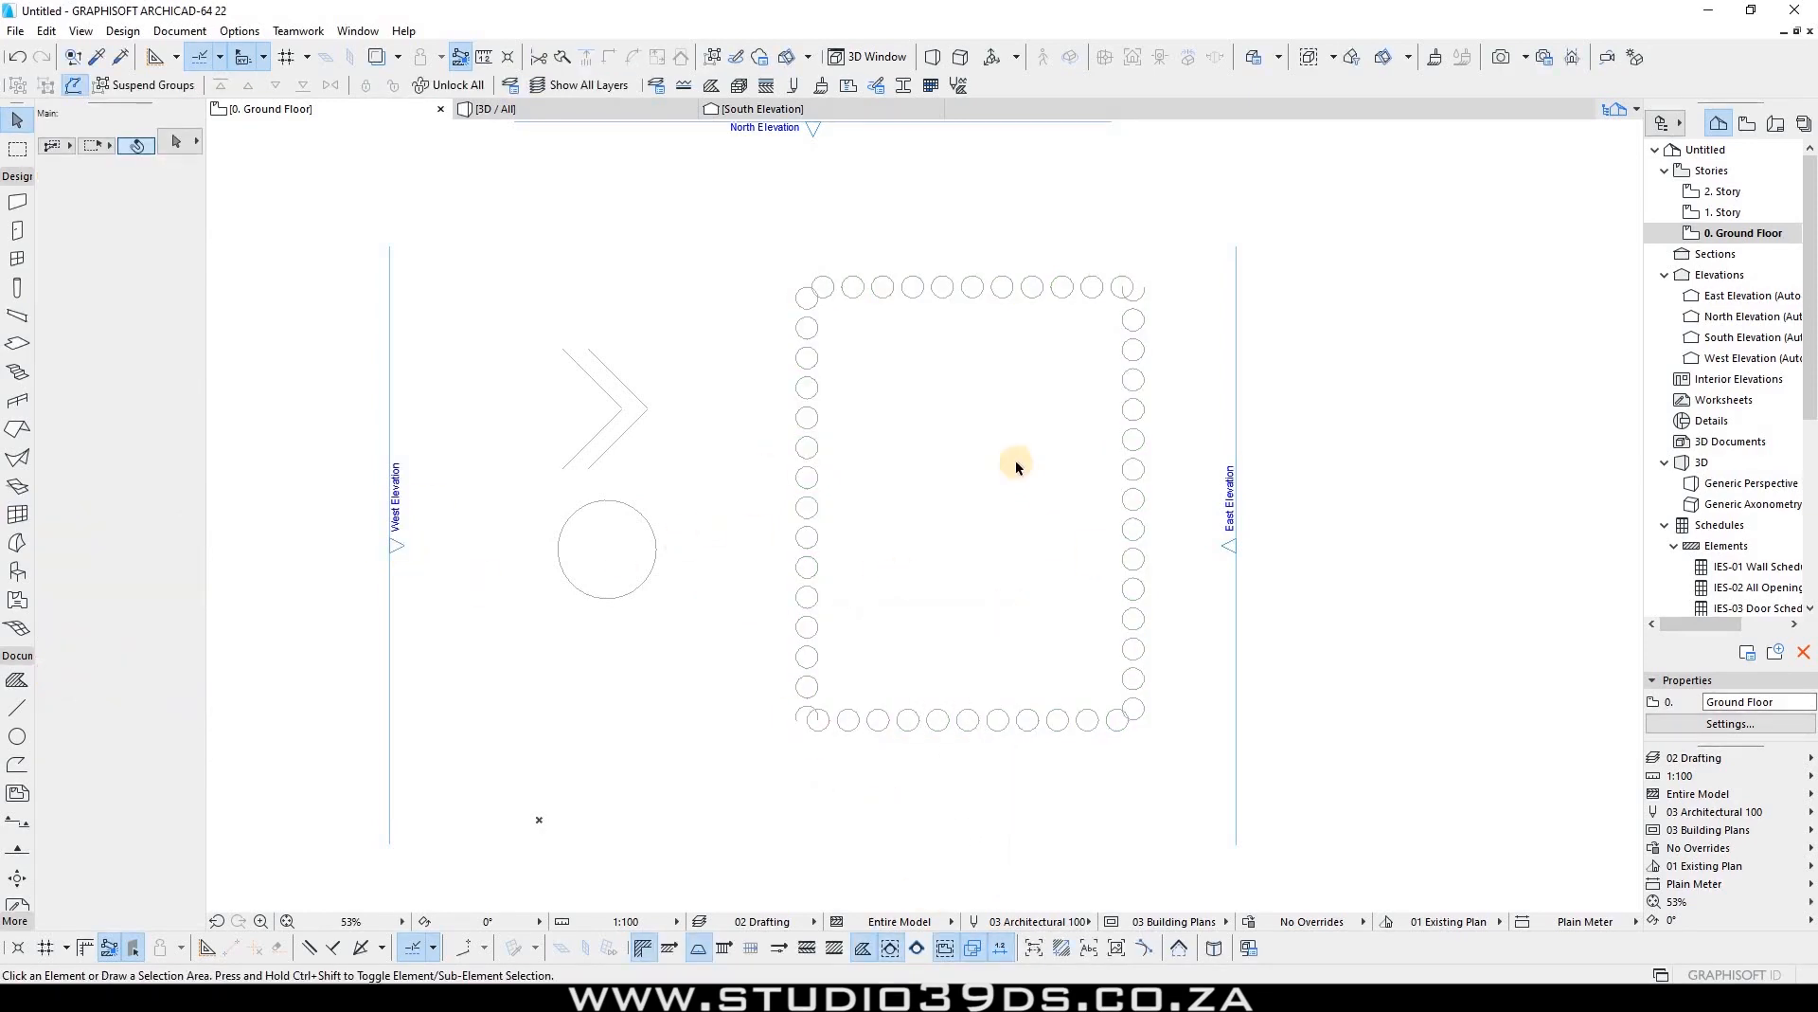
click(901, 228)
click(569, 537)
click(764, 435)
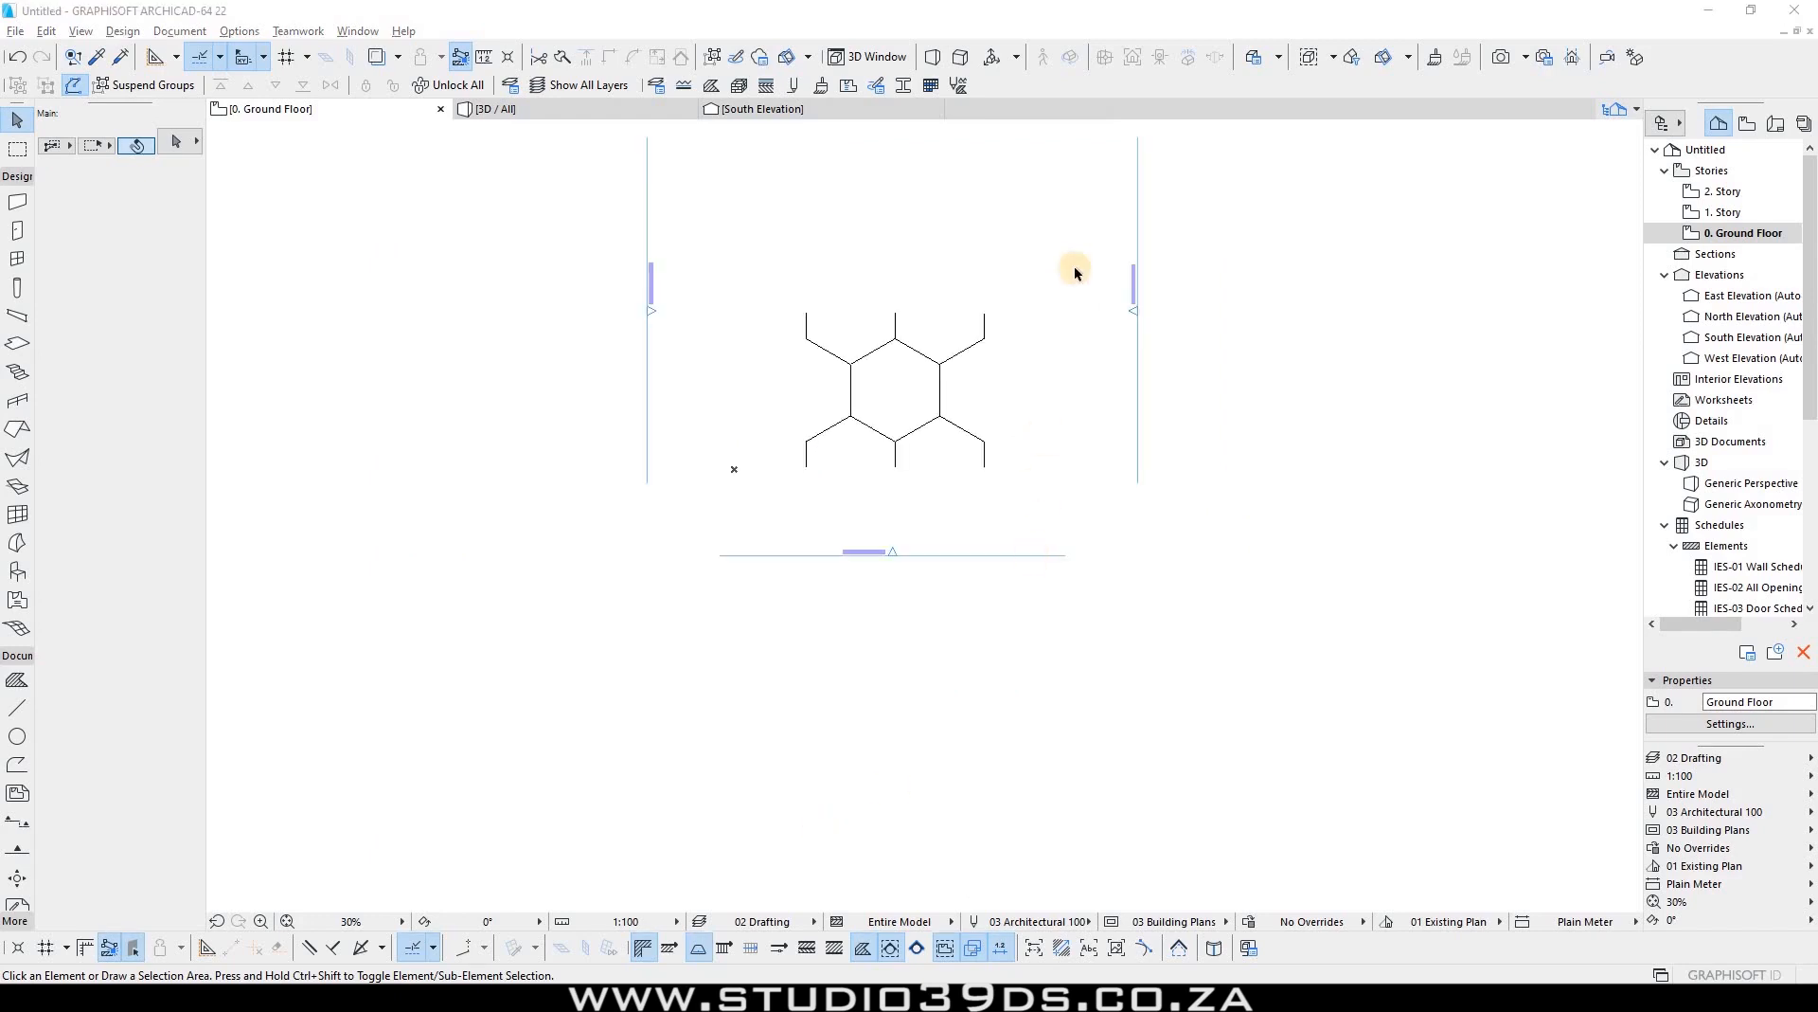
scroll(1074, 267, down, 3)
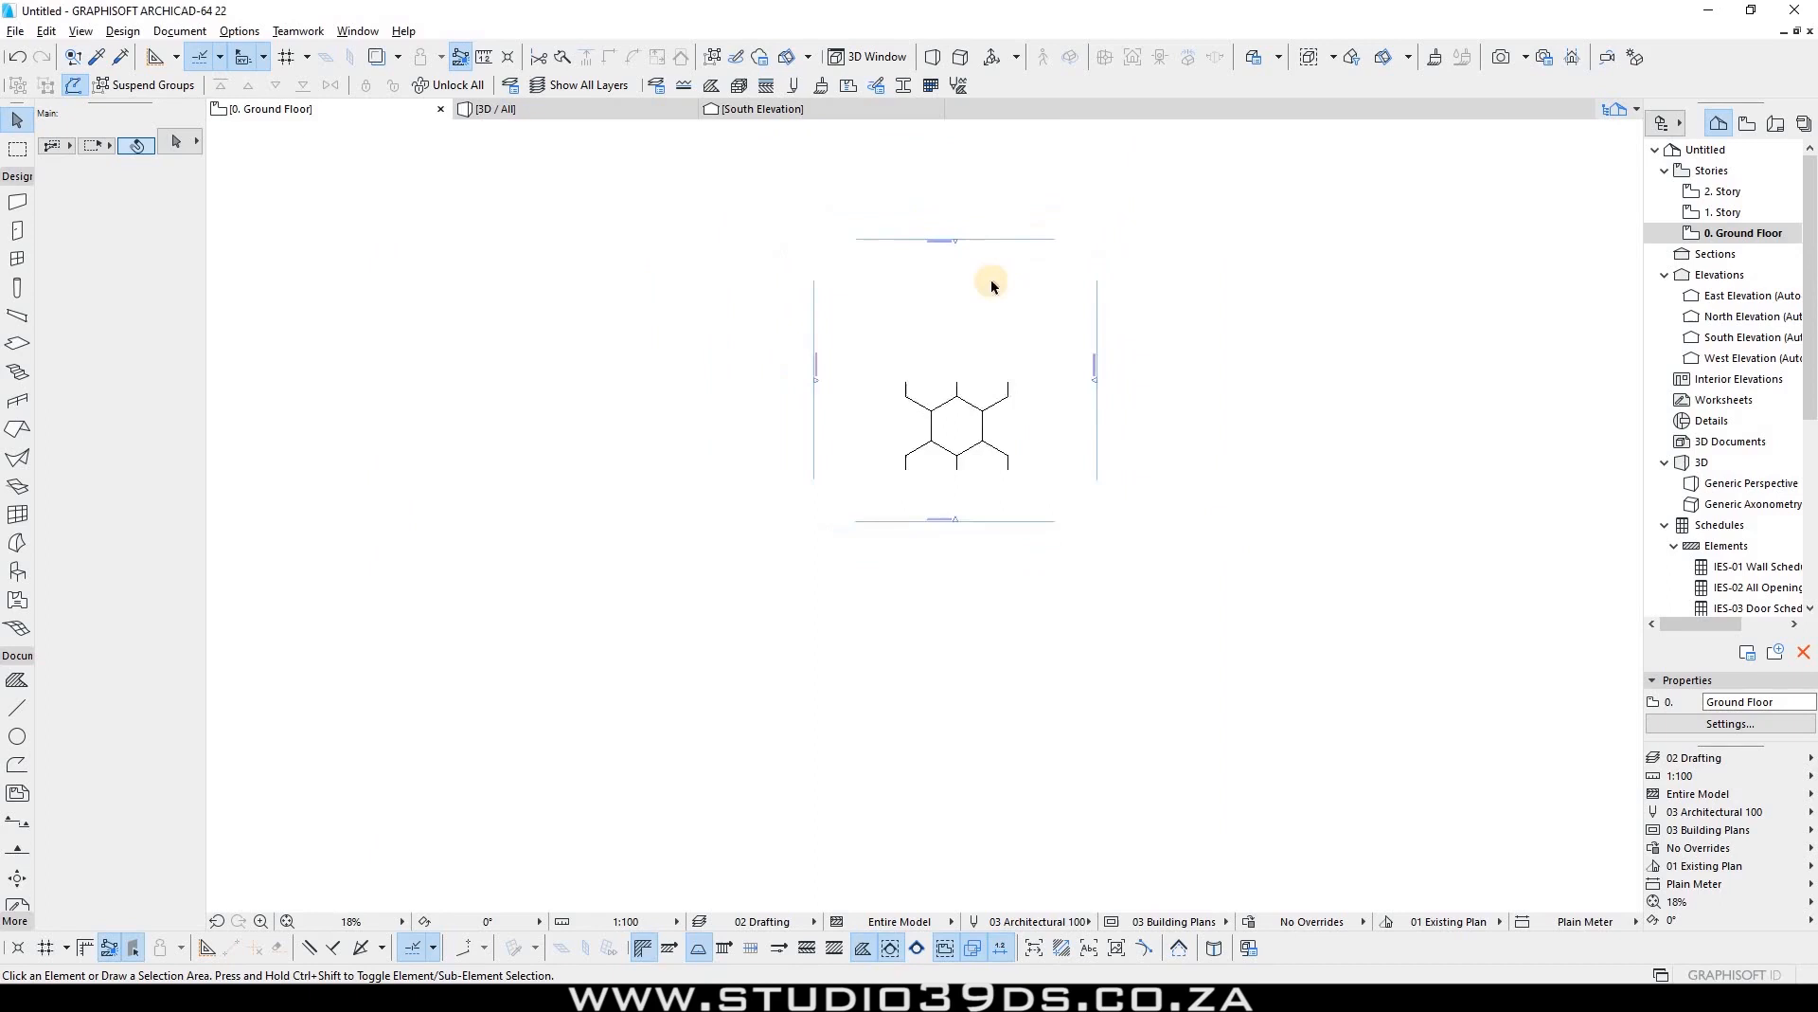
scroll(1000, 327, up, 2)
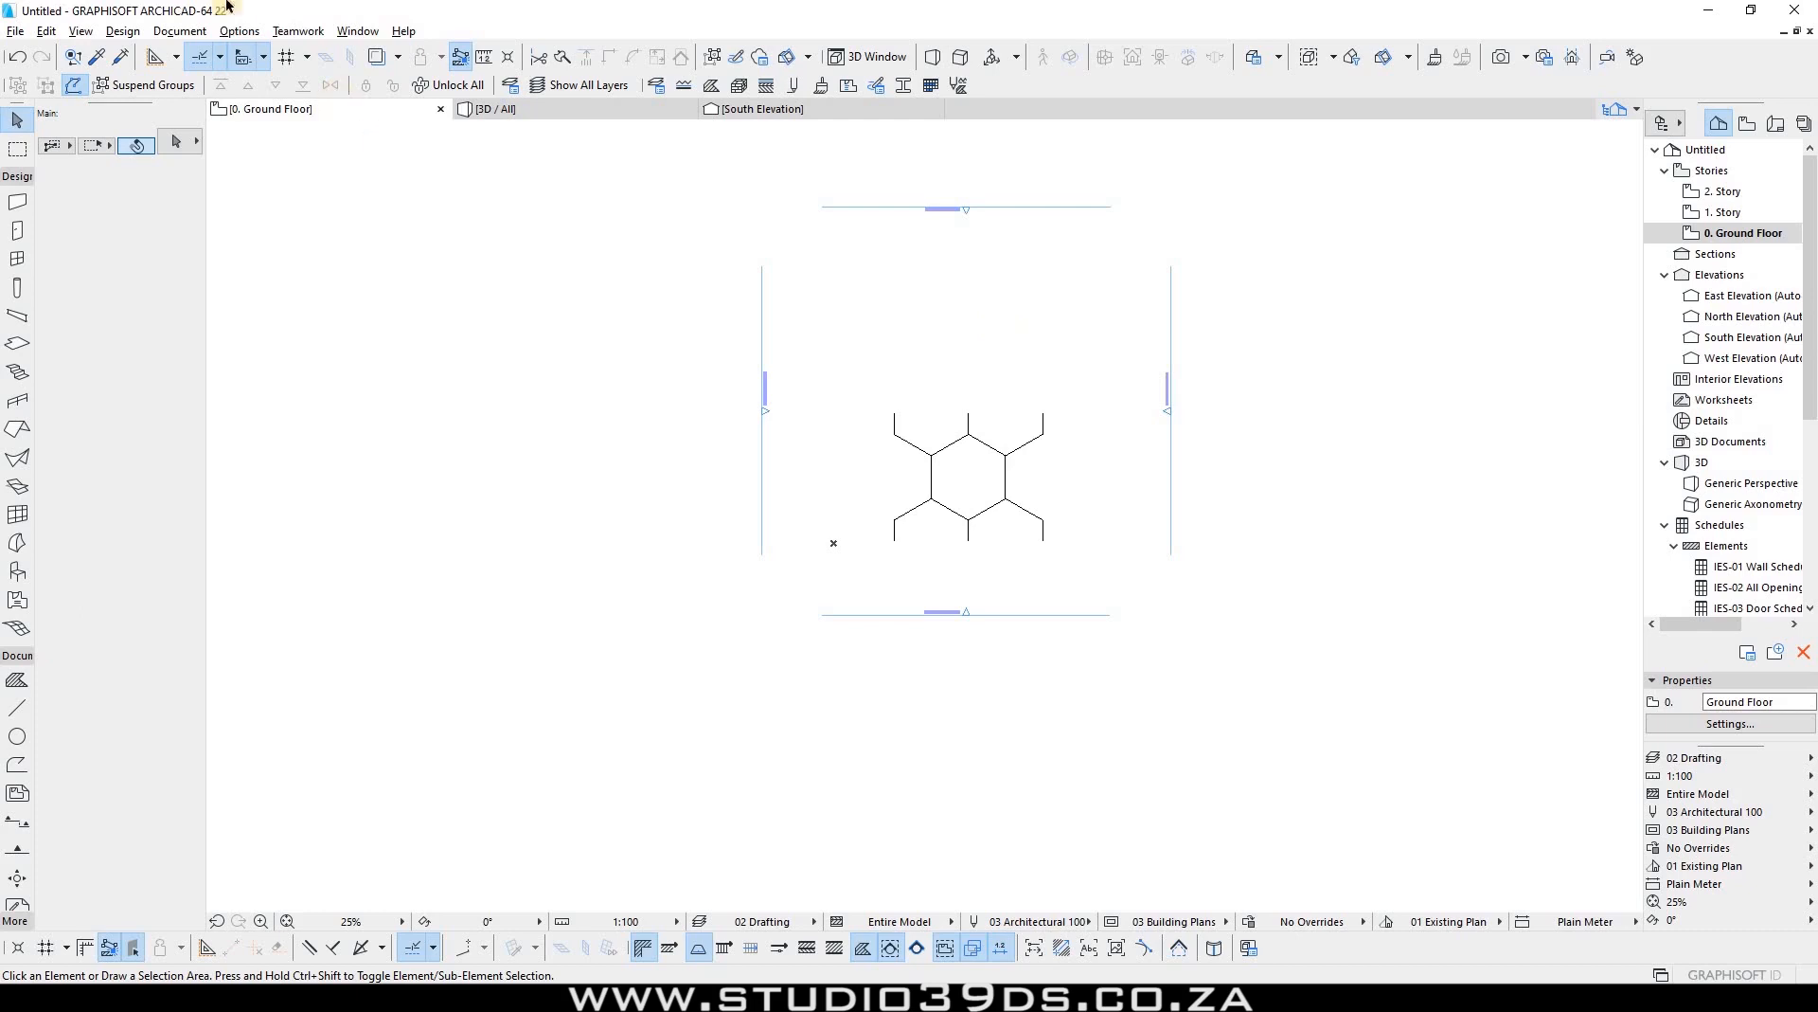
Step: Open the fill attribute settings and look through the available solid, vectorial, symbol and image fills
click(253, 38)
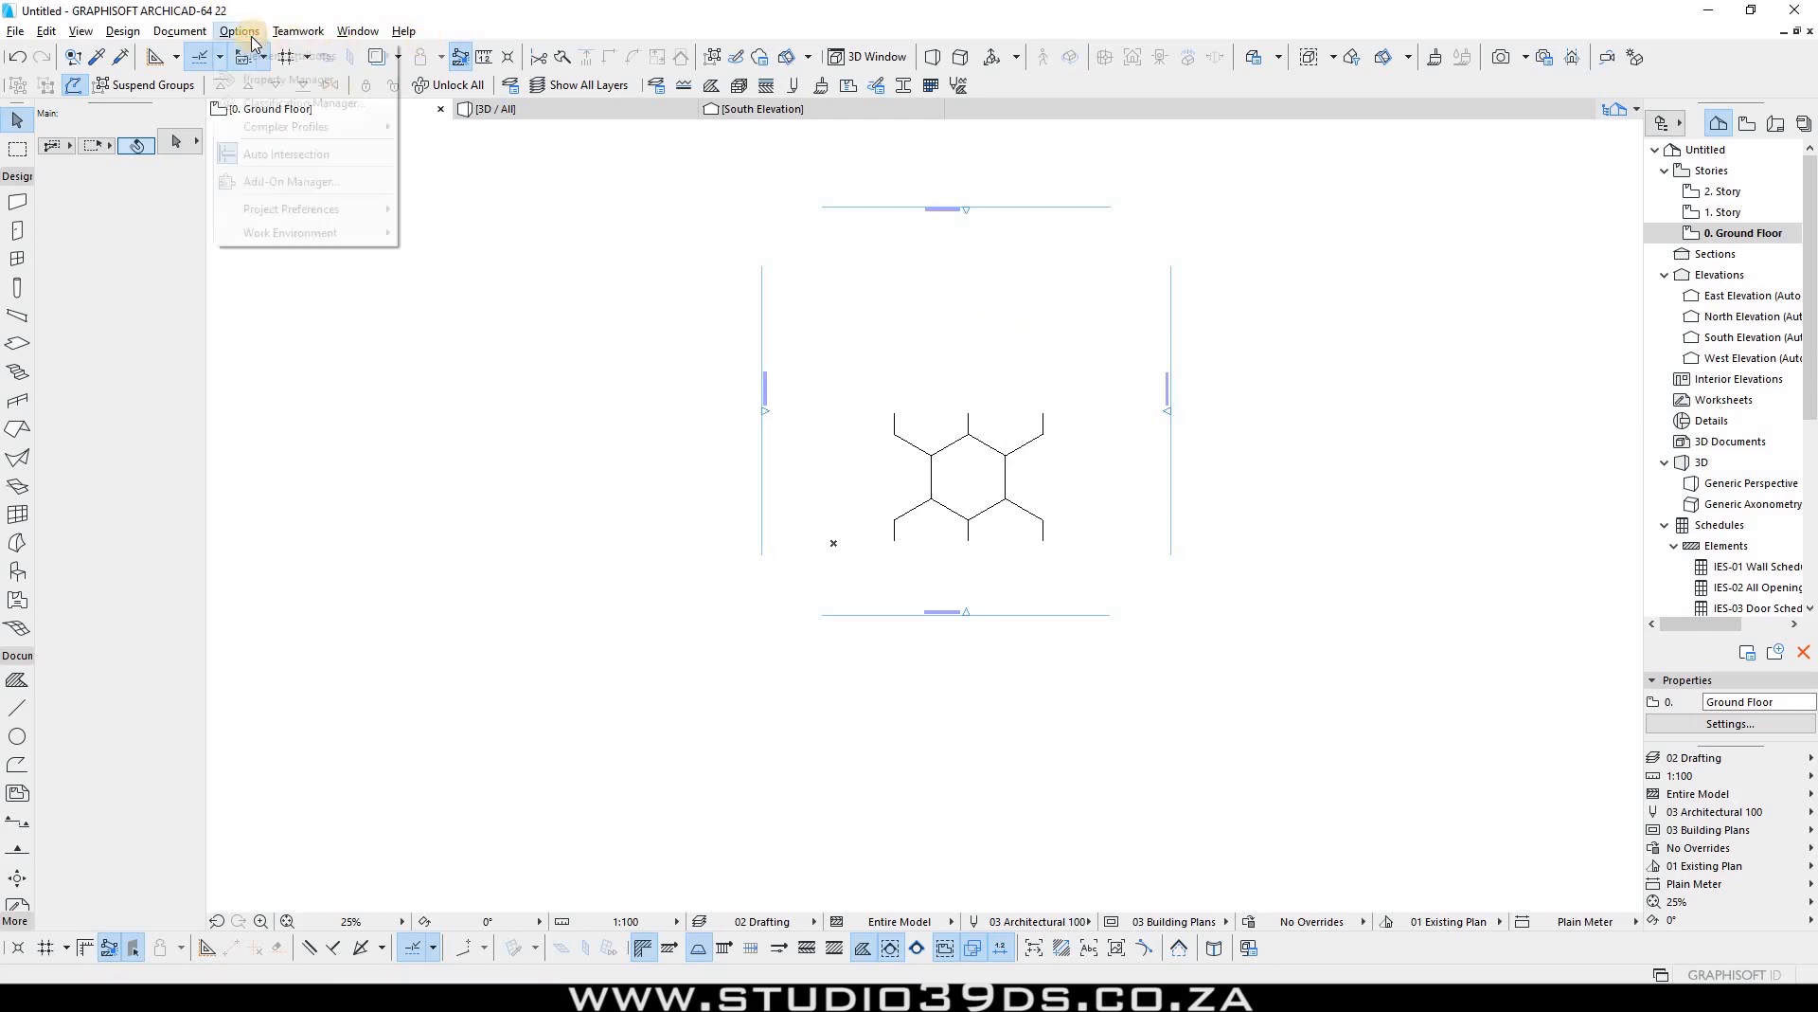
mouse_move(274, 59)
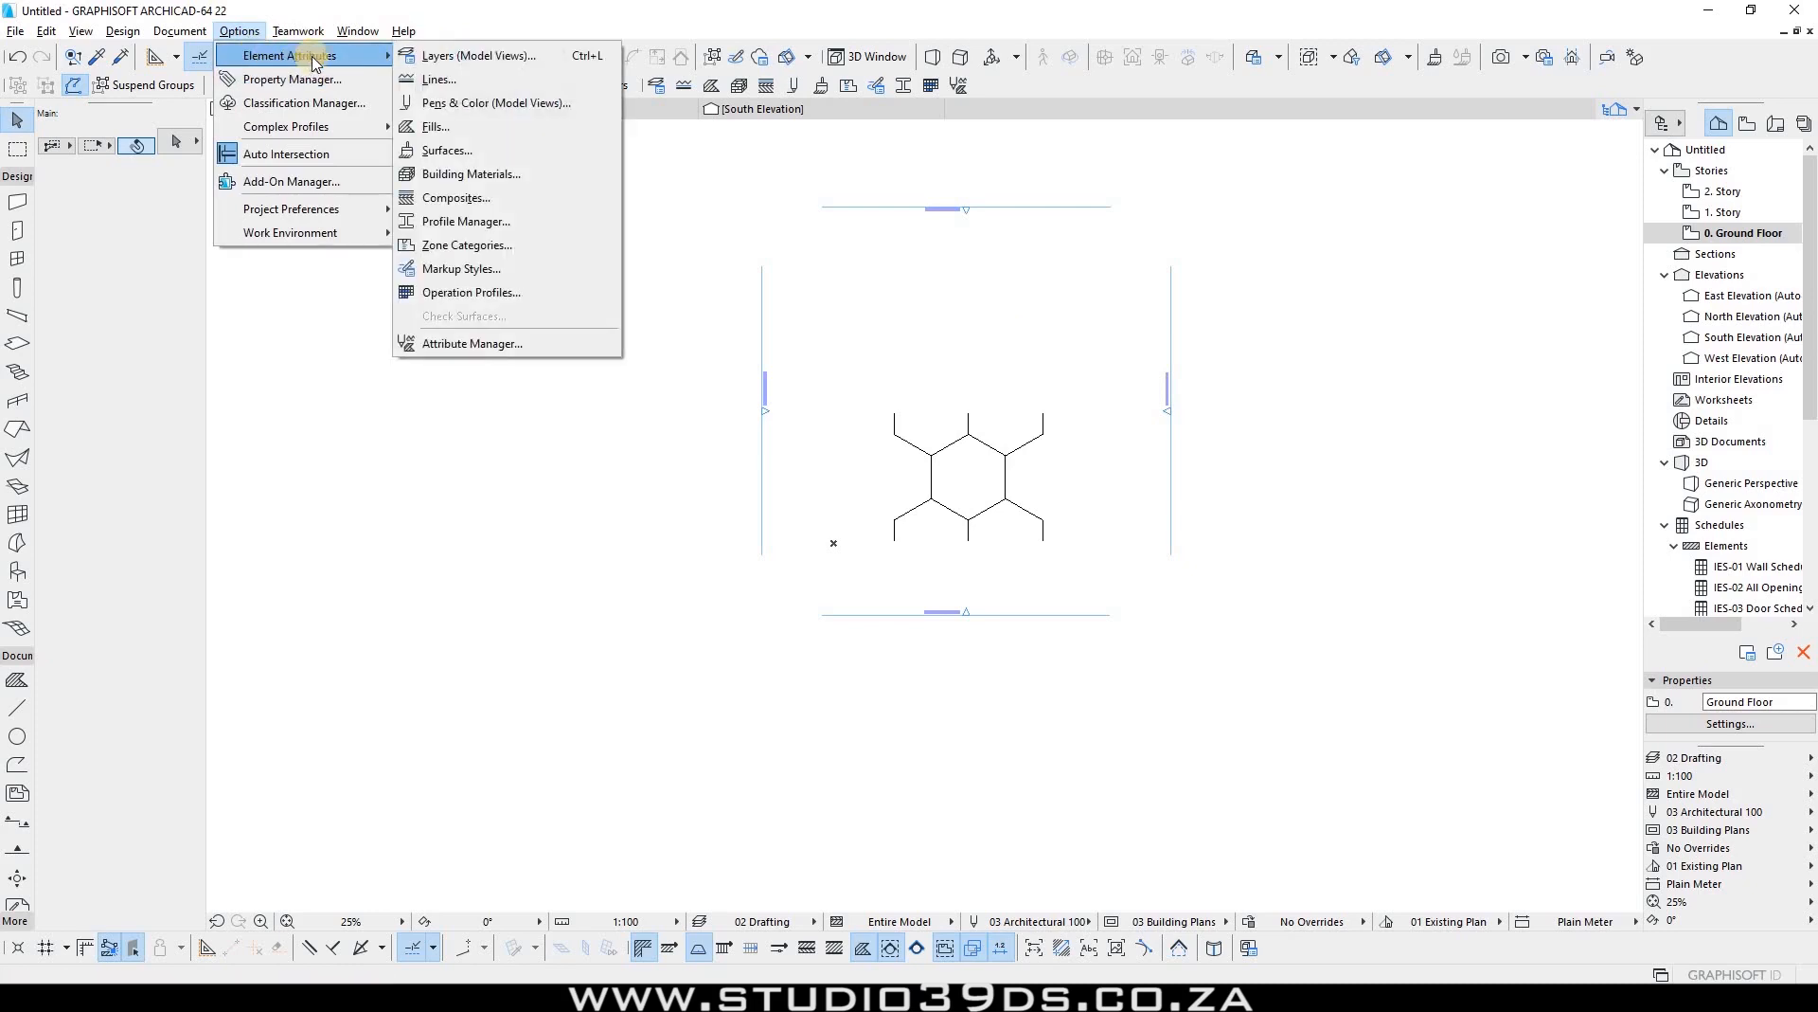
click(715, 95)
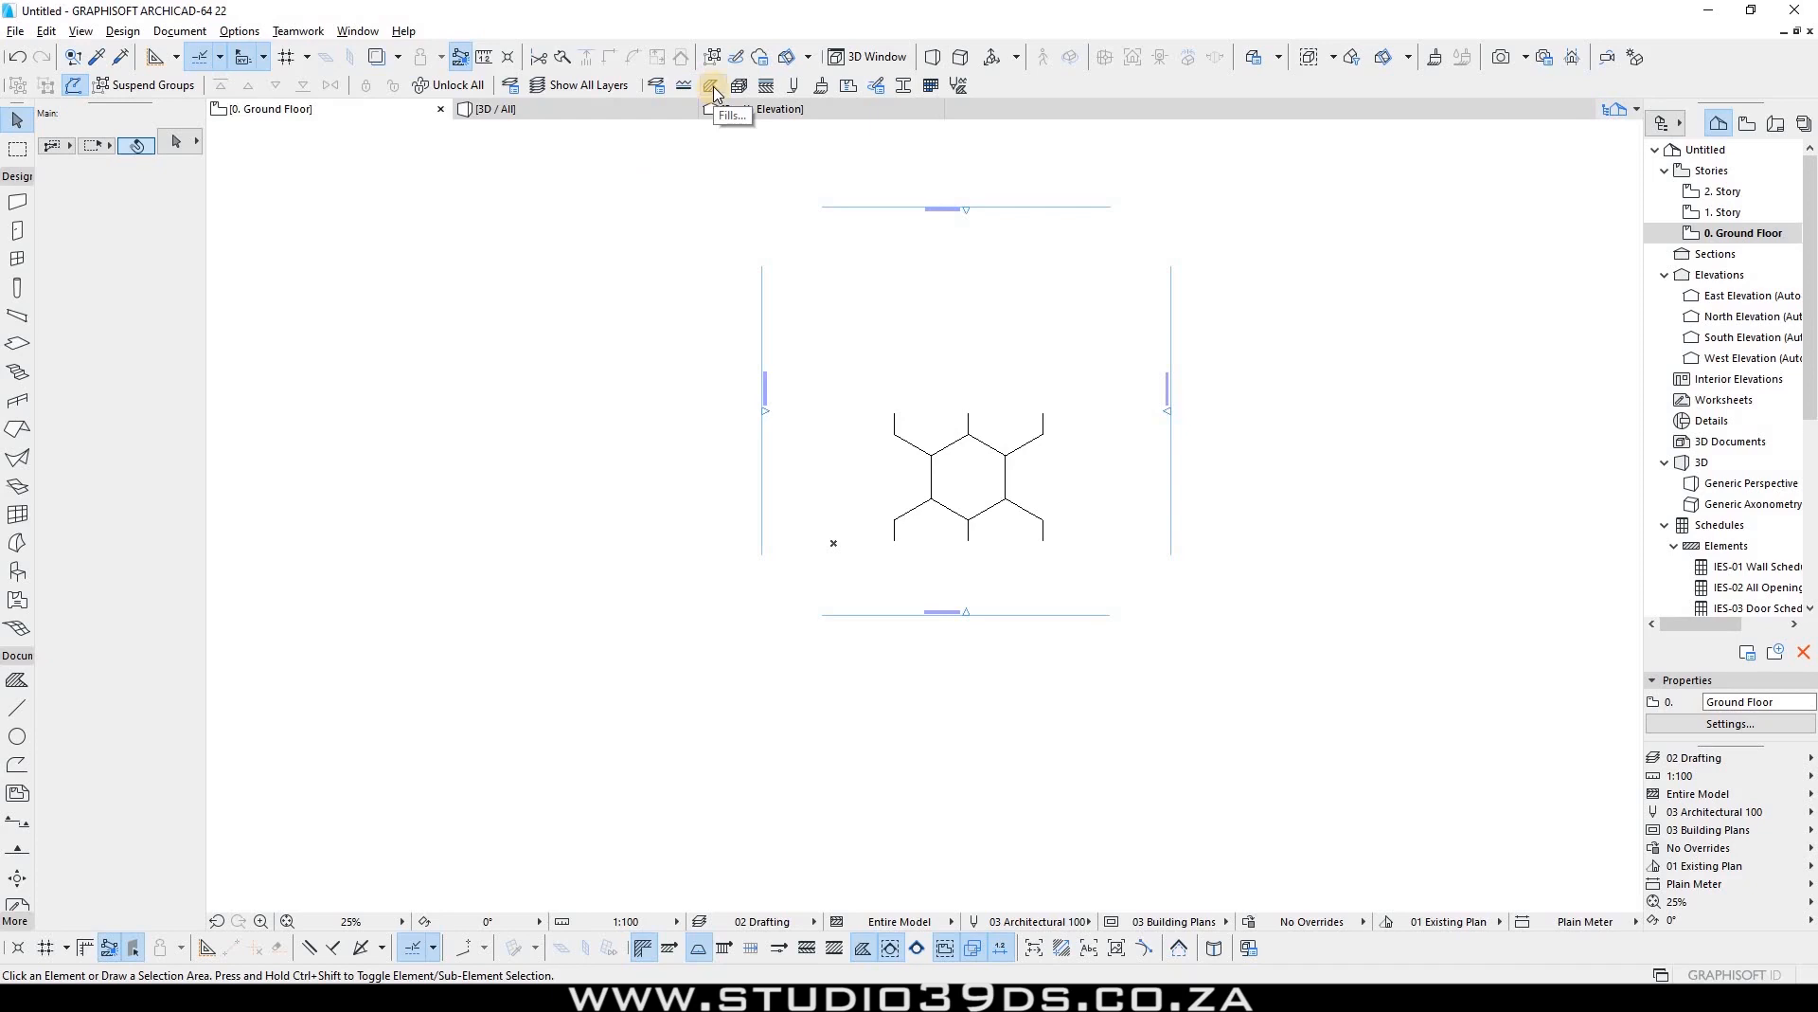
click(712, 87)
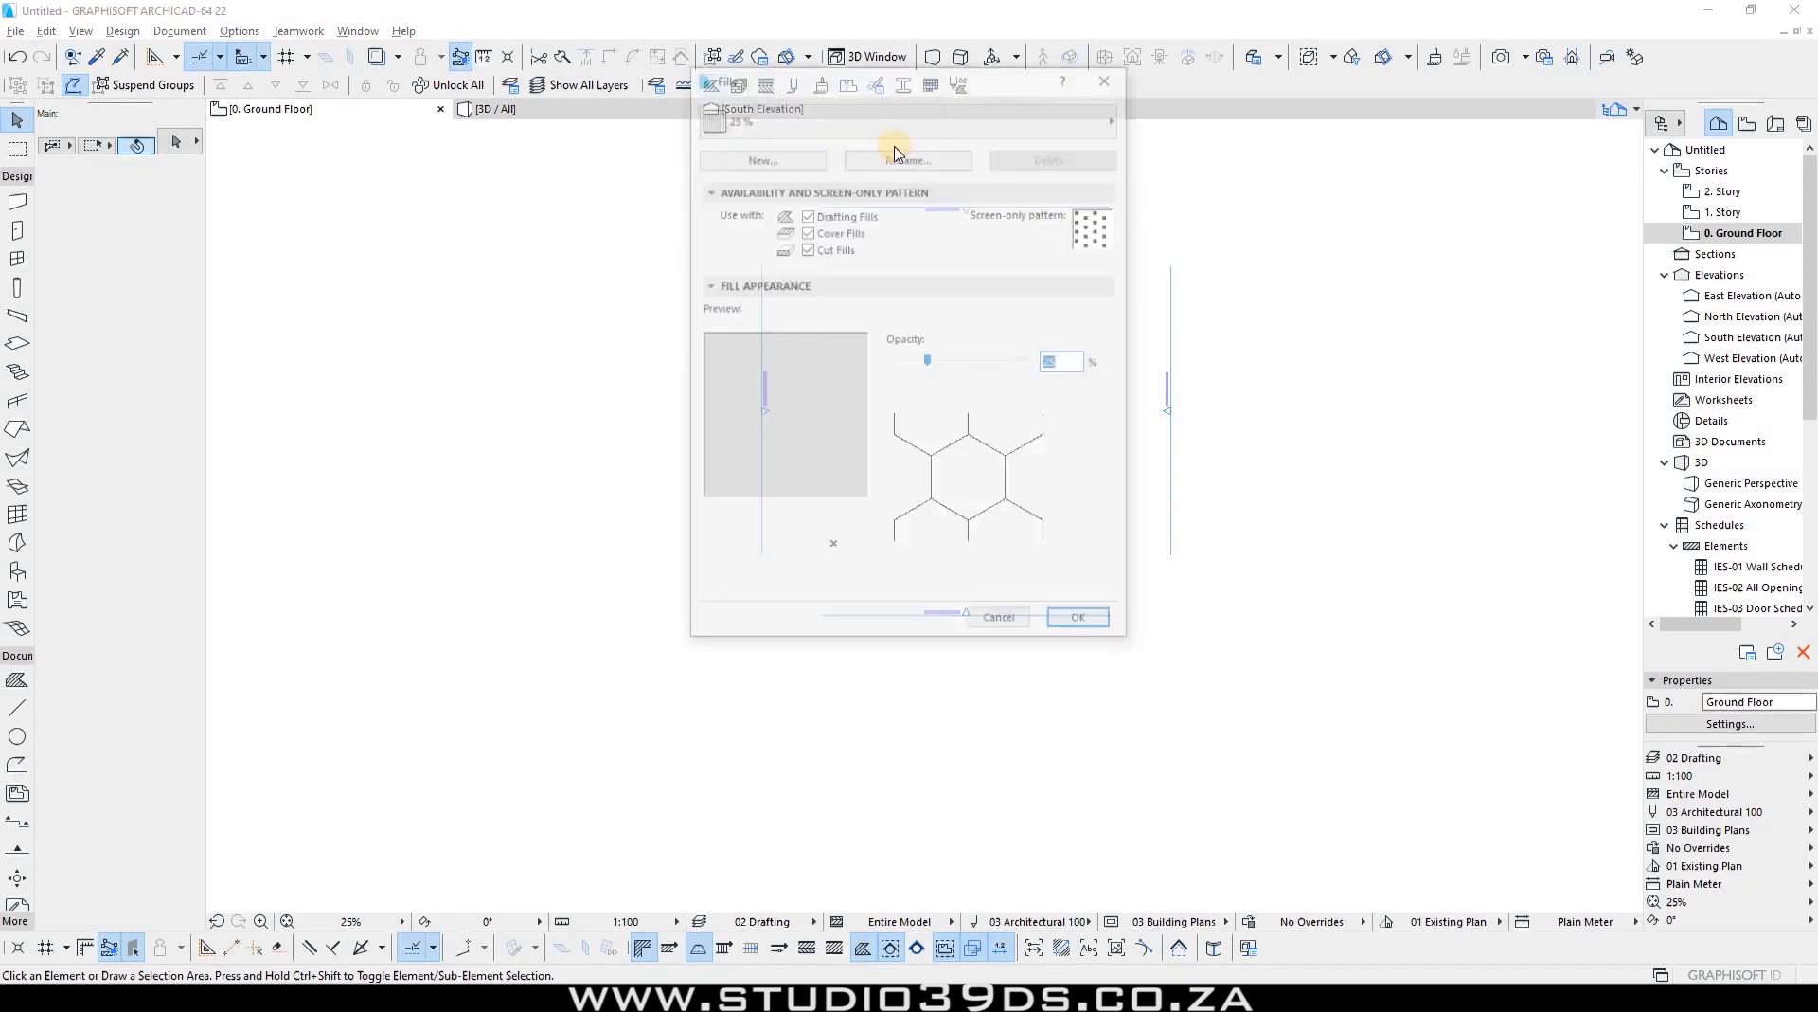
mouse_move(869, 76)
mouse_down()
mouse_move(467, 121)
mouse_move(450, 141)
mouse_up()
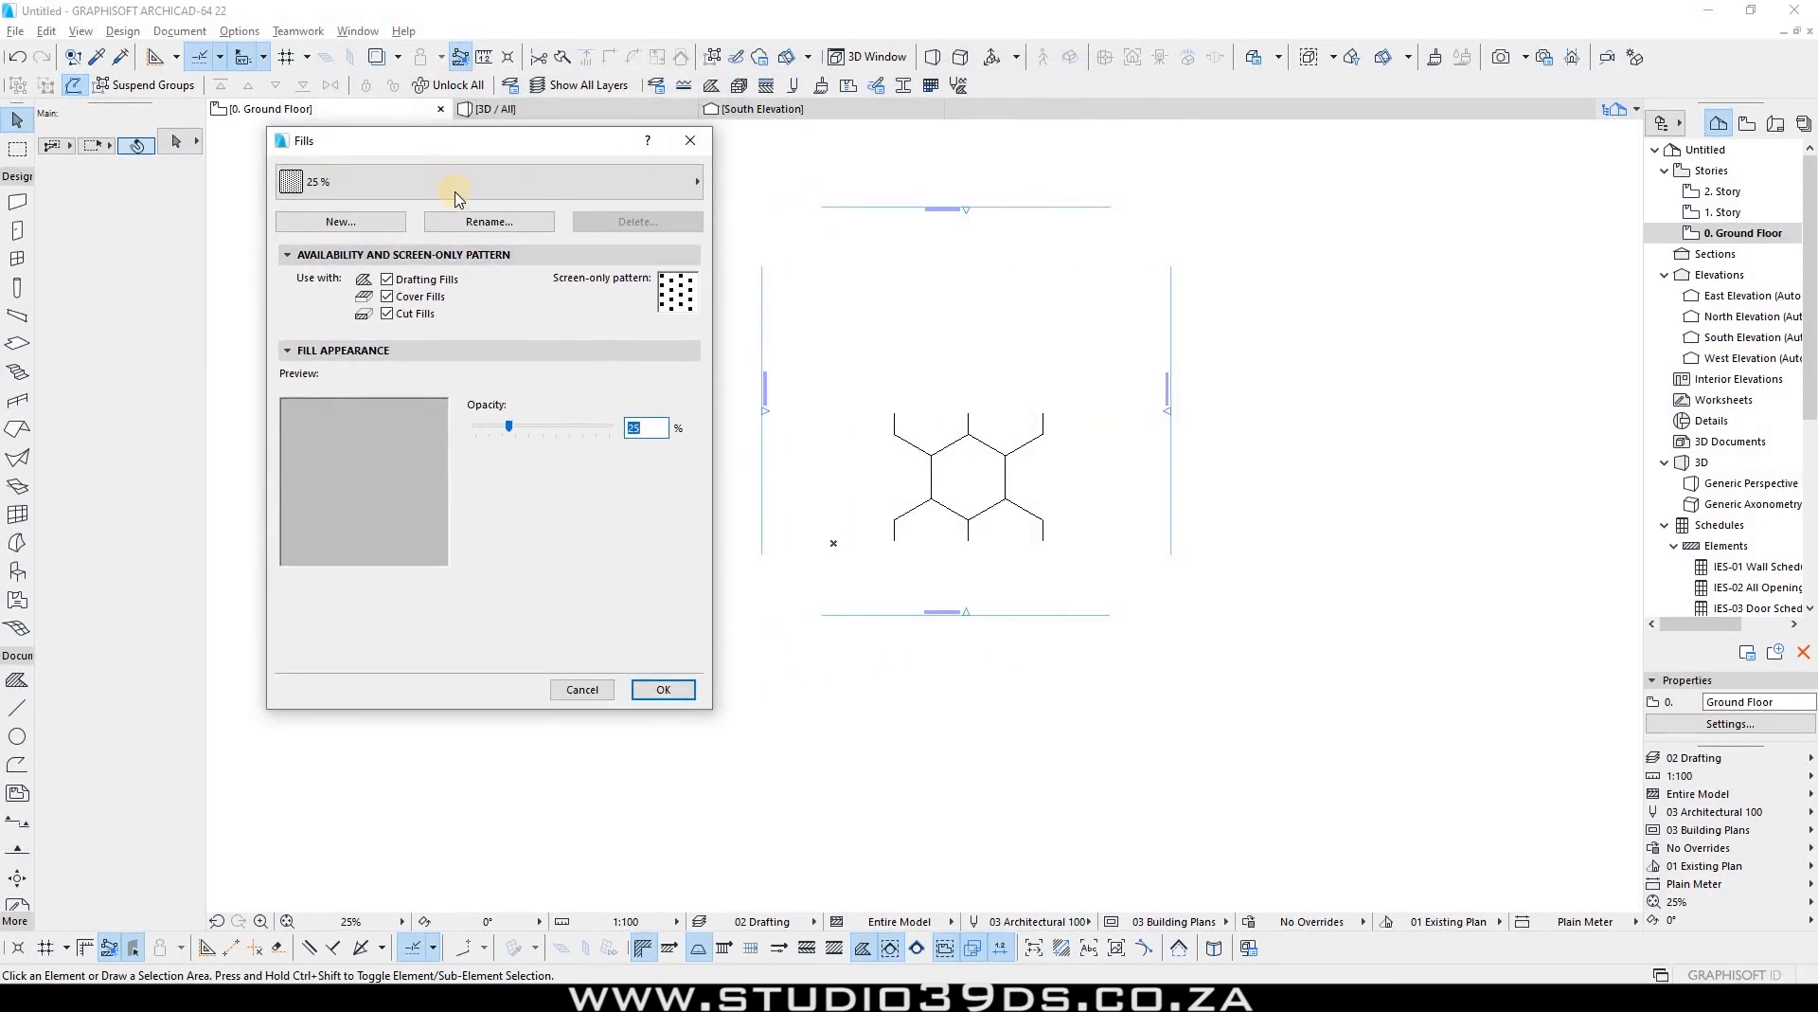
click(331, 186)
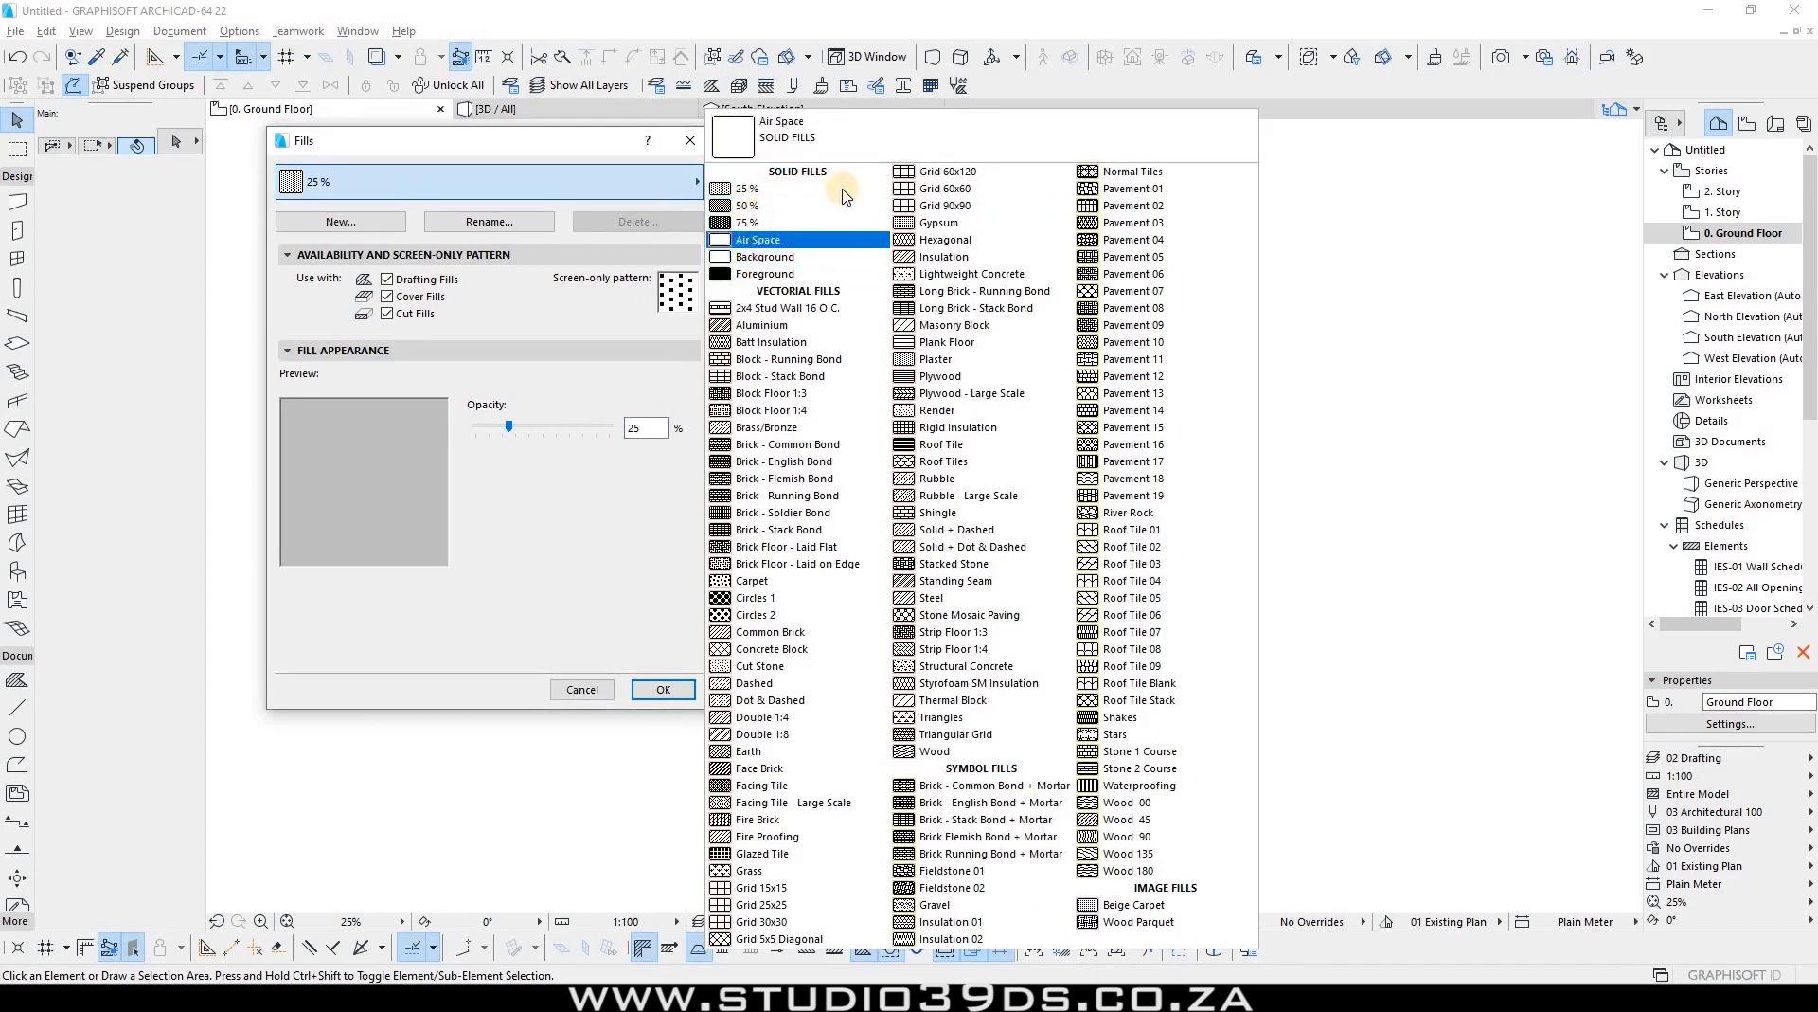
click(405, 293)
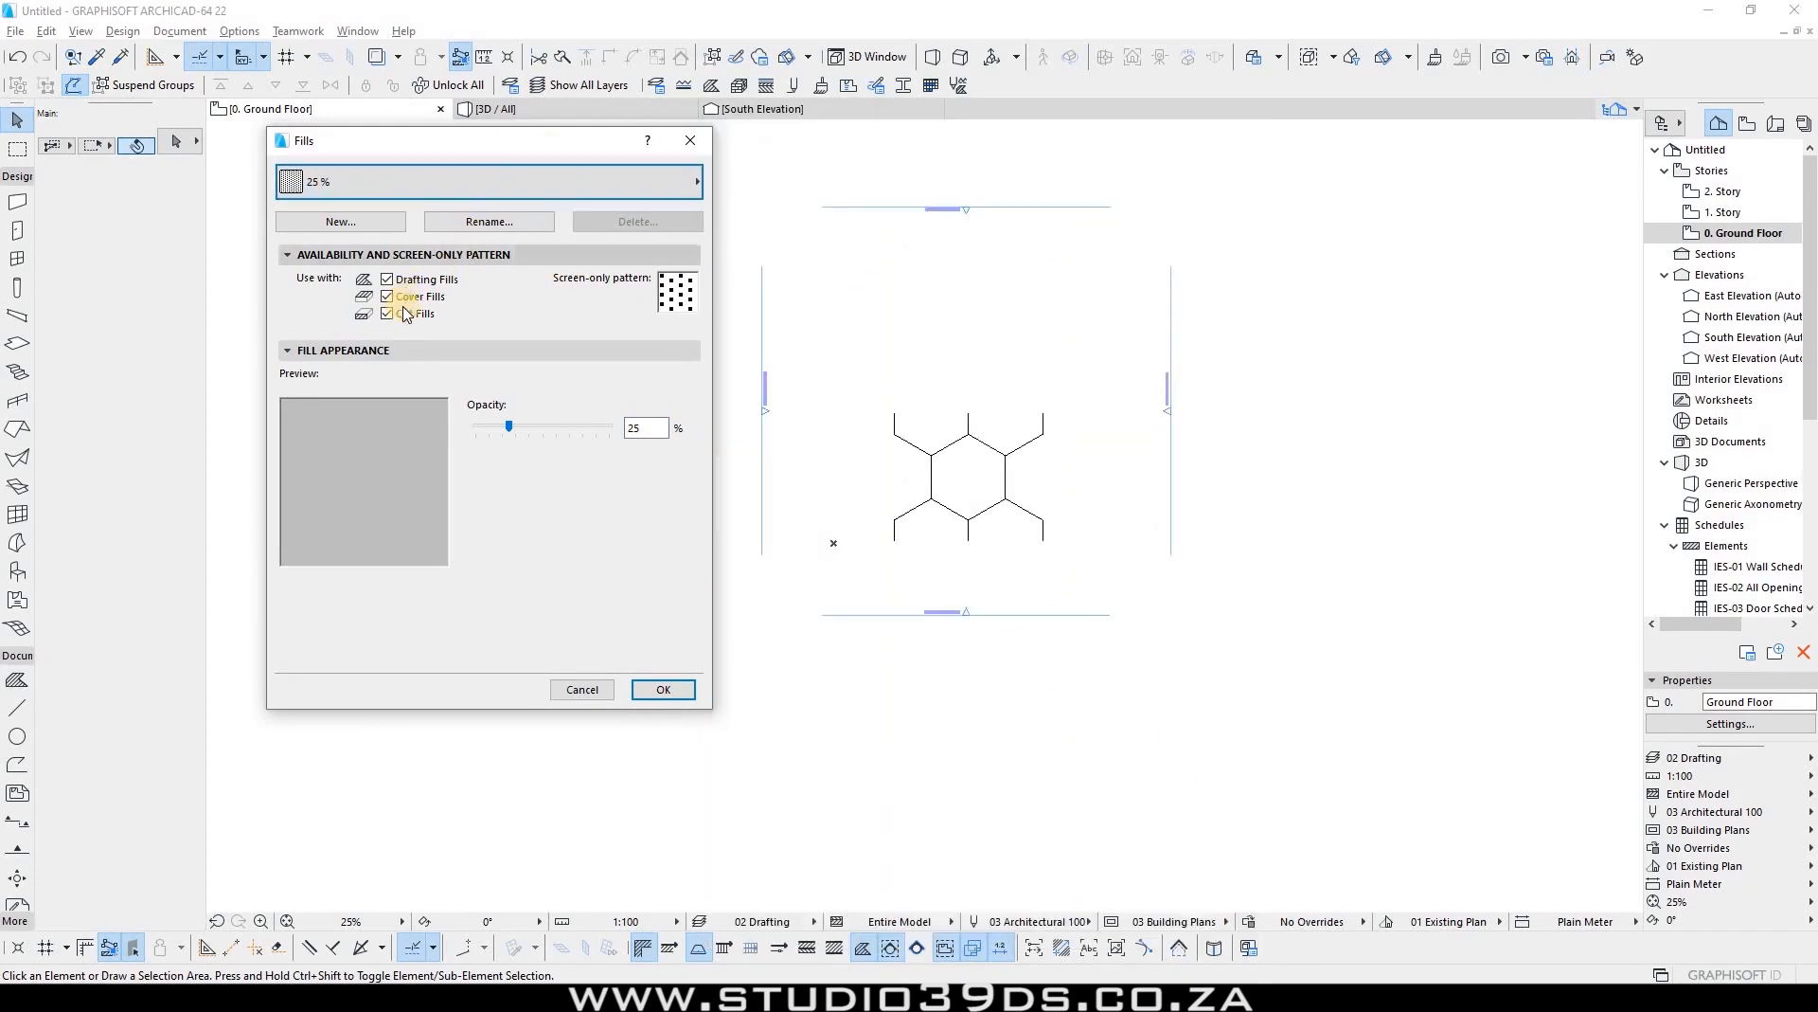
Step: Create a new solid fill named 90 % and set its opacity to 90%
click(361, 221)
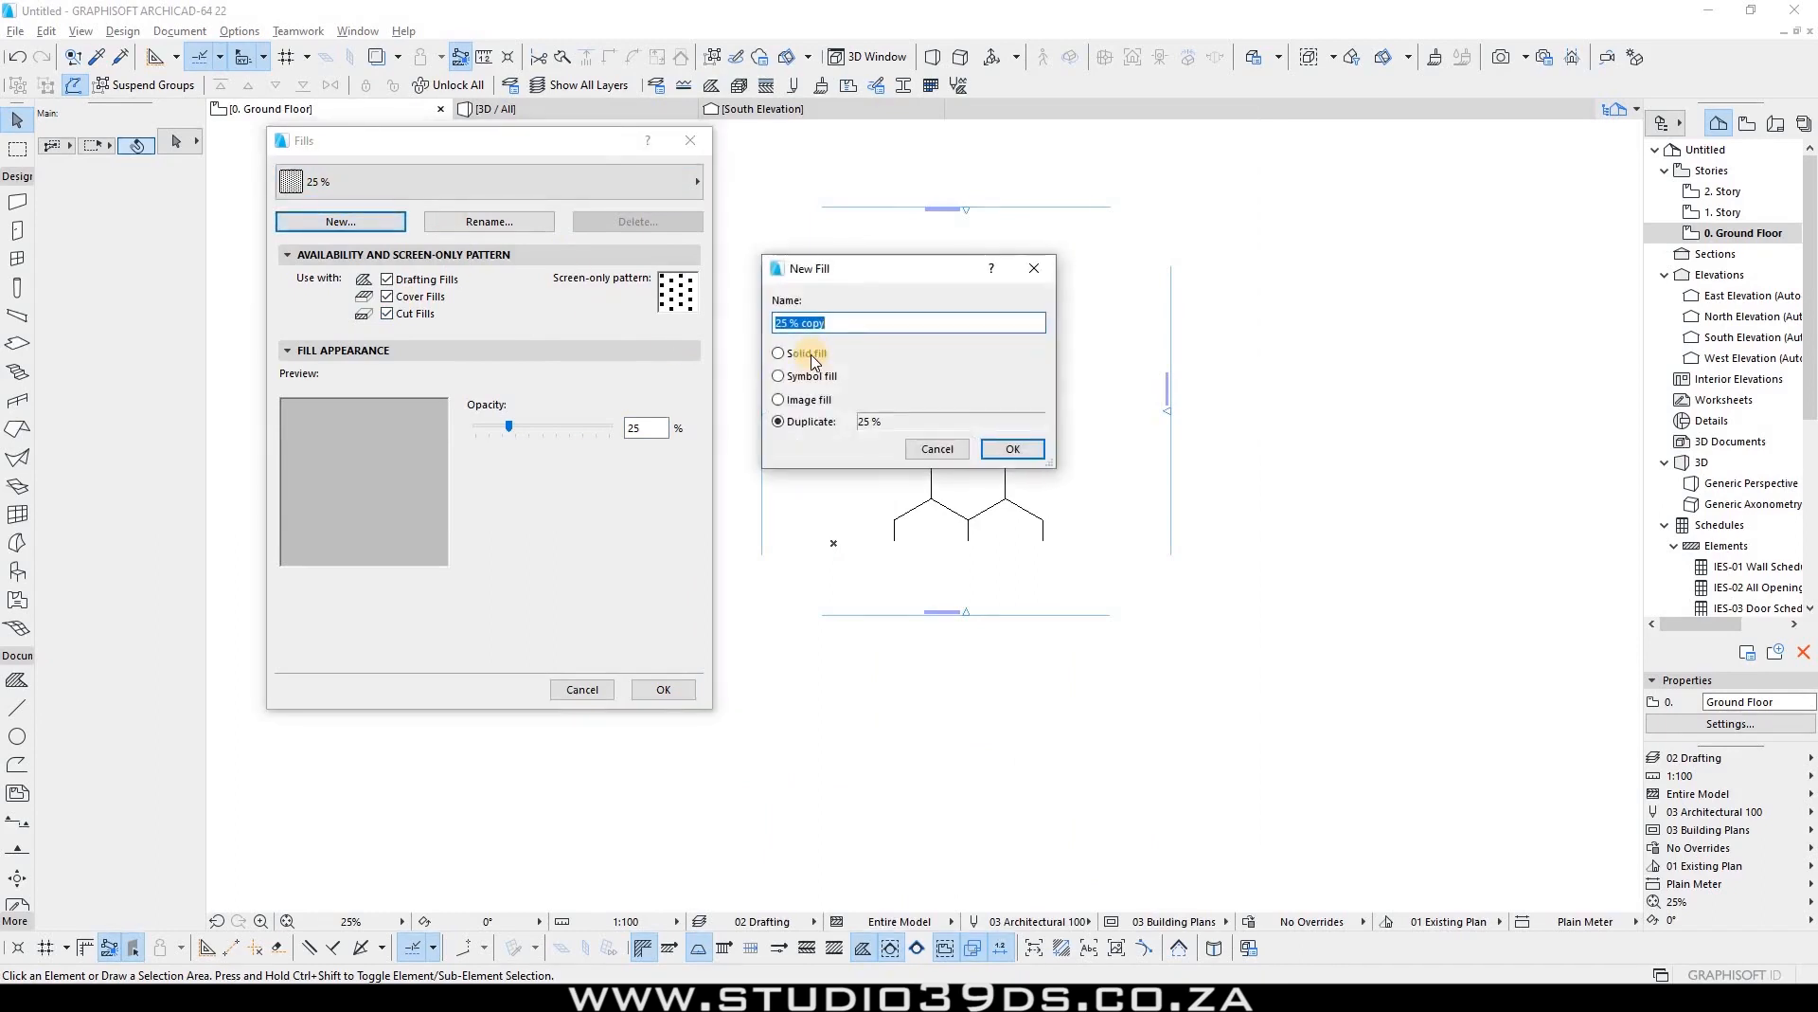
click(857, 324)
key(ctrl+a)
text(90%)
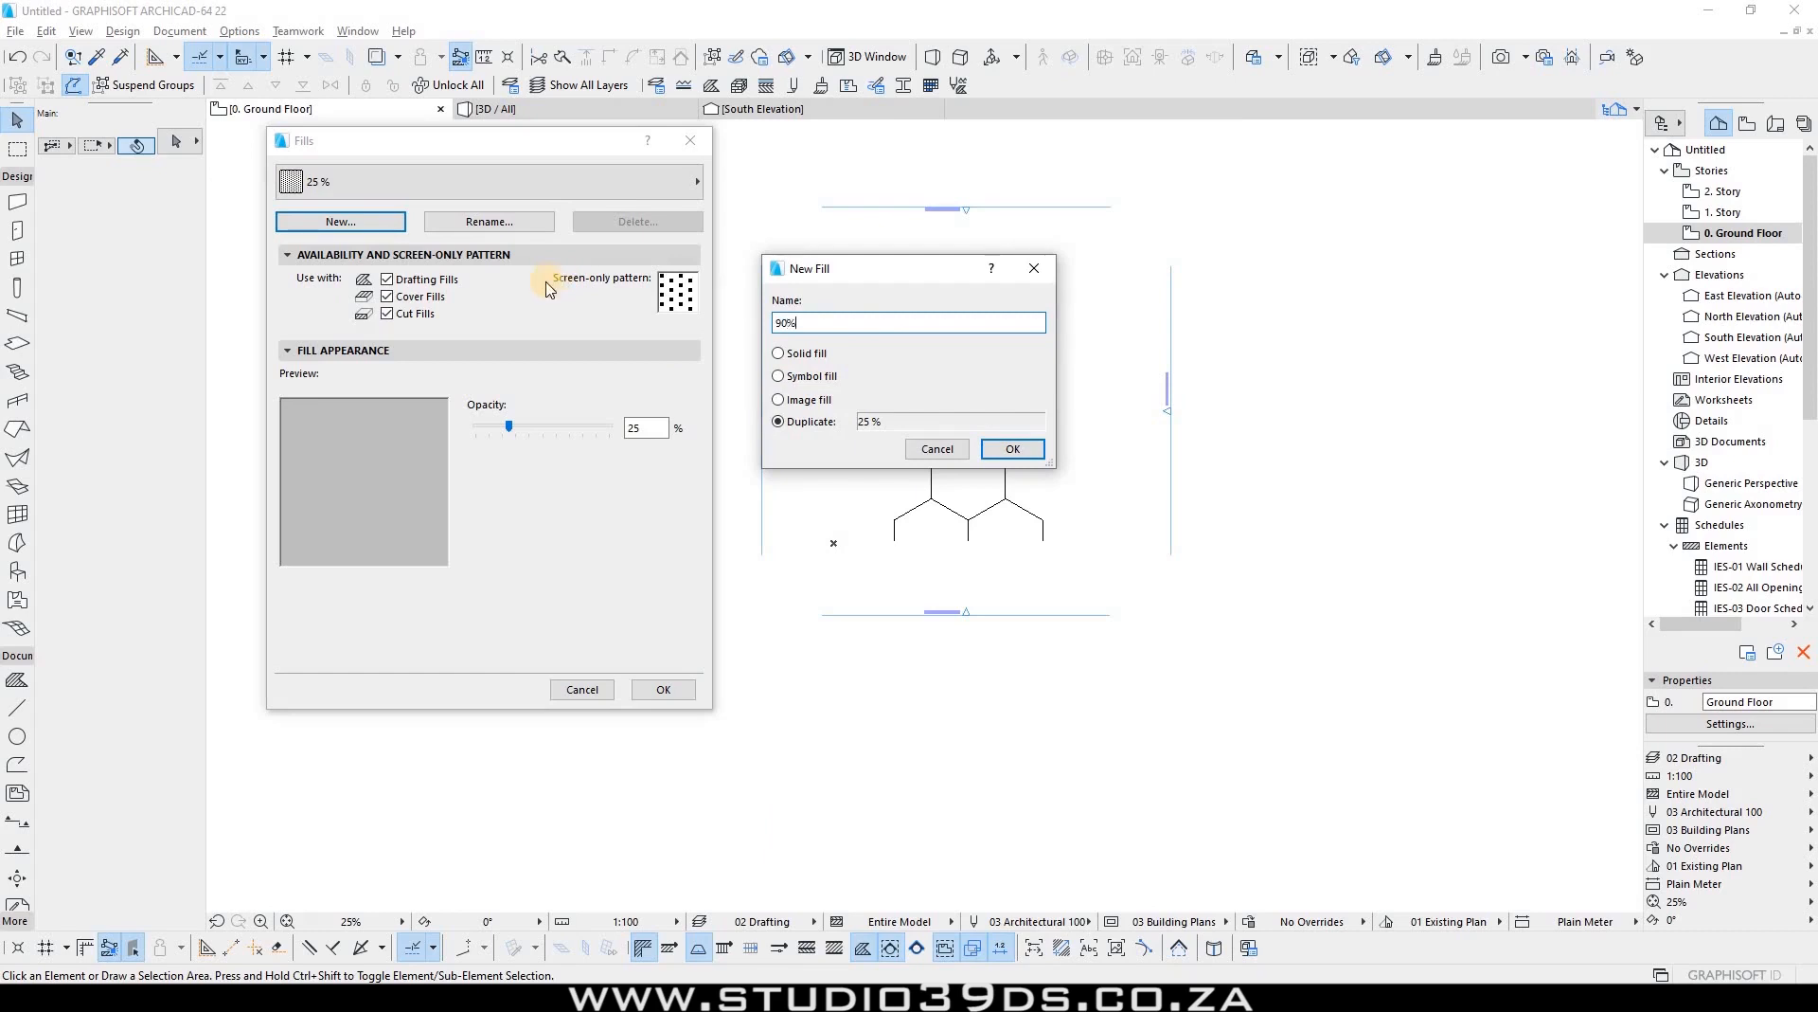
click(787, 323)
click(780, 353)
click(1012, 449)
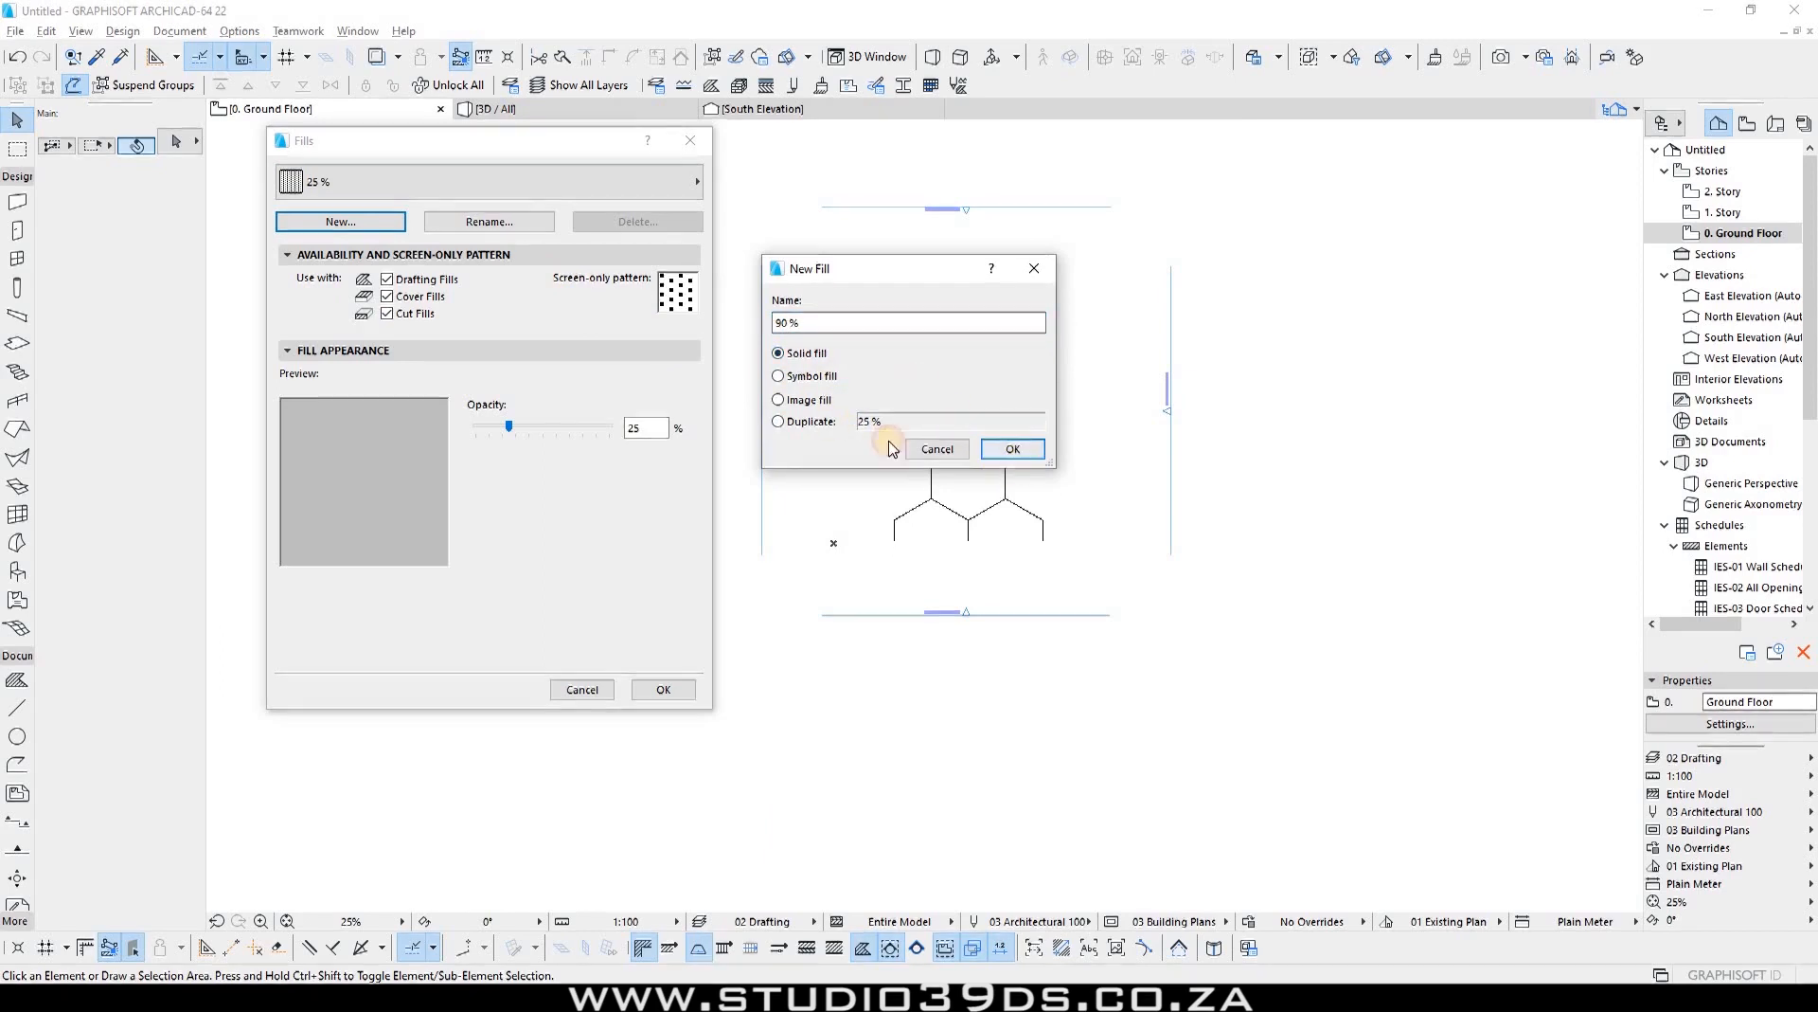
drag(660, 428, 569, 415)
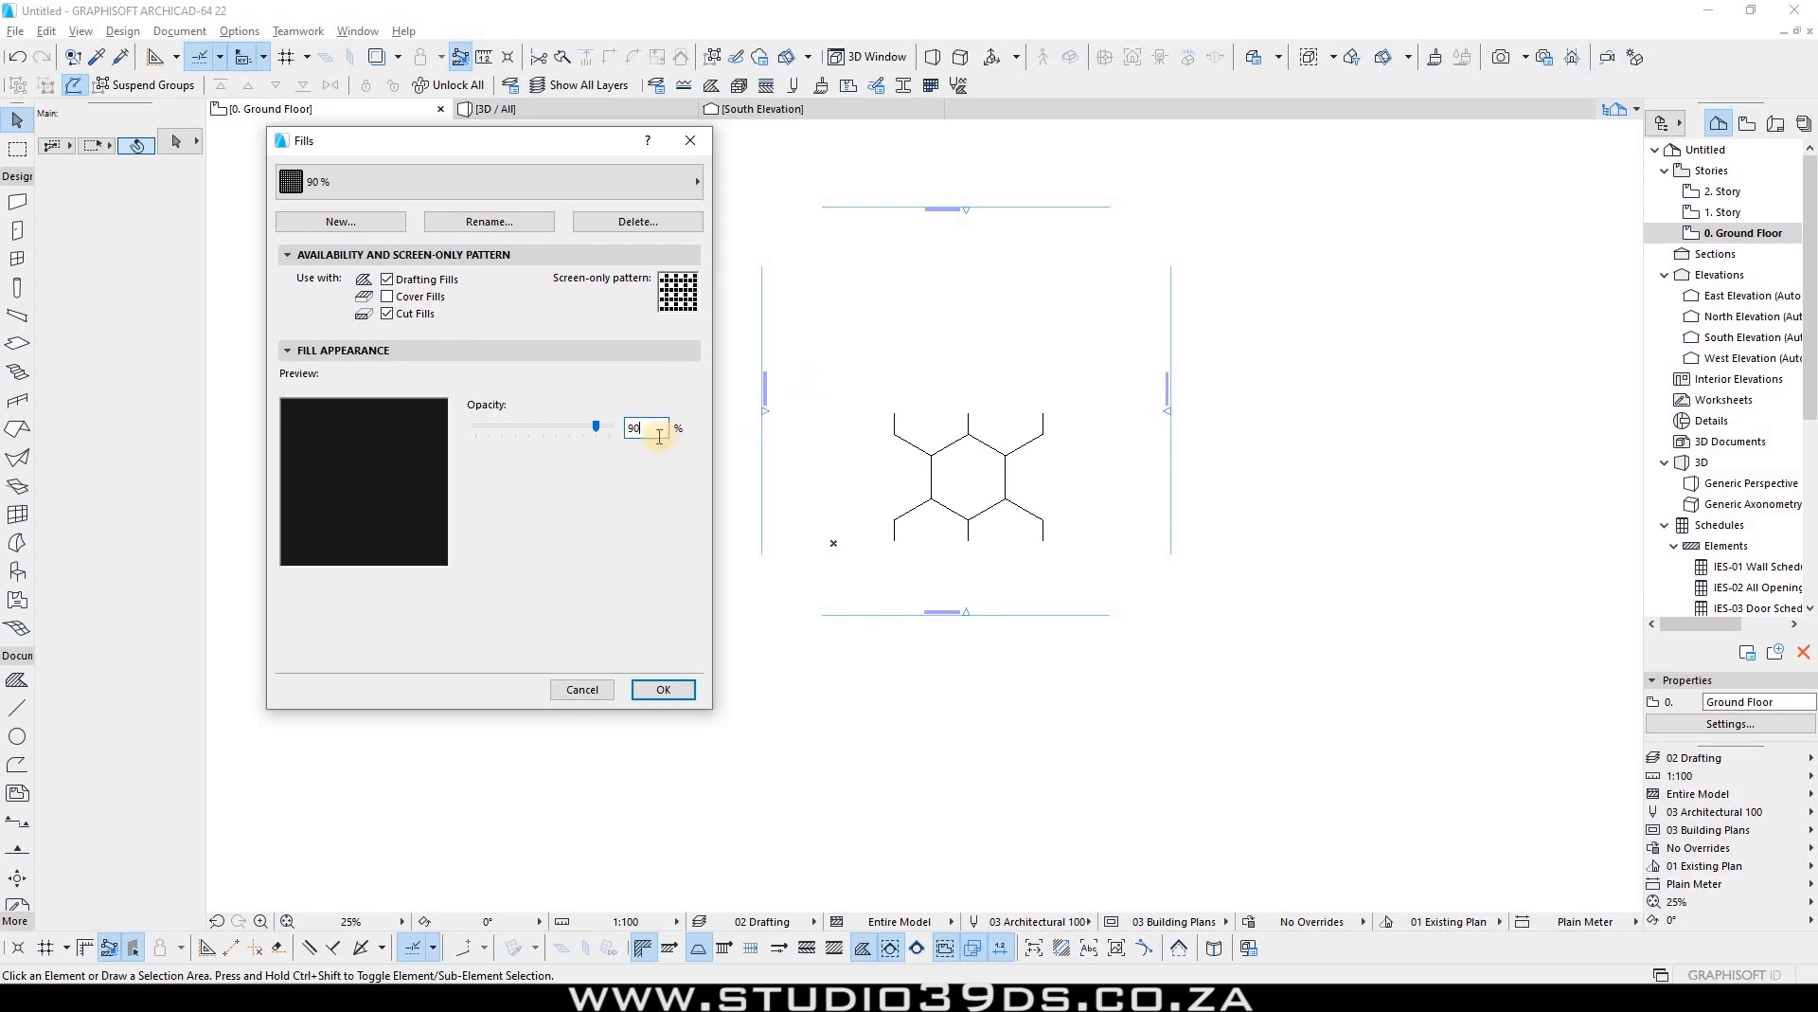
Step: Try 50% opacity on the 90 % fill and compare its appearance in the fill list
drag(652, 428, 550, 411)
text(50)
click(676, 297)
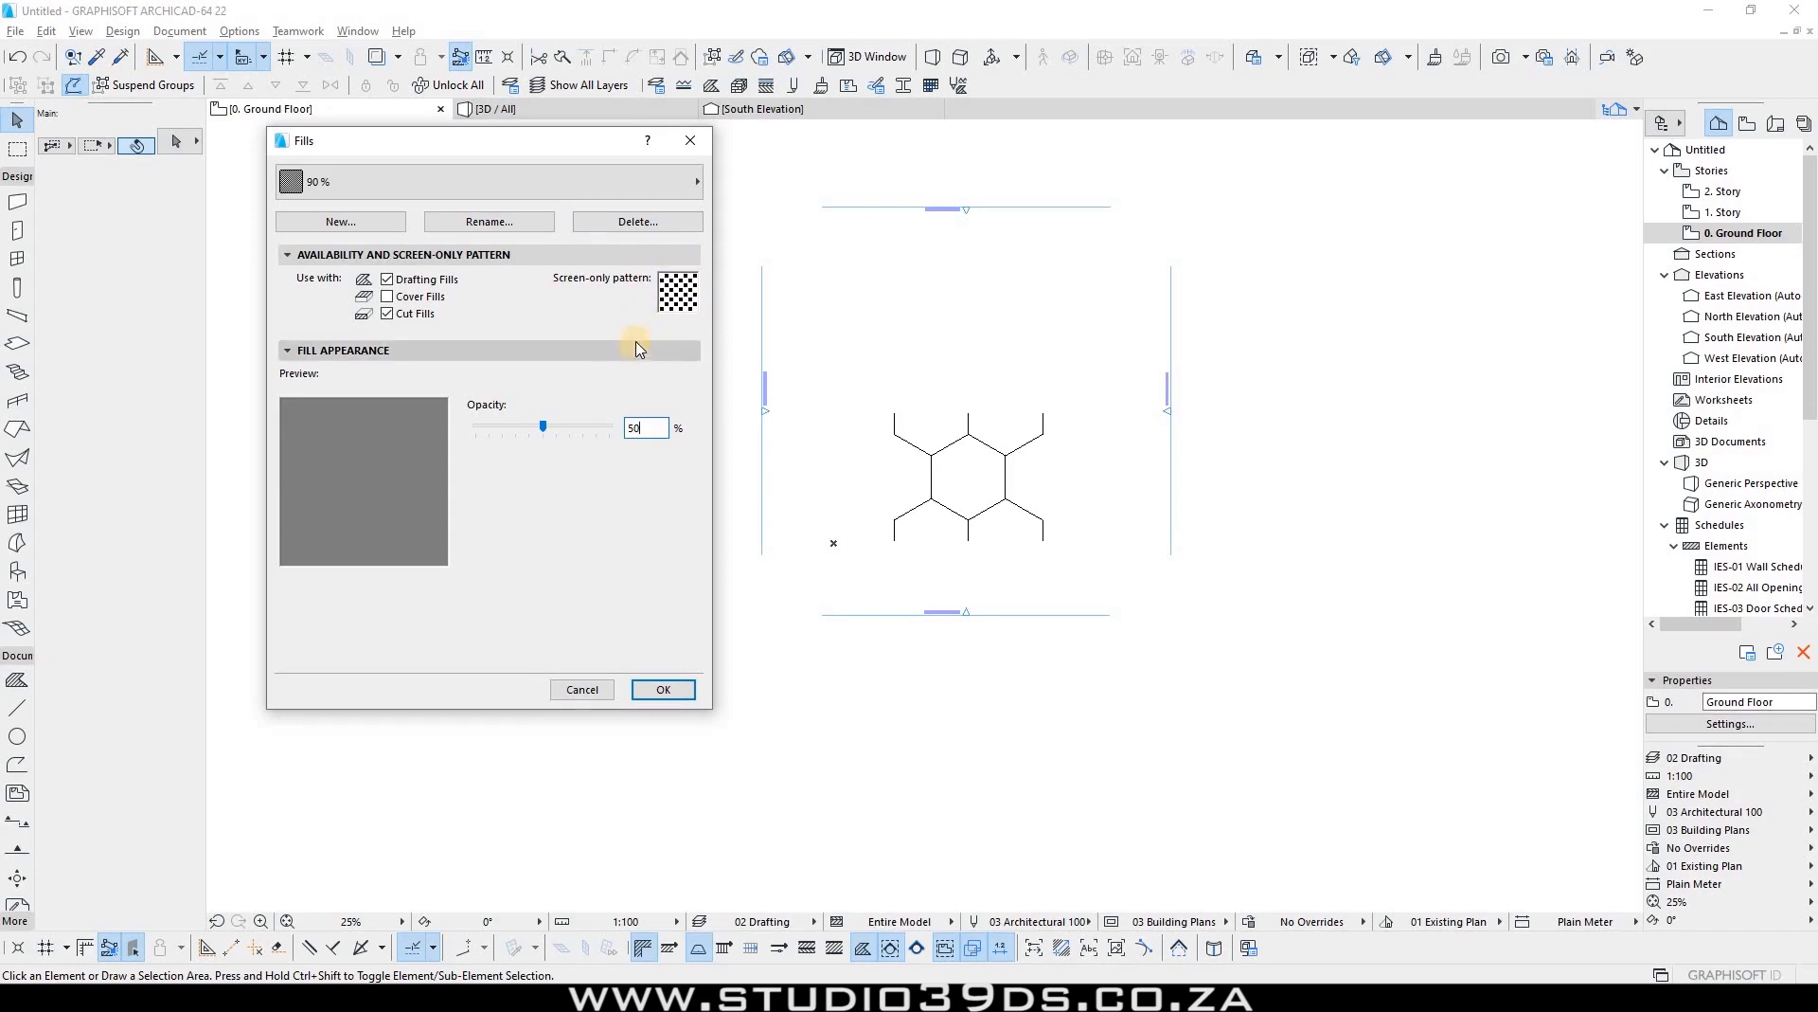
click(630, 189)
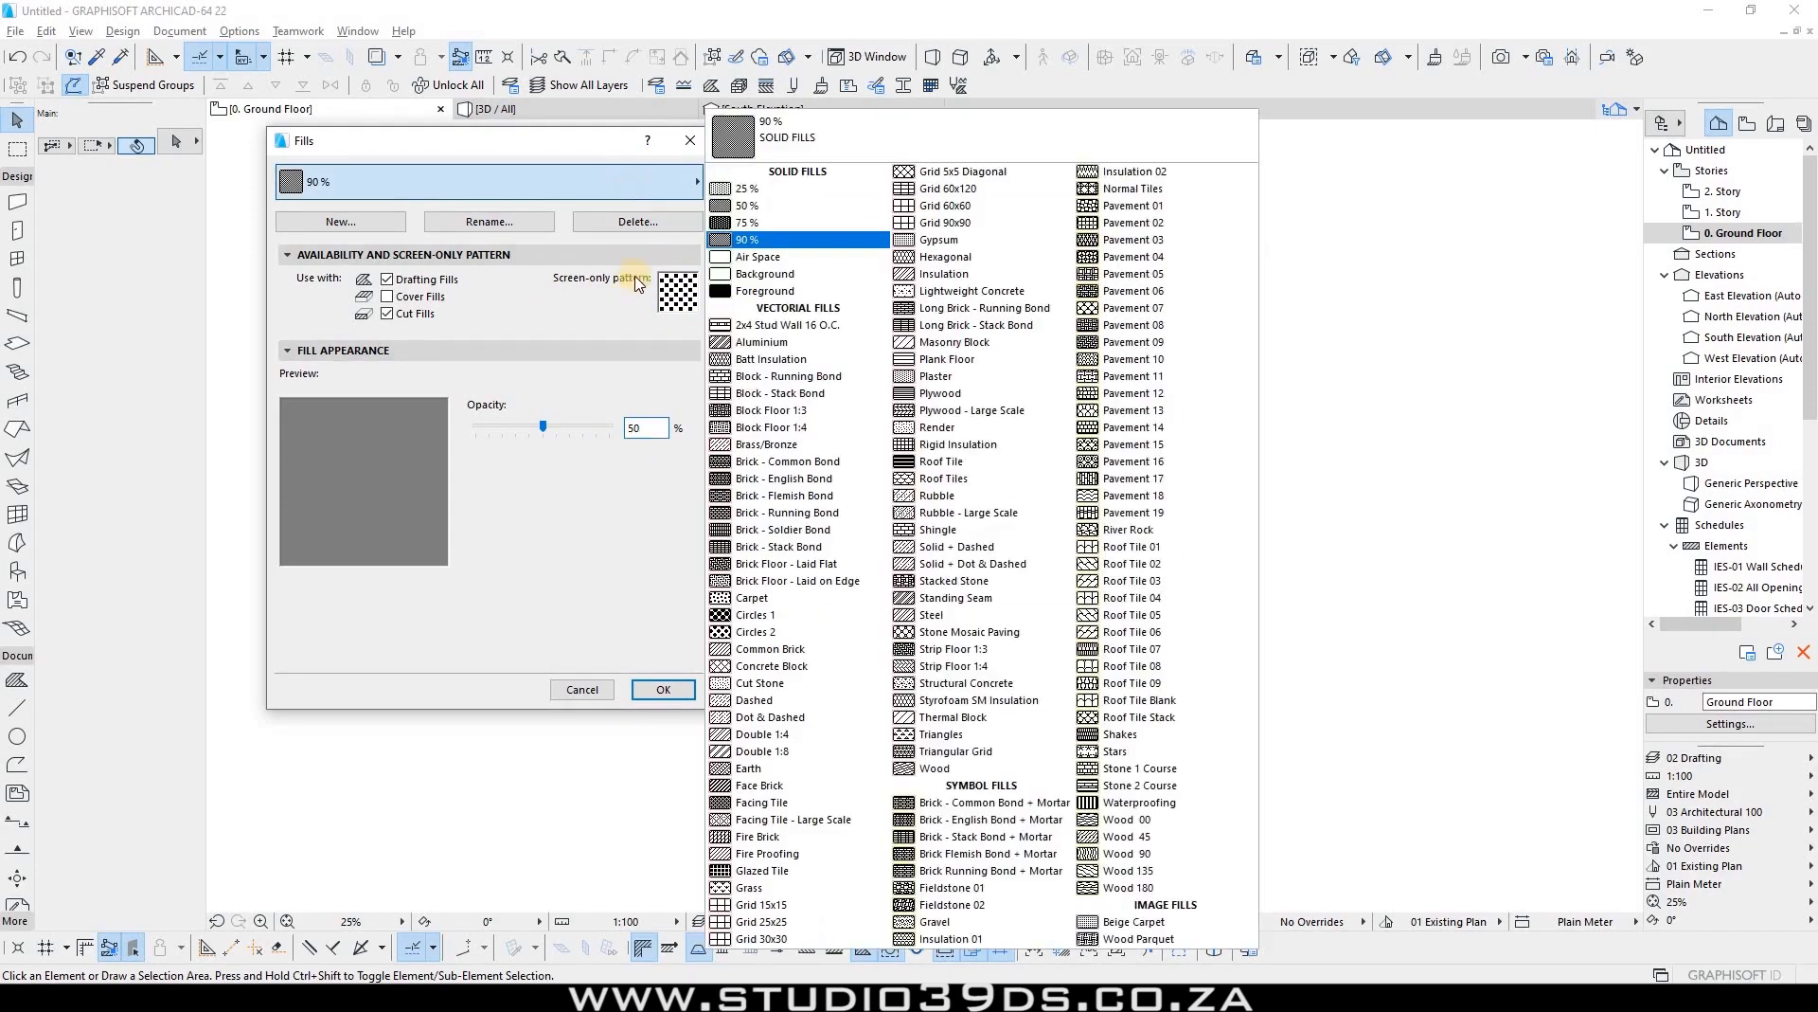
click(592, 284)
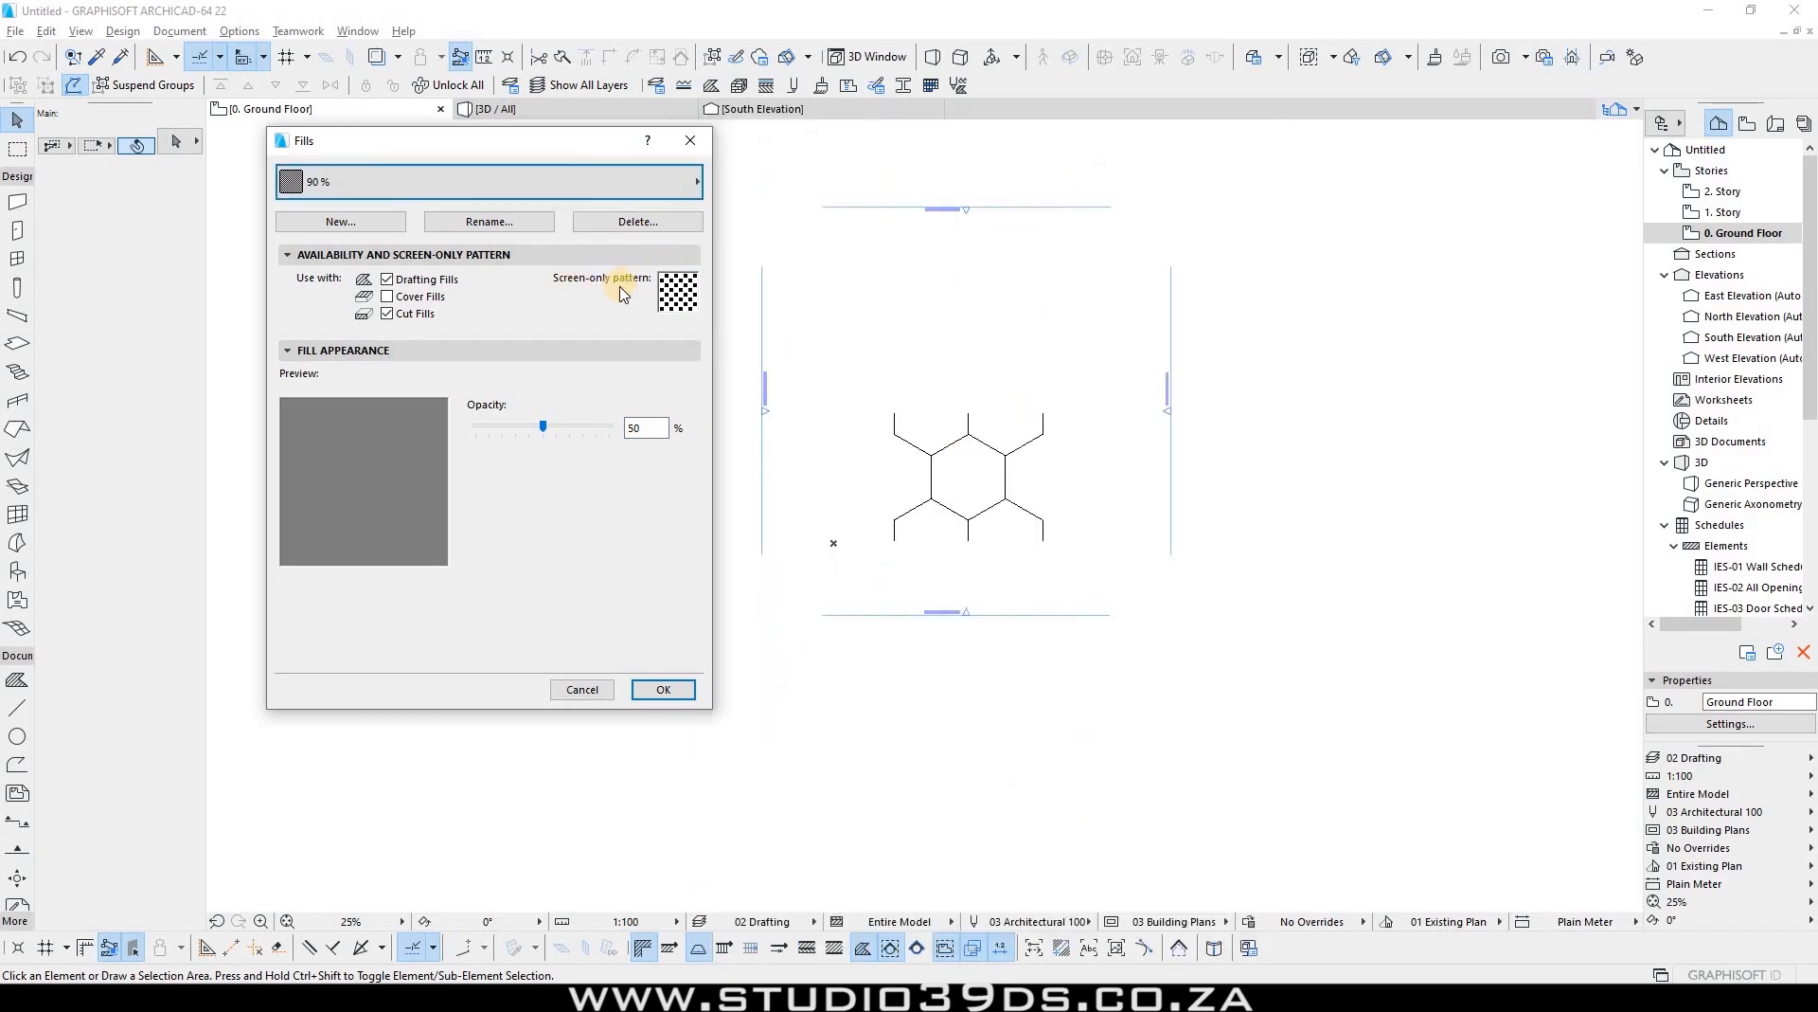
click(690, 182)
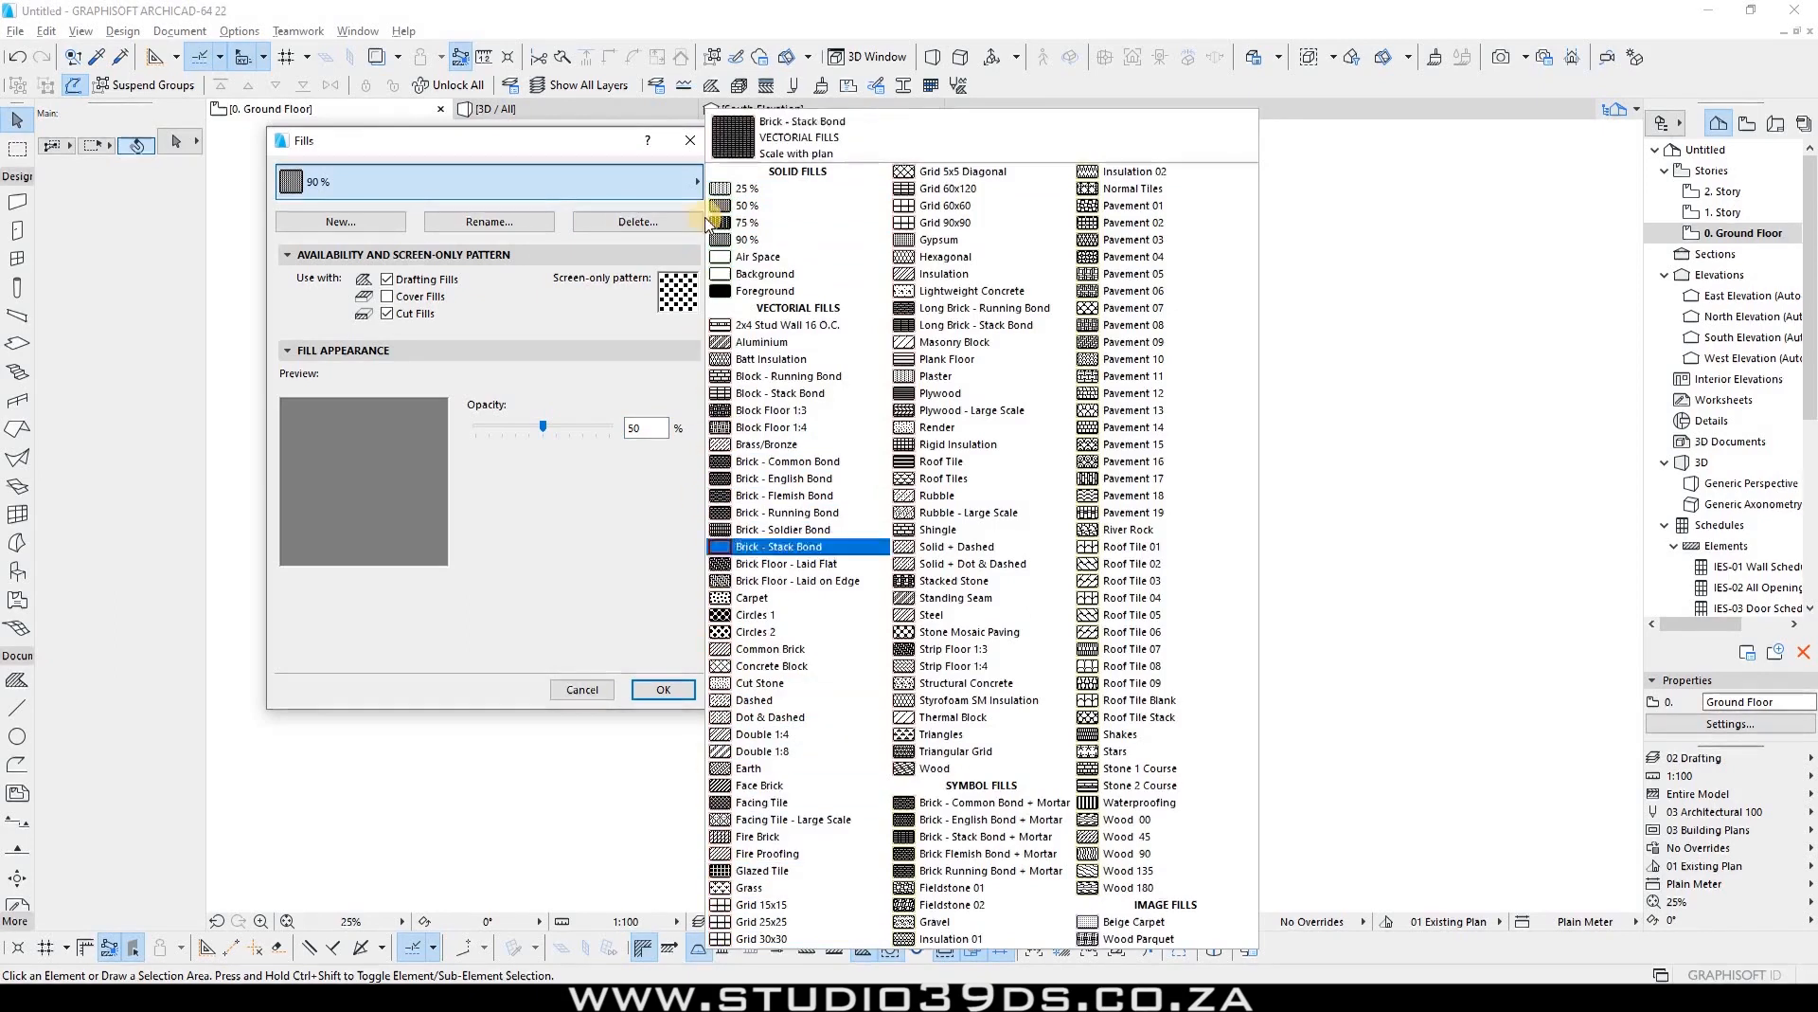
Step: Set the 90 % fill's opacity to 90%, toggle its availability for cut fills, and save the fill settings
click(644, 425)
text(90)
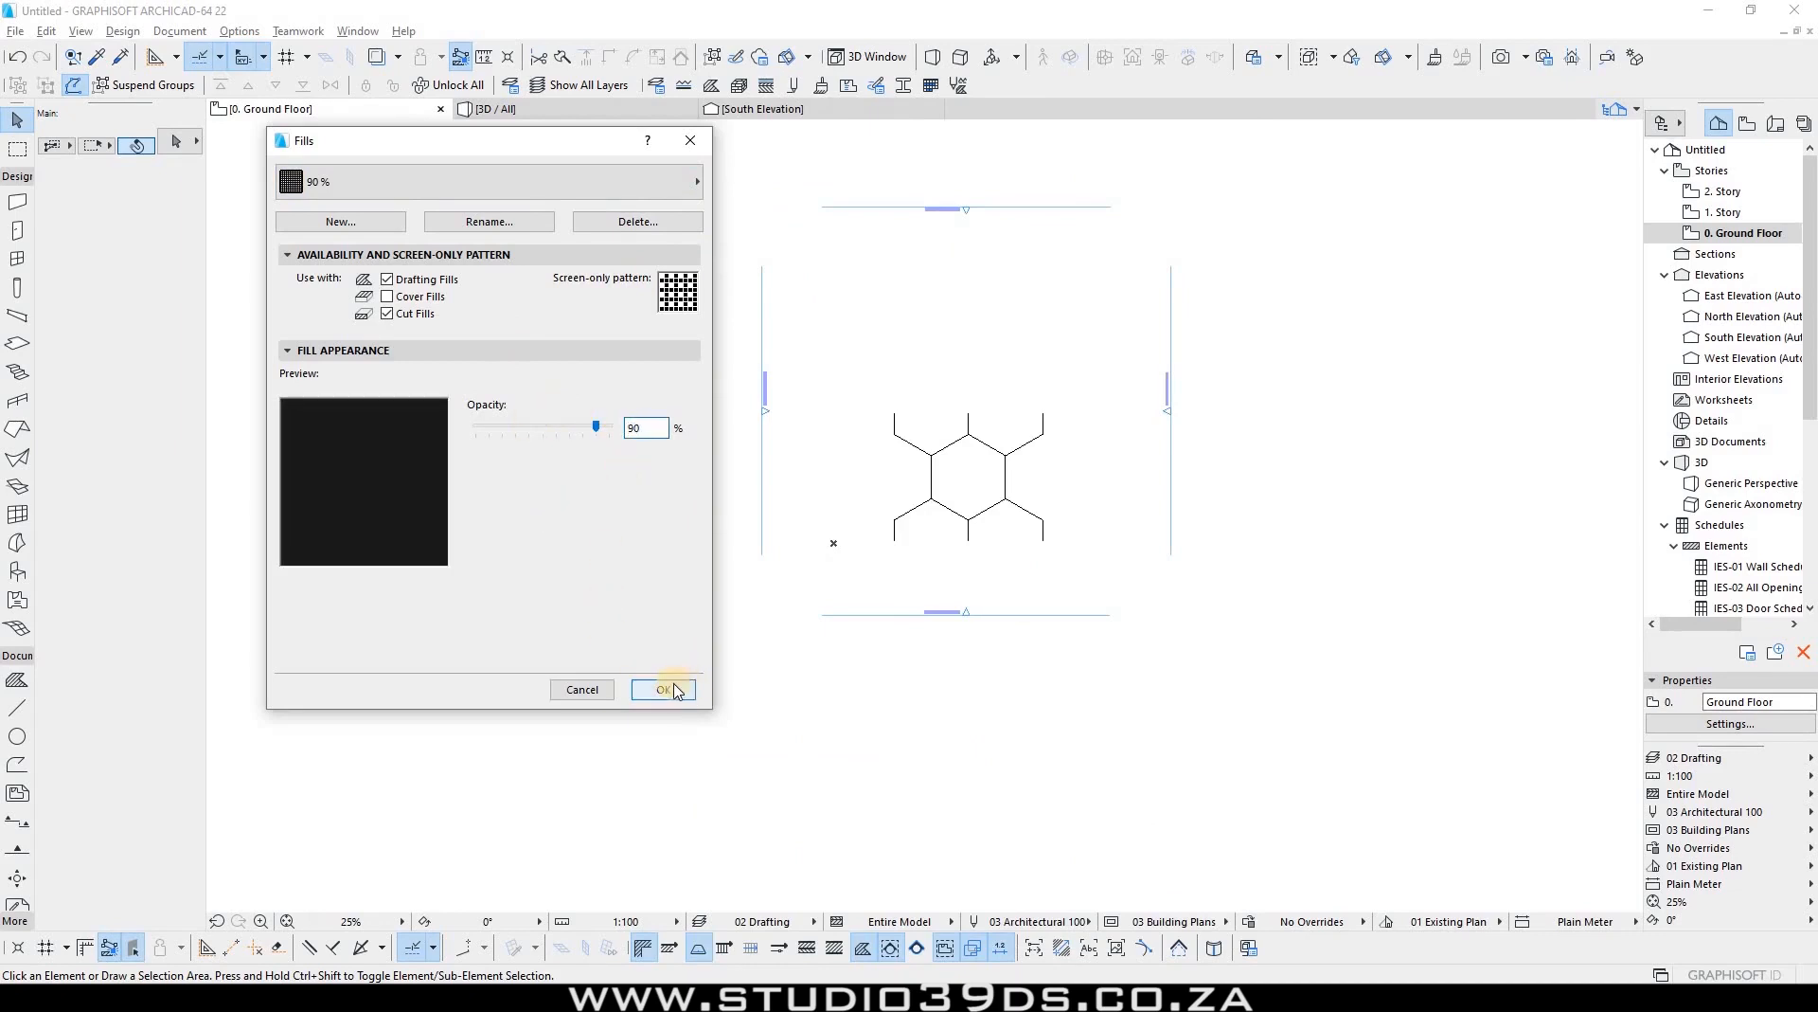
click(387, 313)
click(678, 689)
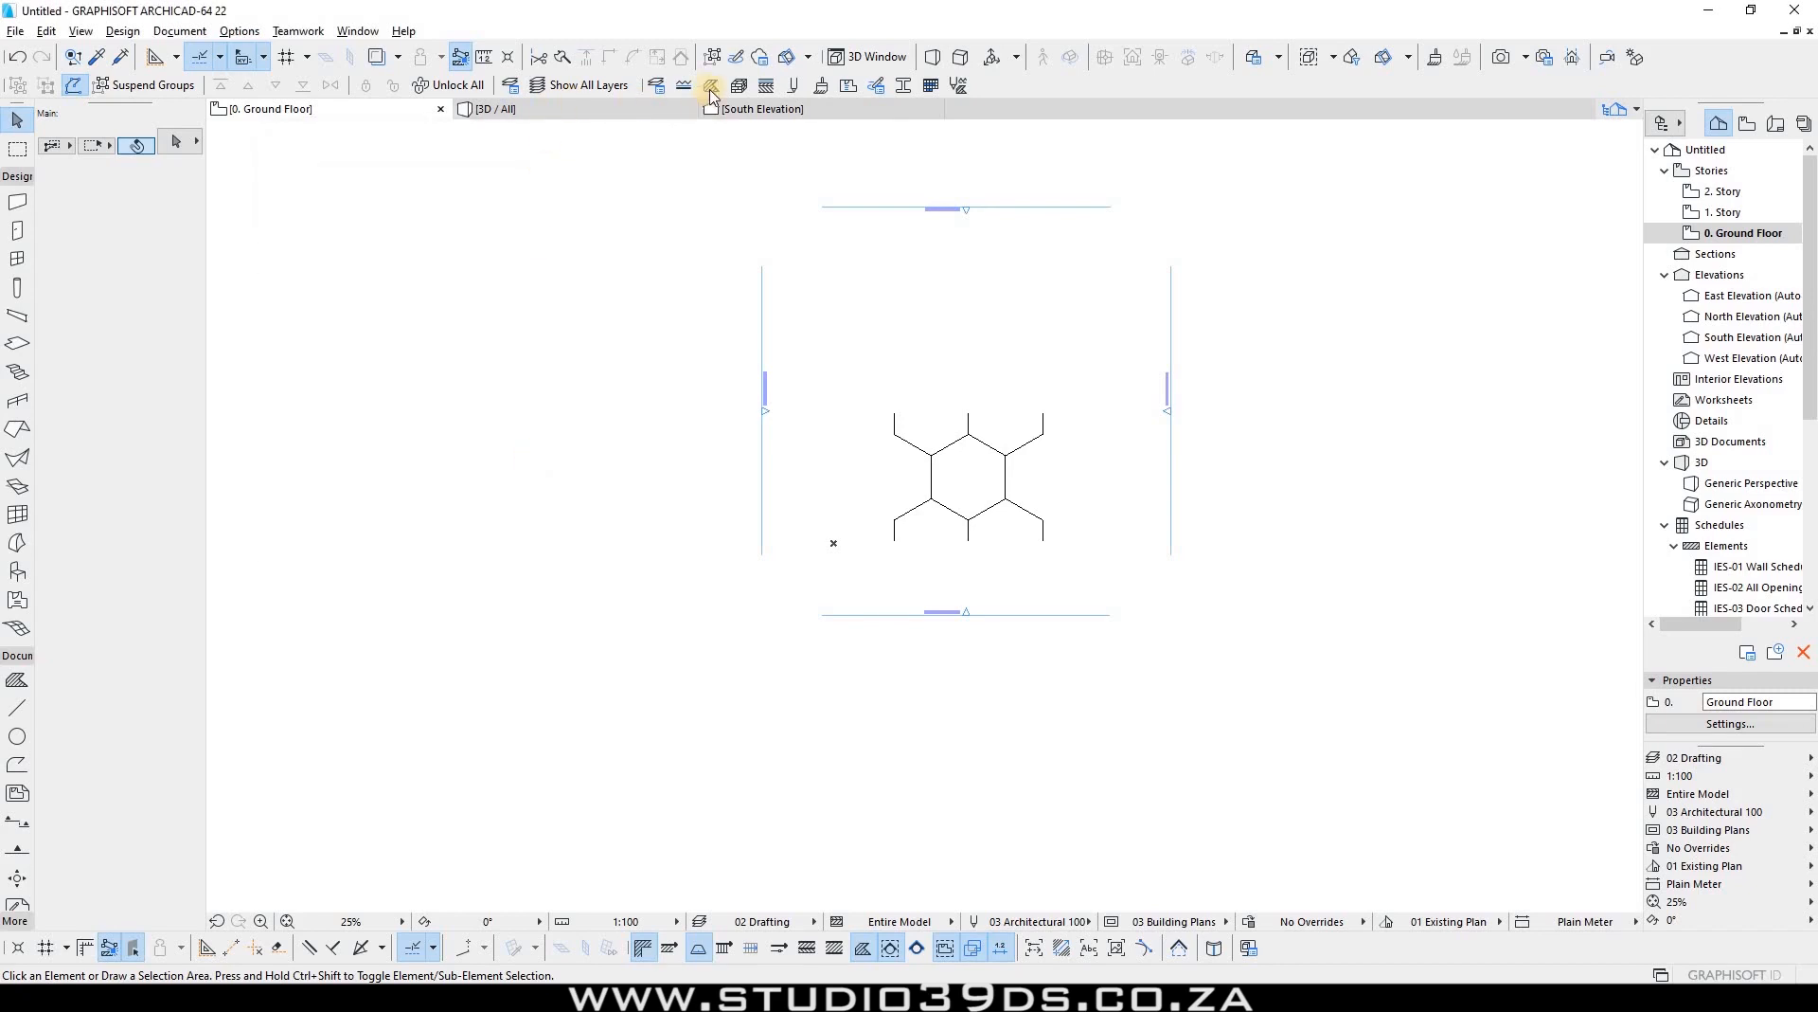
Step: Open the Block Floor 1:4 vectorial fill in the fill settings and examine its pattern preview at several zoom levels
click(710, 86)
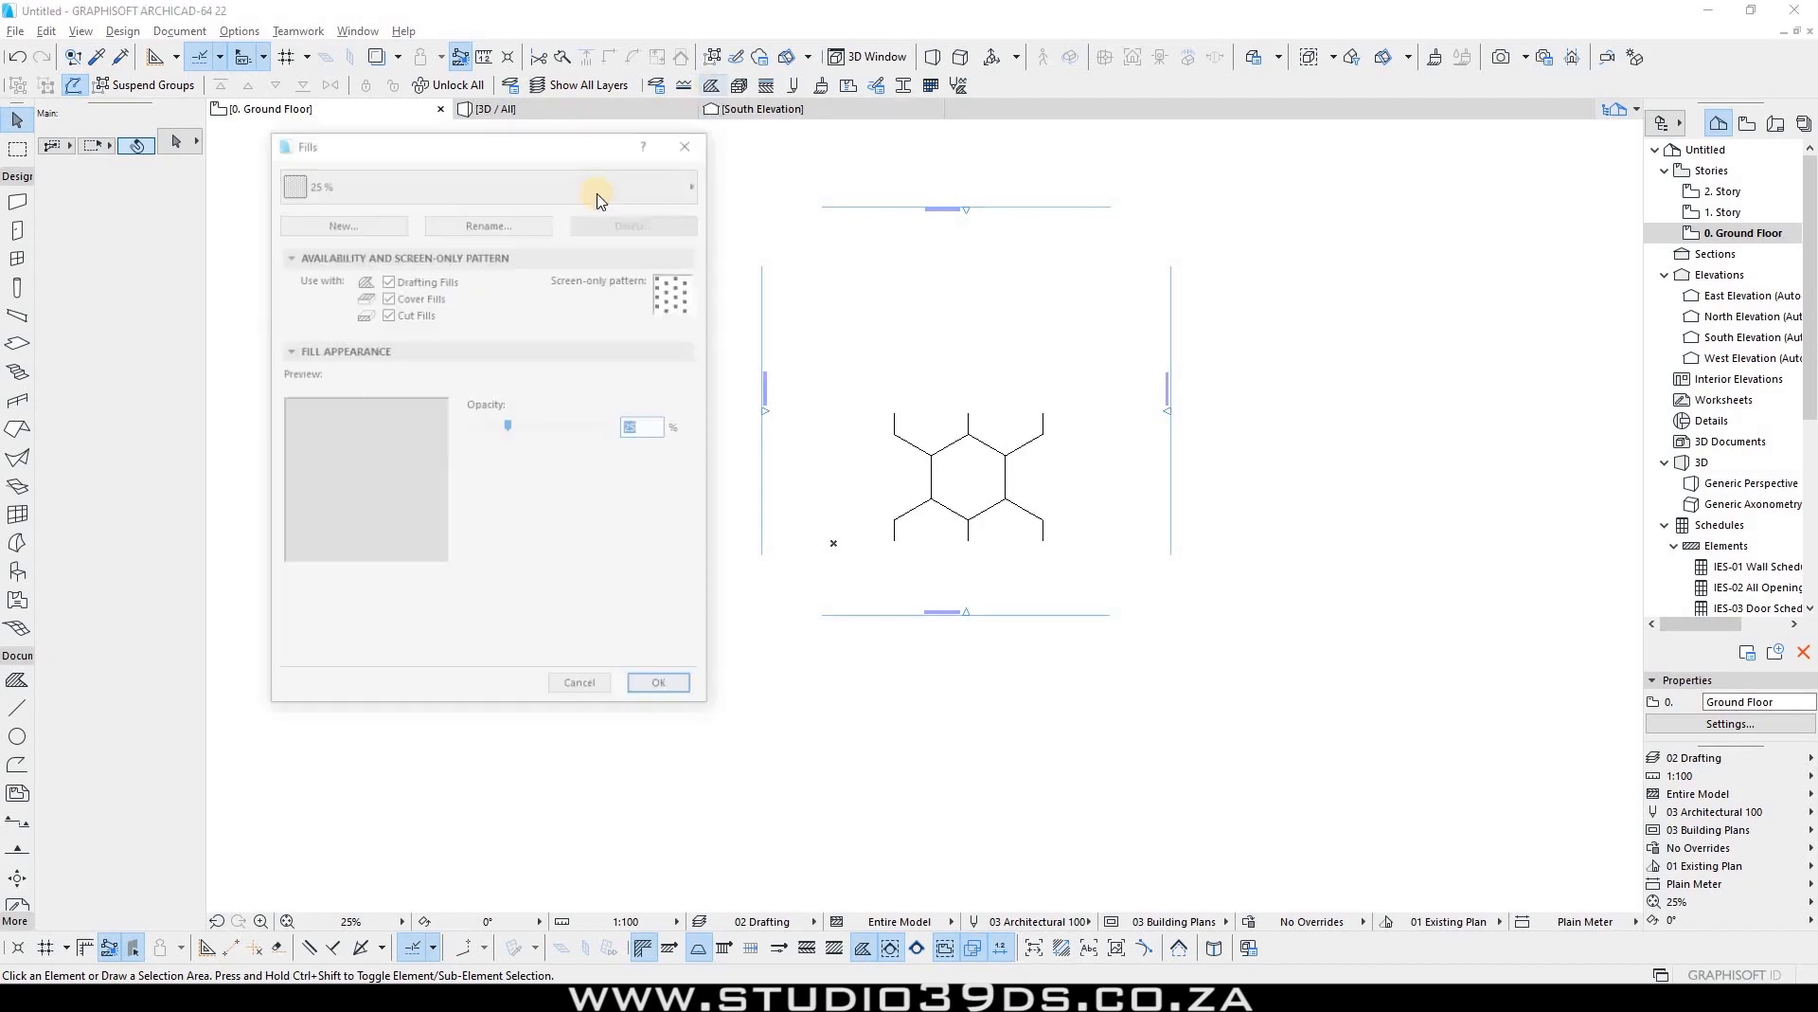
click(382, 187)
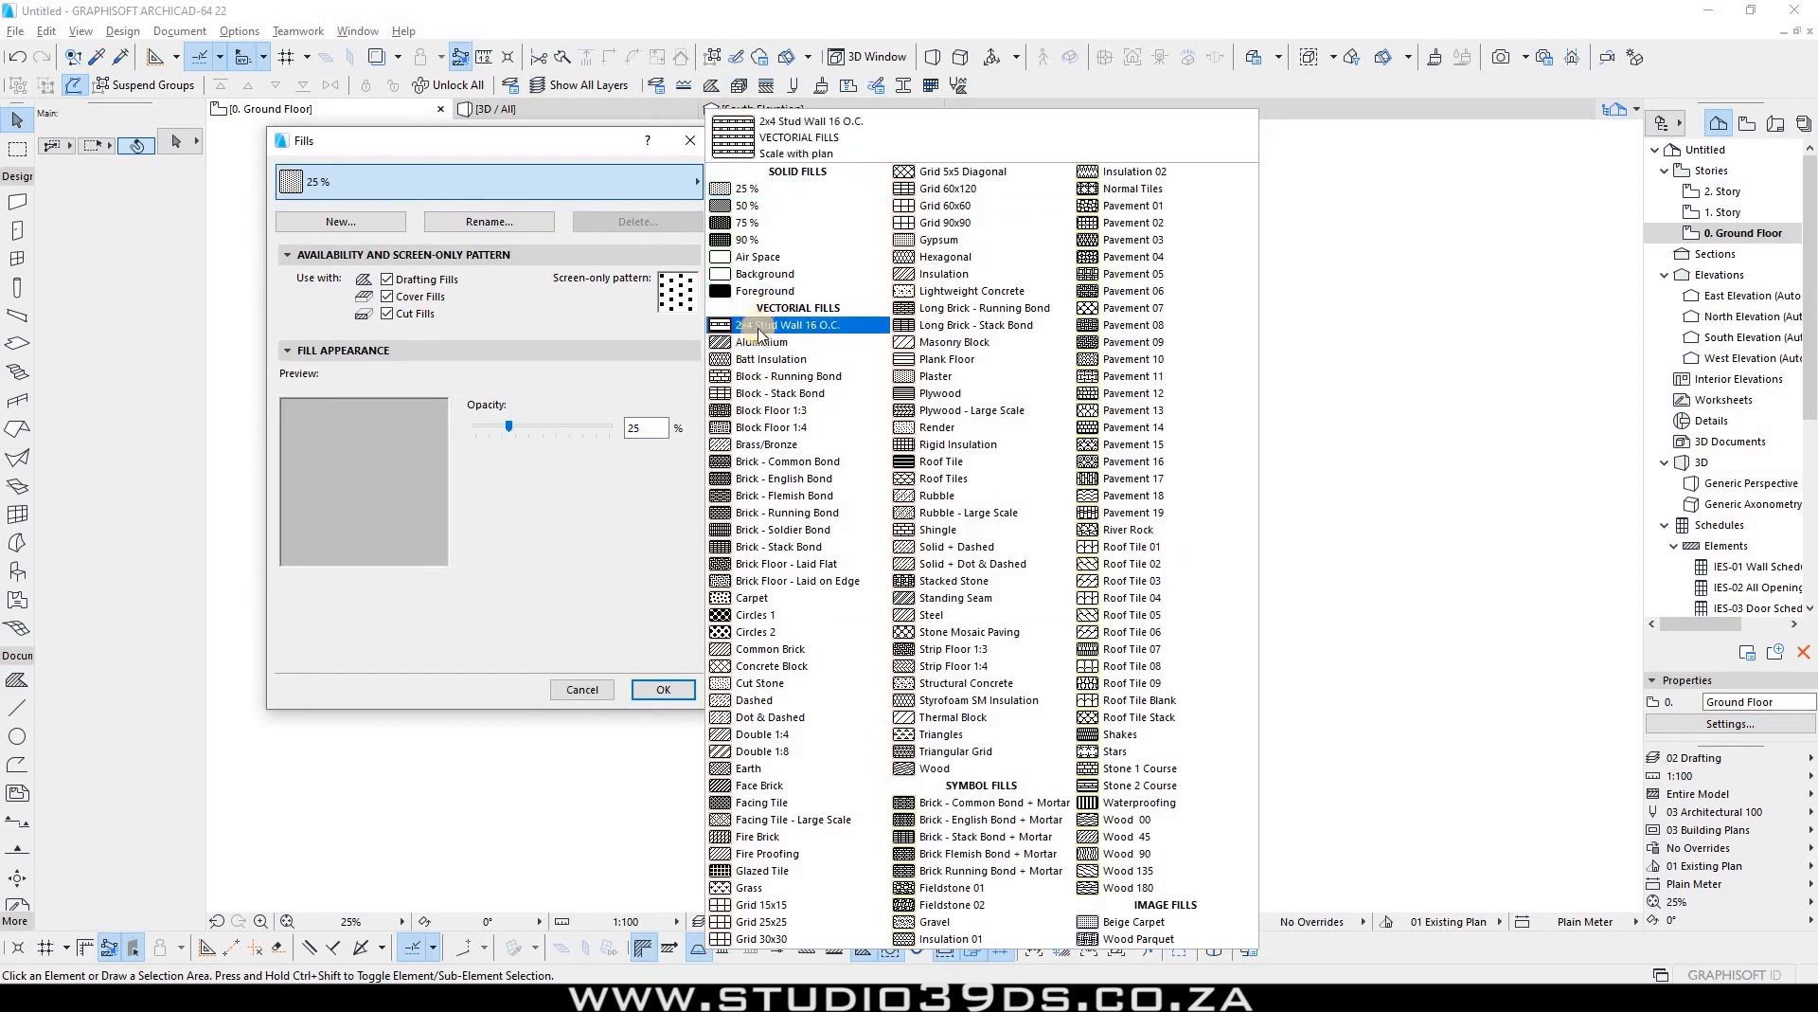
click(767, 427)
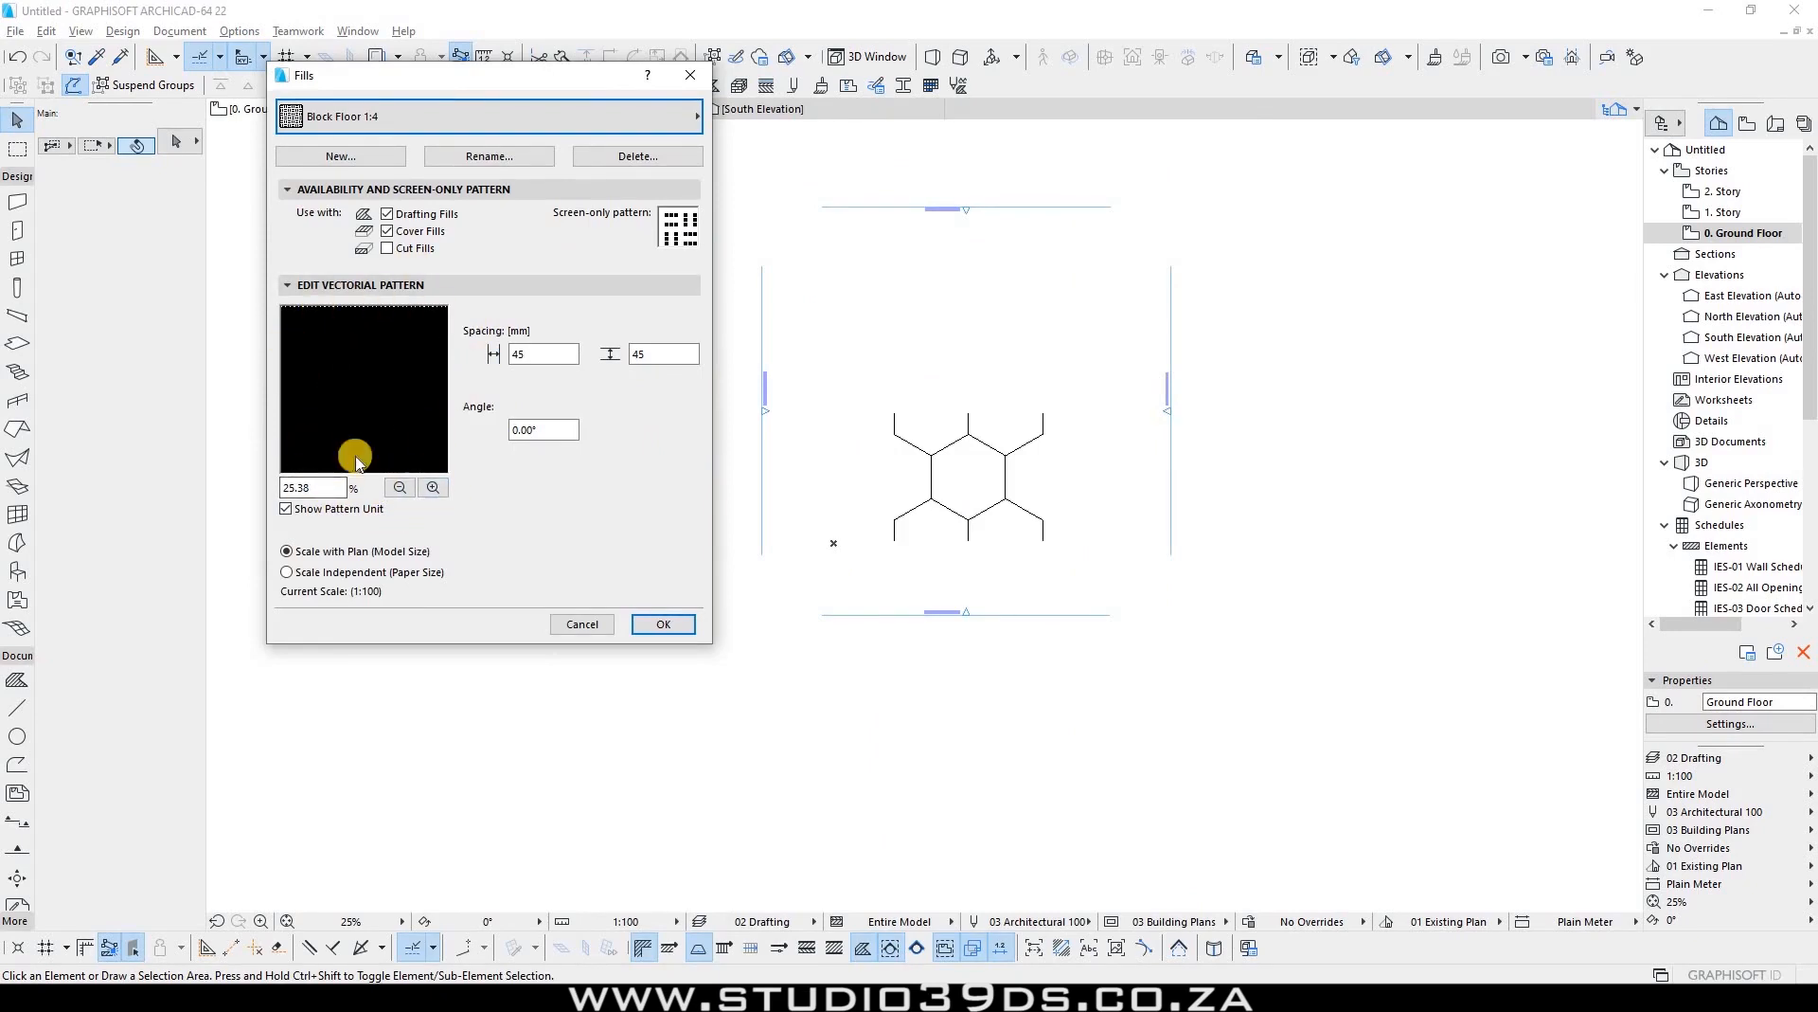
click(401, 489)
click(402, 492)
click(435, 492)
click(435, 491)
click(434, 492)
click(435, 489)
click(435, 489)
click(434, 488)
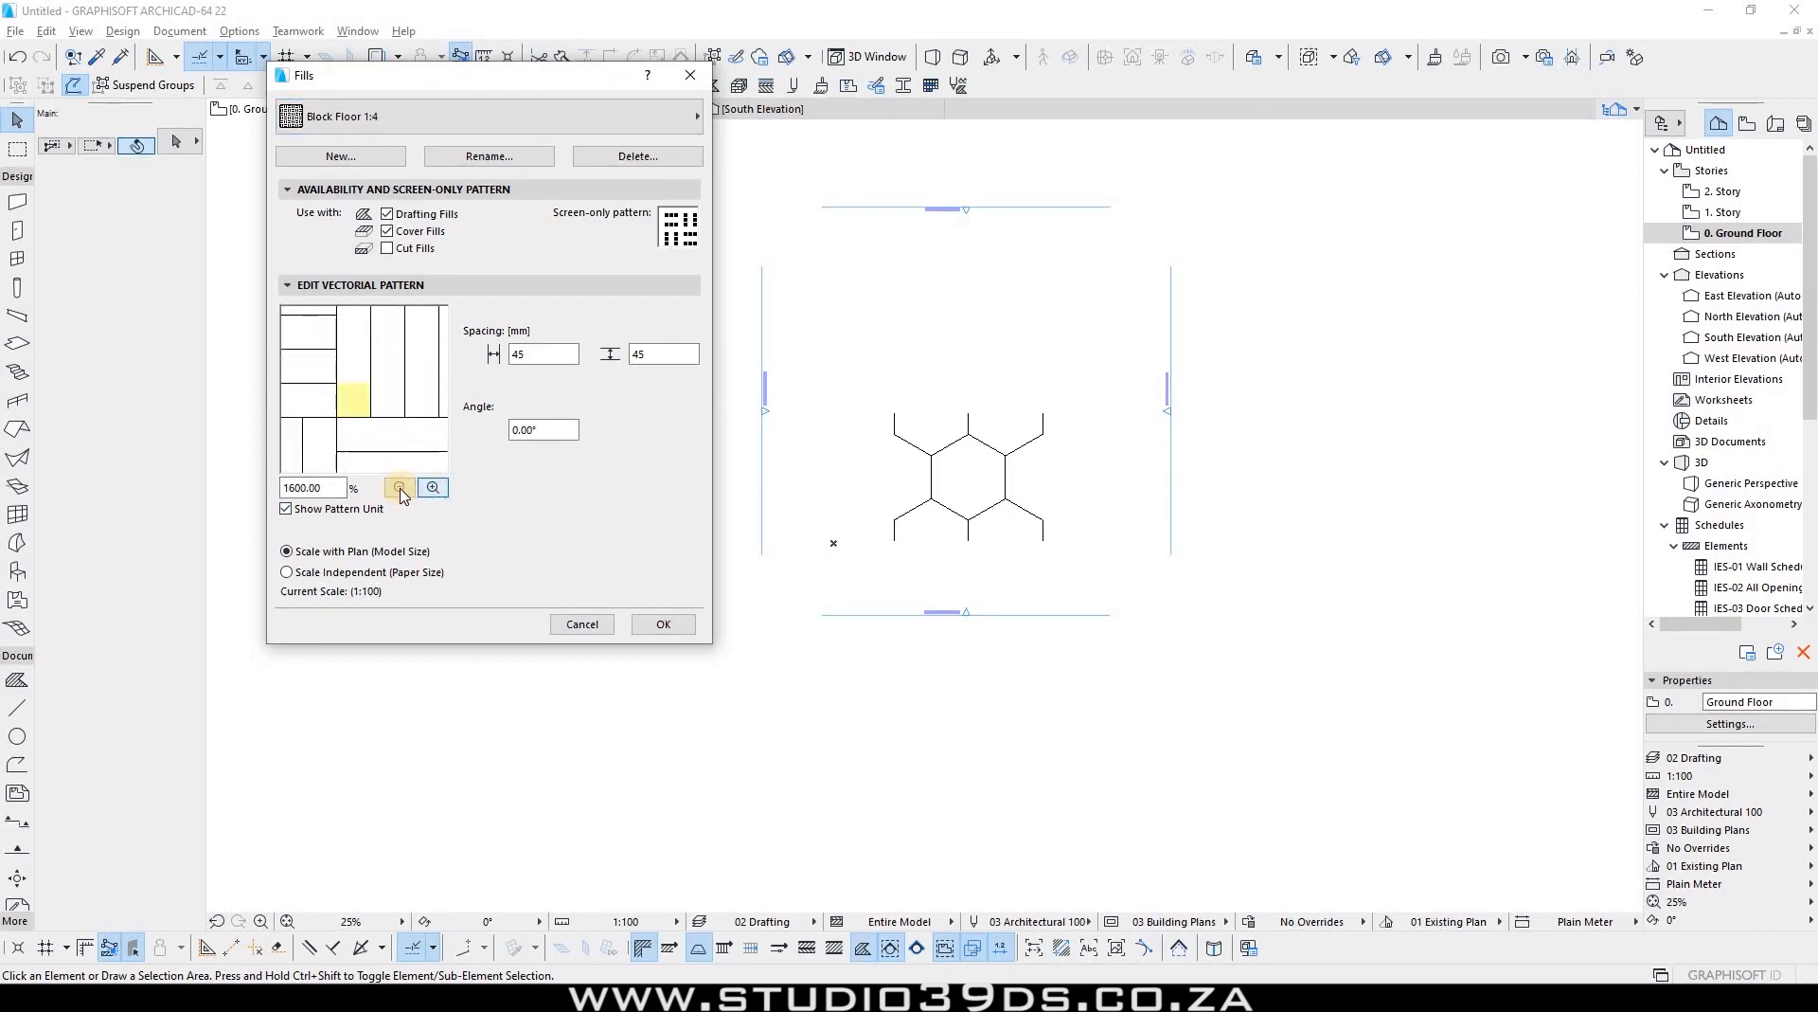
click(401, 489)
click(402, 488)
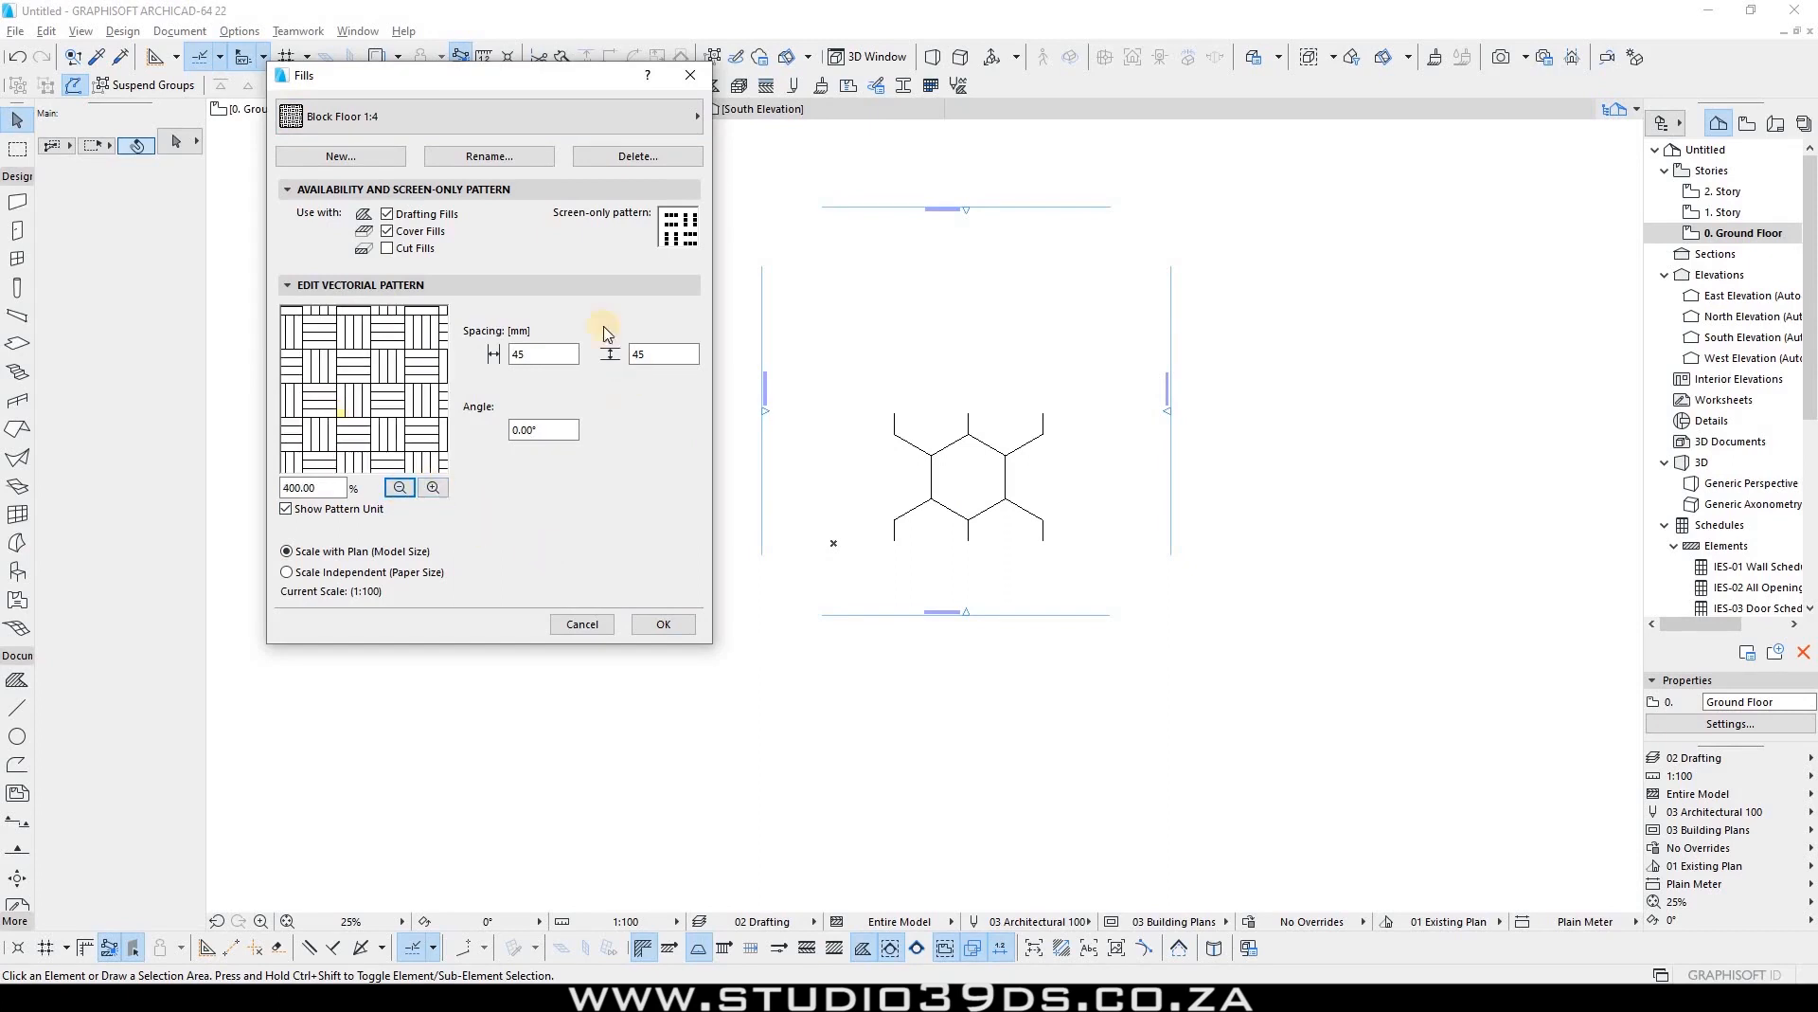
Step: Try 90 mm spacing in both directions, a 45° angle and an edited screen-only pattern on Block Floor 1:4, and discard the changes
double_click(519, 353)
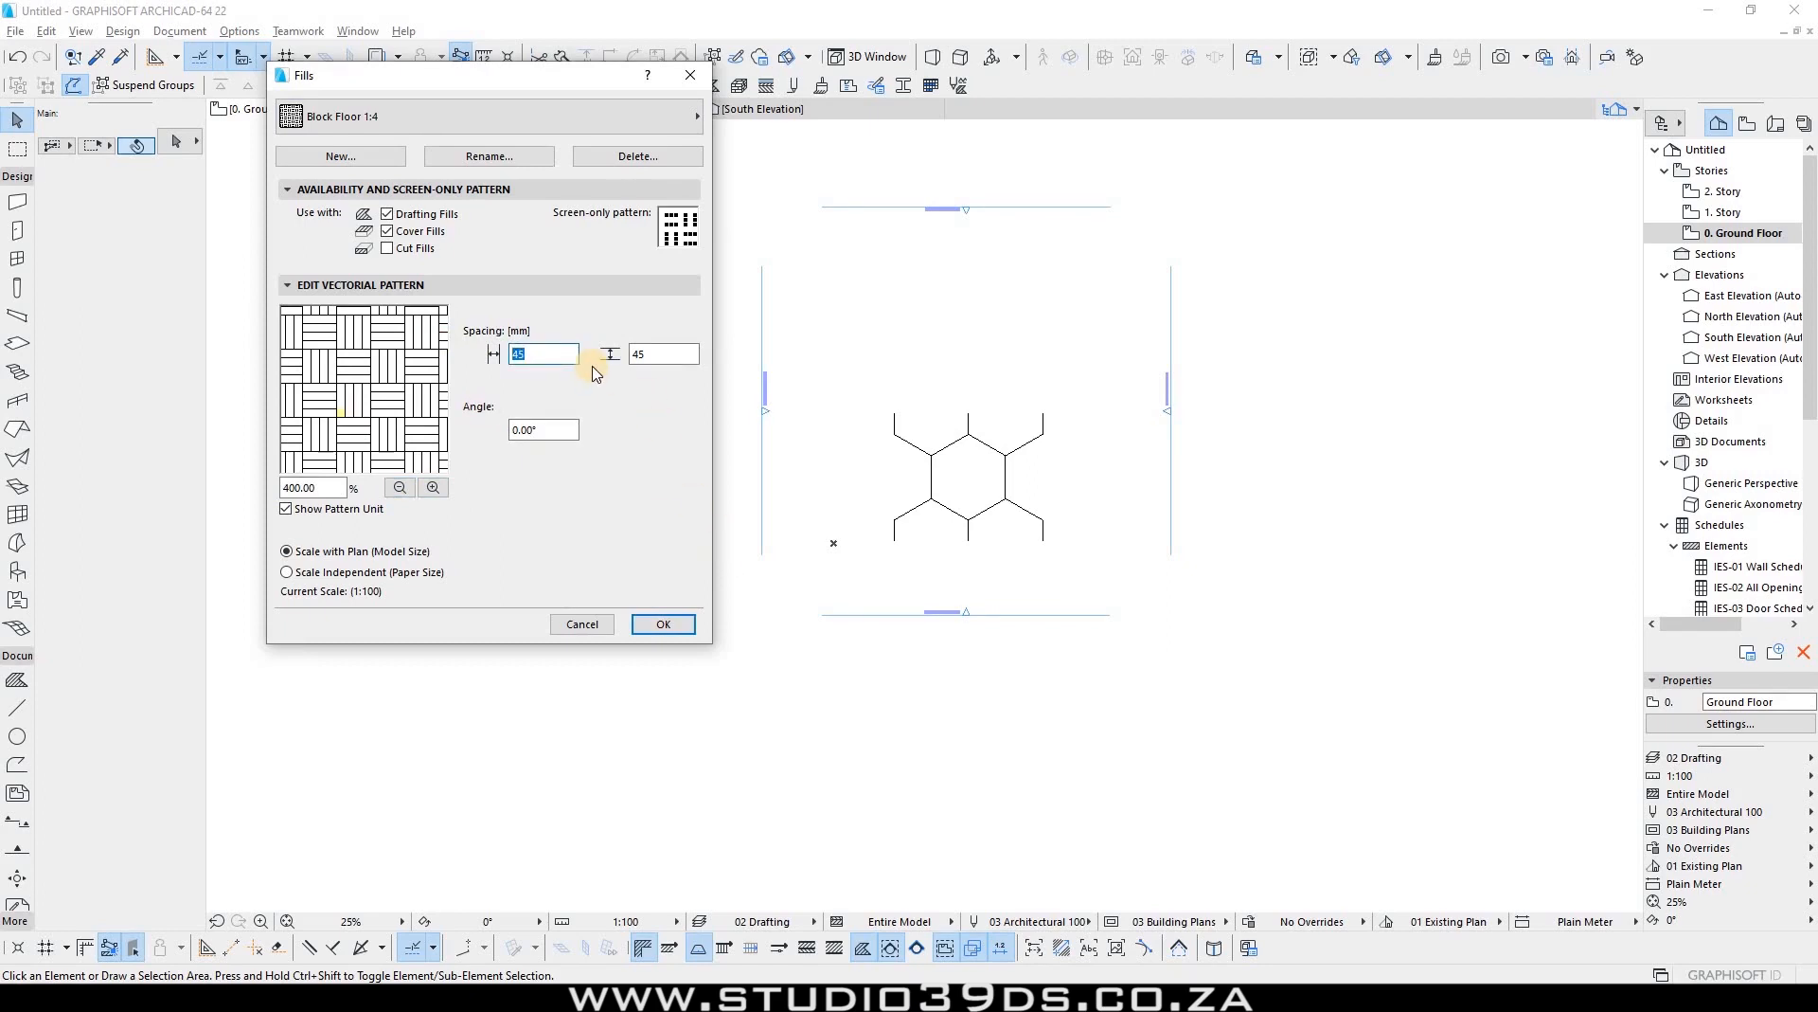
text(90)
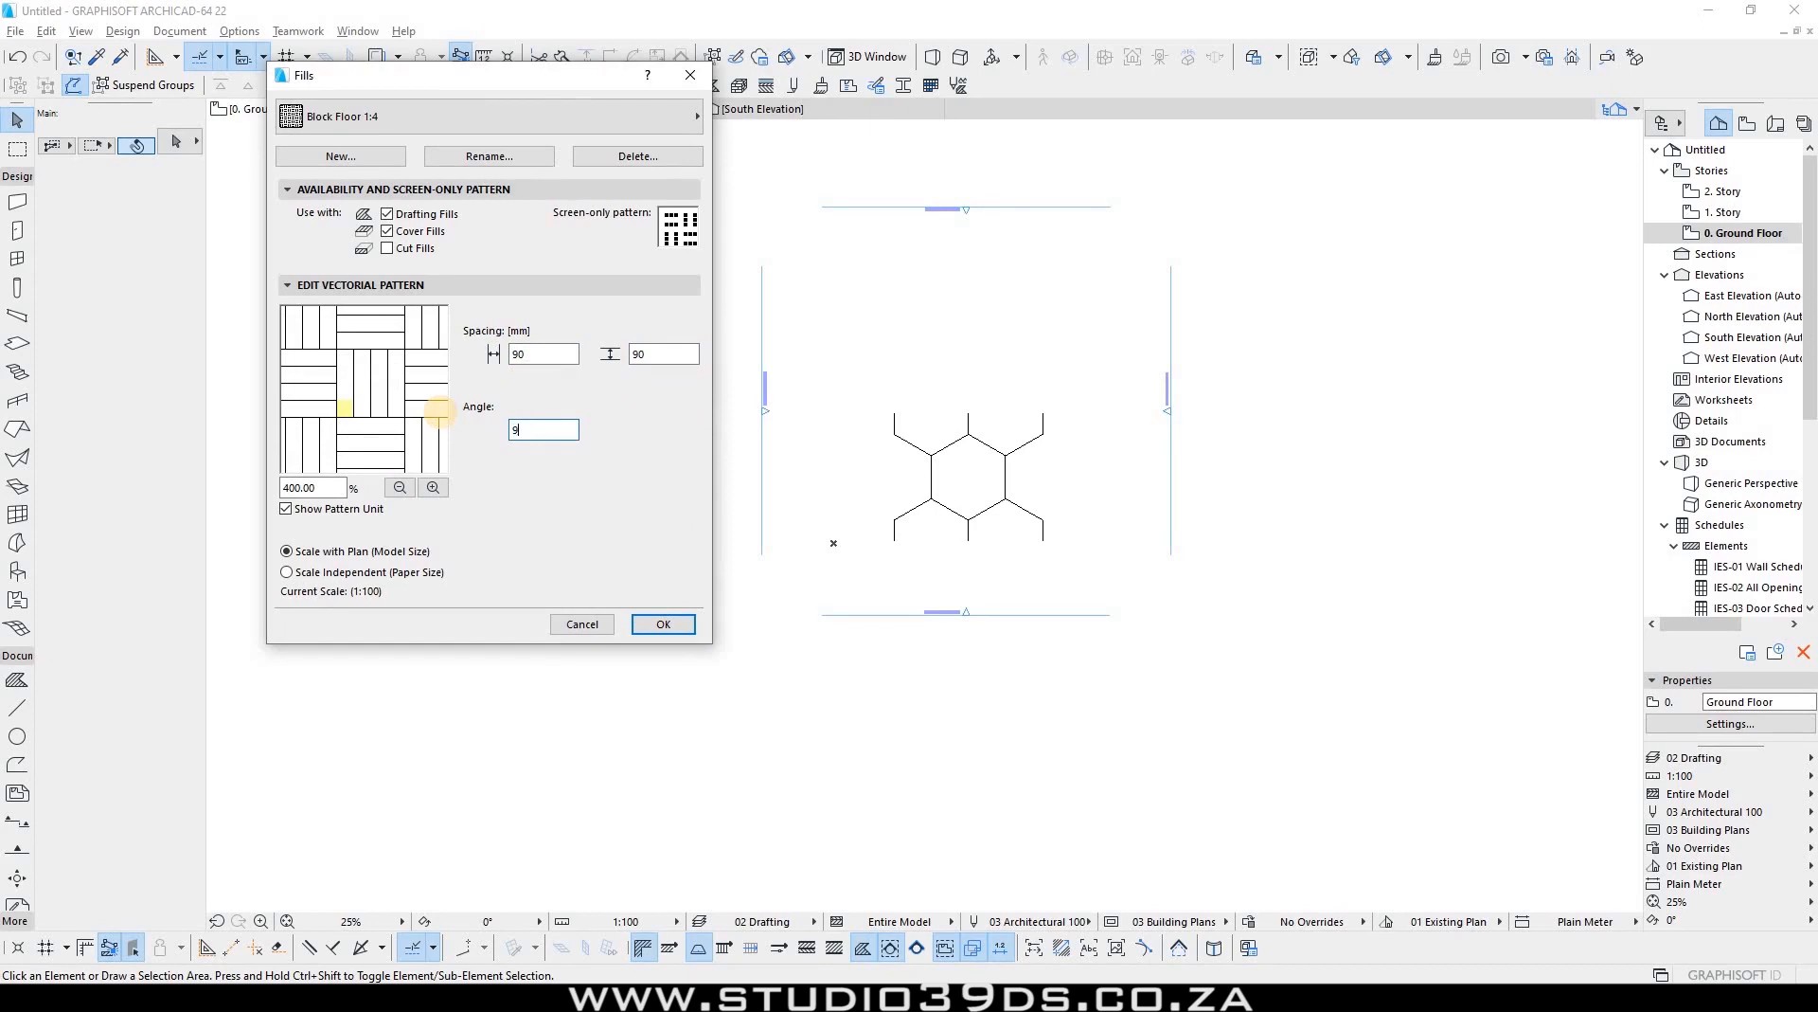
text(45)
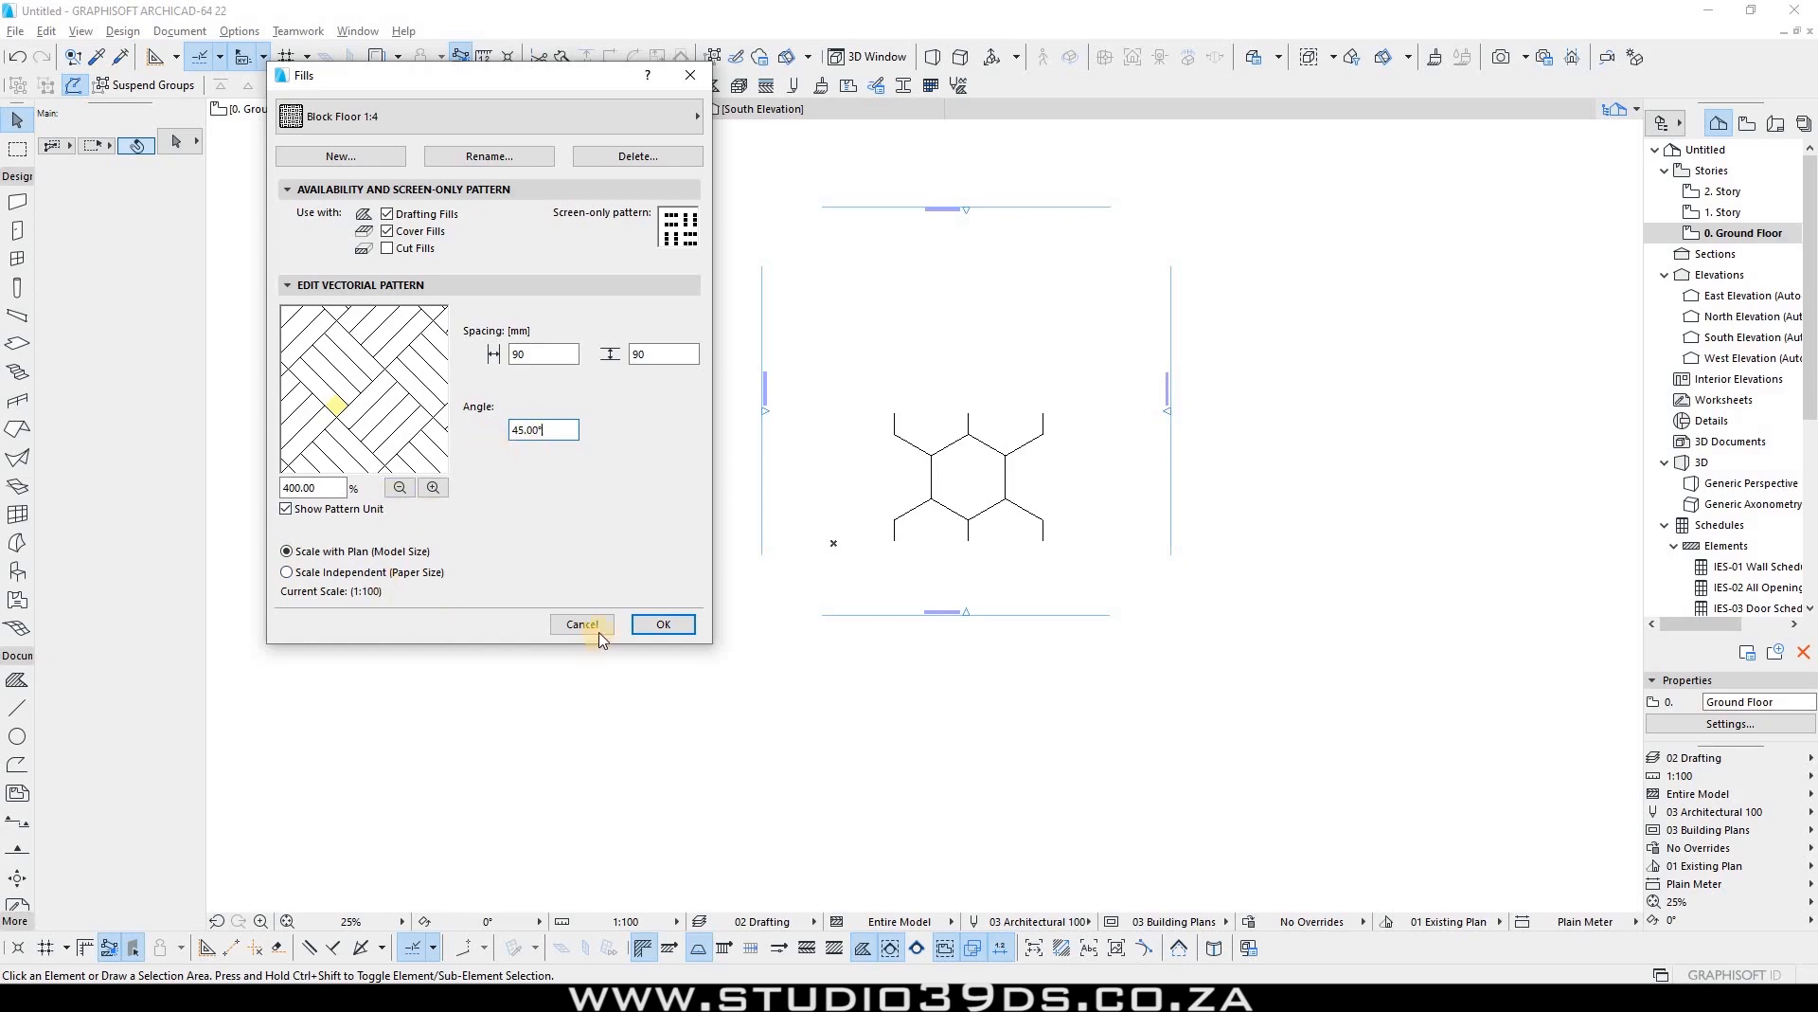
click(672, 234)
click(676, 220)
click(690, 224)
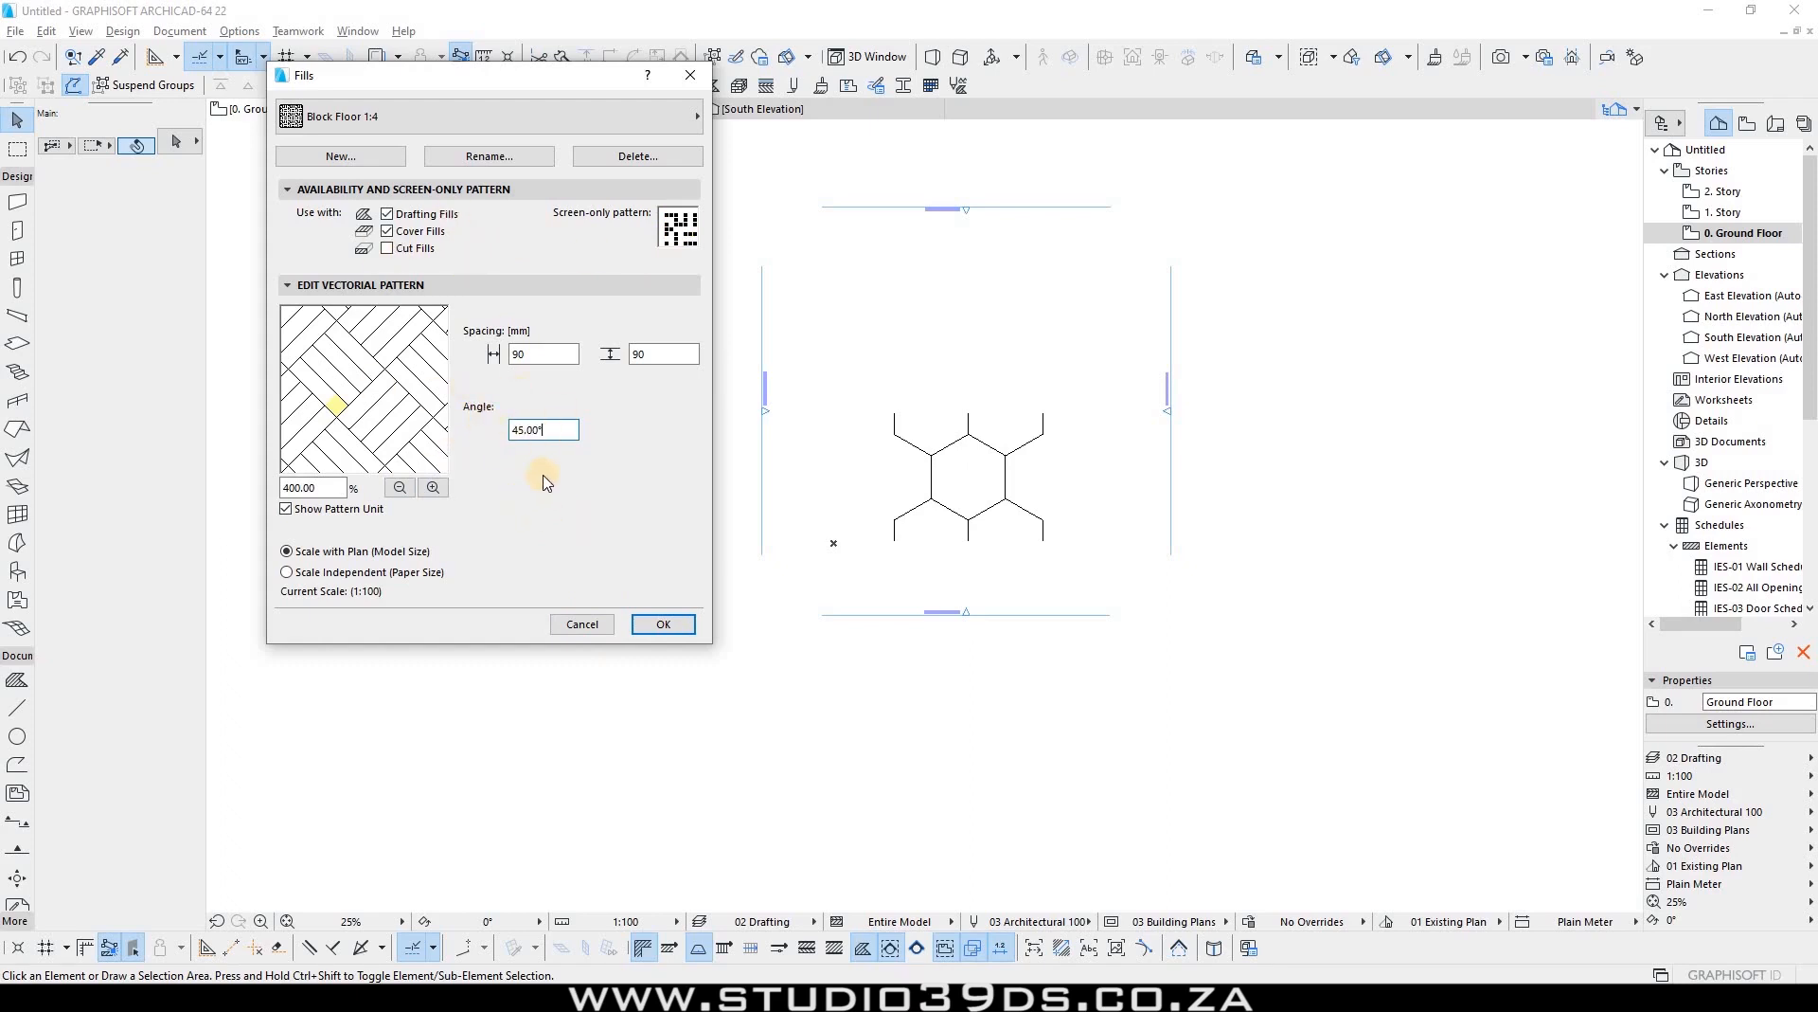
click(590, 622)
Step: Examine the Brick - Common Bond + Mortar symbol fill's settings and enlarged pattern preview, and close the fill settings
click(712, 86)
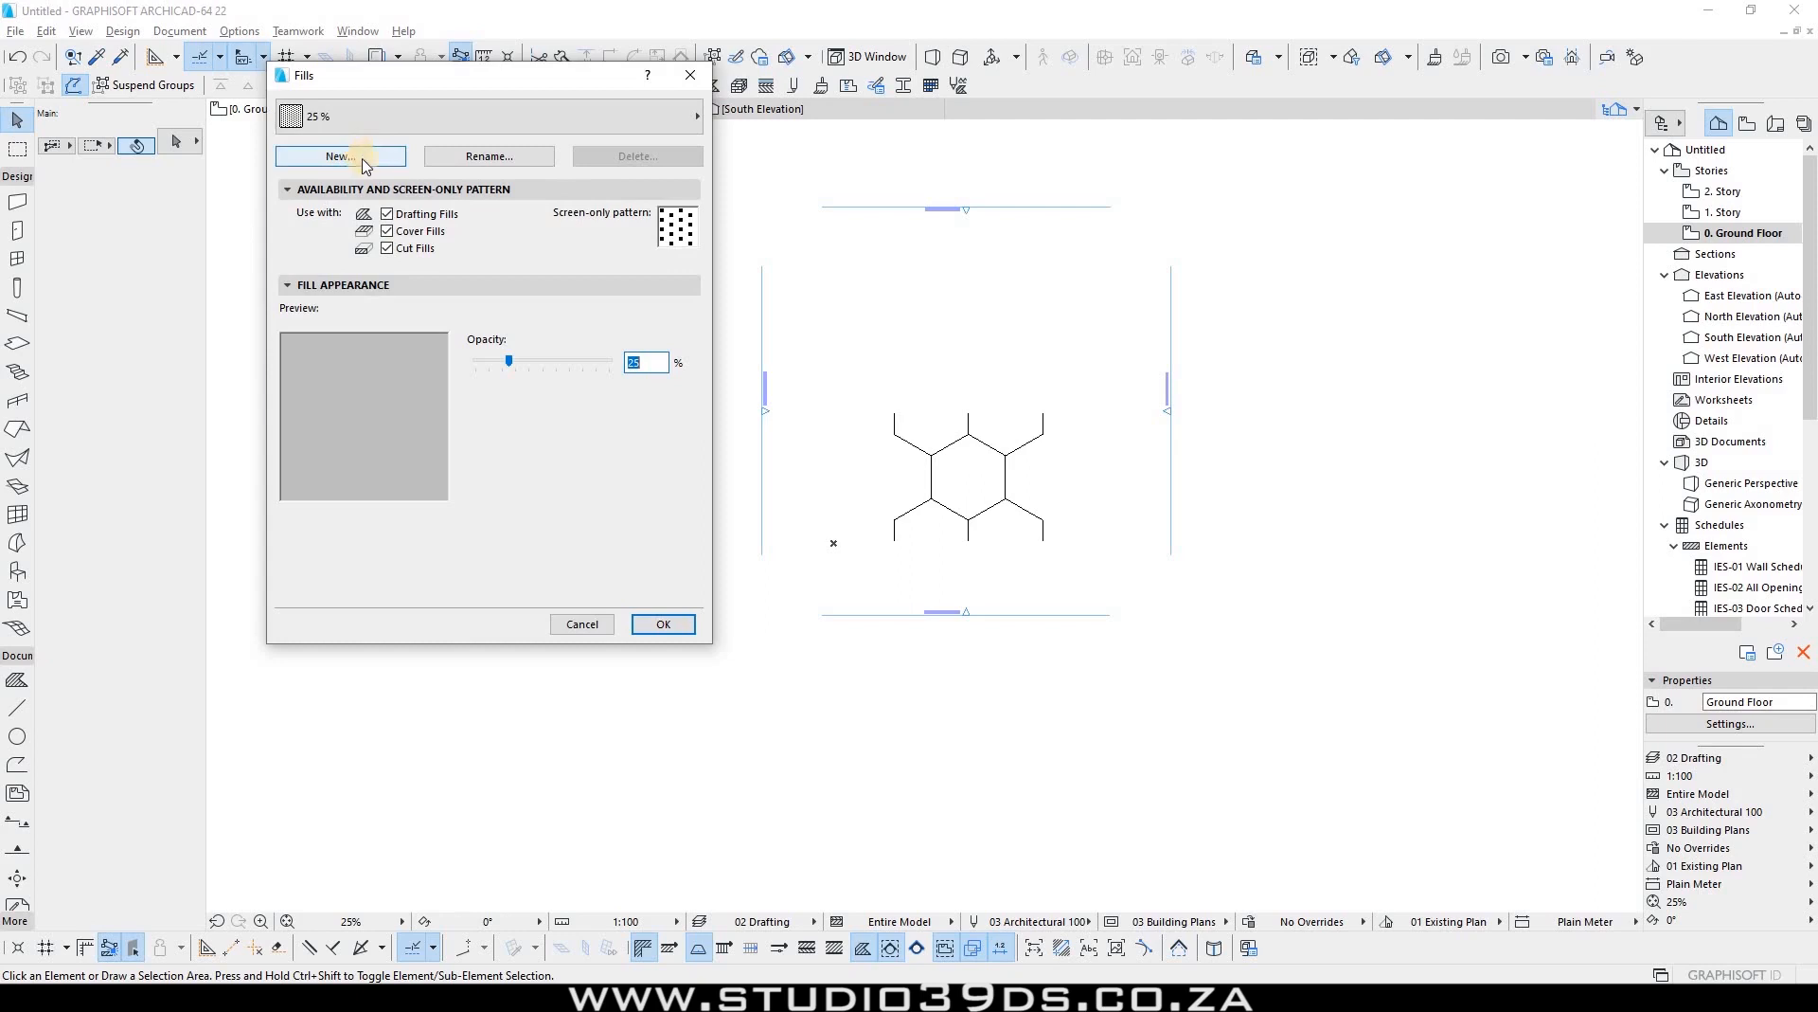
click(459, 121)
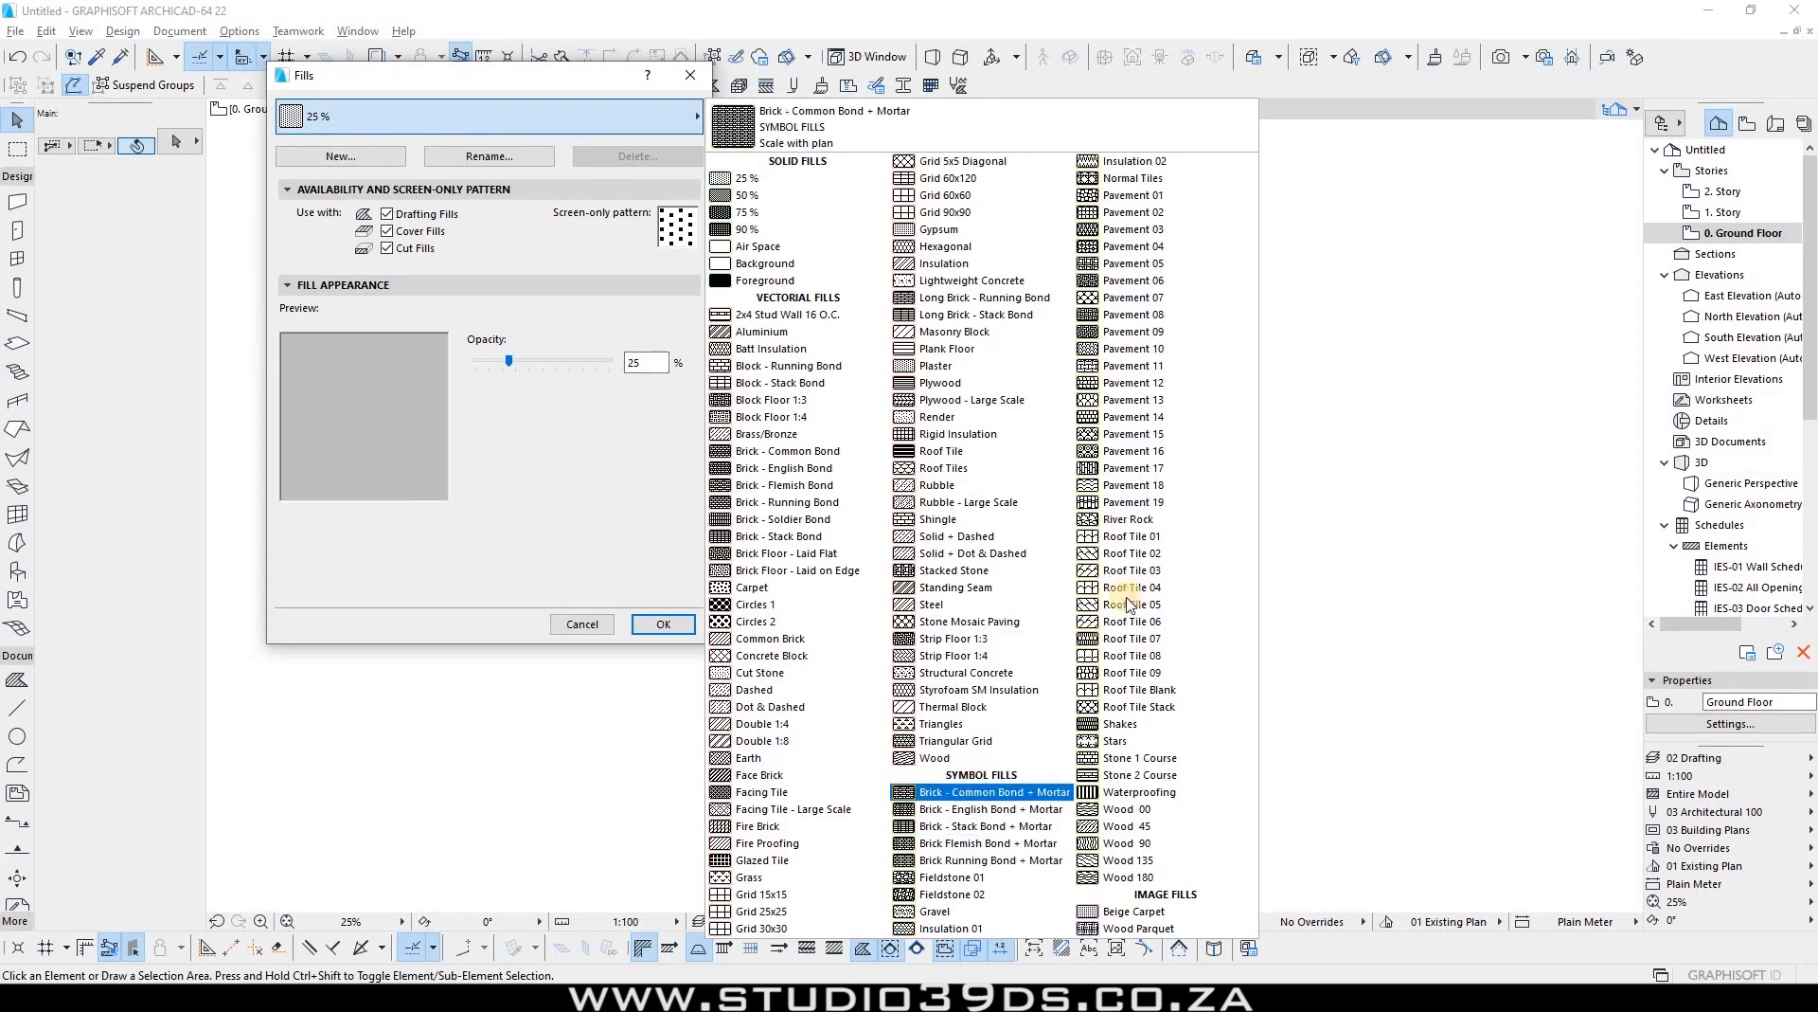
click(976, 791)
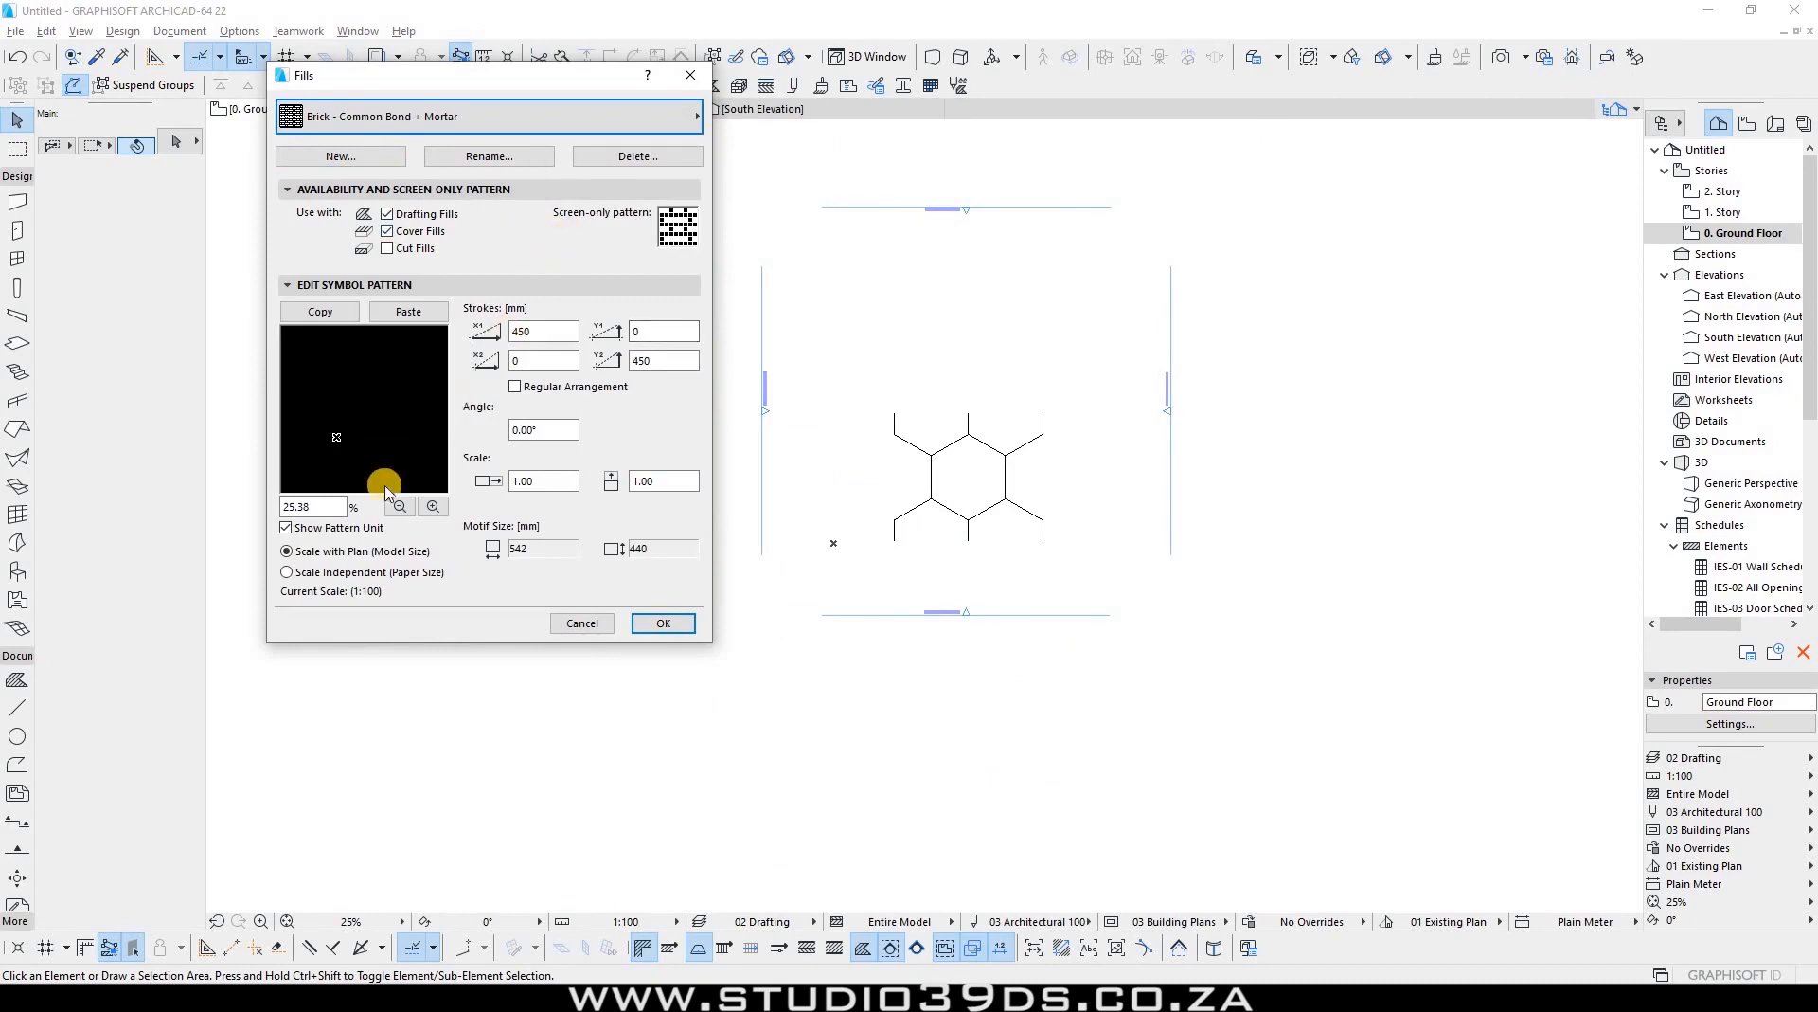
click(433, 507)
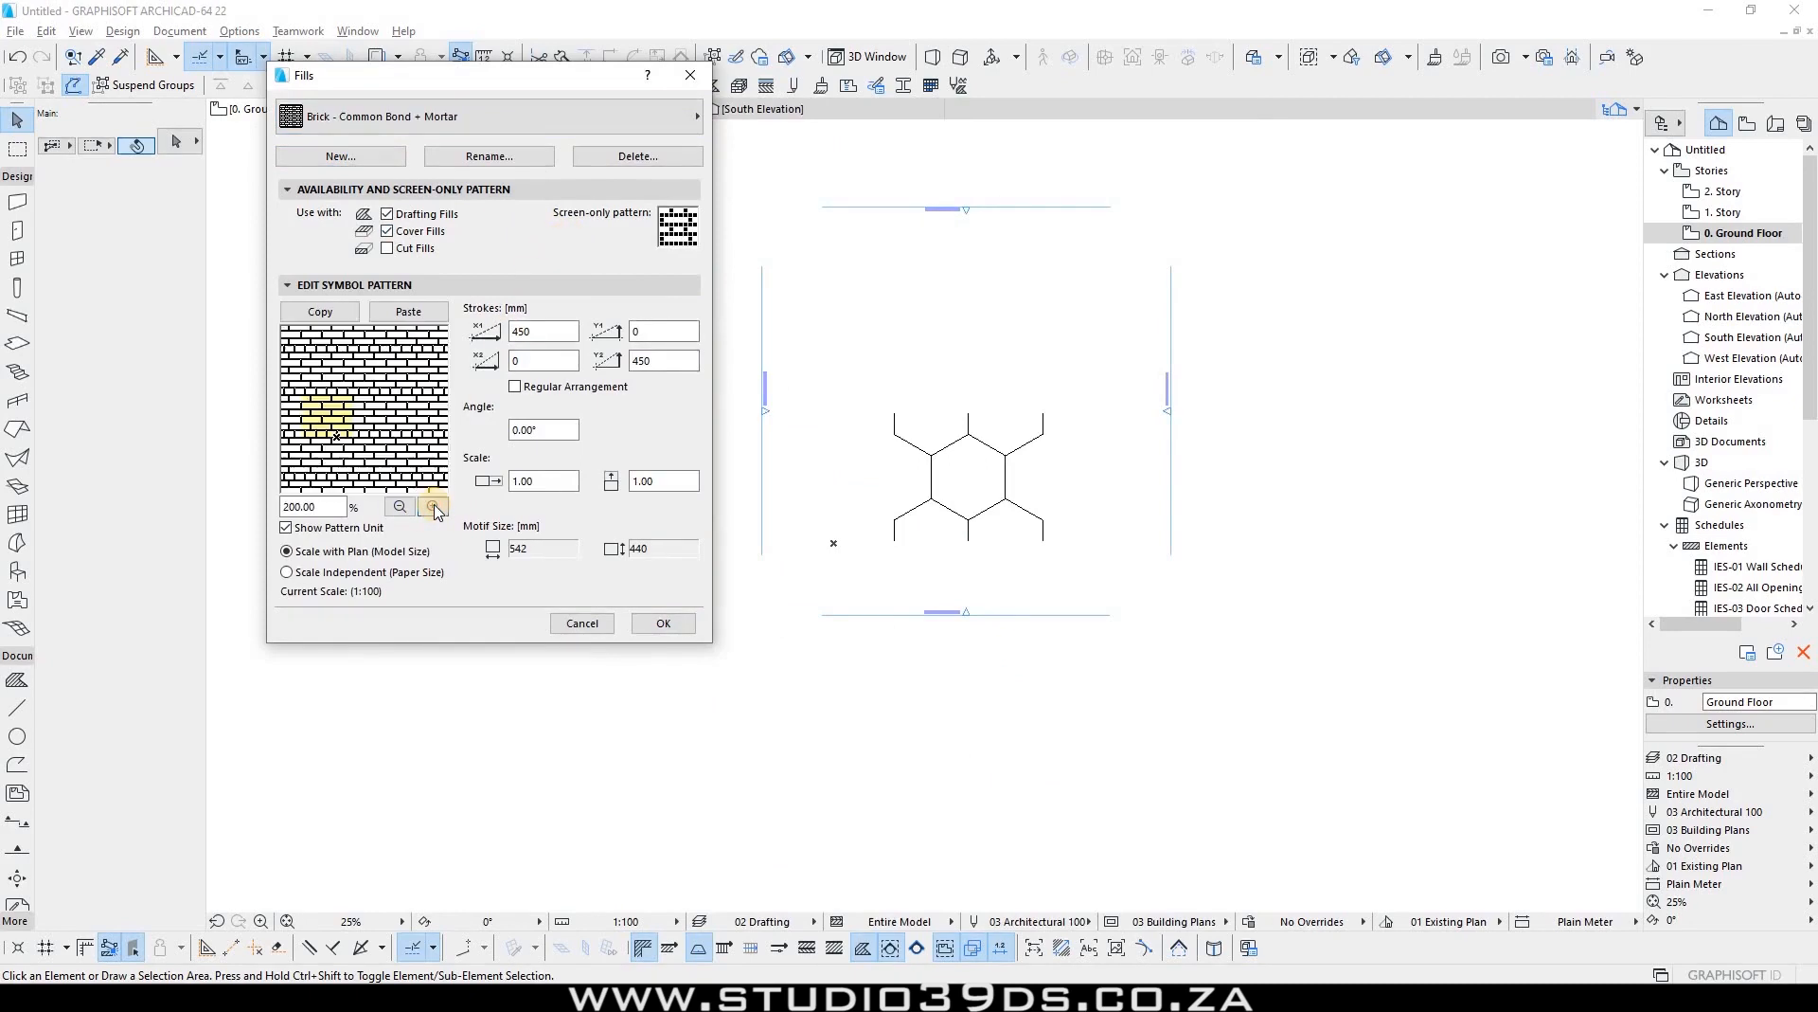
click(399, 507)
key(Escape)
Step: Copy the drawn hexagonal line pattern and create a new symbol fill named Hexagon
drag(1074, 379, 859, 553)
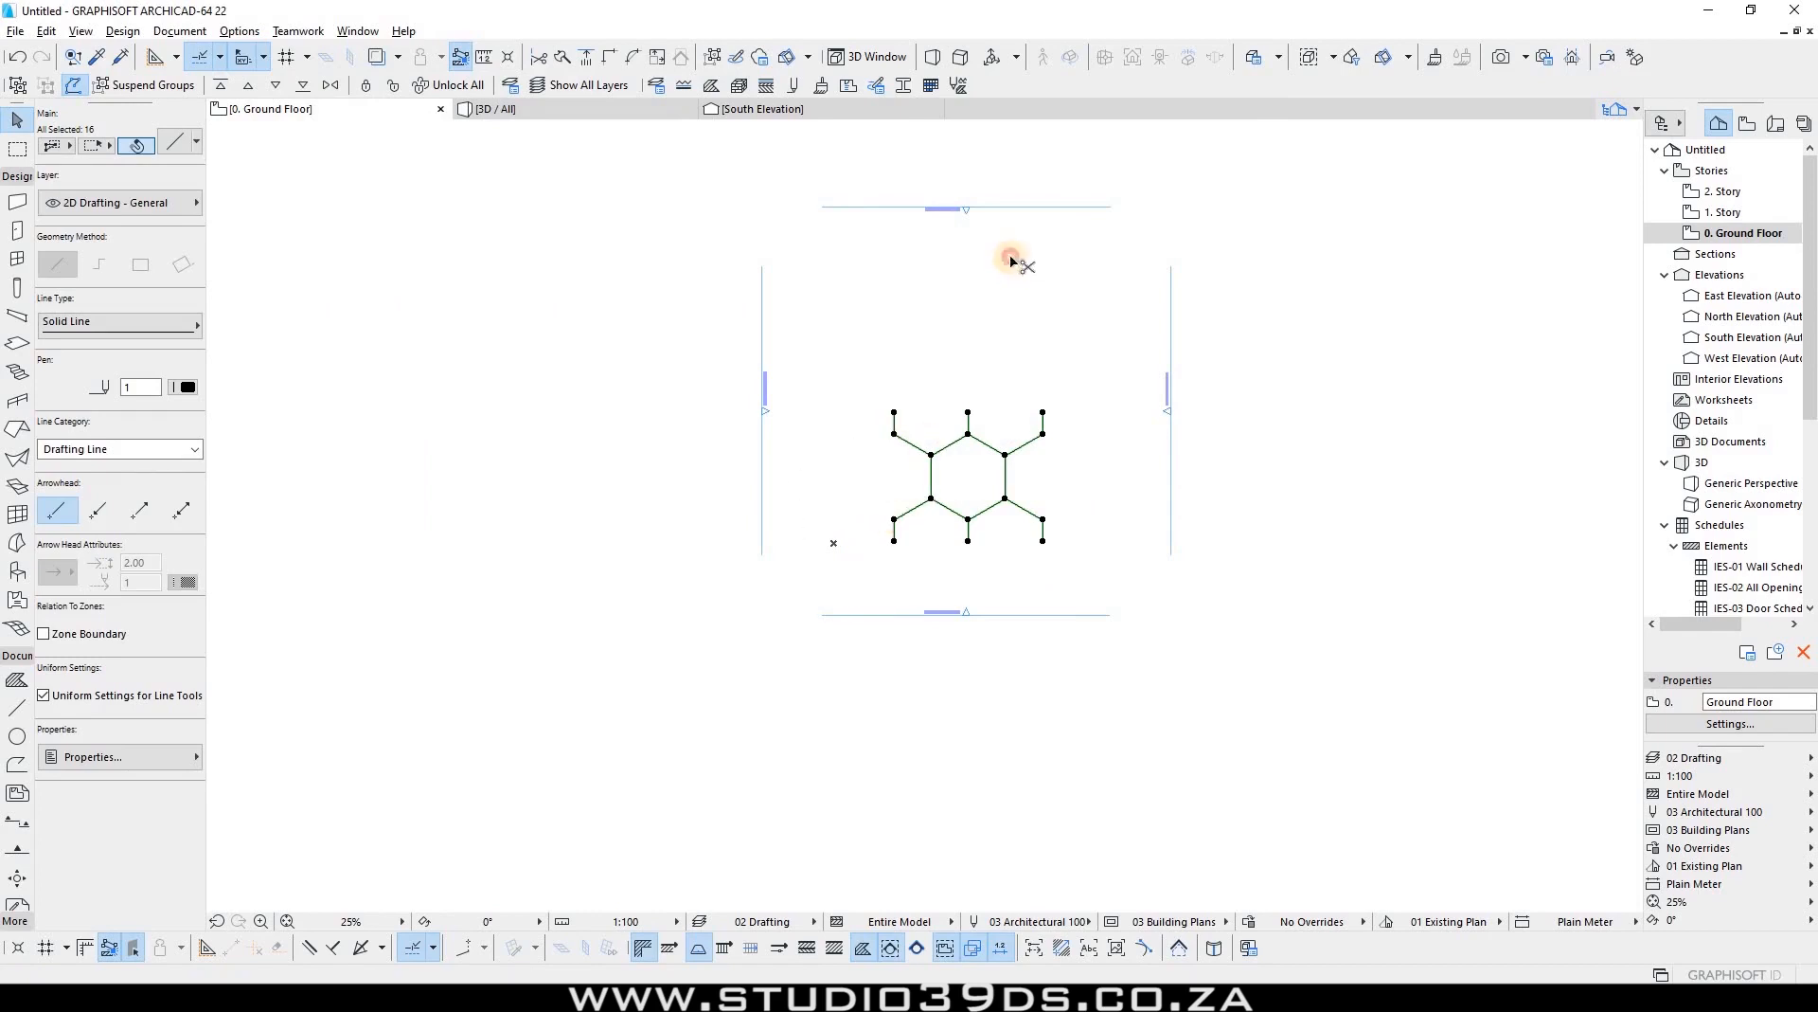
click(987, 383)
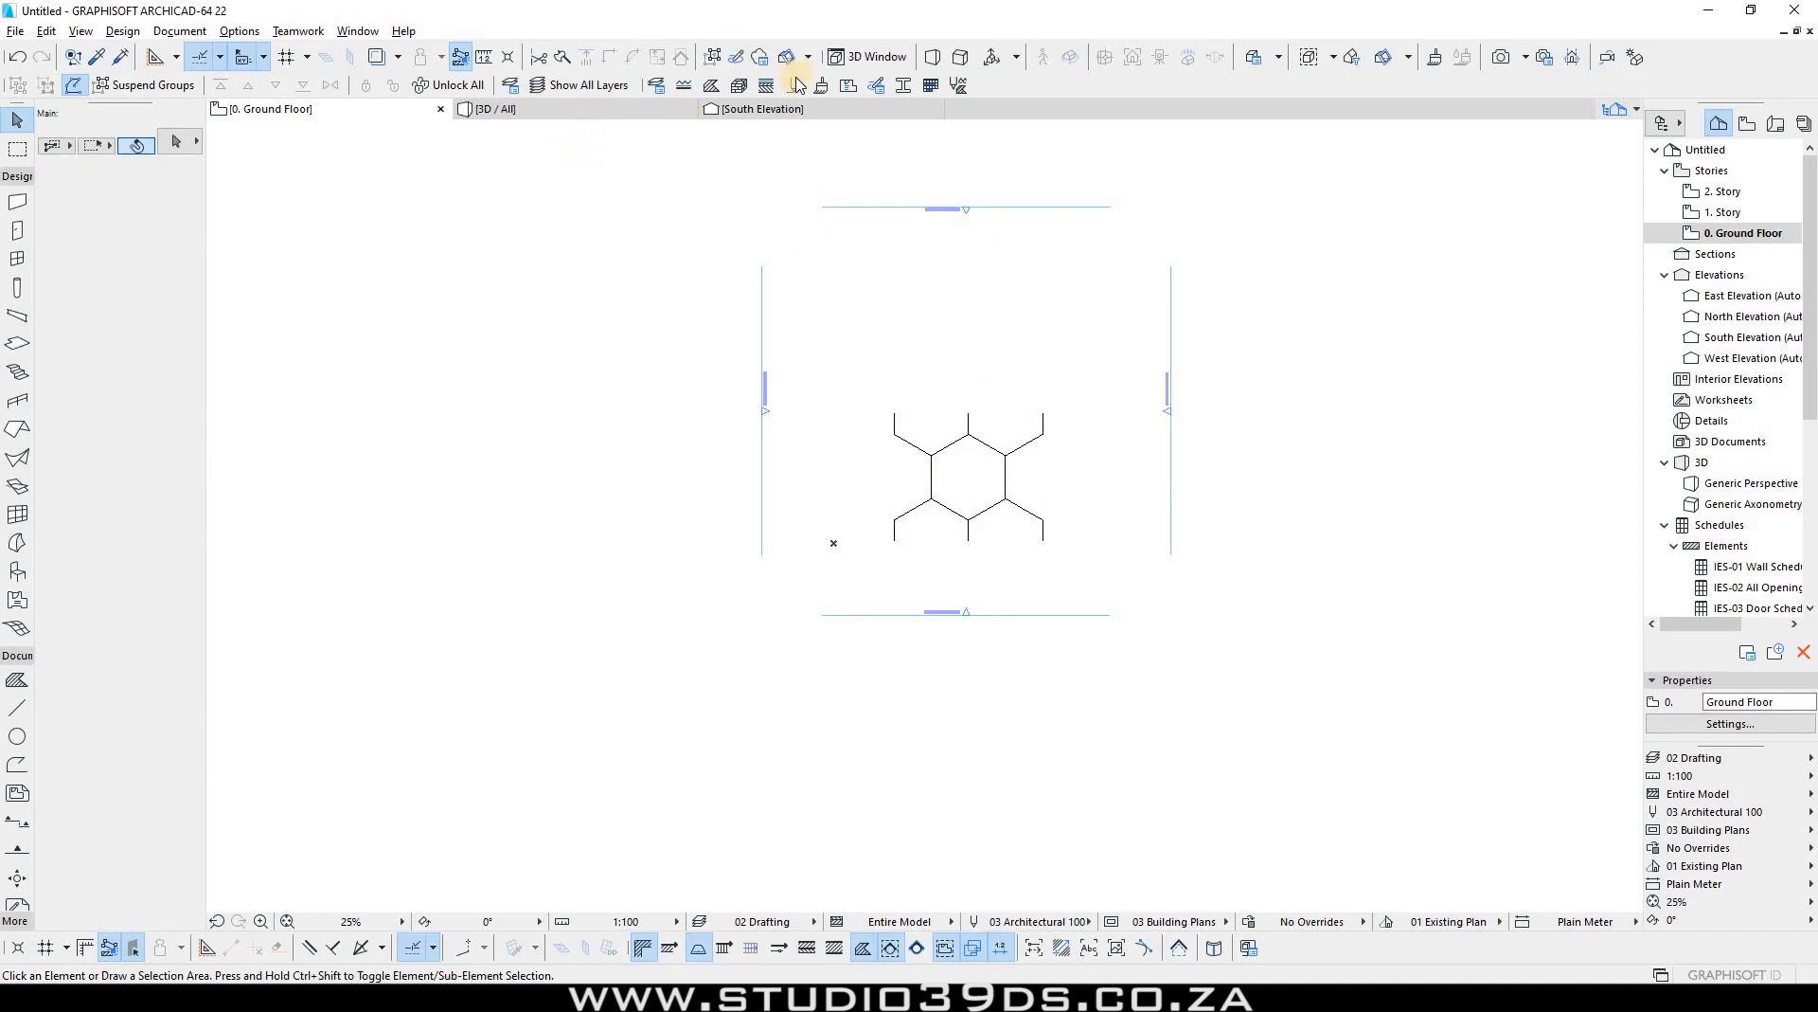
click(715, 87)
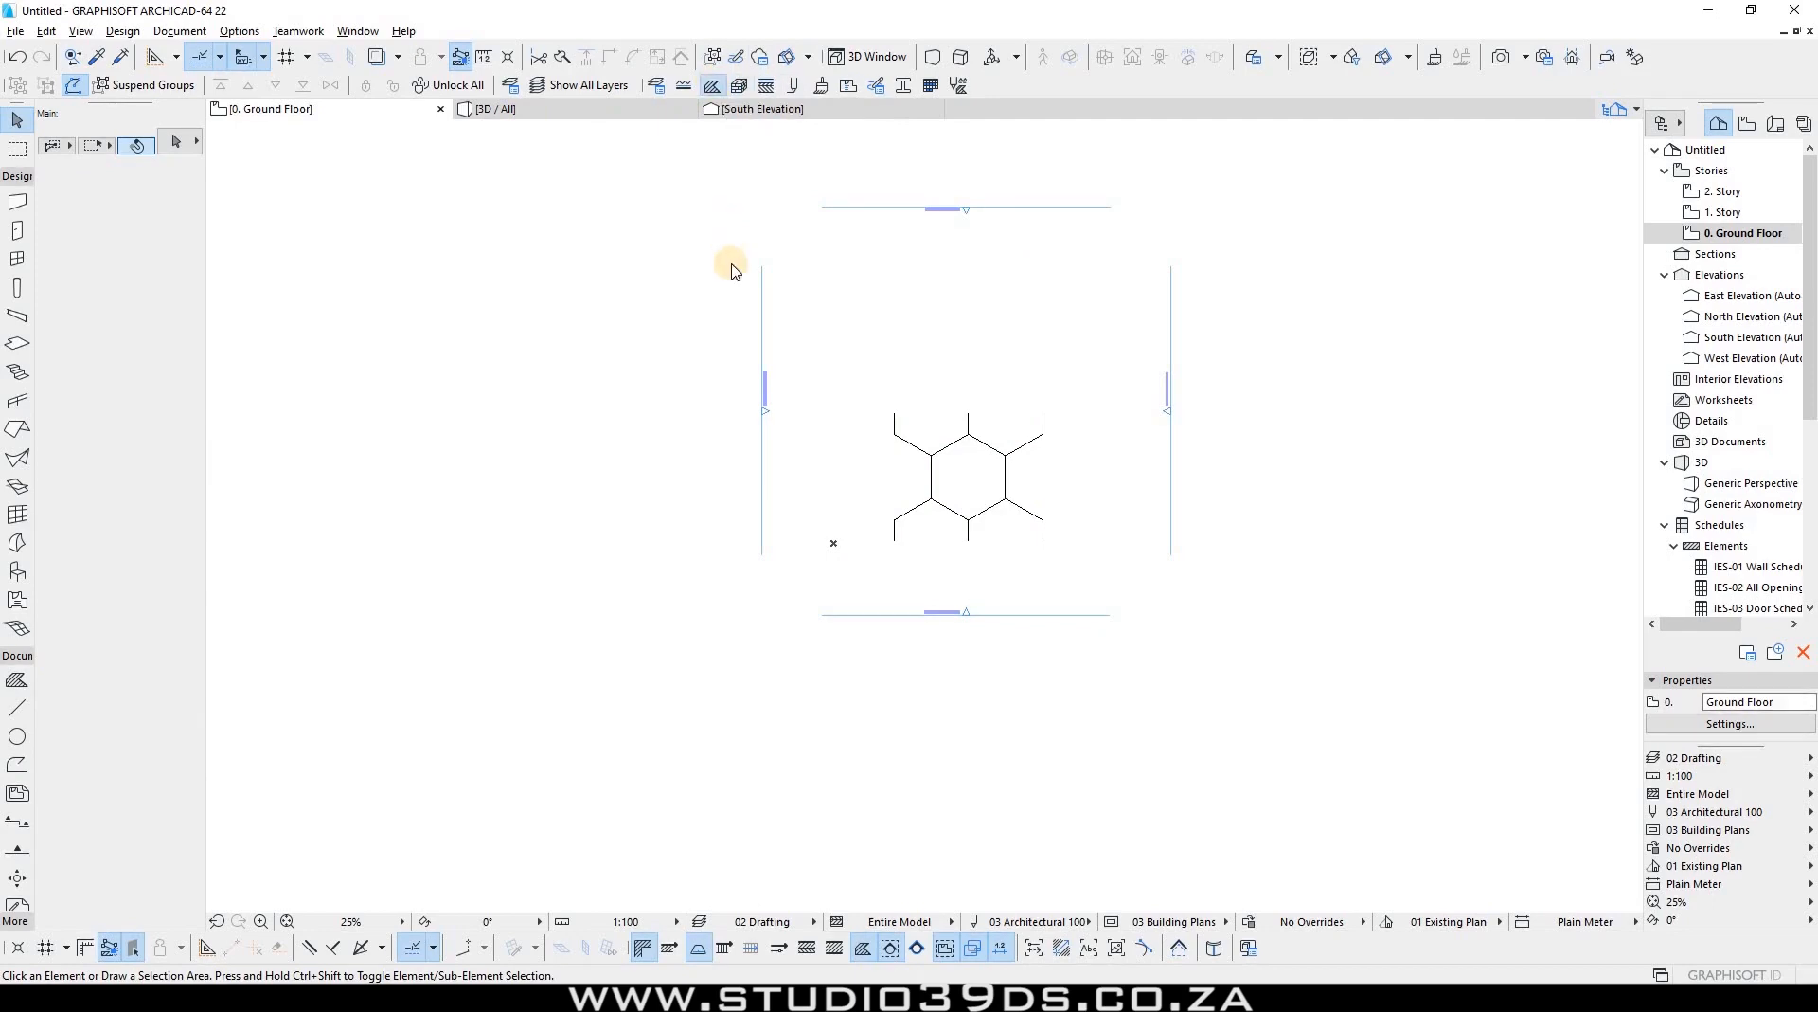
click(382, 159)
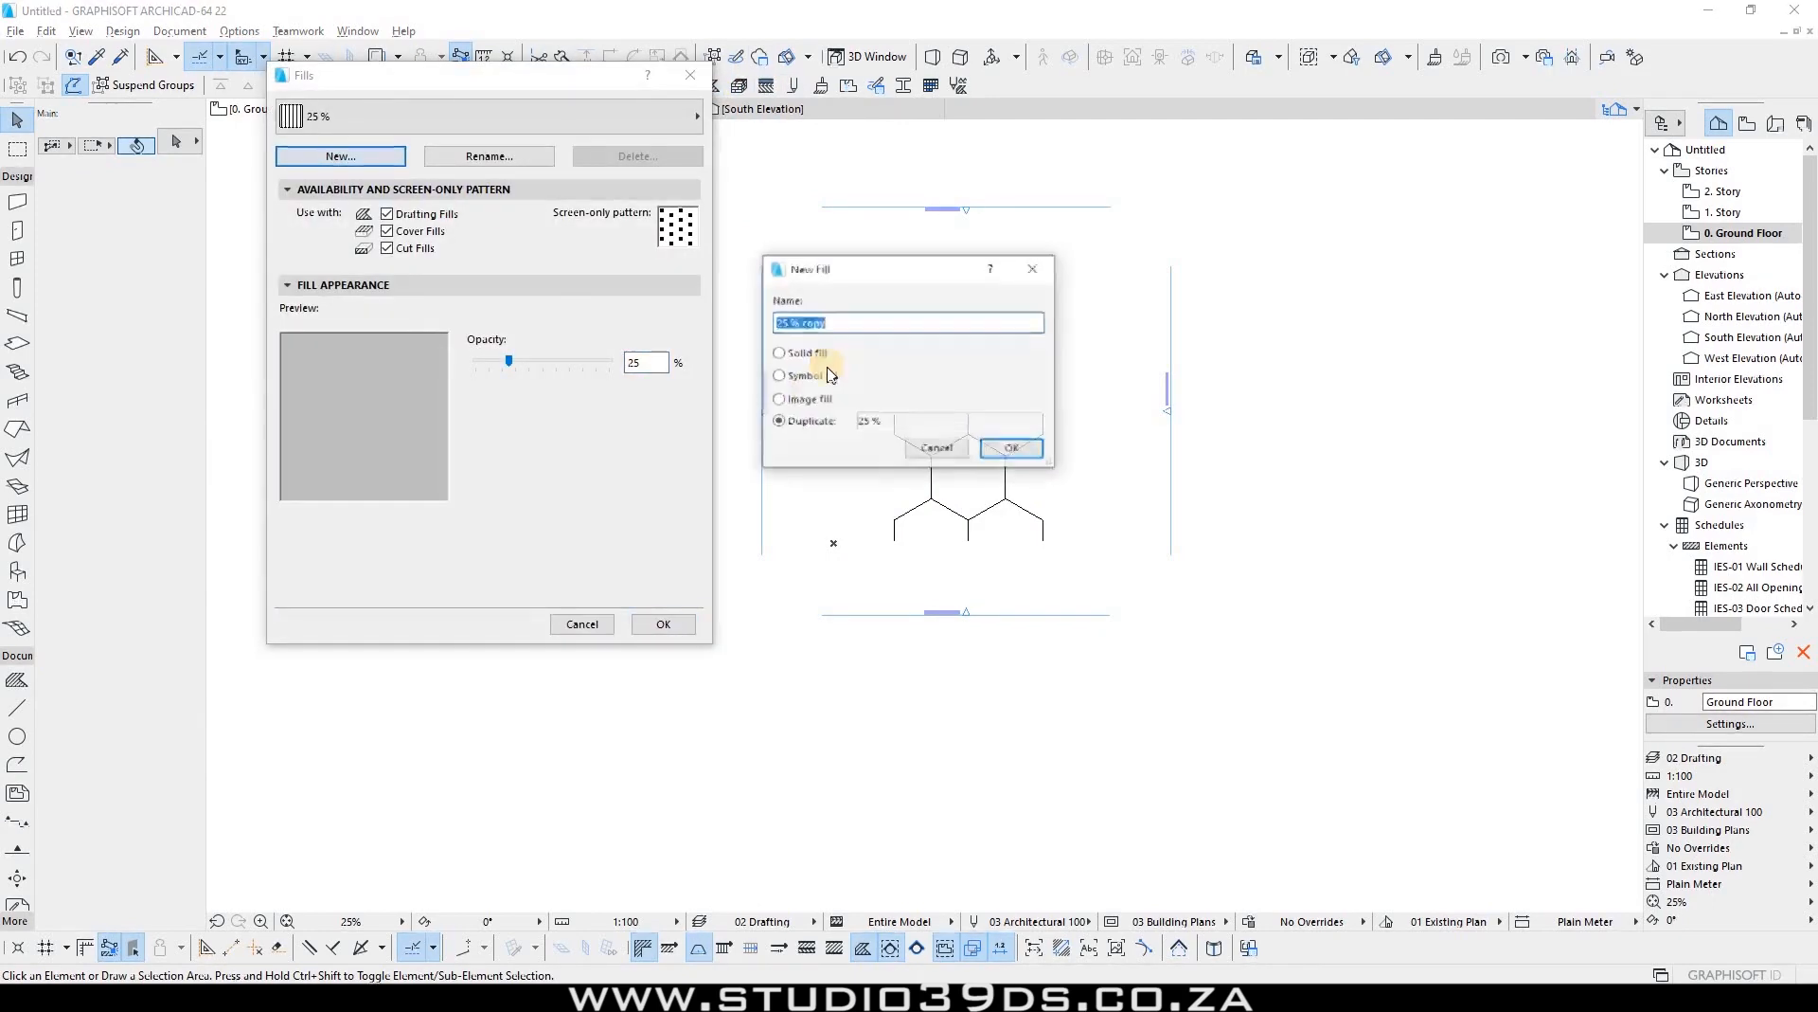
click(795, 379)
click(663, 295)
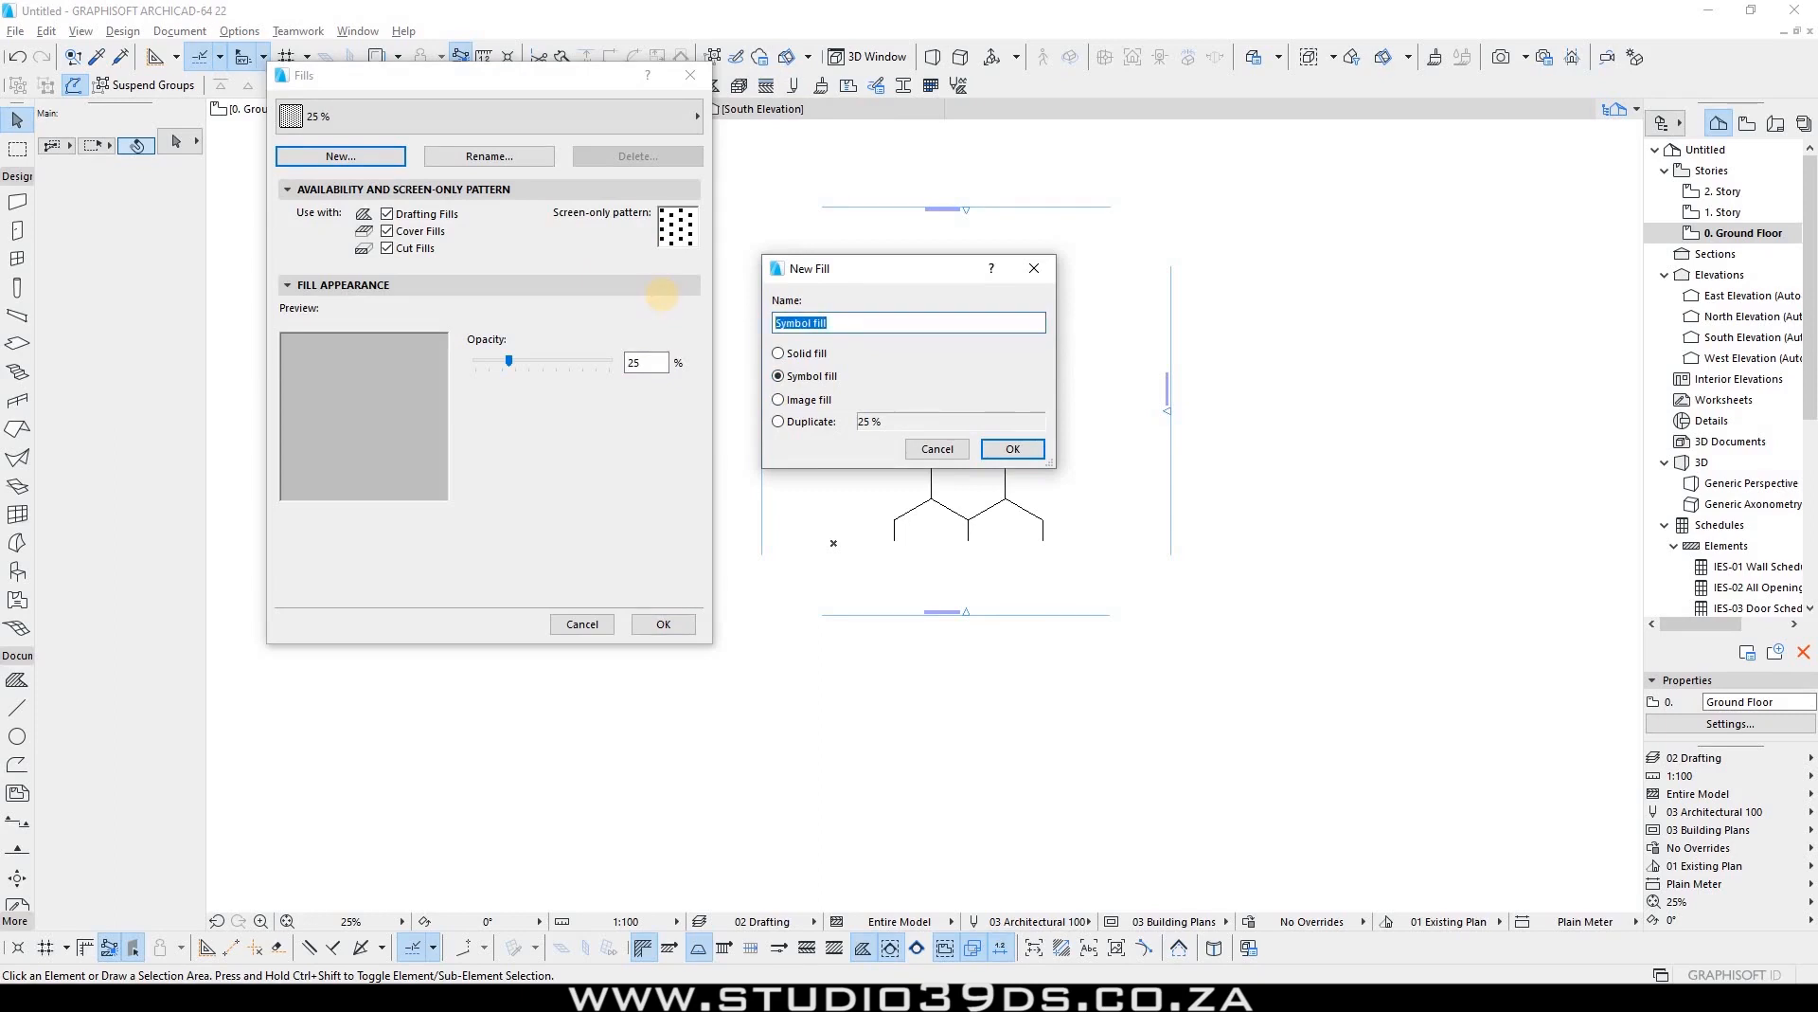
text(Hexagon)
click(1012, 449)
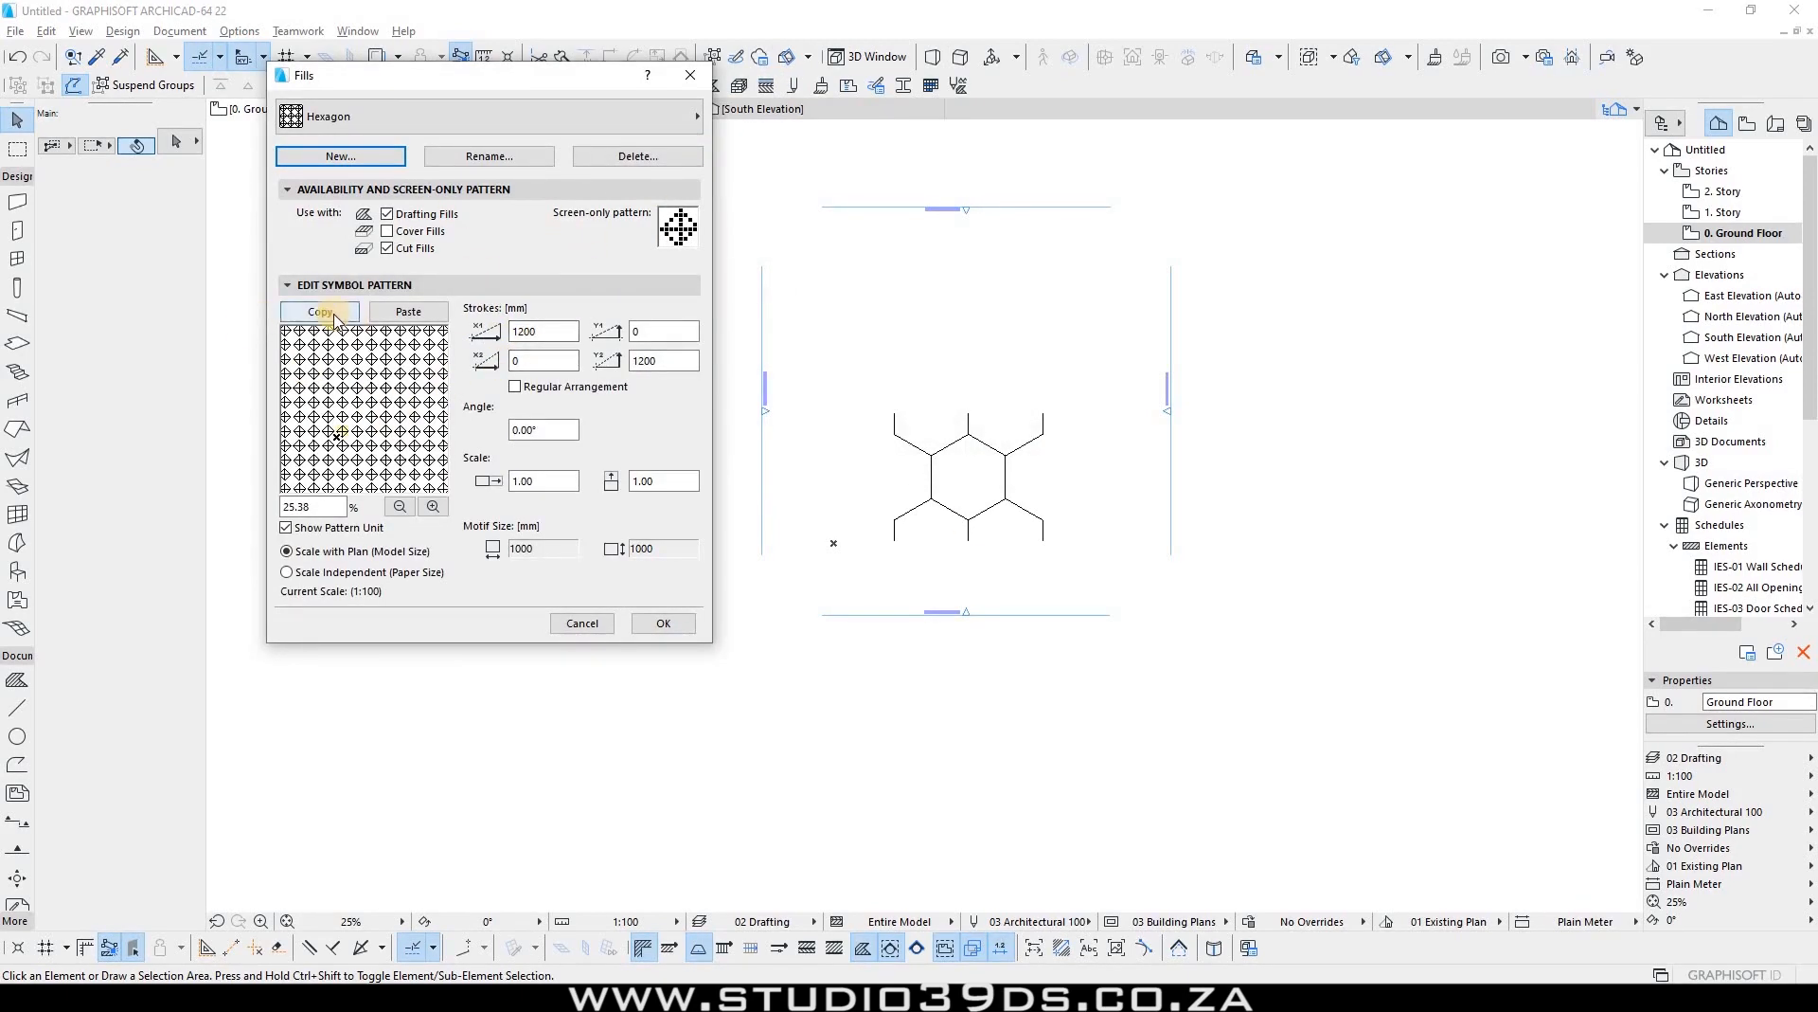
Step: Paste the copied lines as the Hexagon fill's symbol pattern and check the repeating pattern in the preview
click(408, 313)
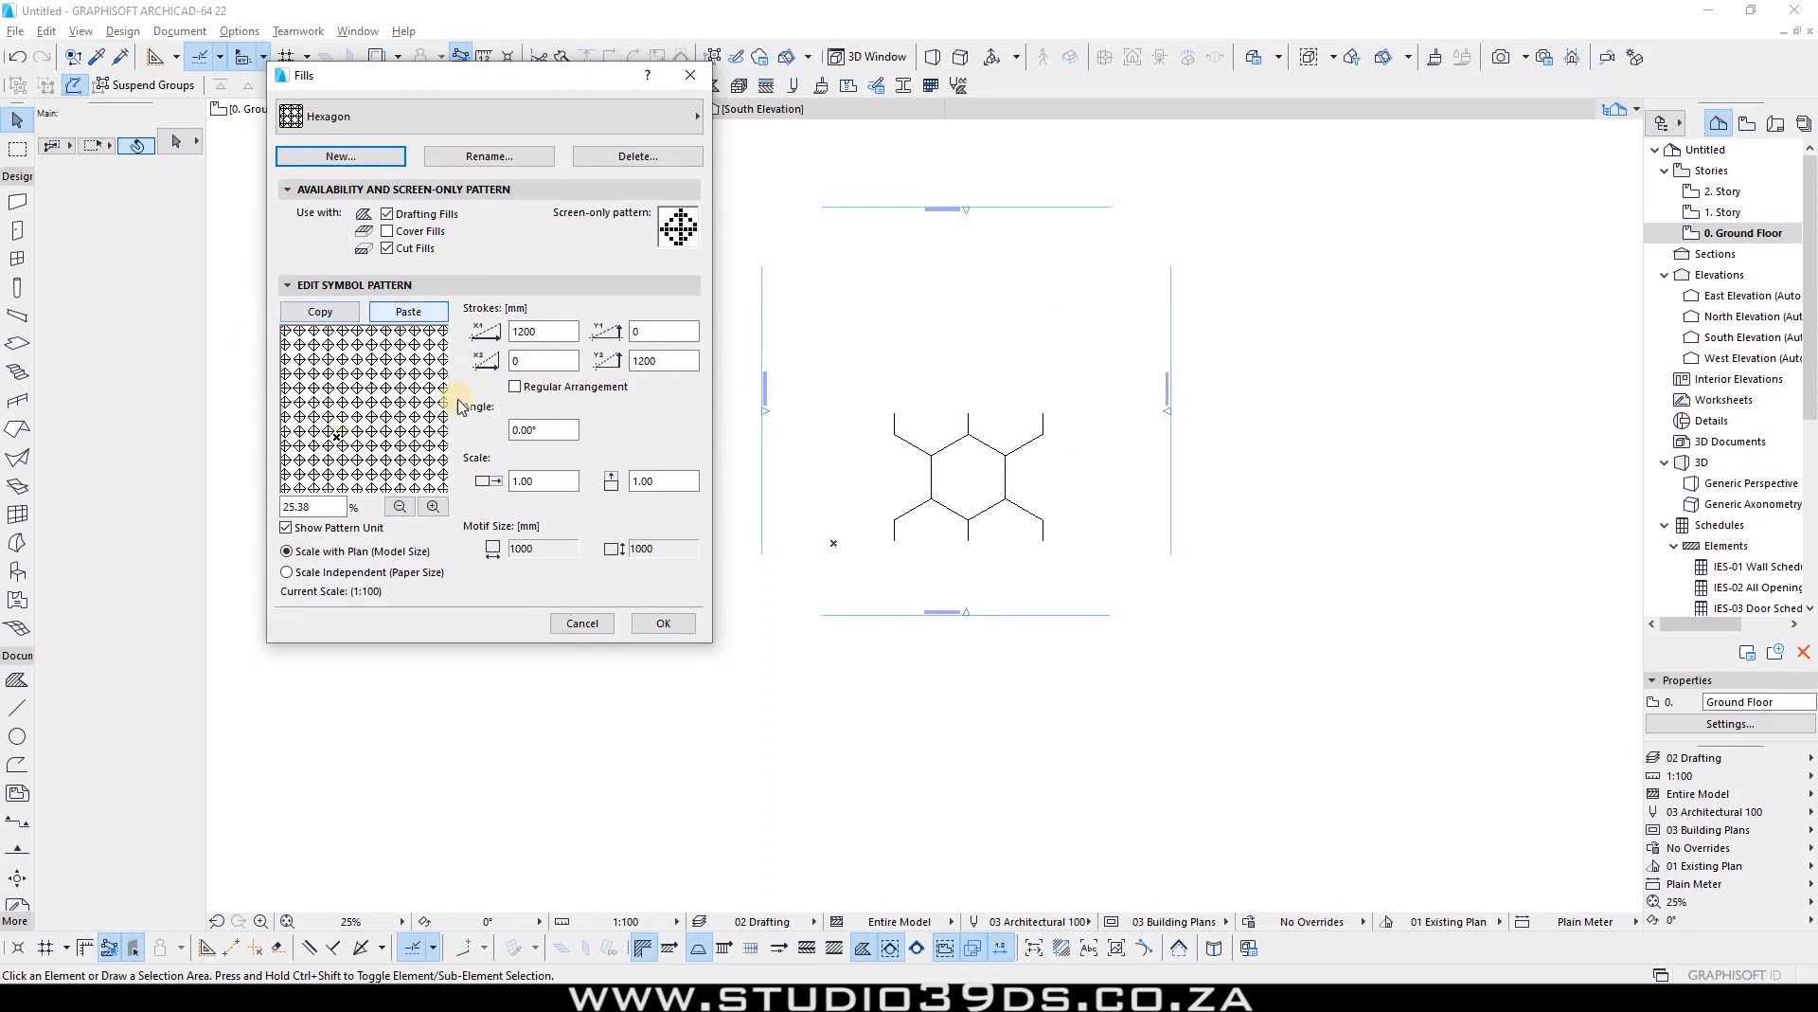
click(400, 507)
click(400, 506)
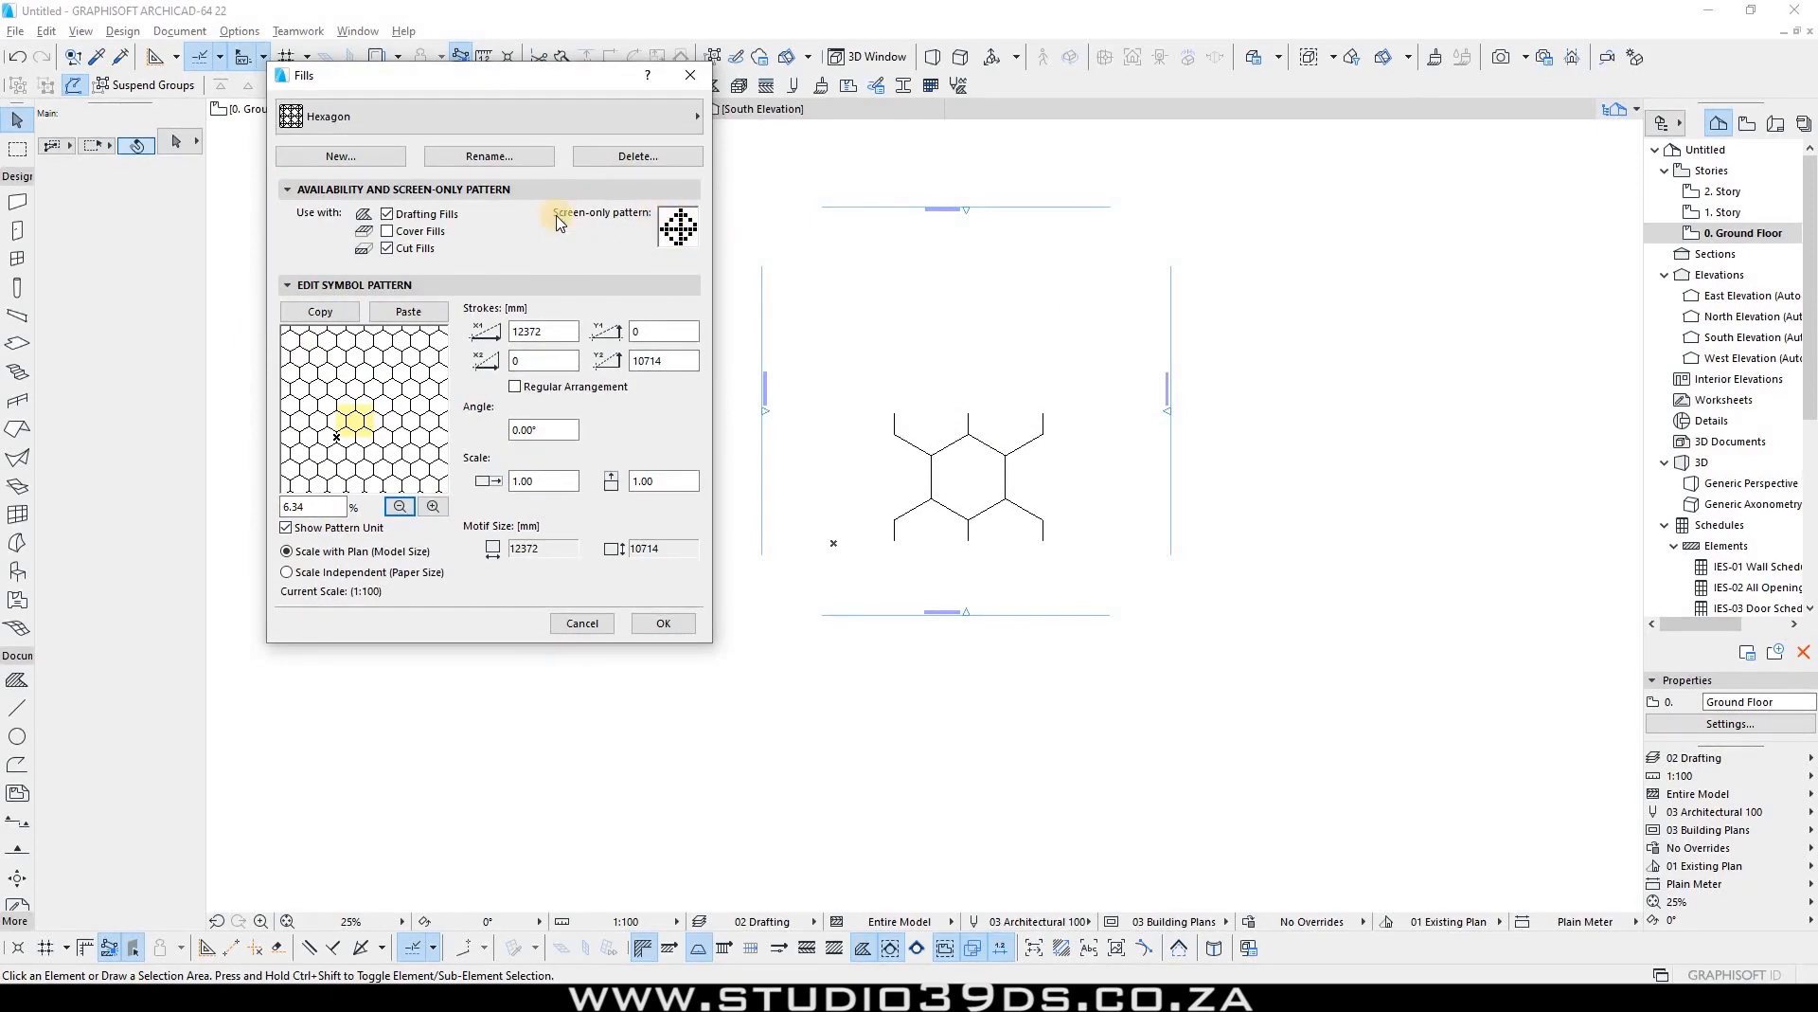
Step: Redraw the Hexagon fill's screen-only pattern as a honeycomb motif and save the fill settings
click(680, 223)
click(666, 230)
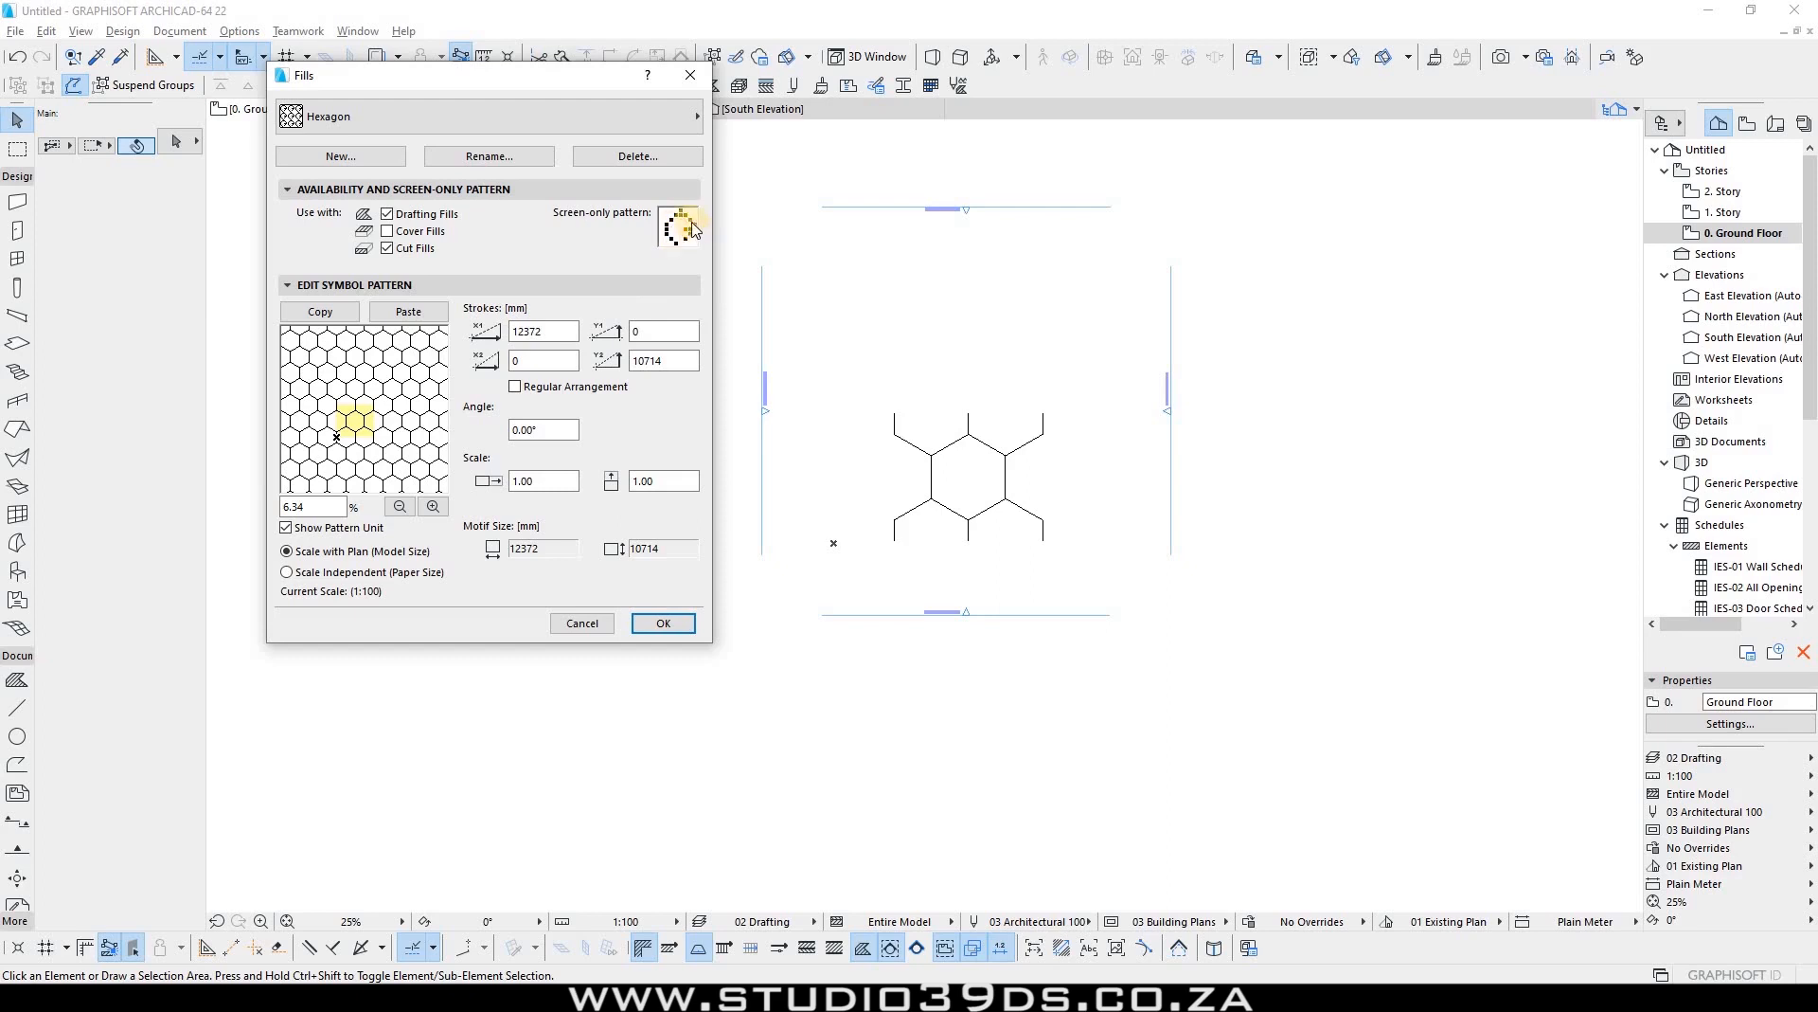
click(694, 231)
click(667, 623)
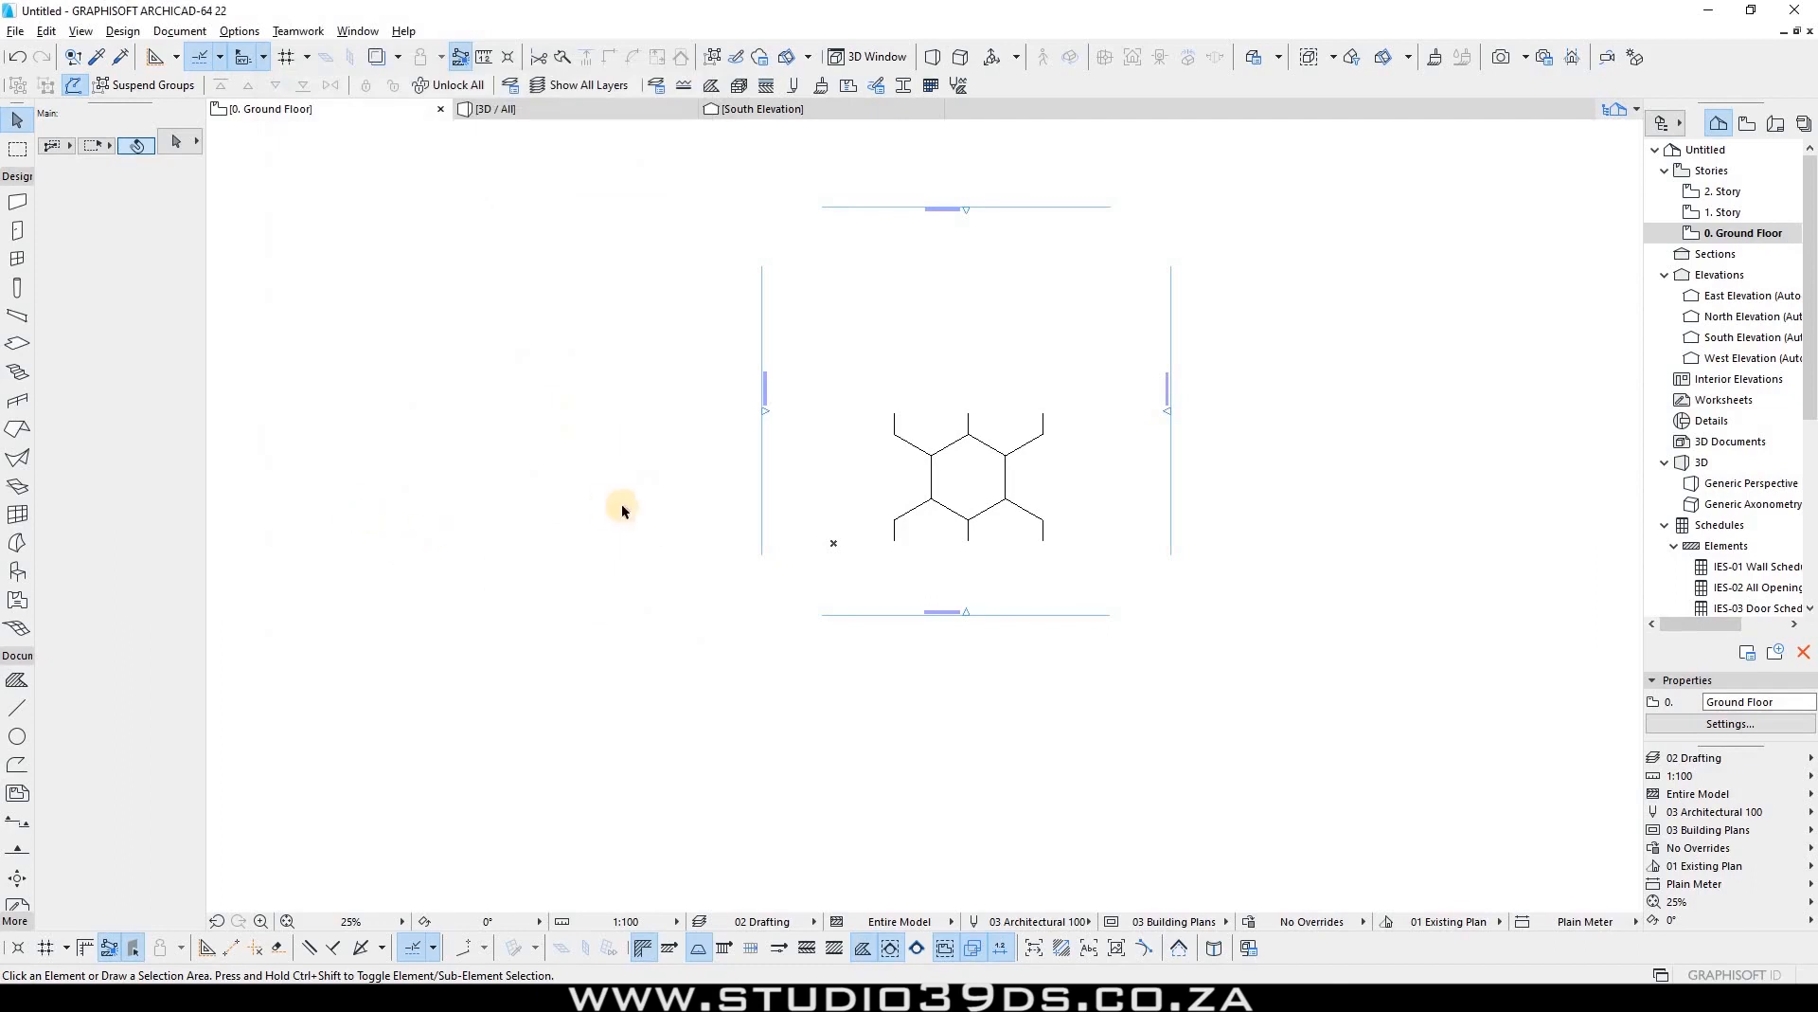
Step: Draw a rotated rectangular fill with the 25 % pattern outside the East Elevation marker
click(17, 679)
click(1255, 295)
click(1418, 533)
click(1426, 390)
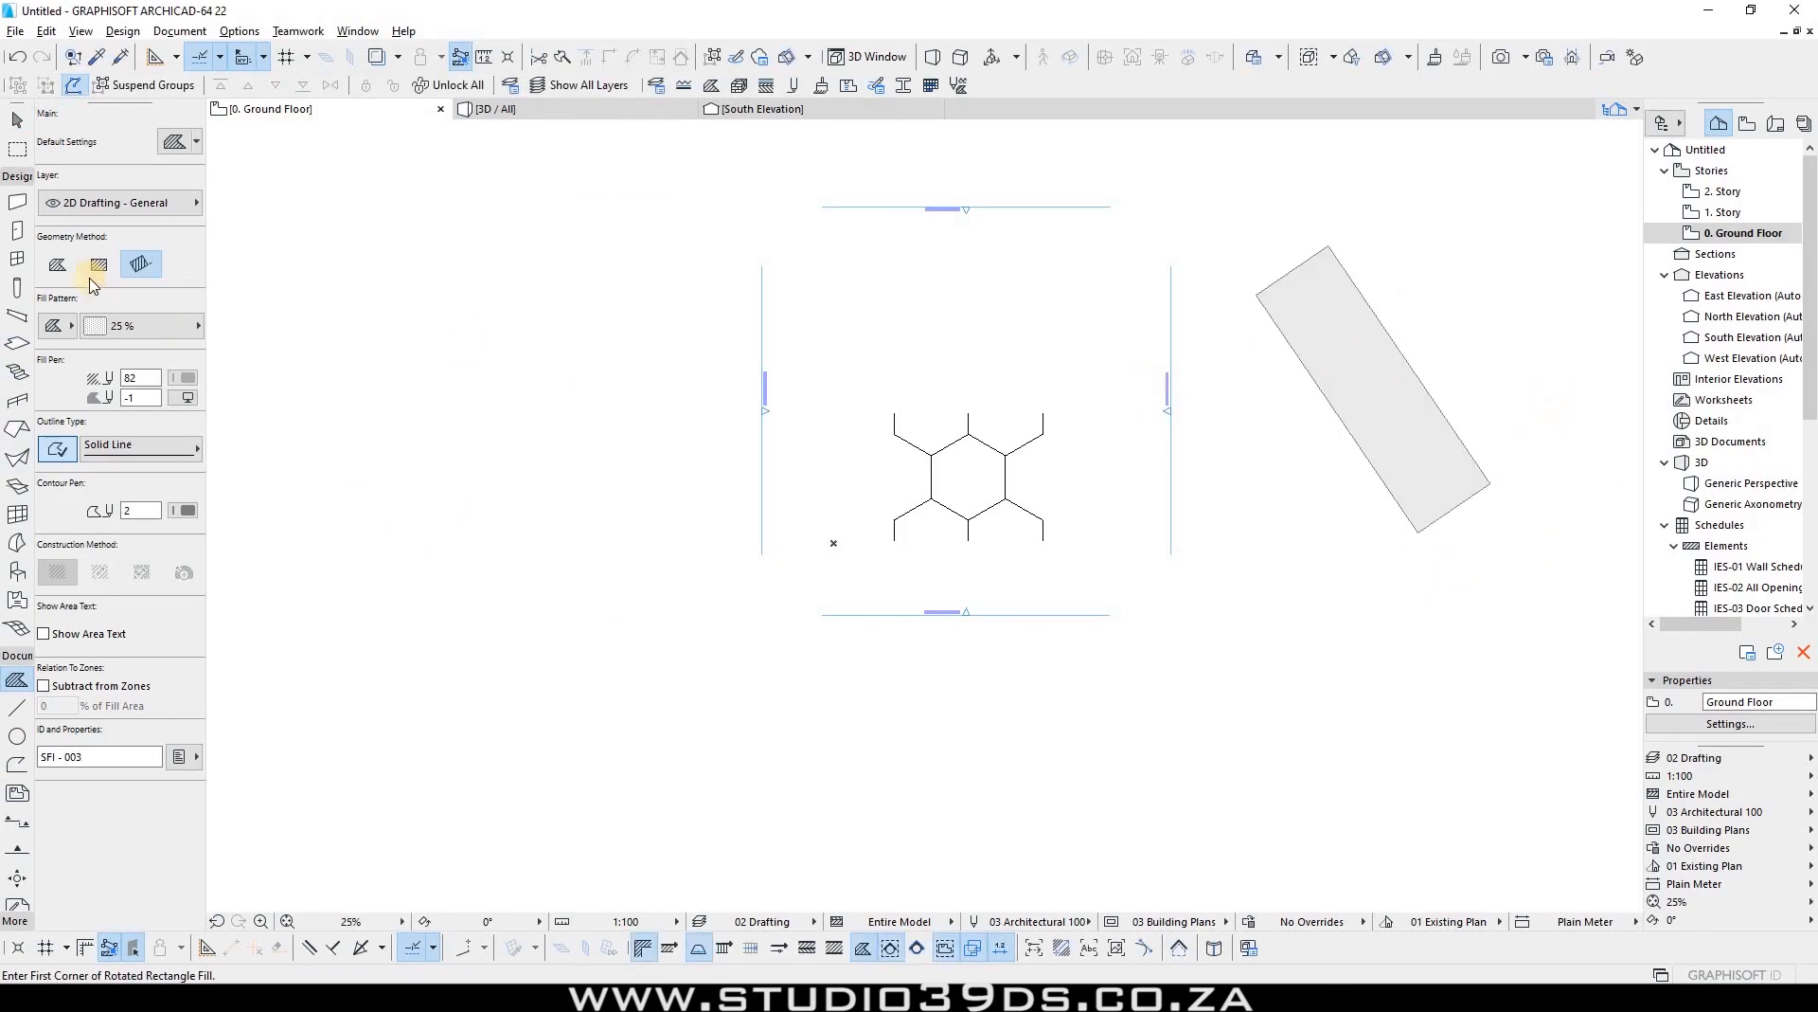
Step: Switch the fill geometry method to polygonal and delete the rotated rectangular fill
click(57, 264)
key(Escape)
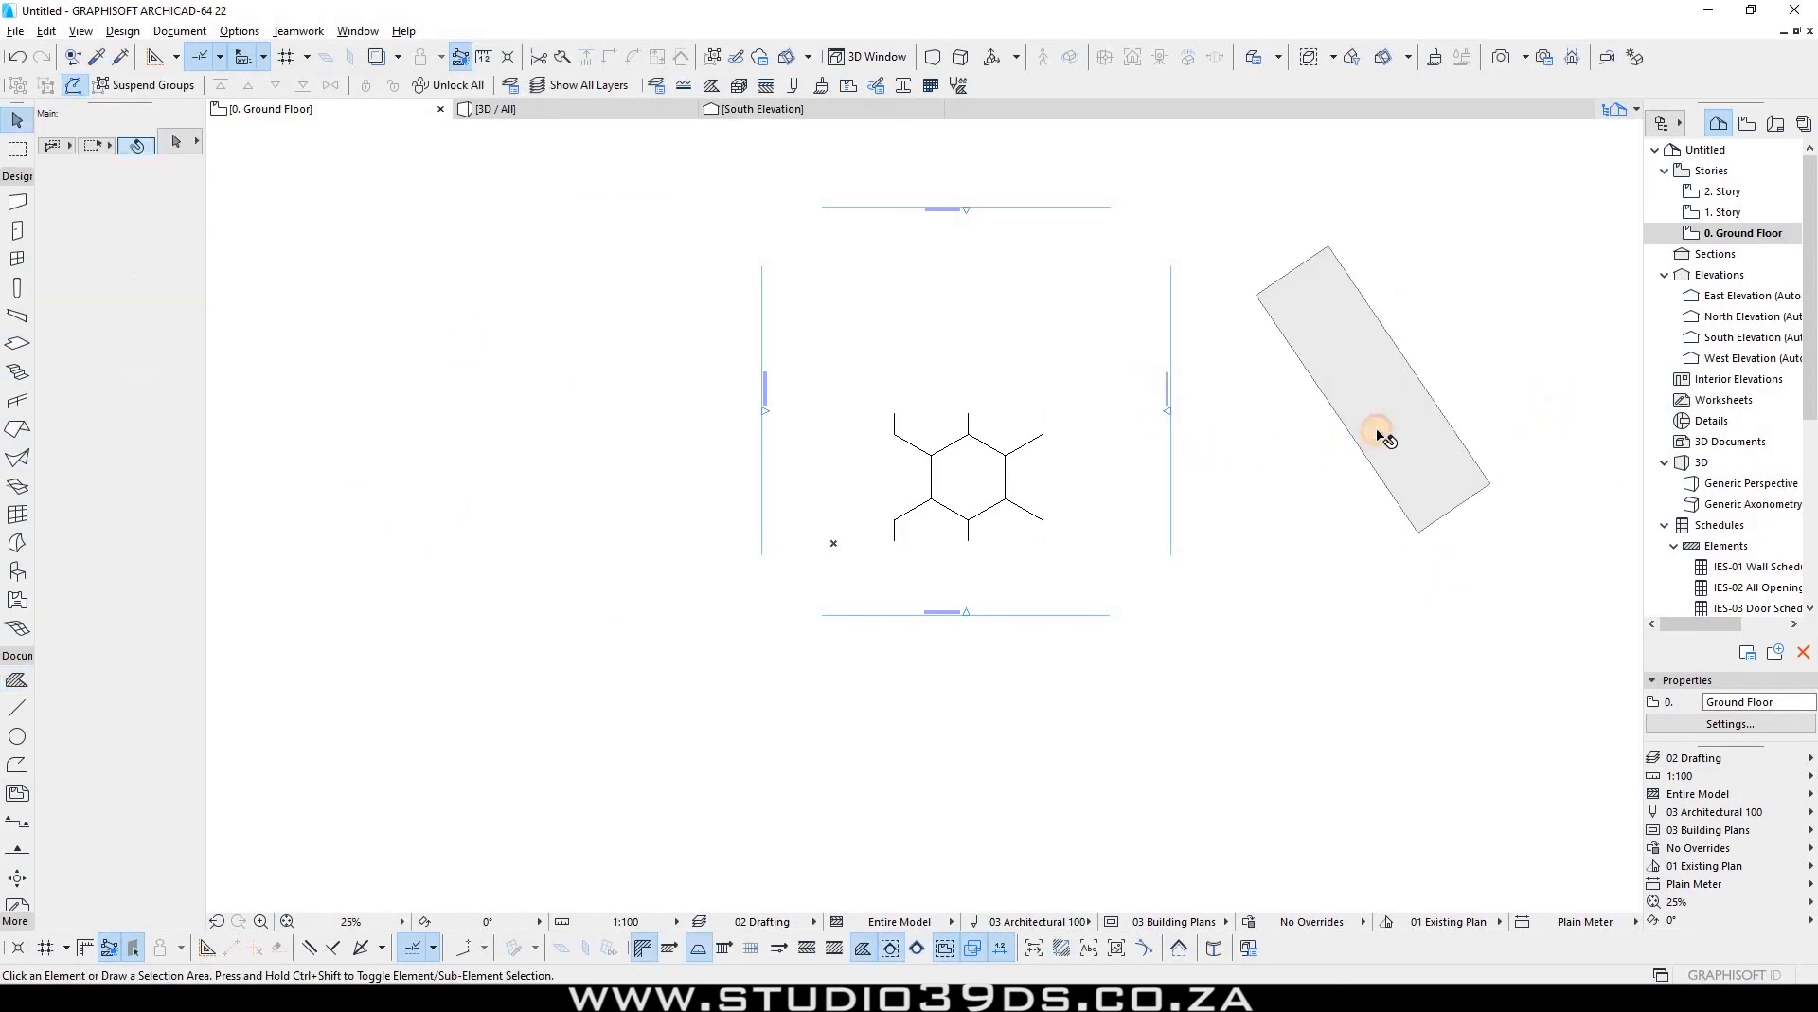
click(1379, 437)
key(Delete)
Step: Draw a closed nine-sided polygonal fill with the 25 % pattern outside the East Elevation marker
click(17, 680)
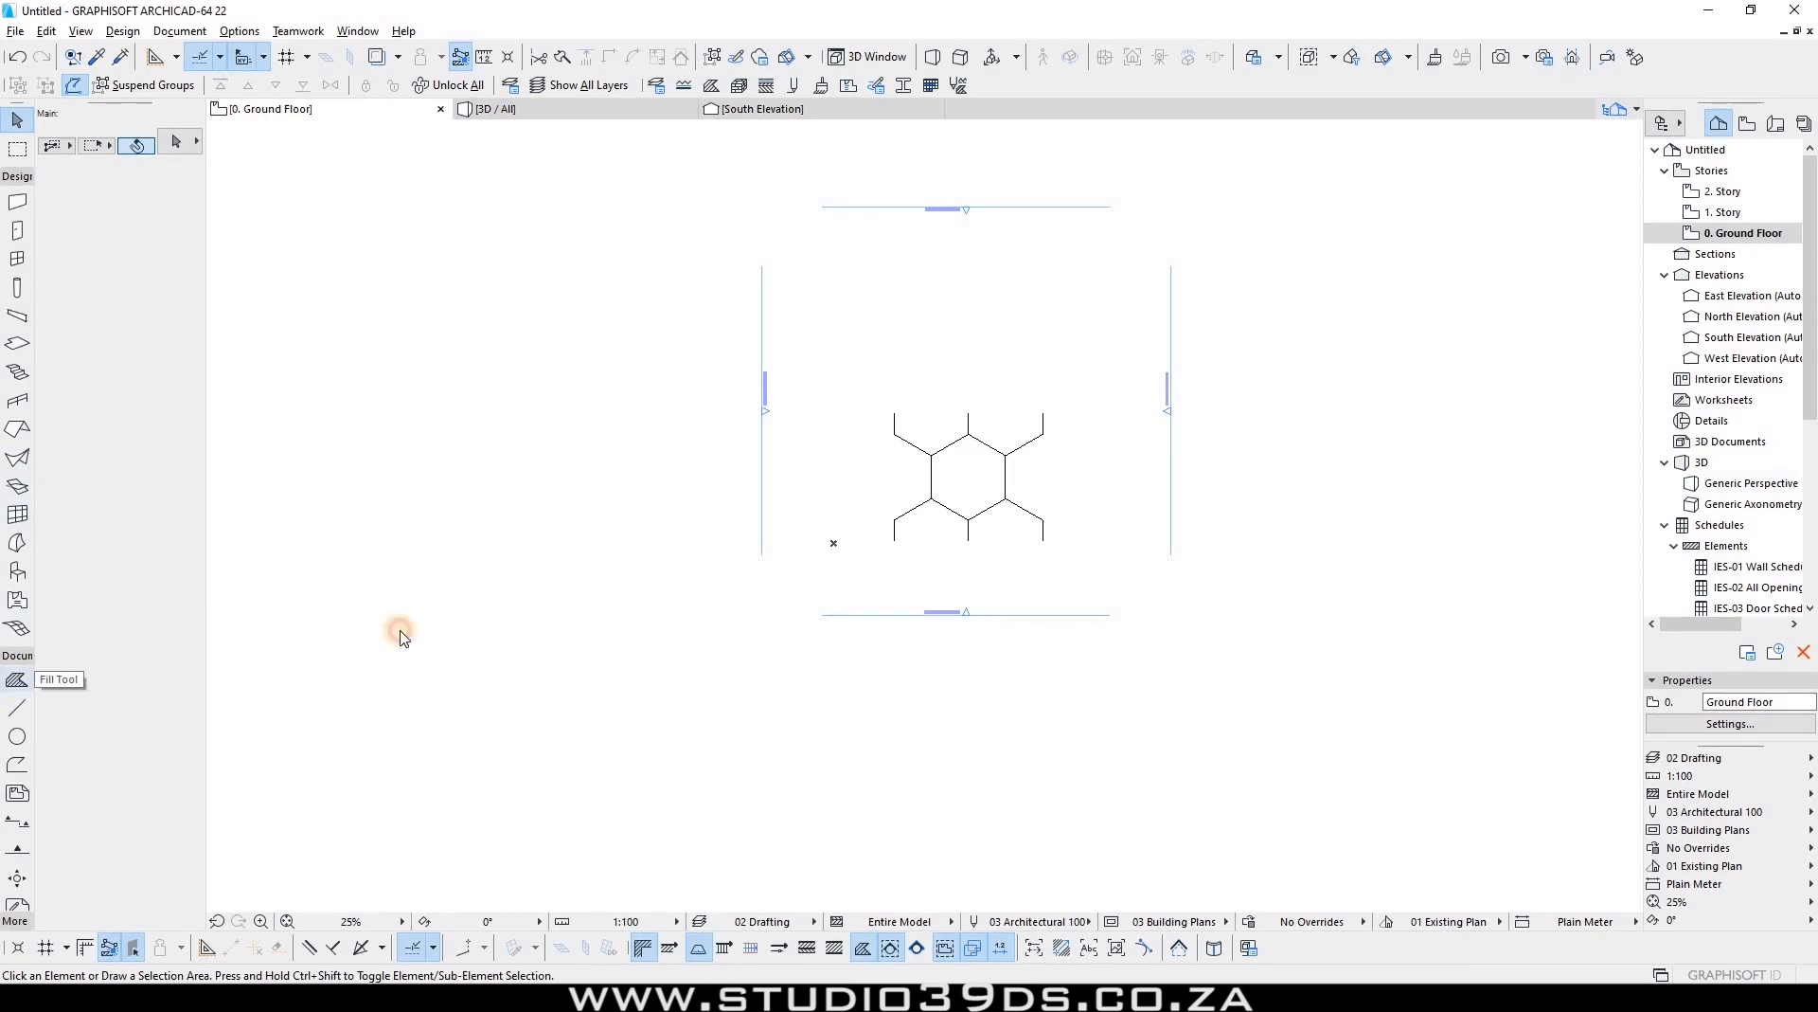
click(1289, 345)
click(1301, 513)
click(1449, 527)
click(1564, 494)
click(1580, 384)
click(1554, 303)
click(1487, 185)
click(1425, 178)
click(1316, 225)
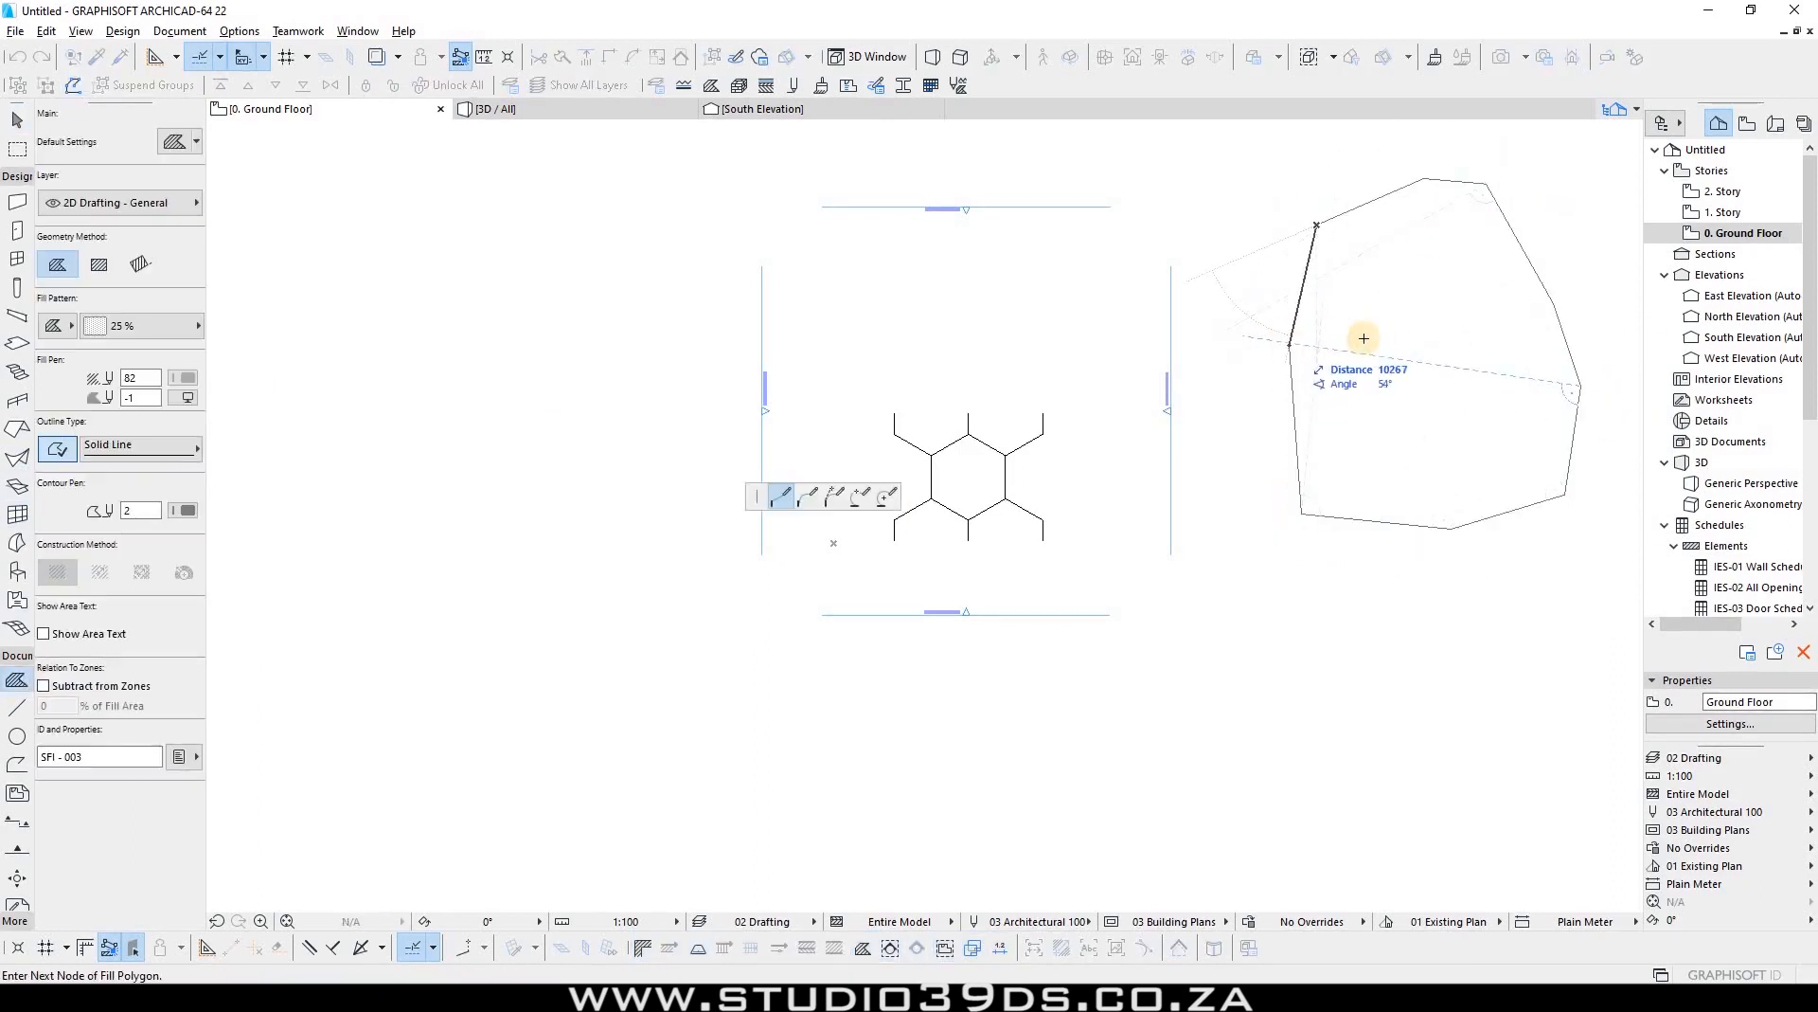
click(1290, 343)
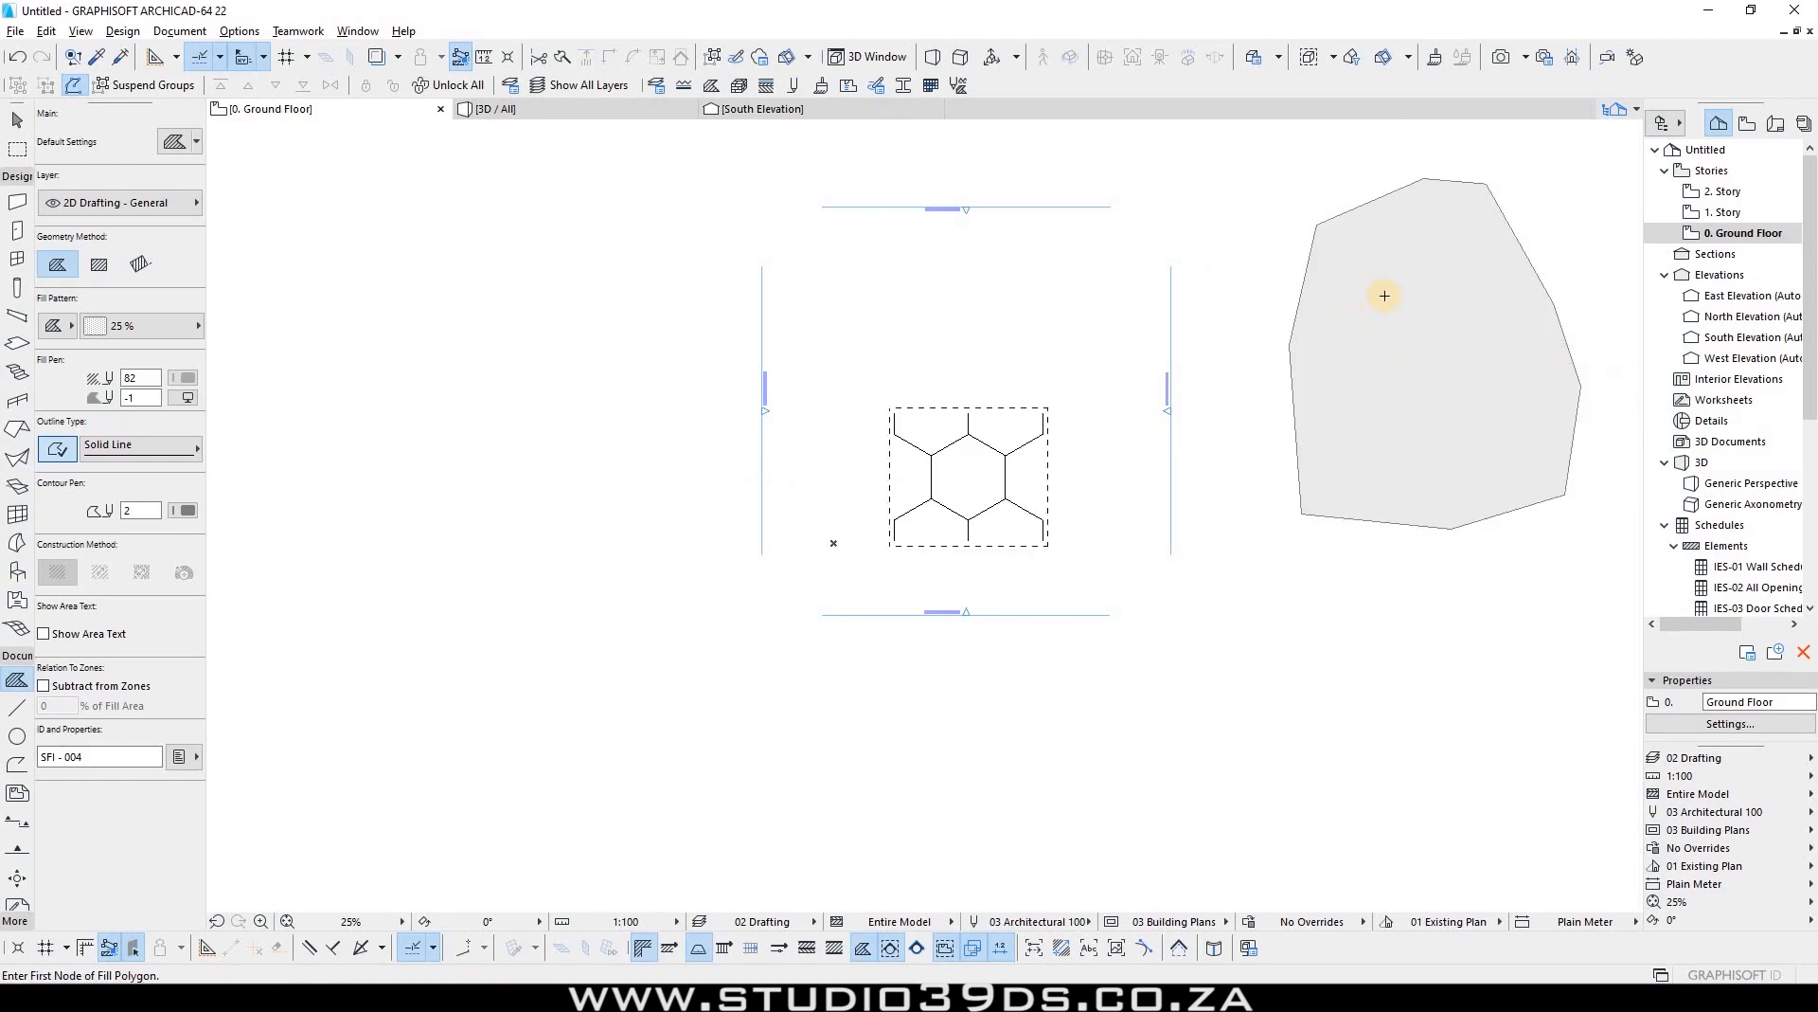
Step: Change the polygonal fill's pattern to the Hexagonal vectorial fill and inspect it up close
key(Escape)
click(1351, 314)
click(133, 326)
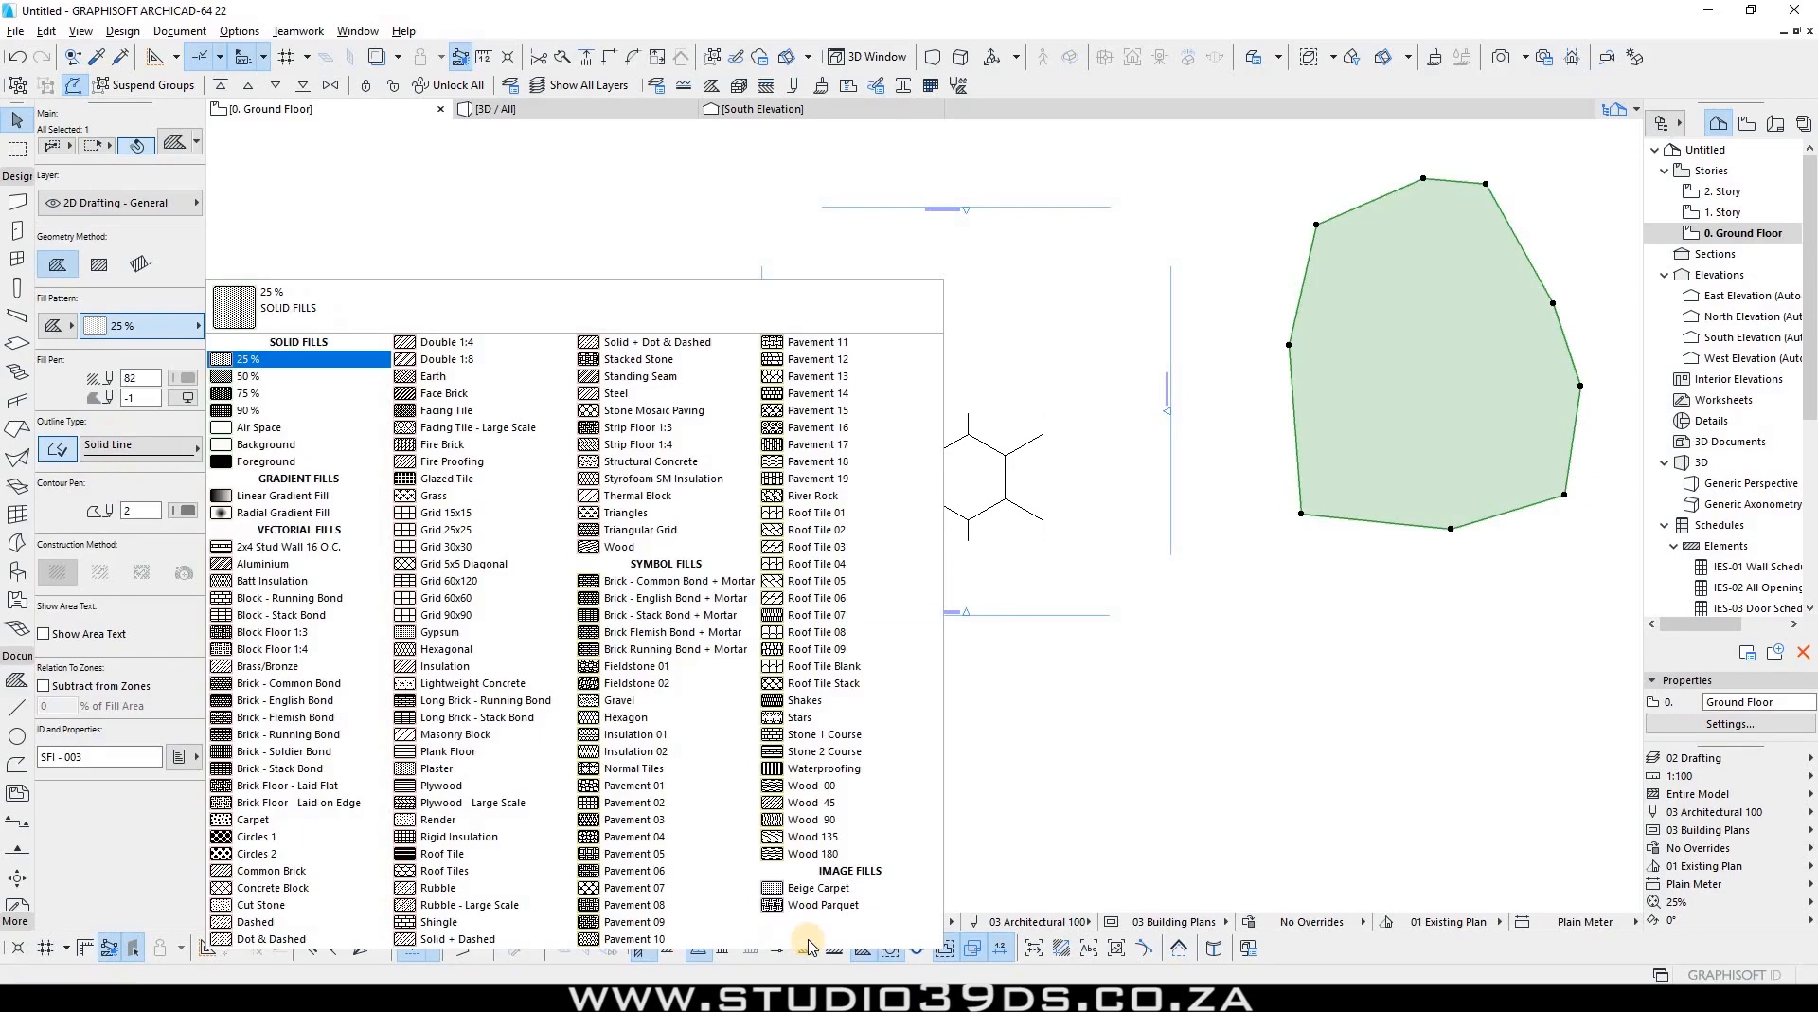
key(h)
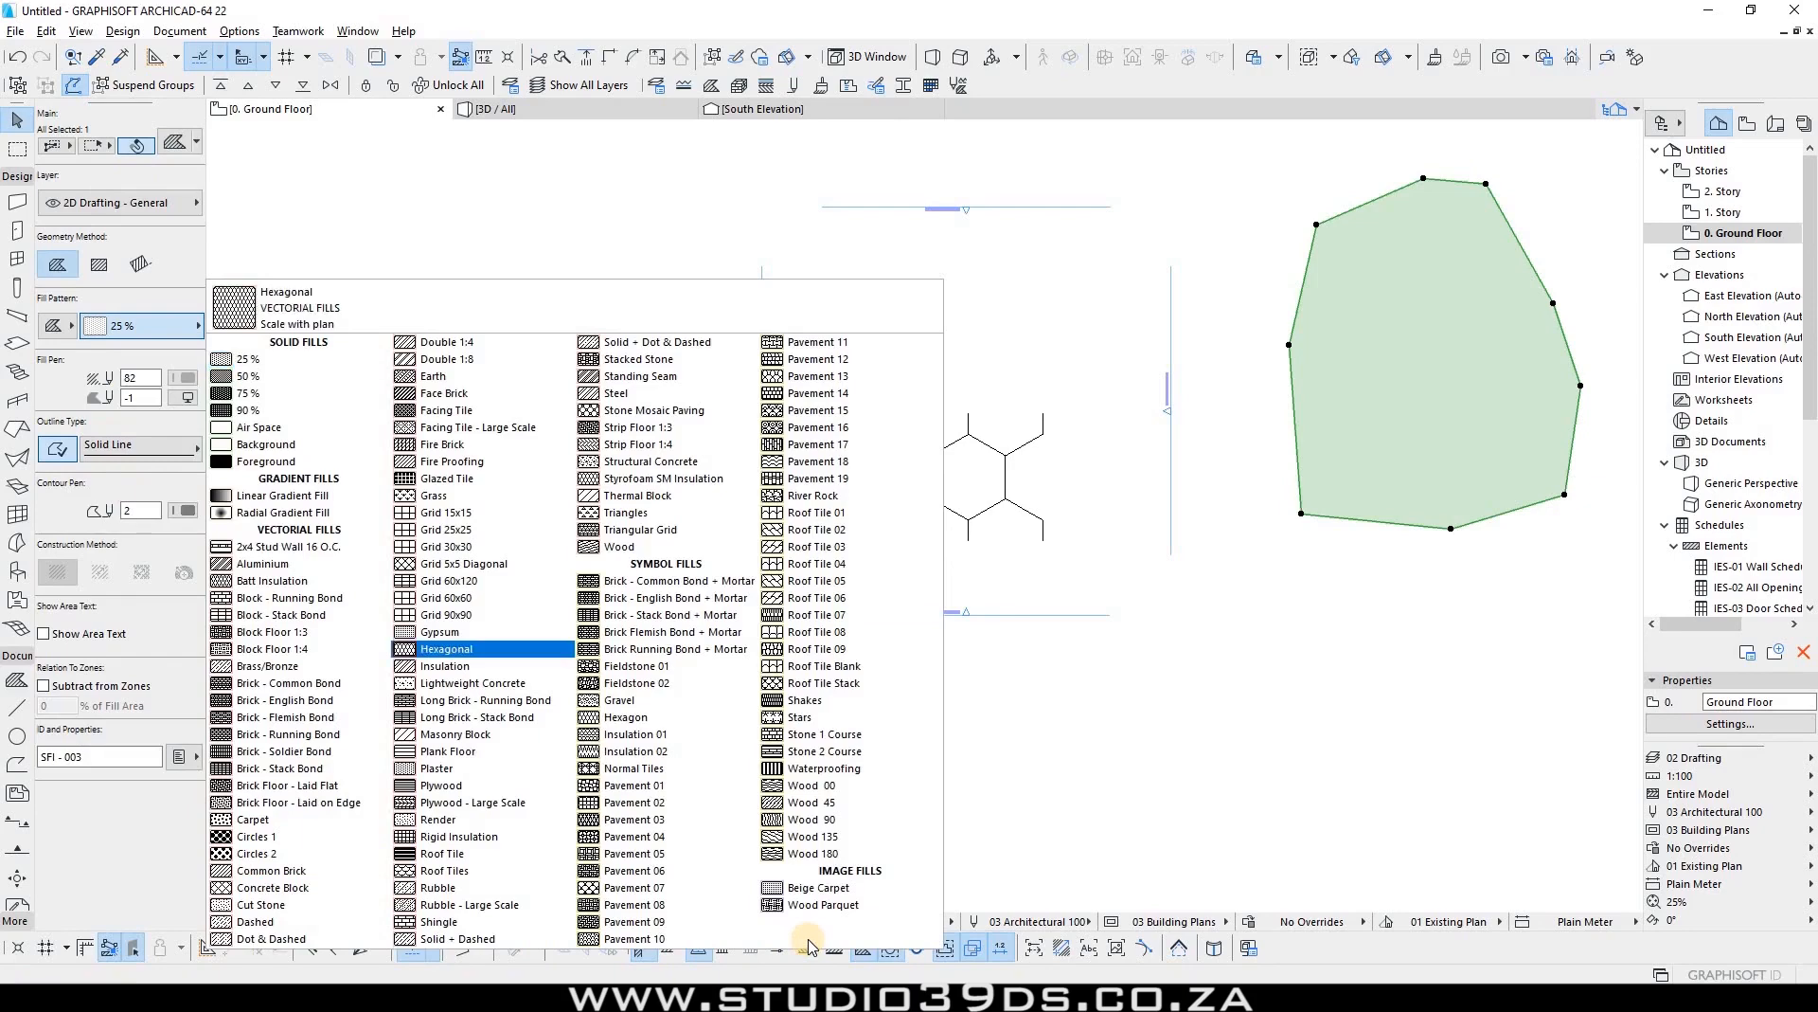
key(Return)
click(1455, 372)
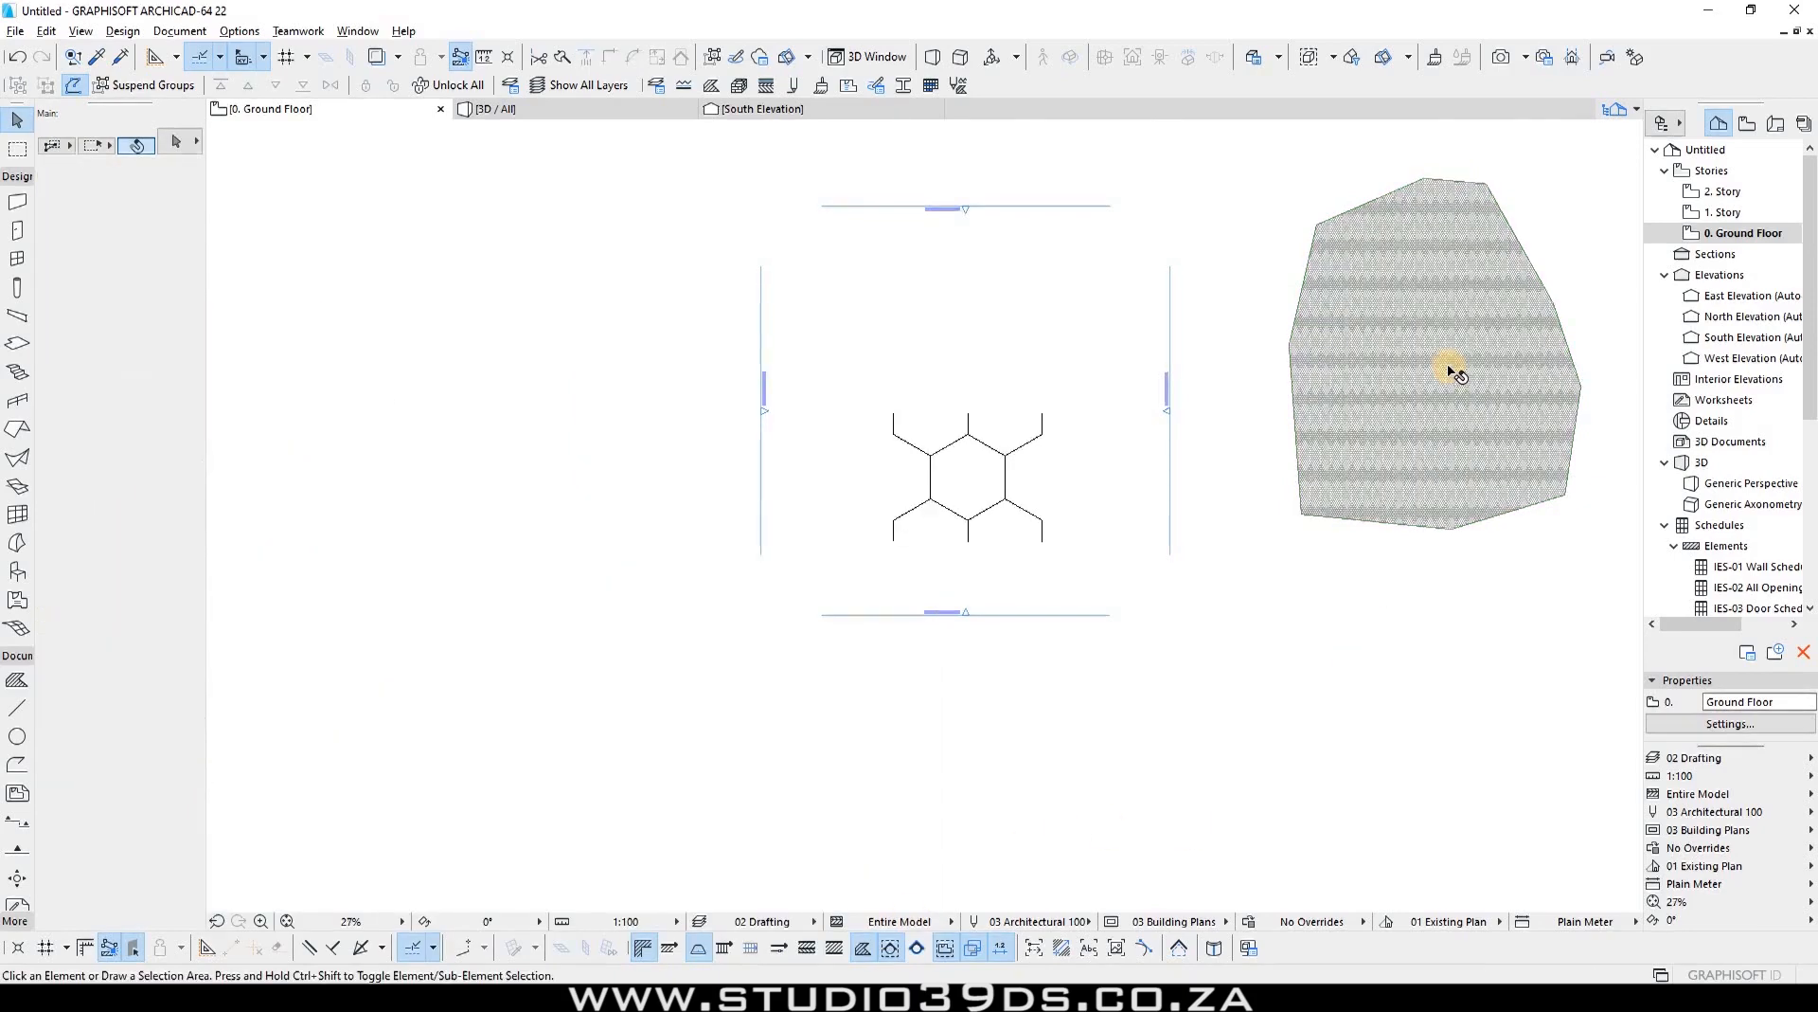
scroll(1067, 327, up, 8)
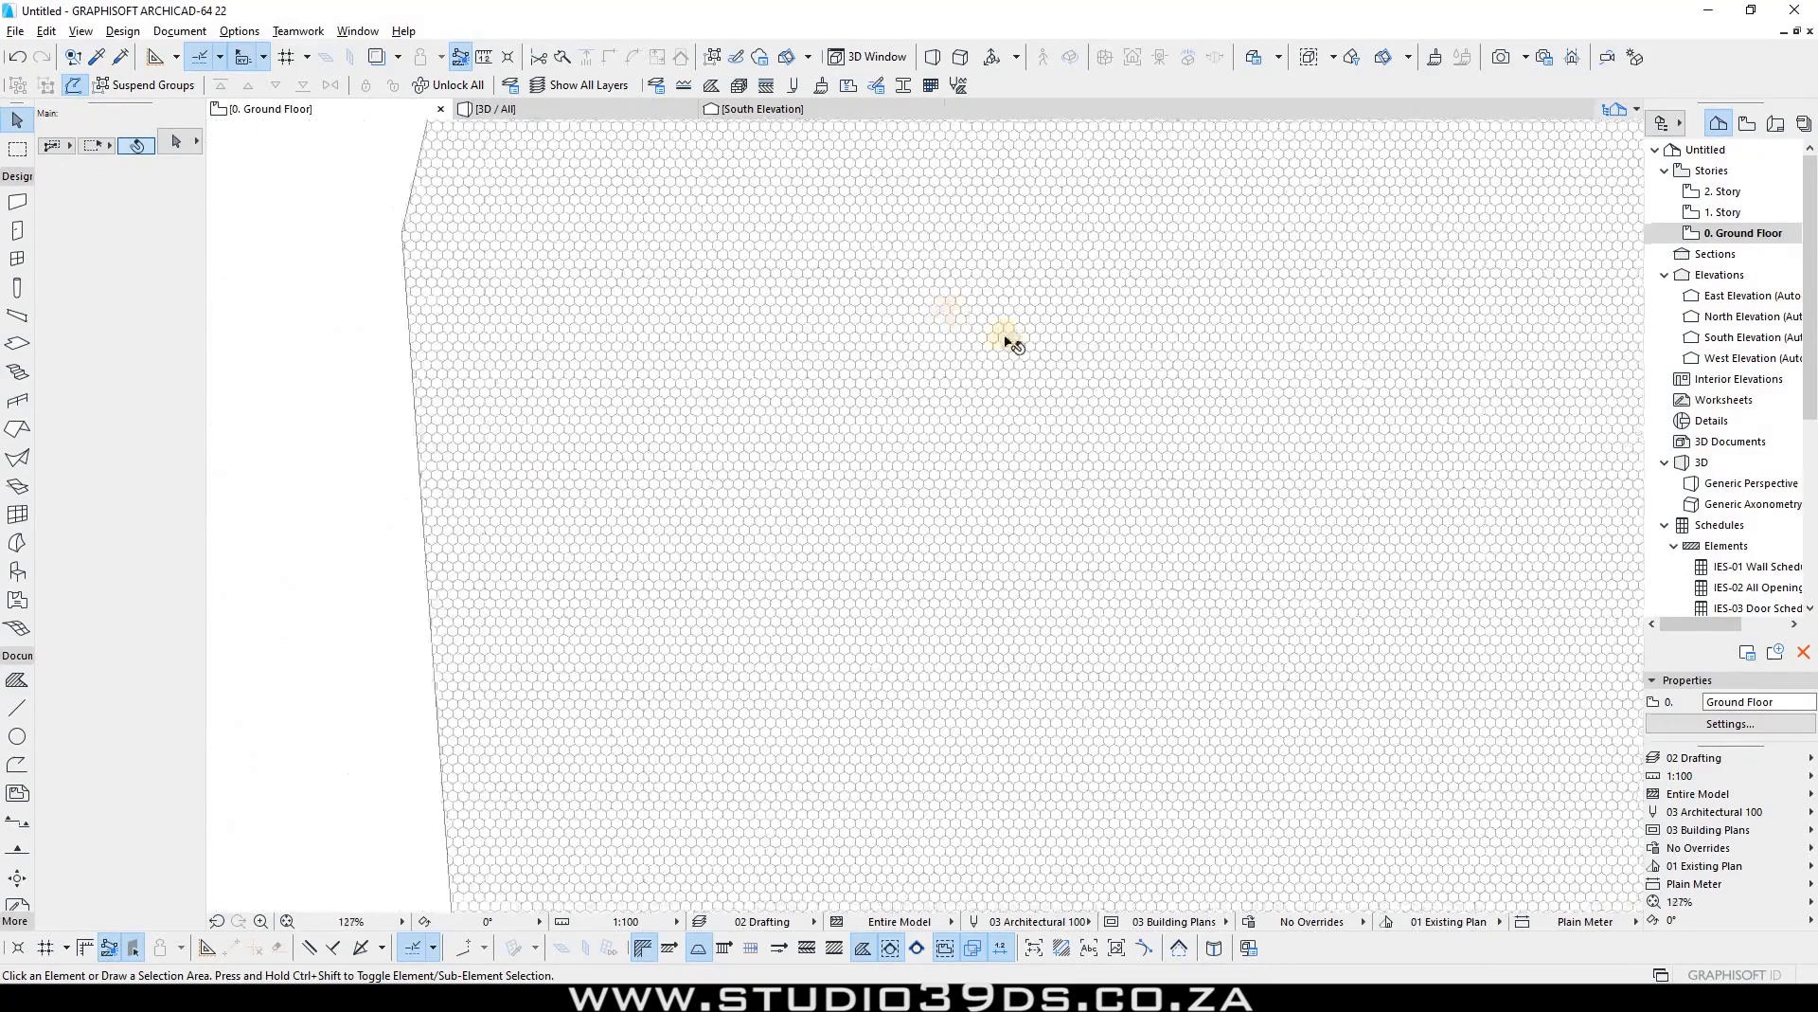
scroll(1007, 341, down, 8)
click(1031, 451)
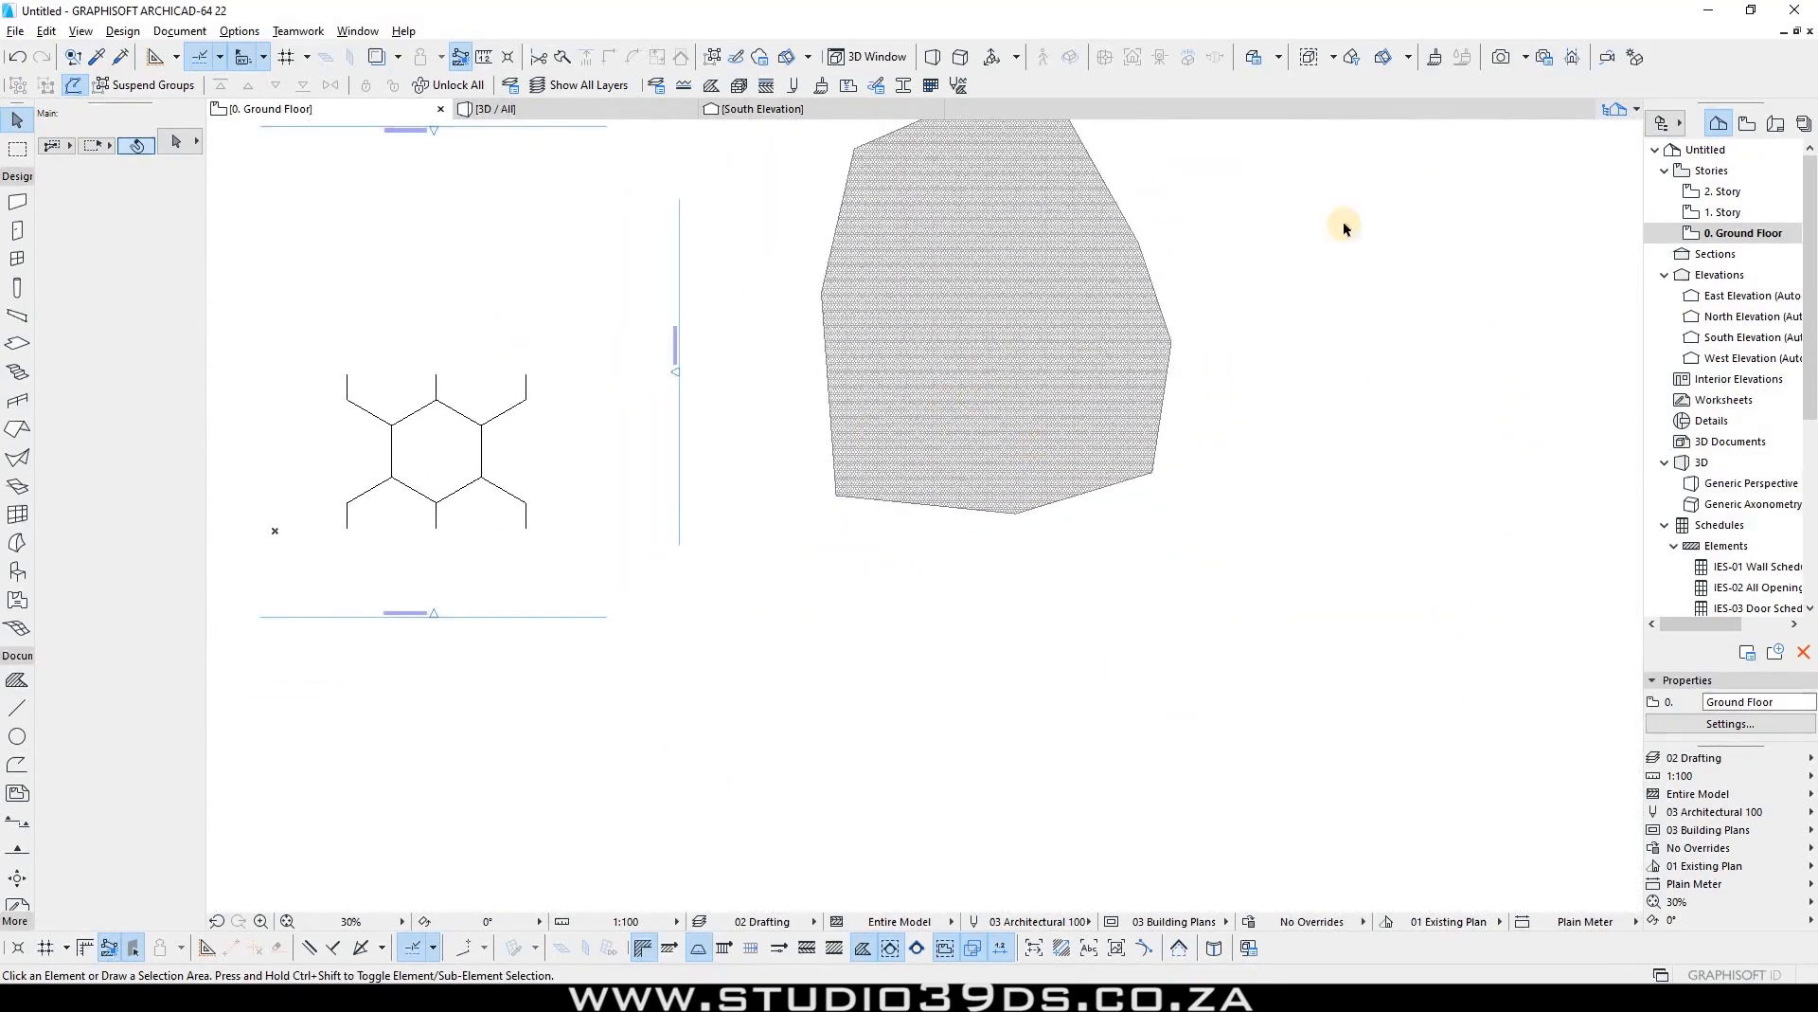
Step: Open the Hexagon symbol fill in the fill settings and set its X1 and Y2 strokes to 100 mm
click(713, 86)
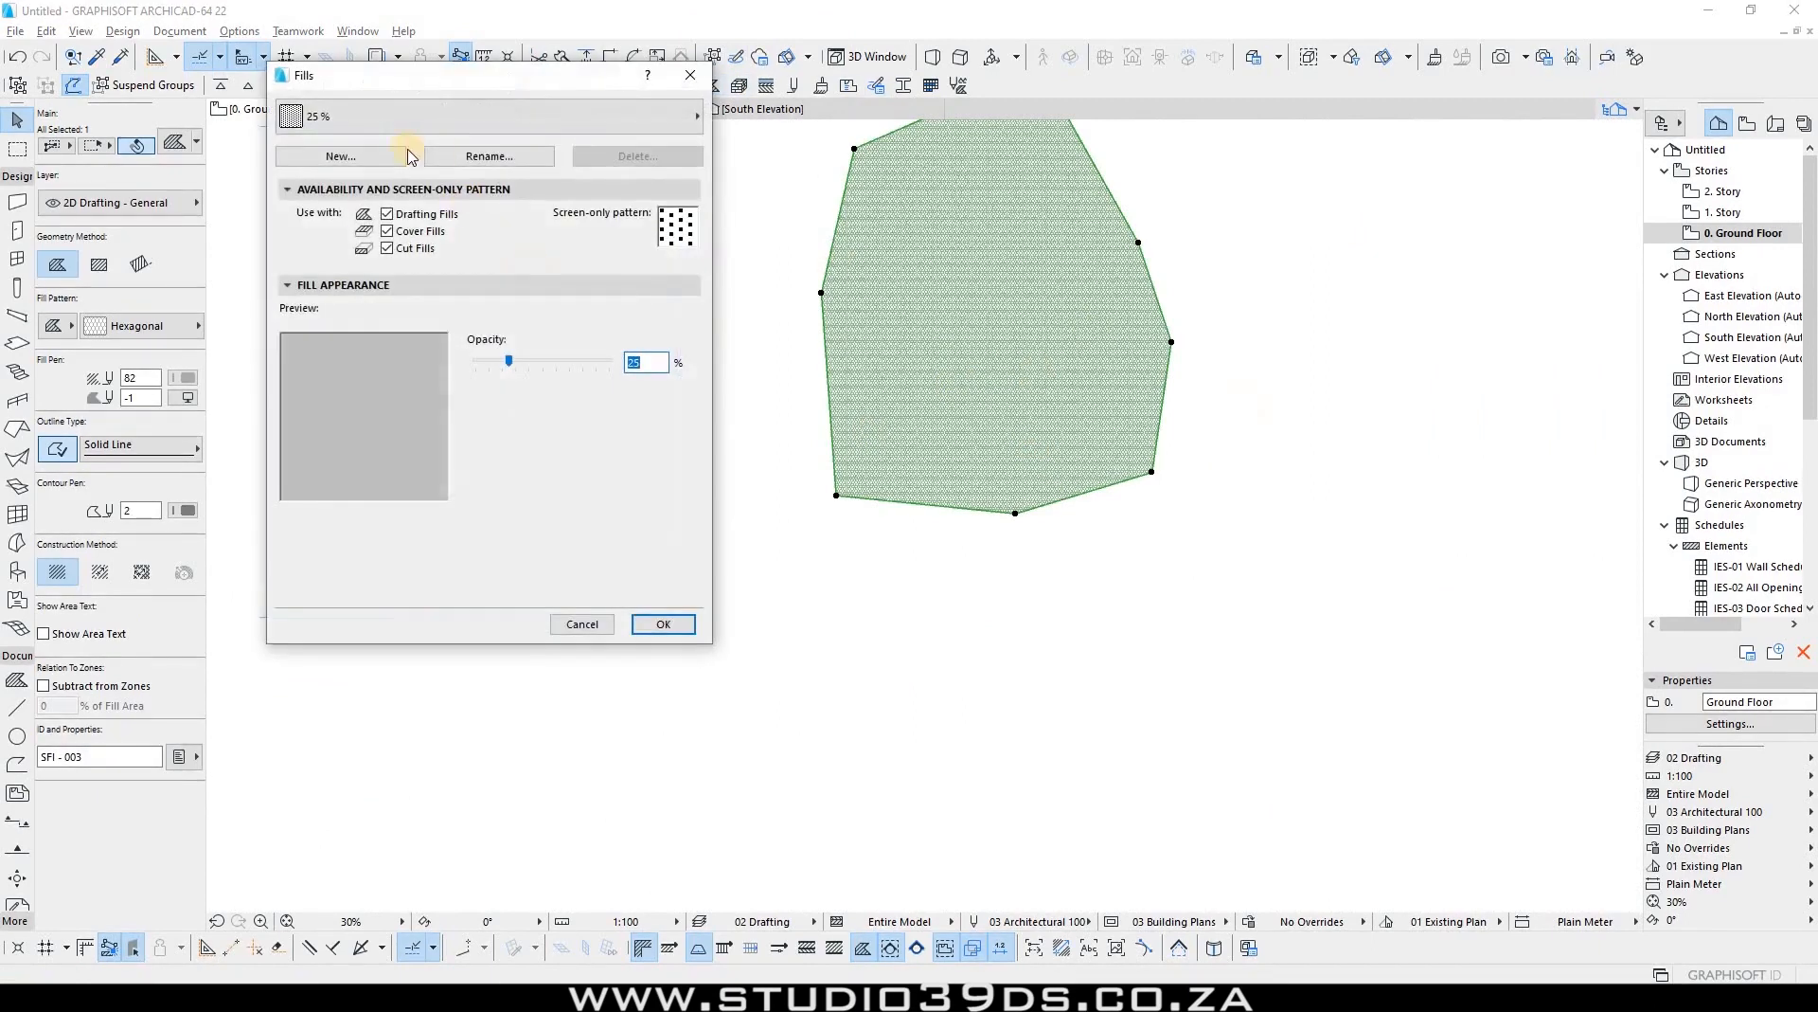
click(357, 117)
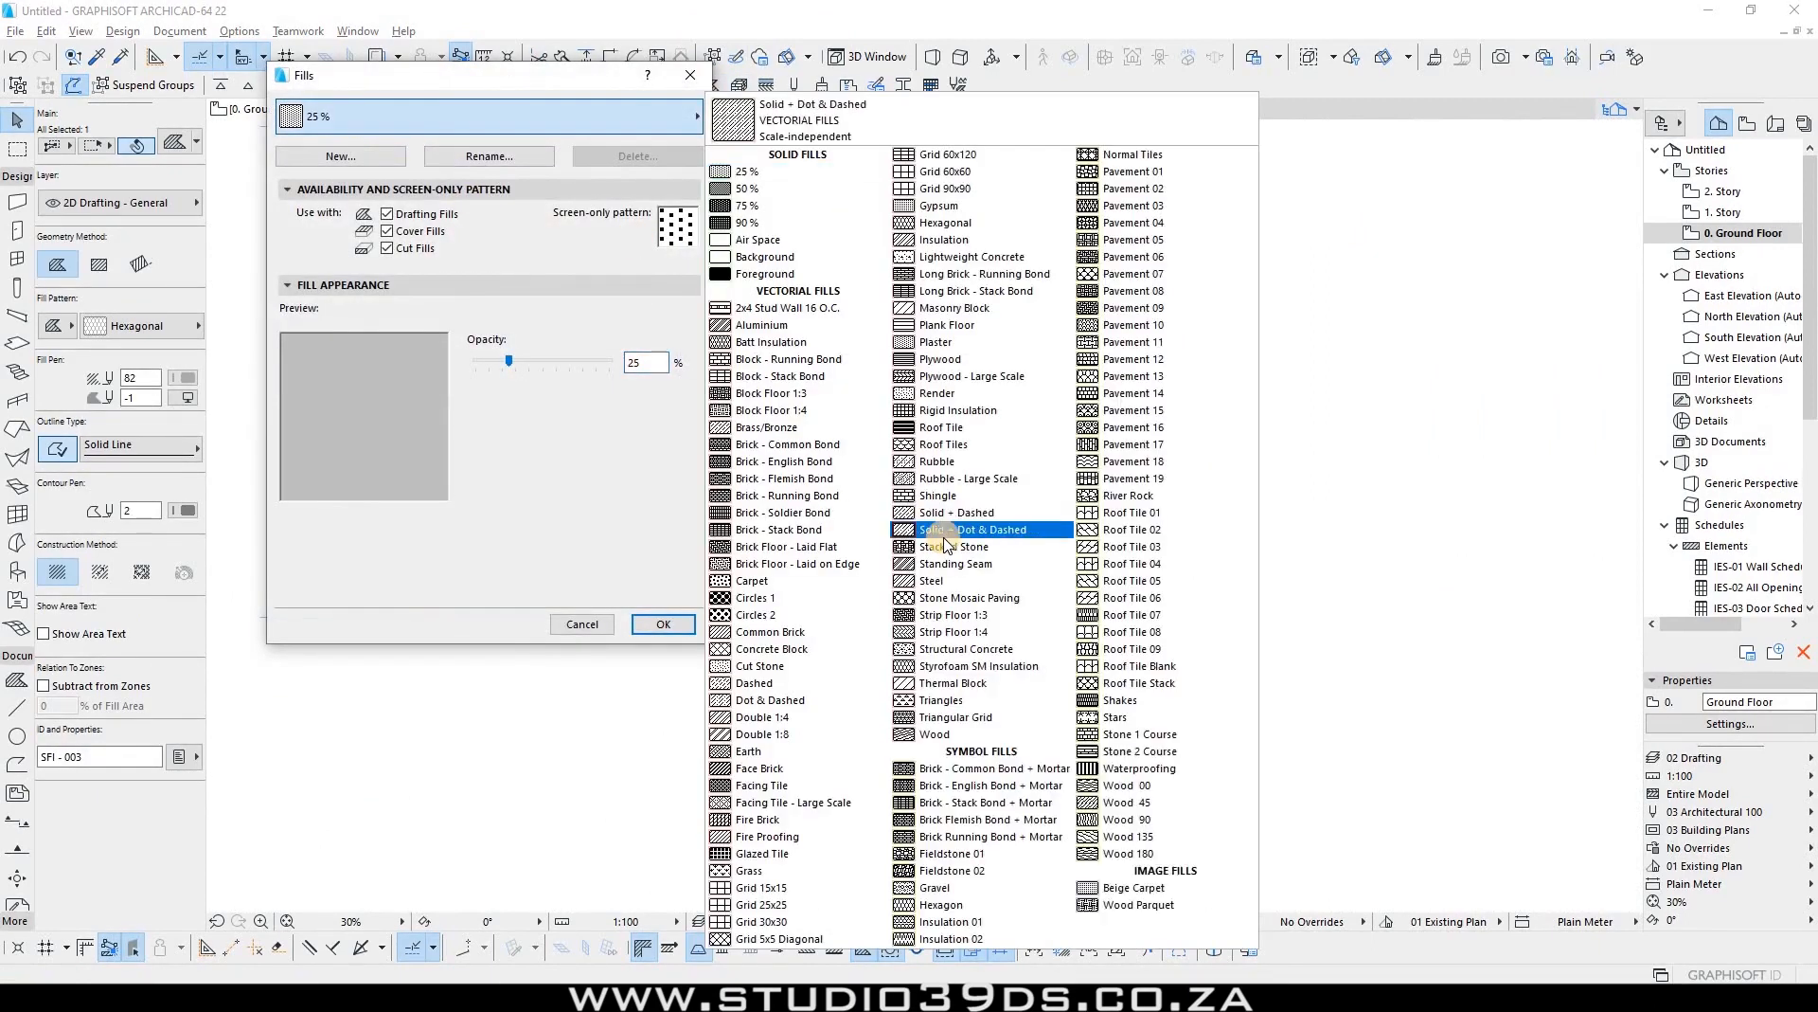
click(942, 905)
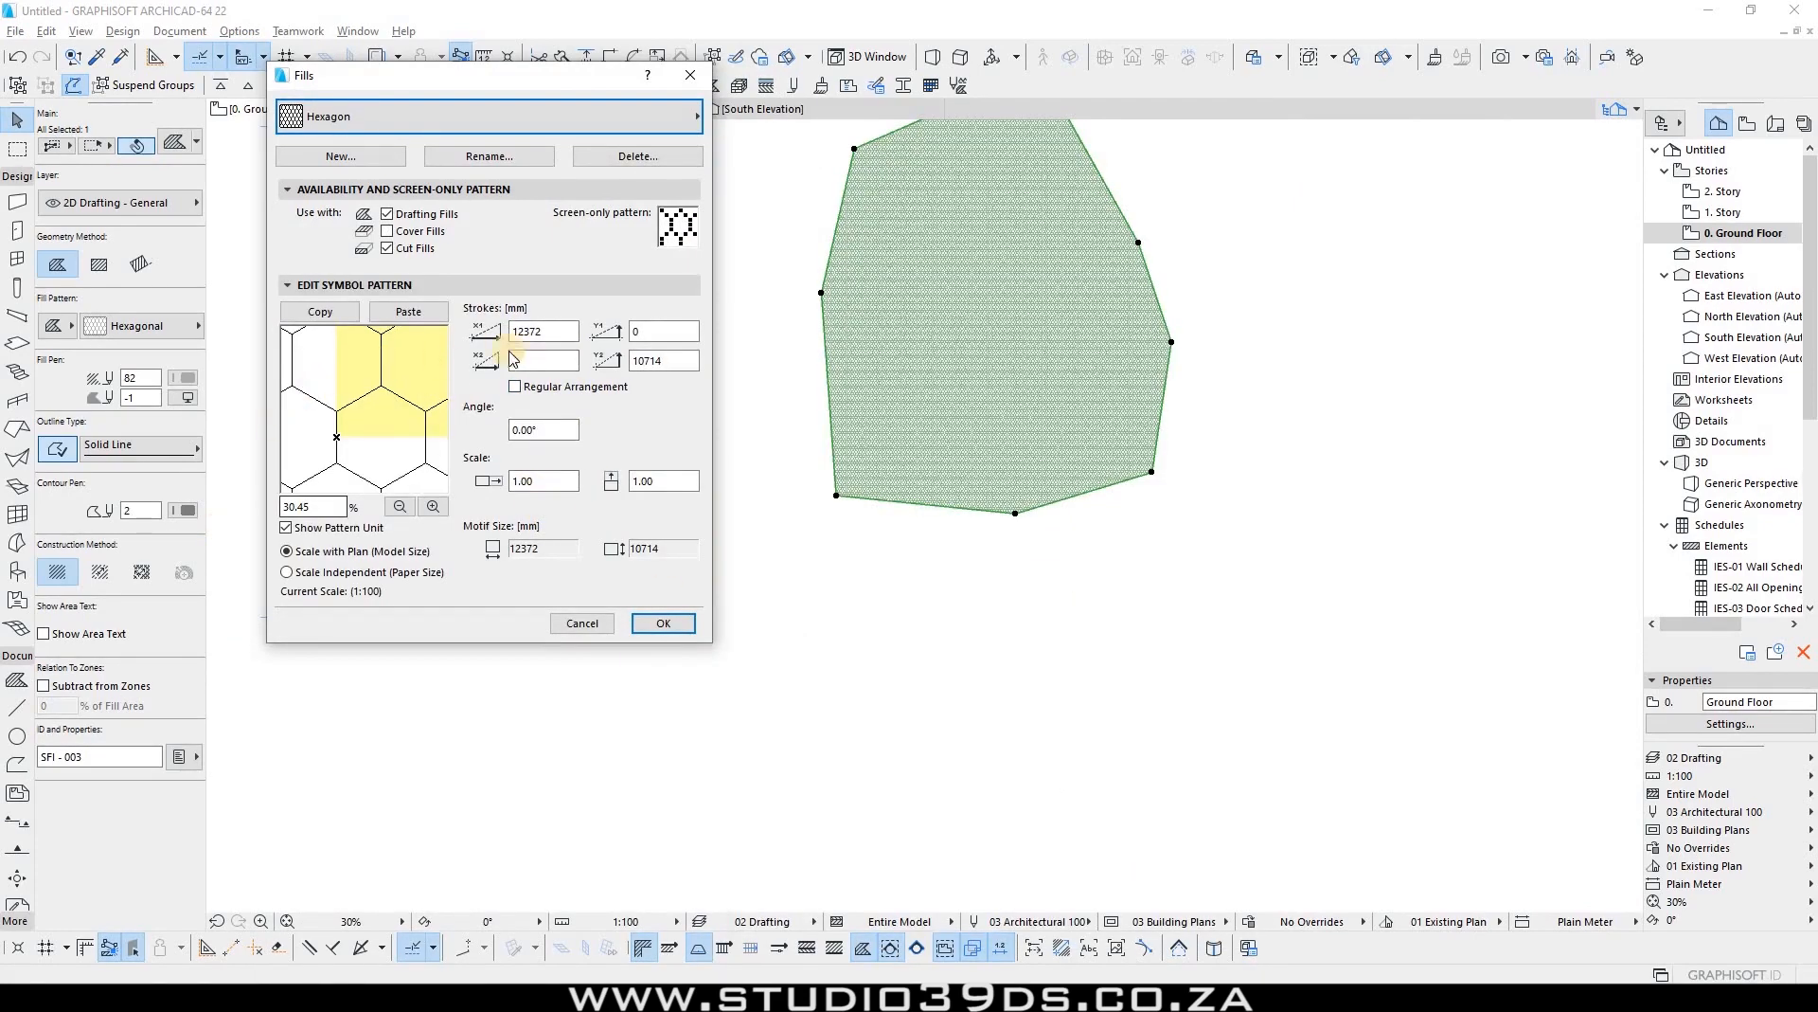
click(400, 506)
click(399, 506)
click(524, 333)
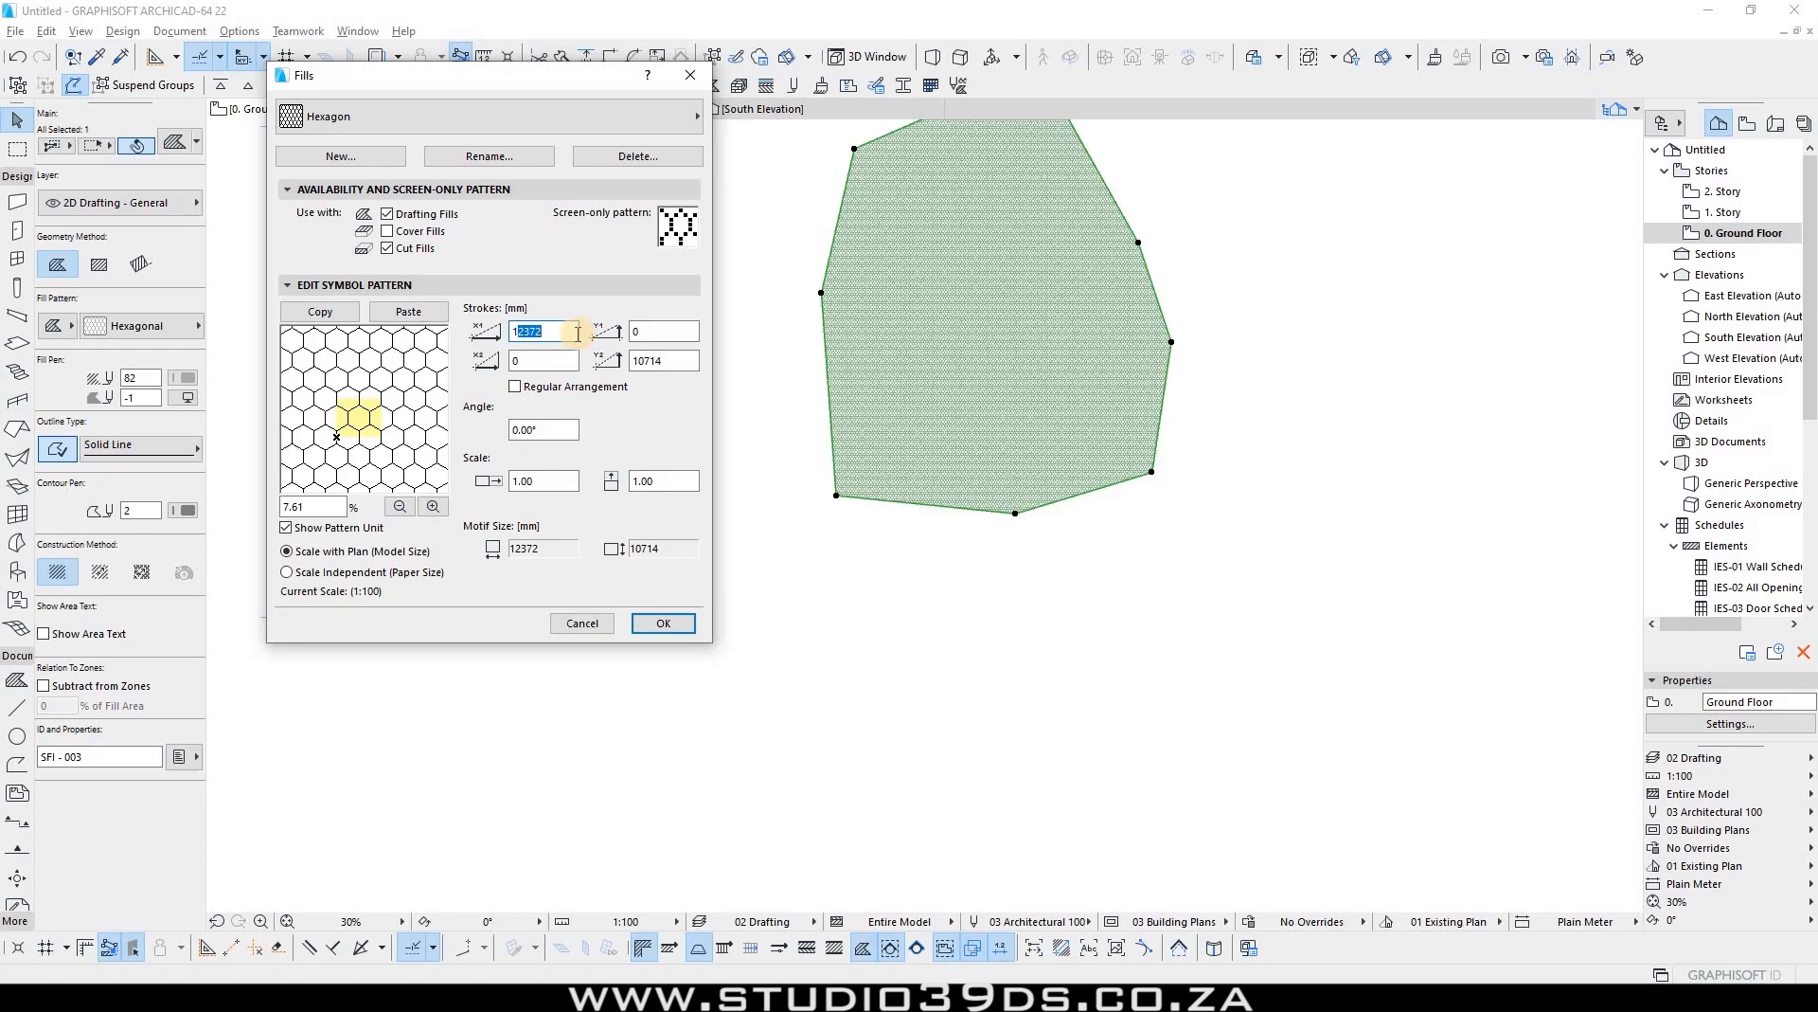
text(01)
drag(697, 365, 471, 328)
text(1)
double_click(550, 330)
text(10)
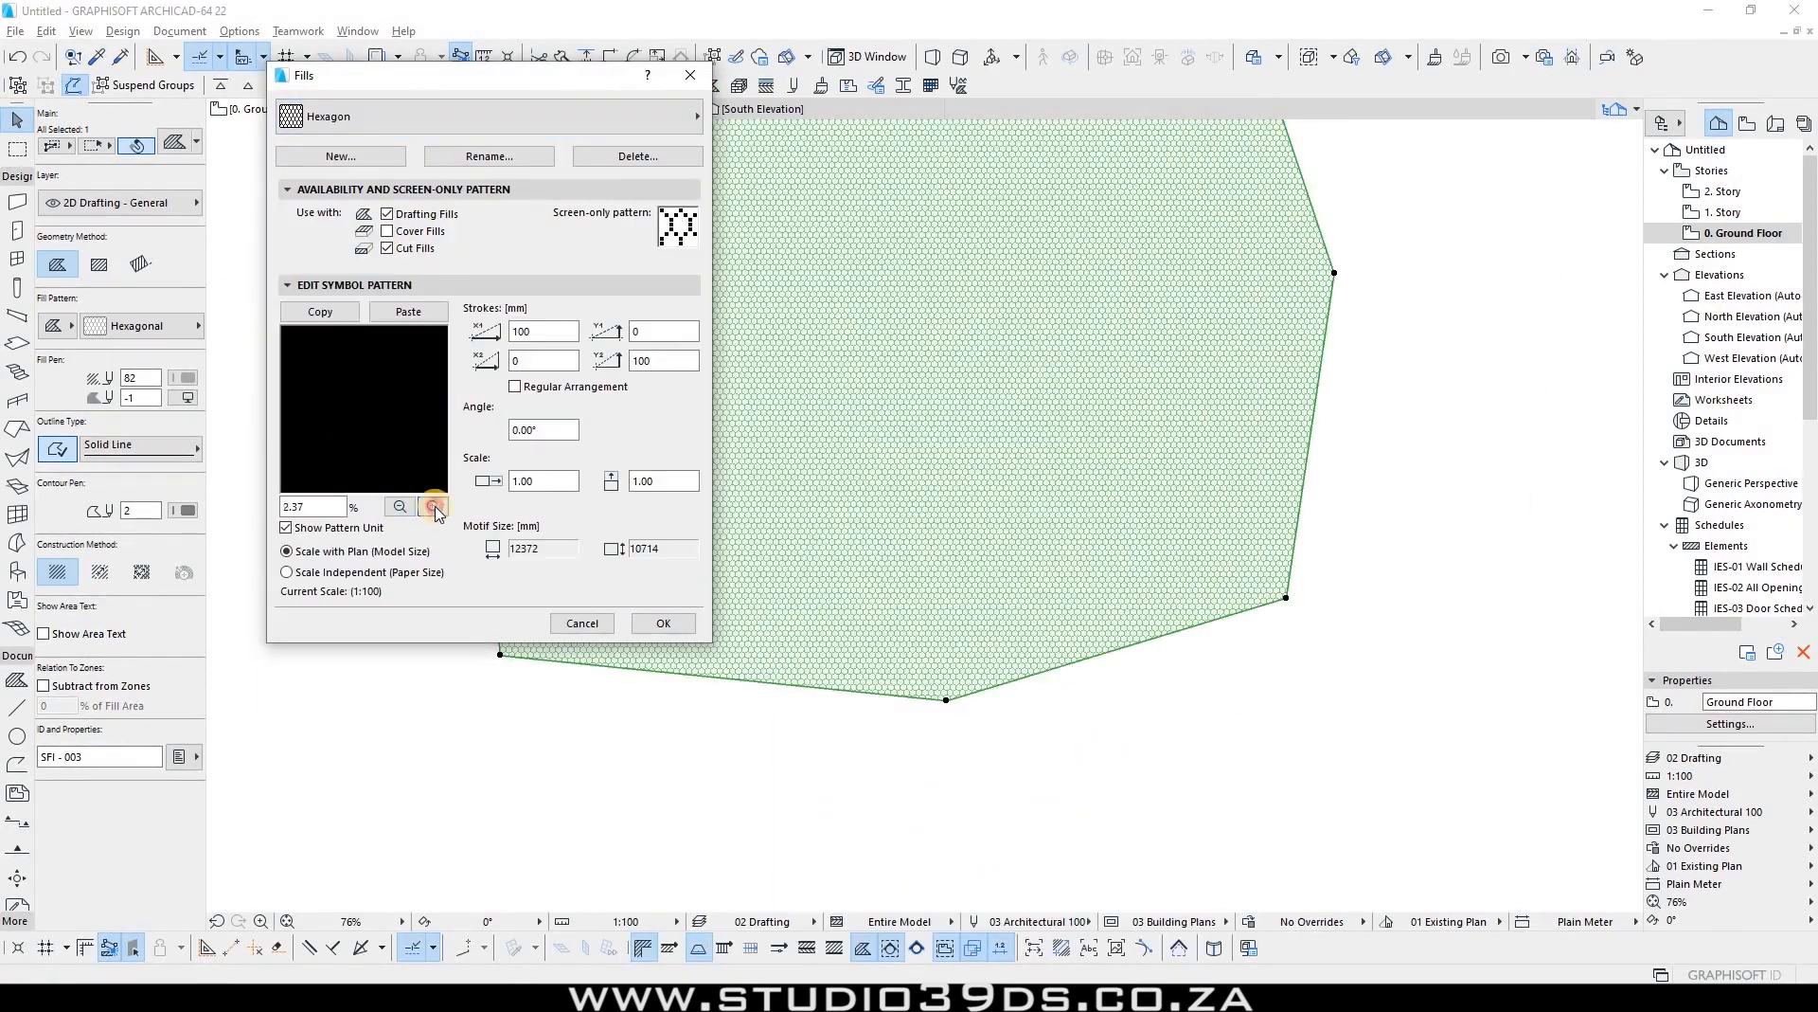
click(432, 507)
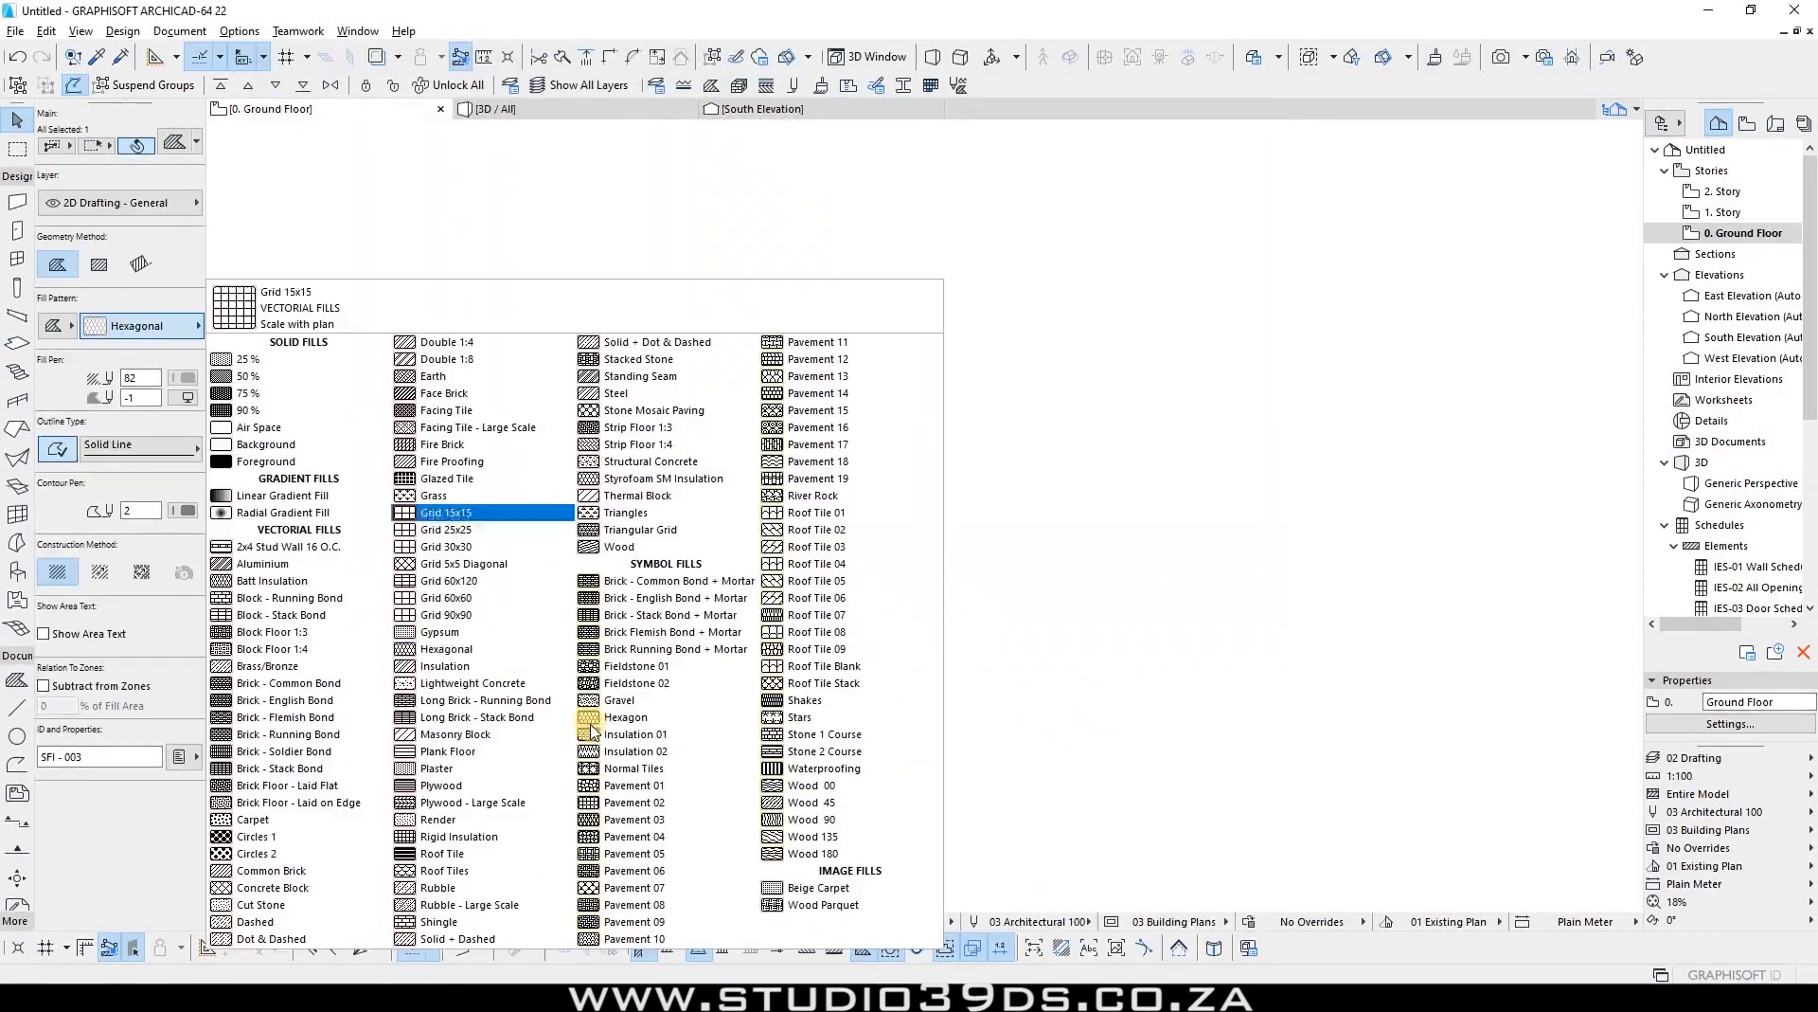
Step: Apply the Hexagon symbol fill to the polygon and make the fill scale independent with 100 mm X1 and Y2 strokes
click(591, 730)
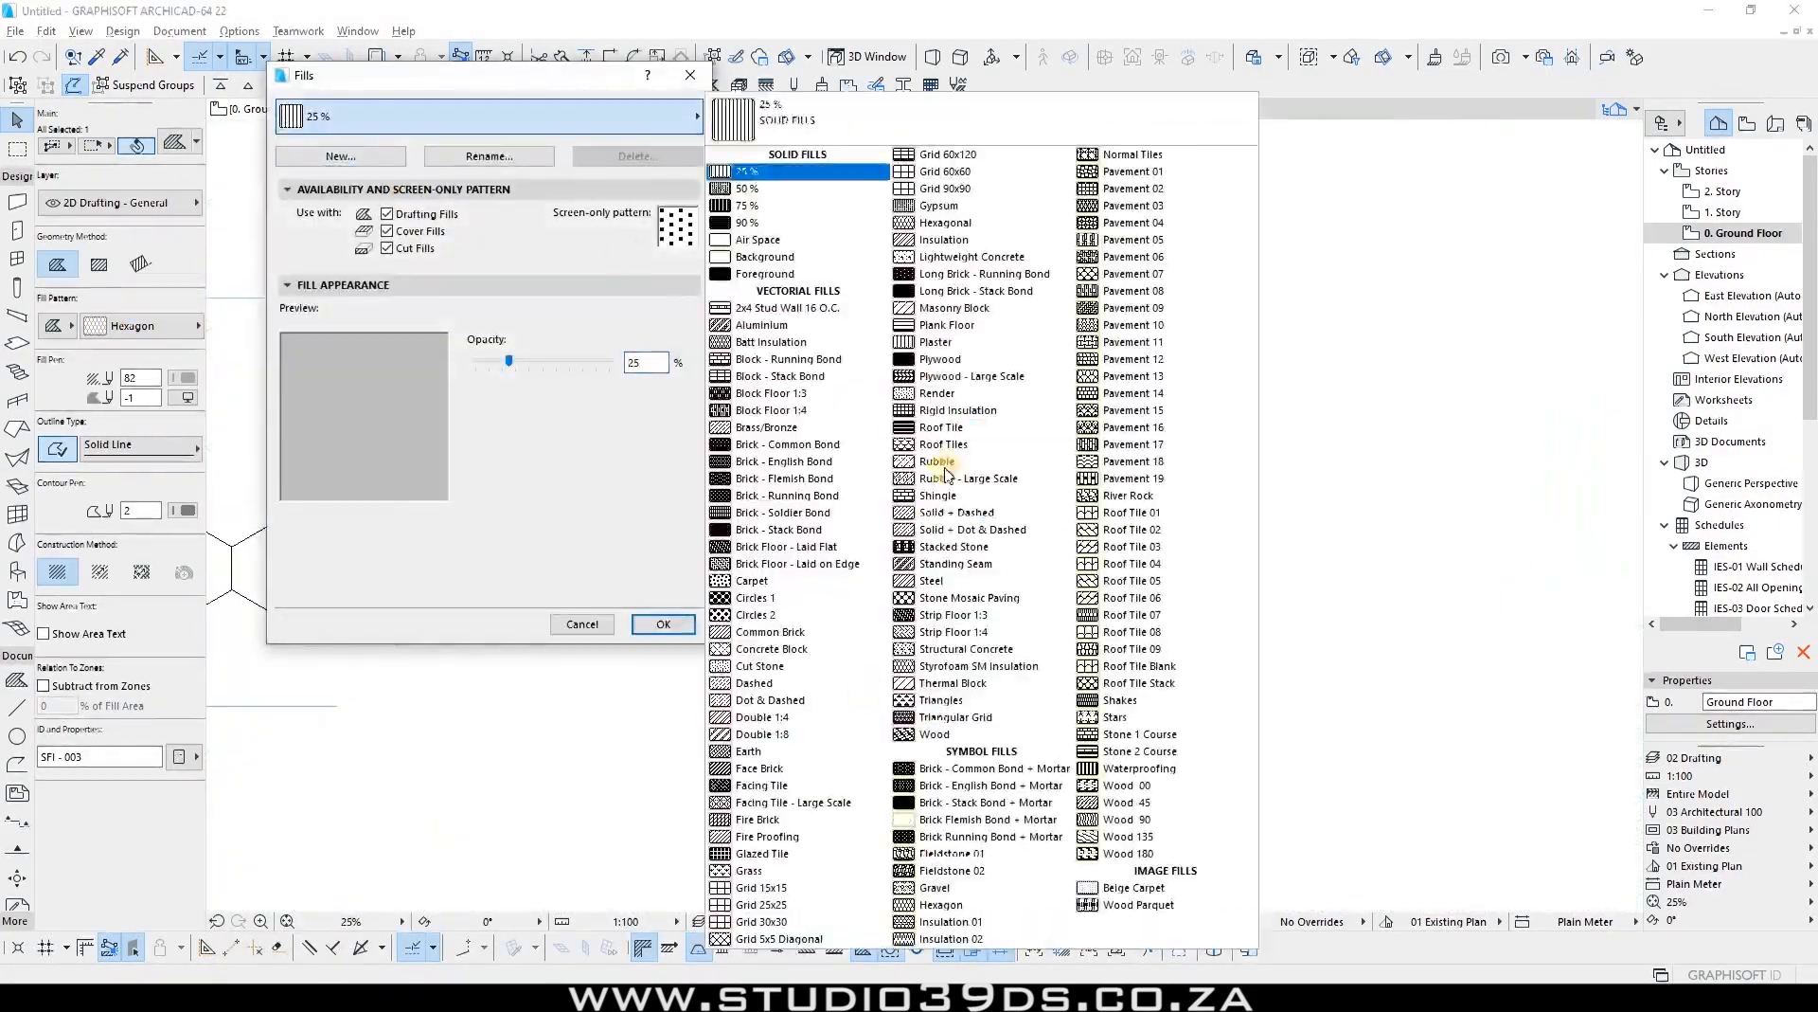
click(954, 907)
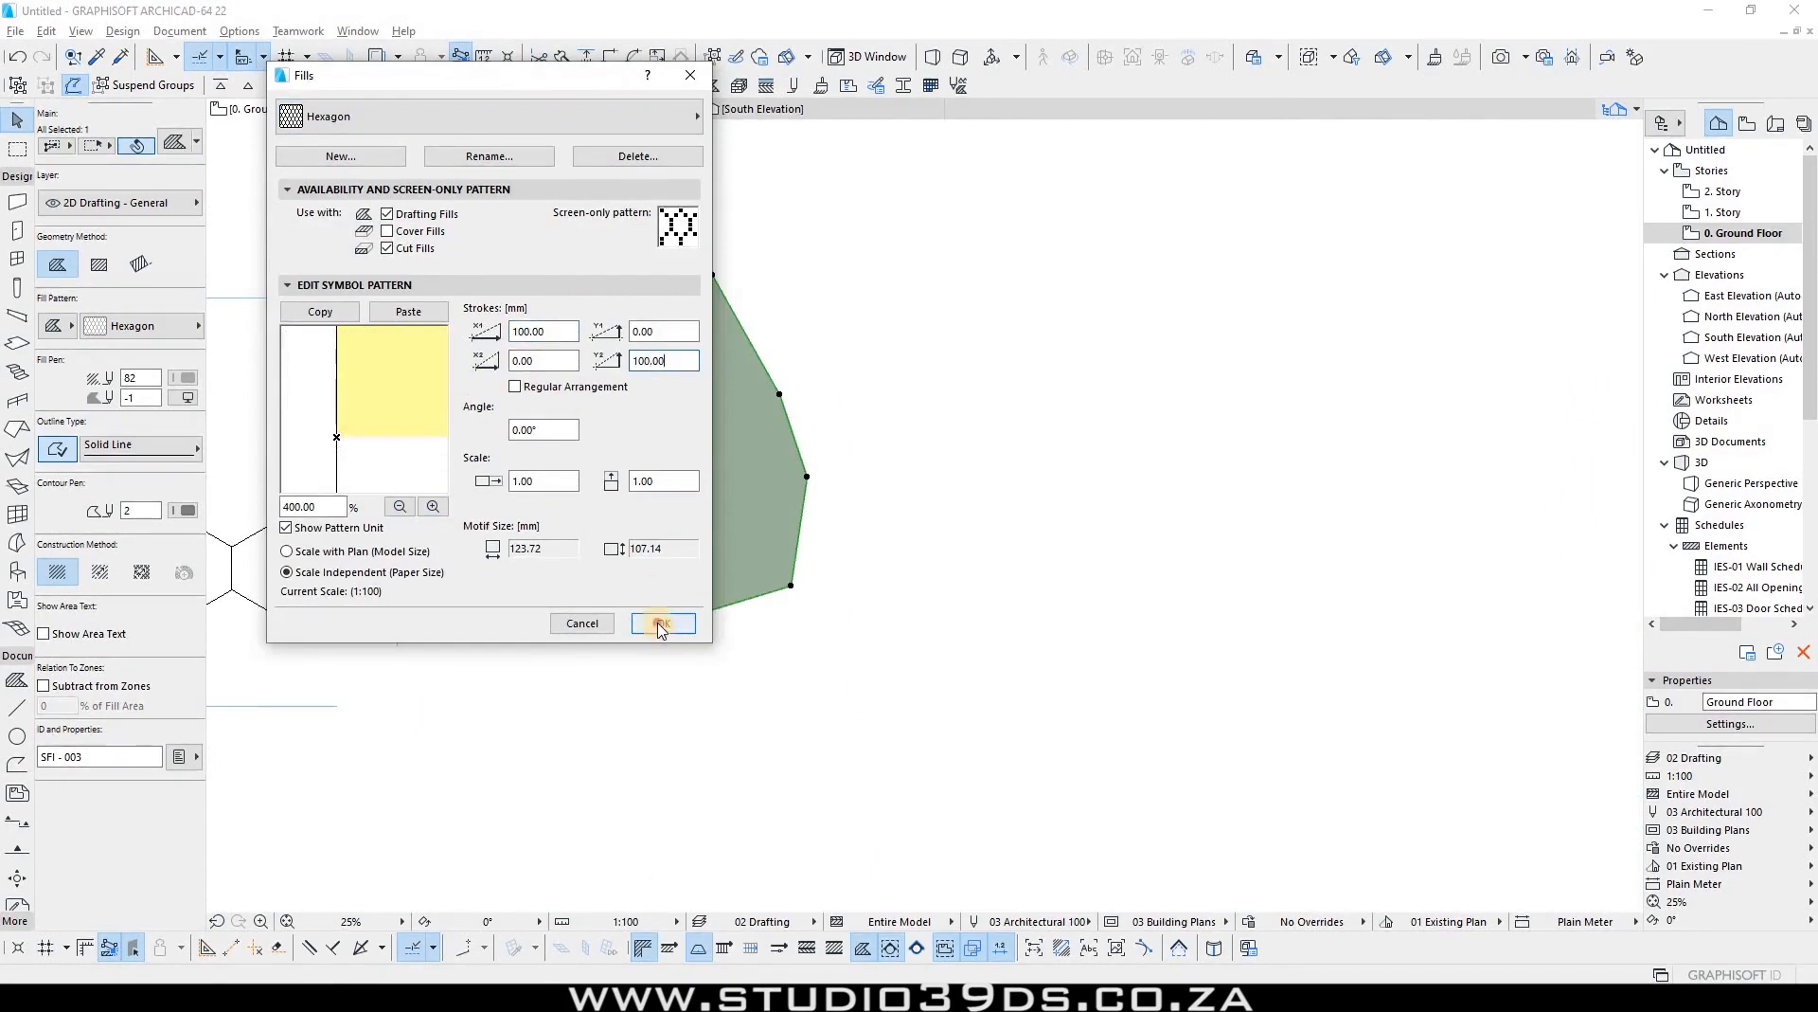
click(663, 624)
scroll(672, 541, down, 2)
scroll(707, 471, up, 5)
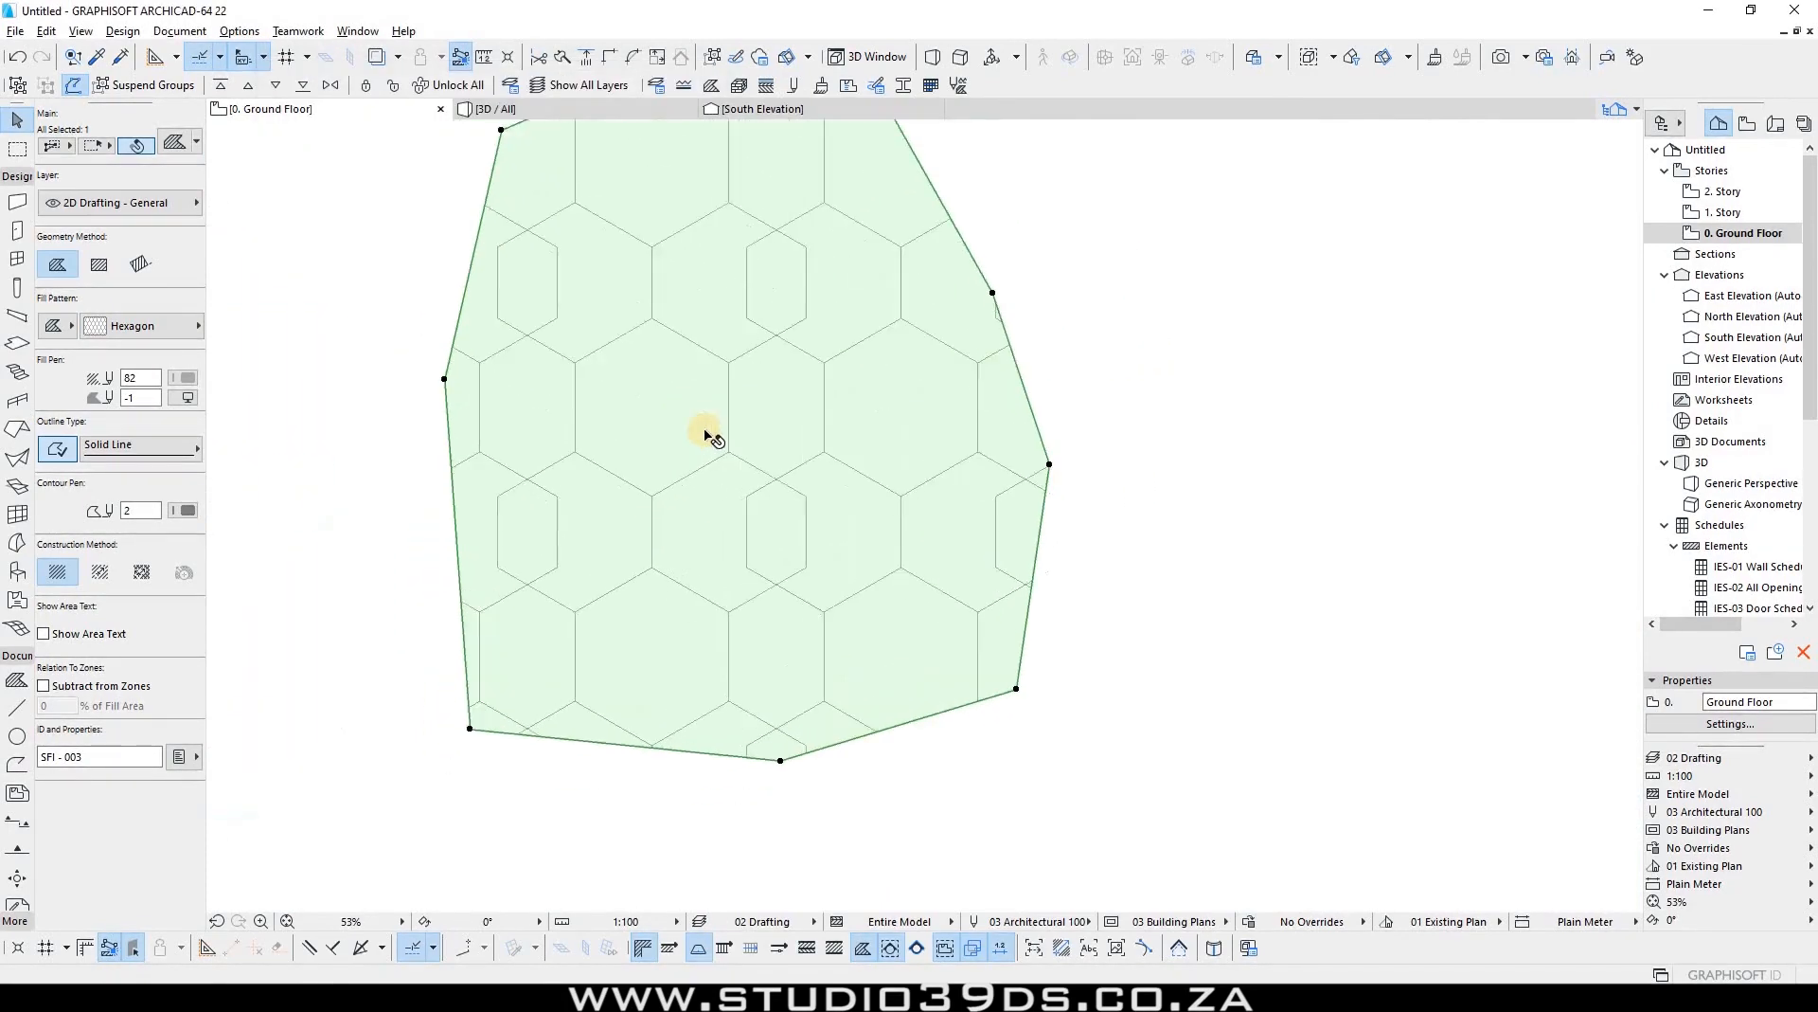
scroll(729, 450, down, 10)
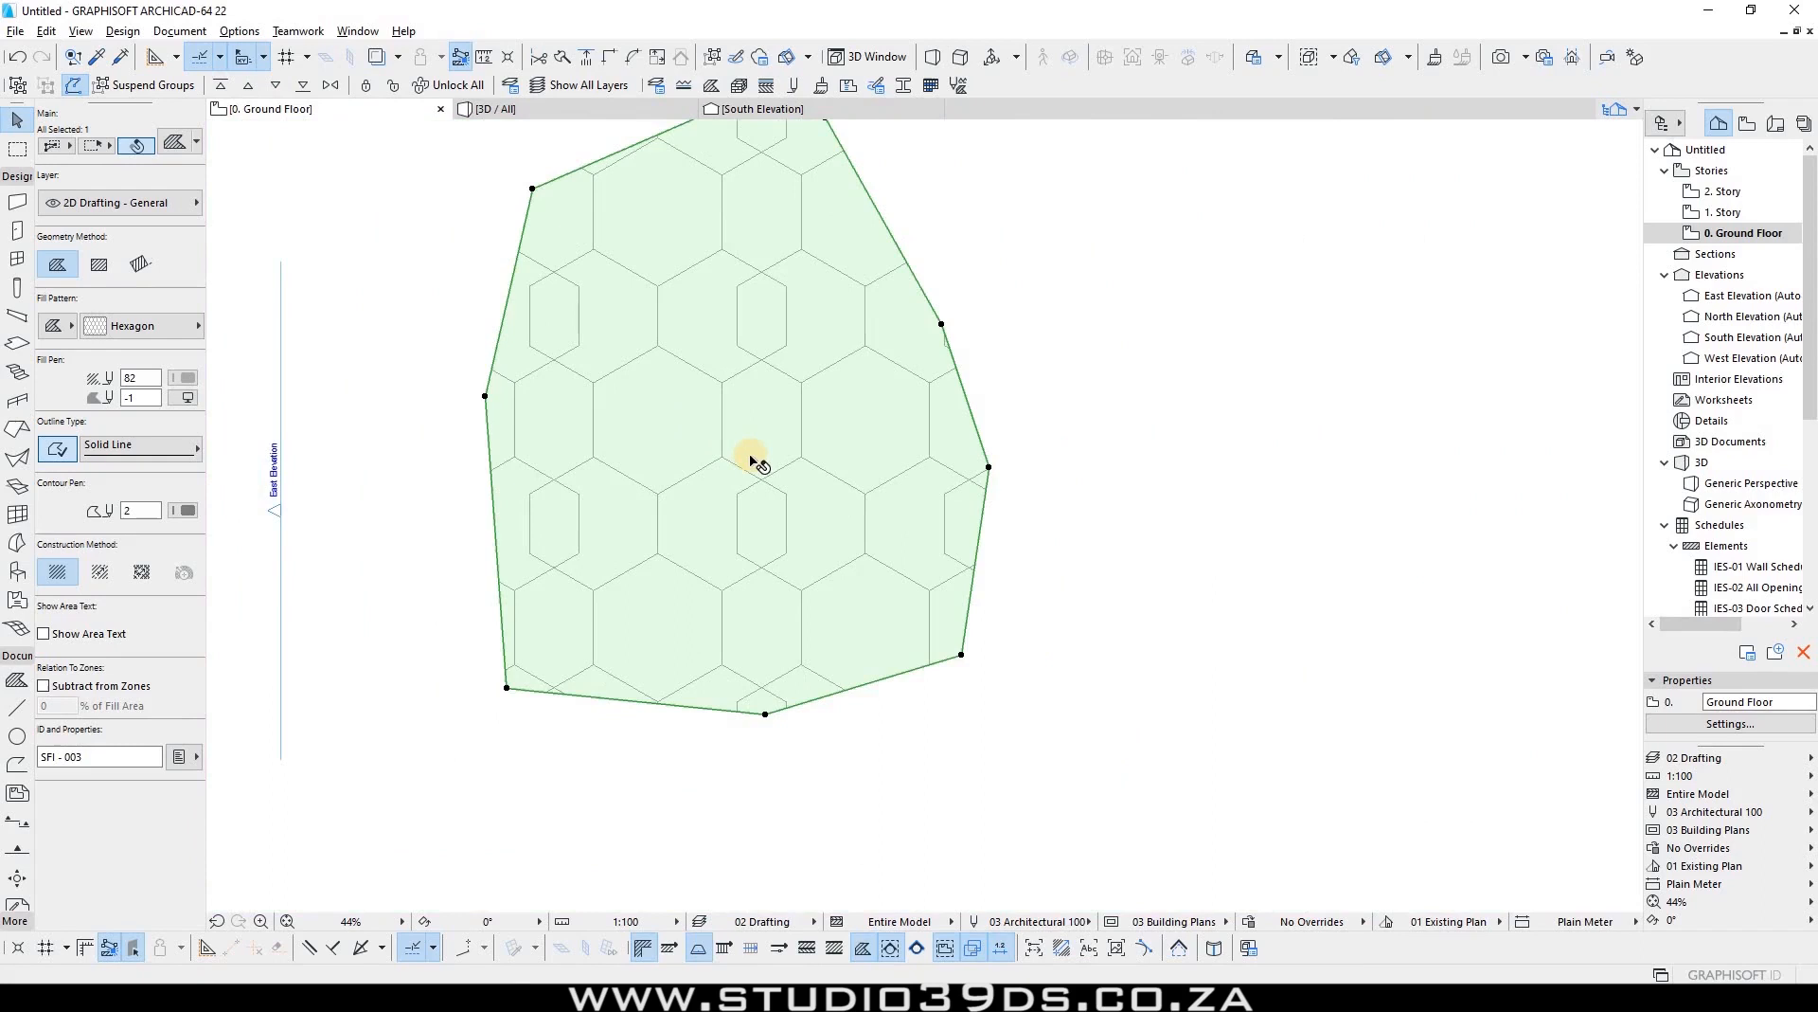
scroll(698, 459, up, 4)
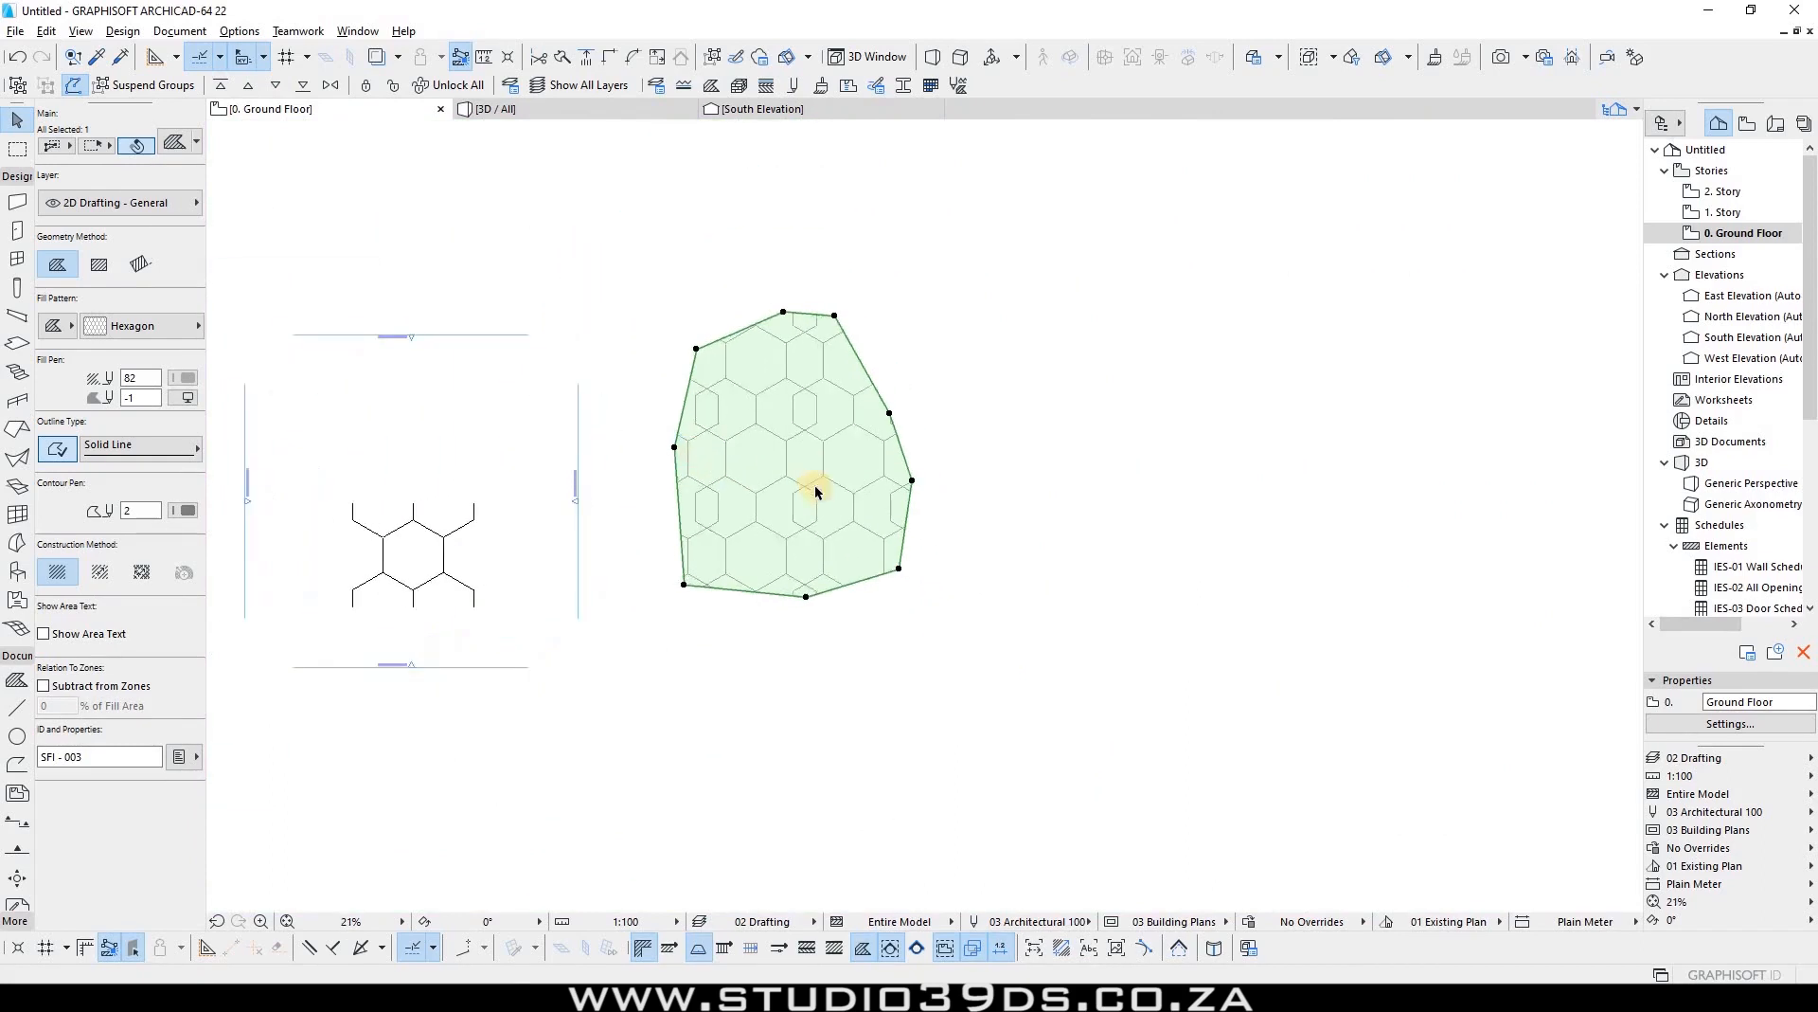
scroll(878, 489, down, 6)
scroll(876, 488, up, 4)
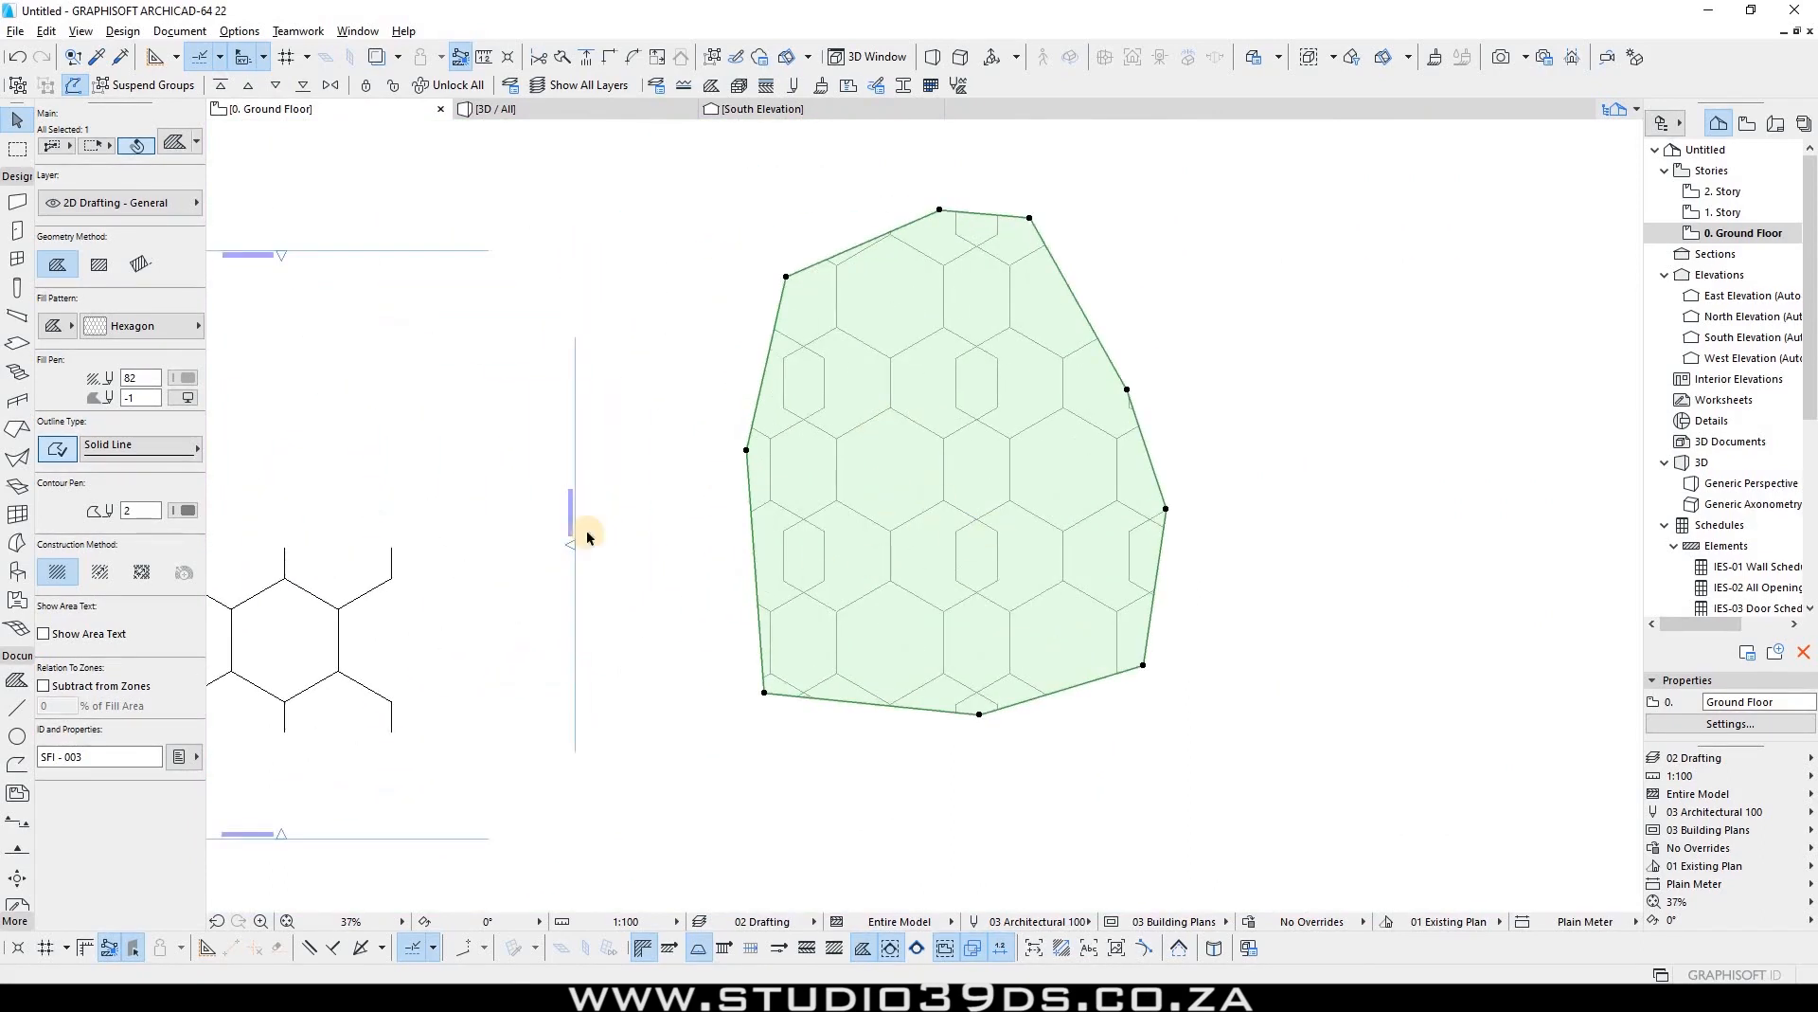
Step: Delete the polygonal fill with the Hexagon pattern
click(686, 384)
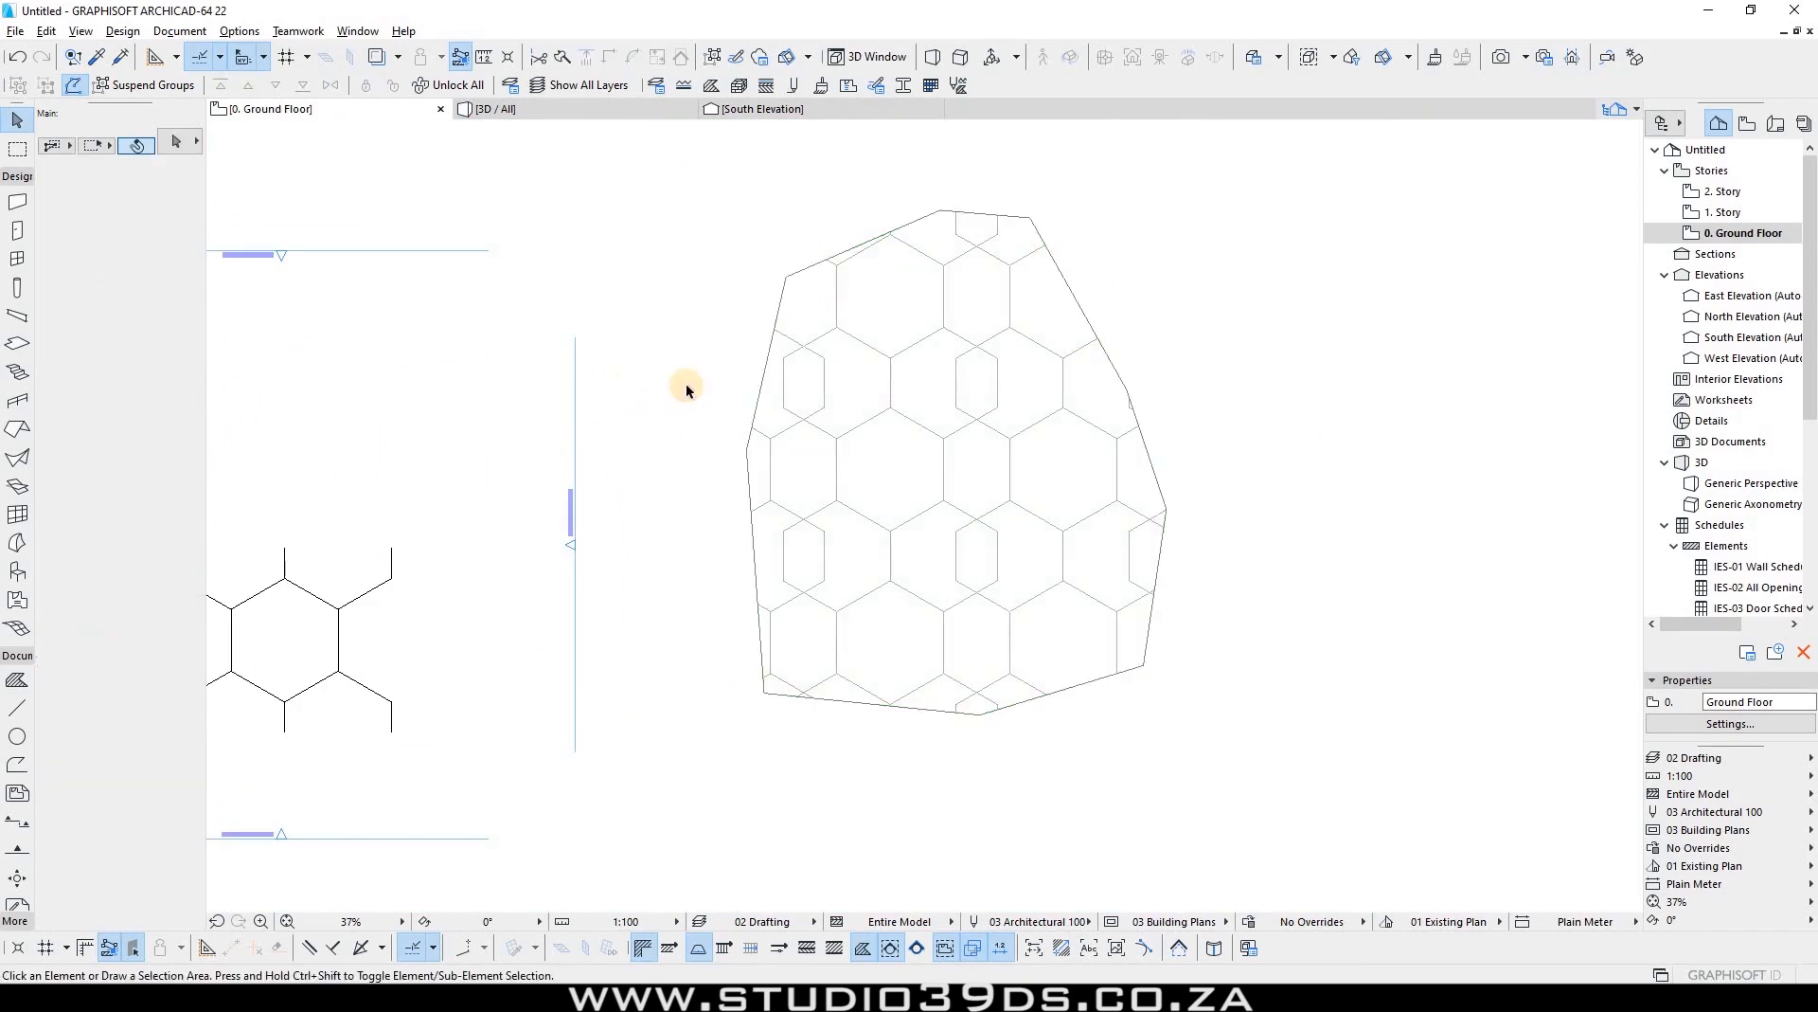
click(859, 415)
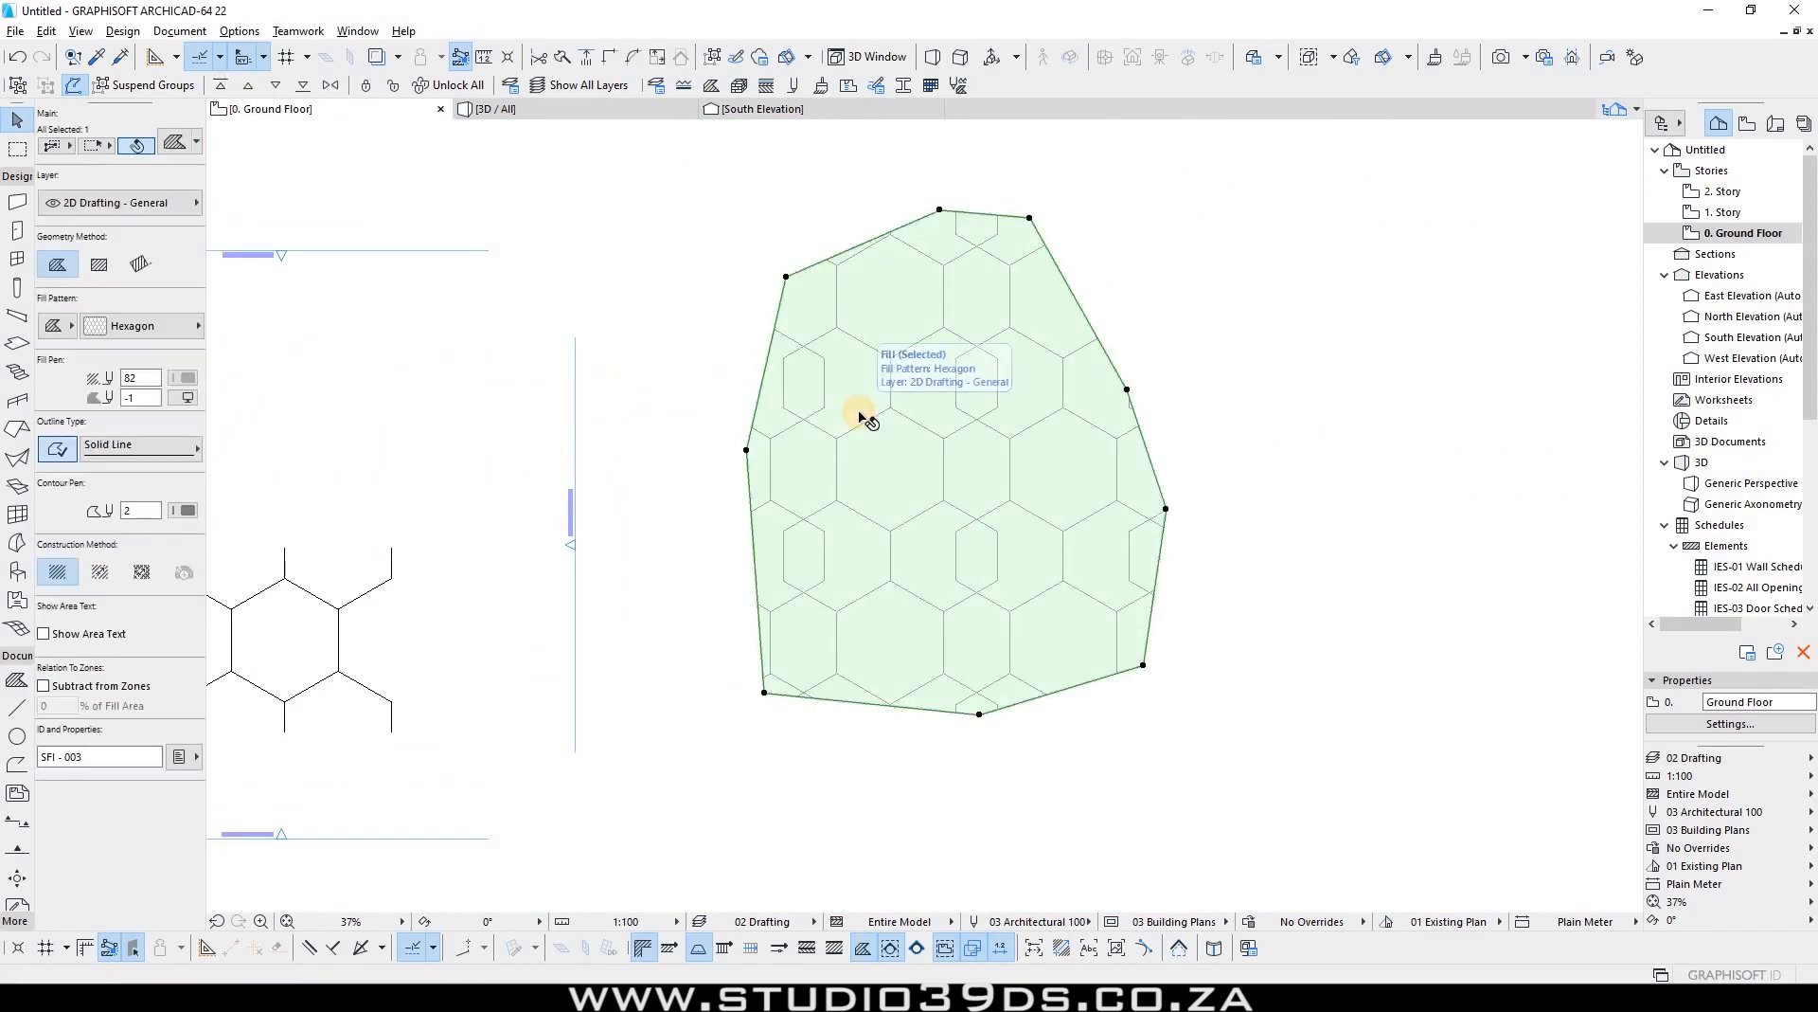
key(Delete)
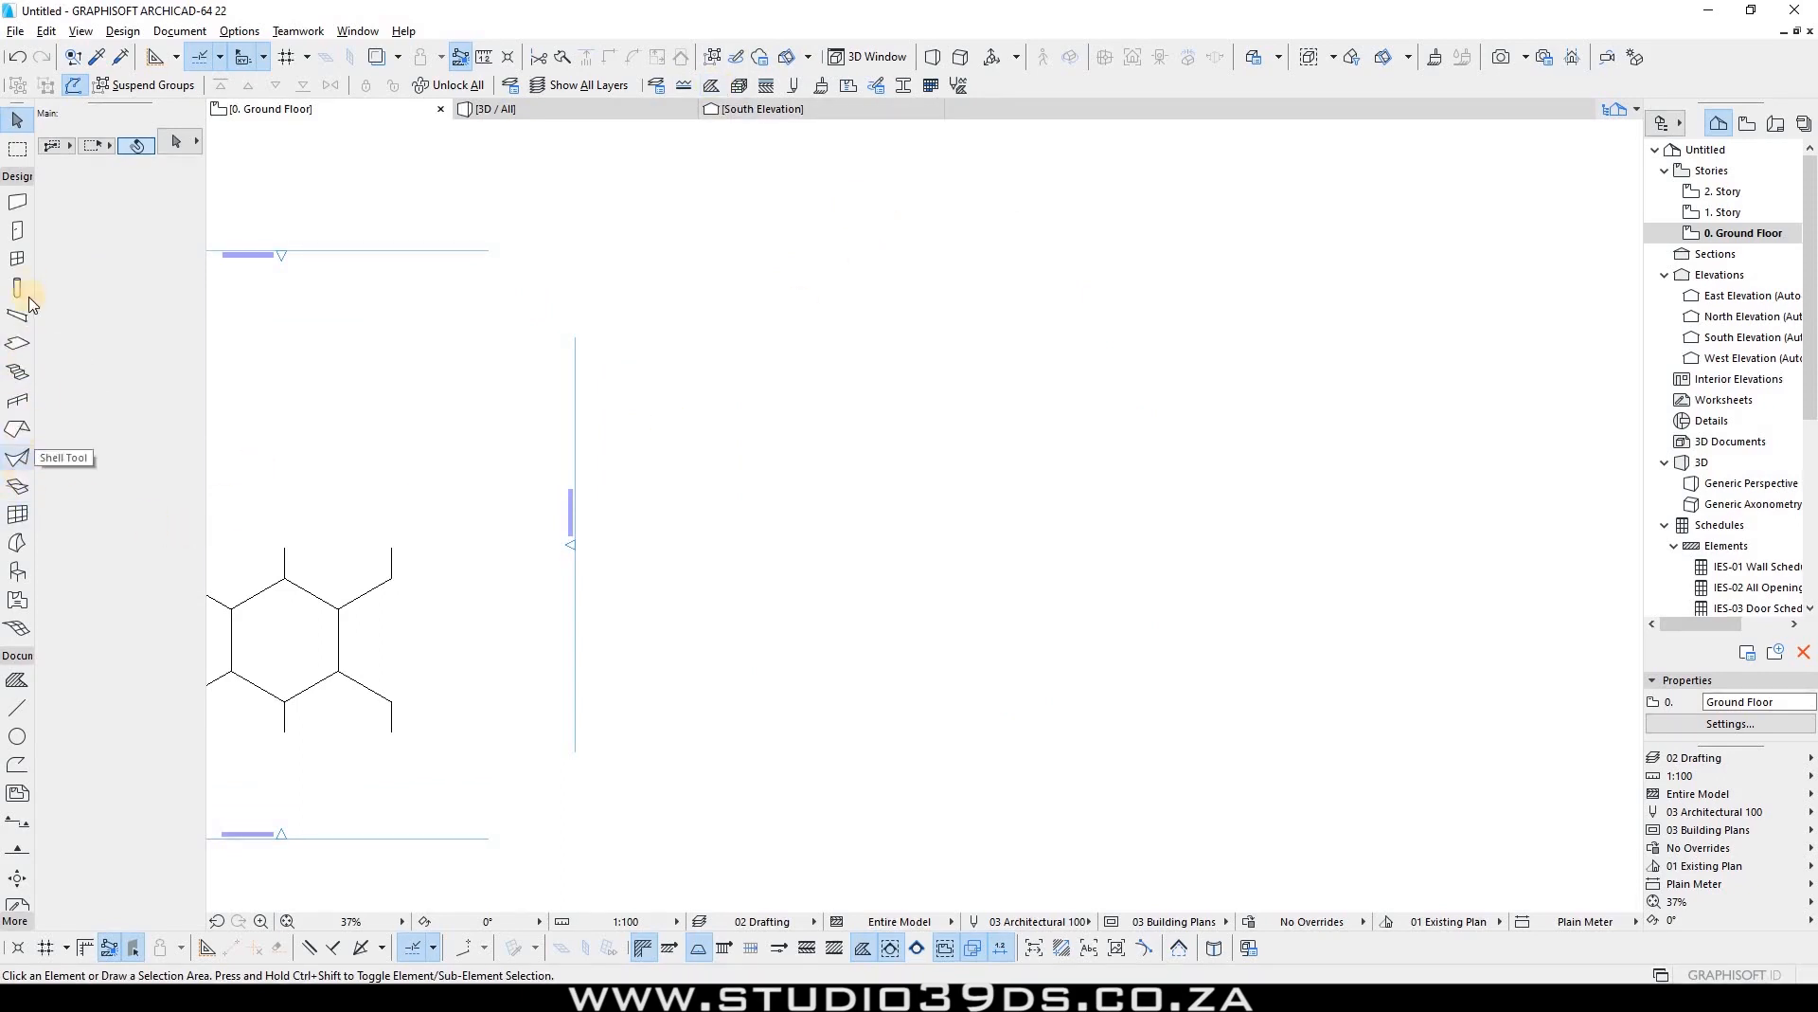
Step: Draw a five-sided polygonal fill in the empty area beside the elevation marker, opposite the hexagon lines
click(16, 678)
click(773, 310)
click(825, 572)
click(1051, 557)
click(1092, 356)
click(962, 282)
click(775, 309)
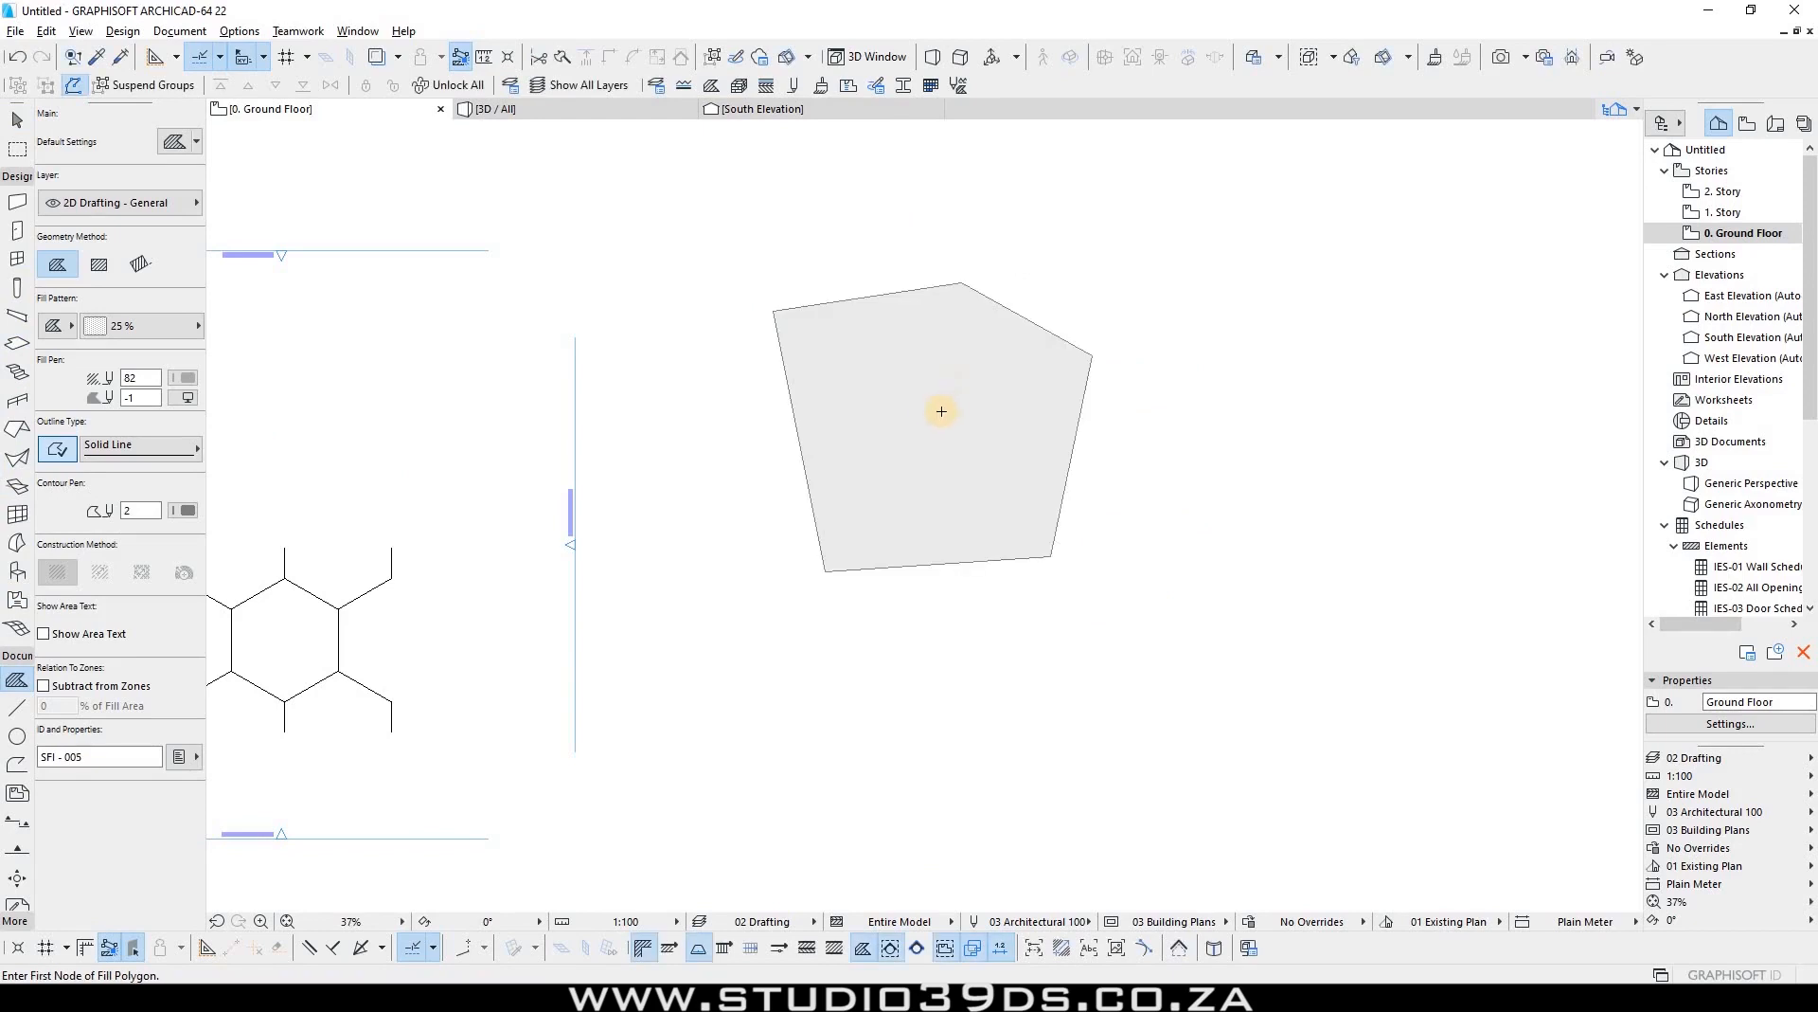
Step: Place a copy of the five-sided fill horizontally beside the original, with a clear gap between them
key(w)
click(924, 388)
ctrl+drag(924, 388, 1408, 391)
click(1408, 396)
Step: Change the original polygonal fill's pattern to the Beige Carpet image fill
click(833, 406)
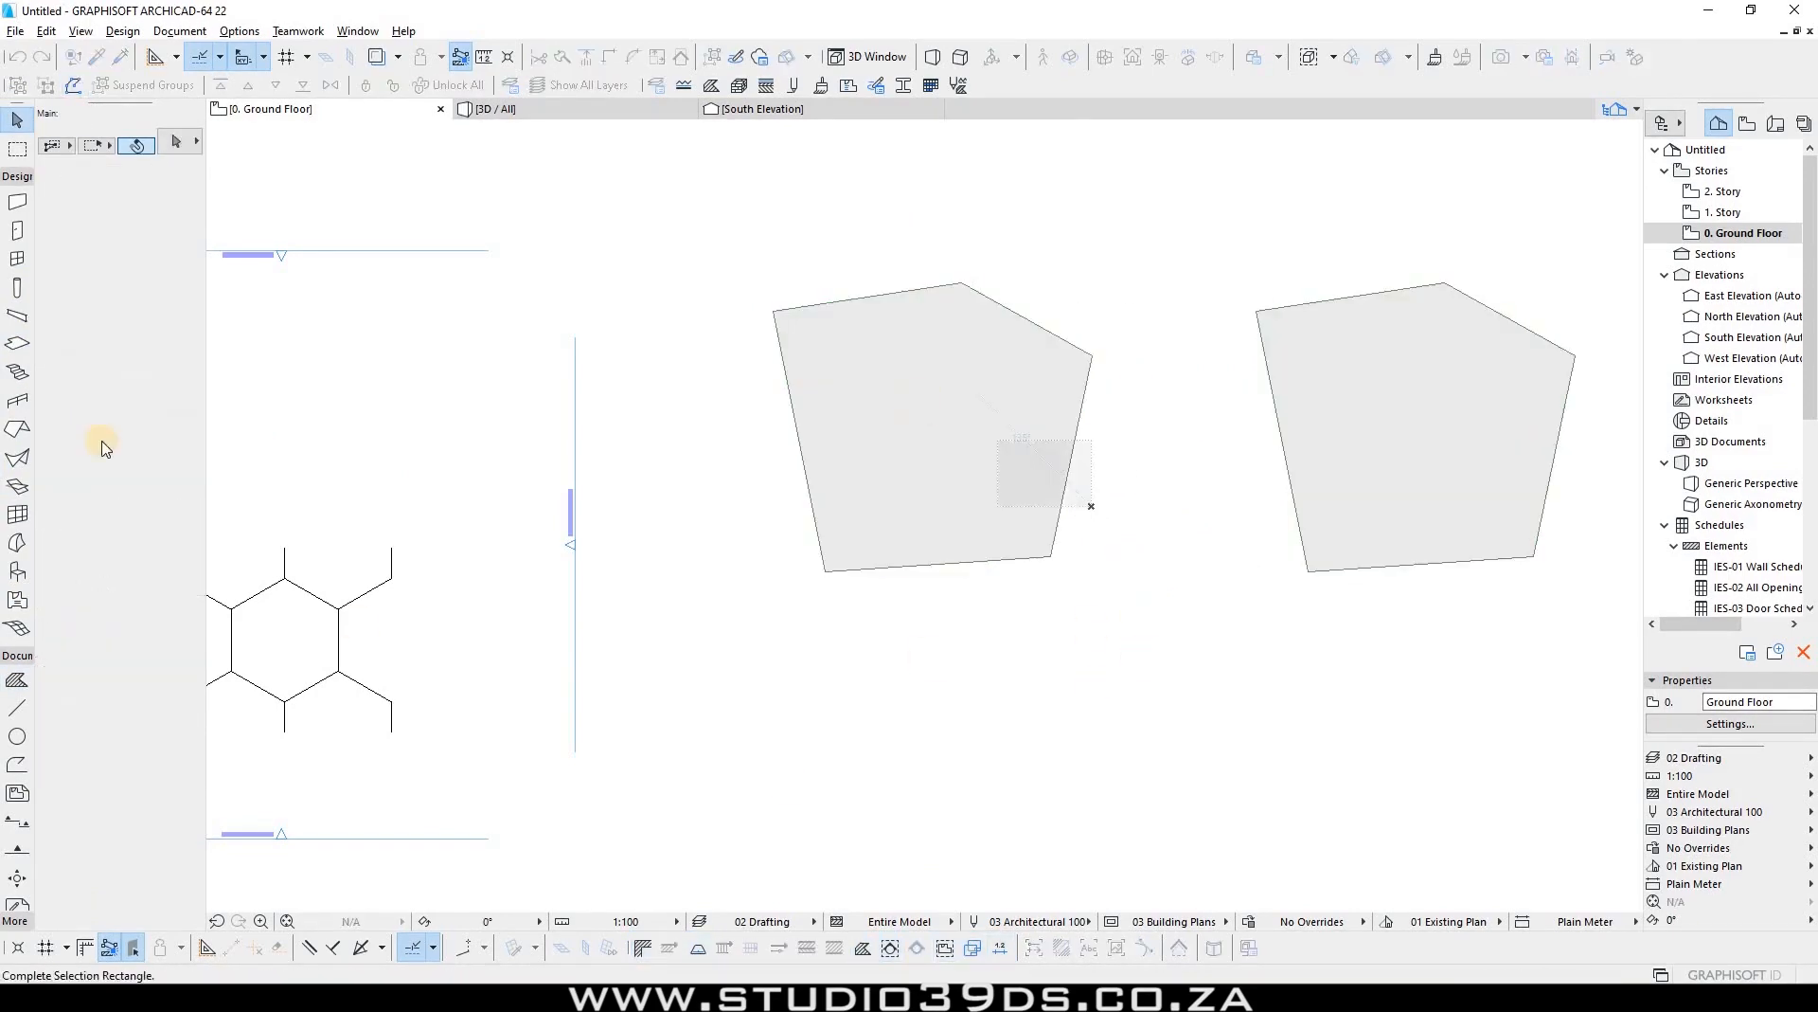
click(61, 326)
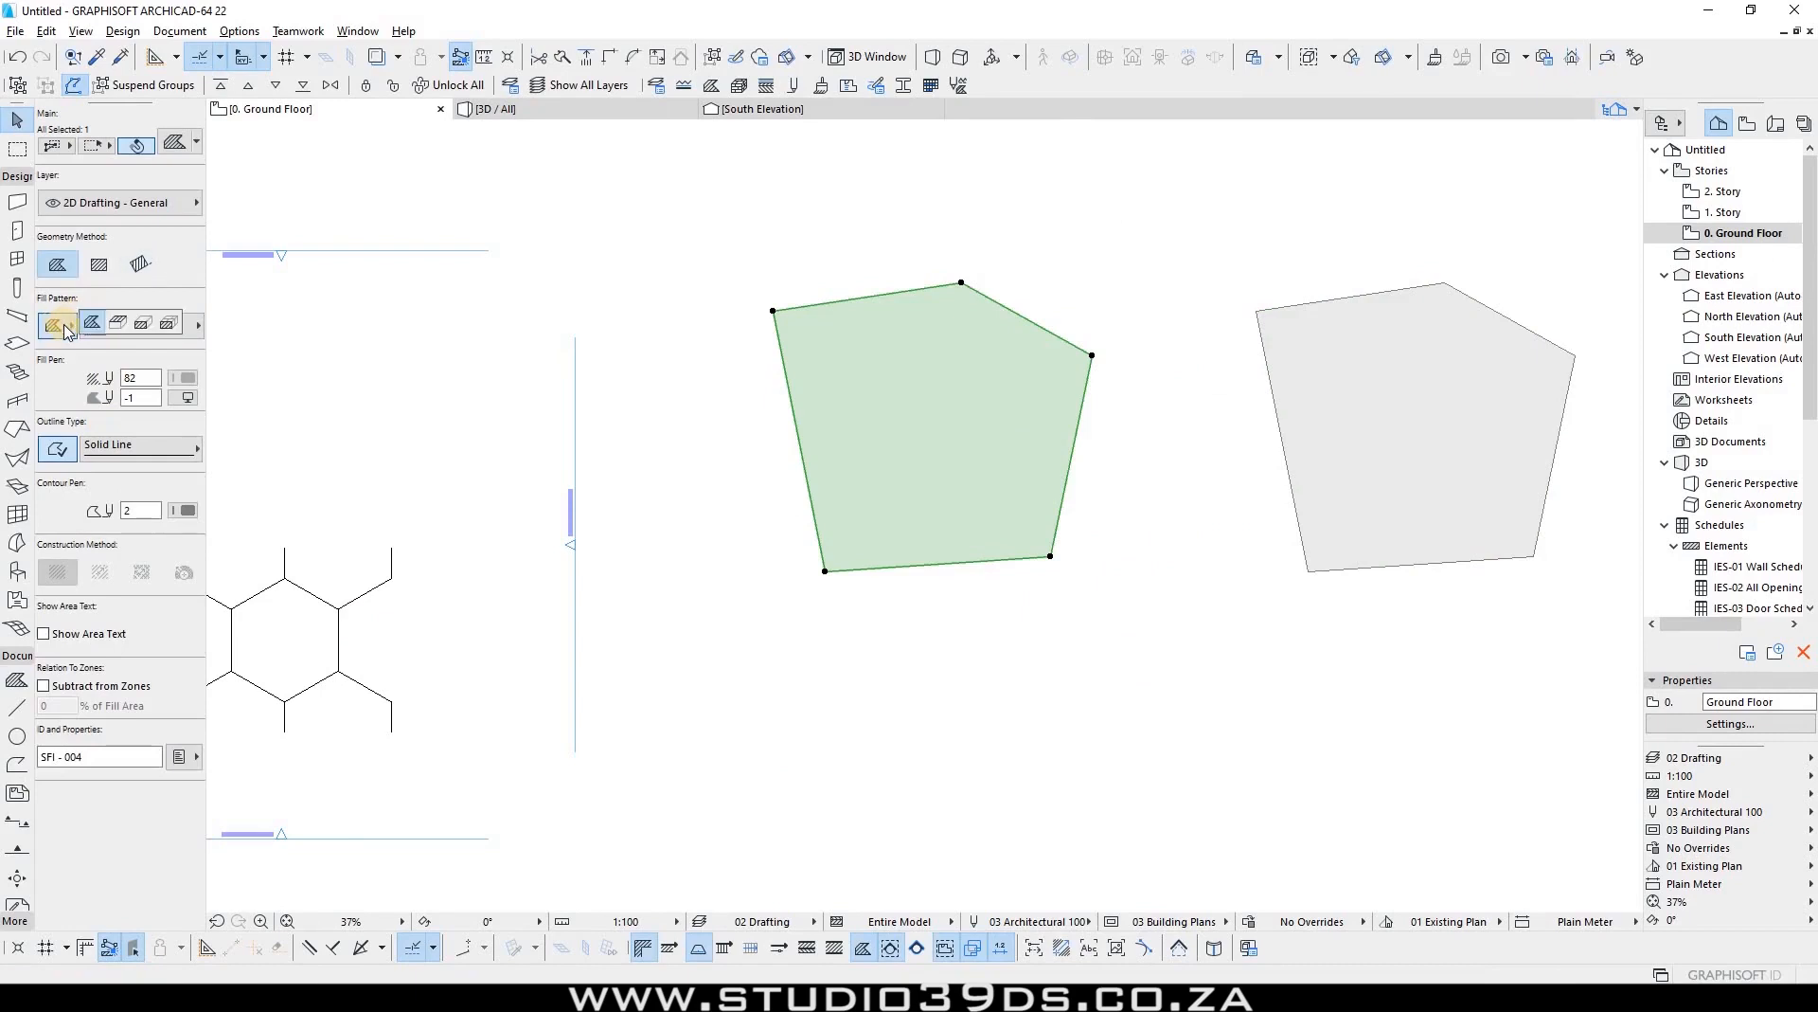
click(116, 326)
click(54, 327)
click(97, 323)
click(142, 325)
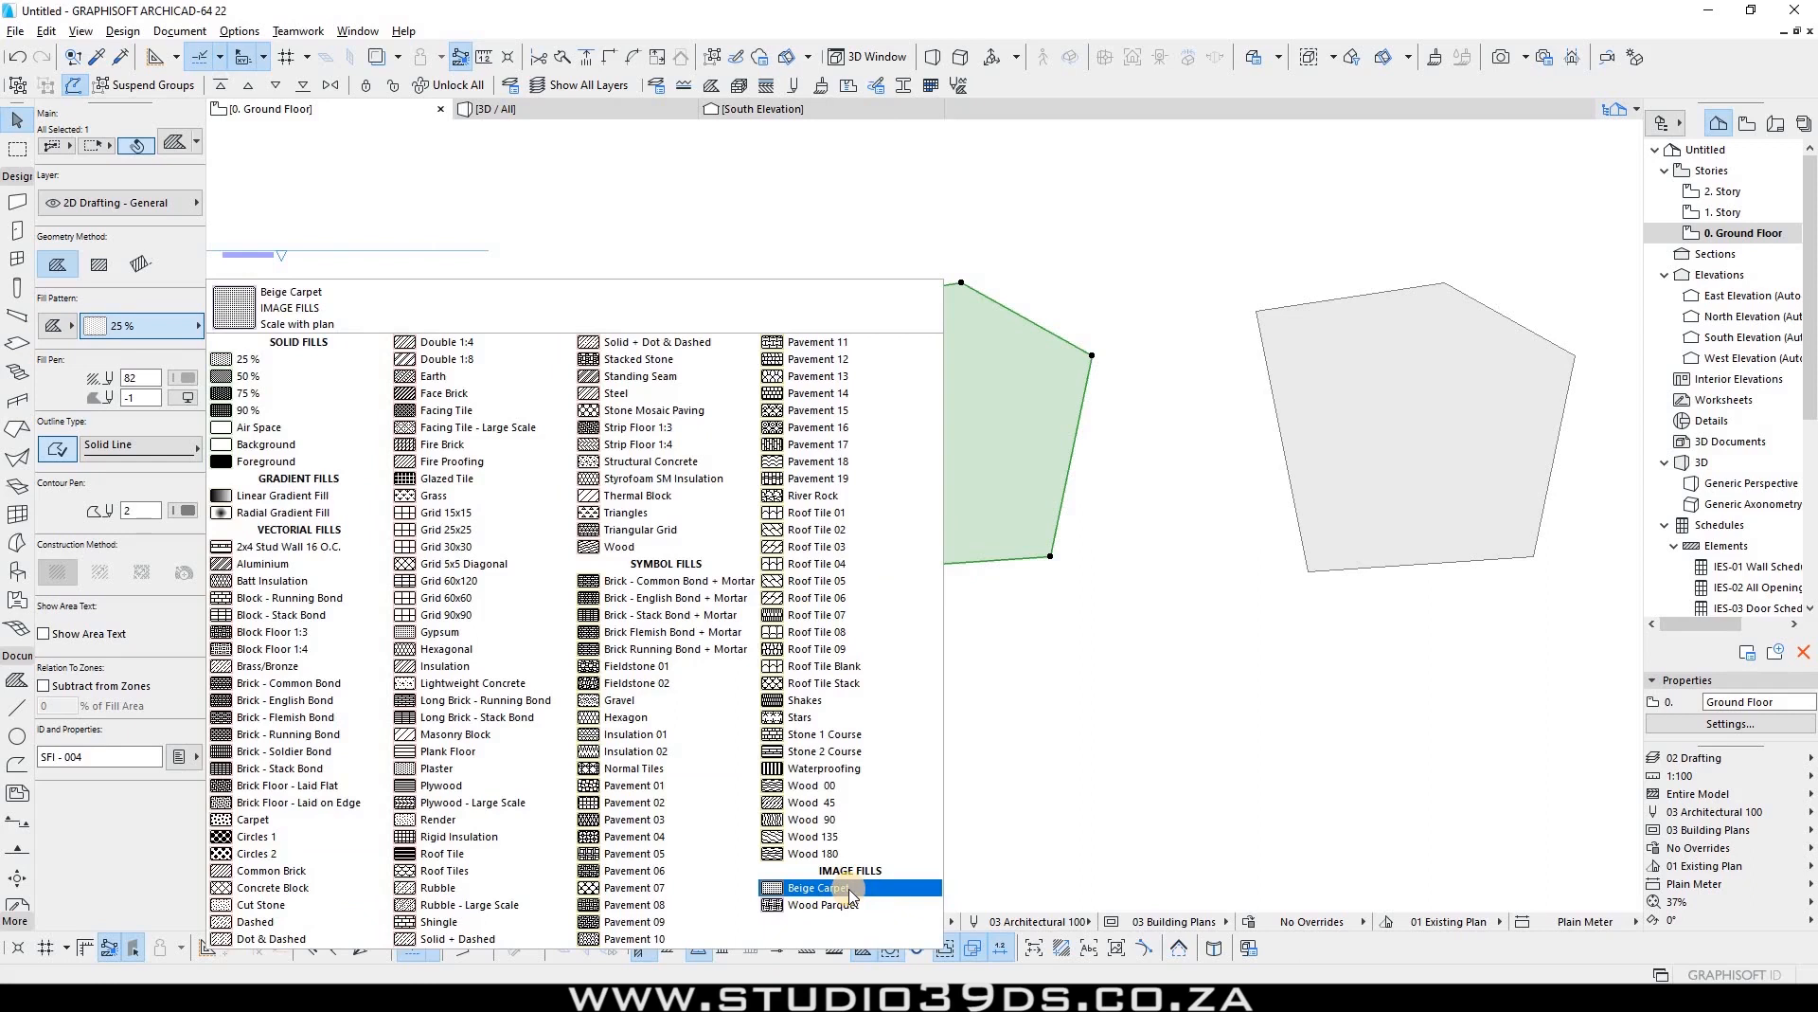
click(852, 894)
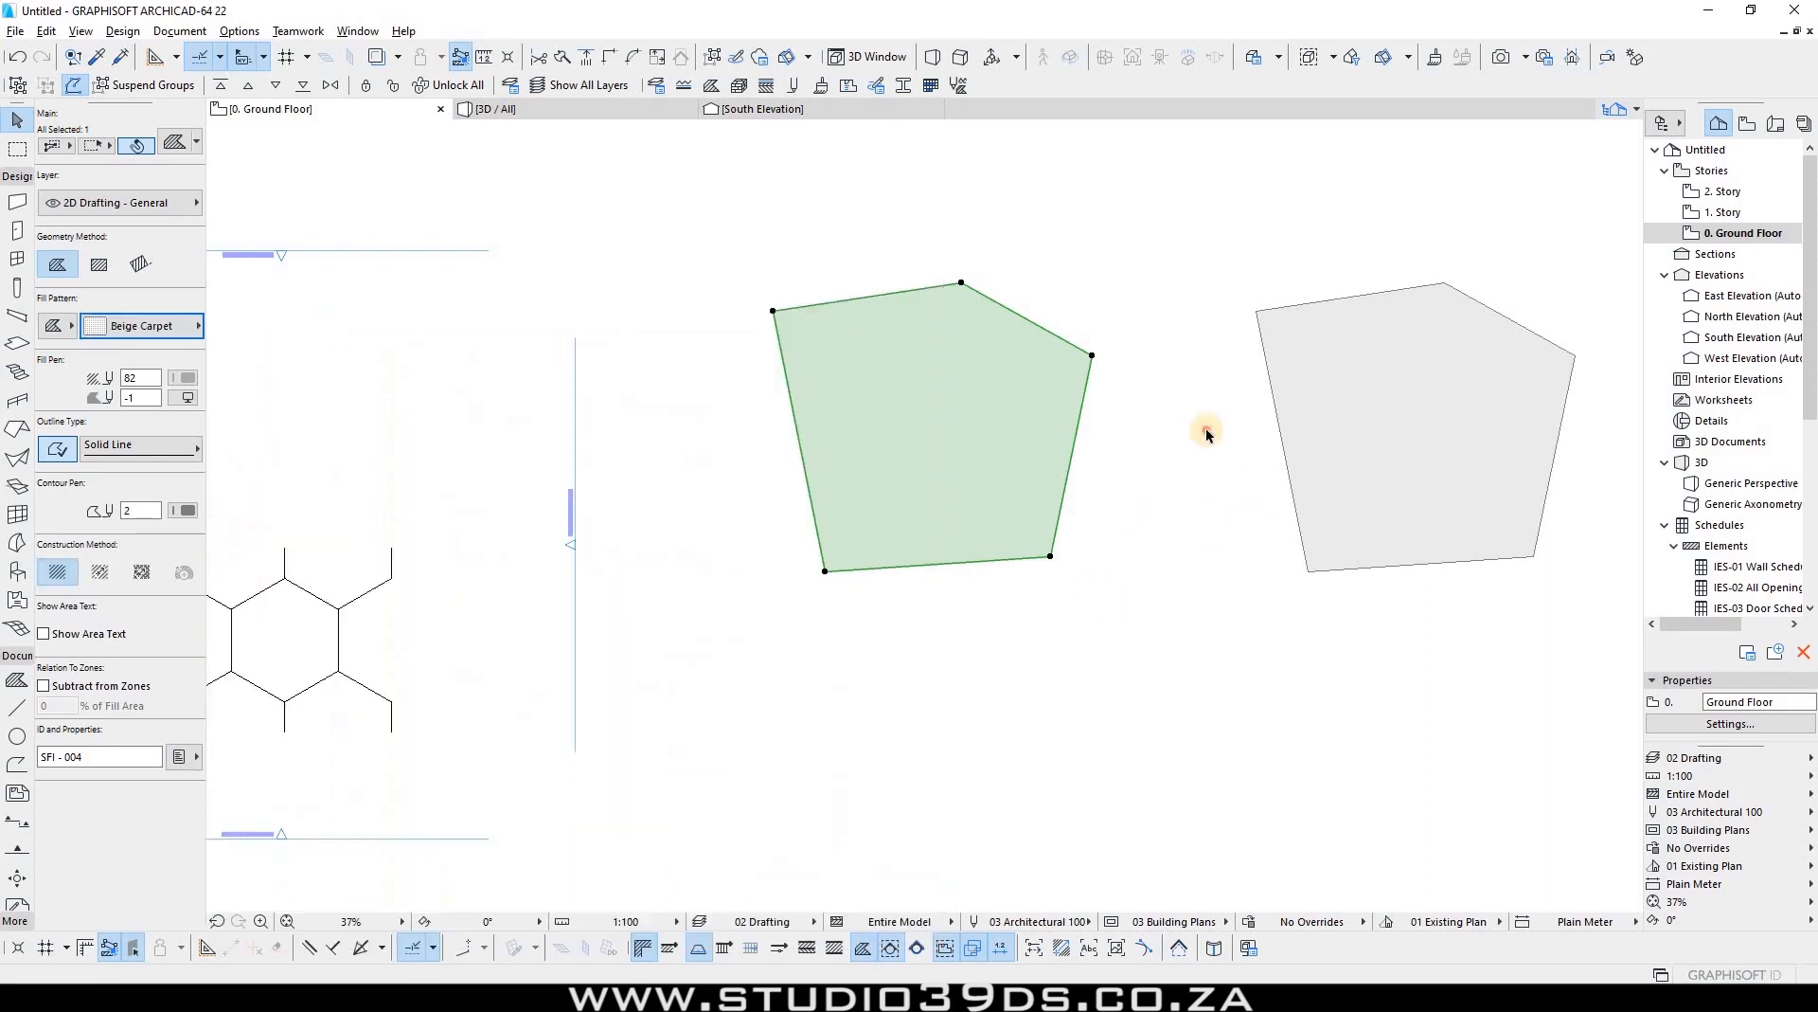
Step: Change the copied polygonal fill's pattern to the Wood Parquet image fill and compare both fills up close
click(1272, 419)
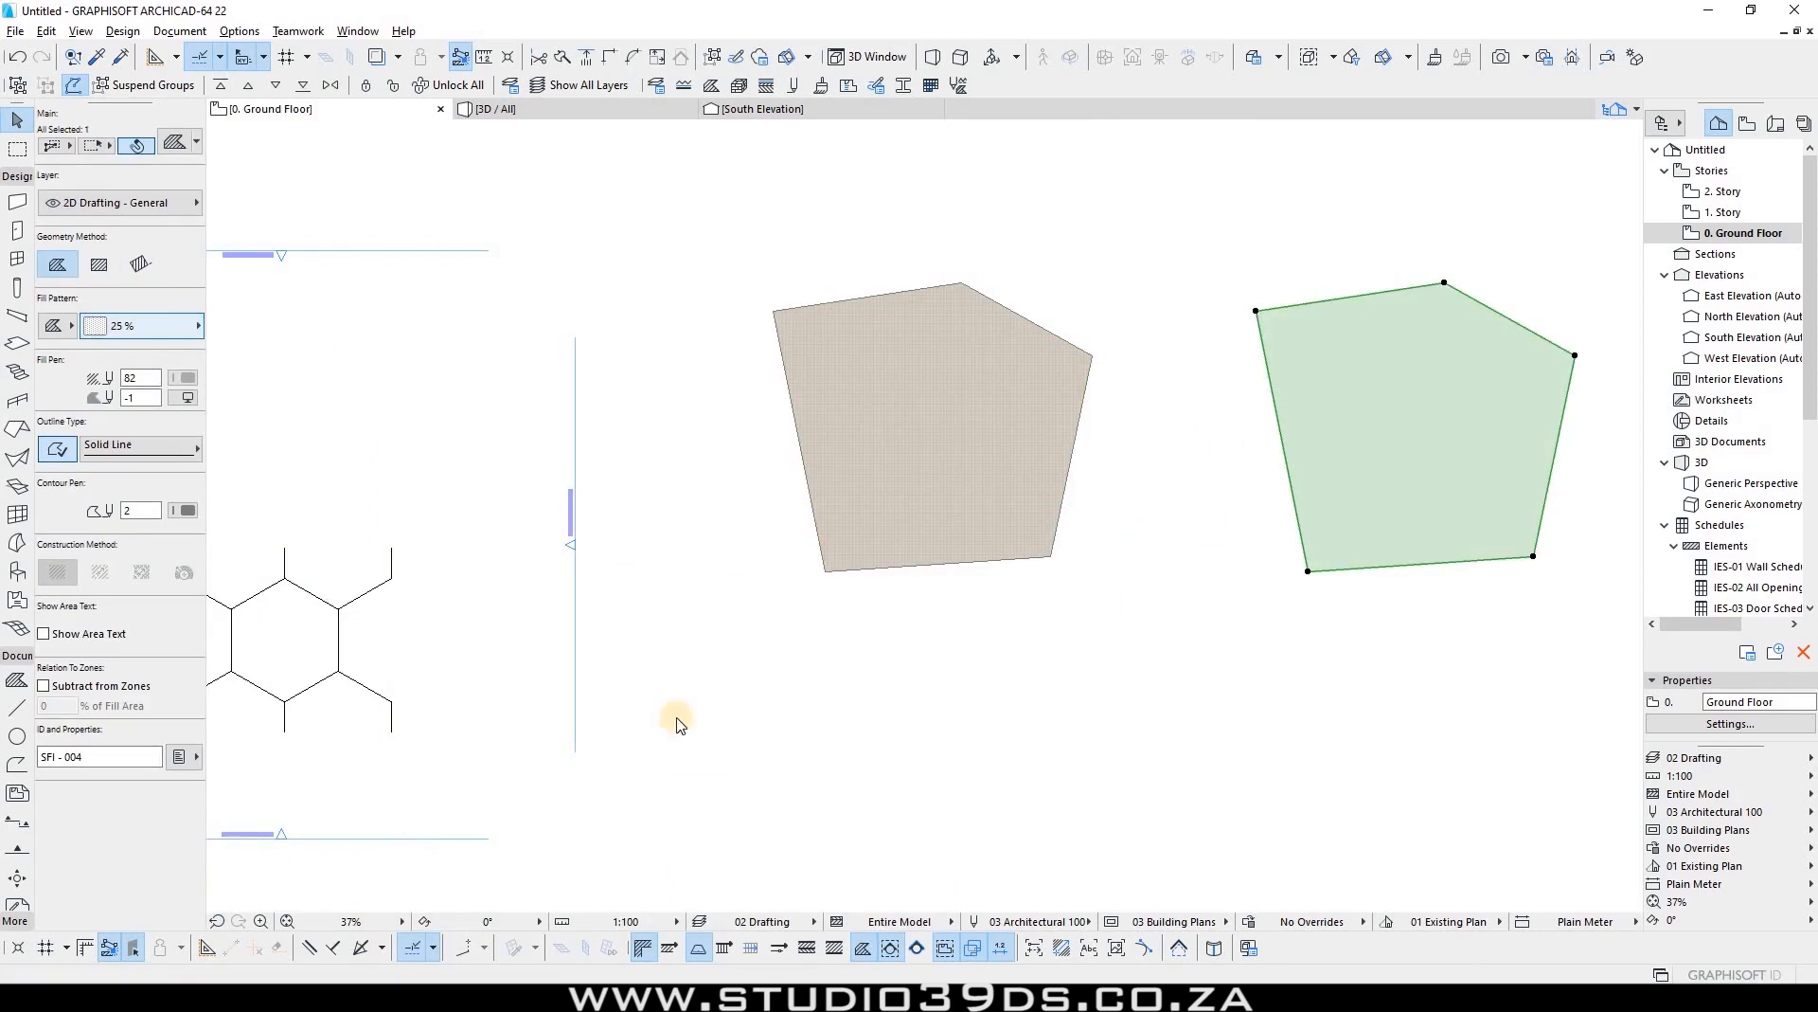
click(142, 325)
click(820, 905)
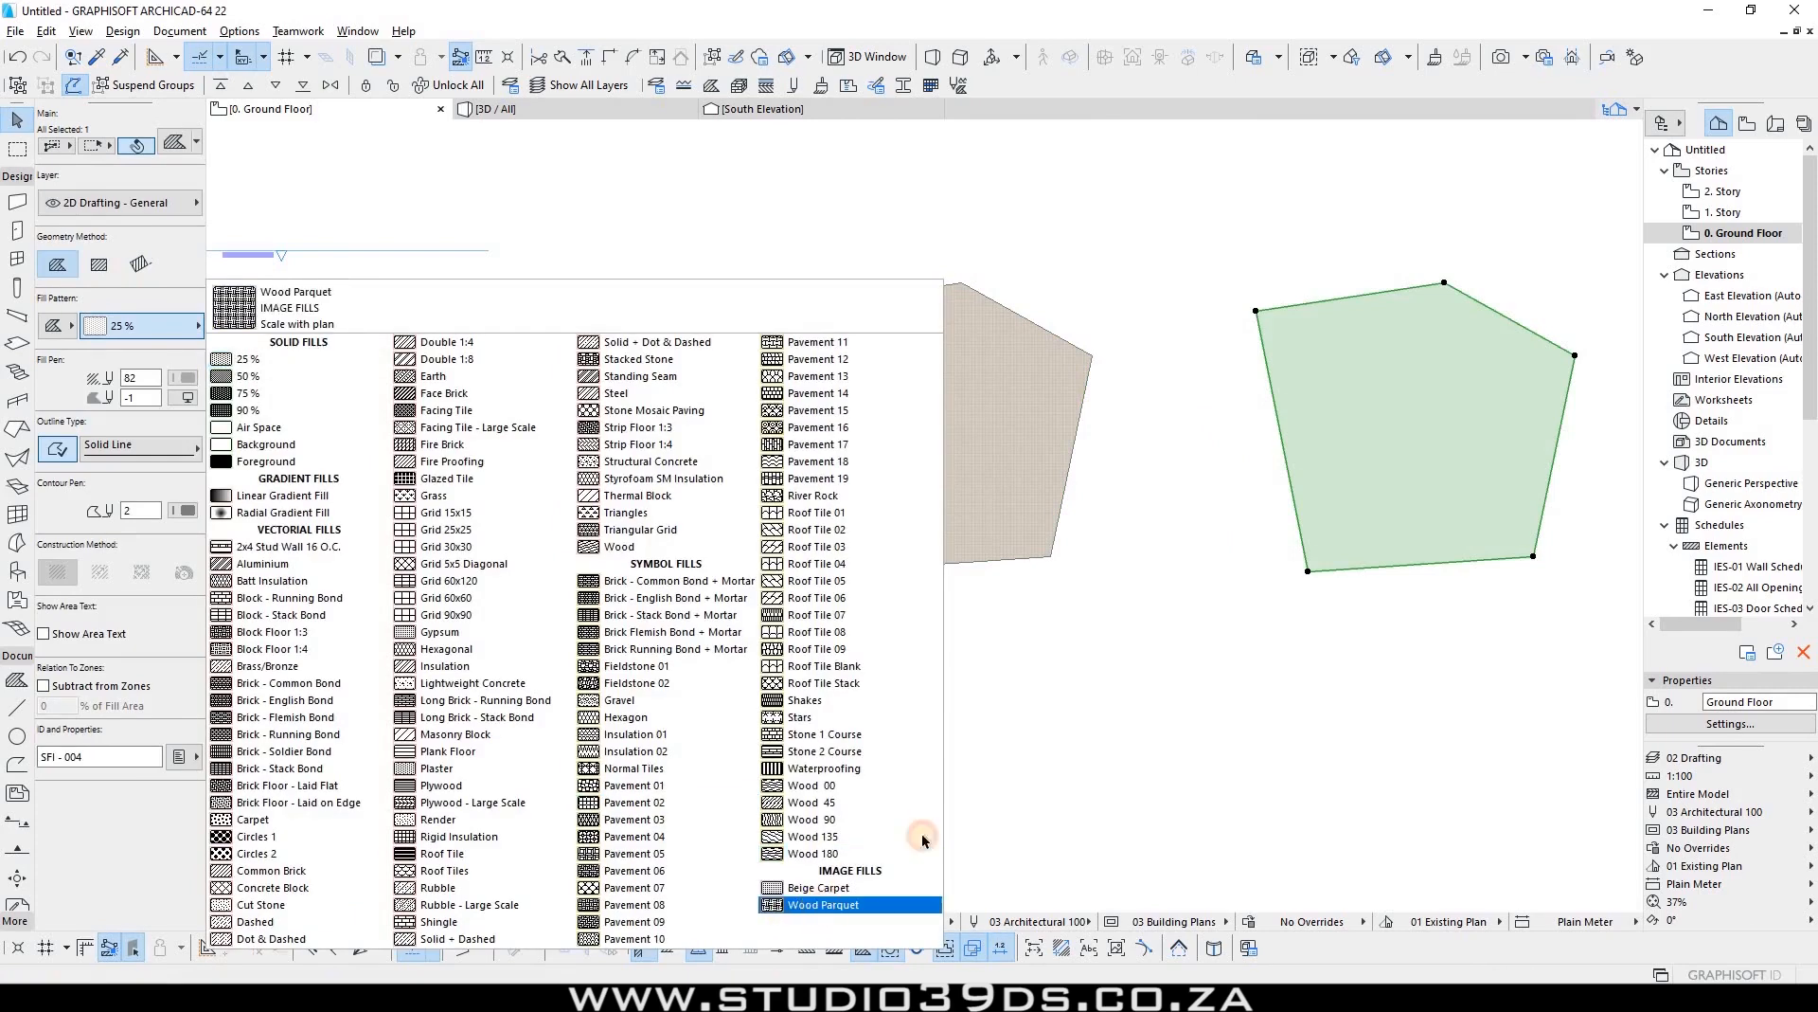
click(1249, 383)
scroll(1248, 383, up, 5)
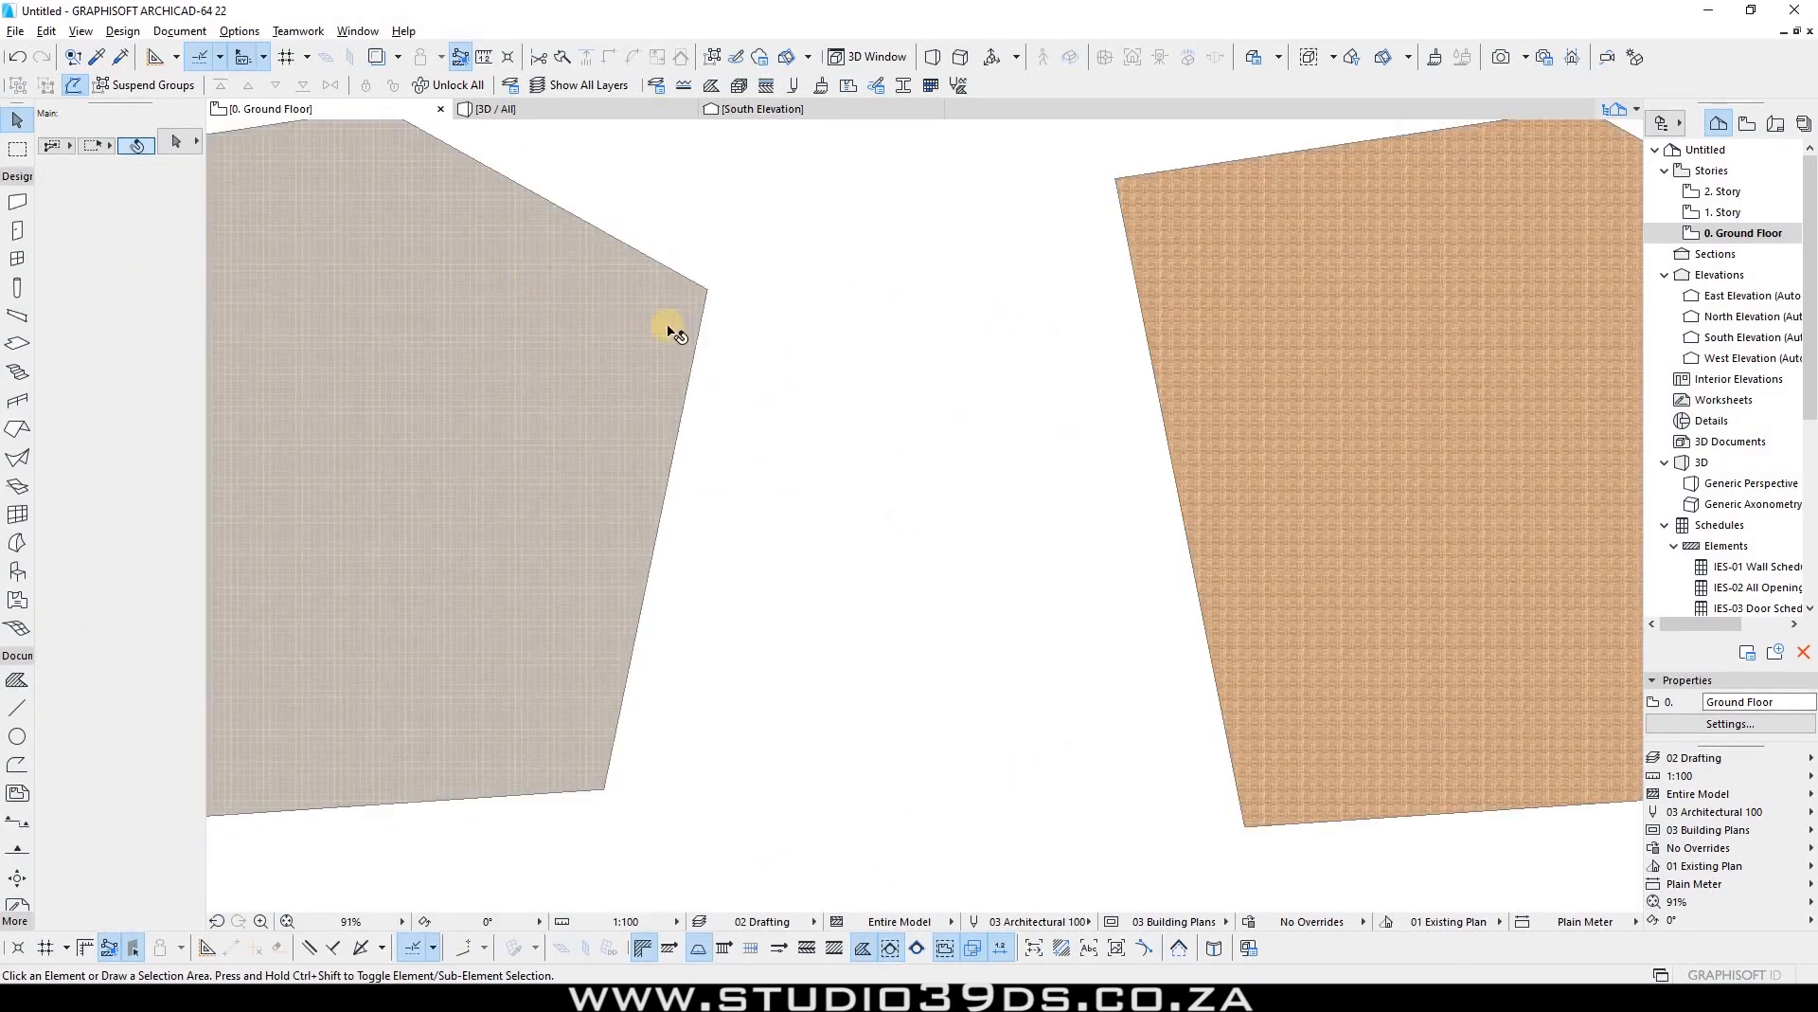
scroll(663, 343, down, 4)
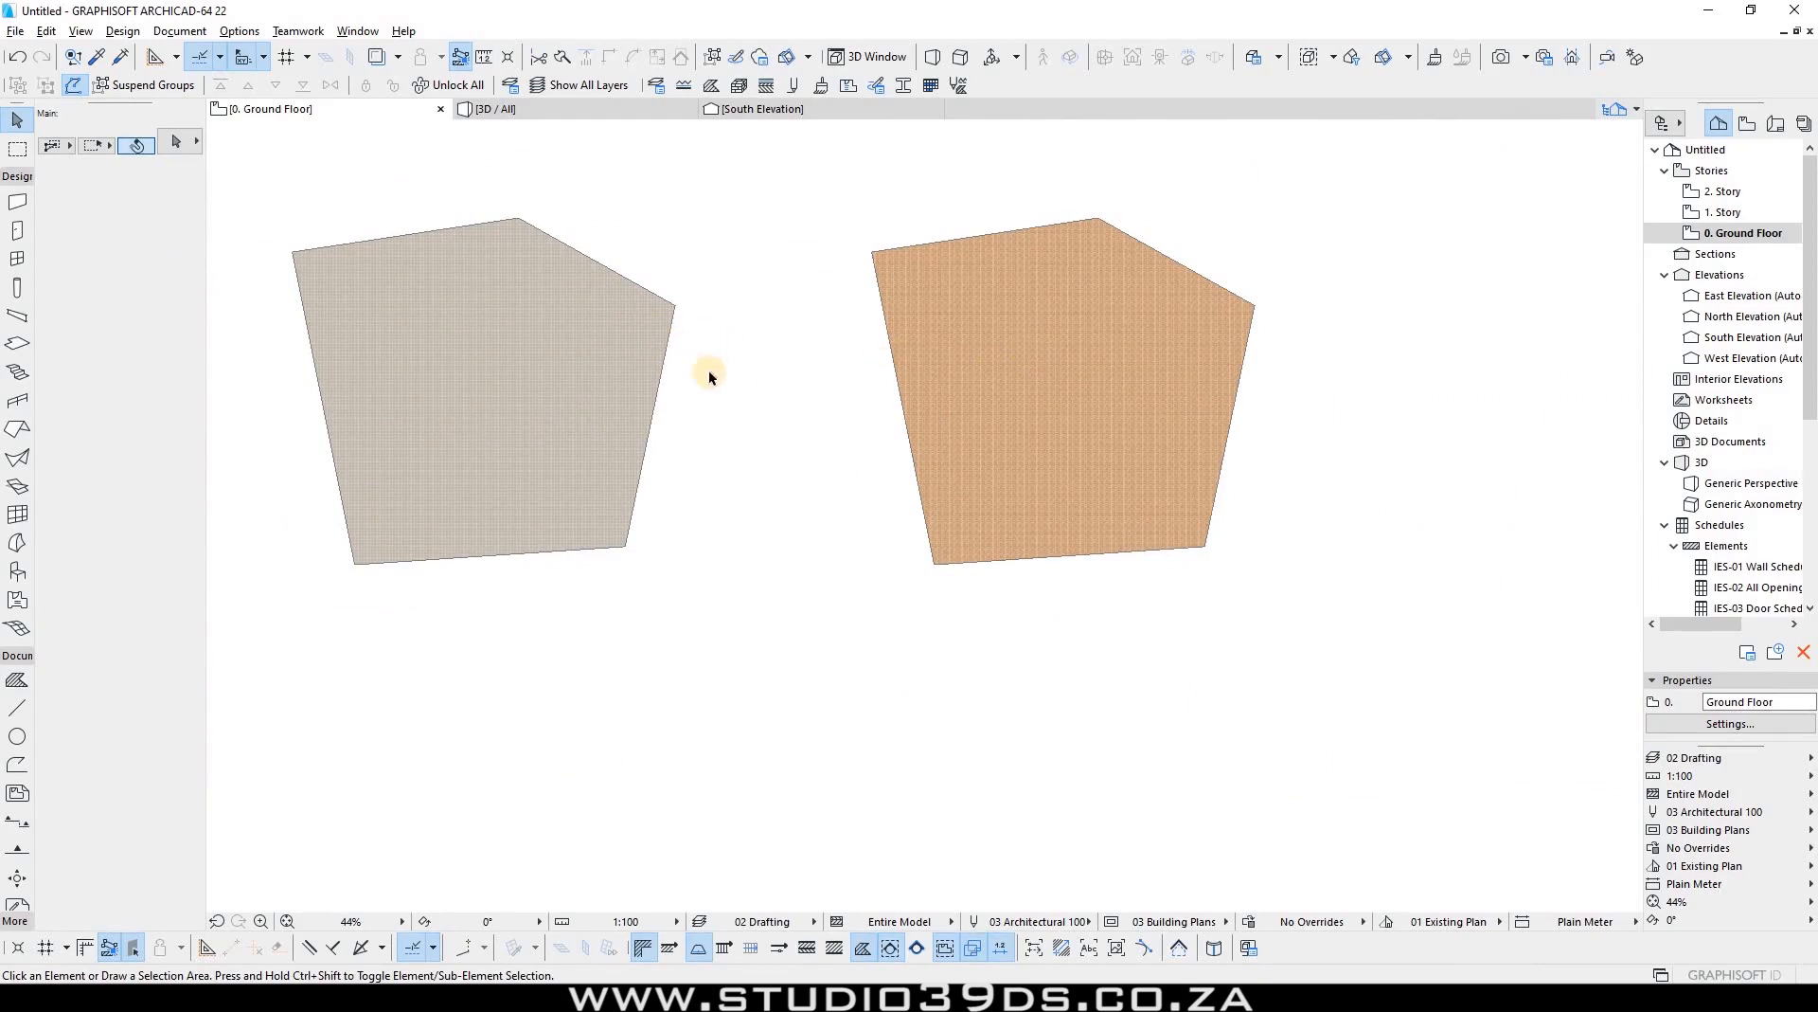
scroll(719, 345, down, 5)
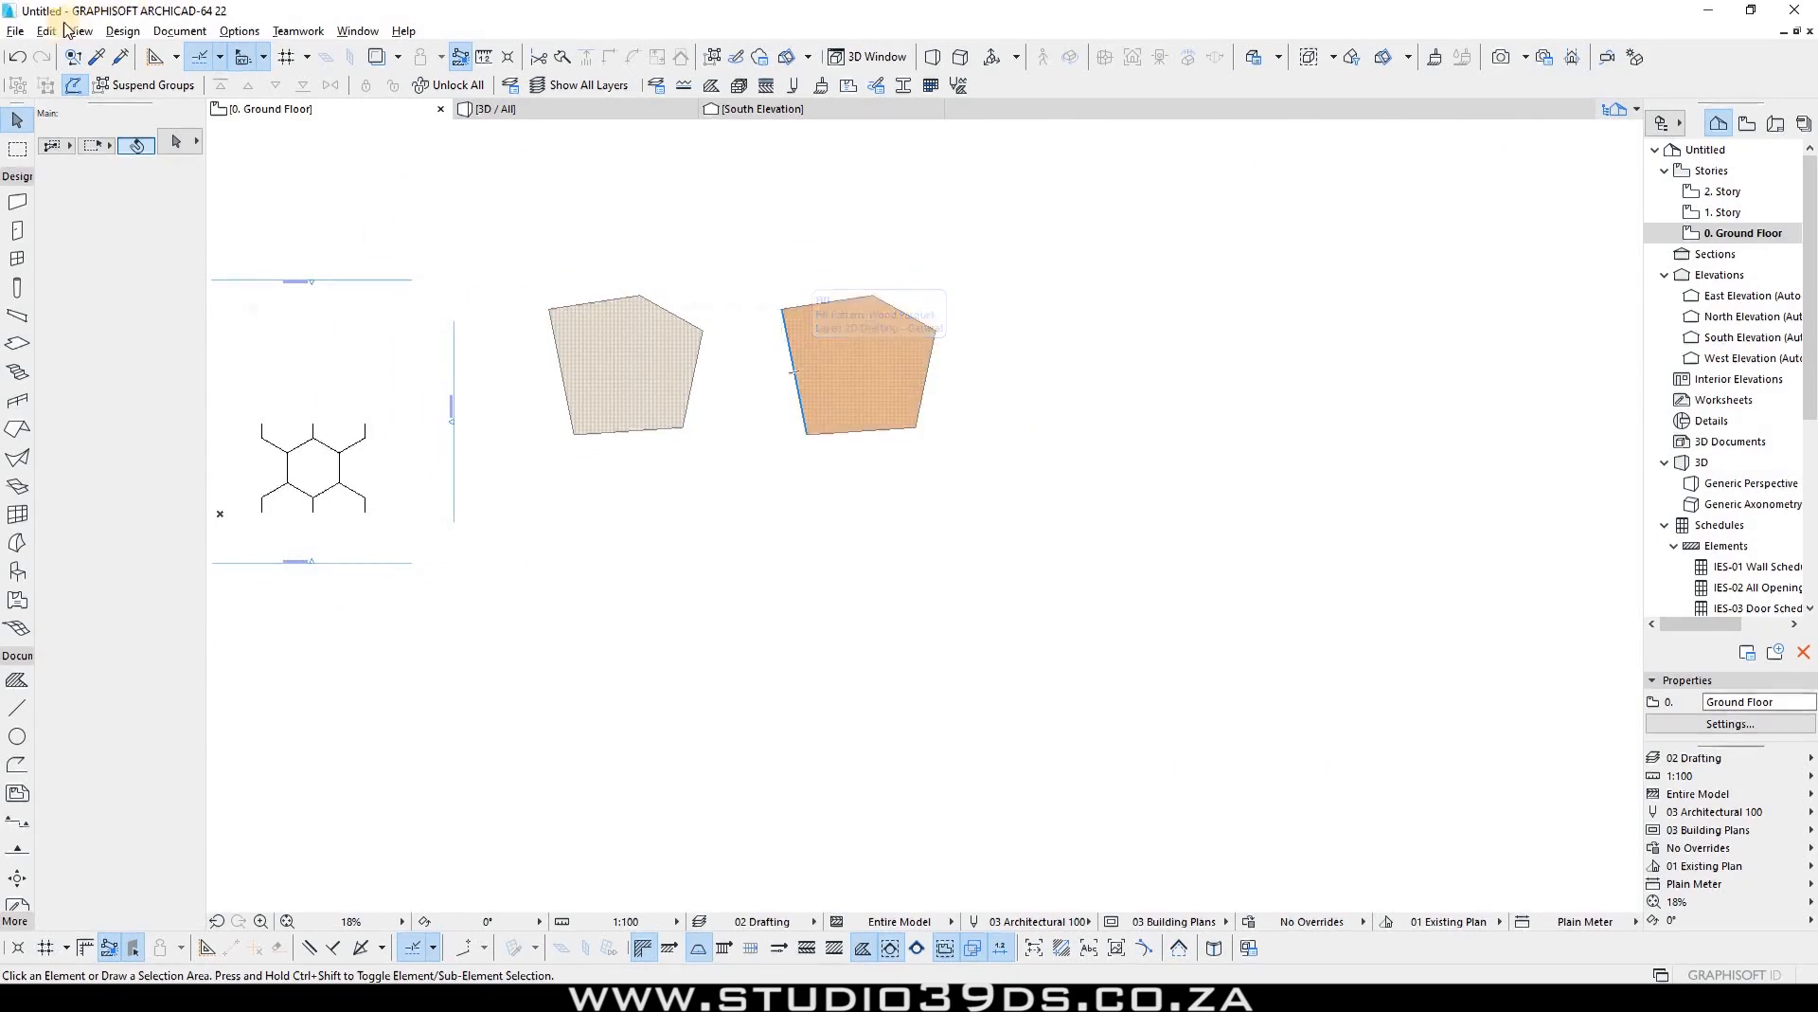
Step: Create a new fill of the Image fill type named "Image fill" in the fill settings
click(124, 37)
click(614, 196)
click(711, 88)
click(341, 157)
click(777, 398)
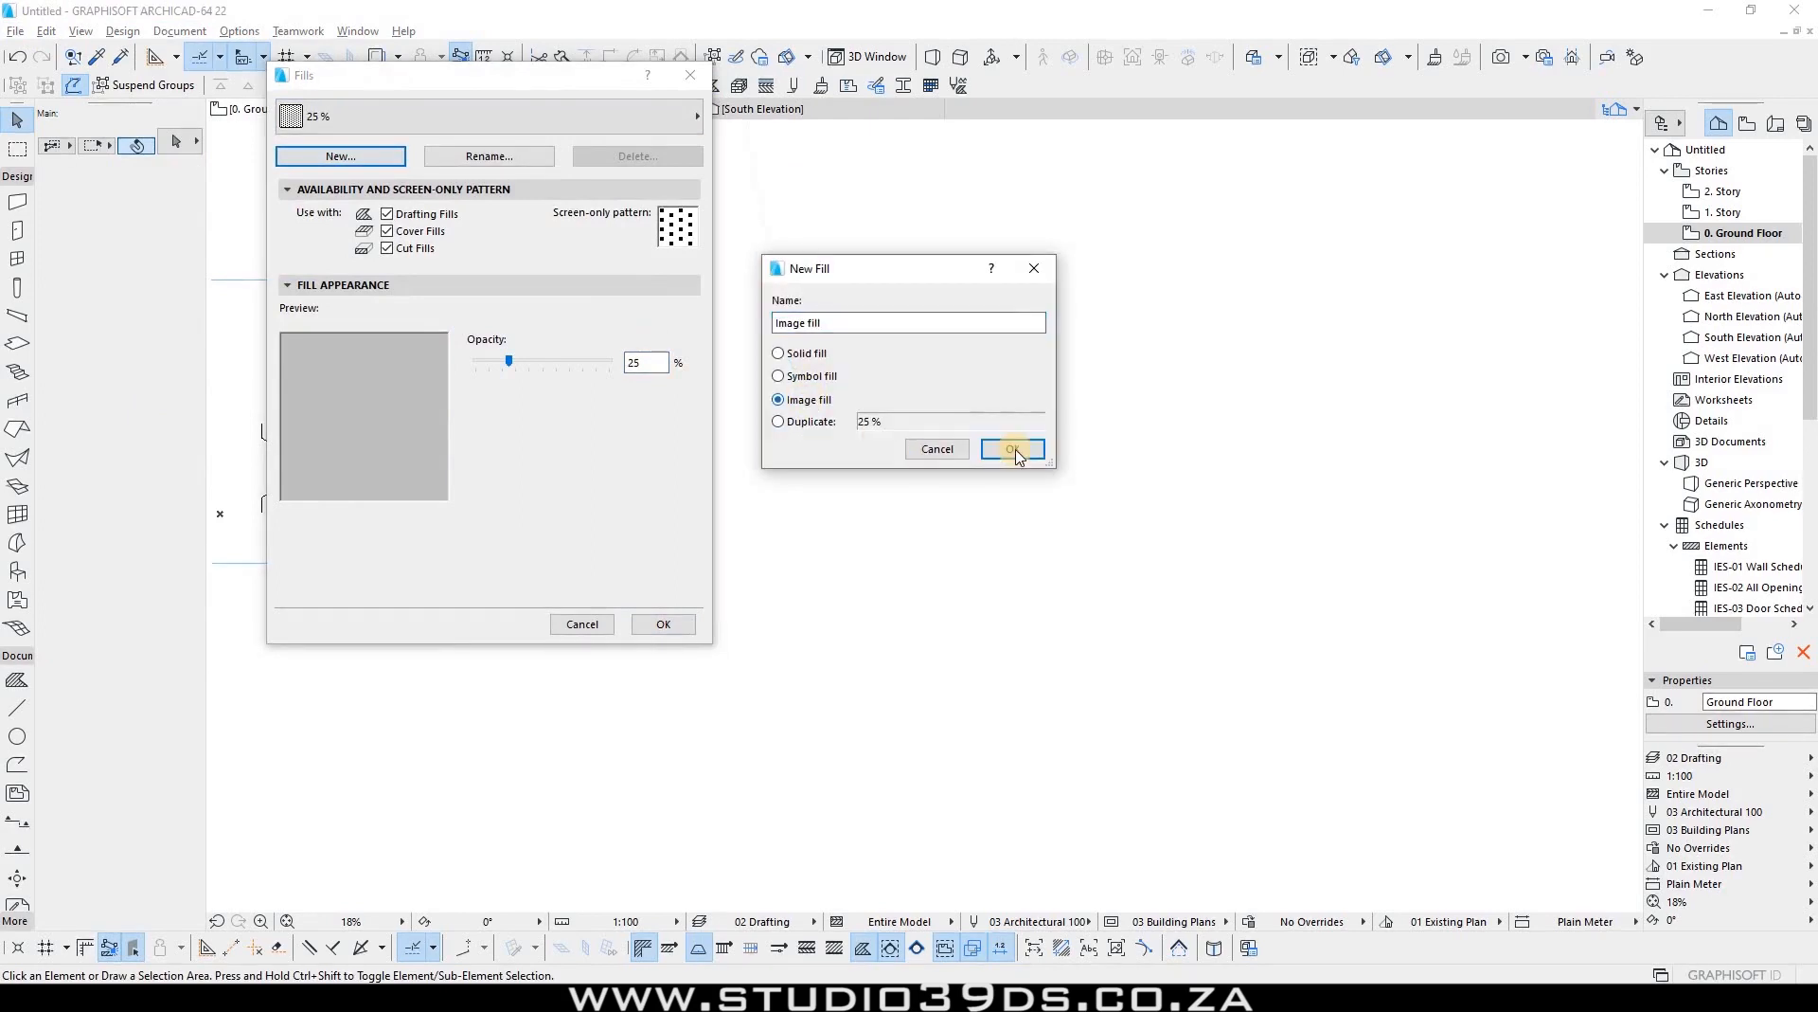
click(1013, 449)
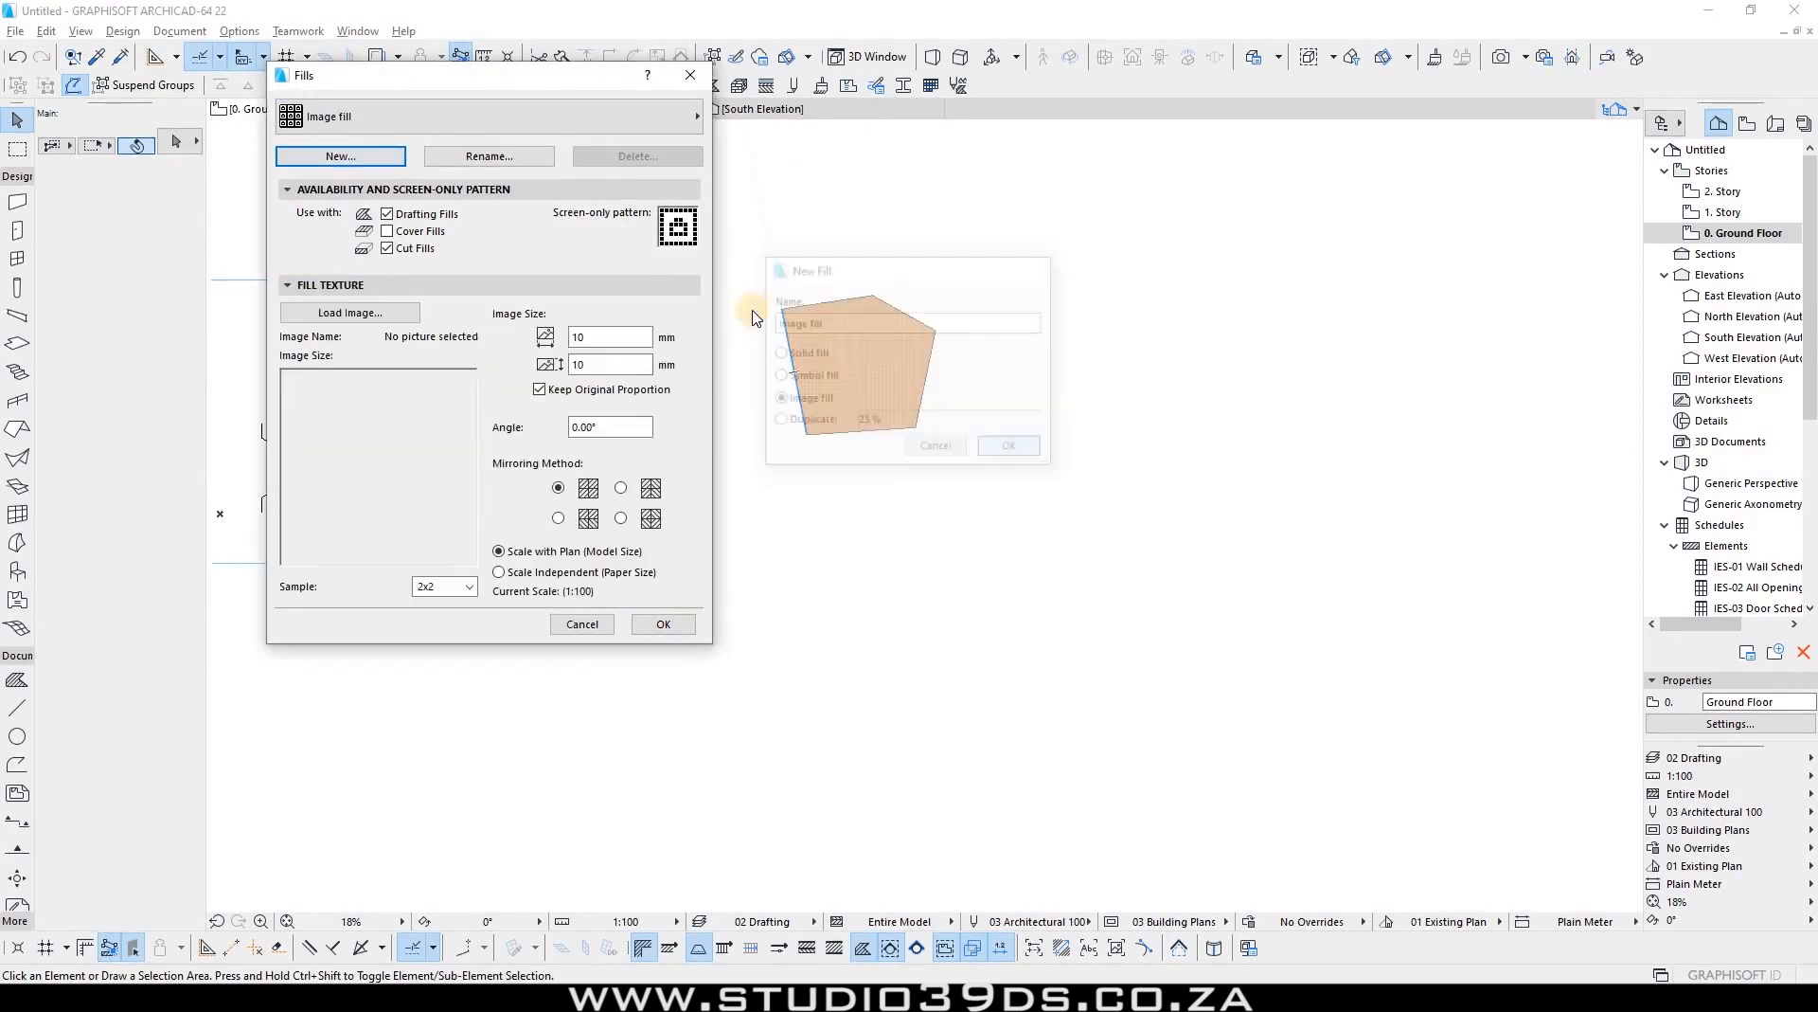
click(487, 157)
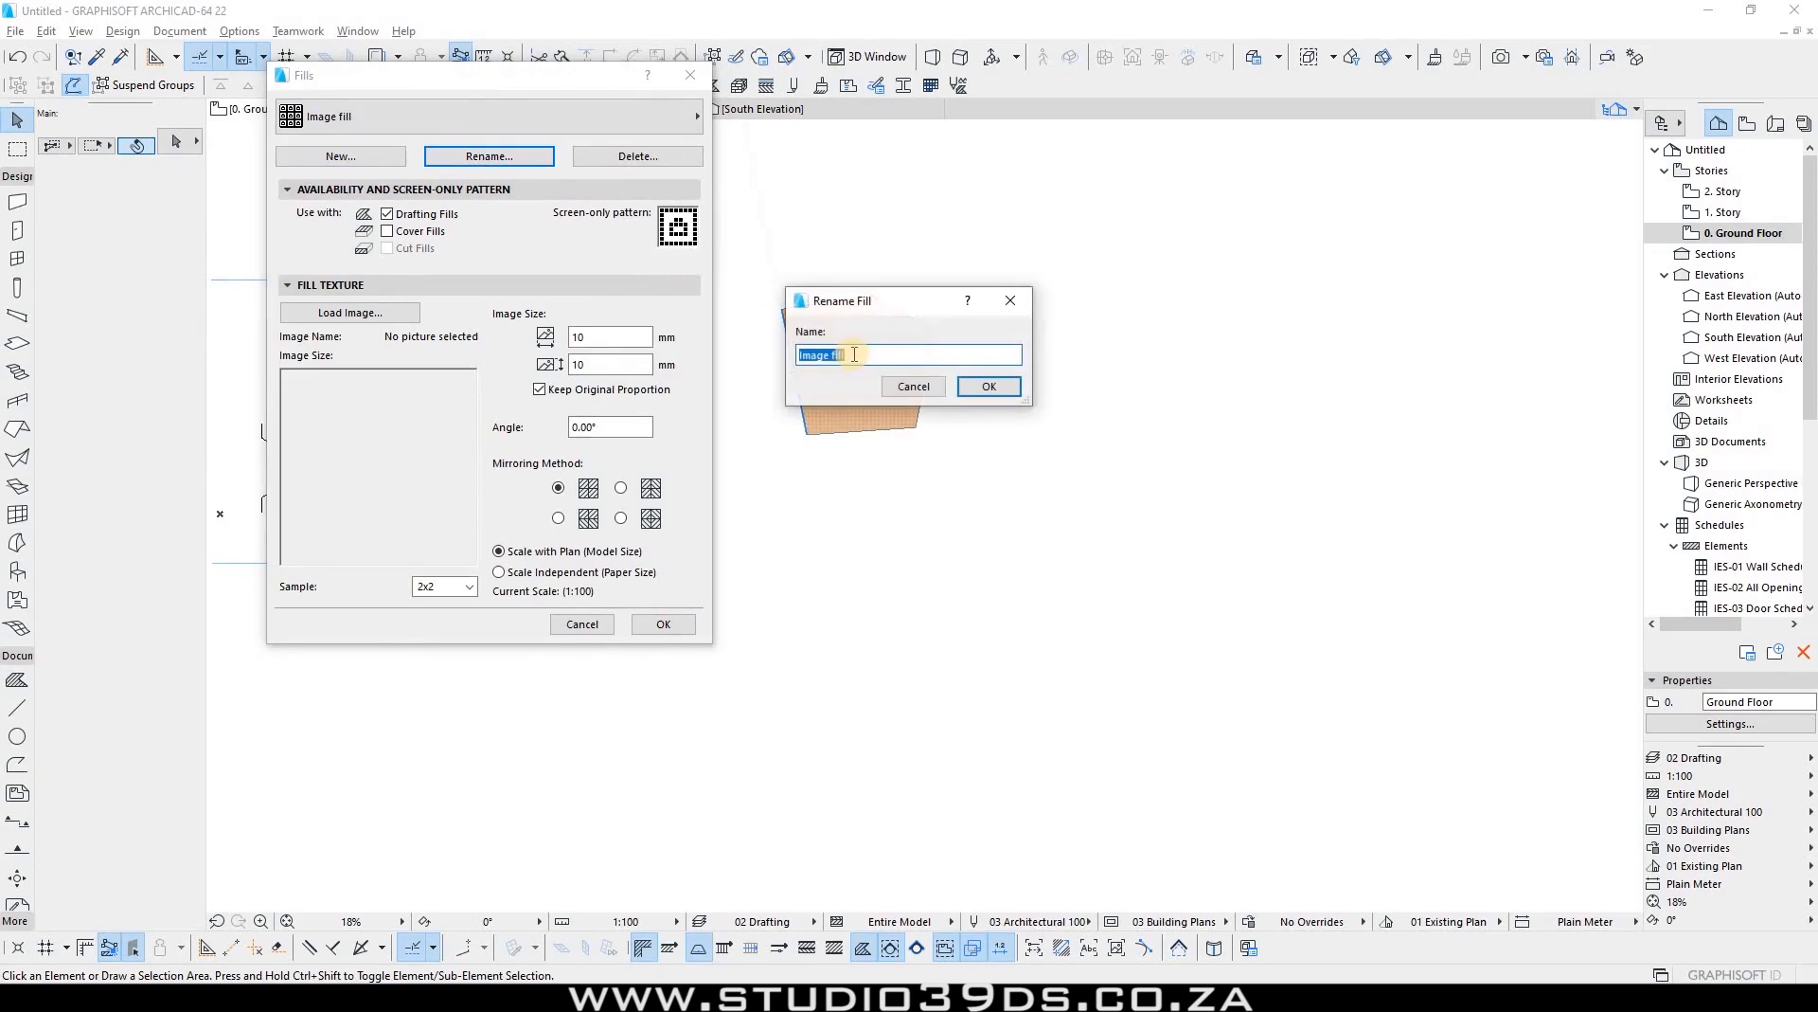
key(Escape)
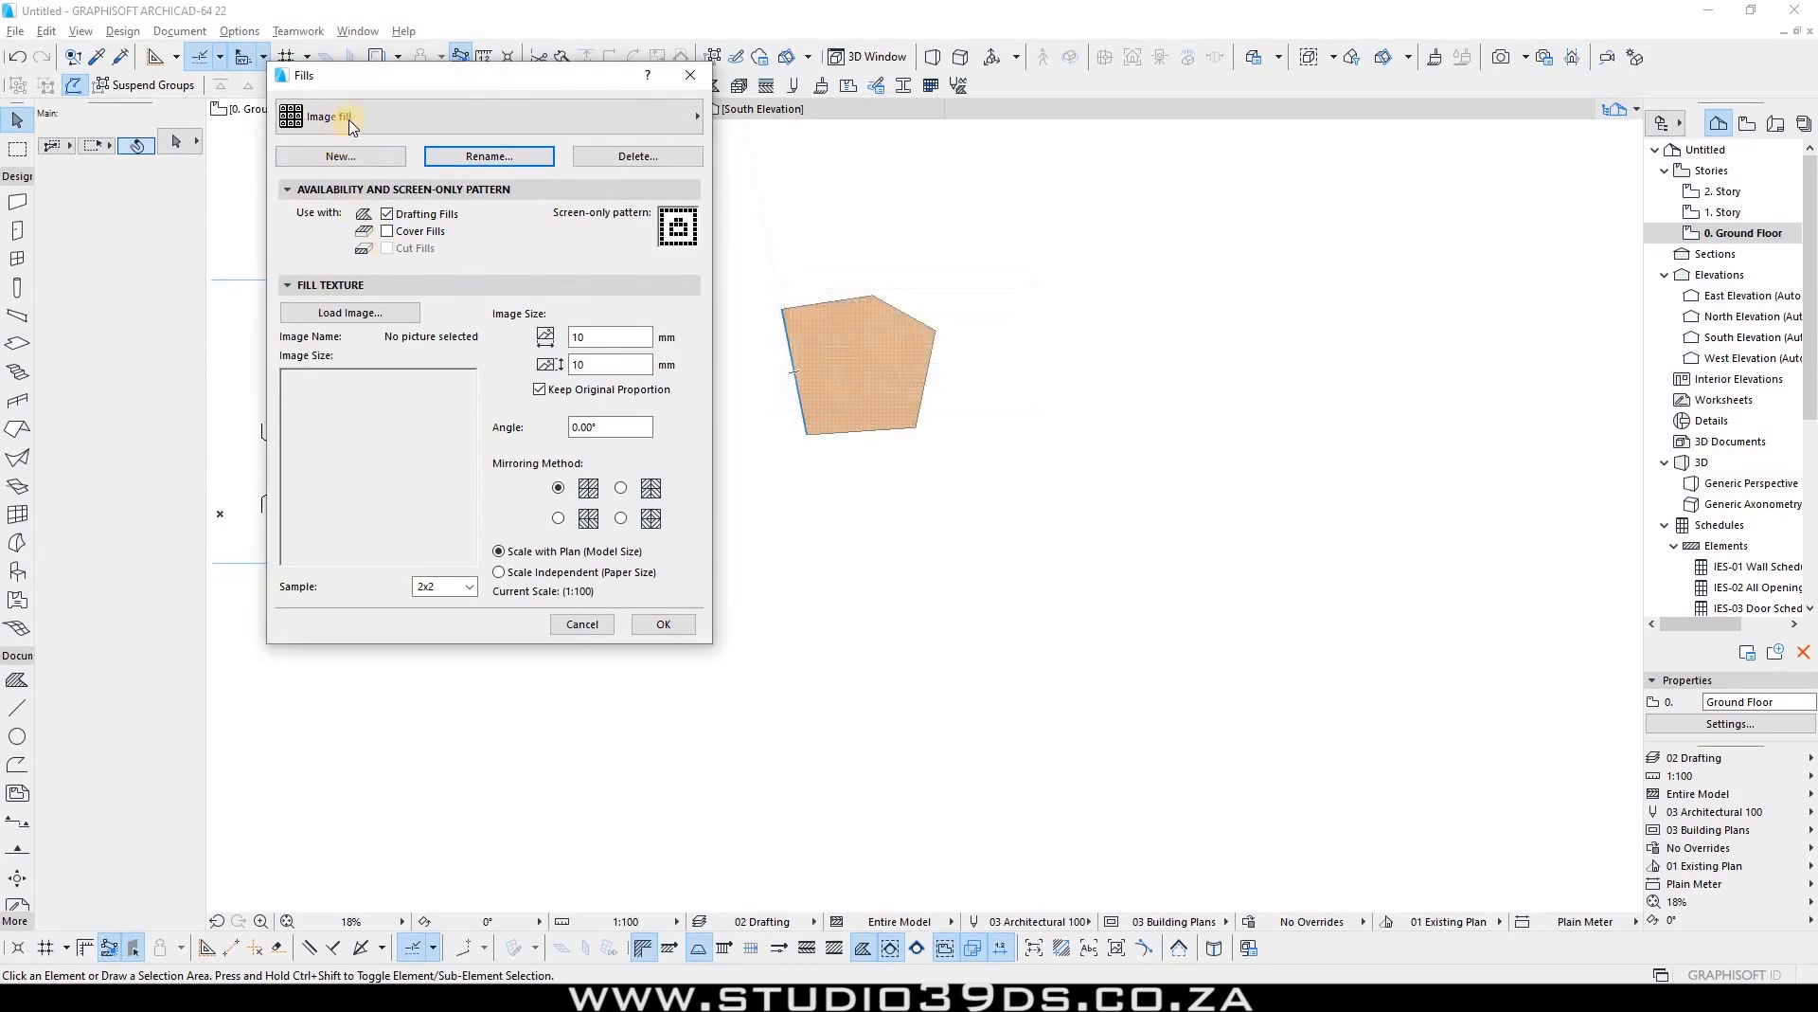
Step: Browse the desktop textures as large icons and add Brick Quadrat GS.tif to the project library
click(350, 314)
click(808, 272)
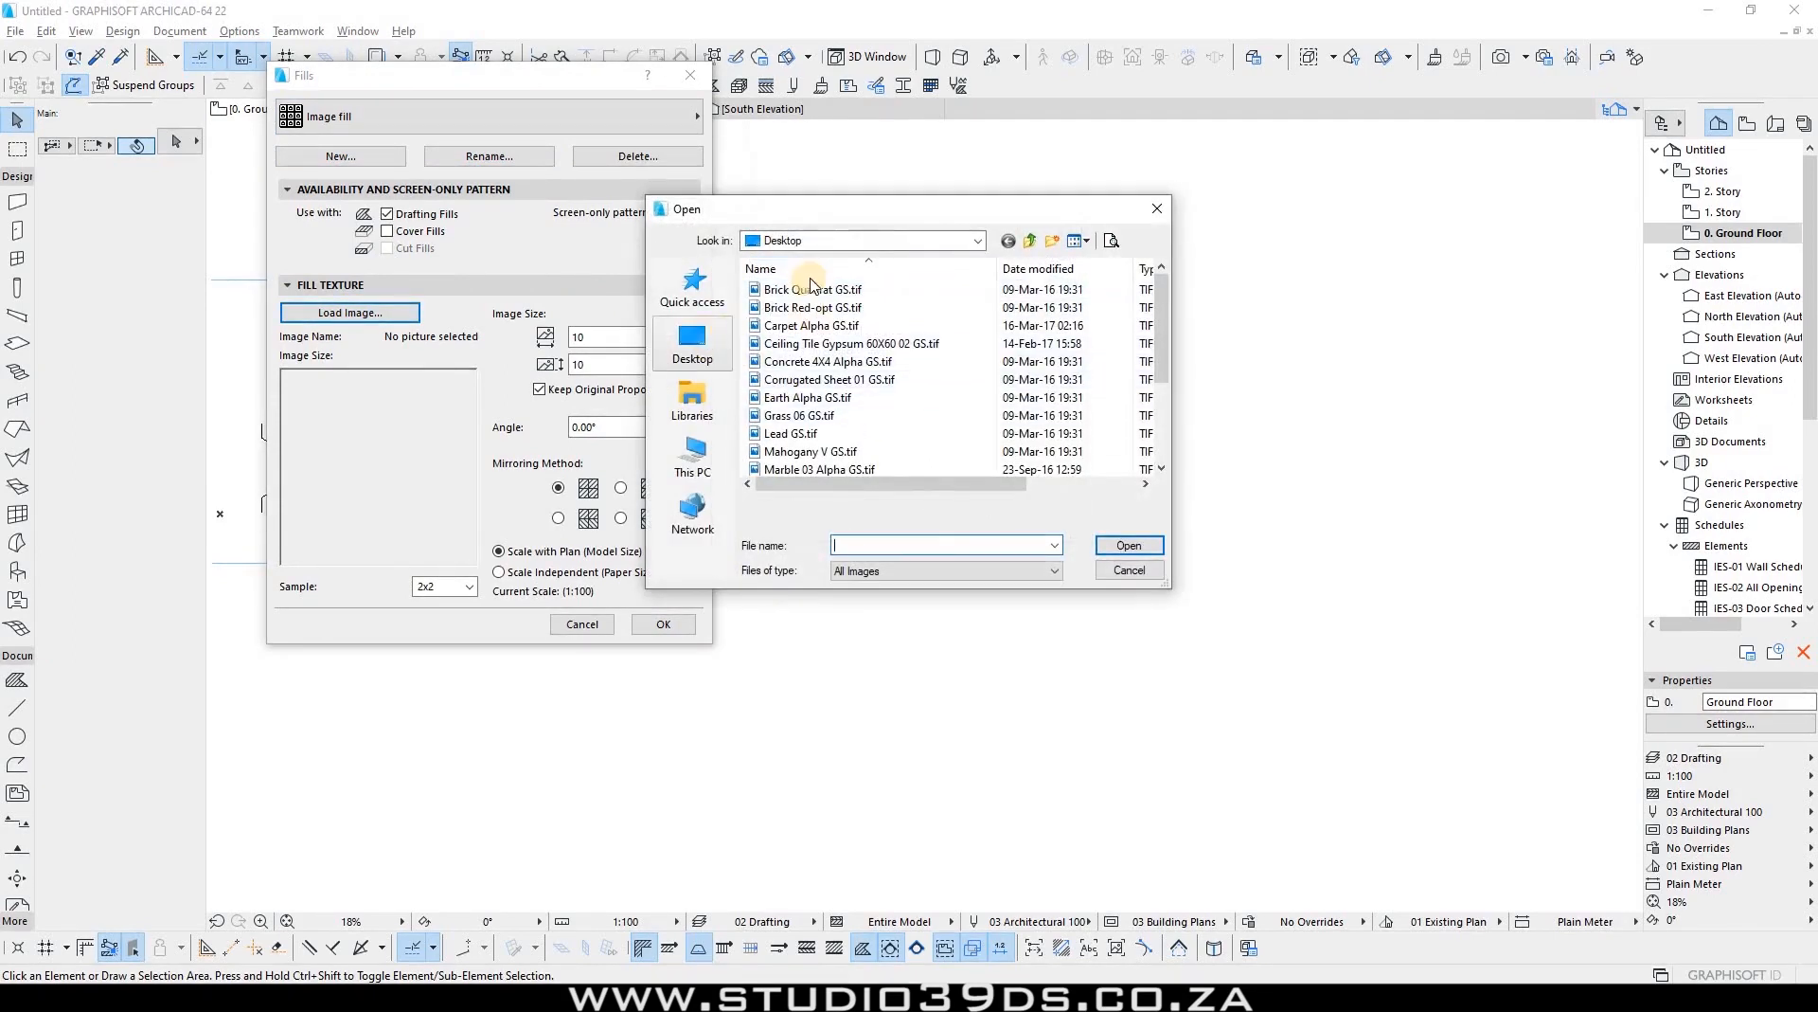
click(1090, 246)
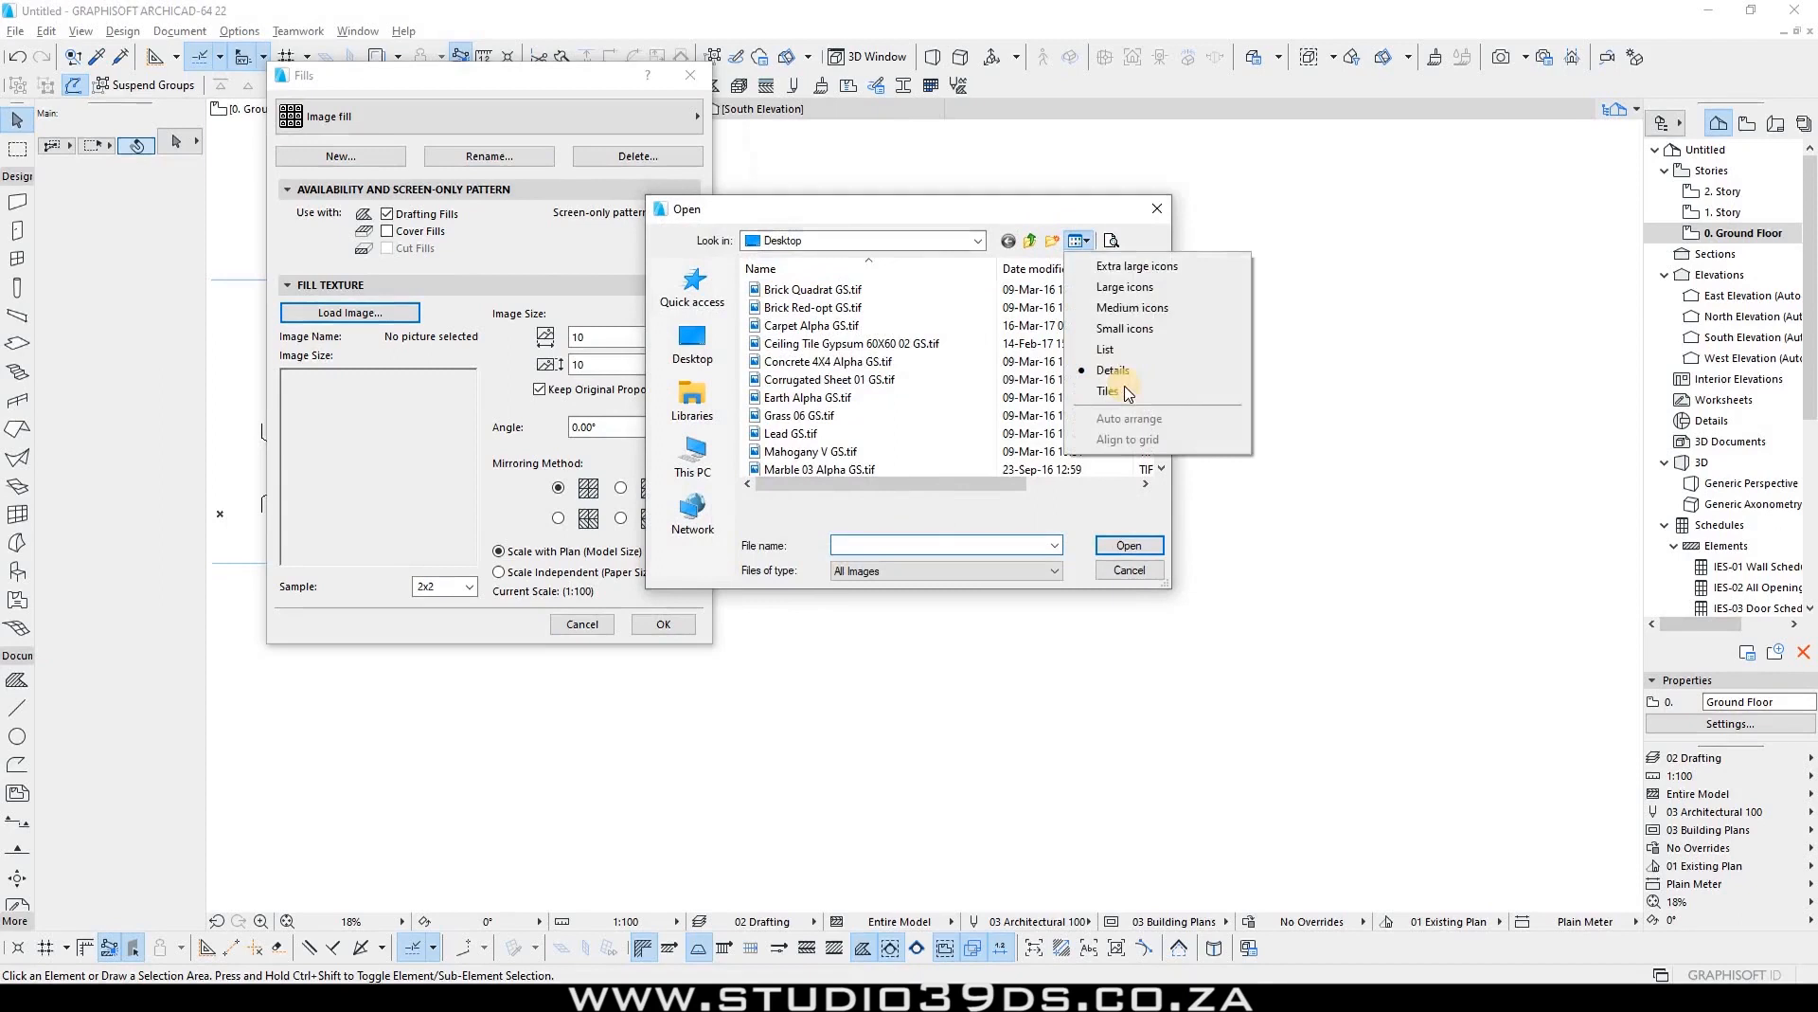
click(1122, 287)
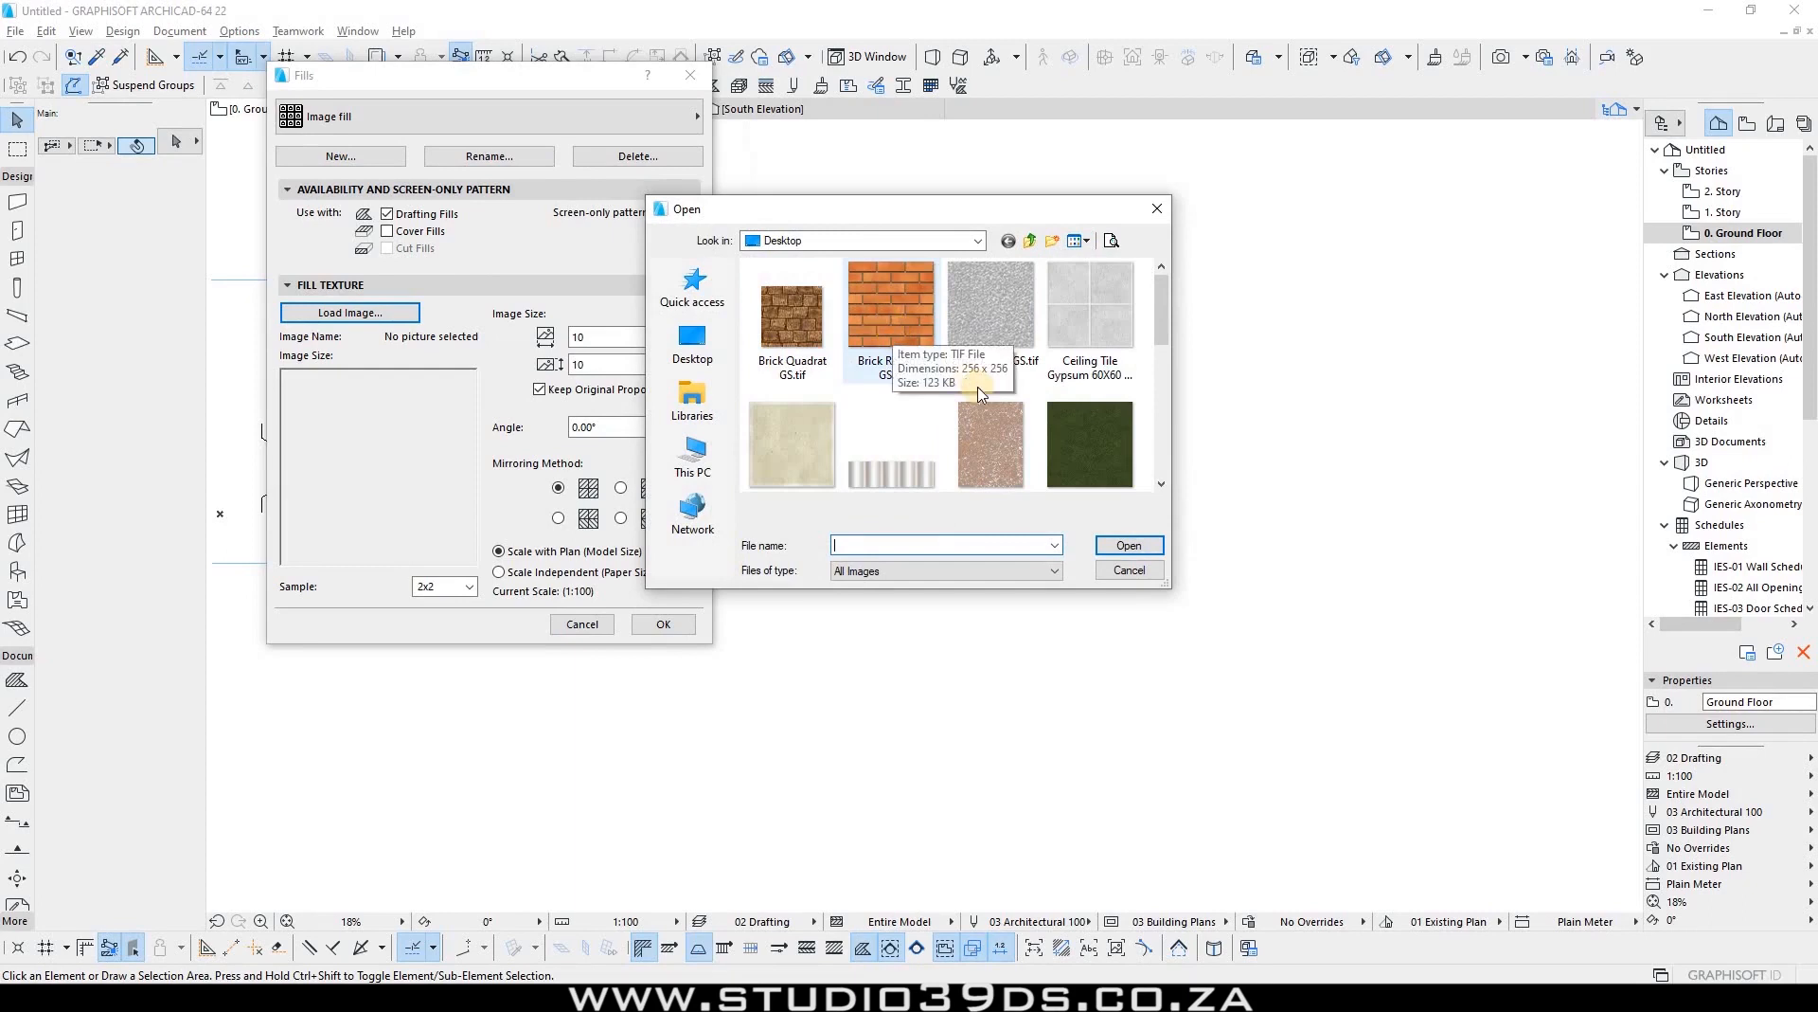
click(1164, 409)
click(1165, 458)
drag(1163, 423, 1161, 291)
click(890, 317)
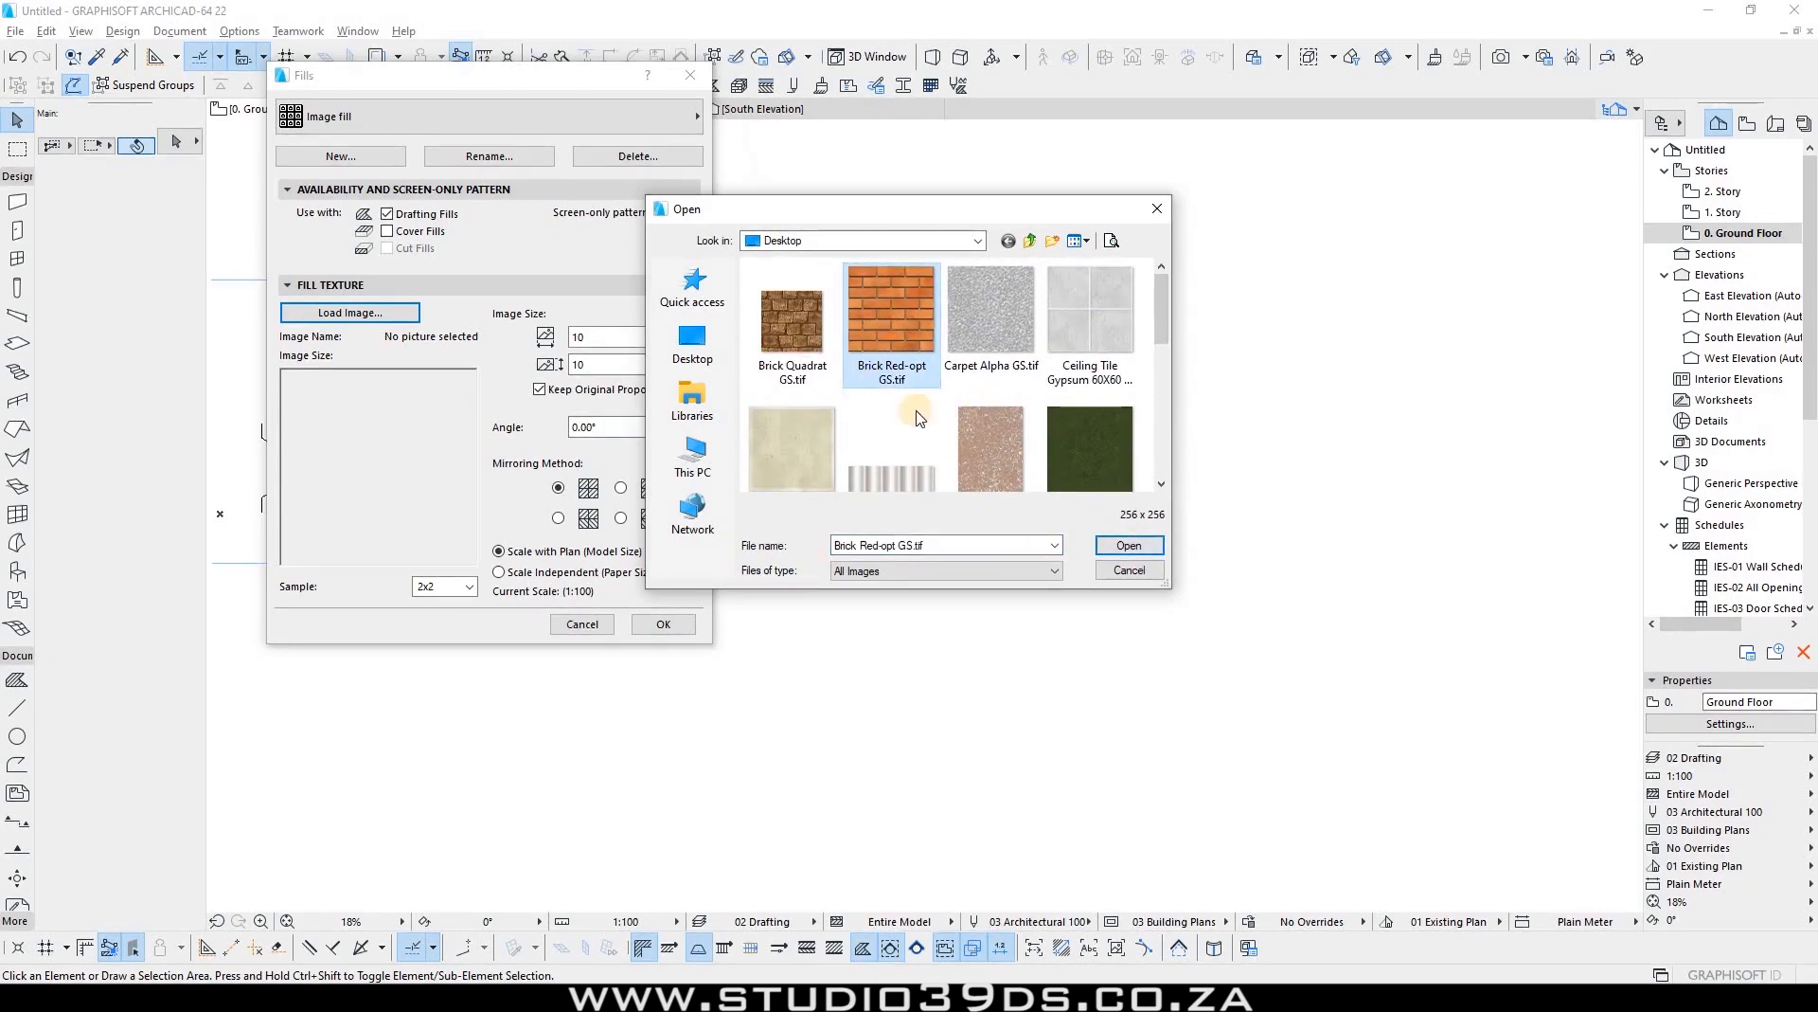
click(792, 317)
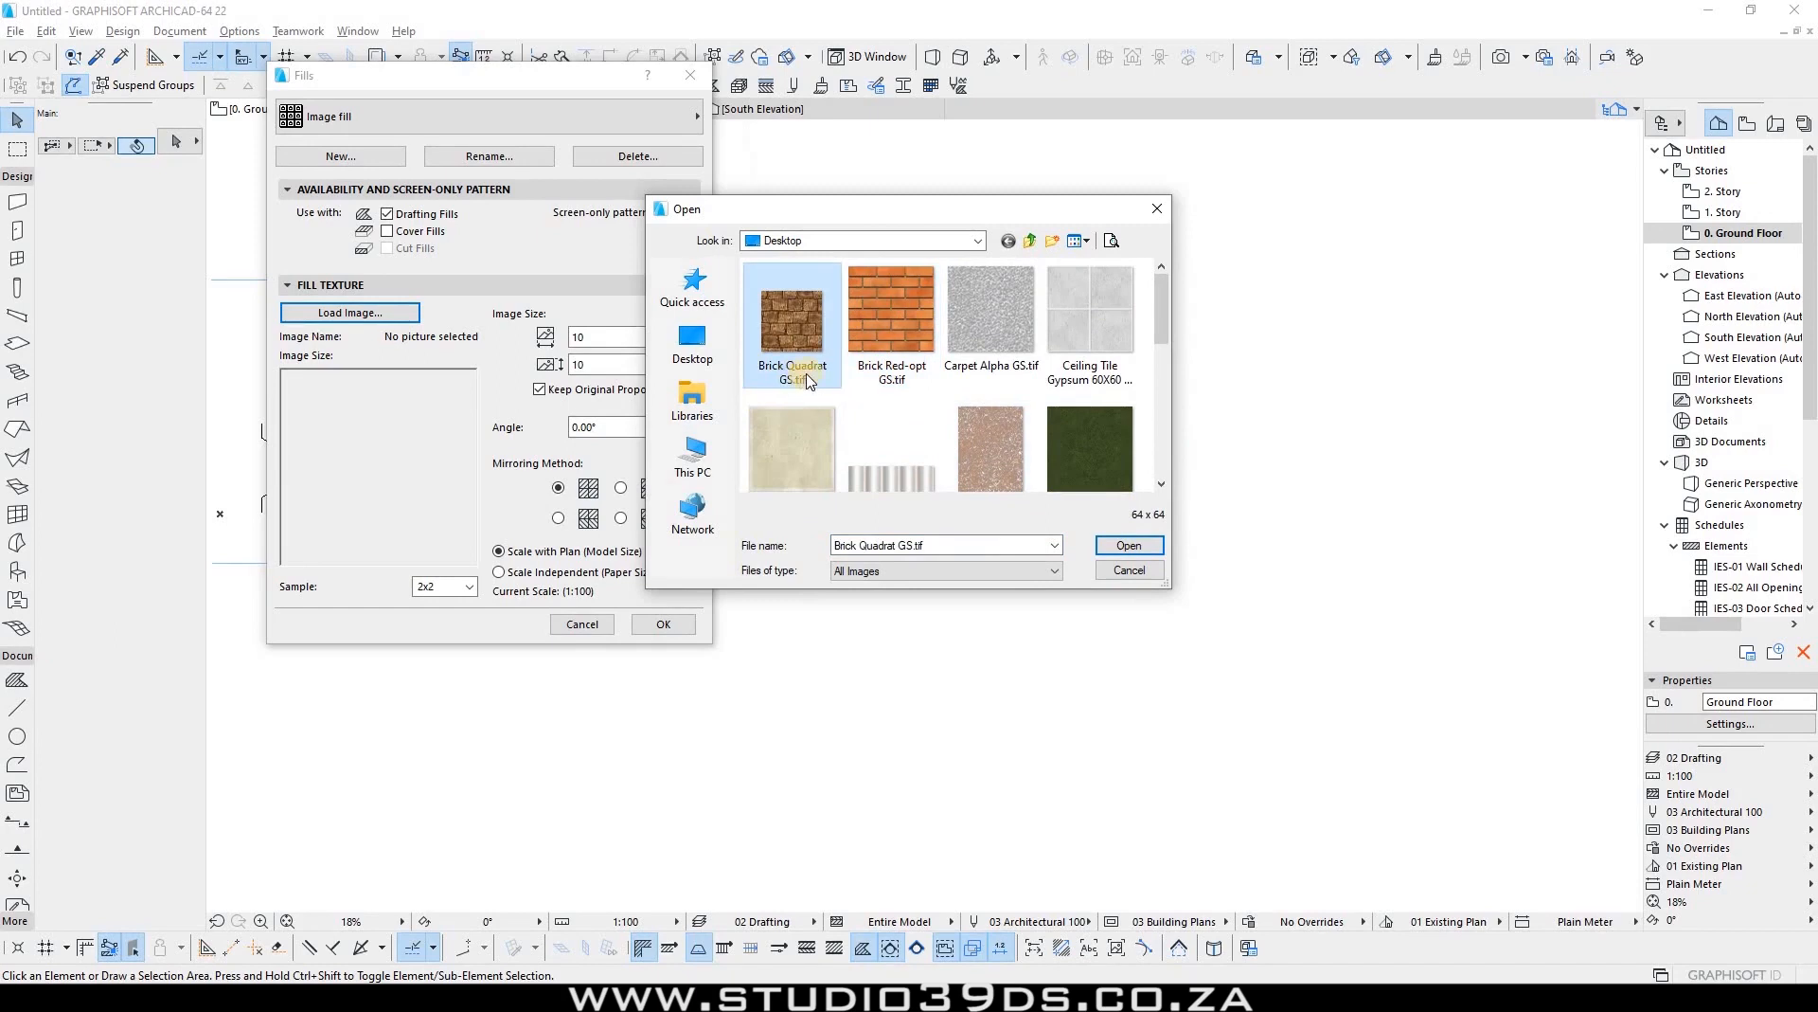
click(1126, 549)
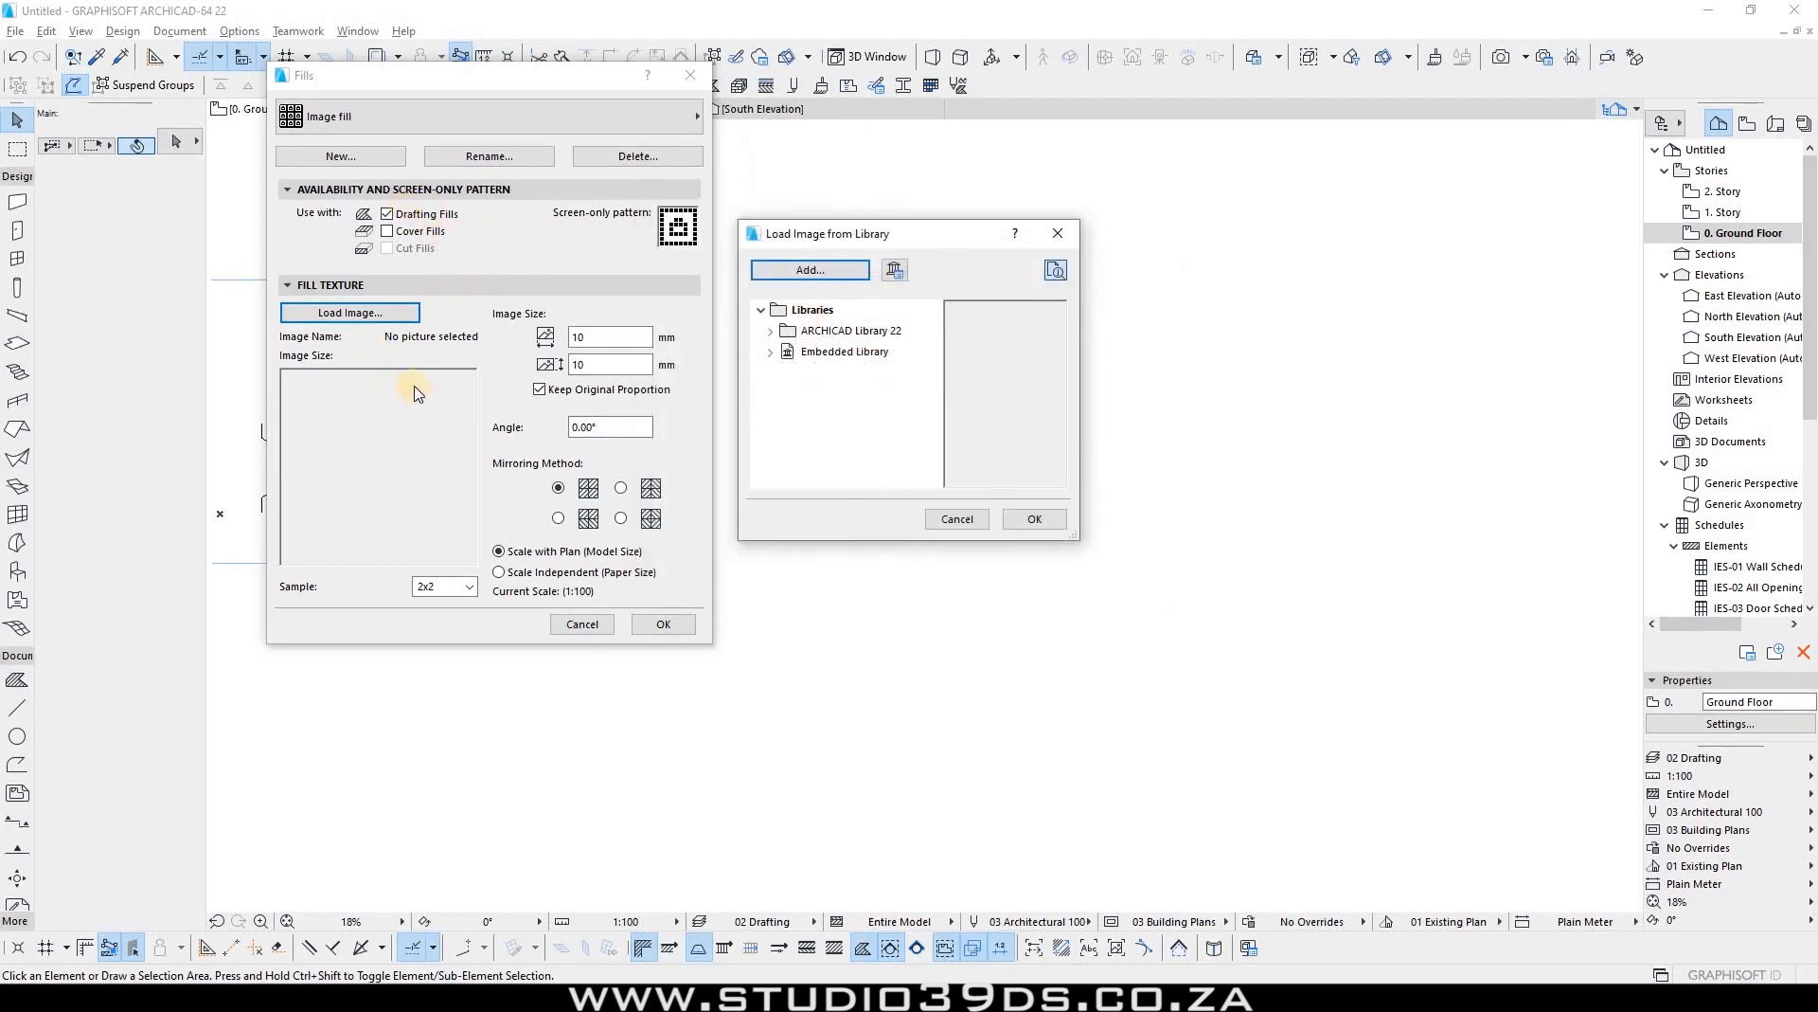
click(1036, 520)
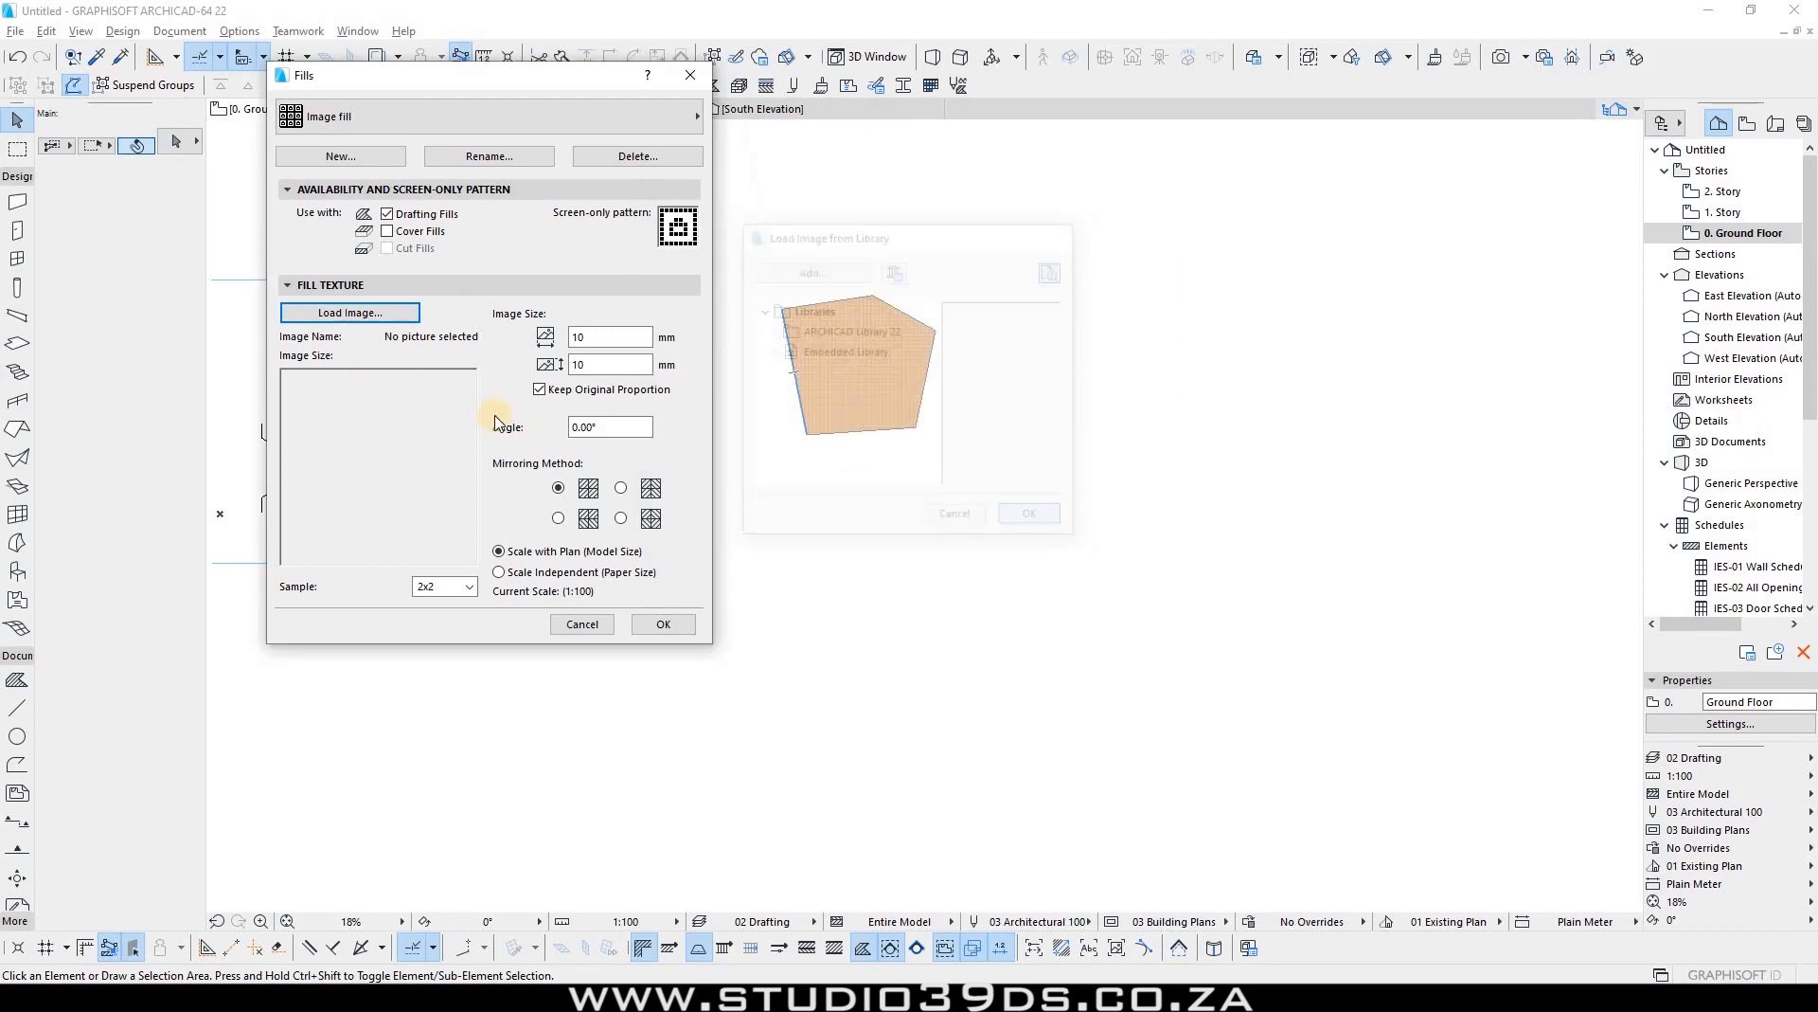
Step: Load Brick Quadrat GS.tif from the Embedded Library as the image fill's texture
click(398, 321)
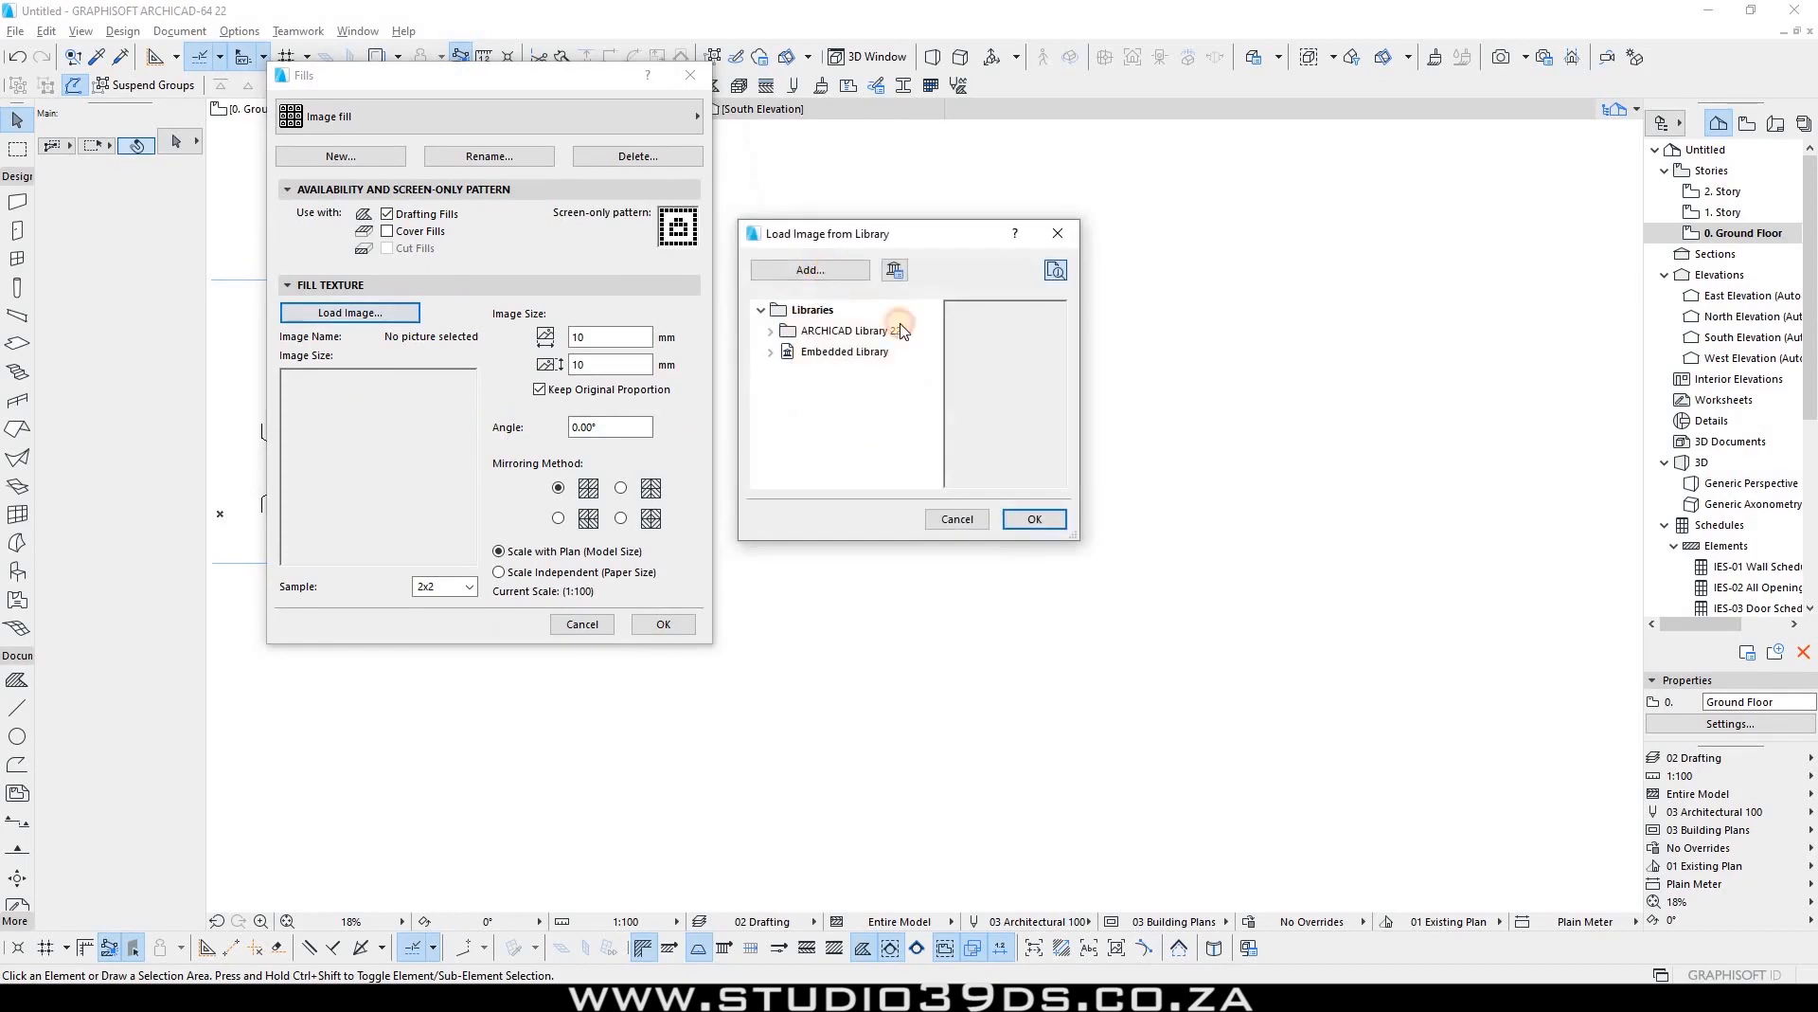
double_click(807, 341)
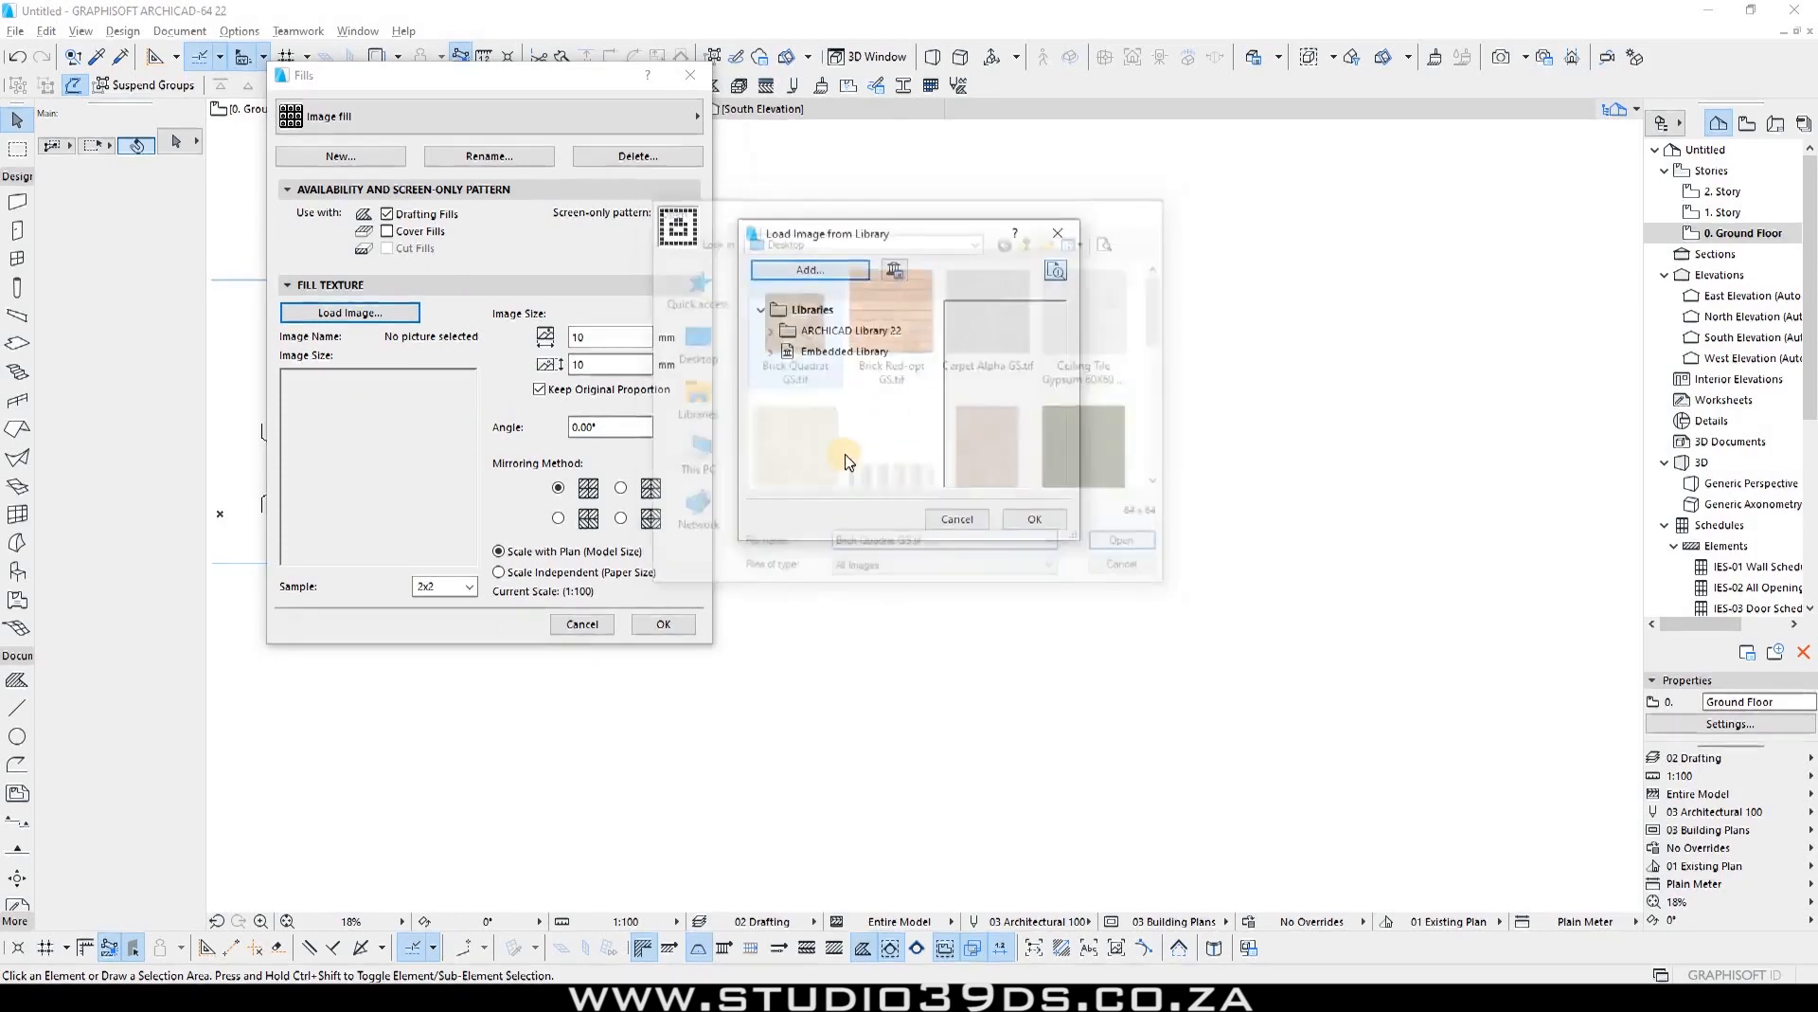
click(770, 352)
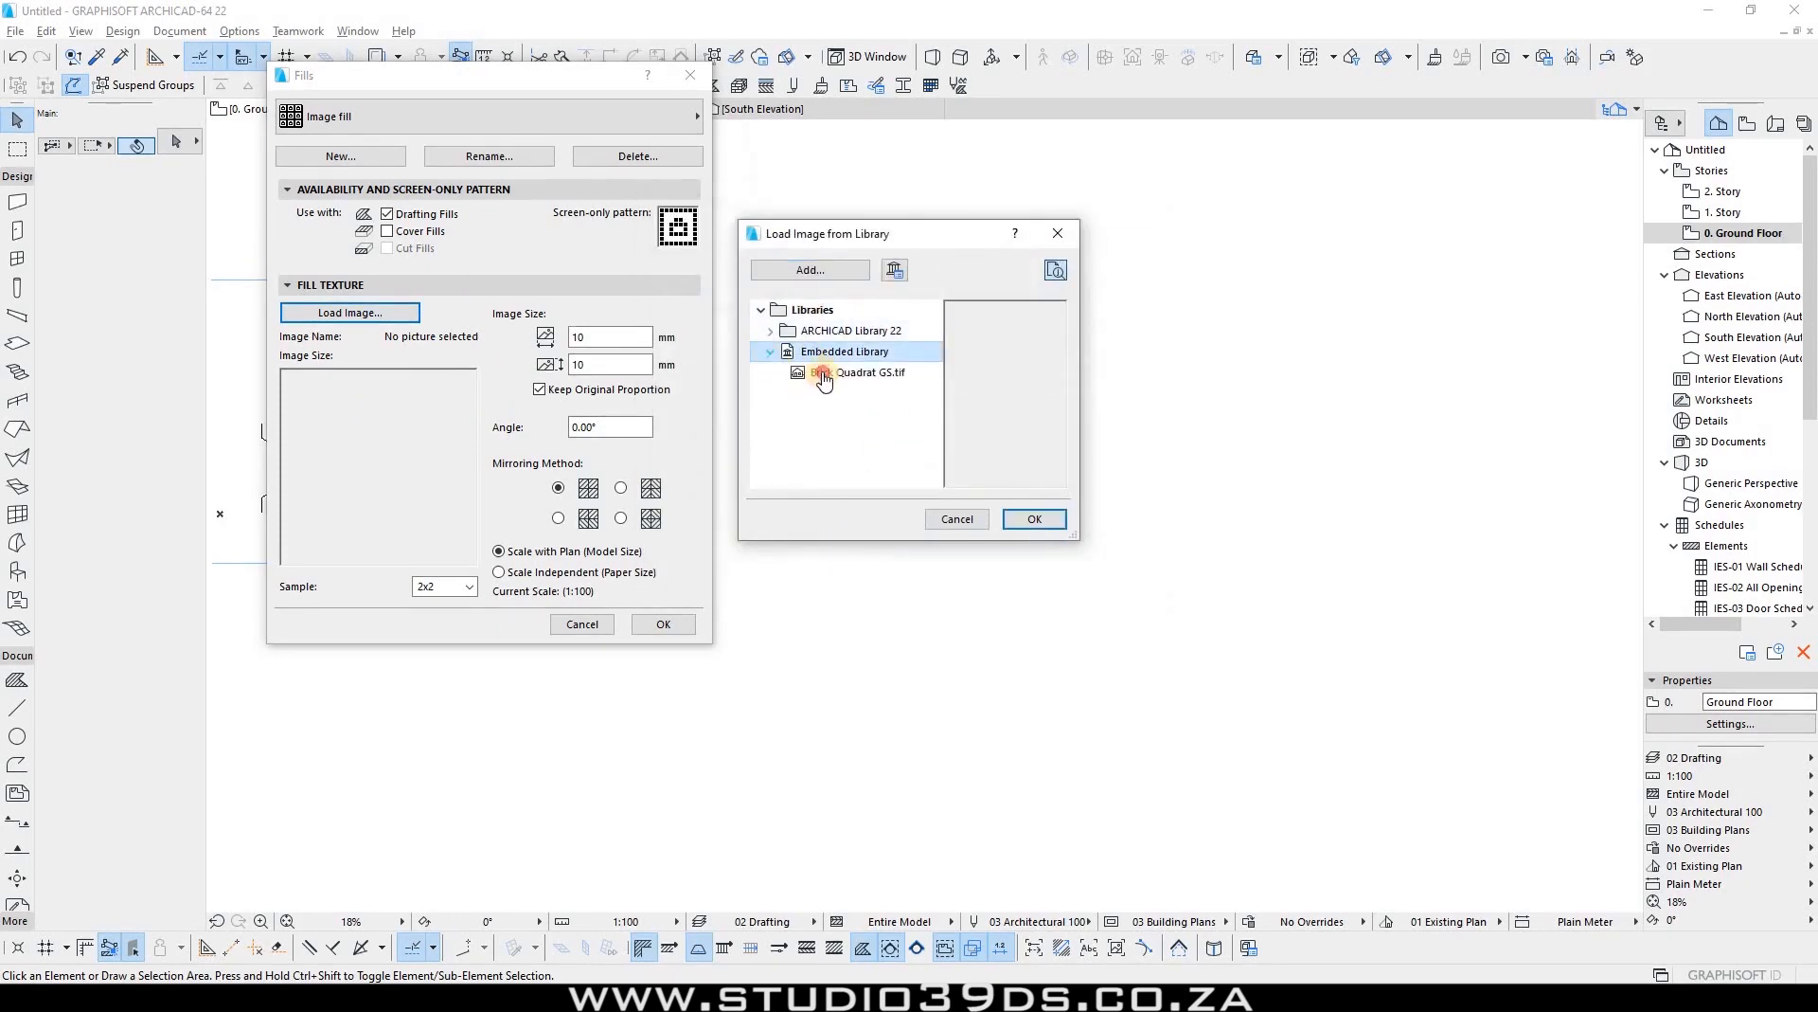
click(834, 372)
click(1035, 519)
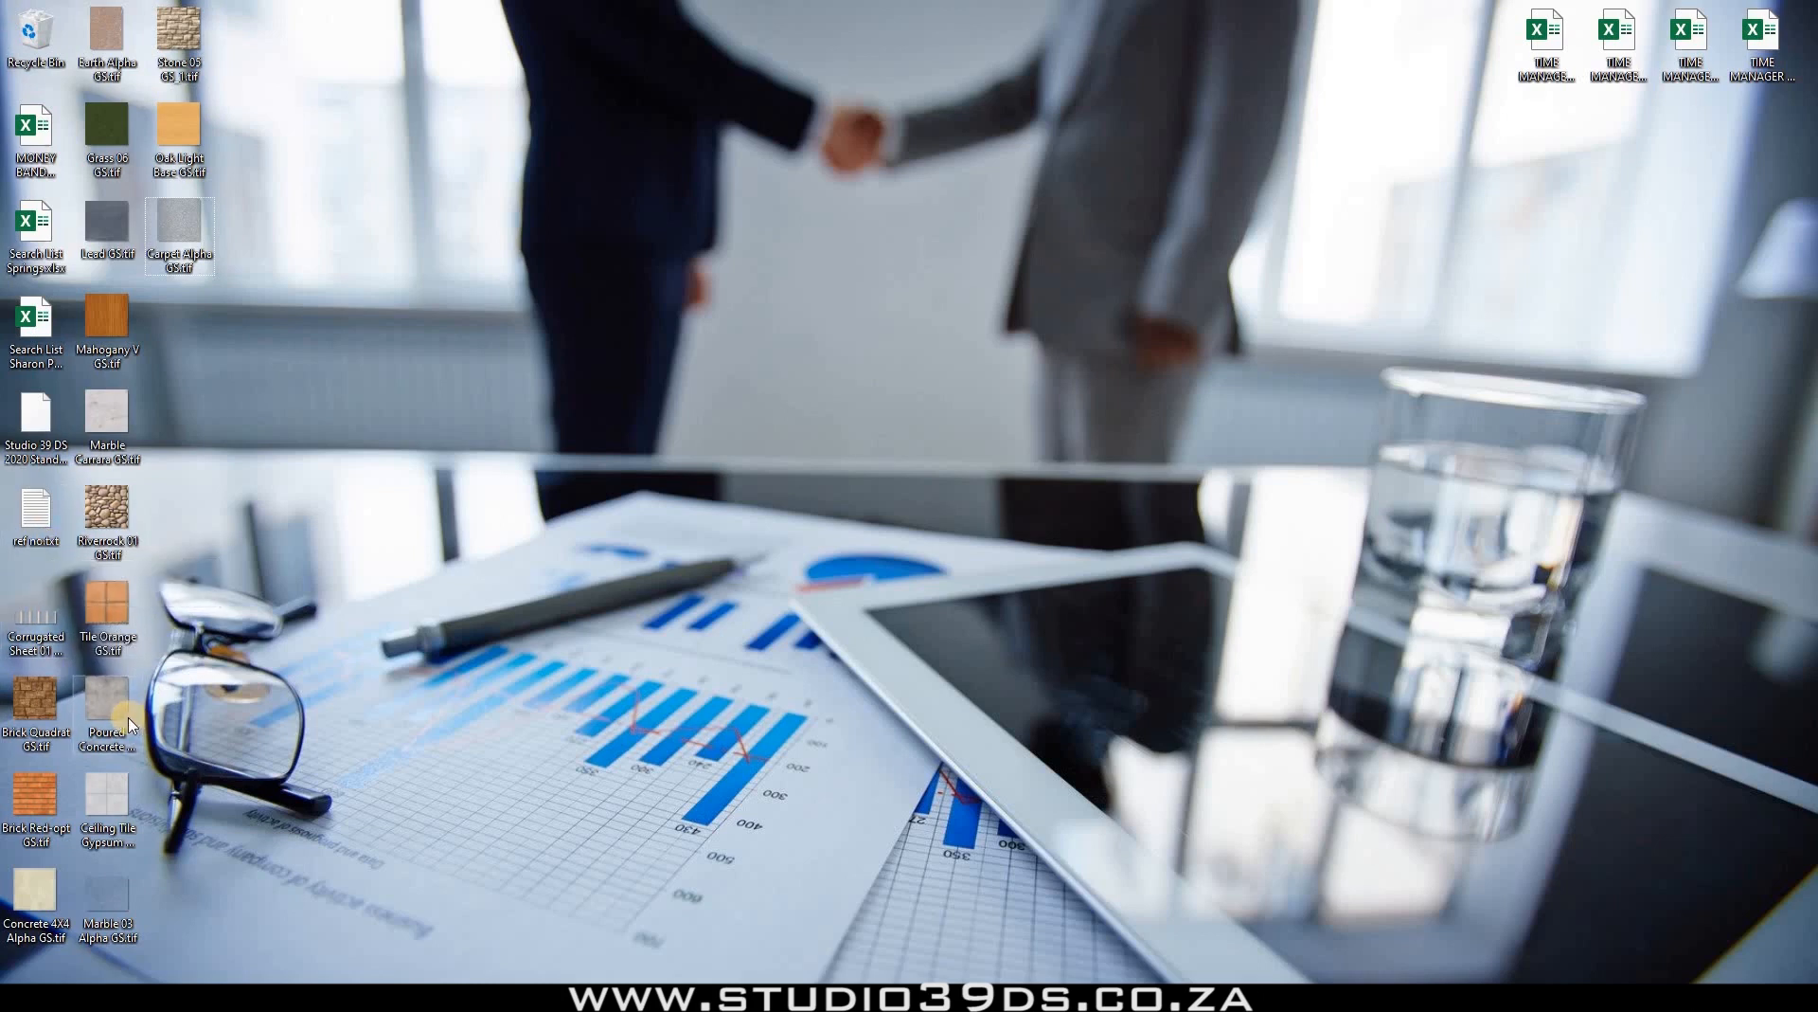
Step: Rename the image fill as Brick Quadrat, based on the texture's desktop file name without the GS suffix
click(36, 735)
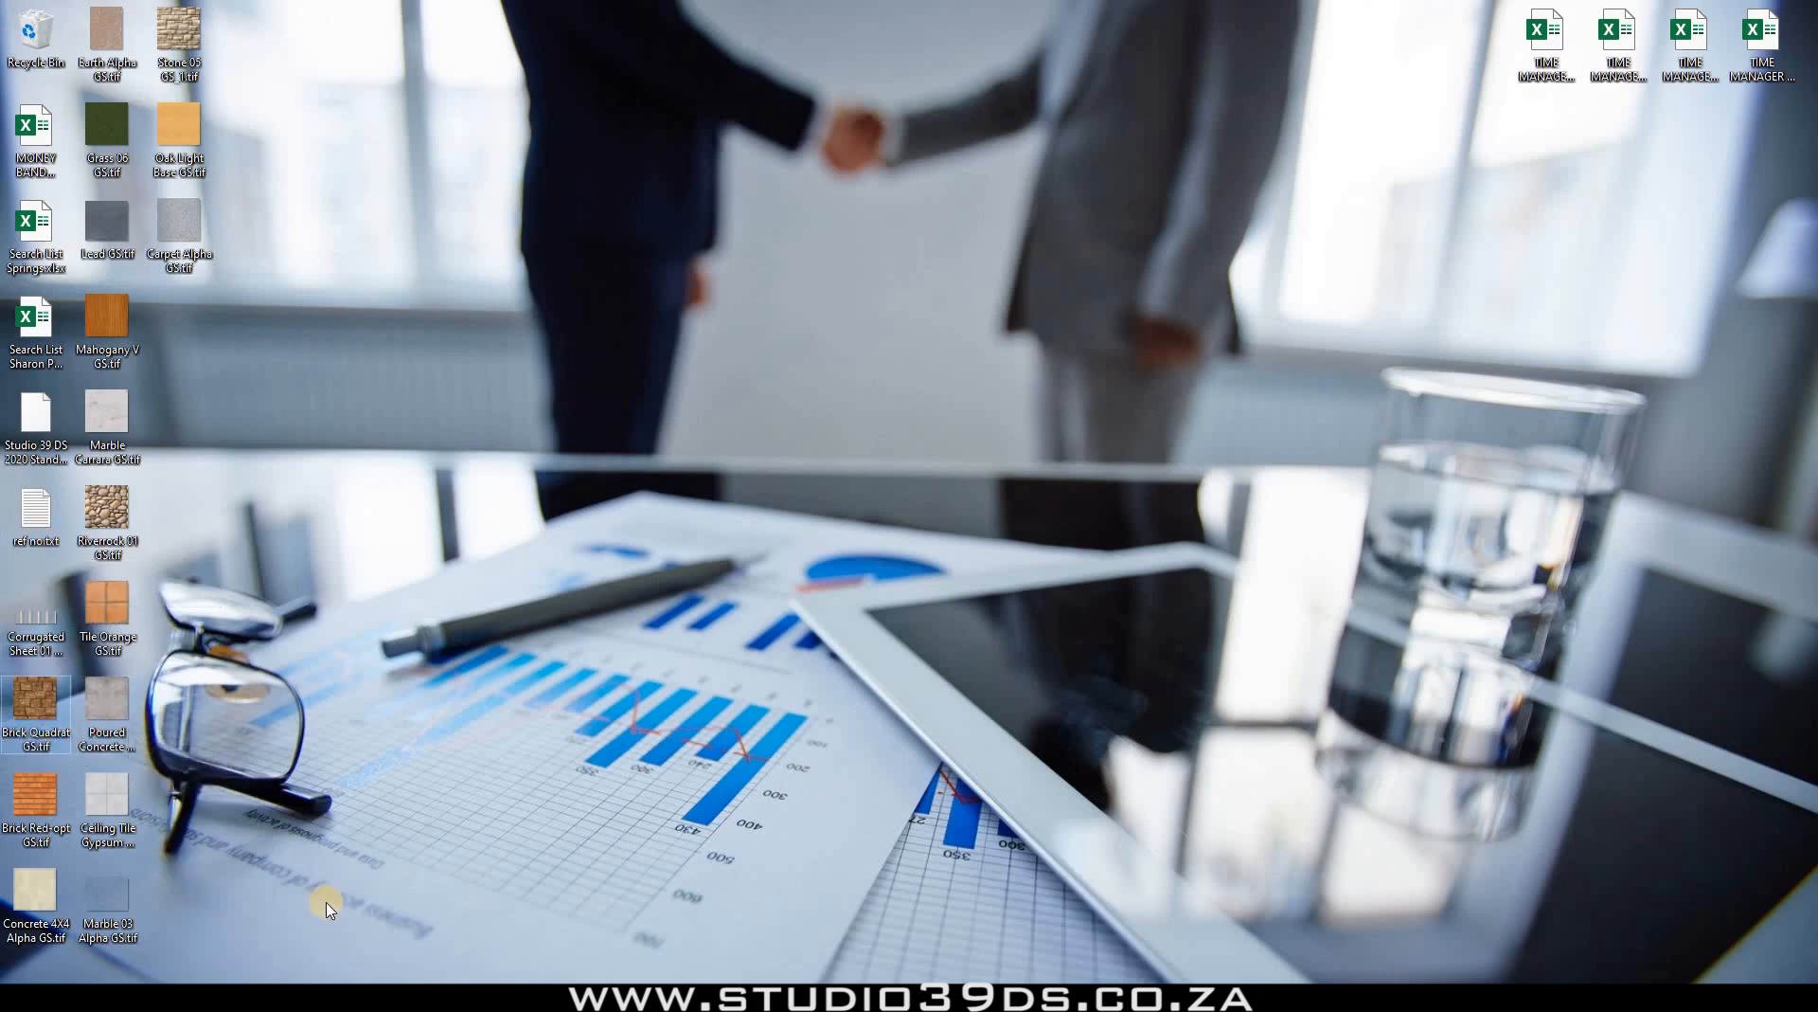
key(F2)
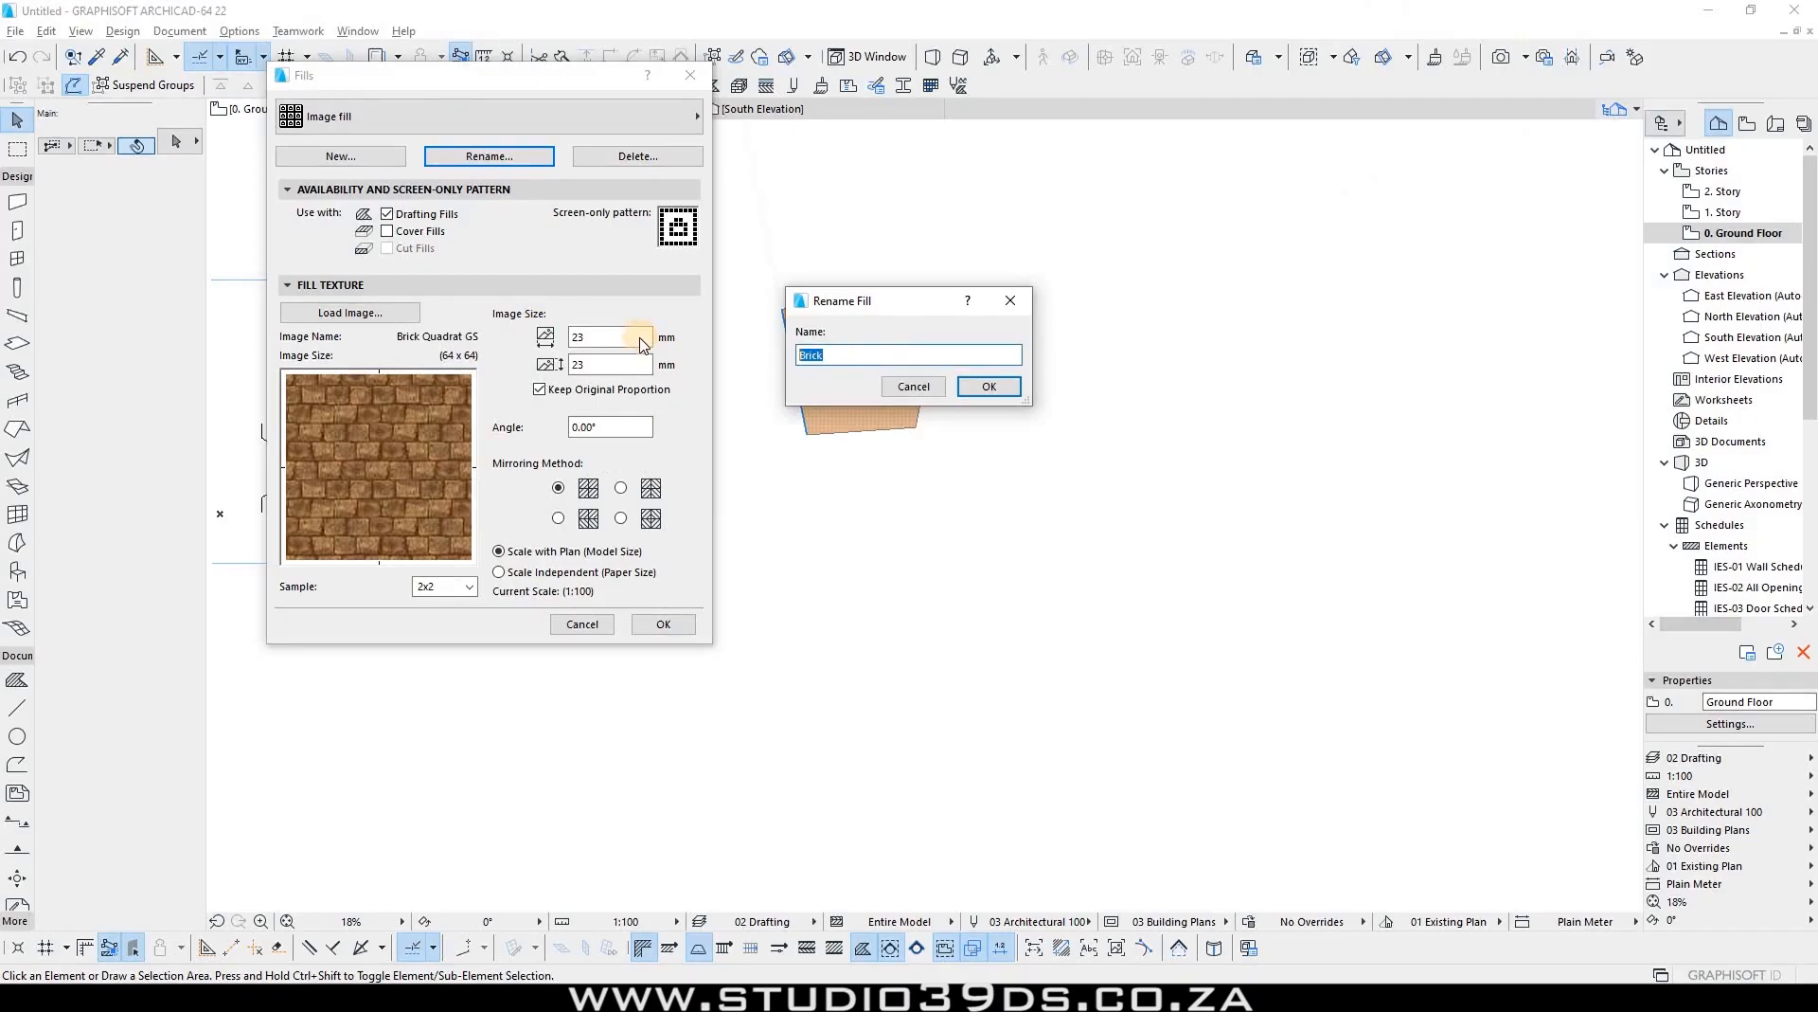
text(Brick Quadrat GS)
key(BackSpace)
key(BackSpace)
key(BackSpace)
click(990, 387)
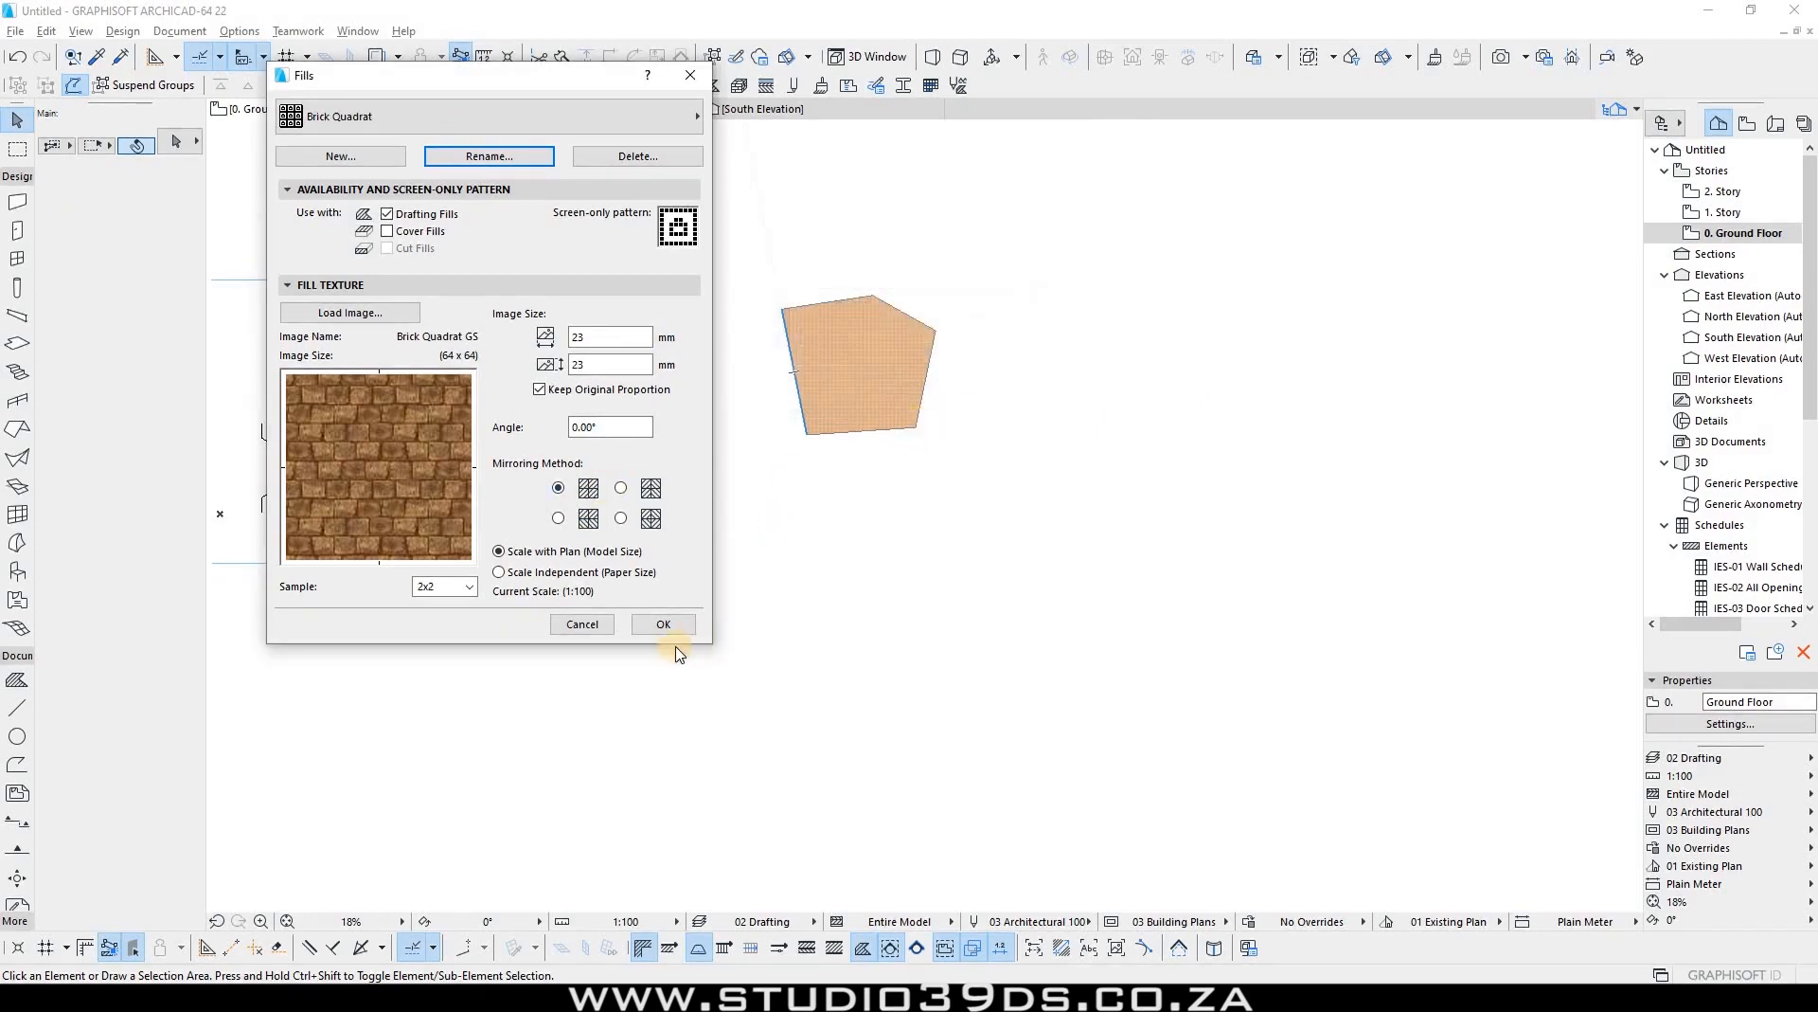
Step: Try the alternative mirroring methods on the Brick Quadrat fill's texture
double_click(583, 336)
click(621, 428)
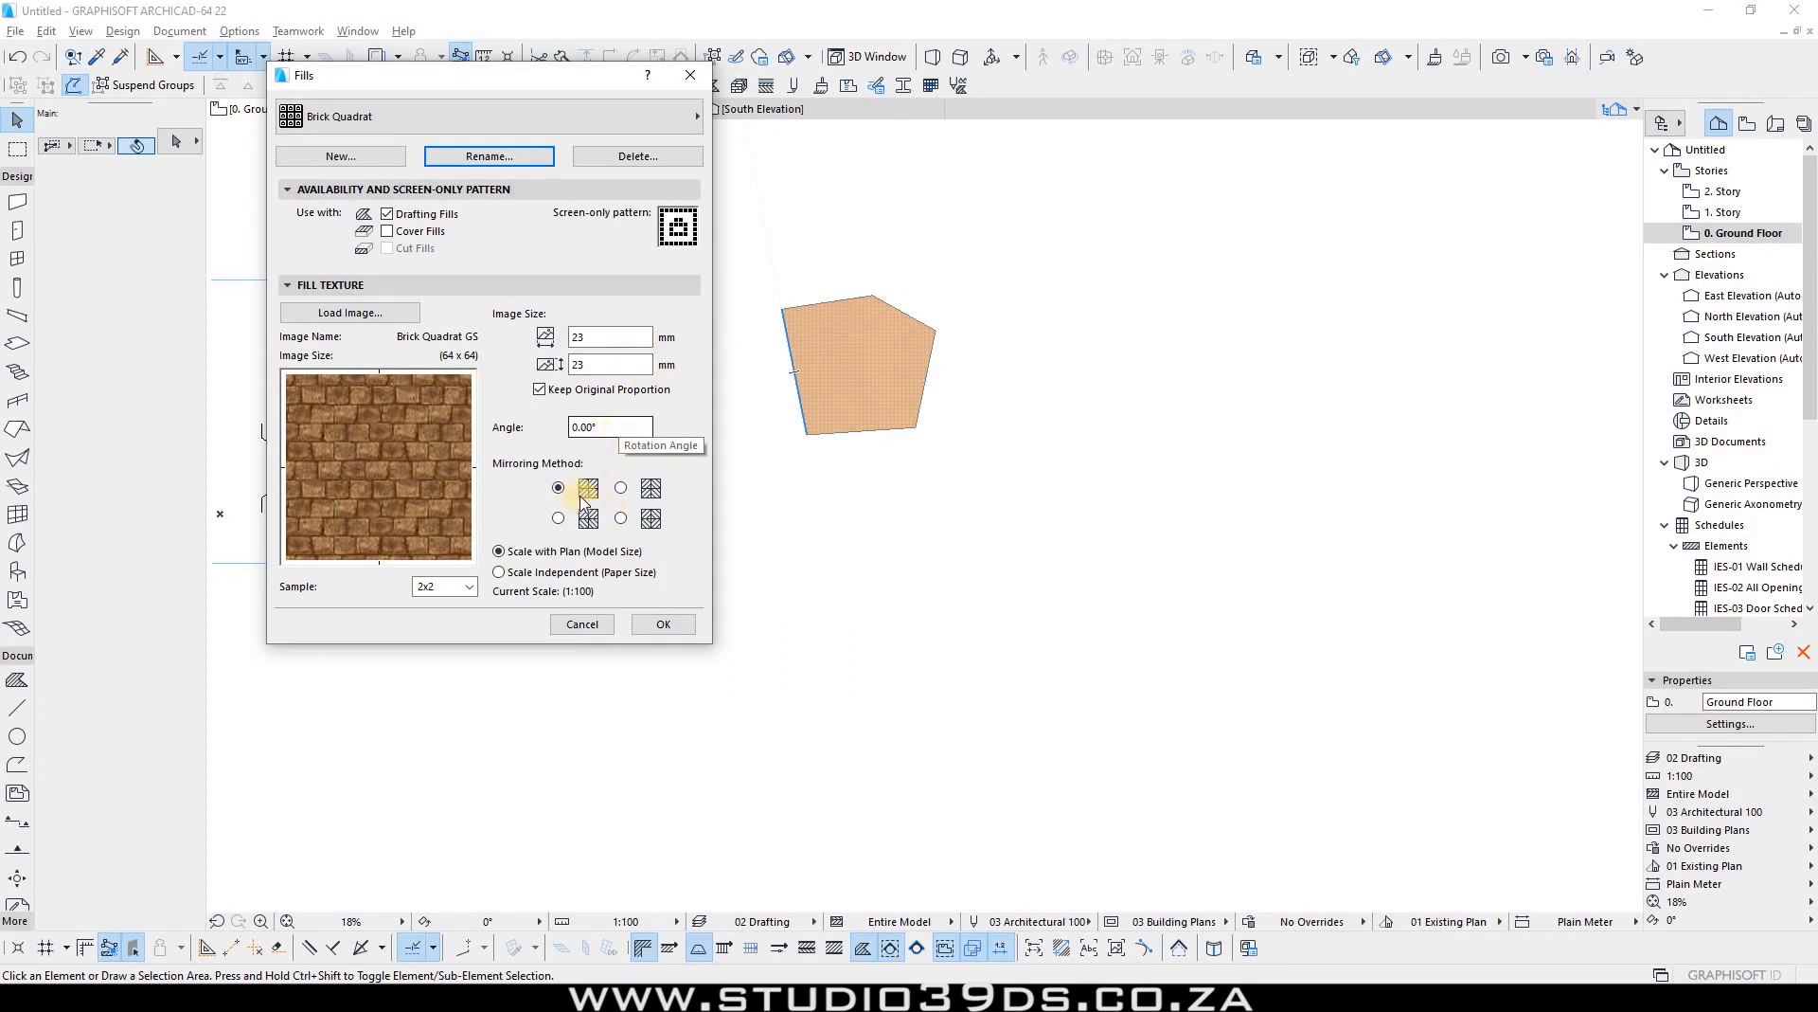
click(622, 488)
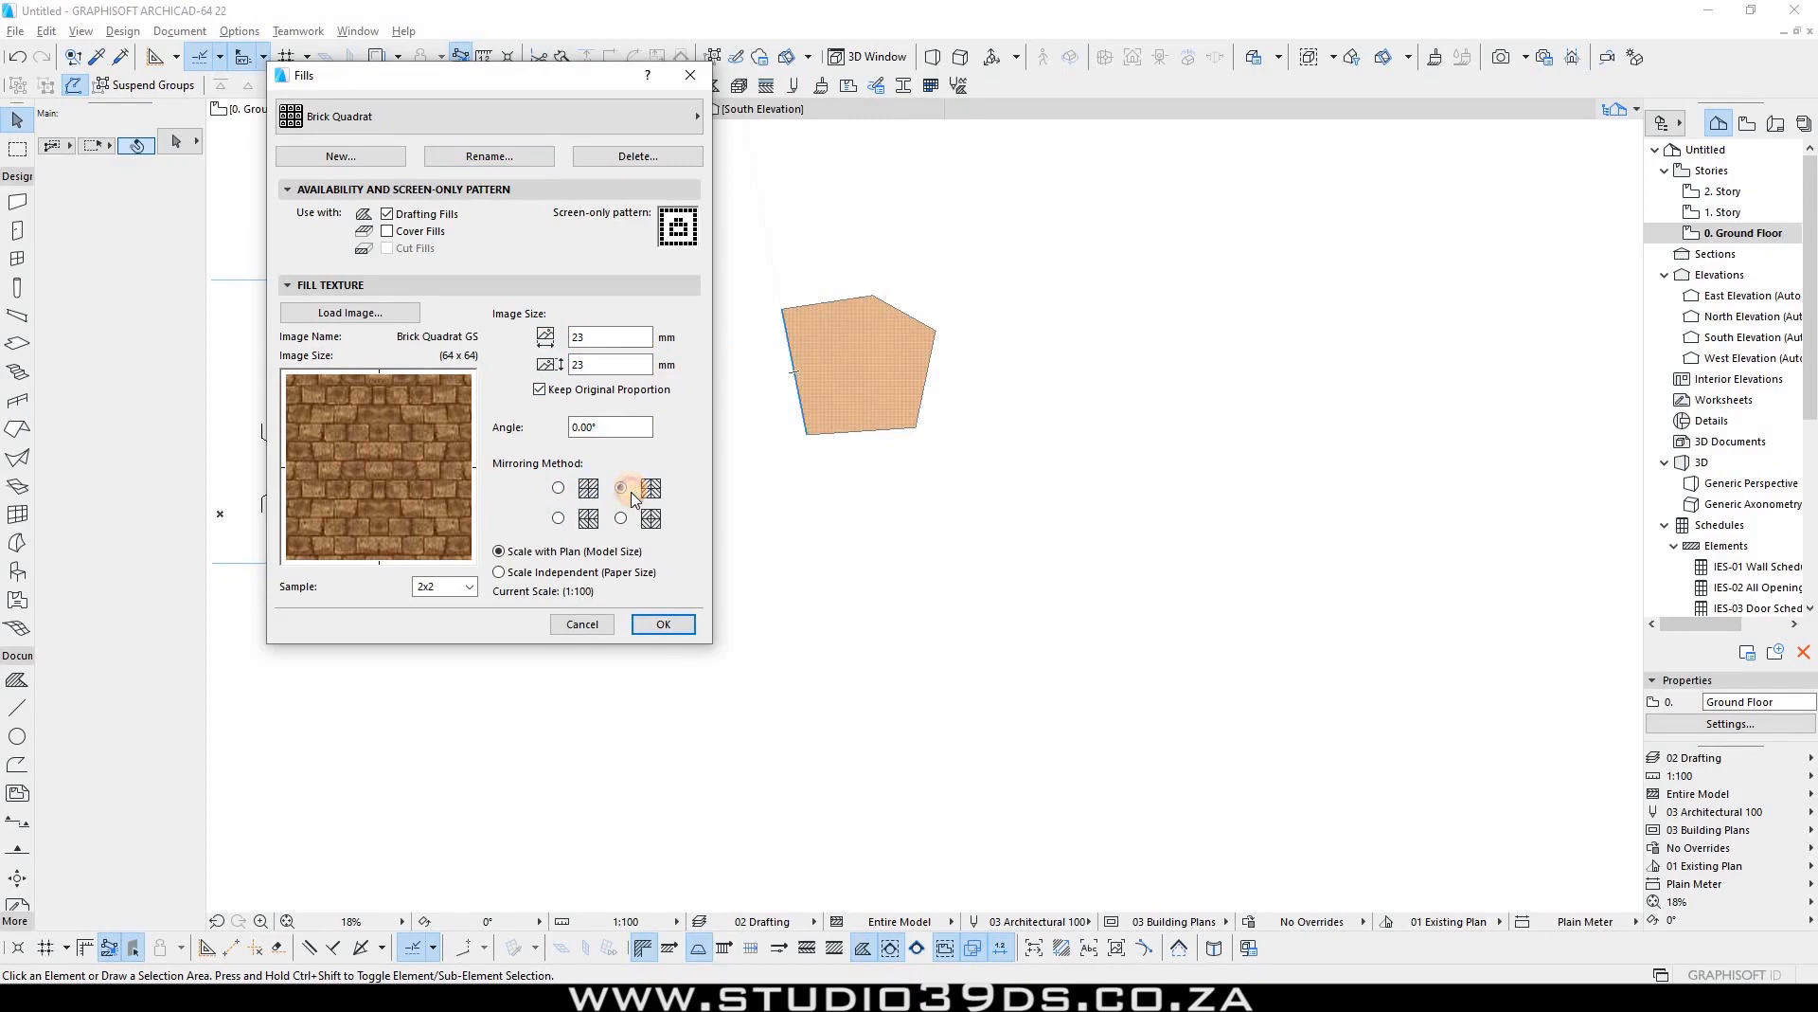
click(622, 518)
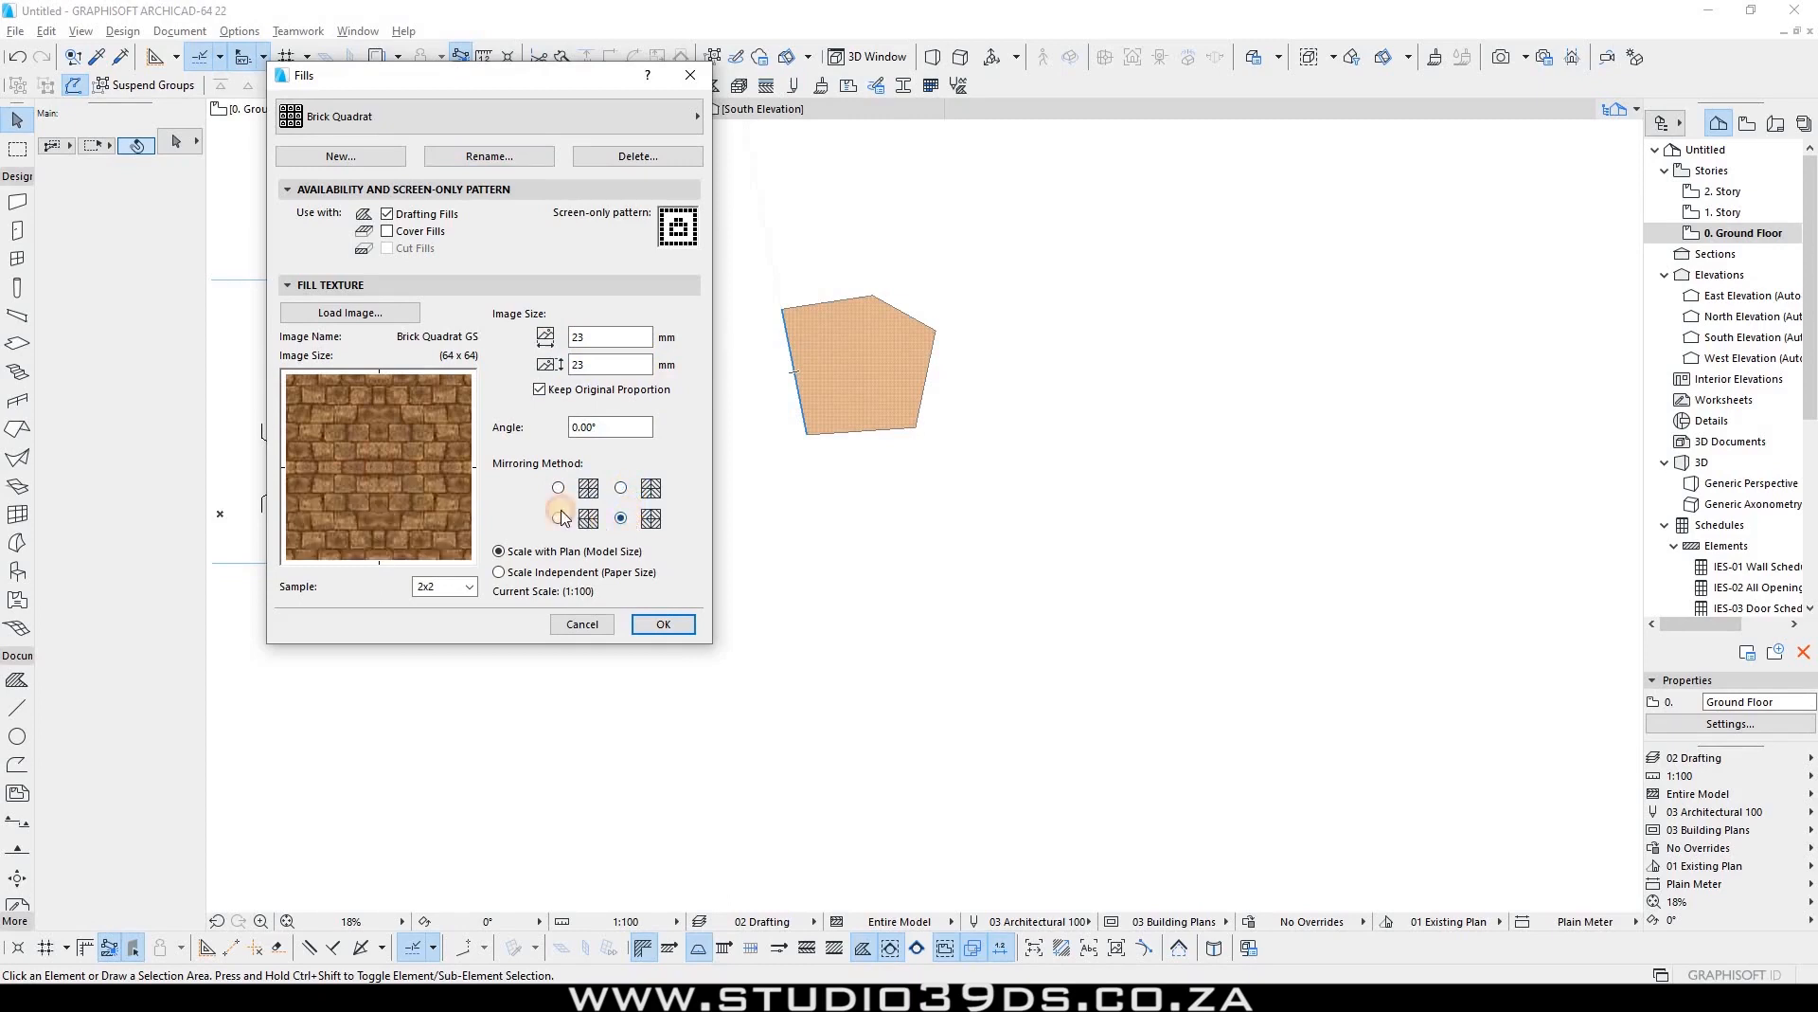
click(558, 517)
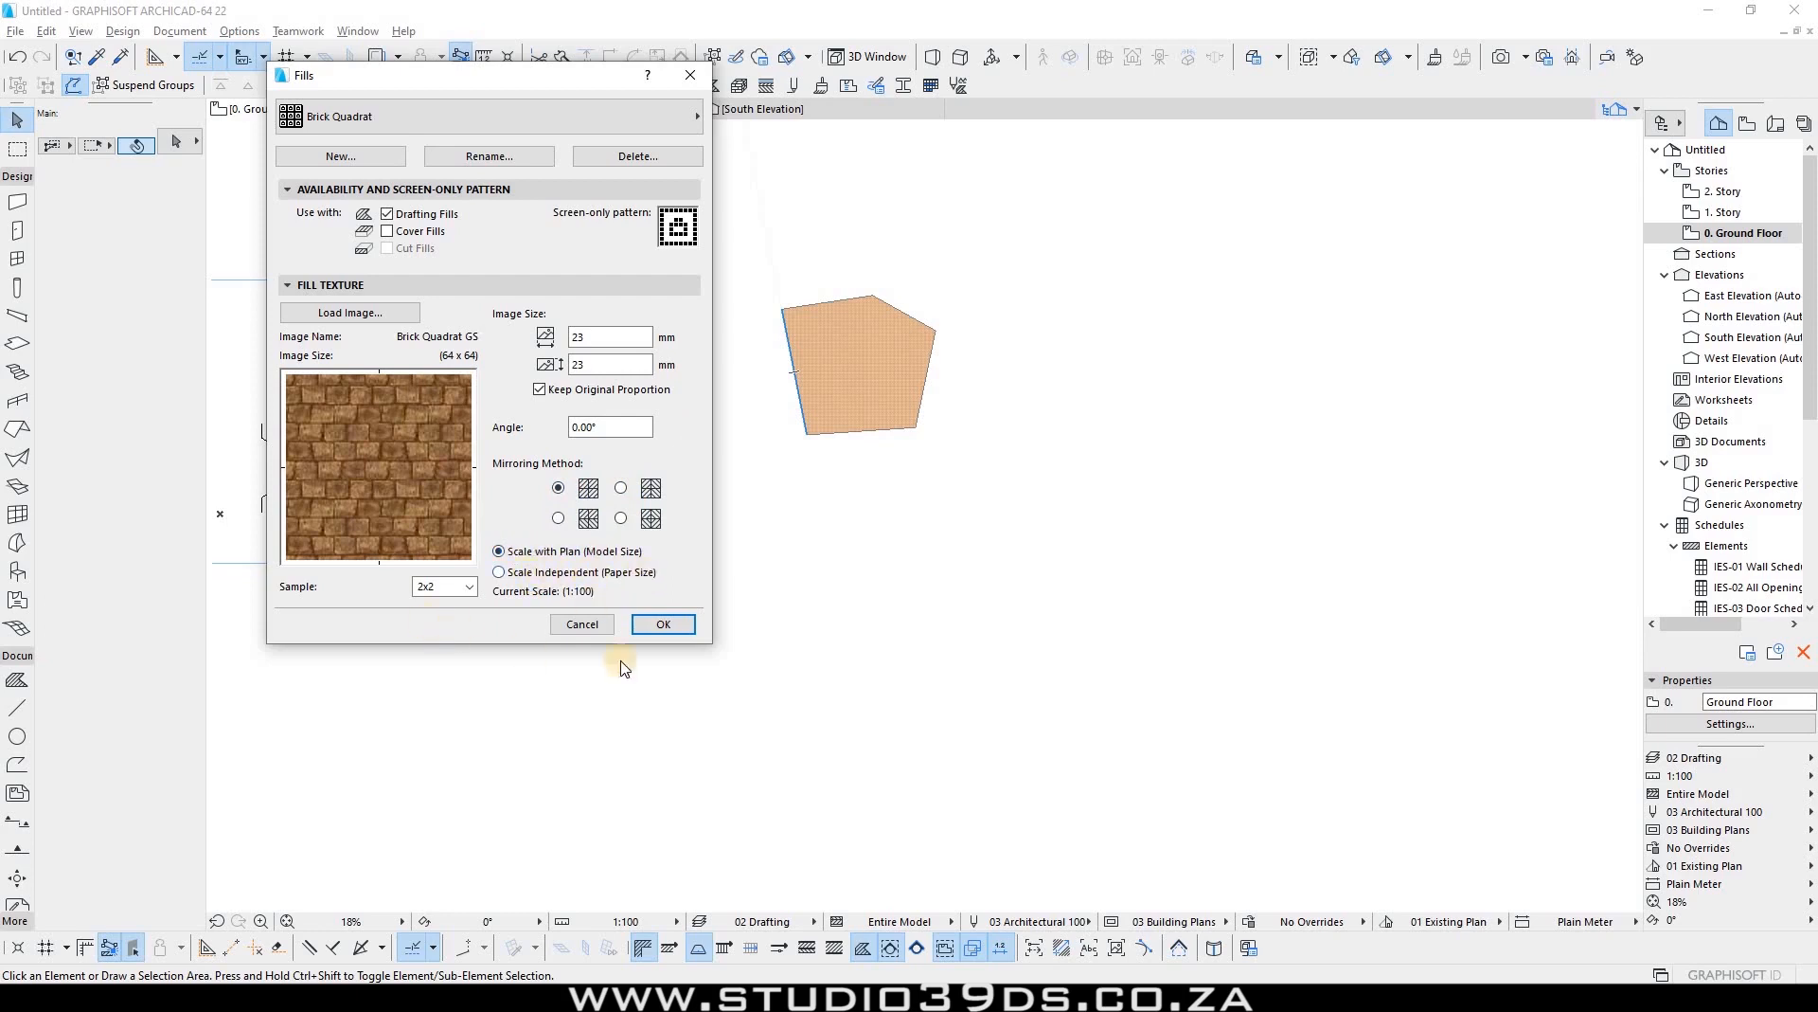
Step: Draw a staggered brick screen-only pattern for the Brick Quadrat fill and save the fill settings
click(691, 209)
click(694, 242)
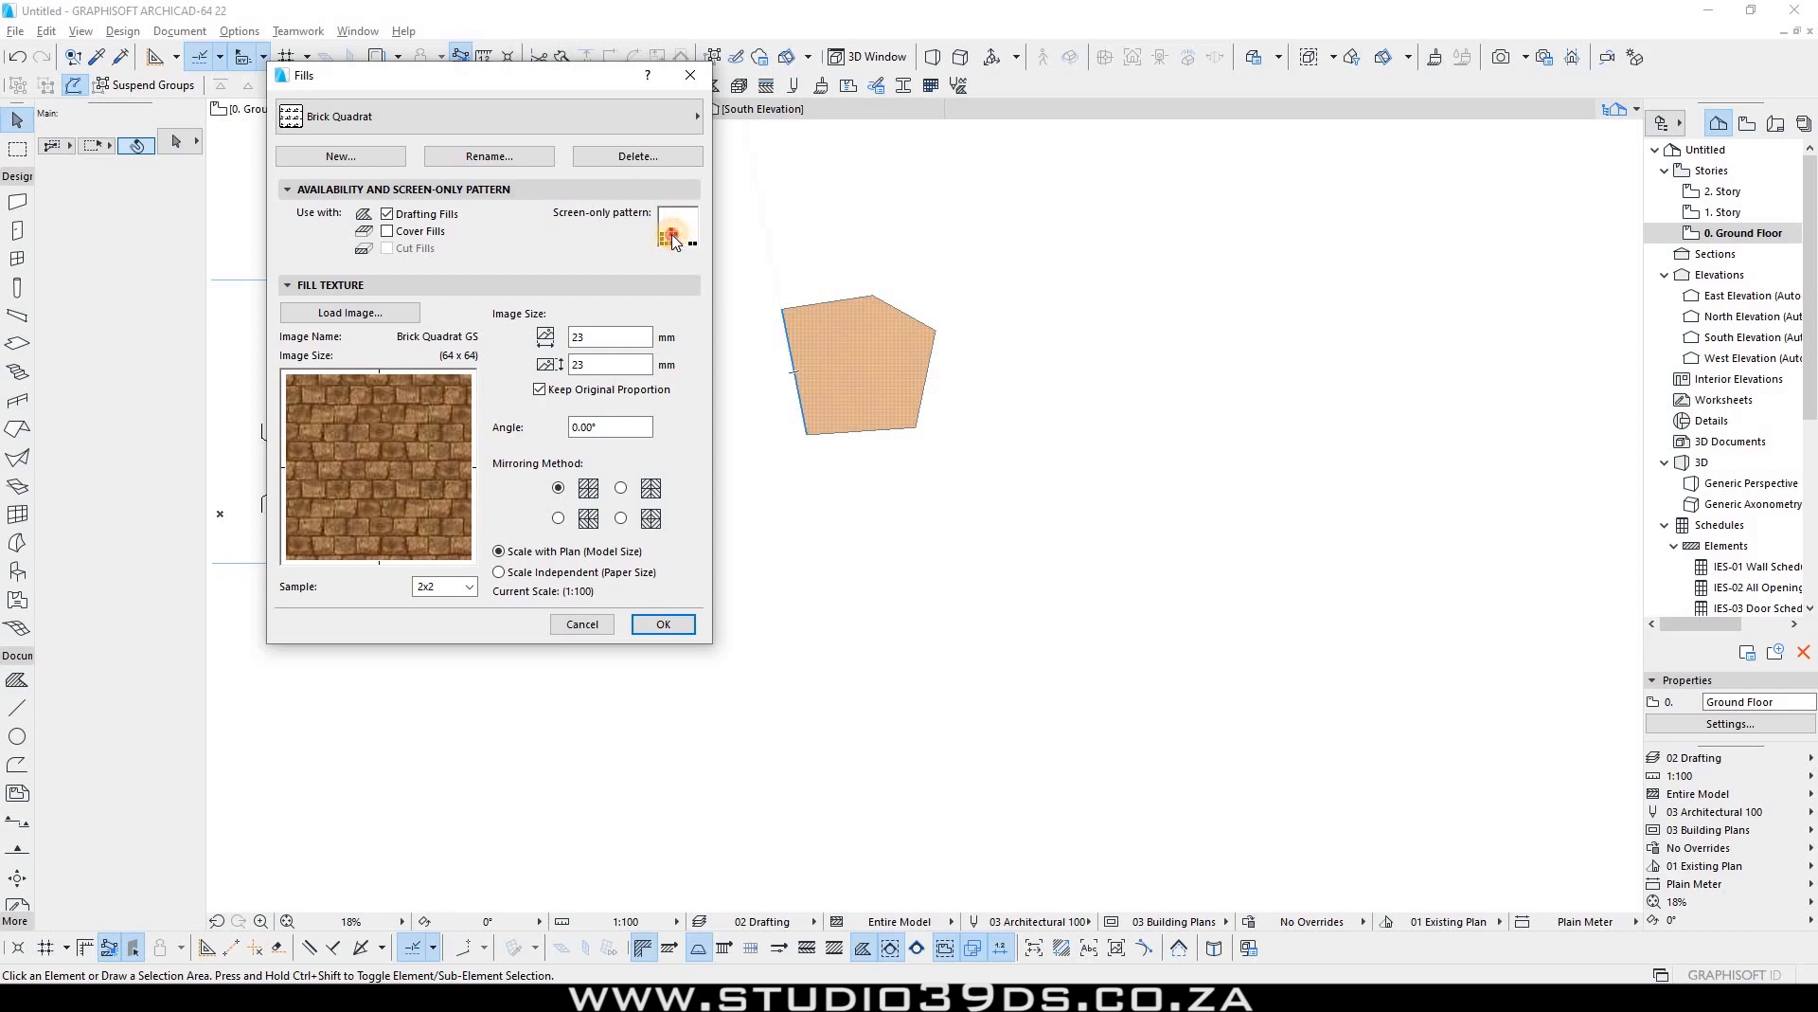
mouse_move(663, 238)
mouse_down()
mouse_move(697, 242)
mouse_move(698, 219)
mouse_up()
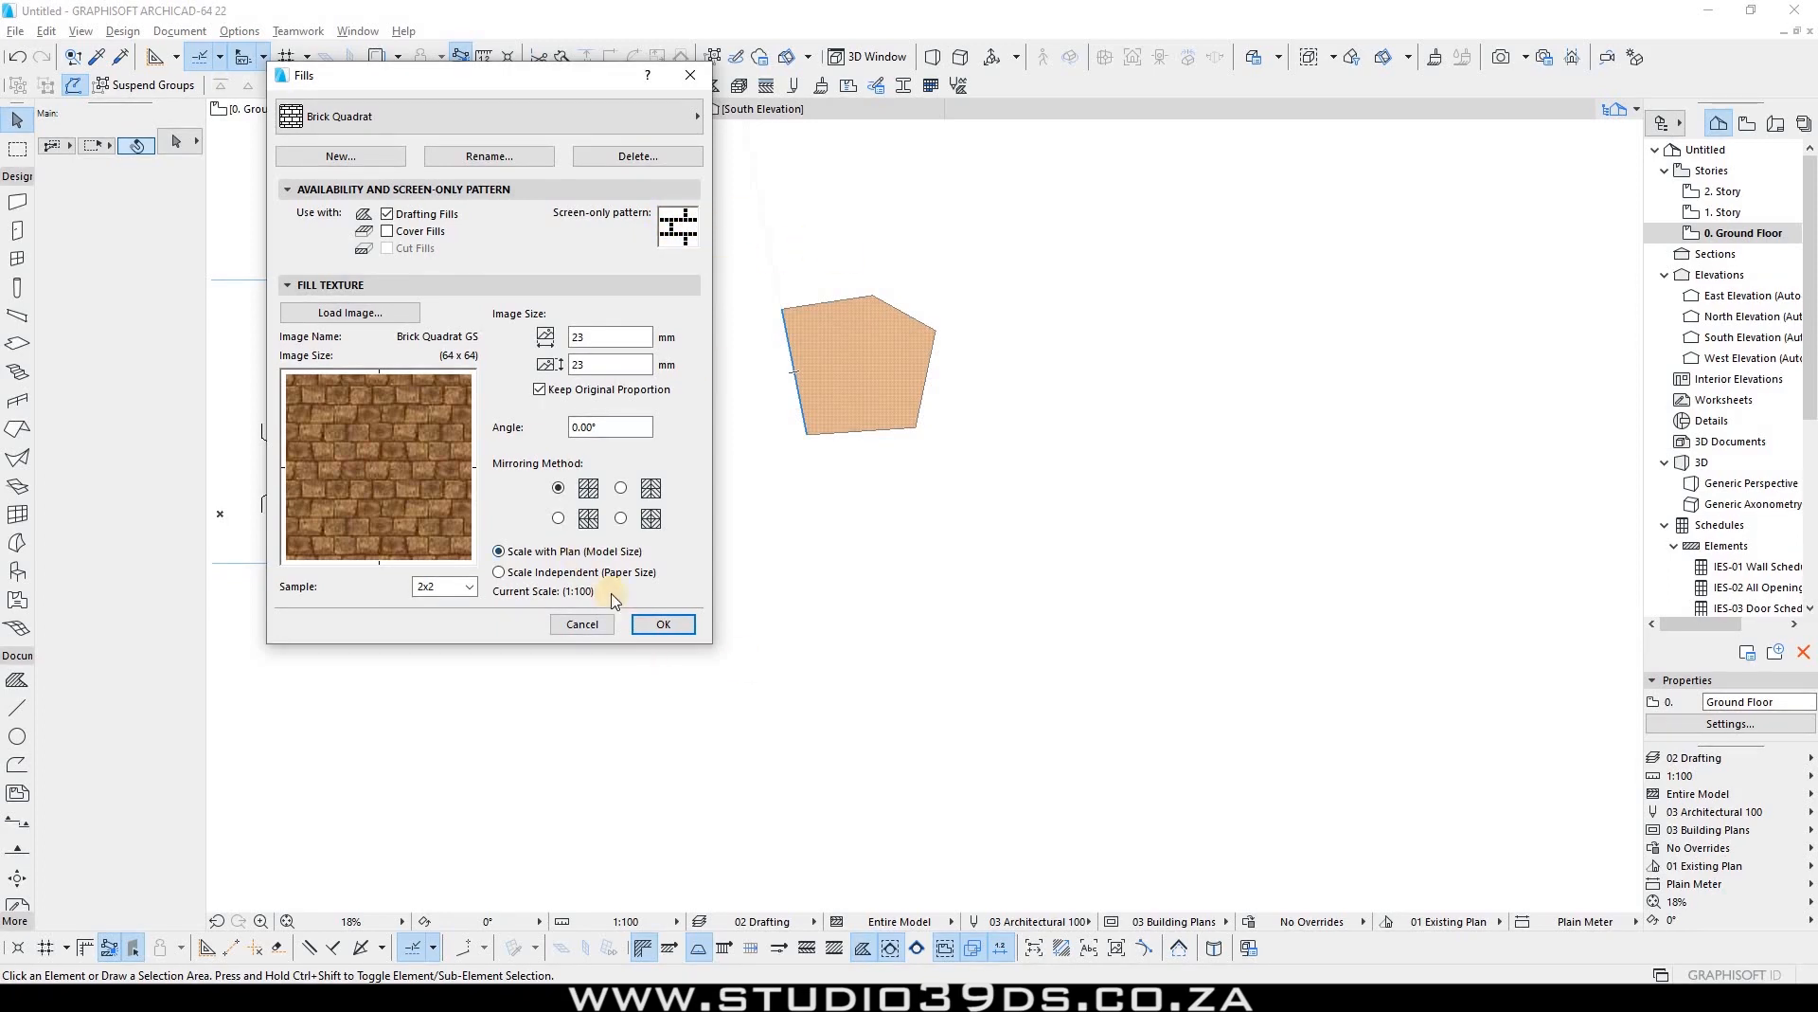
click(676, 629)
Step: Apply the Brick Quadrat image fill to the left polygon in place of Beige Carpet
click(620, 410)
click(609, 386)
click(105, 339)
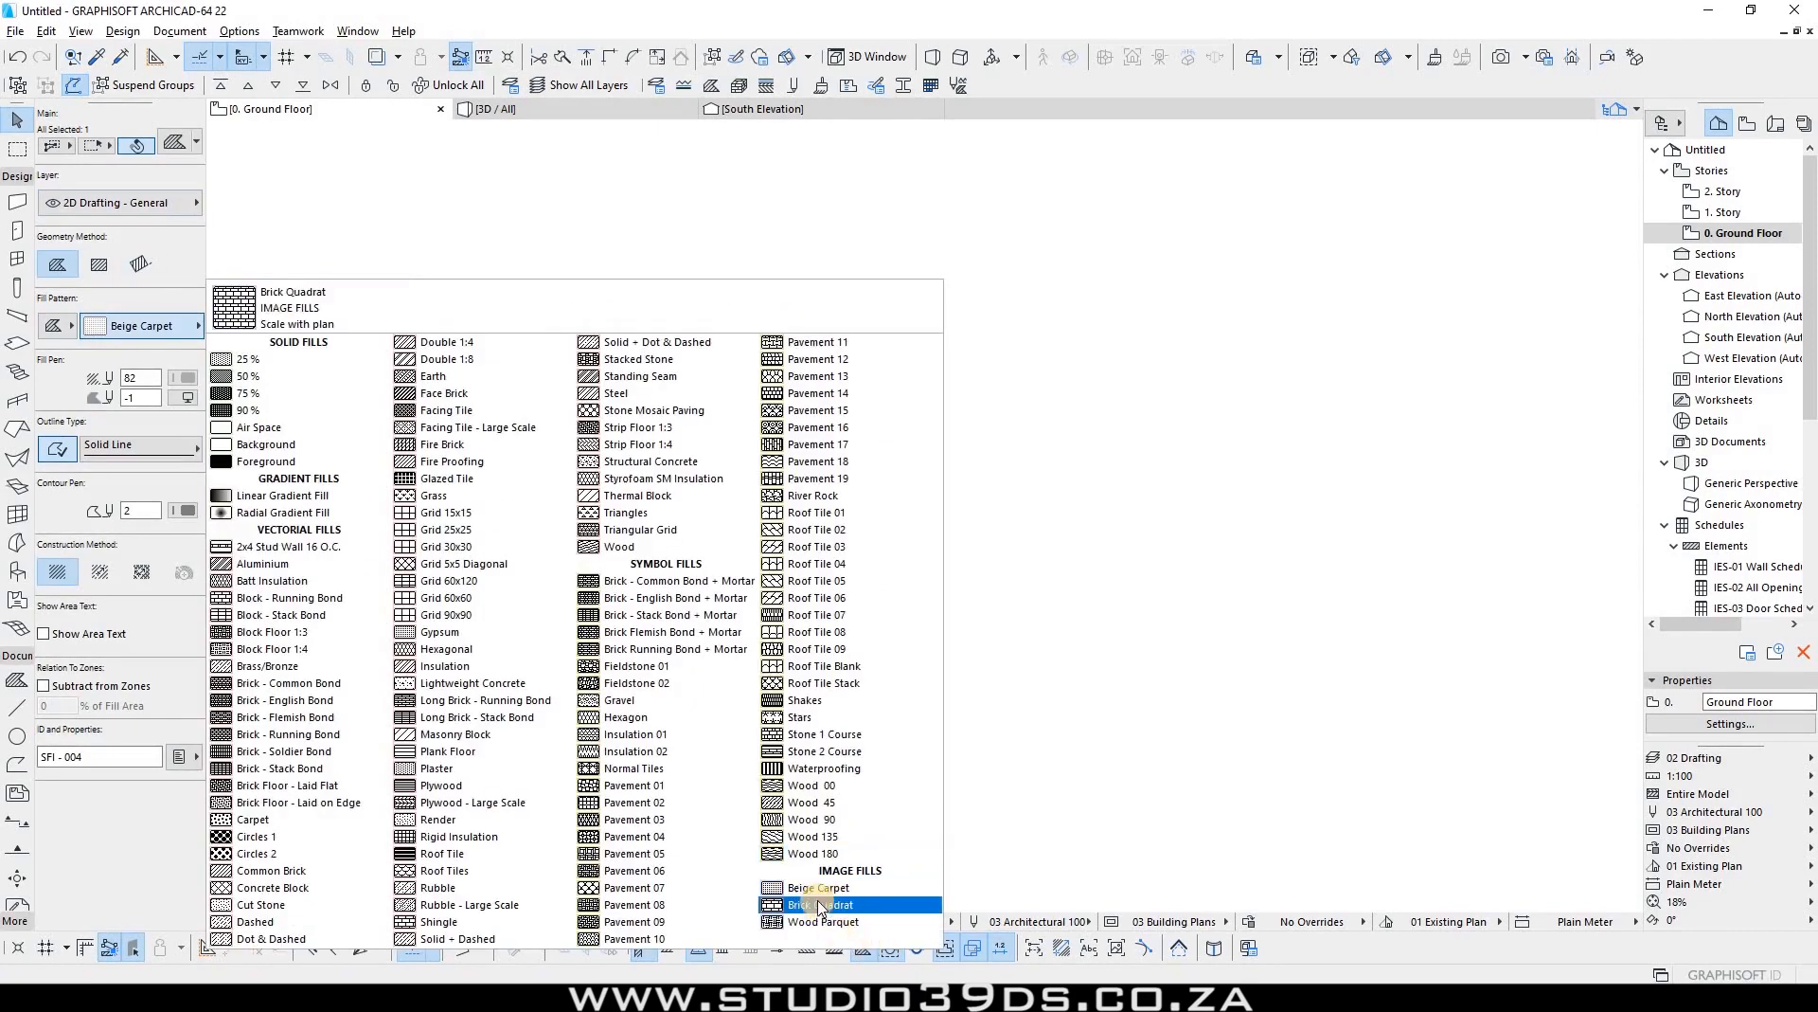
click(813, 908)
click(508, 325)
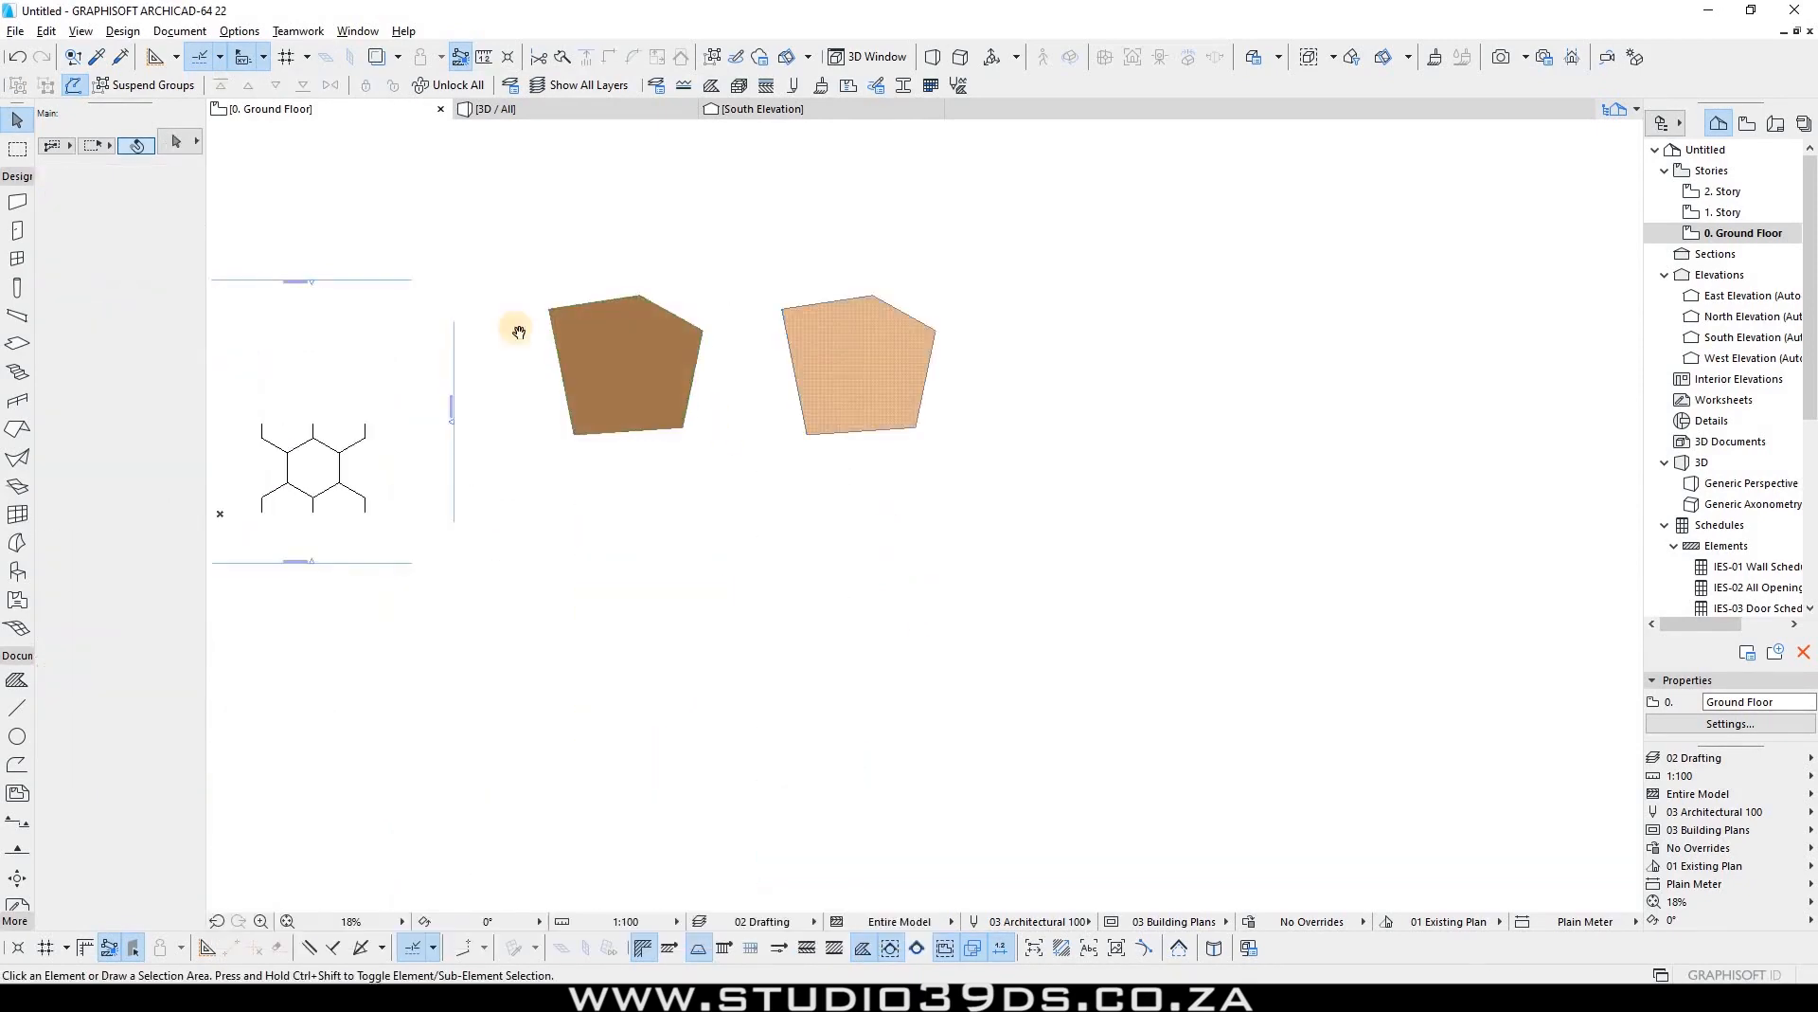
Step: Examine the Brick Quadrat fill in the left polygon at several magnifications, down to the individual bricks
scroll(1089, 489, up, 12)
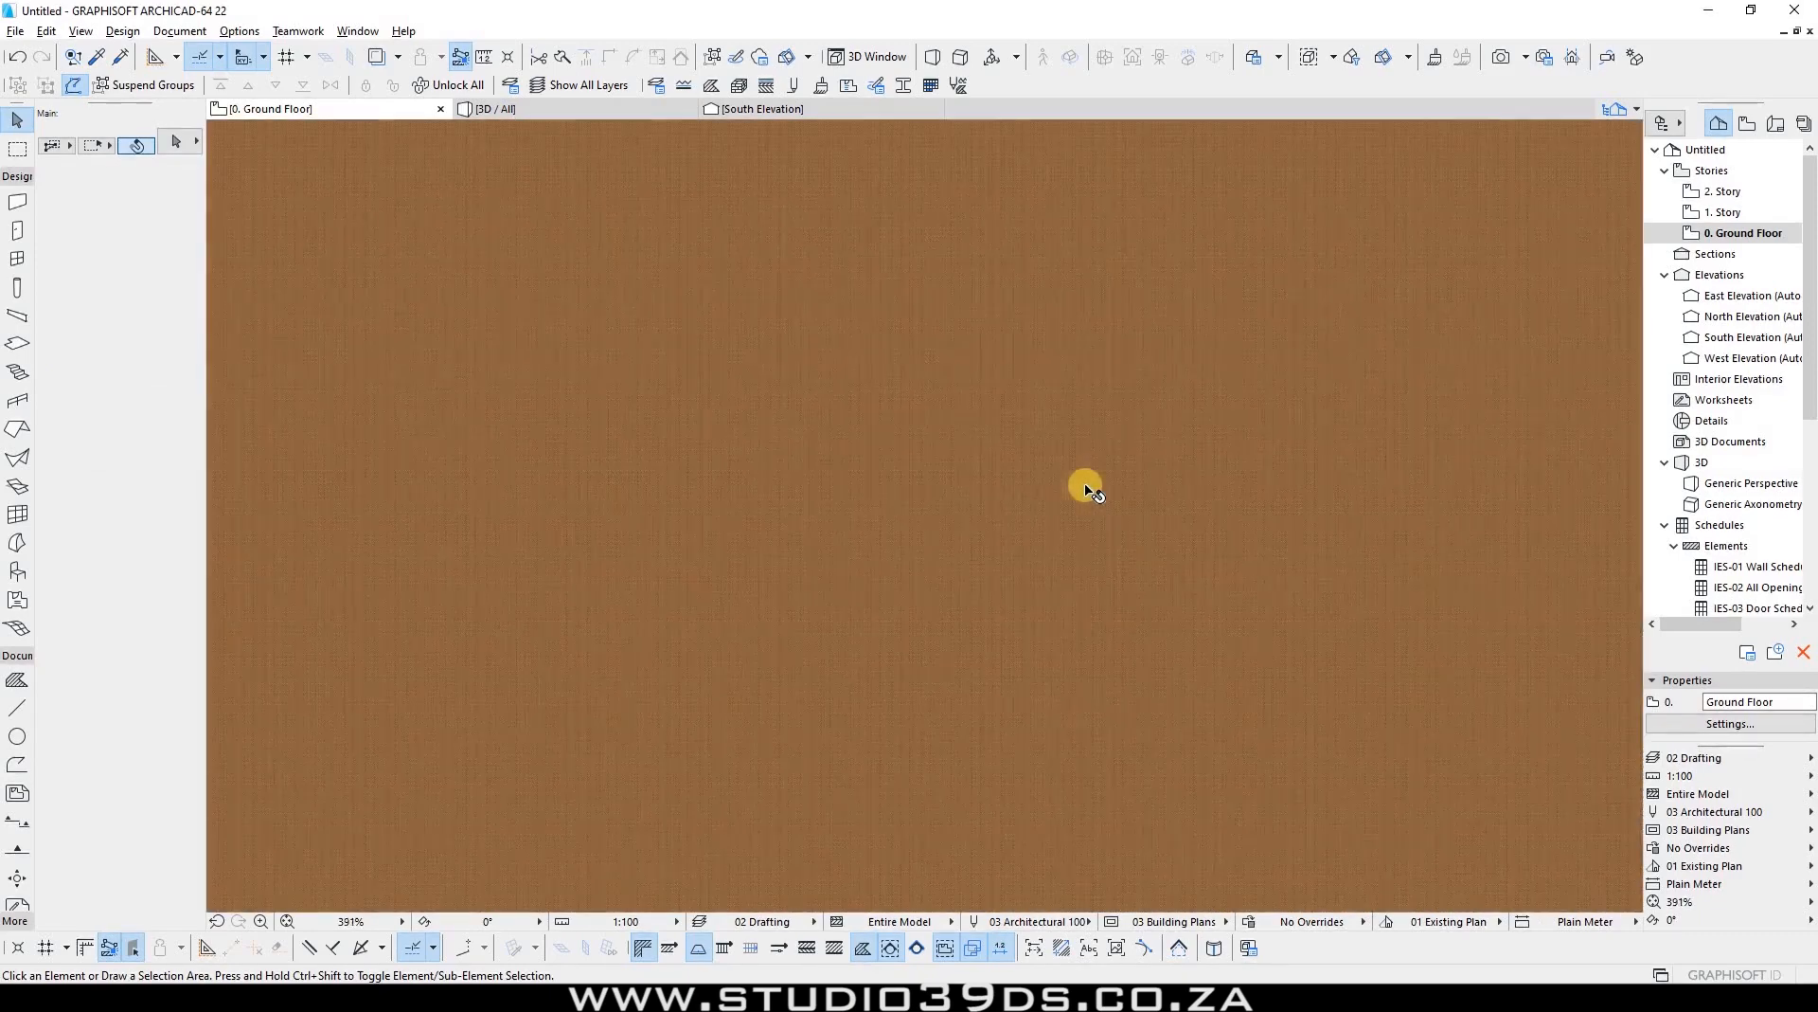
scroll(1089, 489, up, 5)
scroll(1074, 486, down, 16)
scroll(1052, 521, up, 4)
scroll(1076, 528, down, 4)
scroll(1100, 512, up, 4)
scroll(984, 560, up, 15)
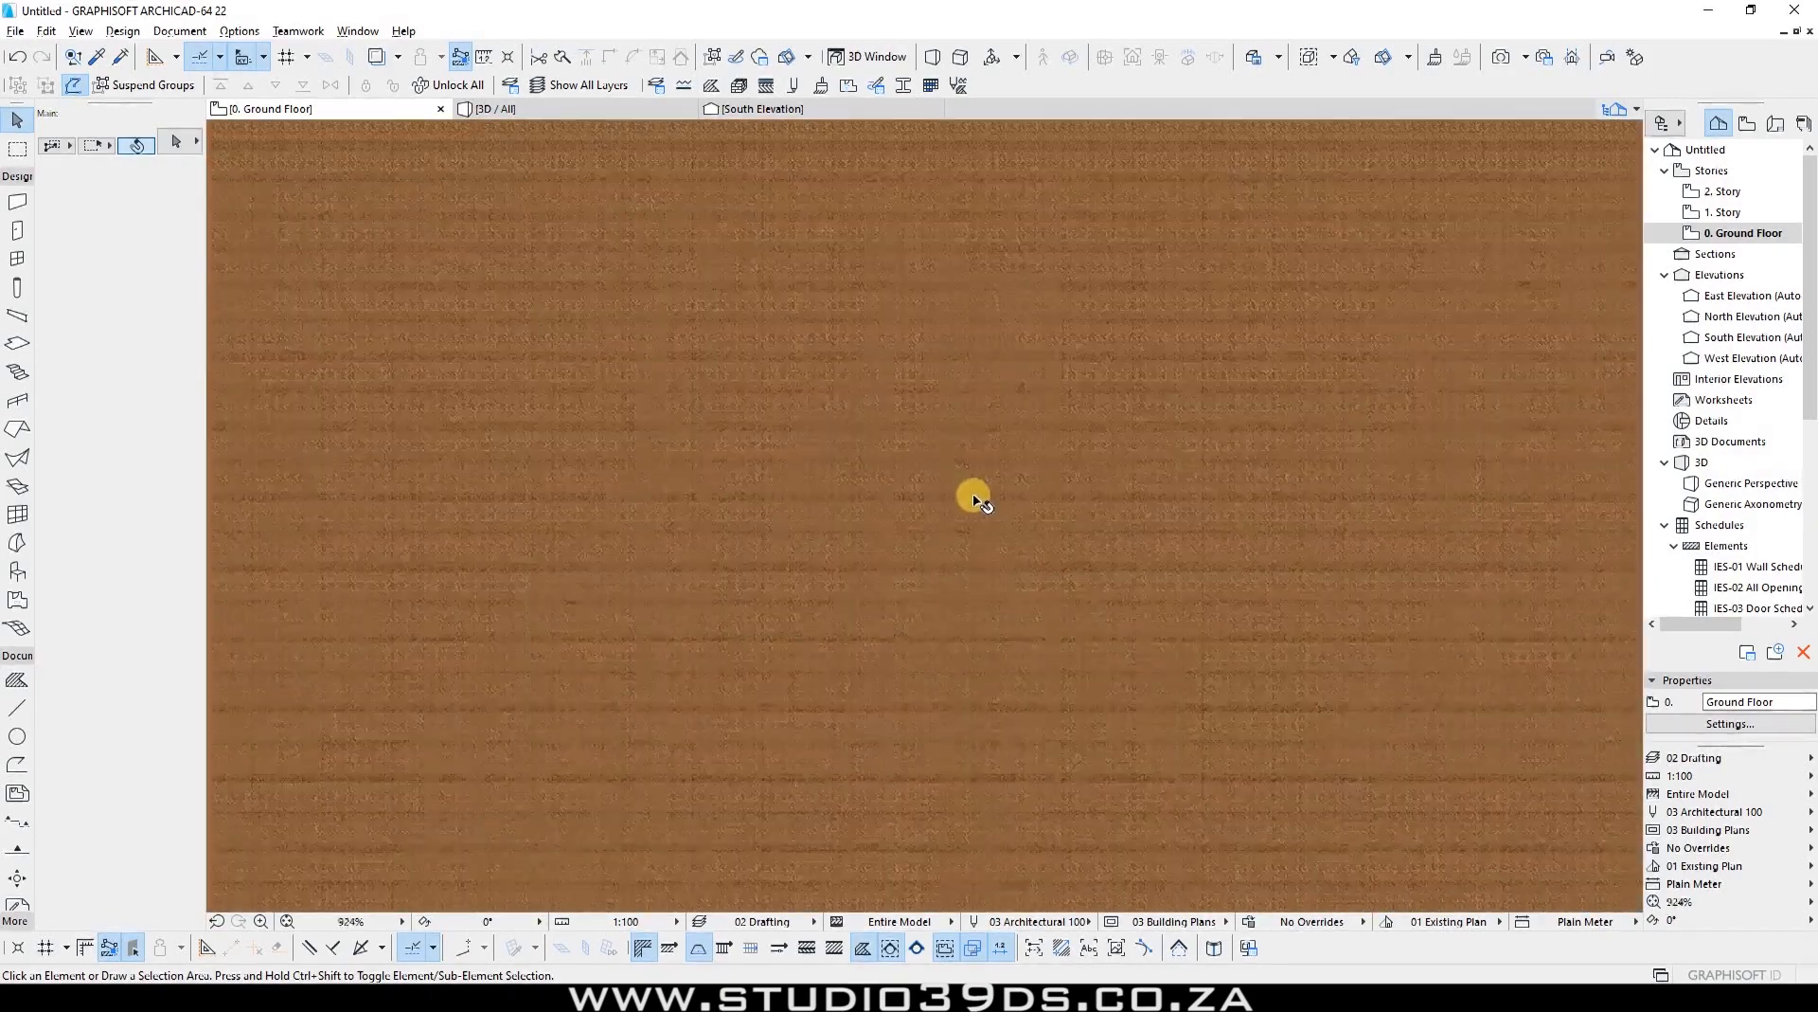
scroll(879, 468, down, 20)
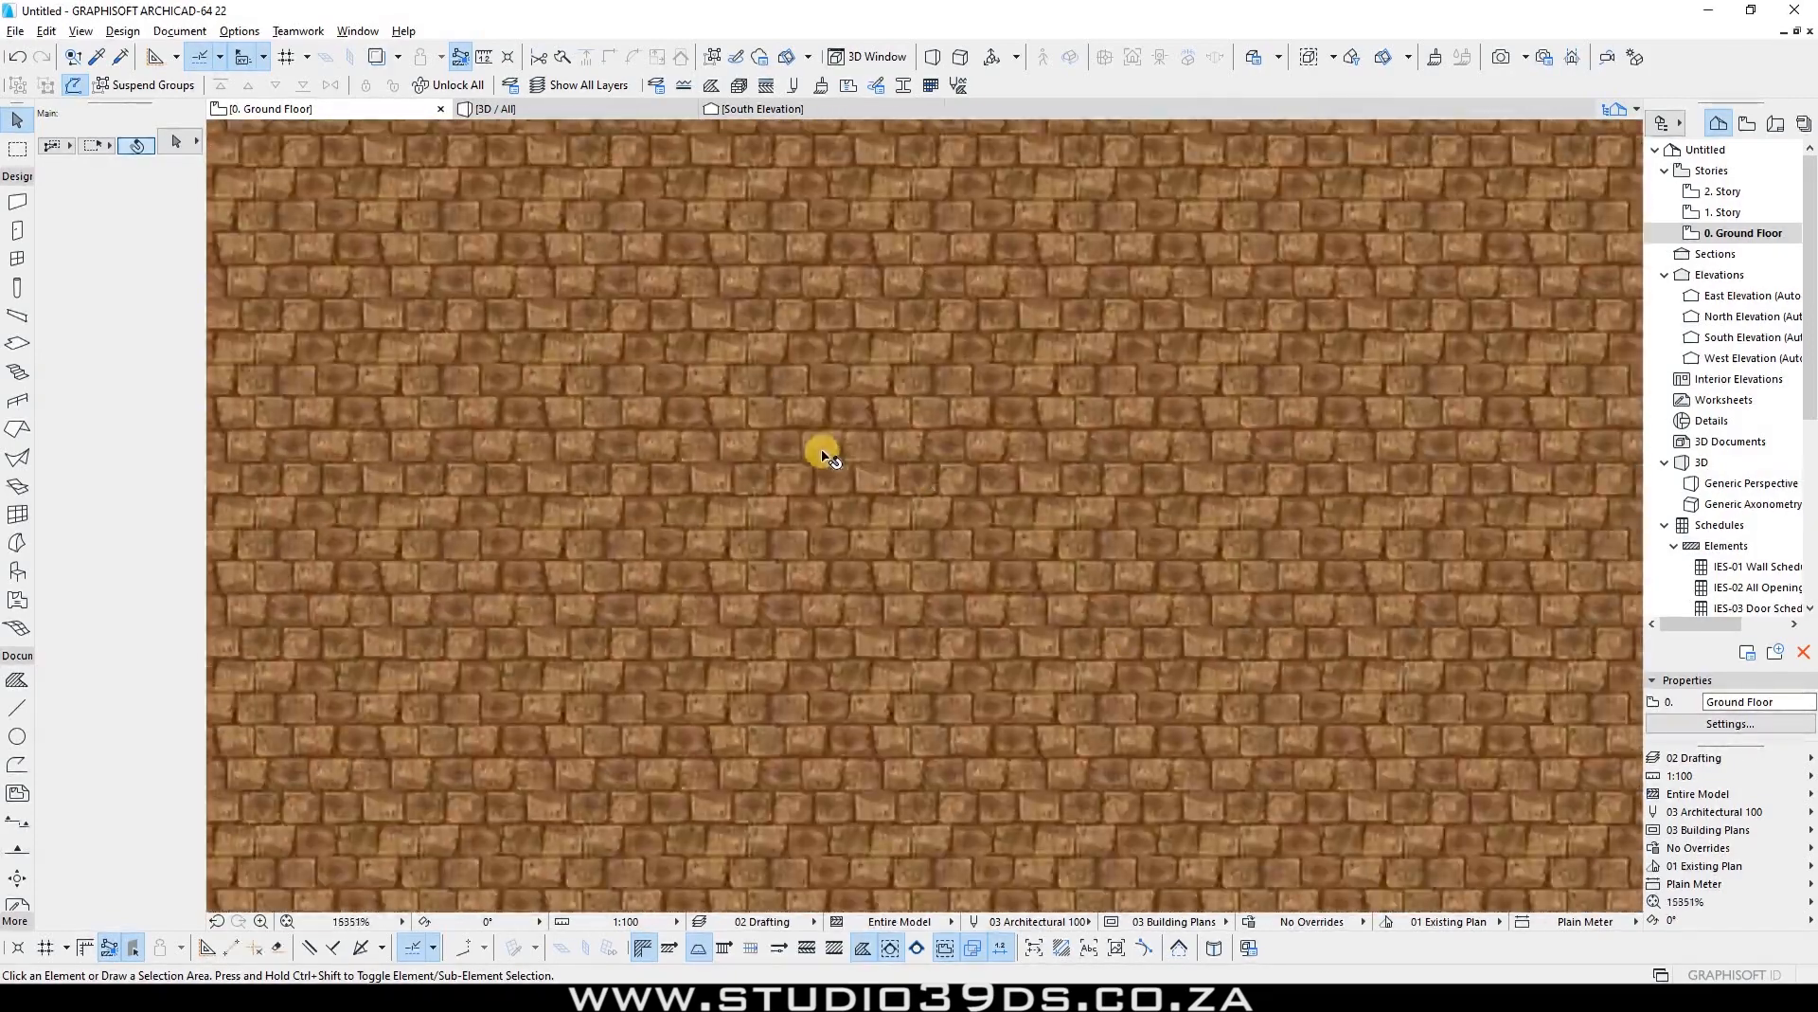
scroll(855, 465, down, 1)
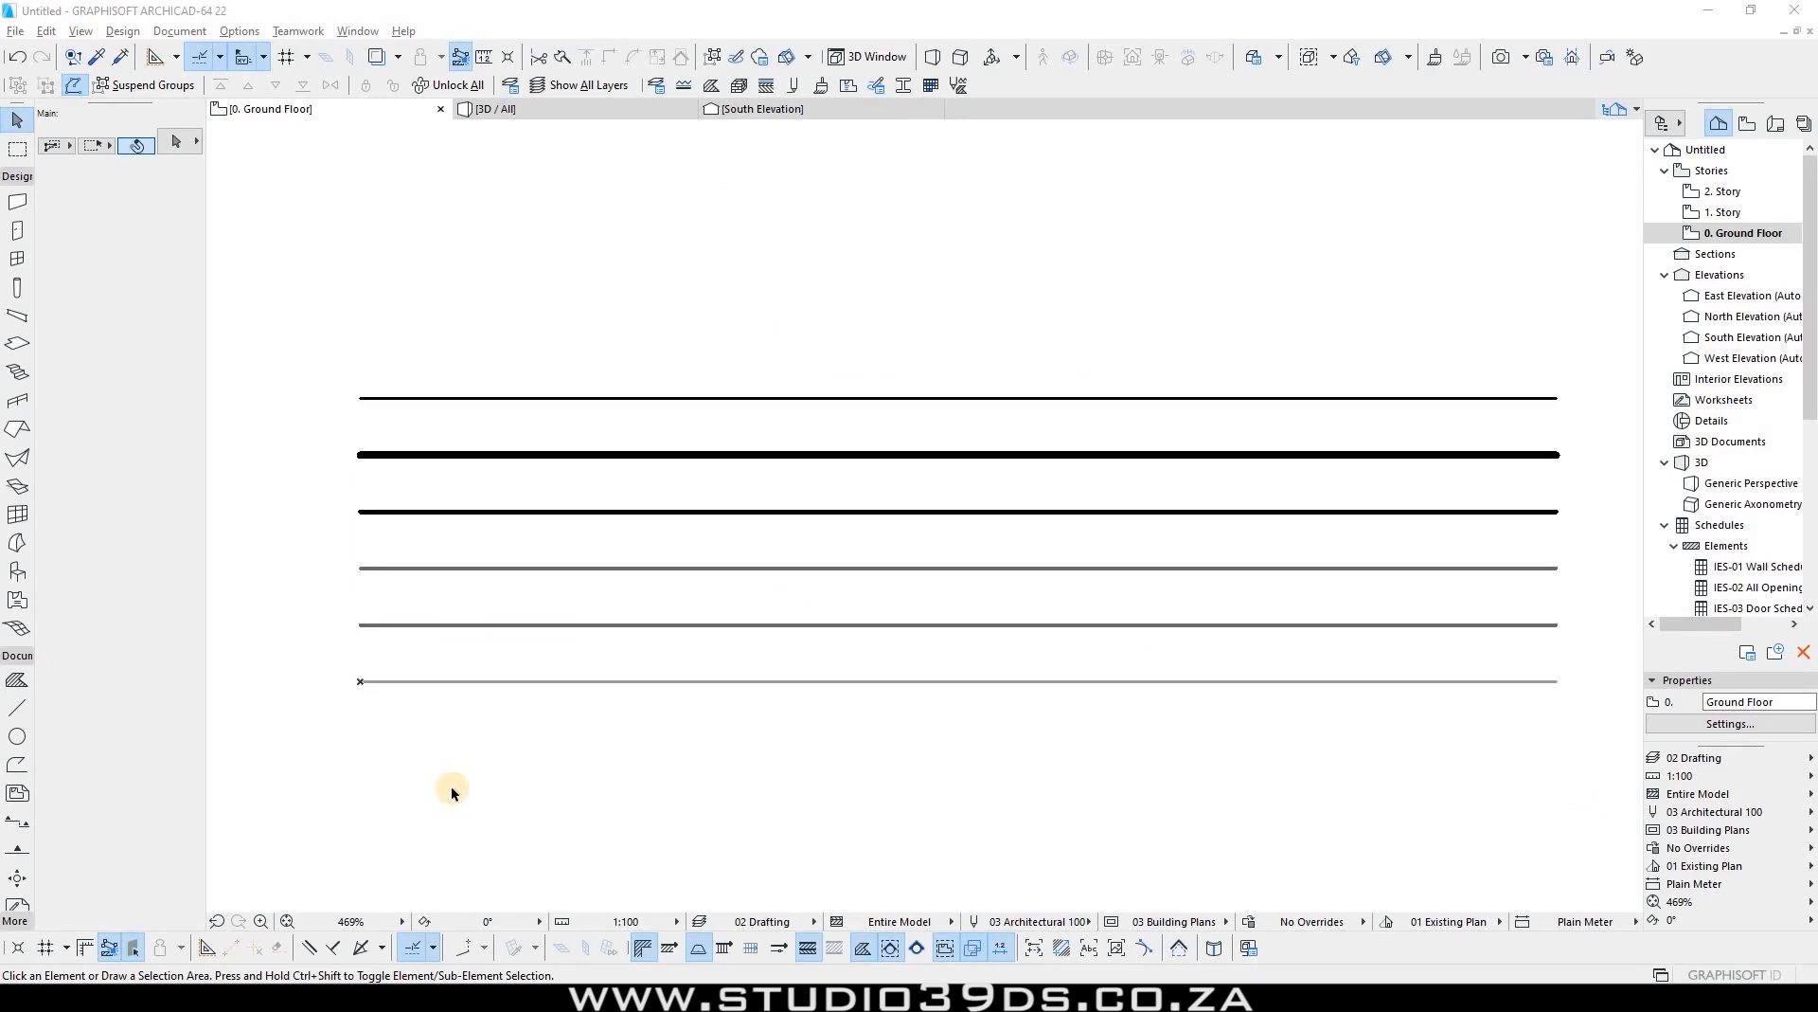
Step: Open the Pens & Color (Model Views) settings and enlarge the dialog to show all pen sets
click(240, 33)
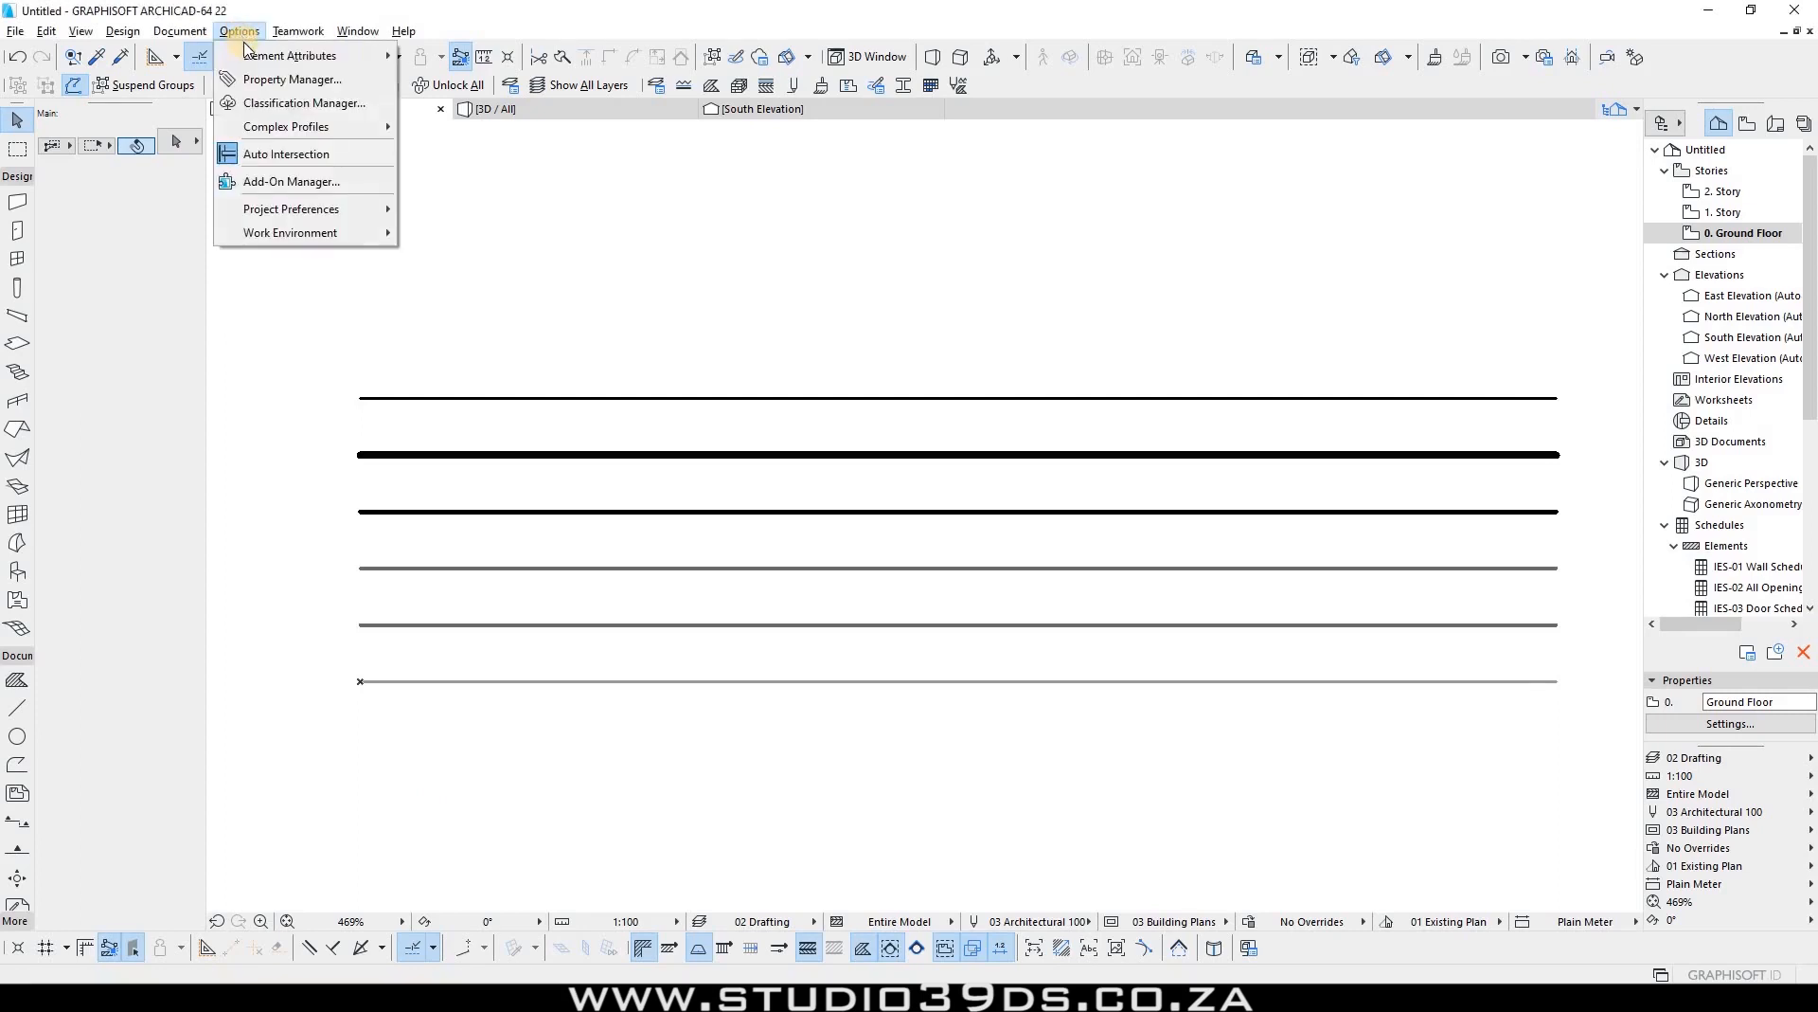
mouse_move(253, 56)
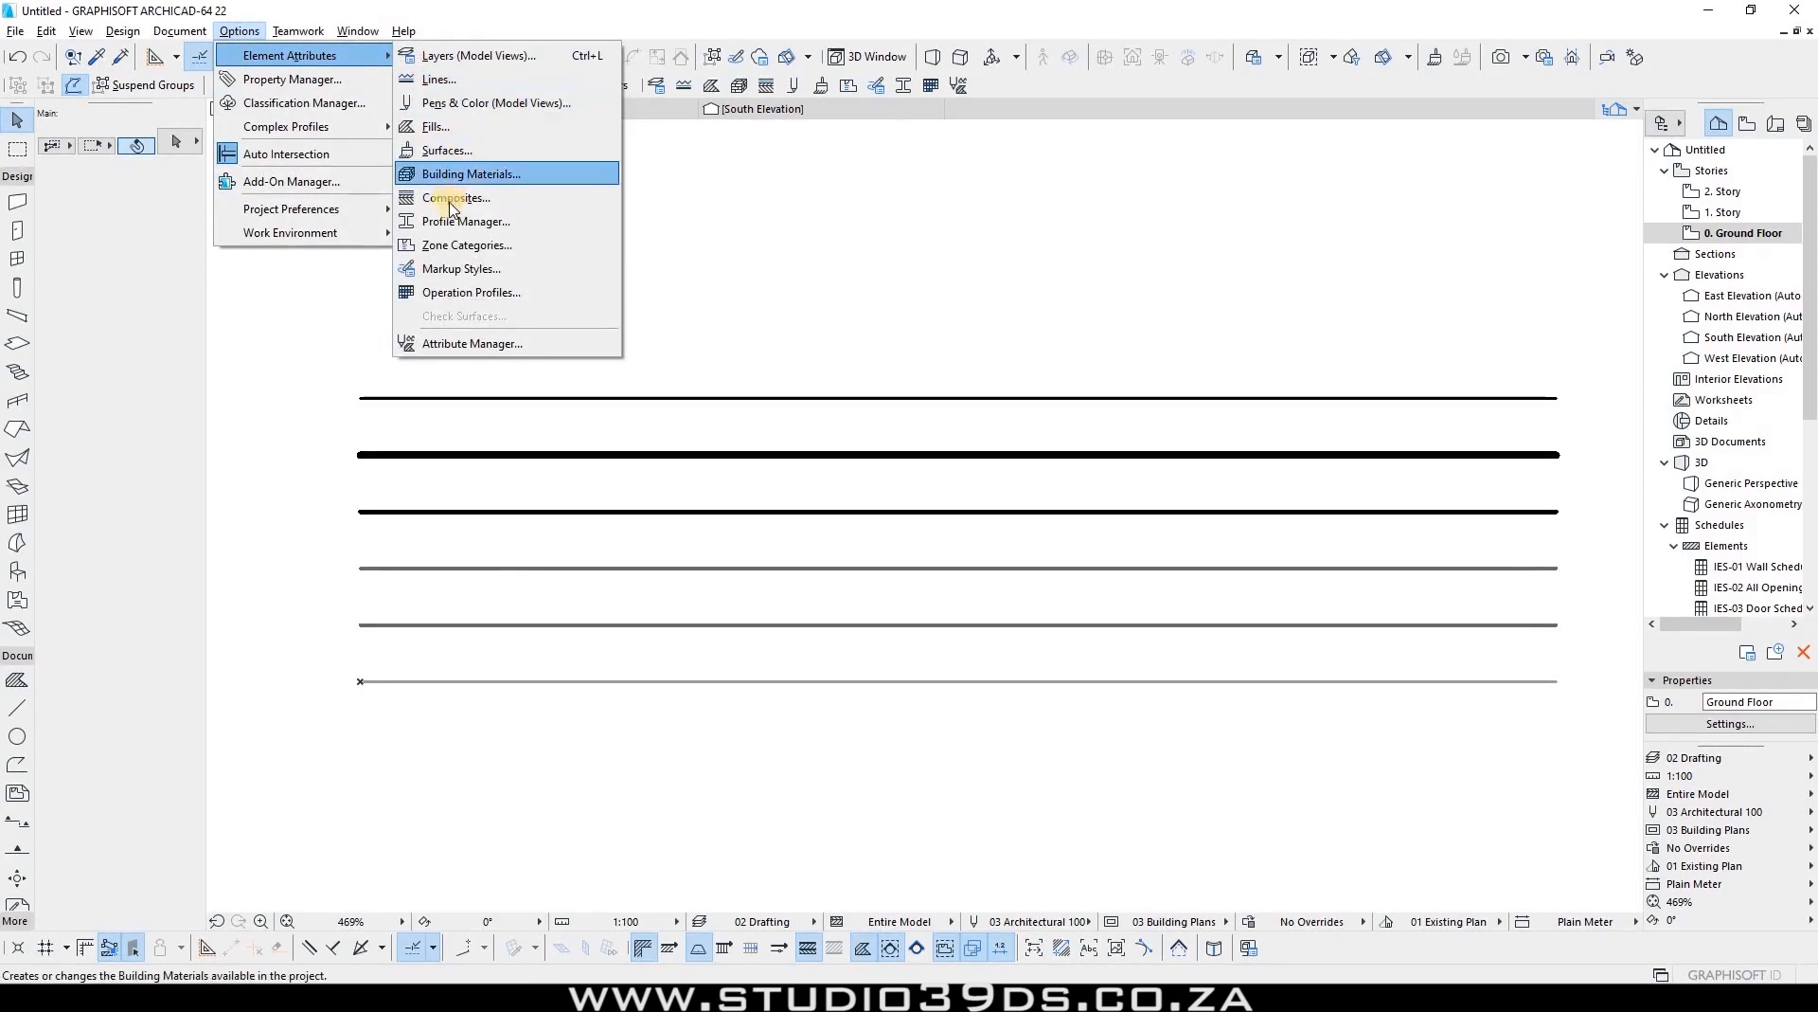
click(453, 102)
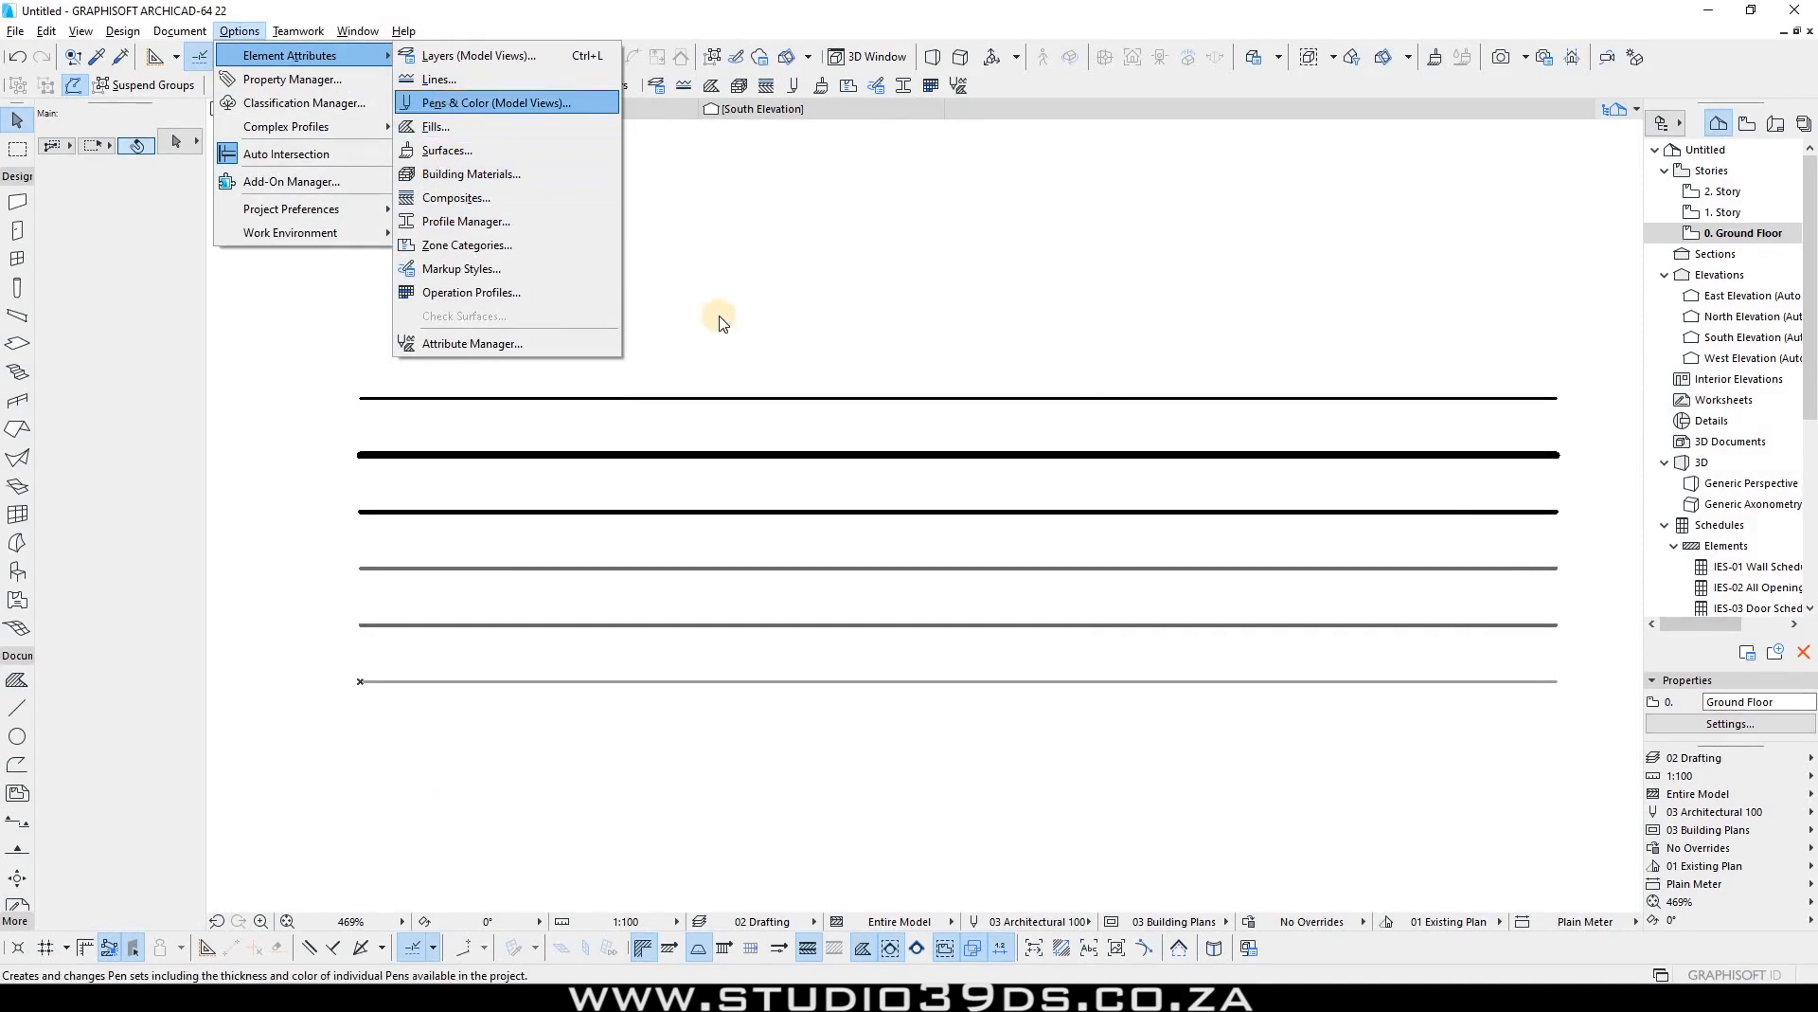
click(943, 658)
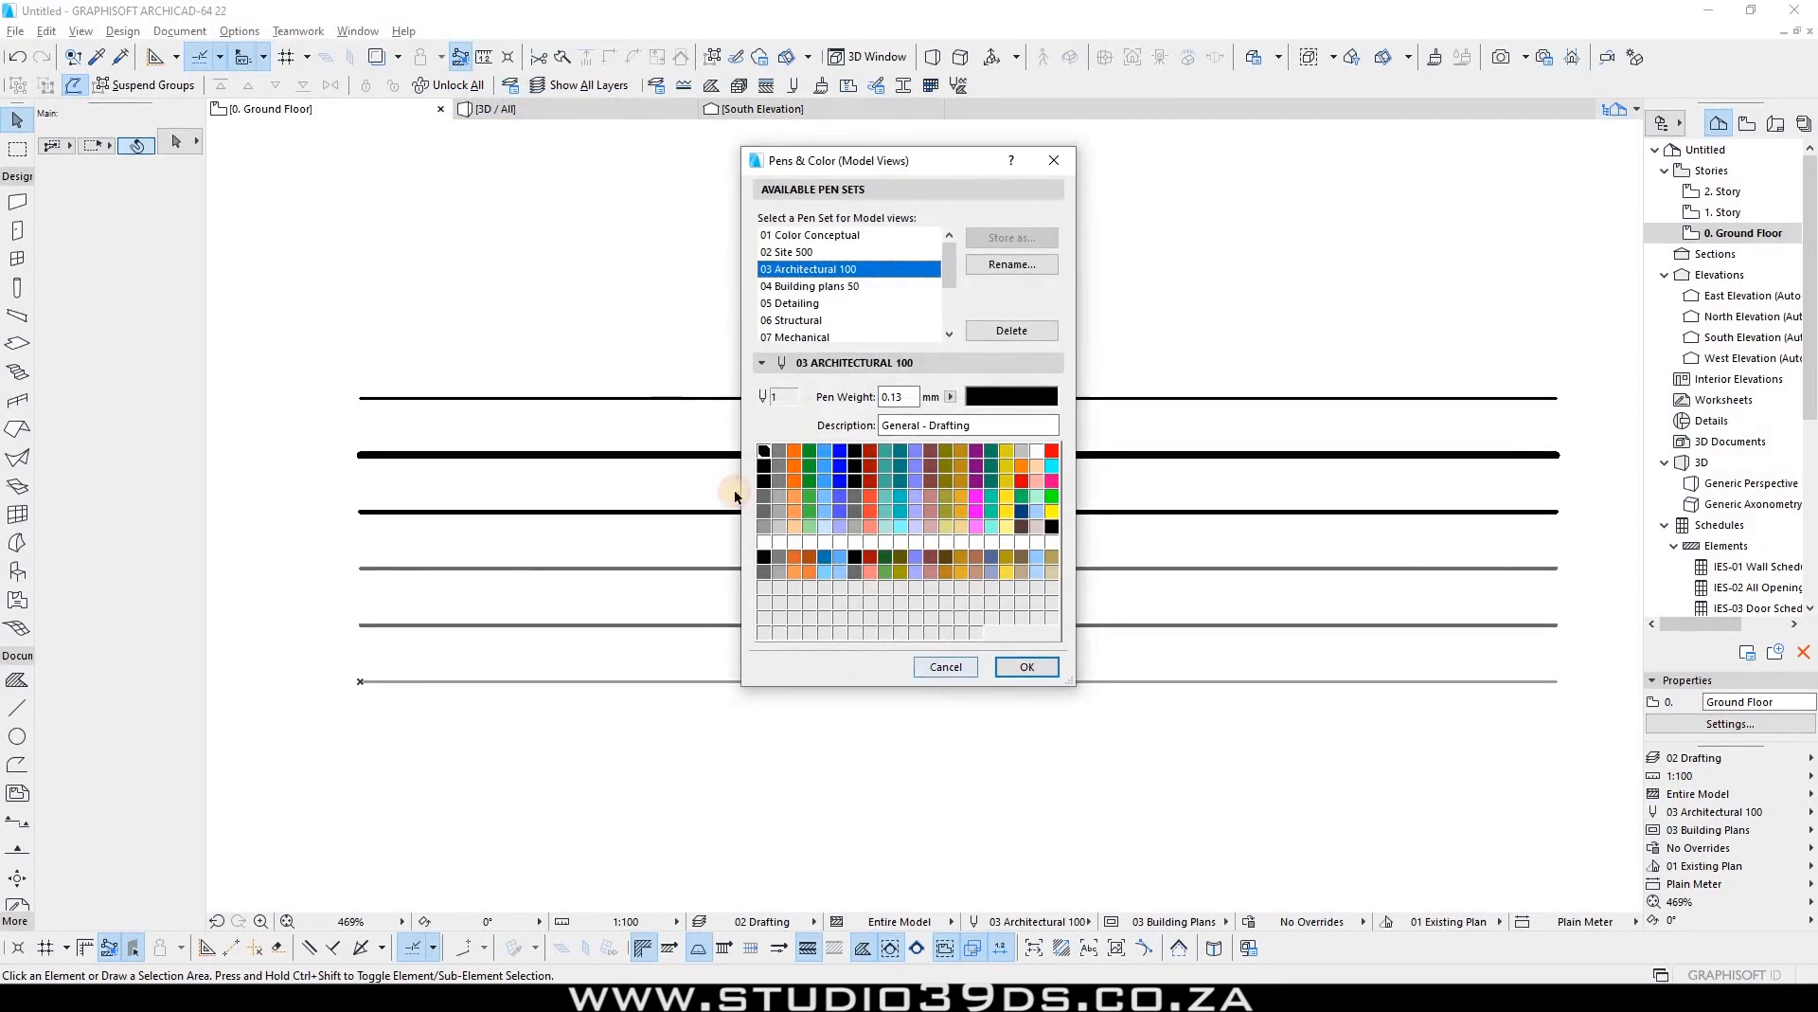
click(796, 87)
drag(1073, 682, 1319, 830)
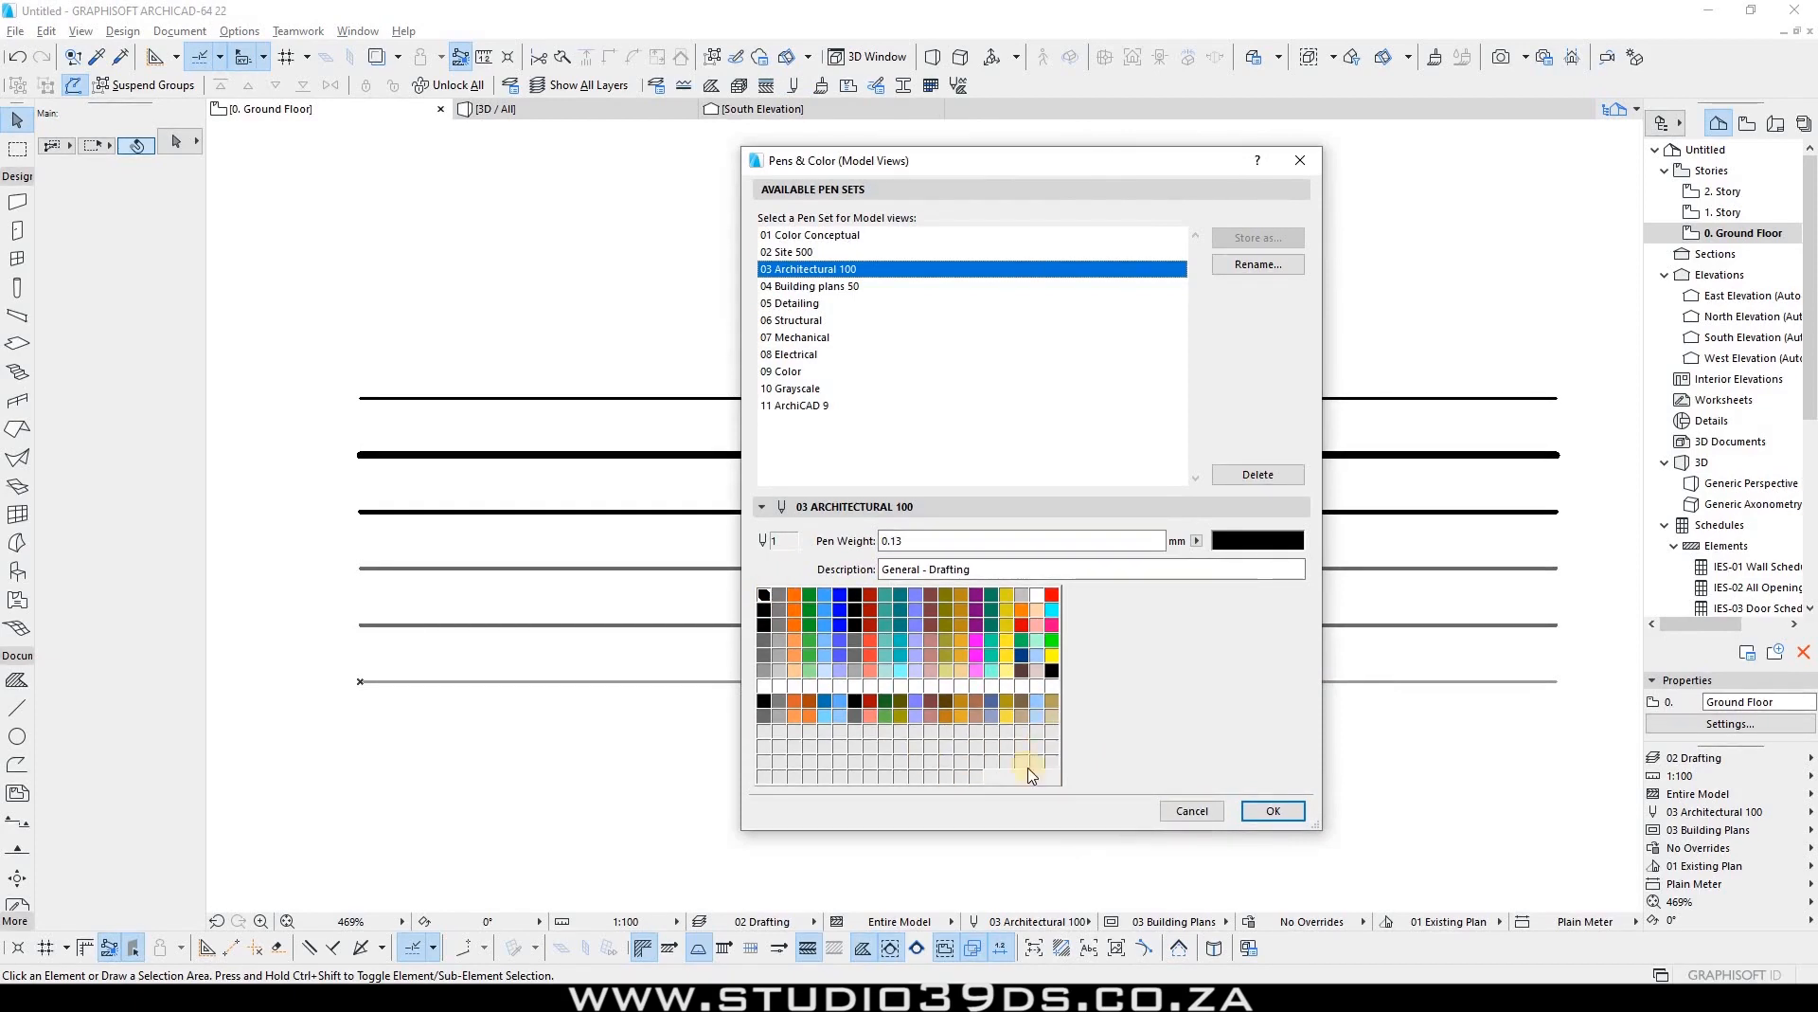
Step: Examine the pen table of the 03 Architectural 100 set from pen 1 to pen 255
shift+click(977, 773)
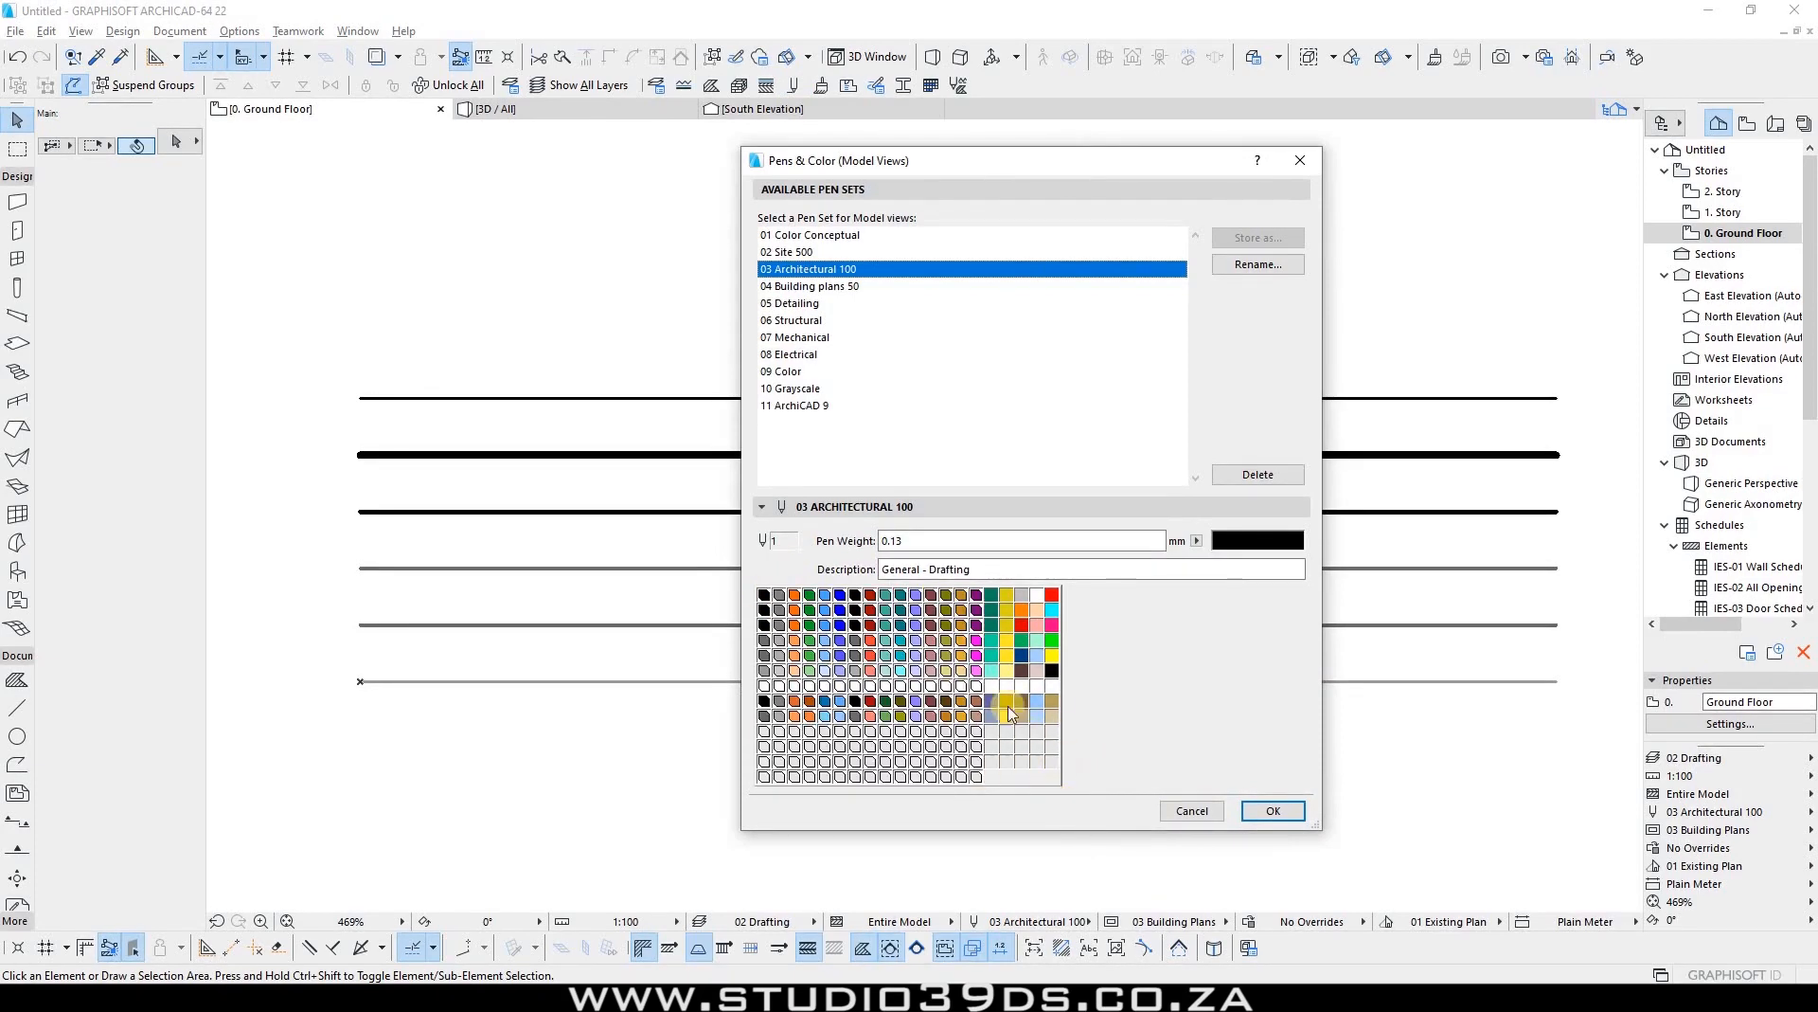
click(762, 597)
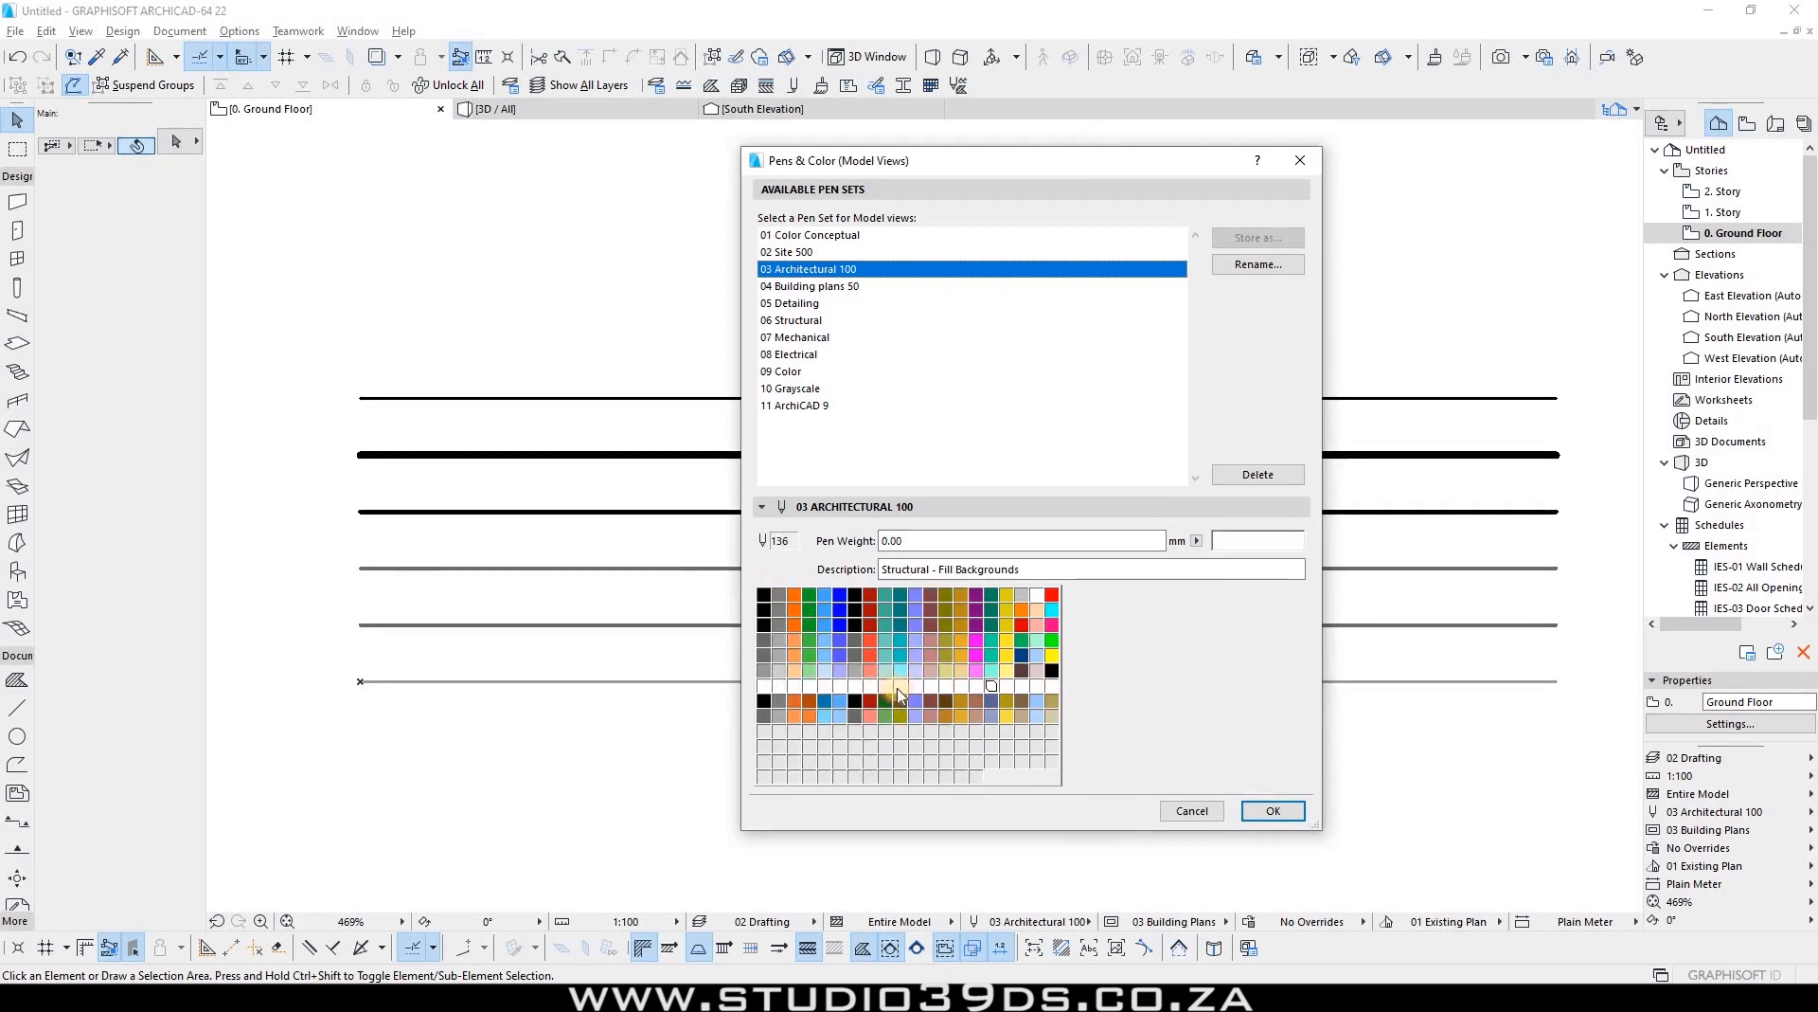
click(977, 777)
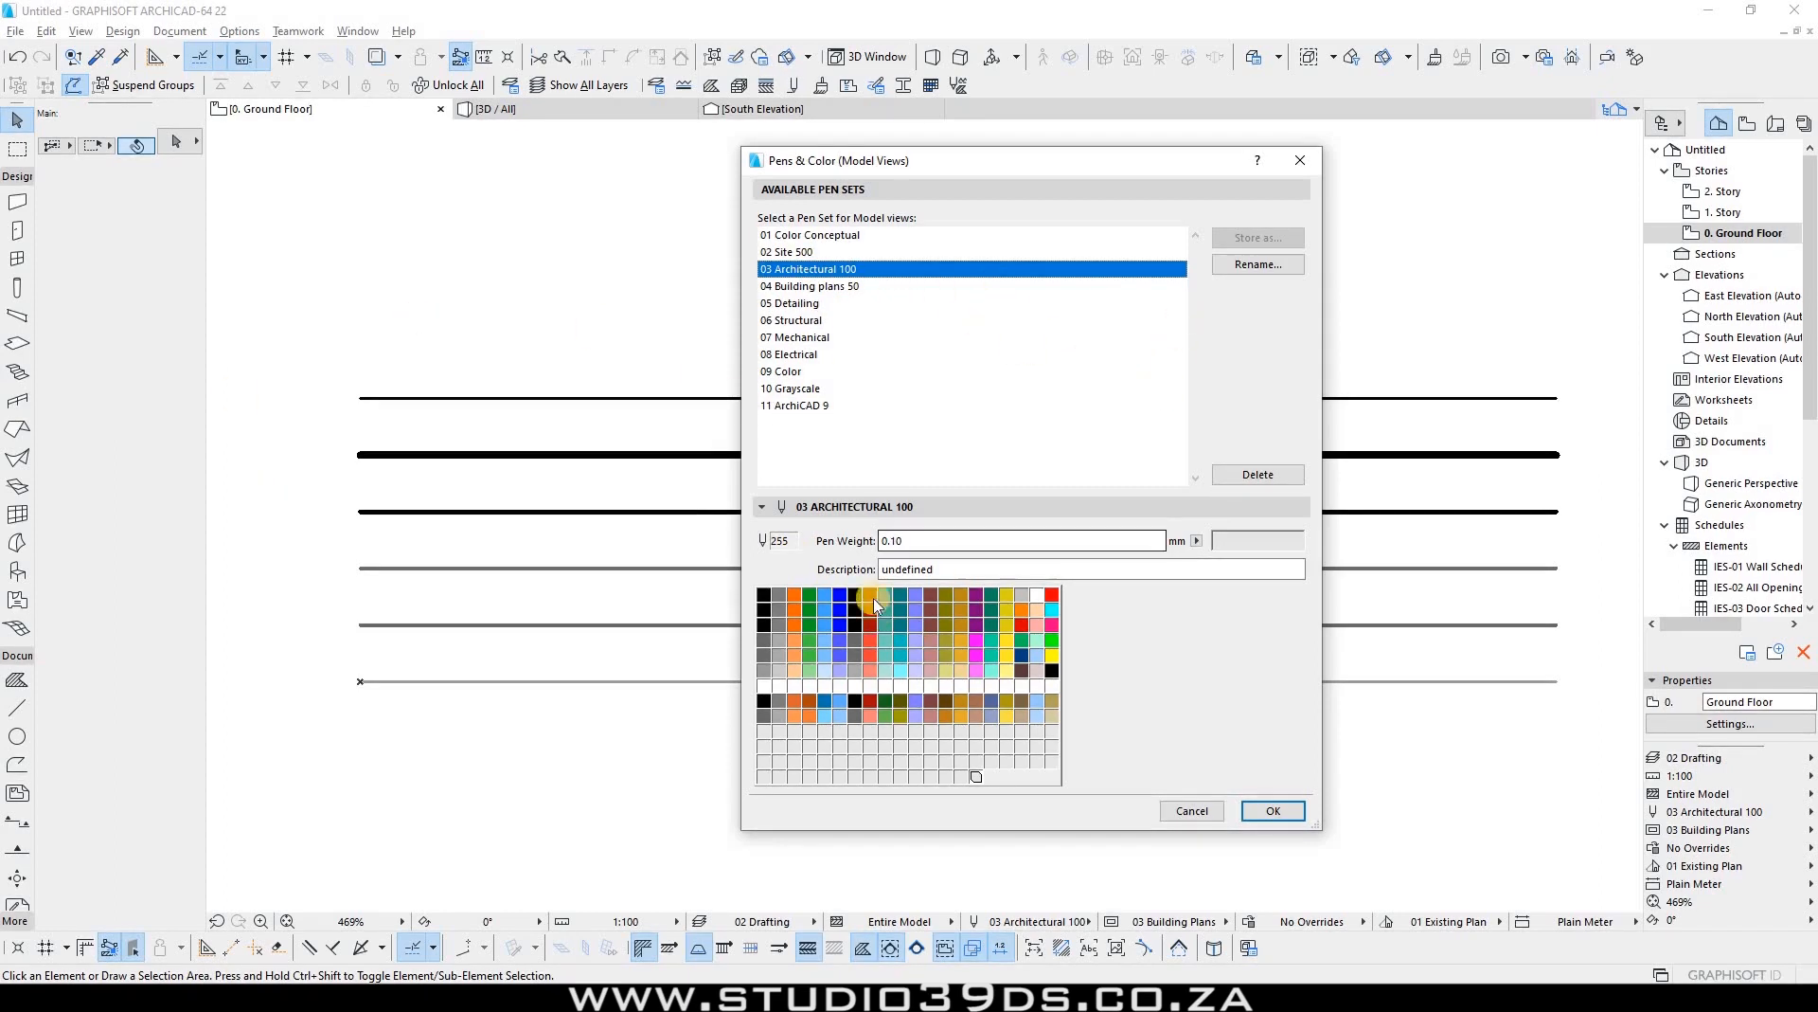
Step: Set pen 1 to a weight of 0.10 mm and its color to black
click(766, 599)
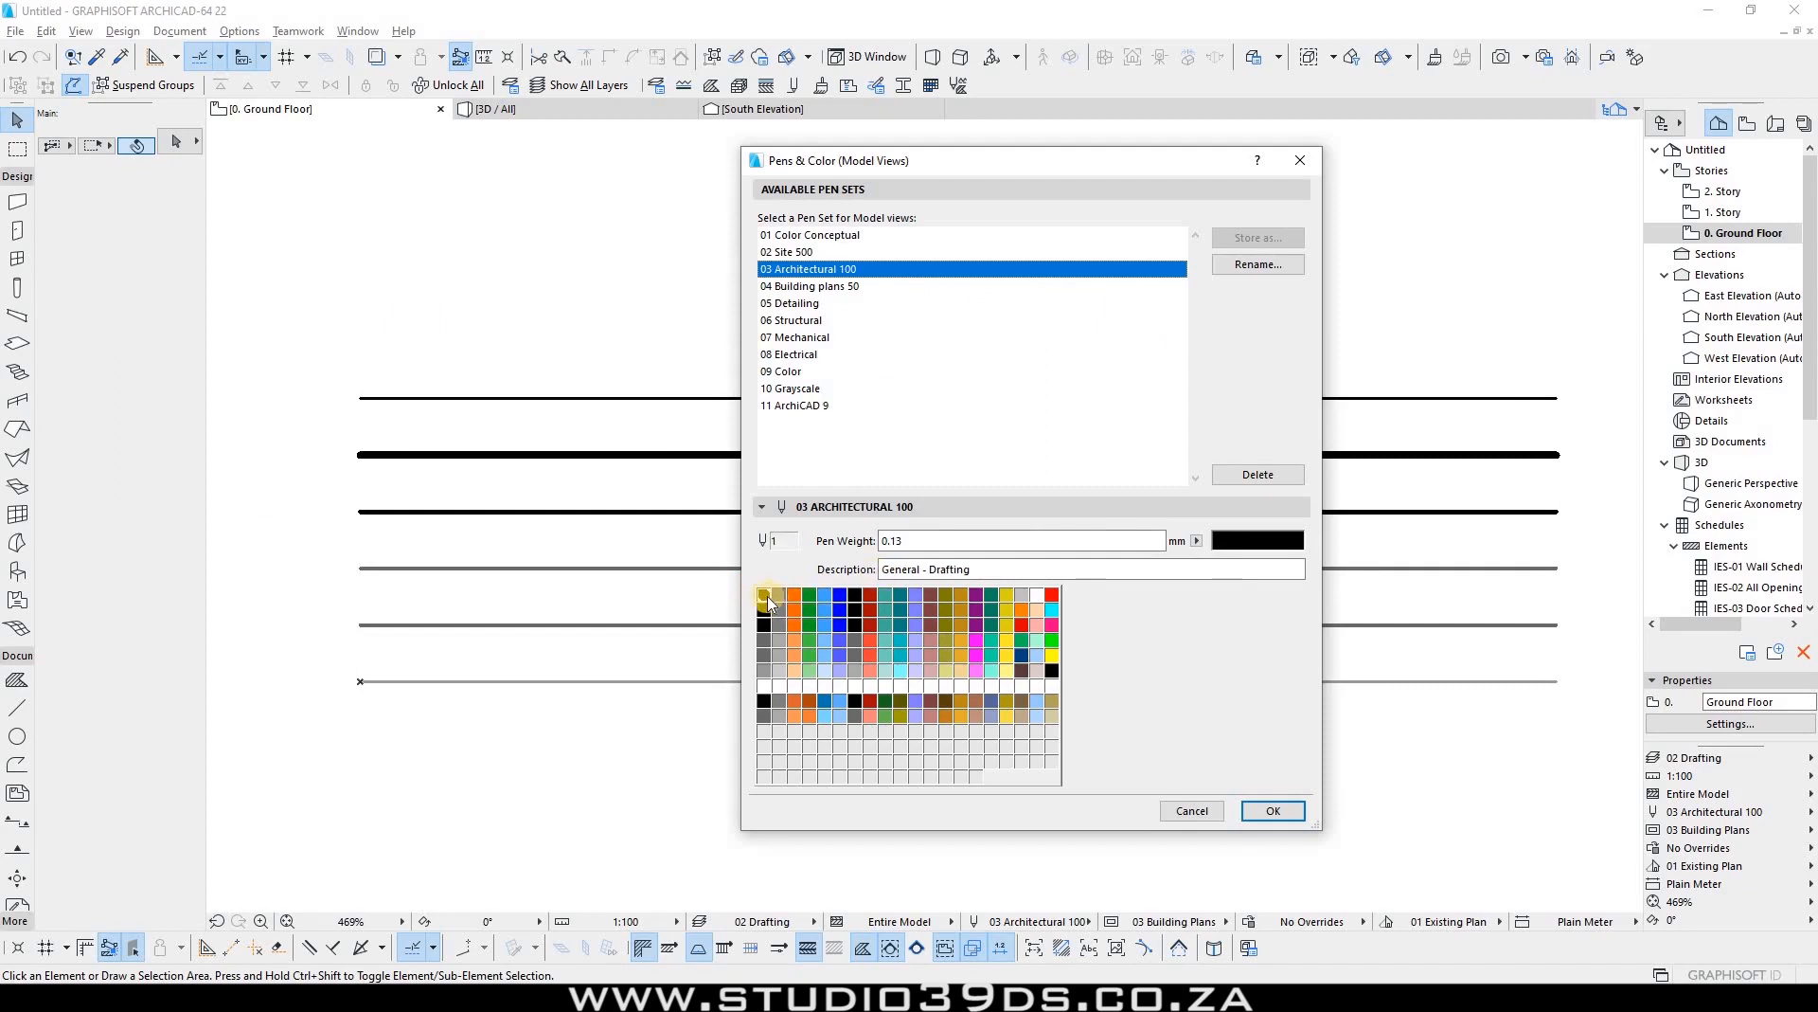
mouse_move(911, 537)
mouse_down()
mouse_move(776, 530)
mouse_move(839, 553)
mouse_up()
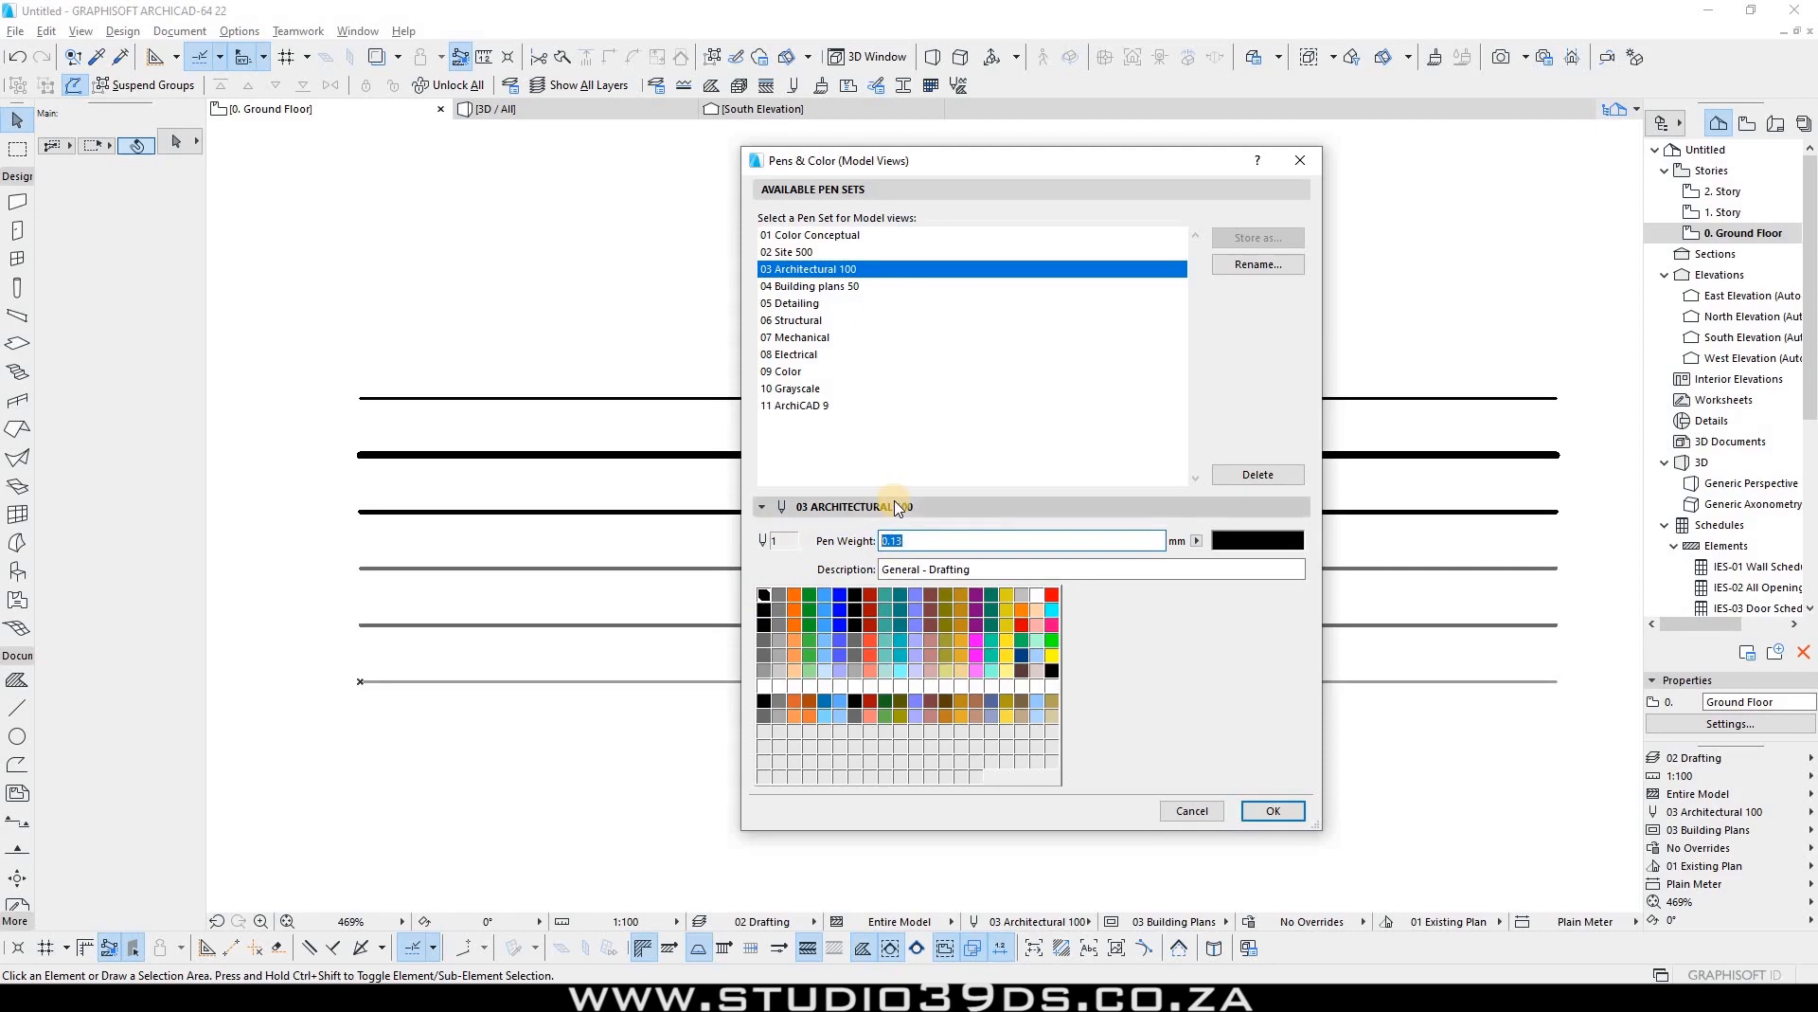
text(0.10)
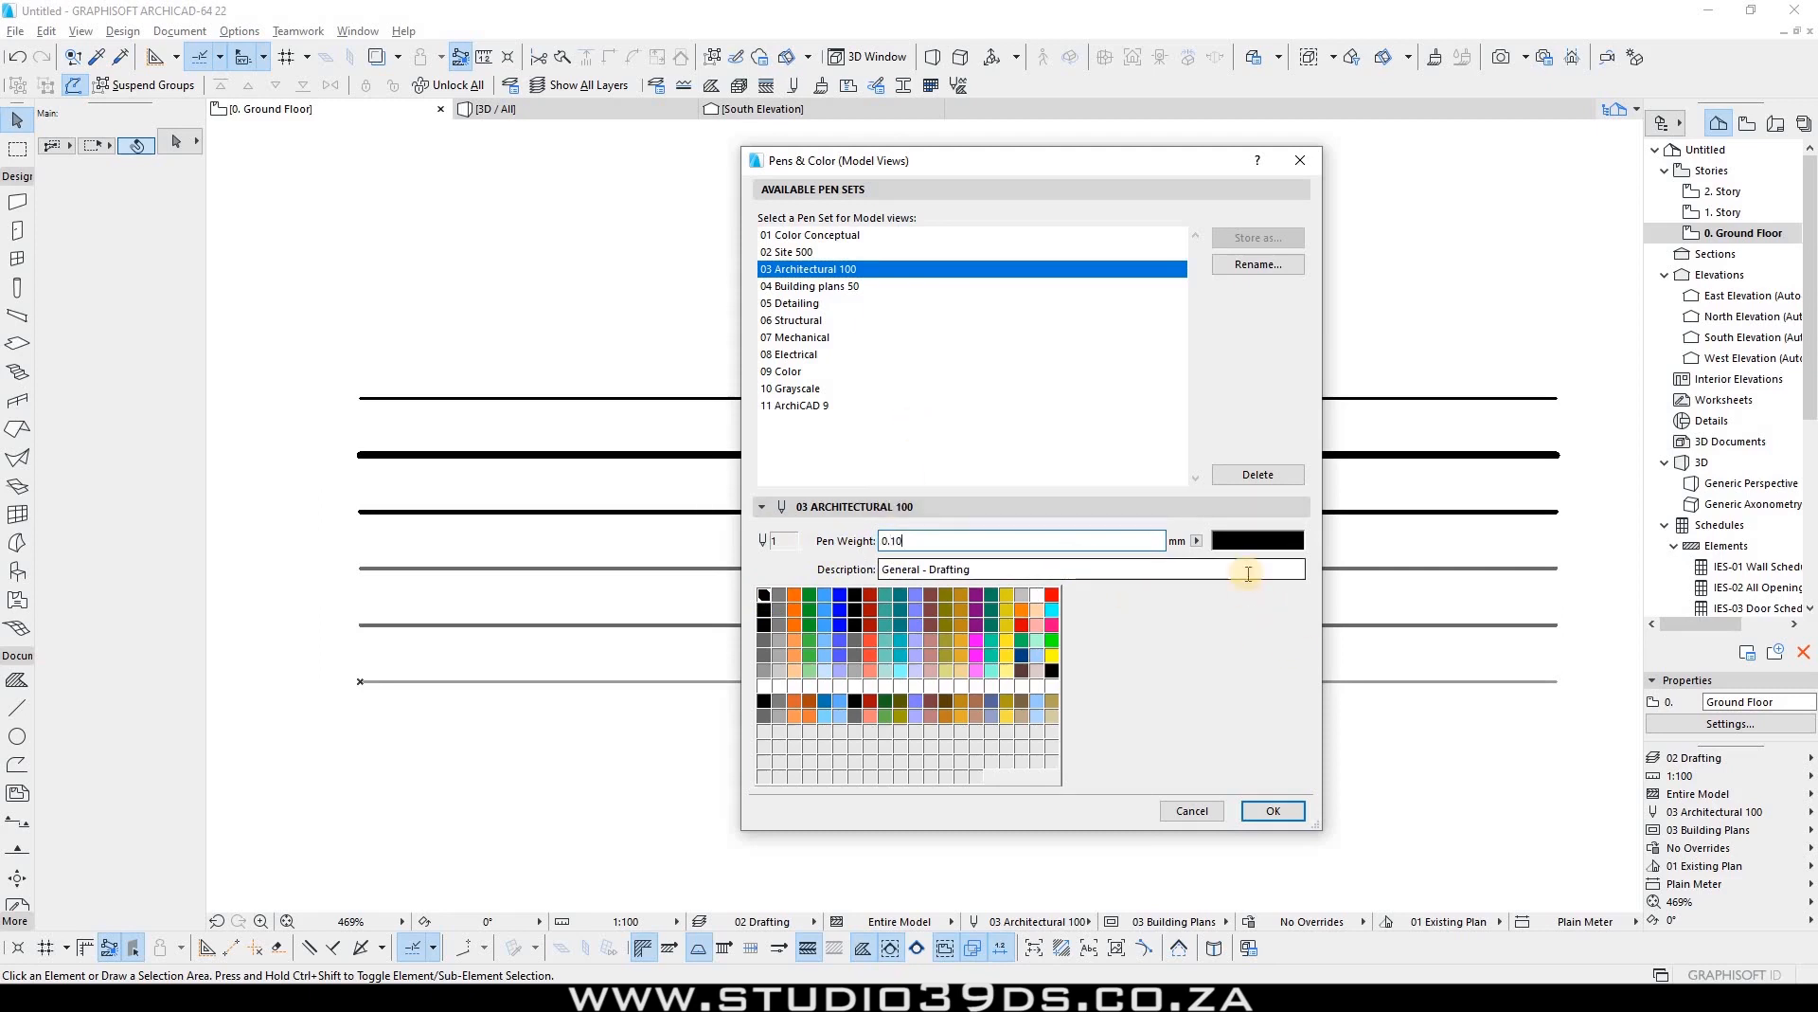
click(1252, 541)
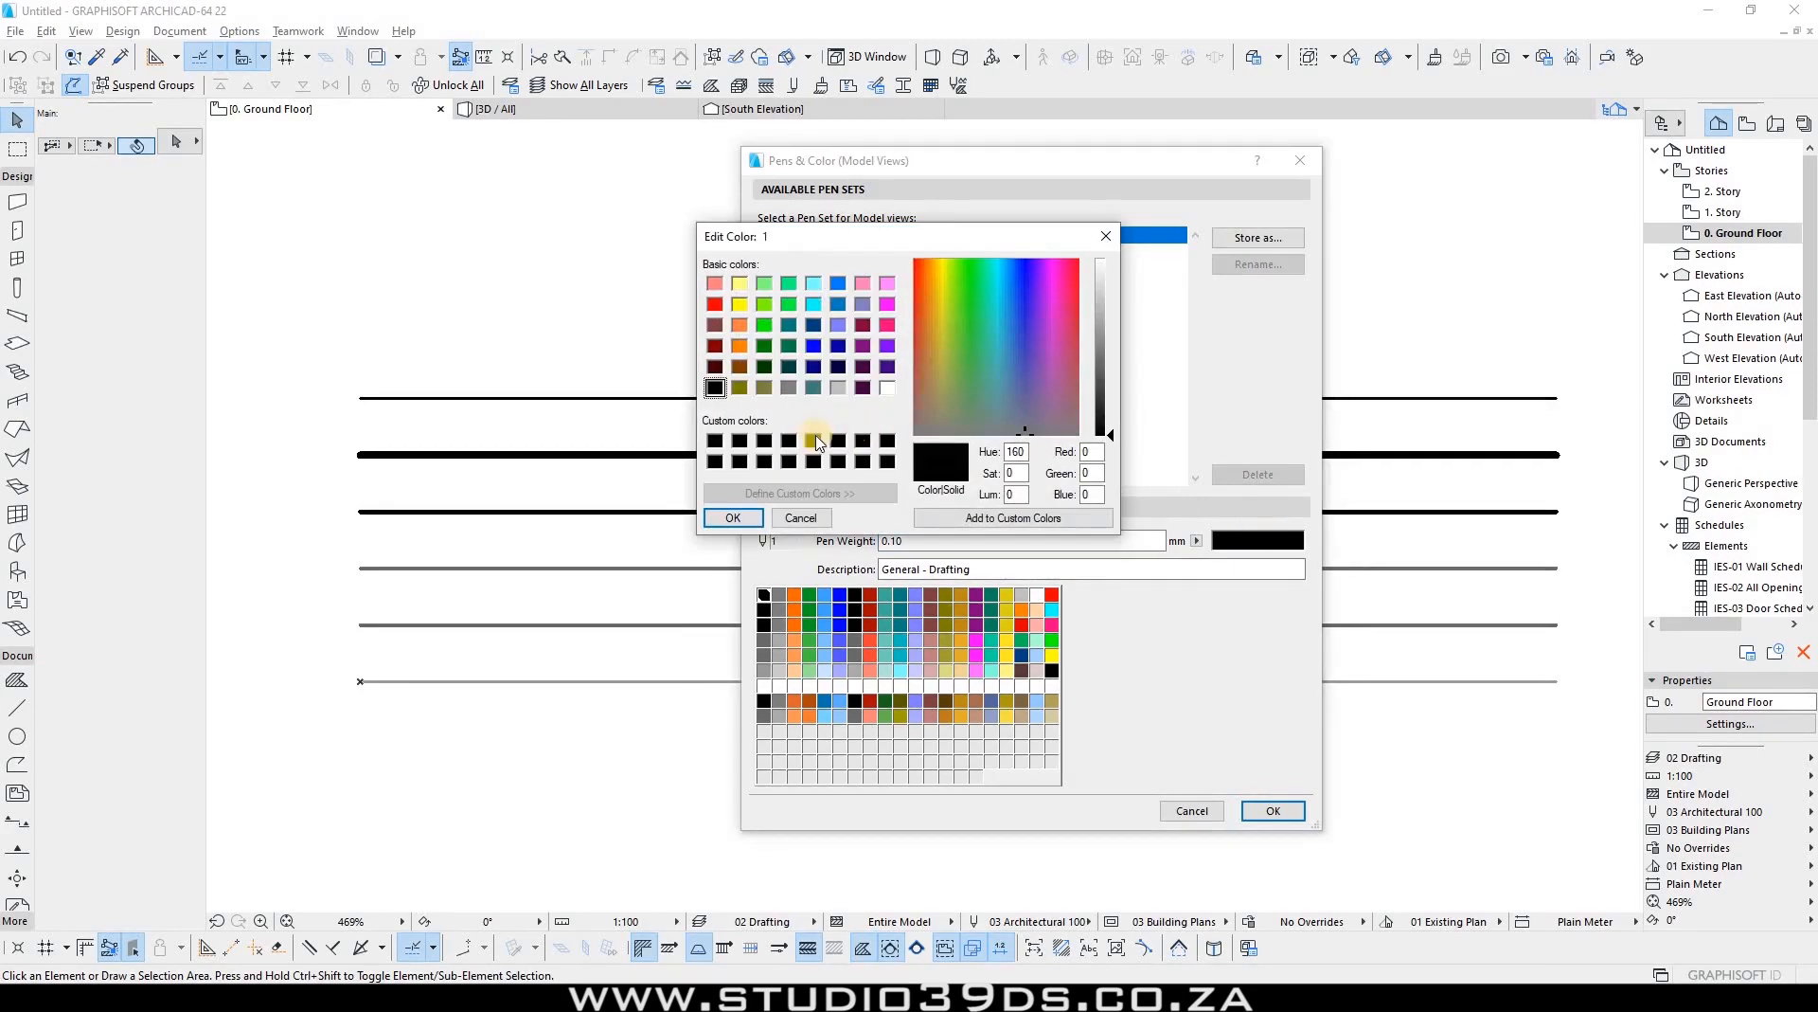
click(717, 388)
click(735, 519)
click(1017, 396)
click(717, 388)
click(734, 518)
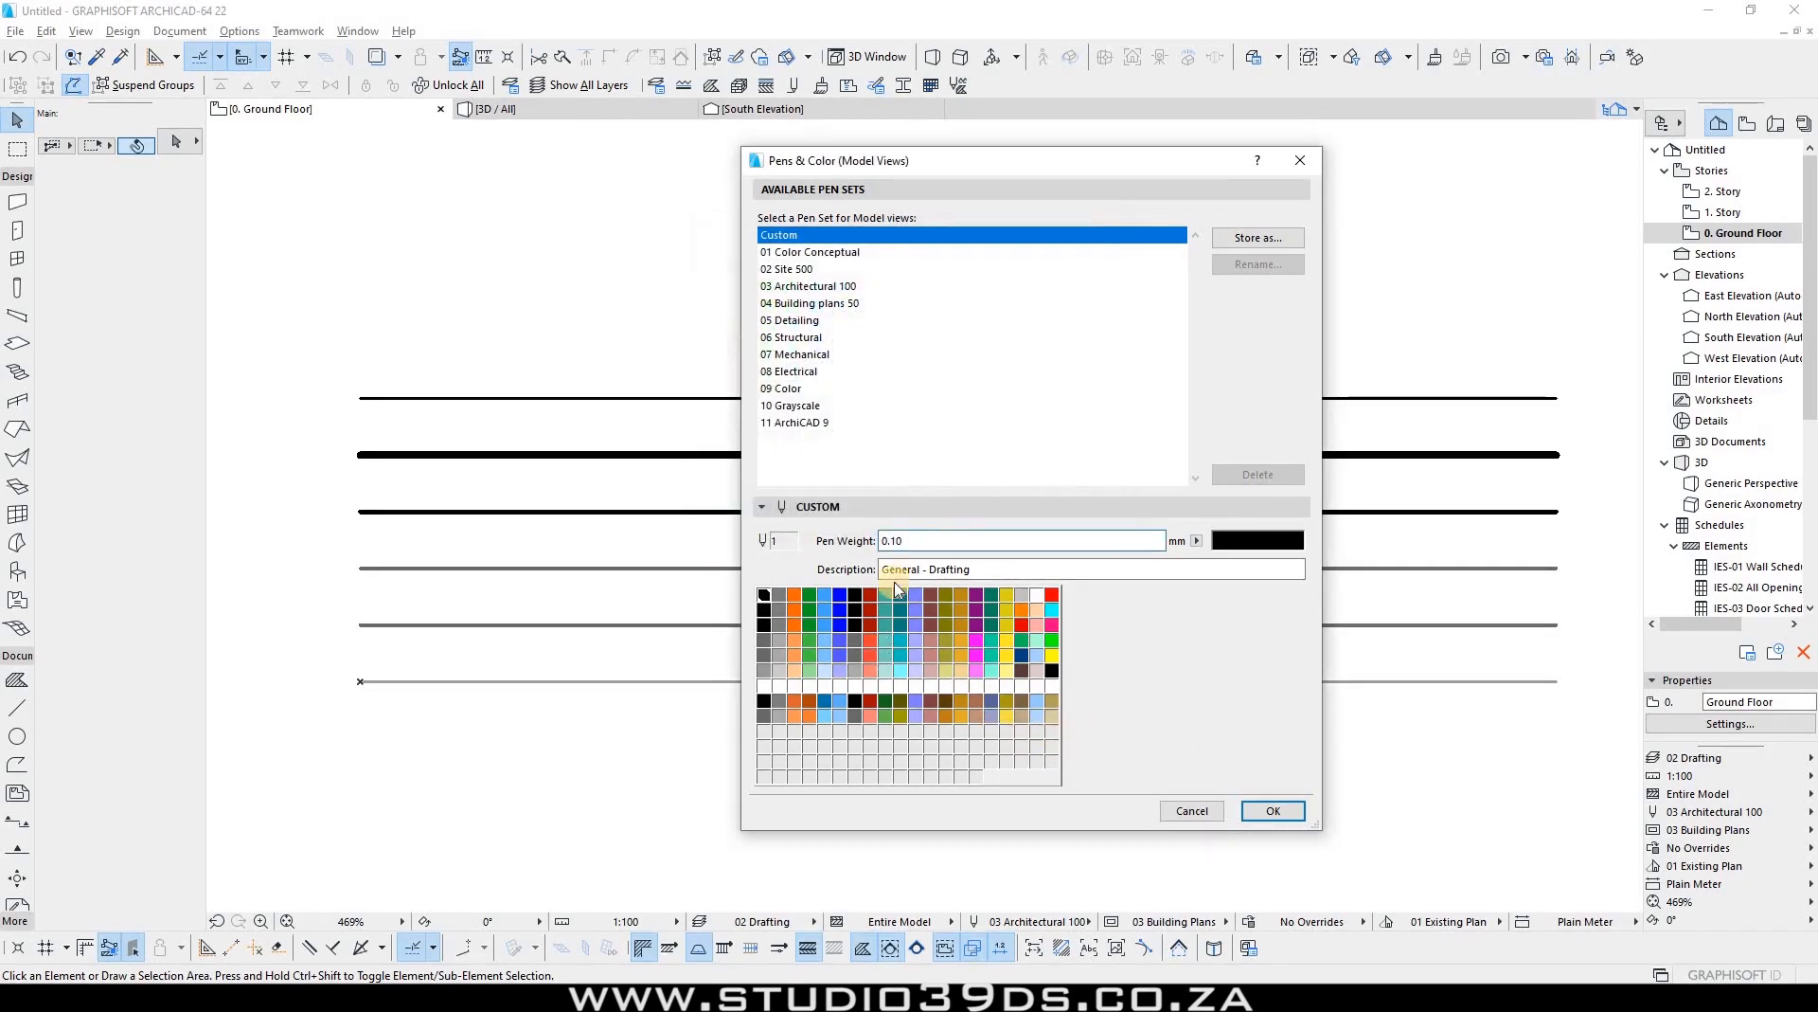
Step: Recolor pen 2 black, set its weight to 0.18 mm and reuse pen 1's description, General - Drafting
drag(985, 568, 804, 568)
click(926, 568)
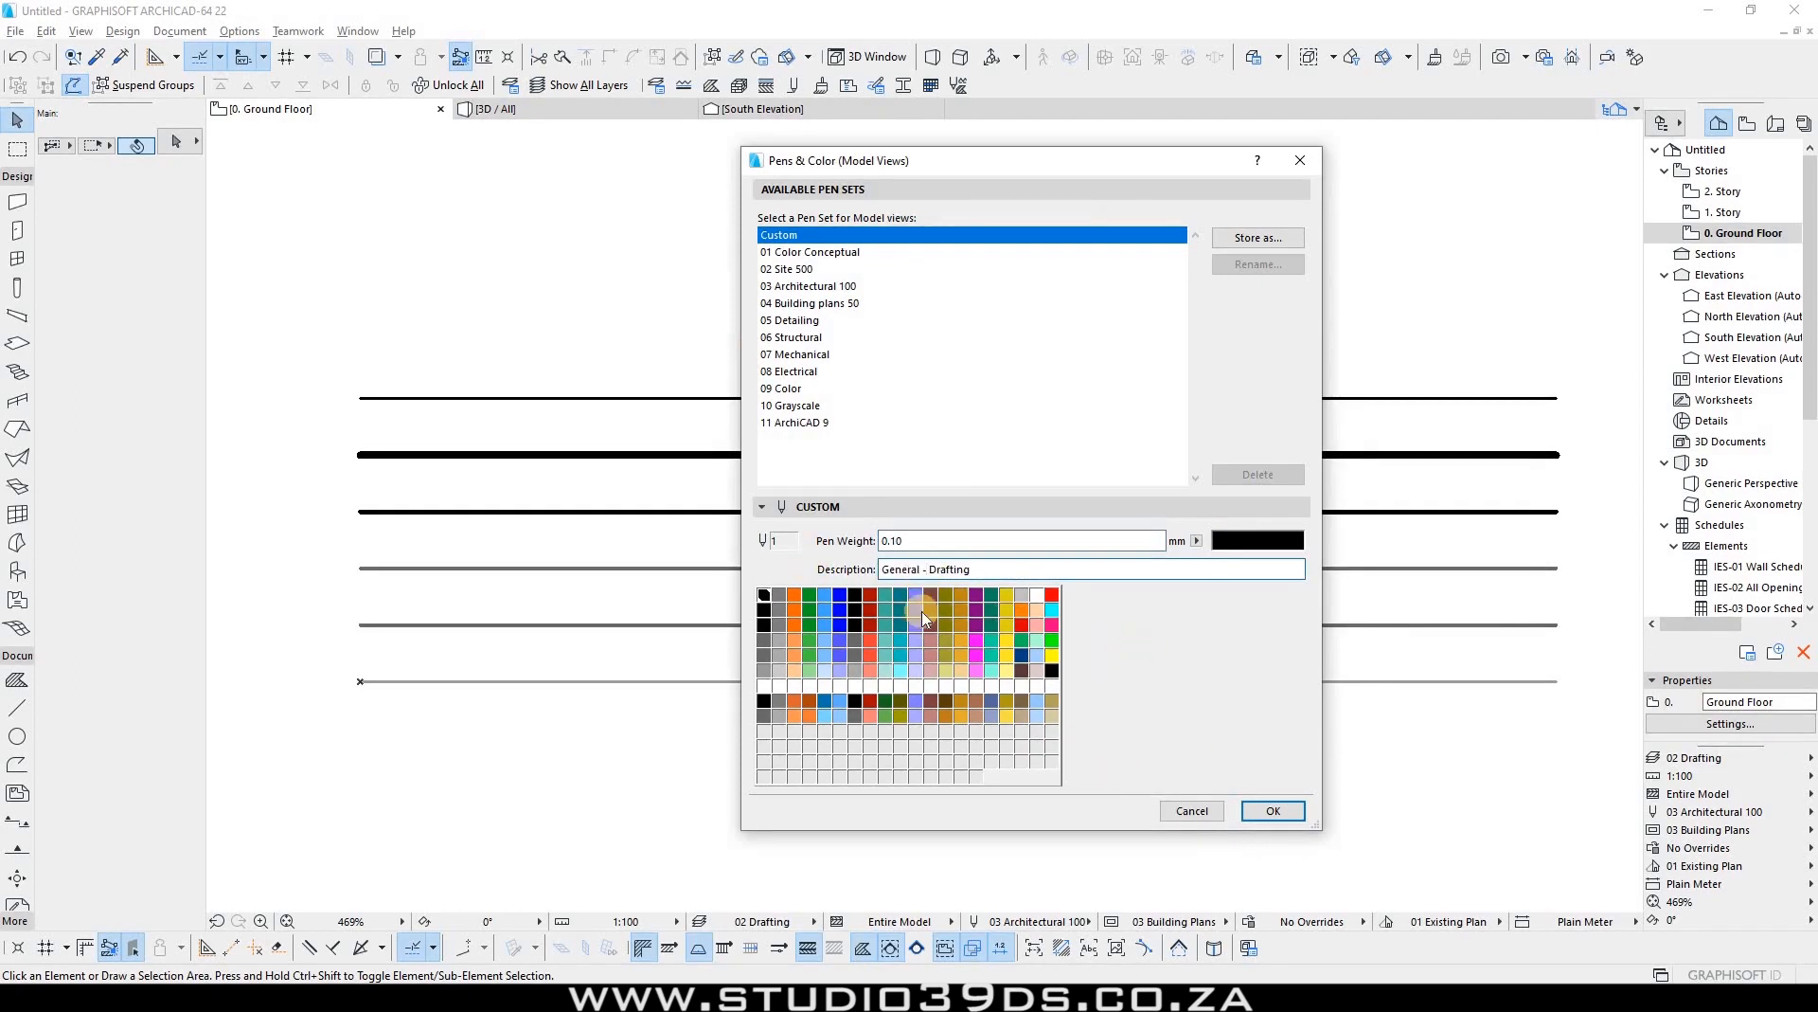
drag(991, 573, 712, 552)
click(780, 595)
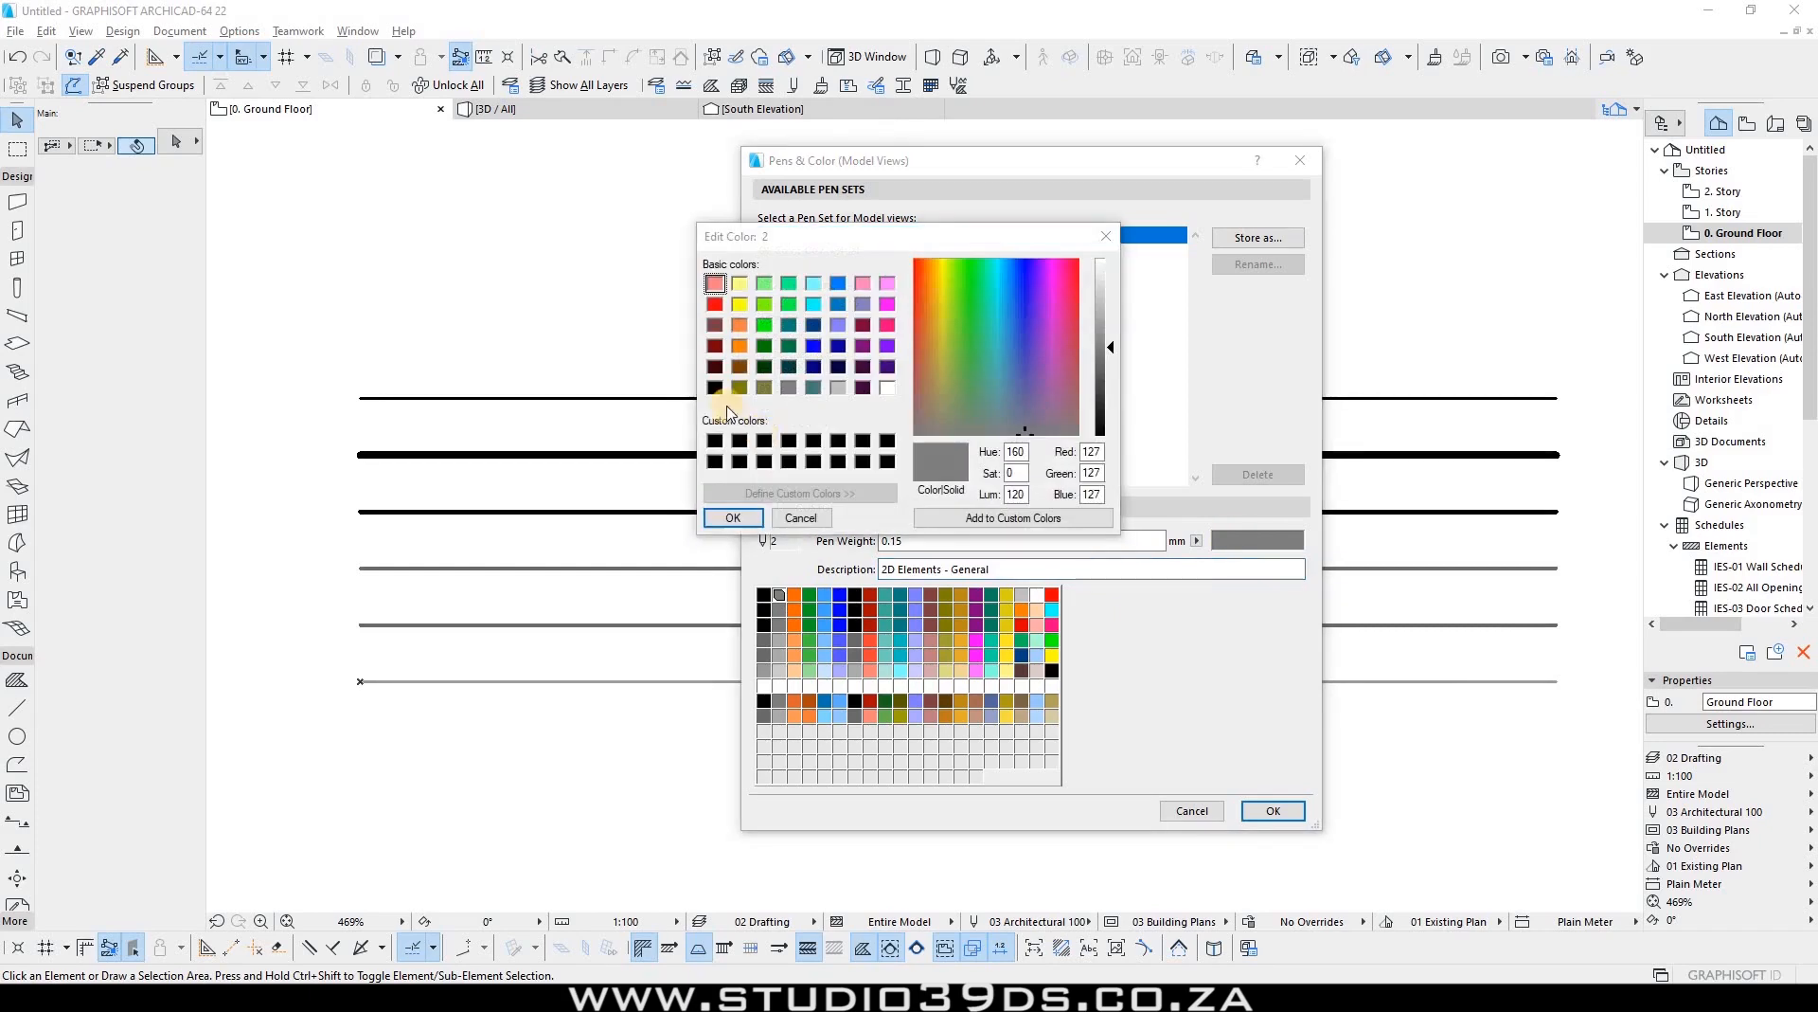
click(715, 388)
click(738, 518)
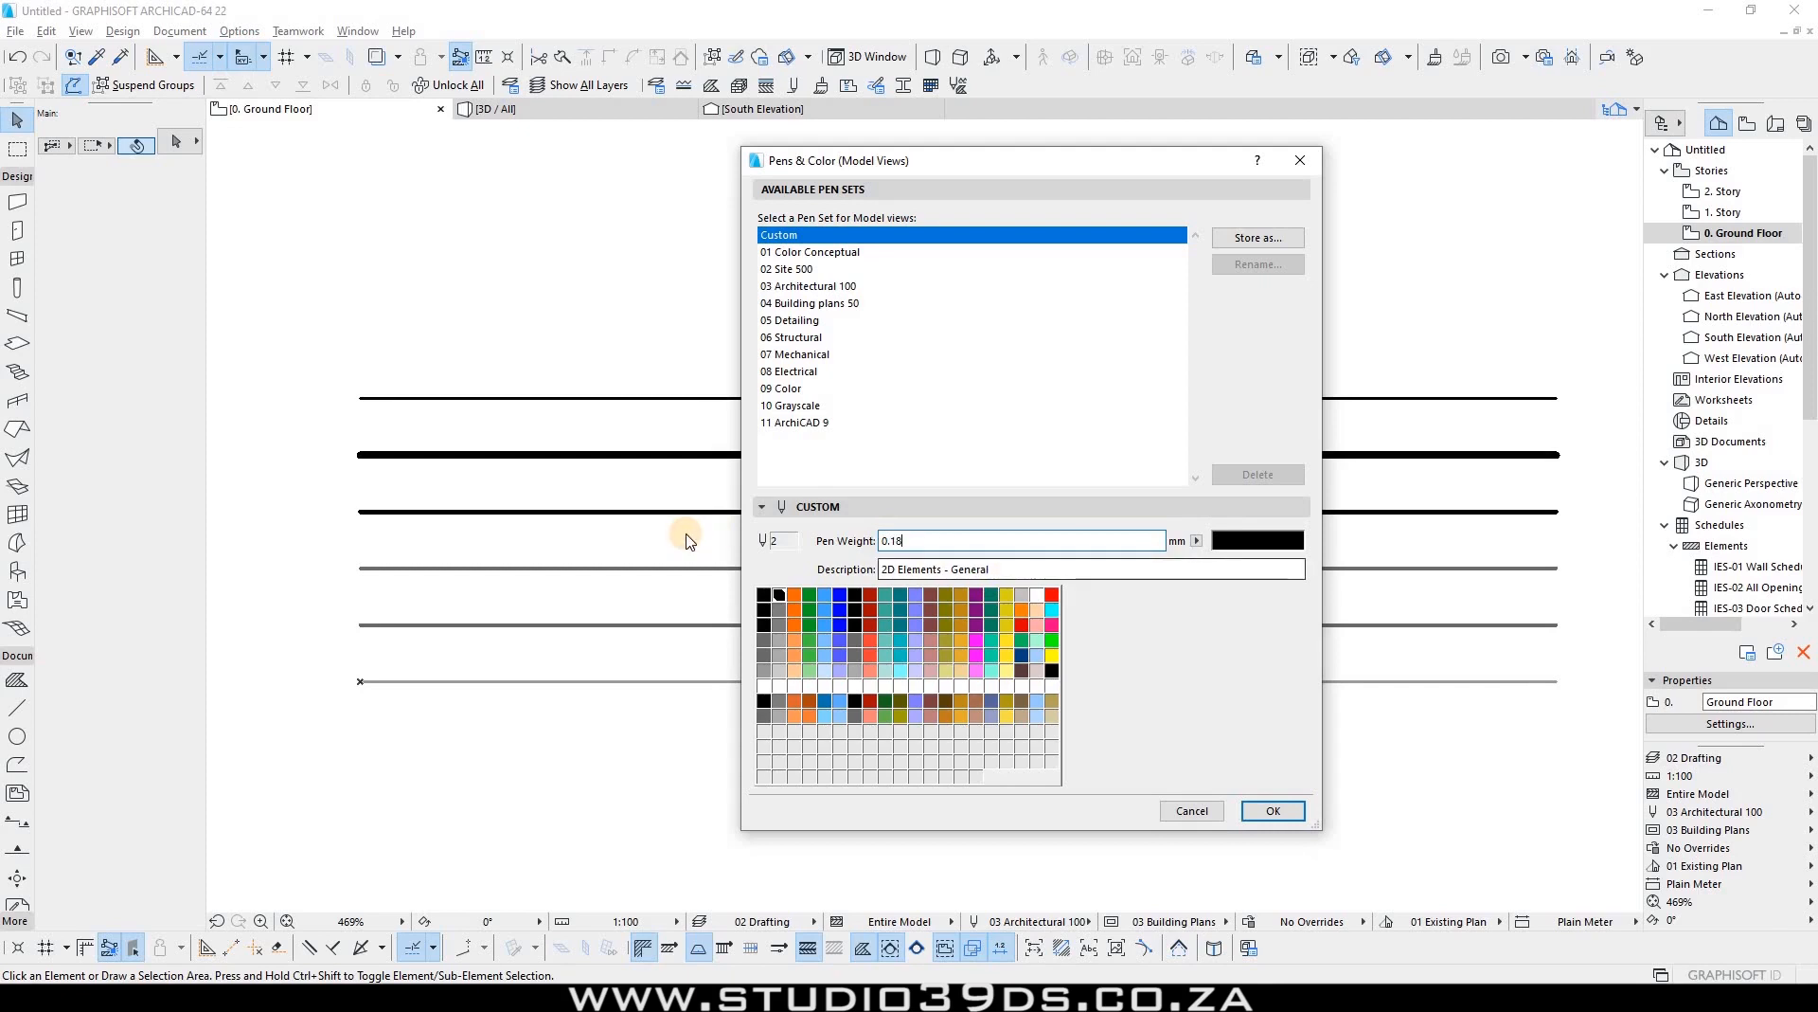
key(Tab)
text(General - Drafting)
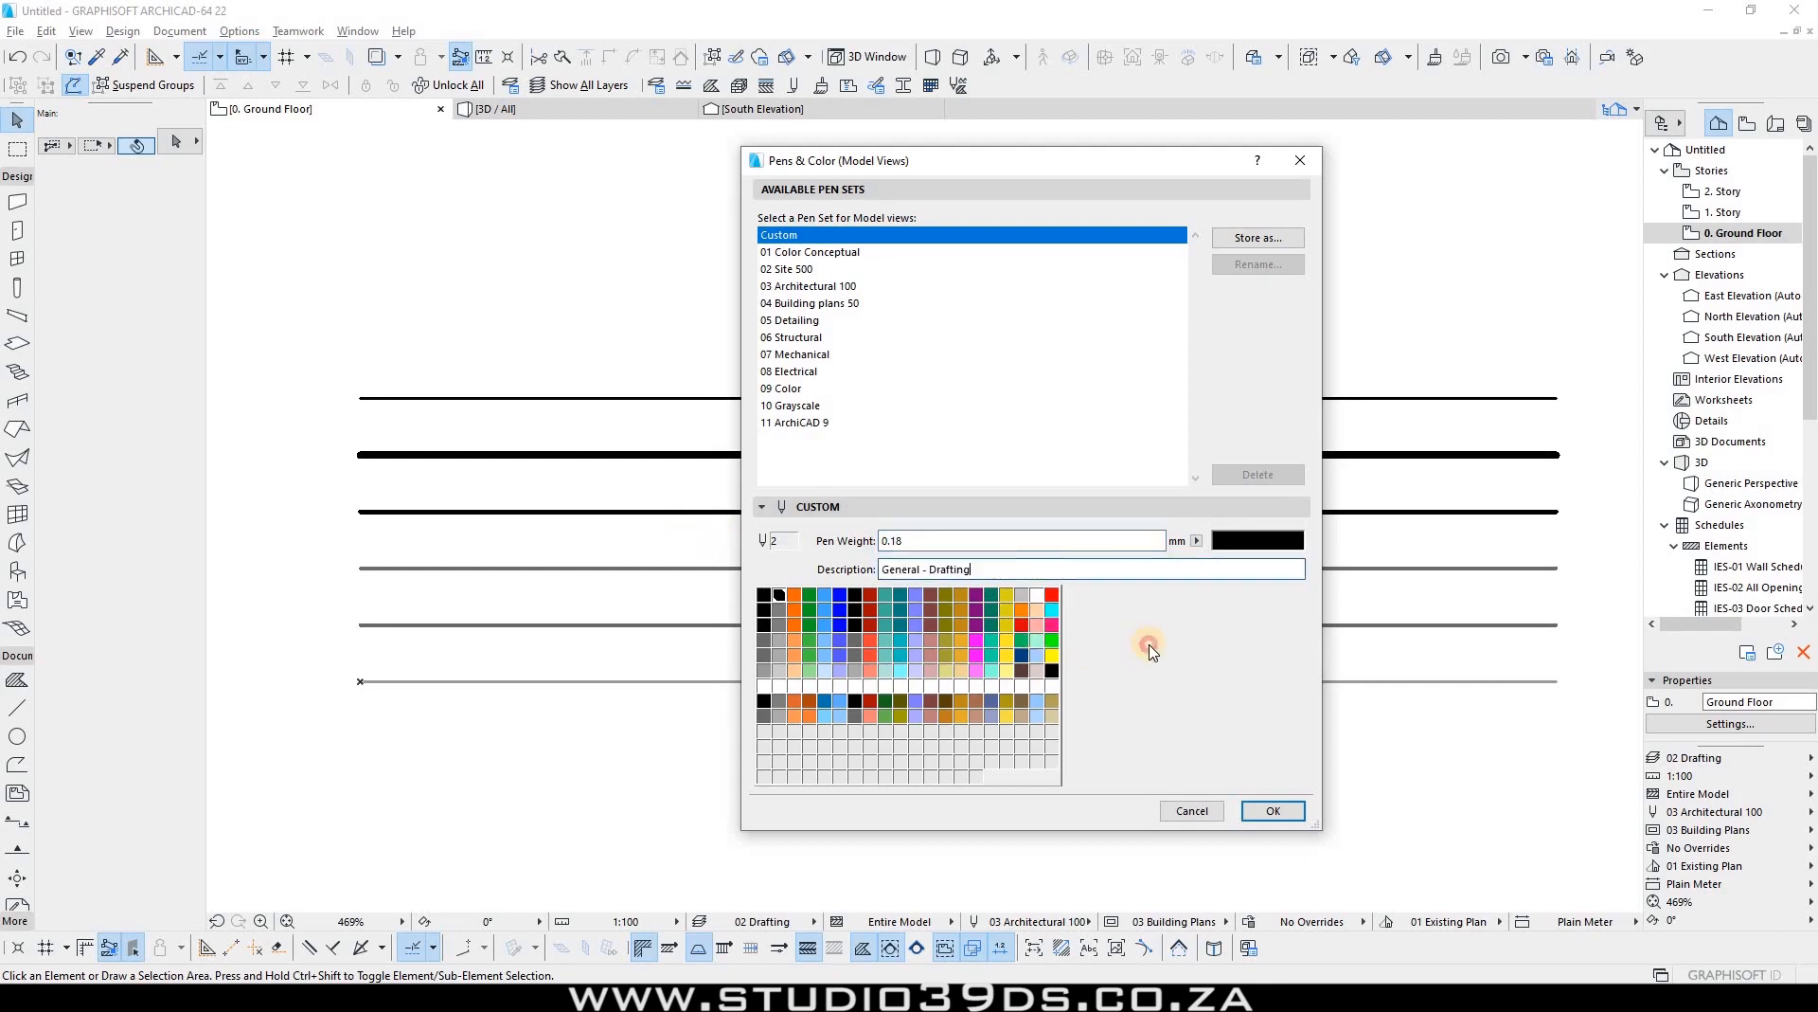
Step: Recolor pens 3 to 7 black and enter increasing weights, including 0.50 mm and, for pen 7, 0.70 mm
click(796, 595)
click(928, 542)
double_click(1241, 543)
click(736, 514)
click(810, 595)
click(825, 595)
click(925, 542)
text(0.50)
double_click(1241, 542)
click(736, 514)
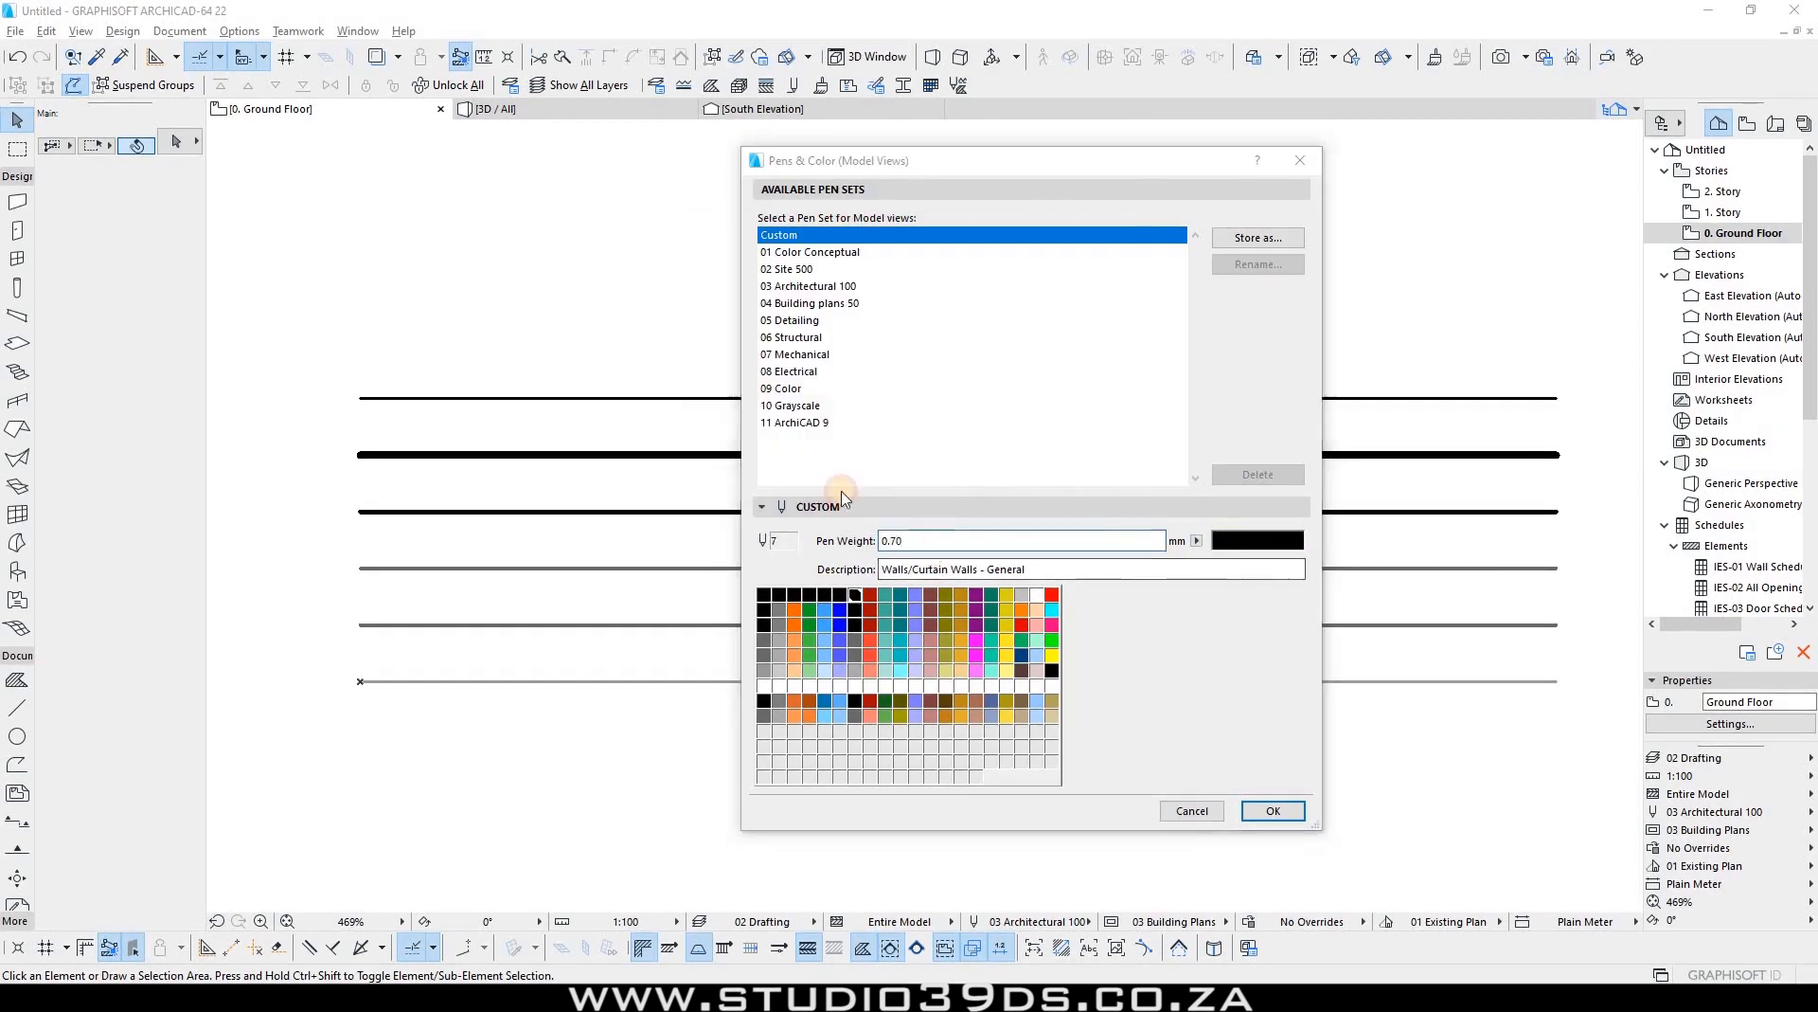
click(758, 551)
Step: Recolor pen 8 white and describe the unused first-row pens 8 to 20 as none
click(871, 594)
double_click(1258, 541)
click(881, 386)
click(734, 515)
click(914, 542)
click(885, 595)
text(none)
click(931, 595)
click(946, 595)
text(none)
click(977, 595)
click(1022, 595)
drag(998, 568, 834, 568)
text(none)
click(1038, 597)
text(none)
click(1052, 596)
text(none)
Step: Recolor the remaining first-row pens 9 to 20 white and set their weights to 0.10 mm
click(885, 596)
double_click(1260, 540)
click(901, 596)
click(916, 596)
click(931, 594)
double_click(1258, 541)
click(962, 594)
drag(907, 542, 840, 541)
click(977, 595)
double_click(1257, 541)
click(991, 594)
double_click(1258, 541)
click(725, 524)
click(1022, 595)
text(0.10)
double_click(1258, 541)
click(1052, 595)
text(0.10)
Step: Recolor pen 21 black and give the second-row pens a weight of 0.25 mm
click(765, 610)
double_click(1258, 541)
click(725, 525)
click(810, 610)
drag(907, 541, 731, 512)
click(855, 610)
text(0.35)
click(901, 610)
click(780, 610)
click(825, 610)
drag(907, 540, 1080, 644)
click(871, 610)
text(0.10)
click(901, 610)
click(946, 610)
click(976, 610)
click(1022, 610)
Step: Describe pens 21 to 27 as descending grey percentages, starting at grey 100% and using grey 70% for pen 24
click(764, 610)
drag(1004, 569, 771, 538)
text(grey 100%)
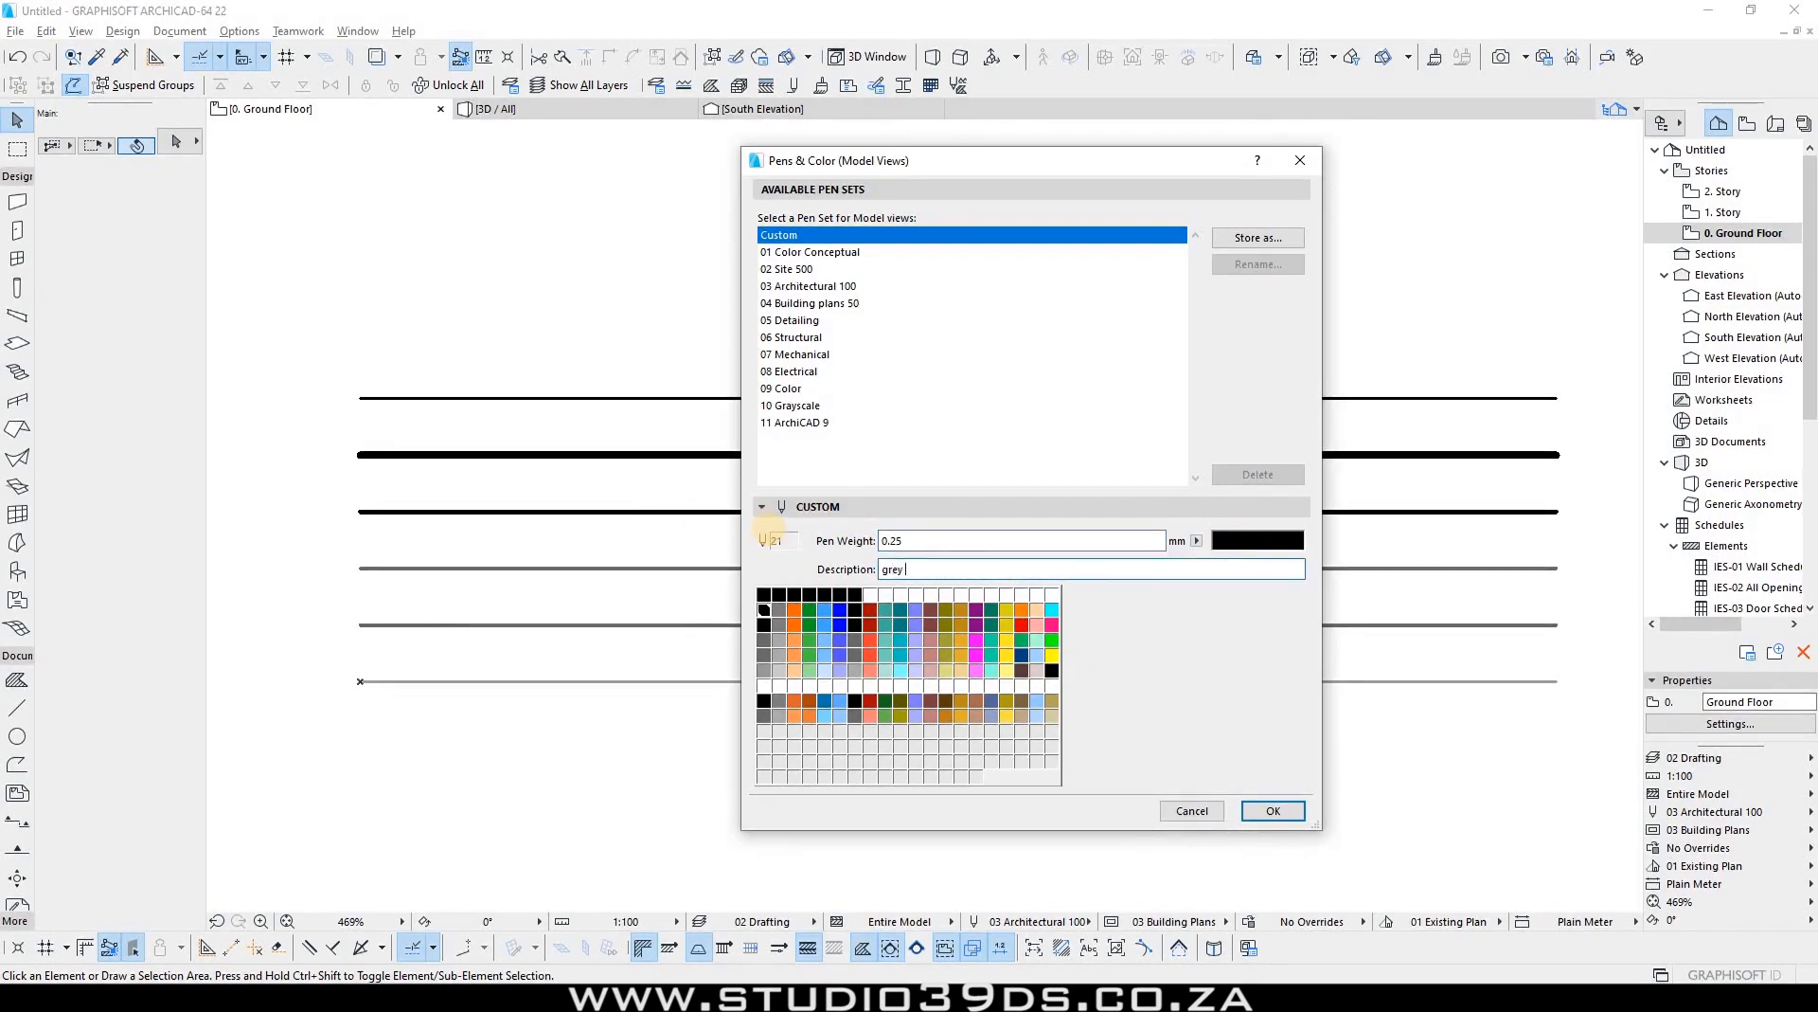
click(779, 610)
drag(995, 569, 858, 572)
text(grey 100%)
click(795, 610)
click(809, 610)
click(825, 610)
click(840, 610)
click(855, 610)
drag(1060, 569, 723, 538)
Step: Continue the grey percentage descriptions from pen 28, using grey 0% for the last pens of the second row
click(870, 610)
drag(1006, 569, 807, 553)
click(886, 610)
click(901, 610)
key(ctrl+v)
click(916, 610)
key(ctrl+v)
click(931, 610)
key(ctrl+v)
click(946, 610)
click(961, 610)
key(ctrl+v)
click(977, 610)
click(992, 610)
click(1007, 610)
drag(1000, 569, 621, 520)
key(ctrl+v)
click(1037, 610)
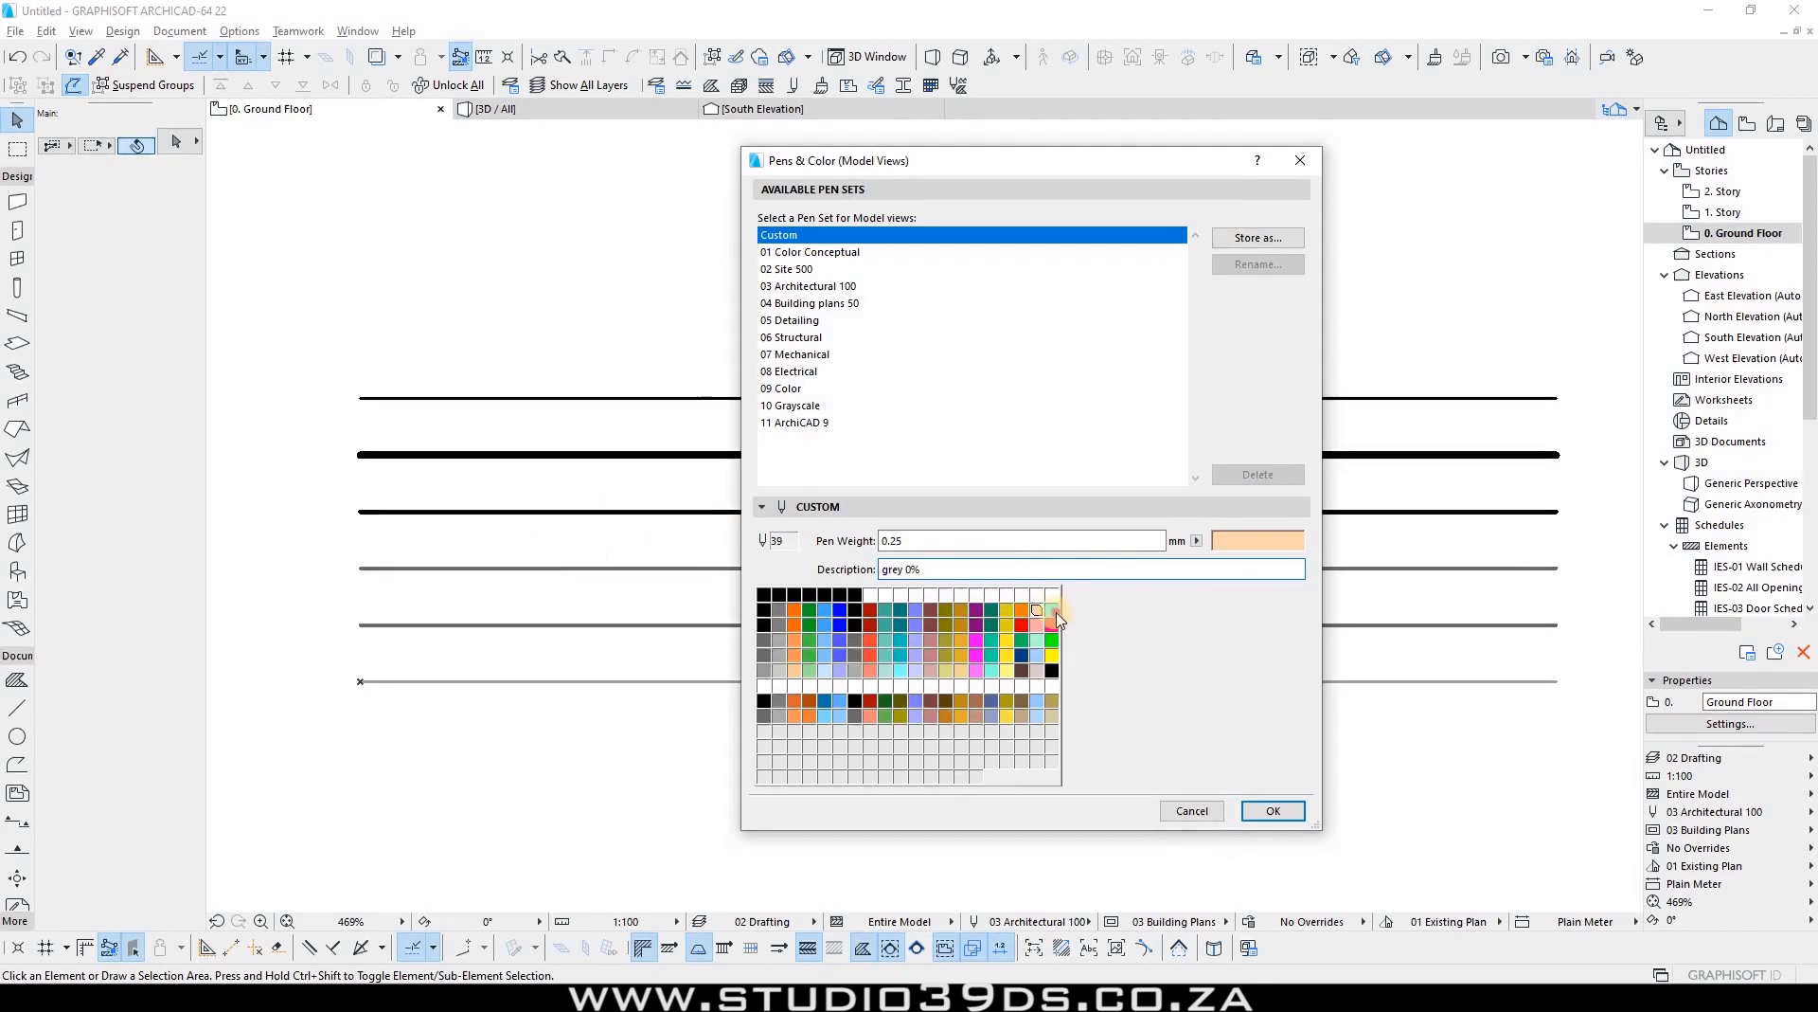
Step: Recolor pen 22 as near-black with luminosity 10 and pen 23 as a slightly lighter dark grey
double_click(779, 610)
click(715, 387)
click(1110, 396)
double_click(1016, 494)
text(10)
click(733, 518)
double_click(795, 610)
click(715, 387)
click(1111, 418)
click(734, 518)
Step: Recolor pens 24 and 25 as dark greys, using luminosity 30 for pen 24
click(810, 610)
double_click(1251, 539)
click(715, 387)
double_click(1018, 494)
text(35)
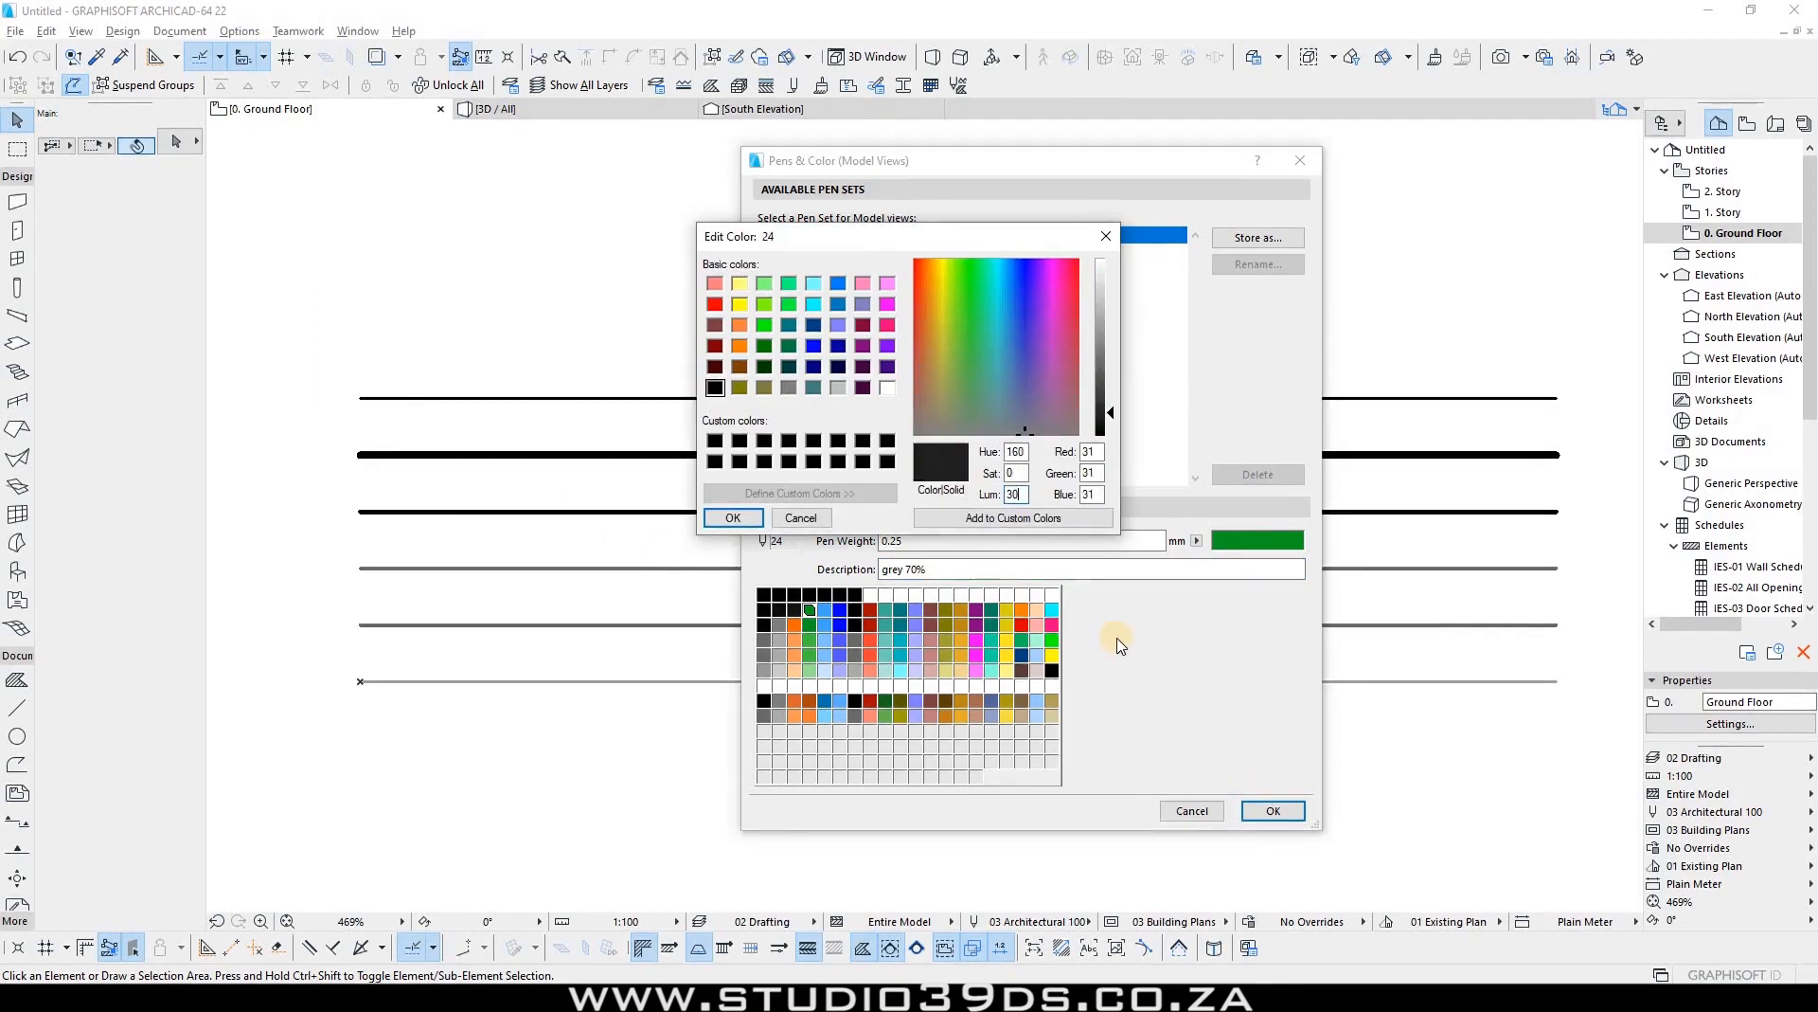
click(733, 518)
click(825, 610)
double_click(1240, 544)
click(715, 387)
click(733, 518)
Step: Recolor the second-row pens from 32 to 35 white, raising the luminosity to its maximum
click(931, 610)
double_click(1239, 542)
click(715, 387)
drag(1111, 436, 1111, 258)
click(733, 518)
click(977, 610)
double_click(1240, 542)
click(715, 387)
drag(1111, 436, 1111, 259)
click(733, 519)
Step: Recolor the remaining grey 0% pens at the end of the second row white, starting at pen 36
click(991, 610)
click(733, 518)
click(1037, 610)
double_click(1240, 542)
click(715, 388)
drag(1111, 436, 1111, 259)
click(733, 519)
Step: Recolor pens 30, 29 and 28 as light to mid greys, each darker than the one after it
click(901, 610)
drag(1111, 436, 1111, 293)
click(733, 518)
click(885, 610)
double_click(1239, 542)
click(715, 388)
click(734, 518)
click(870, 610)
double_click(1240, 542)
drag(1111, 435, 1111, 358)
click(733, 518)
Step: Readjust the dark greys of pens 25, 23 and 22 so the row grades gradually away from black
click(825, 610)
double_click(1240, 542)
click(715, 388)
click(733, 518)
click(795, 610)
click(733, 518)
click(780, 610)
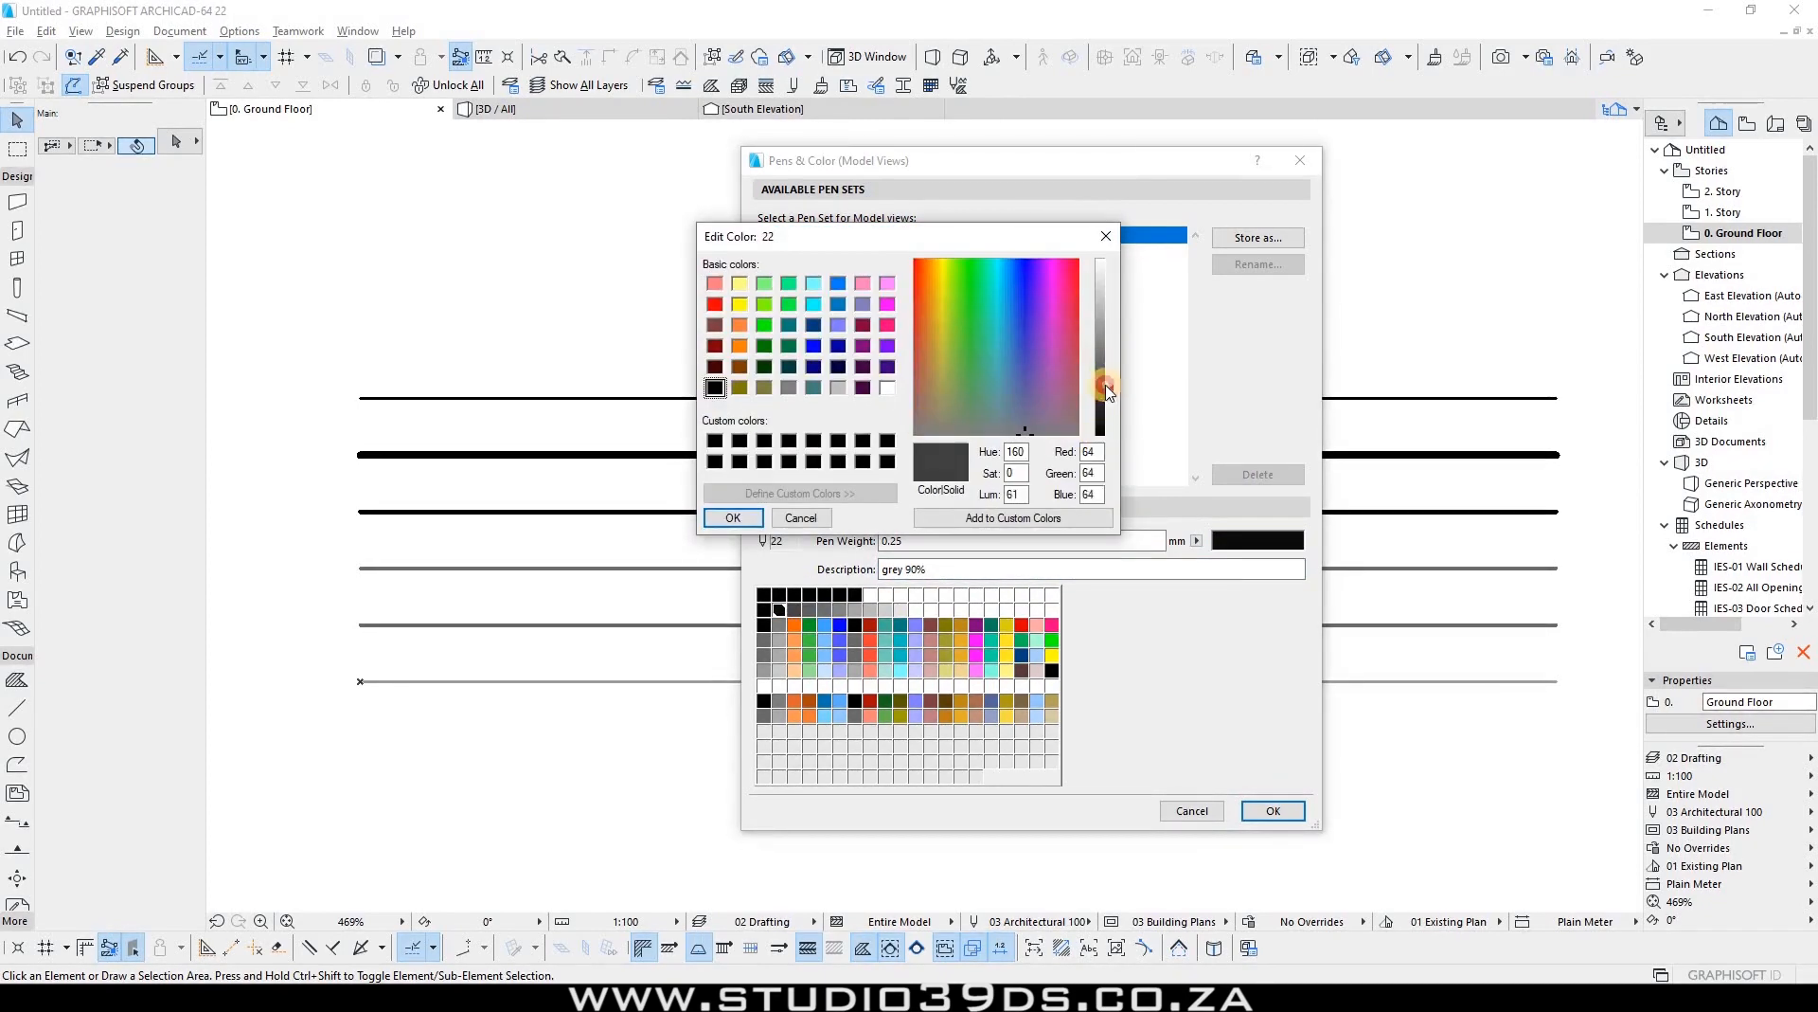
click(733, 518)
Step: Describe pen 41, the first pen of the third row, as "Colors"
click(765, 625)
drag(1032, 569, 584, 497)
text(CO)
key(BackSpace)
text(olors)
Step: Copy the "Colors" description from pen 41 to the other pens across the third row
click(764, 625)
key(ctrl+c)
click(870, 625)
key(ctrl+v)
click(840, 625)
key(ctrl+v)
click(825, 625)
click(780, 625)
key(ctrl+v)
click(916, 625)
key(ctrl+v)
click(976, 625)
key(ctrl+v)
click(1021, 625)
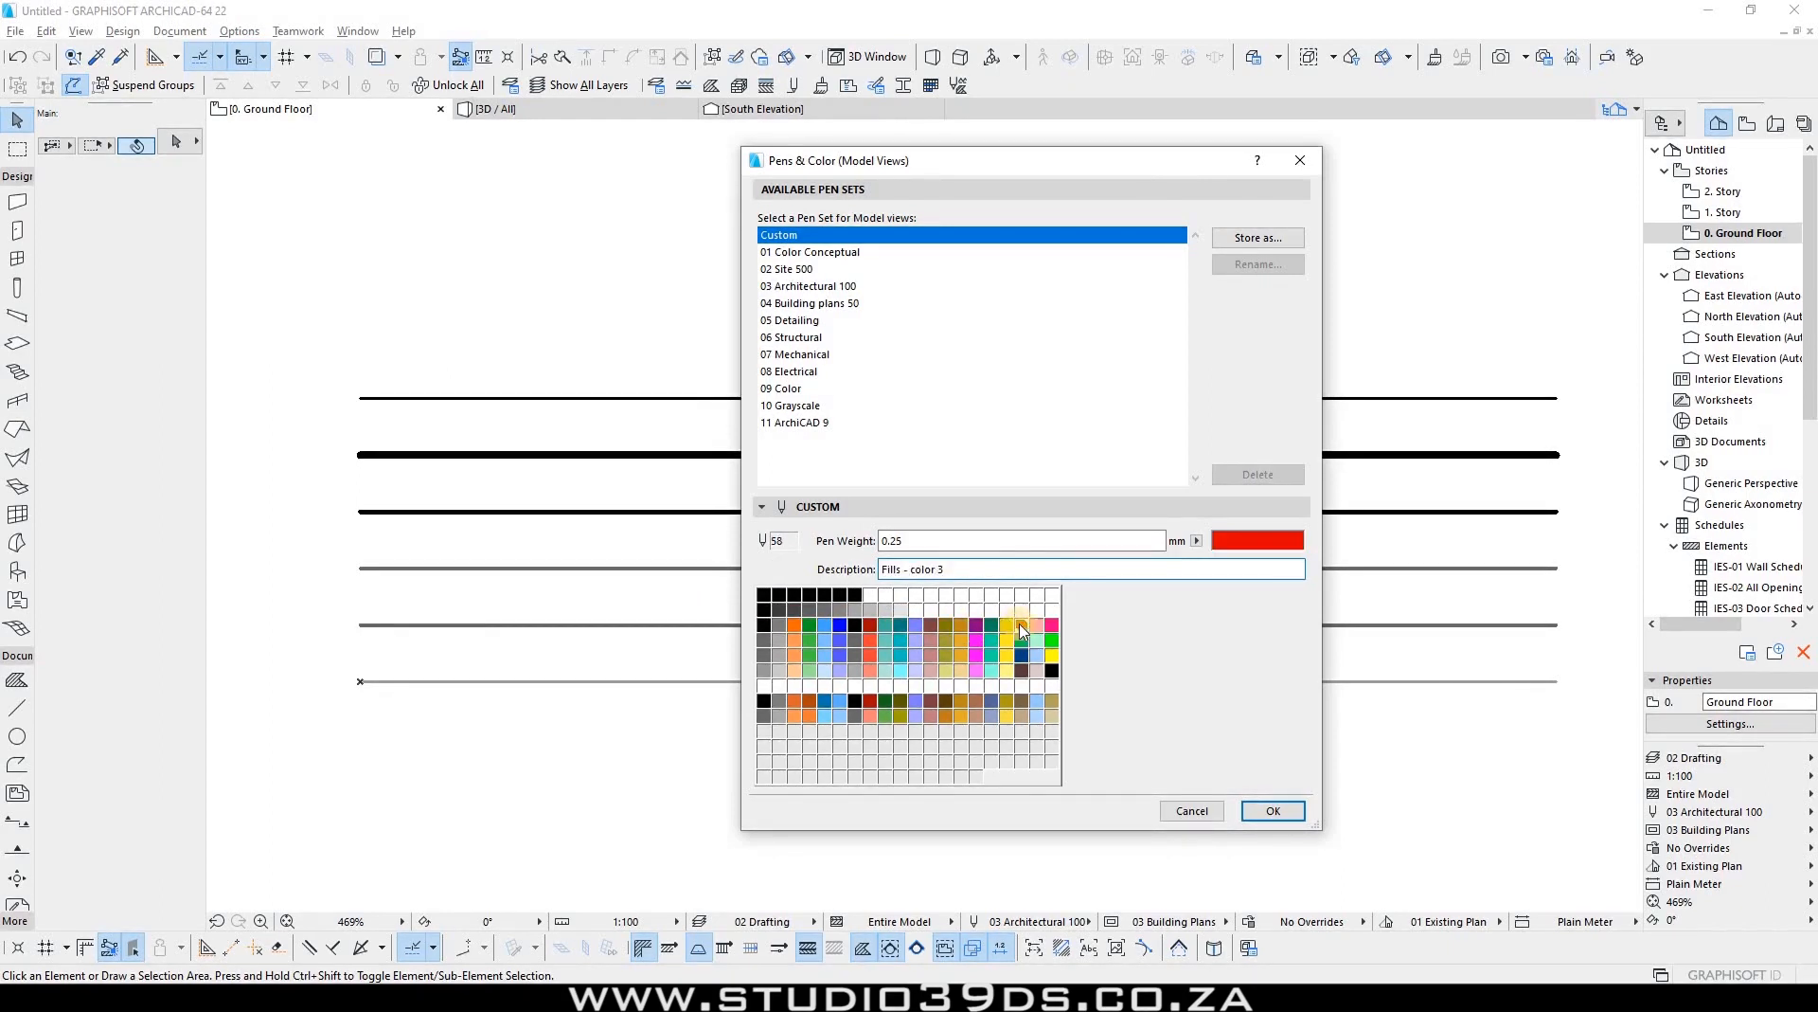
Step: Set the pen weight to 0.18 mm for the pens across the third row
click(764, 625)
drag(948, 541, 702, 496)
text(0.18)
click(780, 625)
click(794, 625)
click(914, 544)
click(840, 625)
key(ctrl+v)
click(946, 625)
click(1006, 625)
drag(914, 542, 866, 542)
Step: Recolor pens 41, 42 and 43 at the start of the third row red, orange and yellow
click(765, 625)
double_click(764, 625)
click(715, 304)
click(733, 518)
double_click(780, 625)
click(740, 344)
click(733, 518)
double_click(794, 625)
click(739, 305)
click(733, 518)
Step: Recolor pens 44, 45 and 46 light green, bright green and dark green
double_click(810, 625)
click(764, 325)
click(764, 283)
click(734, 518)
double_click(825, 625)
click(764, 325)
click(733, 518)
double_click(840, 625)
click(764, 346)
click(733, 519)
Step: Recolor pen 48 cyan and pen 49 azure blue
double_click(870, 625)
click(814, 304)
click(733, 518)
double_click(885, 625)
click(838, 283)
click(733, 518)
Step: Recolor pen 50 pure blue and pen 51 dark blue
double_click(901, 625)
double_click(916, 625)
click(801, 518)
double_click(901, 625)
click(813, 346)
click(733, 518)
double_click(915, 625)
click(838, 345)
click(734, 518)
Step: Recolor pen 53 dark violet and pen 54 magenta
double_click(931, 625)
double_click(946, 625)
click(887, 367)
click(733, 518)
double_click(962, 626)
click(887, 304)
click(733, 518)
Step: Recolor pen 55 light magenta and pen 56 a dark red made from a lightened maroon
double_click(977, 625)
click(887, 283)
click(715, 345)
drag(1110, 390, 1110, 368)
click(733, 518)
Step: Recolor pens 57 and 58 brown and pen 59 olive
double_click(1006, 625)
click(715, 325)
click(733, 518)
double_click(1021, 625)
click(715, 325)
click(739, 387)
click(733, 518)
Step: Recolor pen 60, the last pen of the third row, white
double_click(1052, 625)
click(764, 387)
click(813, 388)
click(887, 388)
click(733, 518)
Step: Replace the descriptions of the pens across the fourth row with "none"
click(765, 640)
click(809, 641)
click(946, 640)
click(992, 640)
click(1053, 641)
drag(1013, 569, 505, 503)
click(1035, 641)
click(992, 640)
drag(1028, 569, 902, 559)
click(946, 640)
click(856, 641)
drag(1049, 569, 634, 552)
click(794, 640)
text(none)
click(840, 641)
drag(1008, 570, 528, 508)
click(885, 640)
text(none)
click(931, 641)
click(992, 640)
drag(1010, 569, 797, 528)
Step: Set the pen weight to 0.10 mm for the pens across the fourth row
click(855, 640)
text(0.10)
click(901, 641)
click(947, 640)
drag(924, 539, 706, 515)
text(0.10)
Step: Set the pen weight to 0.20 mm for the pens across the fifth row, working back from its end
click(1050, 655)
drag(916, 539, 757, 528)
click(962, 655)
drag(921, 539, 715, 540)
click(931, 656)
click(901, 655)
click(868, 657)
Step: Set the pen weight to 0.20 mm for the pens across the sixth row
click(765, 670)
text(0.20)
click(810, 670)
text(0.20)
click(855, 670)
click(885, 670)
click(977, 670)
drag(920, 540, 672, 512)
click(1022, 670)
click(1037, 670)
click(1052, 670)
drag(921, 540, 717, 536)
text(0.20)
Step: Replace the descriptions of the pens across the sixth row, working back from its end, and at the start of the fifth row with "none"
click(1037, 671)
drag(1022, 571, 815, 568)
text(none)
click(991, 671)
click(946, 670)
click(901, 671)
click(1016, 573)
click(871, 671)
mouse_move(1017, 571)
mouse_down()
mouse_move(726, 512)
mouse_move(676, 522)
mouse_up()
click(825, 670)
text(Annotation - Thin)
click(763, 655)
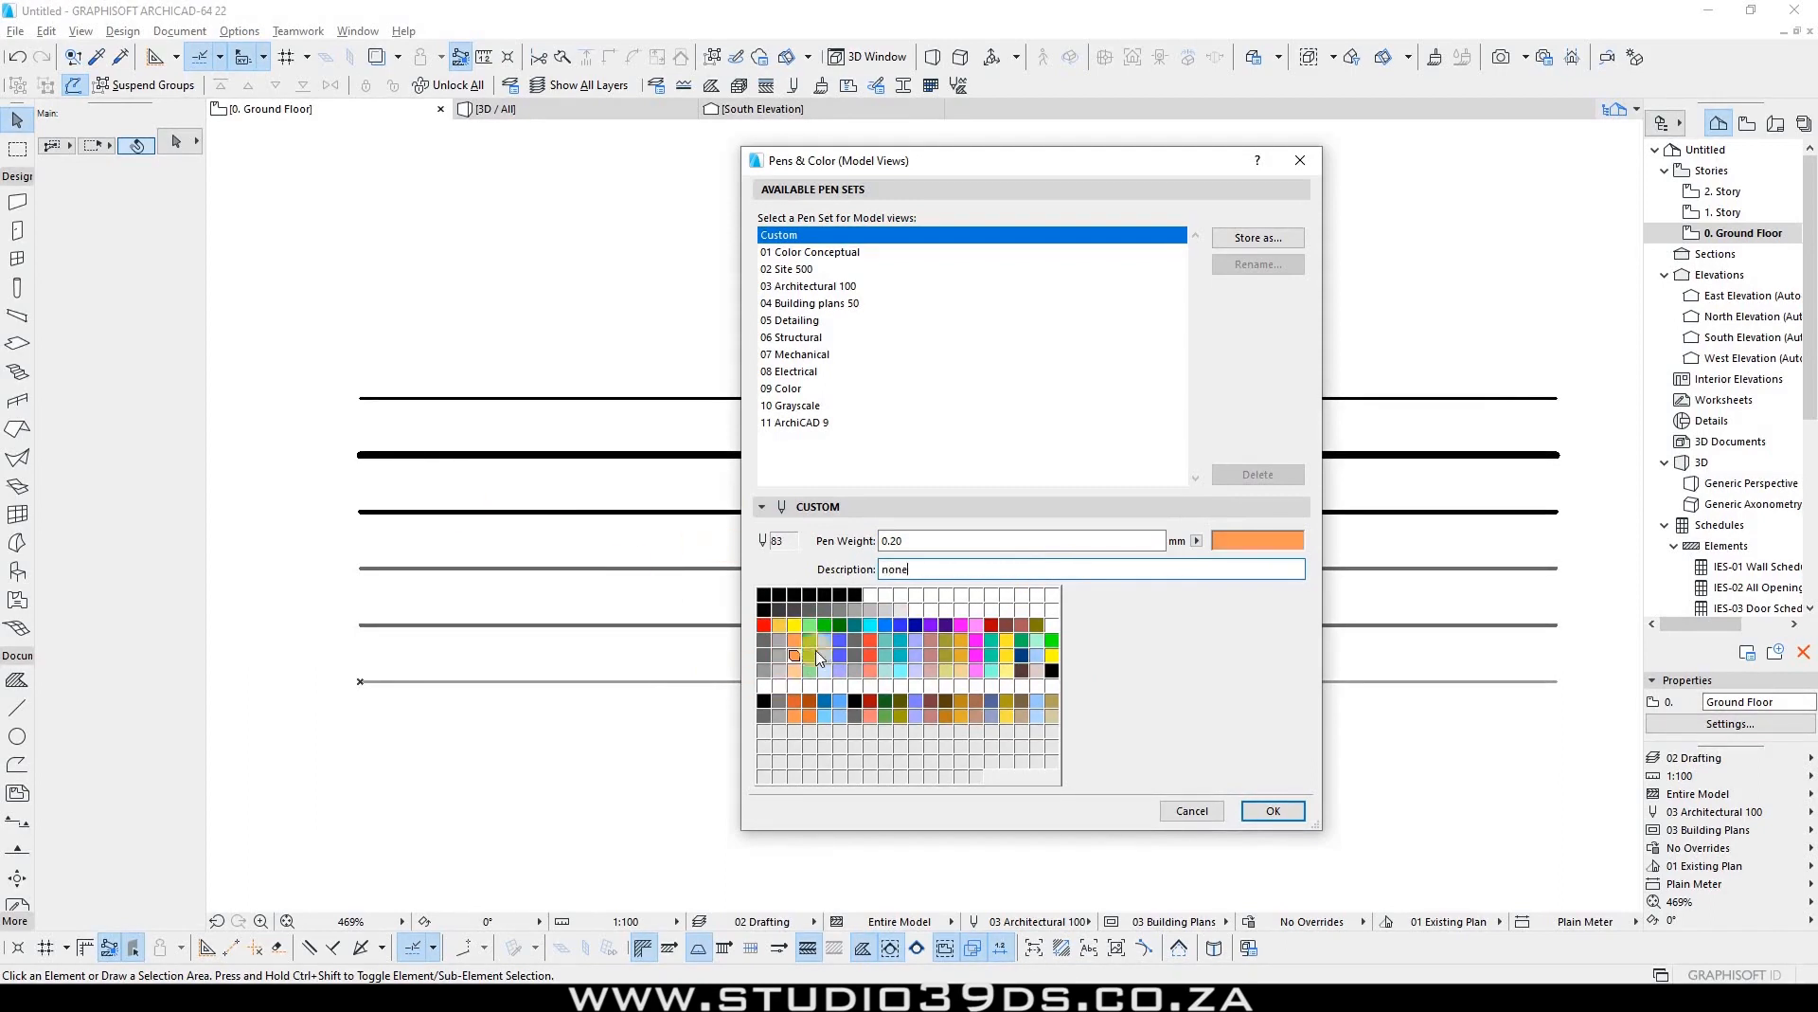
Step: Replace the descriptions of the remaining pens across the fifth row with "none"
click(870, 656)
click(916, 656)
click(946, 656)
click(992, 656)
click(1022, 655)
Step: Change the color of the pens across the sixth row to white, working back from its end
double_click(1053, 671)
click(886, 386)
click(749, 513)
double_click(1037, 671)
click(756, 515)
double_click(992, 671)
double_click(961, 670)
double_click(946, 671)
click(887, 387)
click(734, 518)
double_click(916, 671)
click(887, 387)
click(733, 518)
double_click(840, 674)
click(888, 388)
click(733, 518)
double_click(810, 671)
double_click(764, 670)
click(887, 387)
click(733, 519)
Step: Color the fifth row's third pen magenta, its fourth pen green and its fifth pen yellow
double_click(764, 655)
double_click(795, 656)
click(886, 305)
click(734, 518)
double_click(810, 656)
click(764, 325)
click(733, 518)
double_click(825, 655)
click(739, 305)
click(733, 518)
Step: Change the color of the unused pens through the end of the fifth row to white
click(888, 388)
click(733, 518)
double_click(886, 656)
click(888, 387)
click(733, 518)
double_click(901, 655)
click(887, 388)
click(733, 518)
click(733, 518)
double_click(1022, 655)
click(887, 388)
click(733, 518)
double_click(1037, 655)
click(887, 387)
click(733, 518)
double_click(1053, 655)
click(733, 518)
Step: Change the color of the pens in the second half of the fourth row to white
double_click(931, 641)
click(887, 387)
click(733, 518)
double_click(961, 640)
click(887, 387)
click(734, 518)
double_click(977, 641)
click(887, 388)
click(733, 518)
drag(1006, 640, 1052, 640)
Step: Change the color of all pens in the eighth and ninth rows to white
drag(764, 701, 1052, 716)
click(1257, 540)
click(888, 388)
click(734, 518)
Step: Describe the fifth row's first pen as "brick walls", its second as "water" and its fourth as "concrete"
click(764, 656)
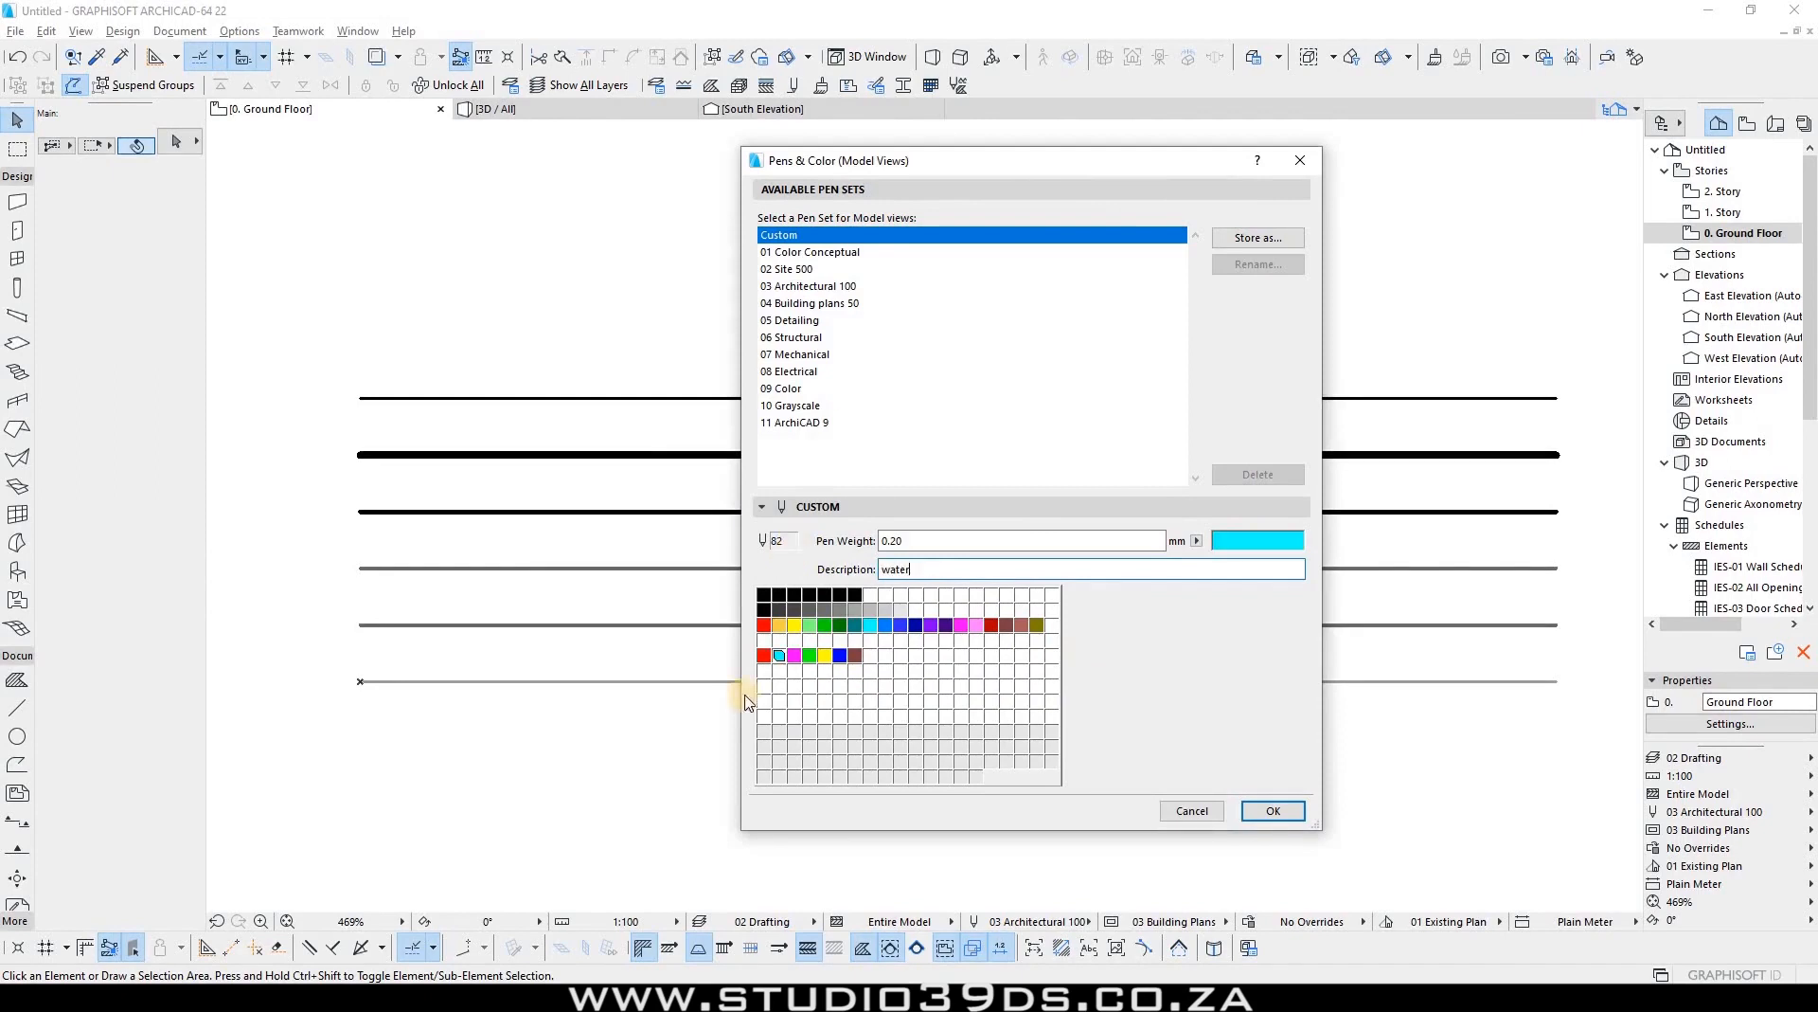
click(855, 656)
click(810, 655)
text(concrete)
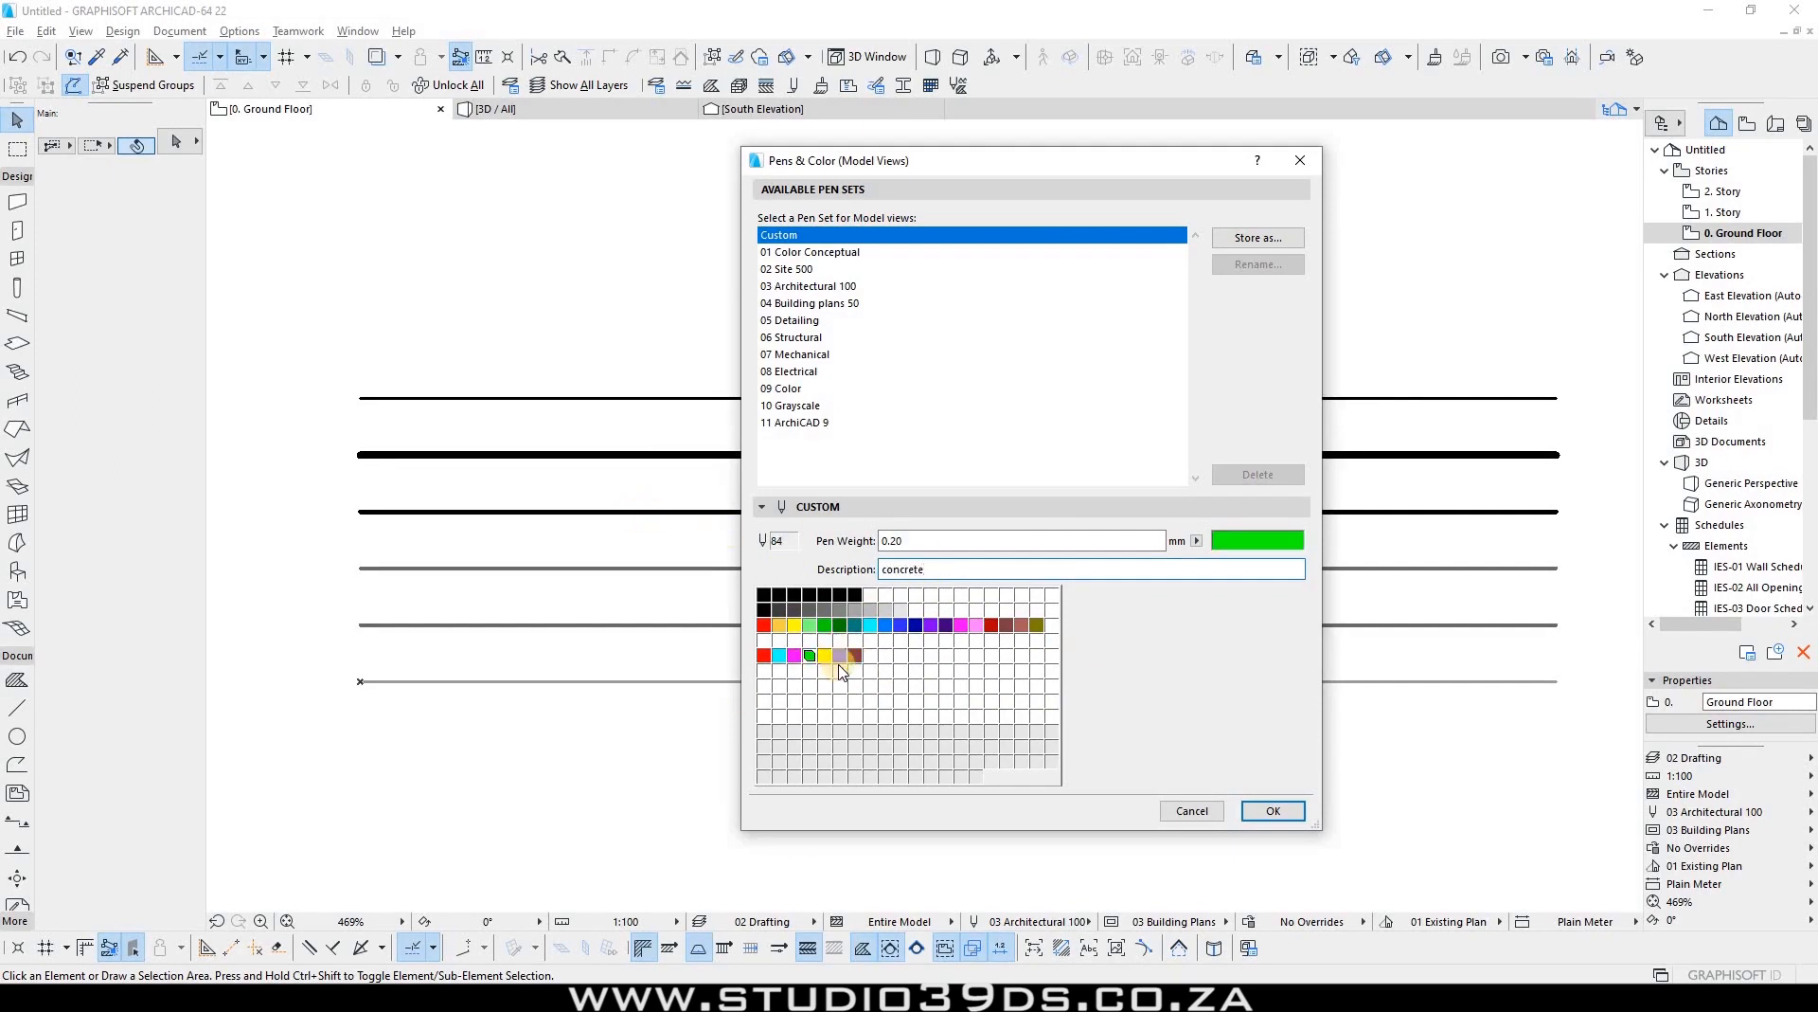
Step: Recolor the concrete pen dark green, and make the fifth row's eighth pen lime green with the description "waste"
double_click(870, 656)
click(770, 288)
click(733, 518)
double_click(810, 655)
click(733, 518)
double_click(871, 655)
click(770, 309)
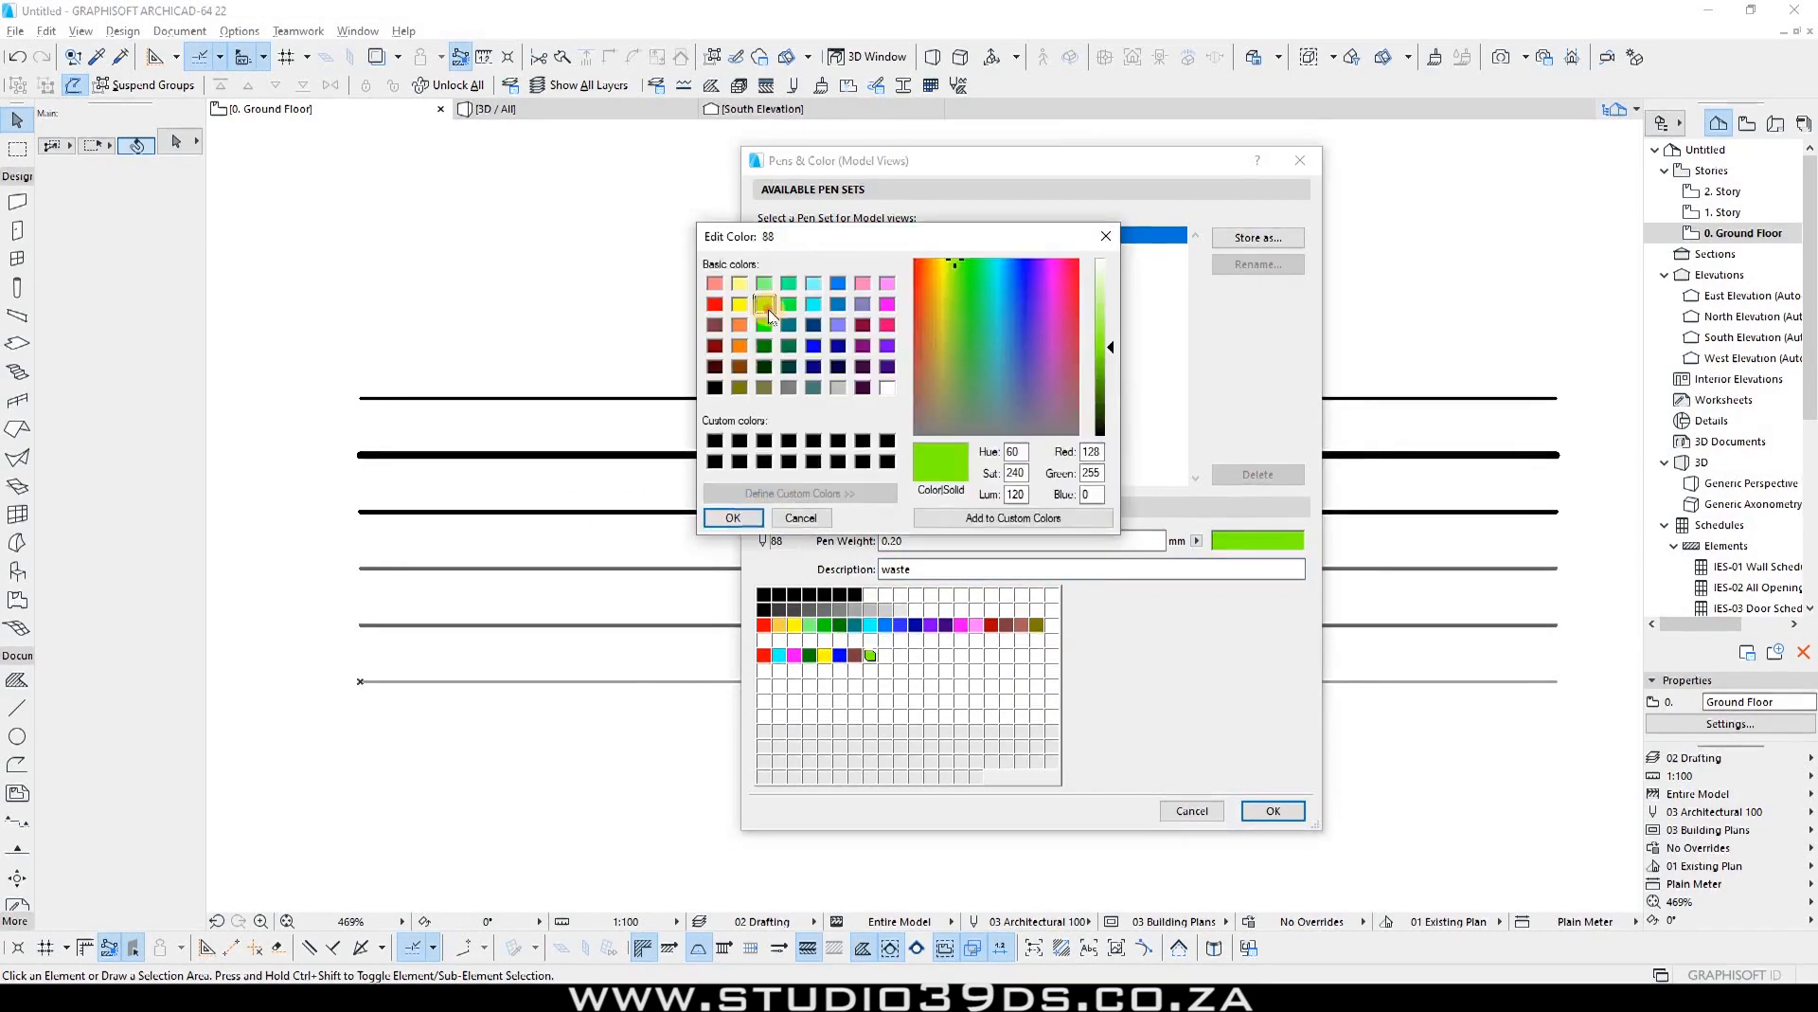
click(733, 518)
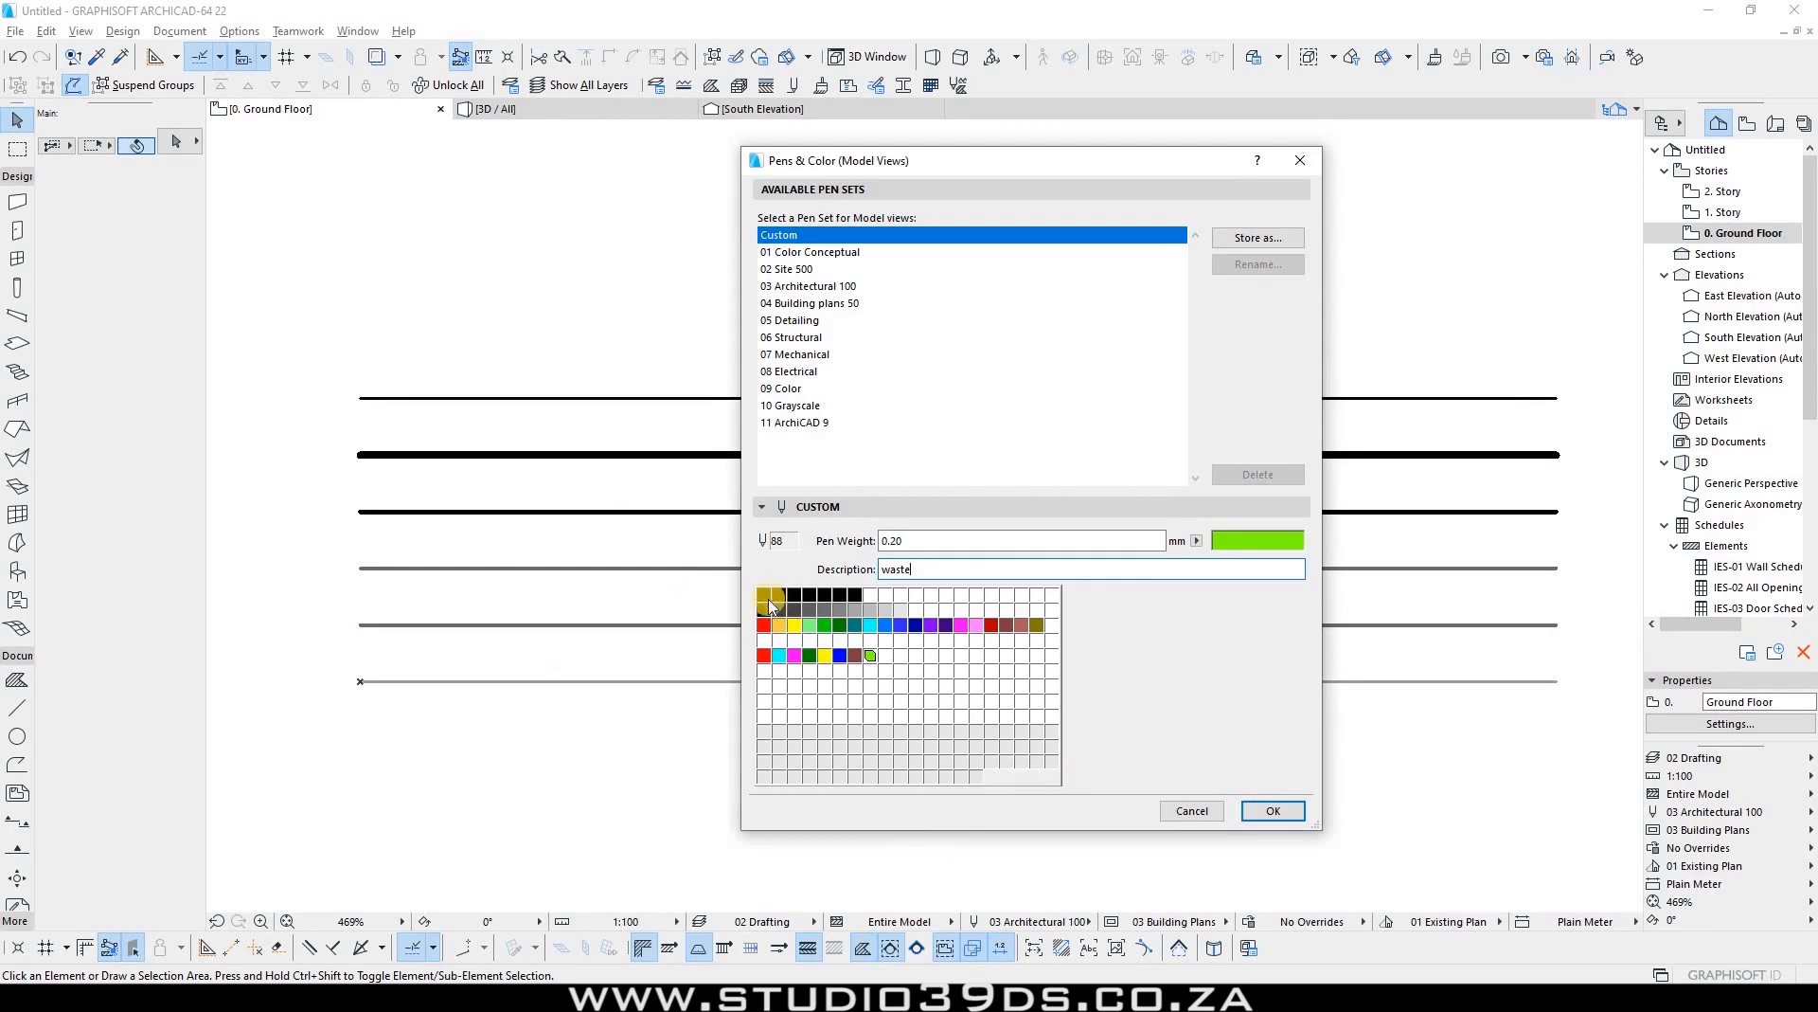
Step: Shorten the description of the red first pen in the fifth row to "brick wall"
click(855, 594)
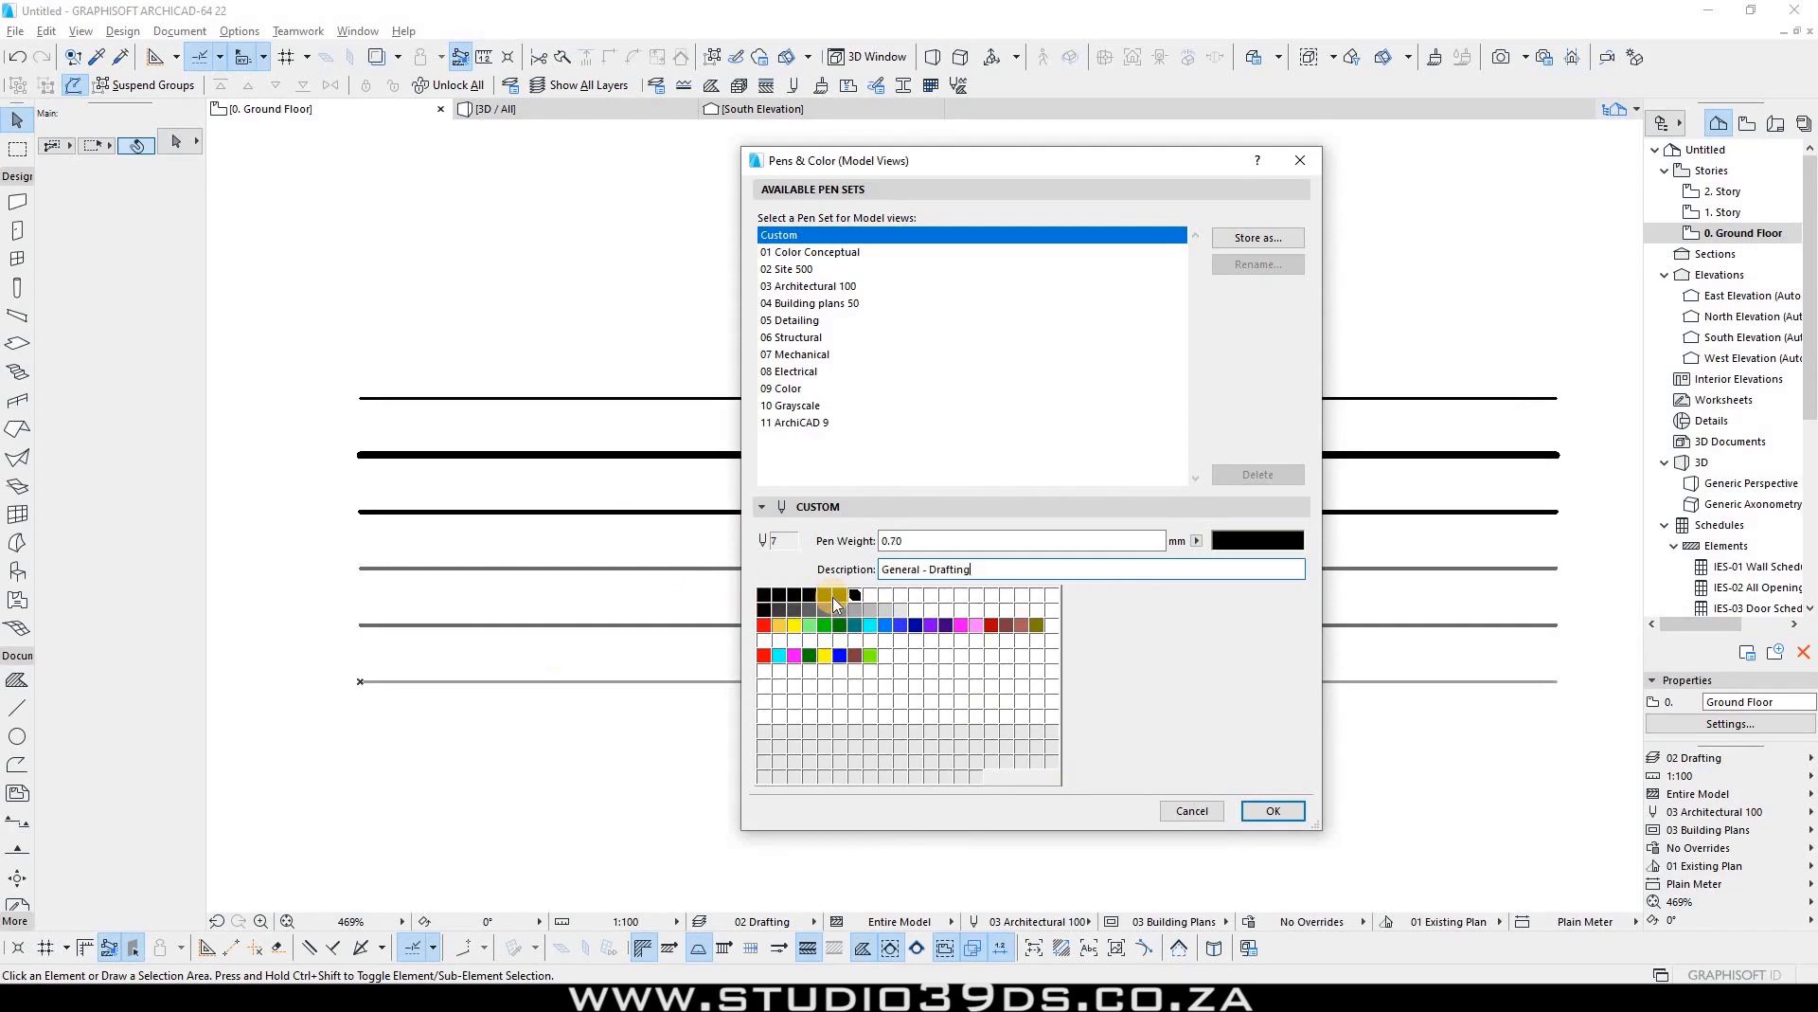
click(764, 611)
click(767, 656)
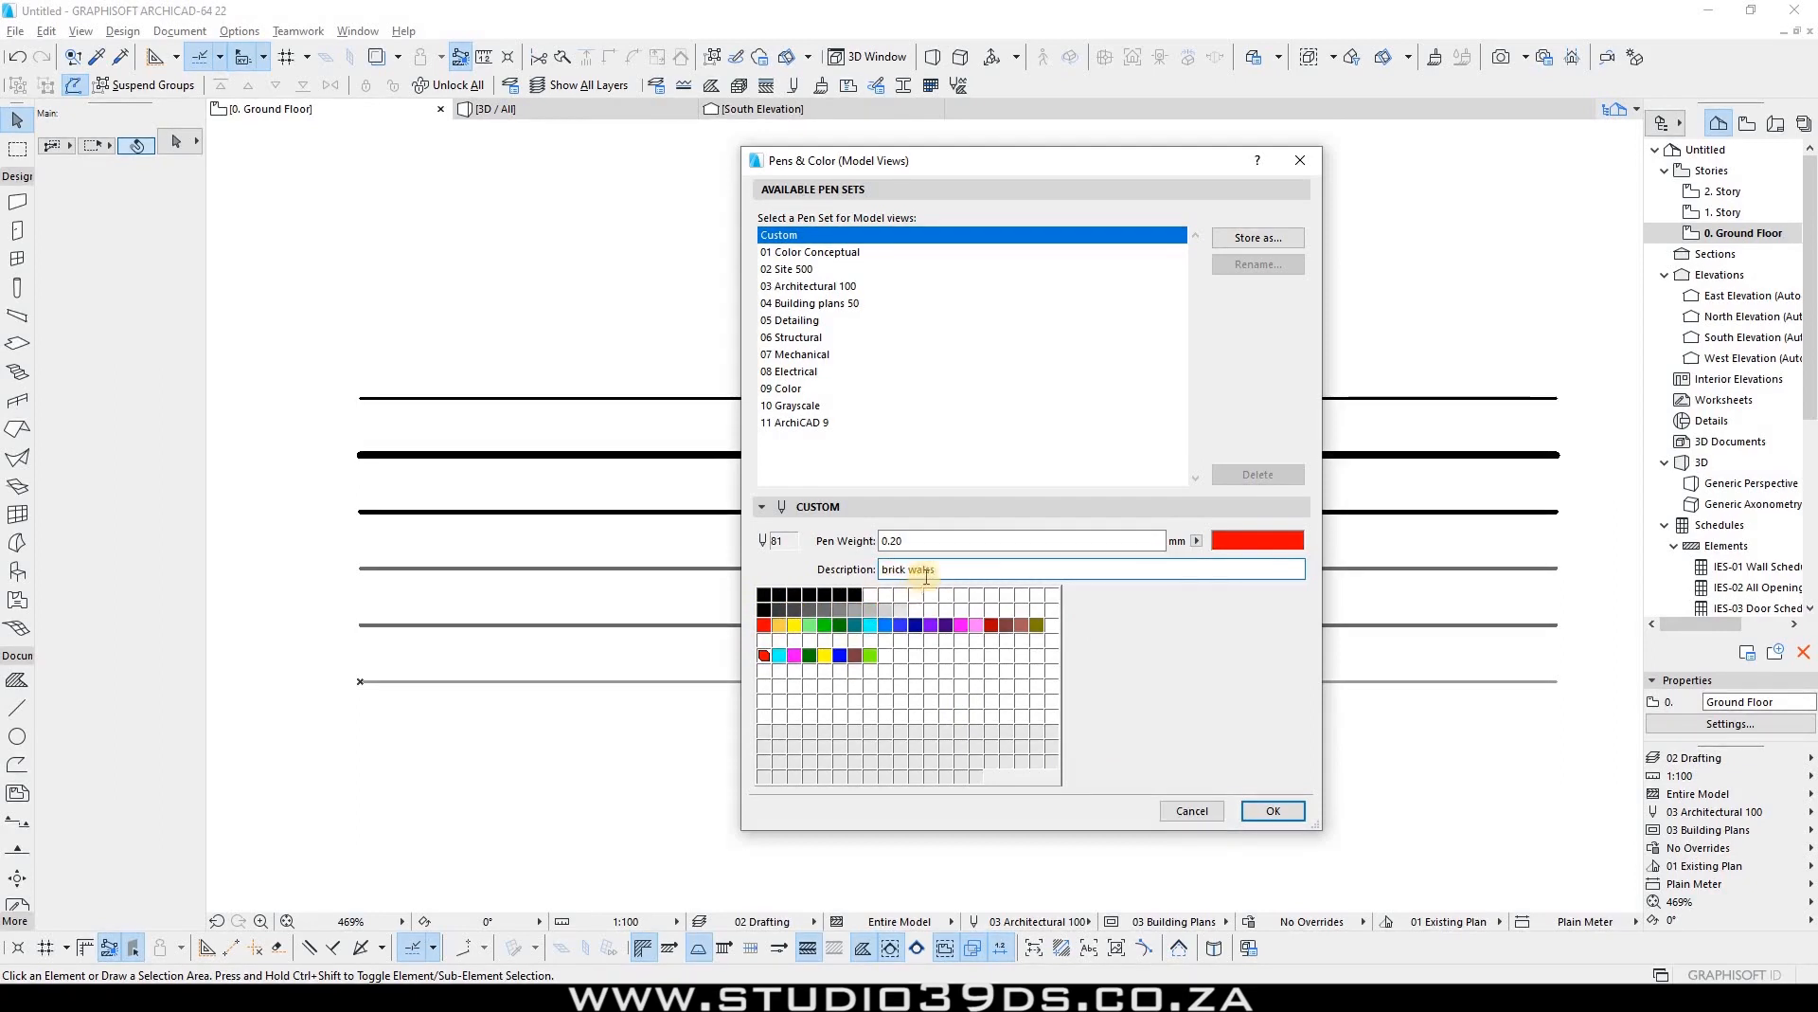
key(BackSpace)
key(BackSpace)
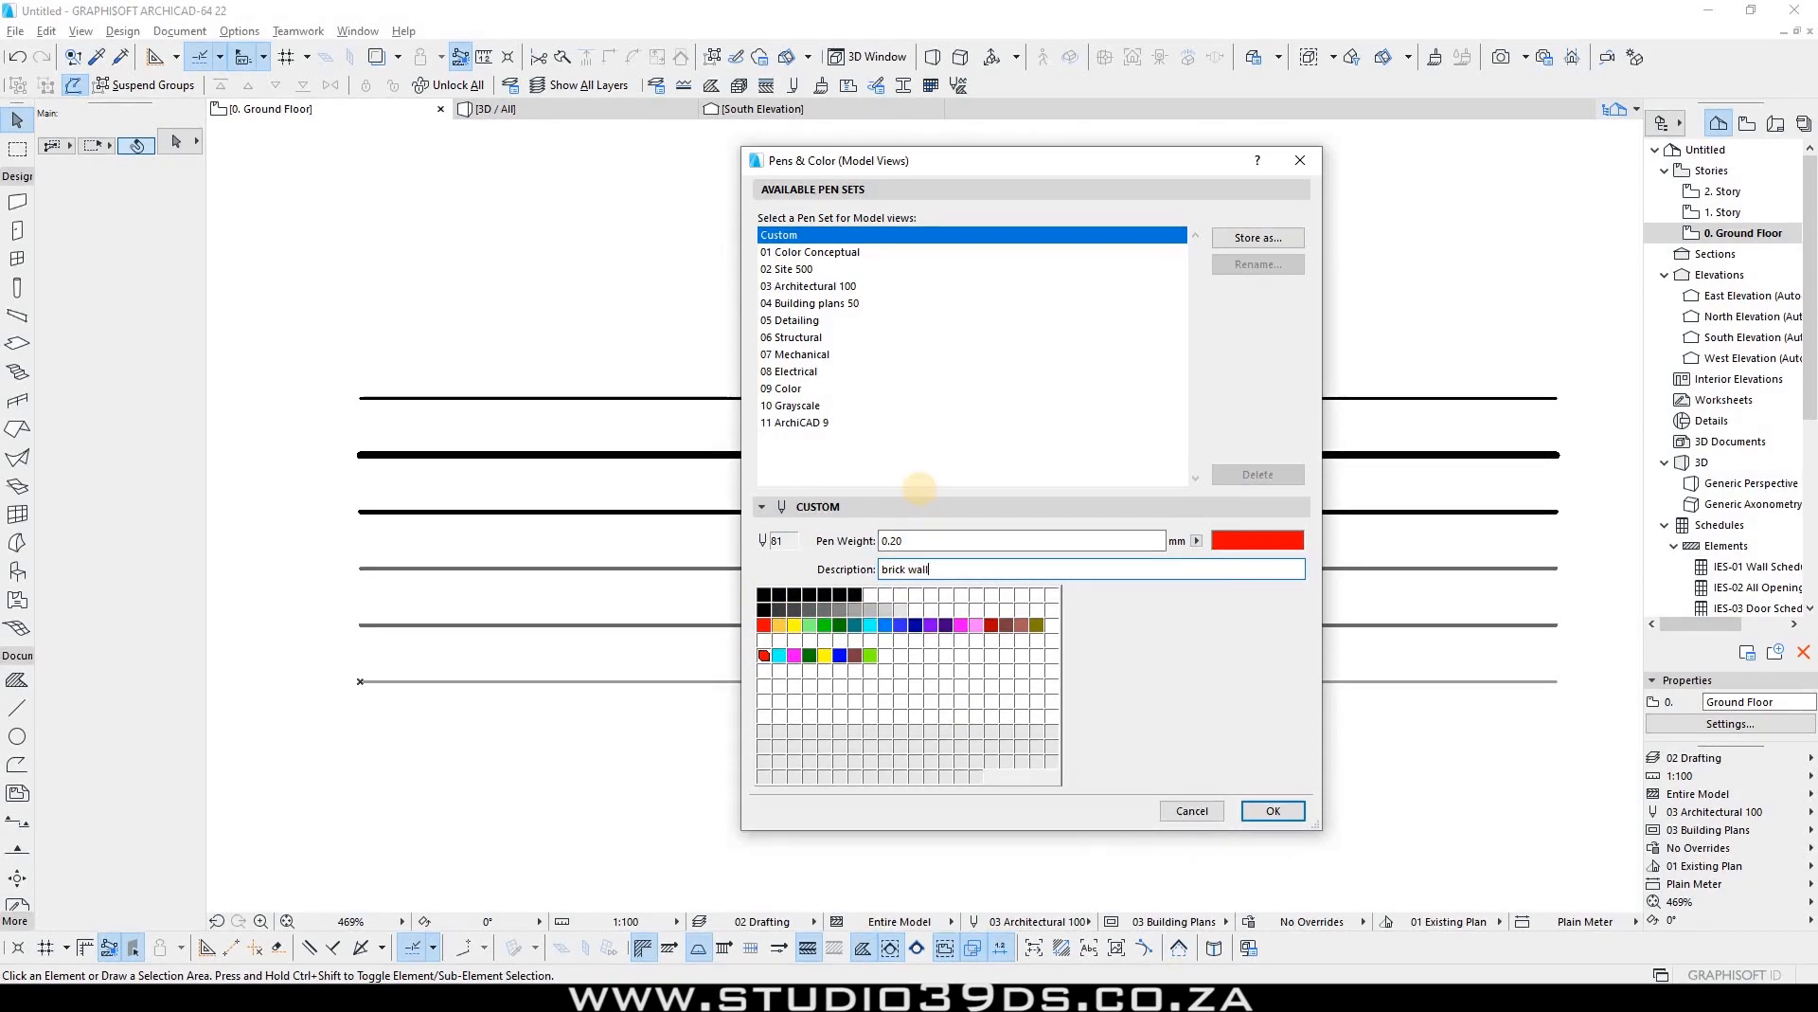
Step: Review the descriptions of the remaining colored material and services pens in the fifth row
click(785, 655)
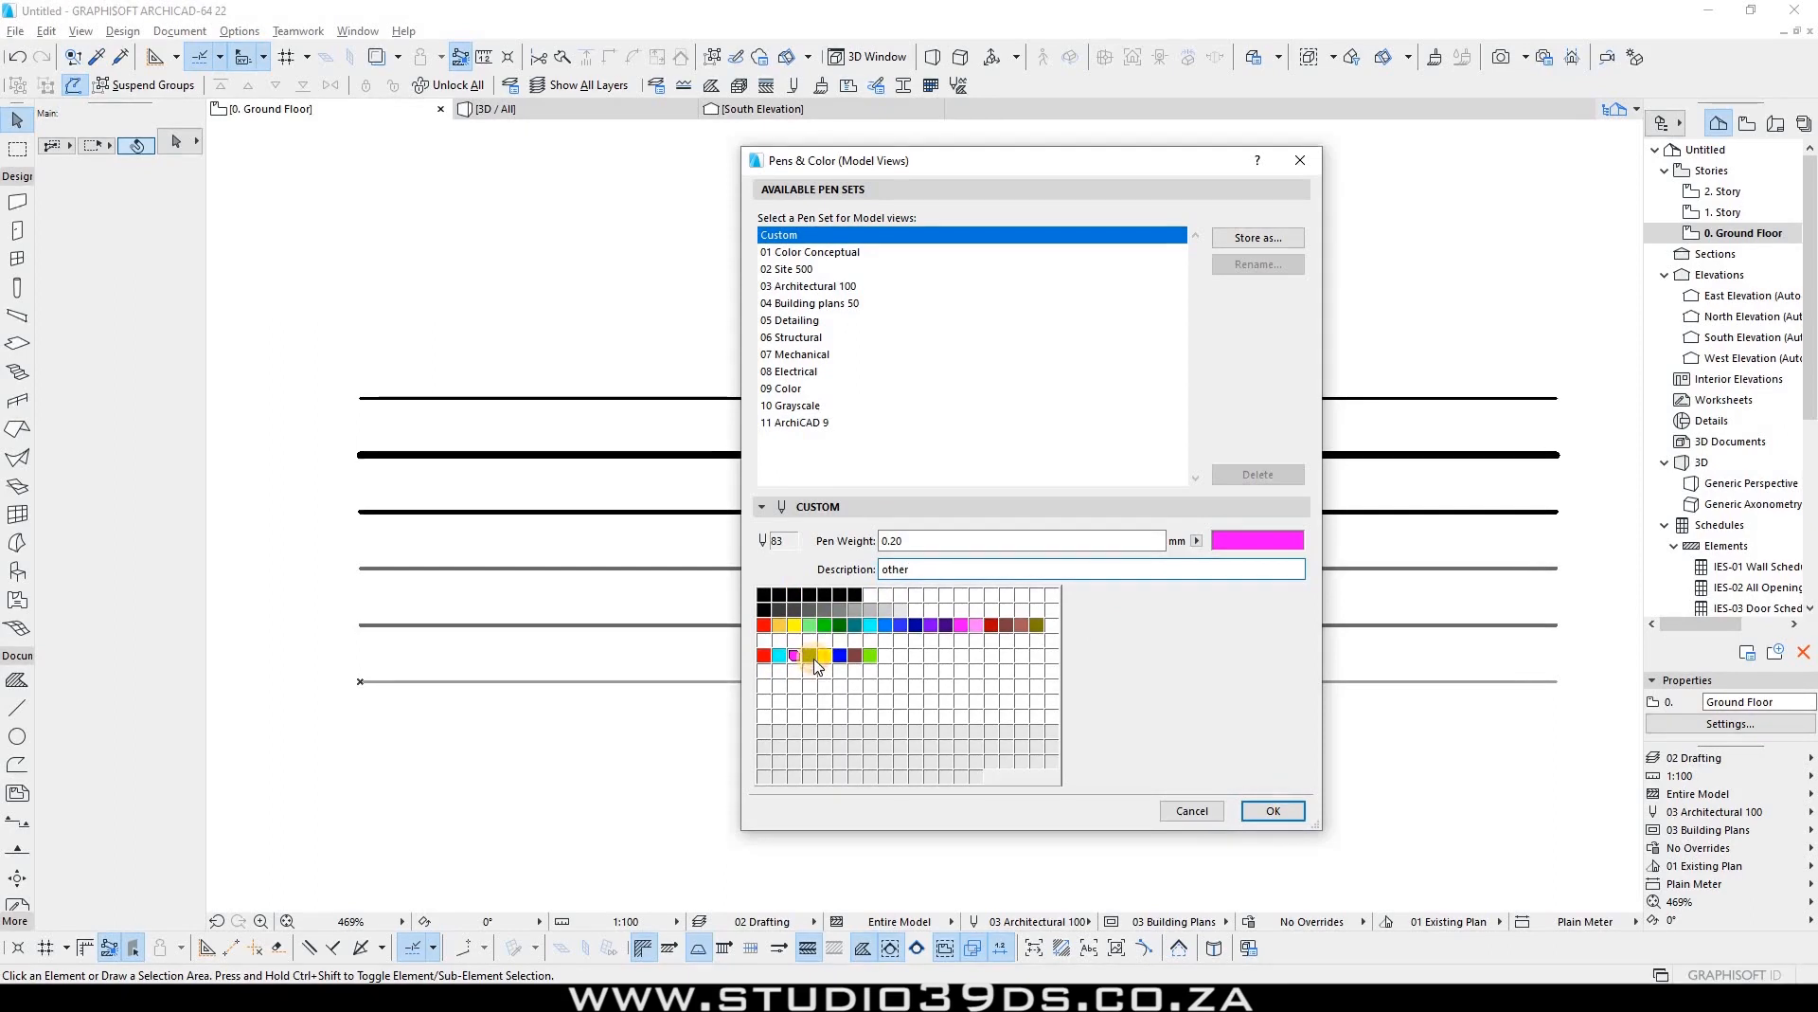
click(813, 657)
click(826, 658)
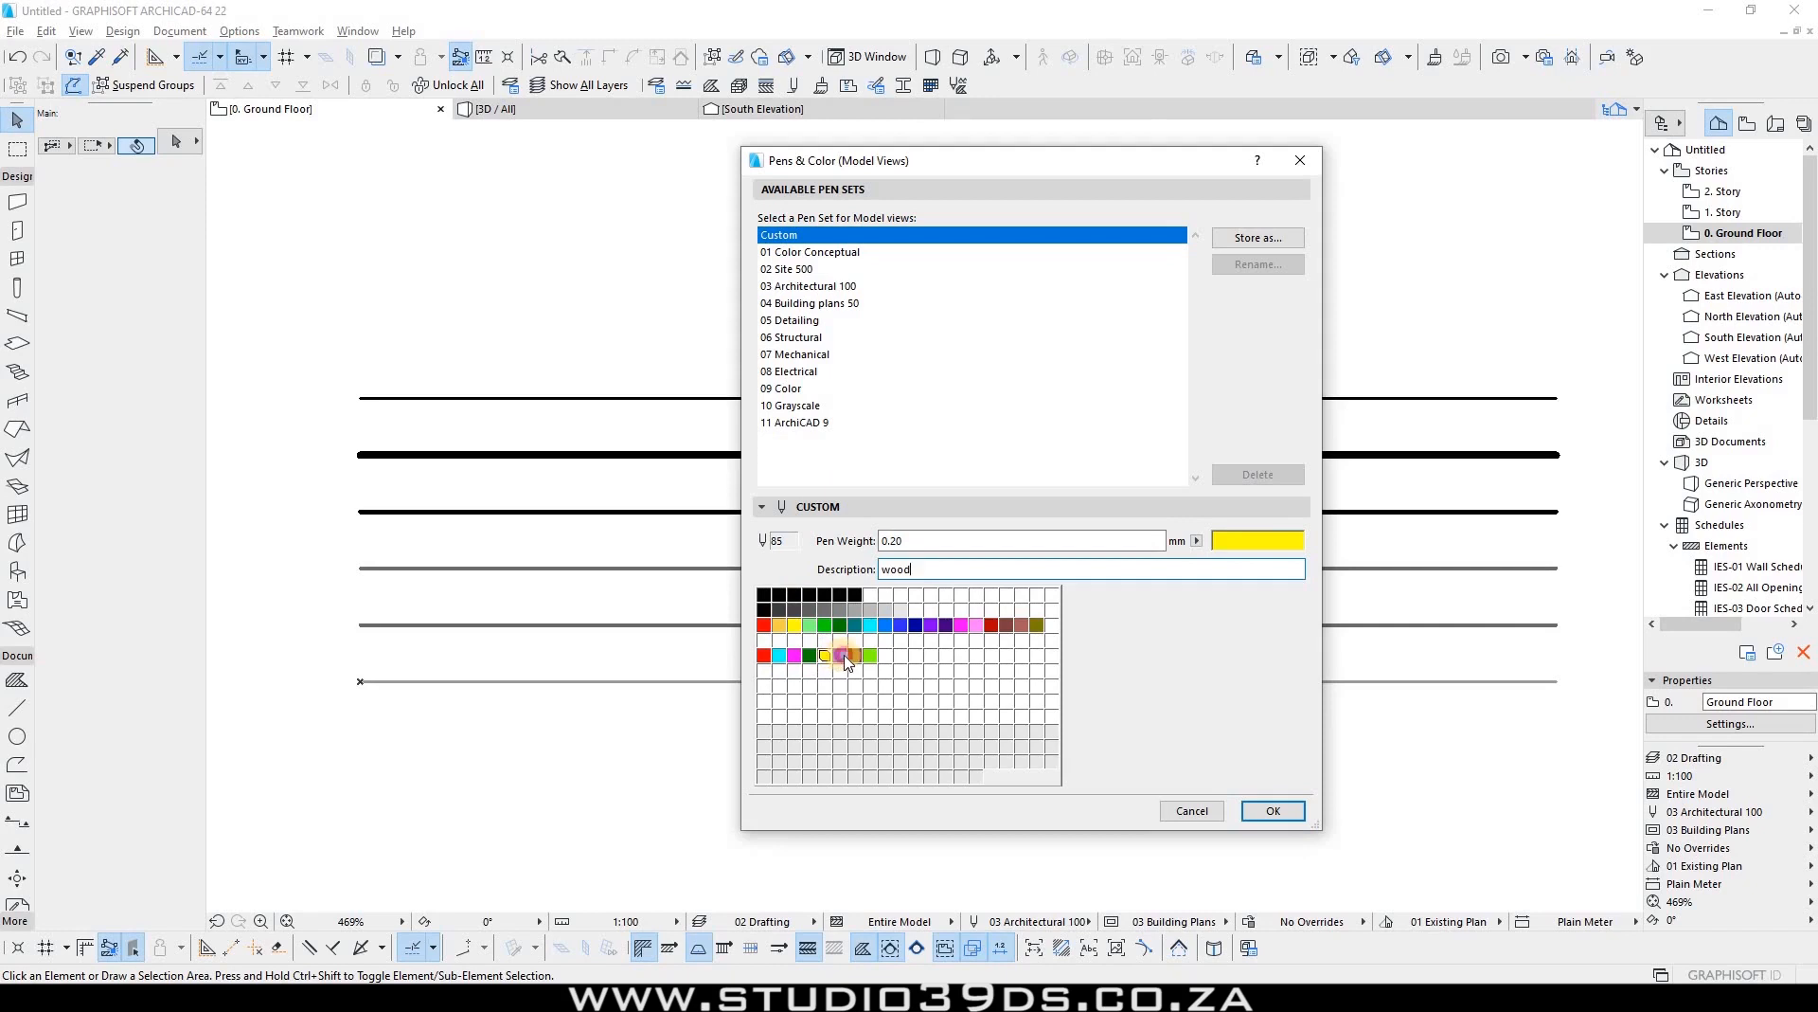
click(842, 655)
click(856, 656)
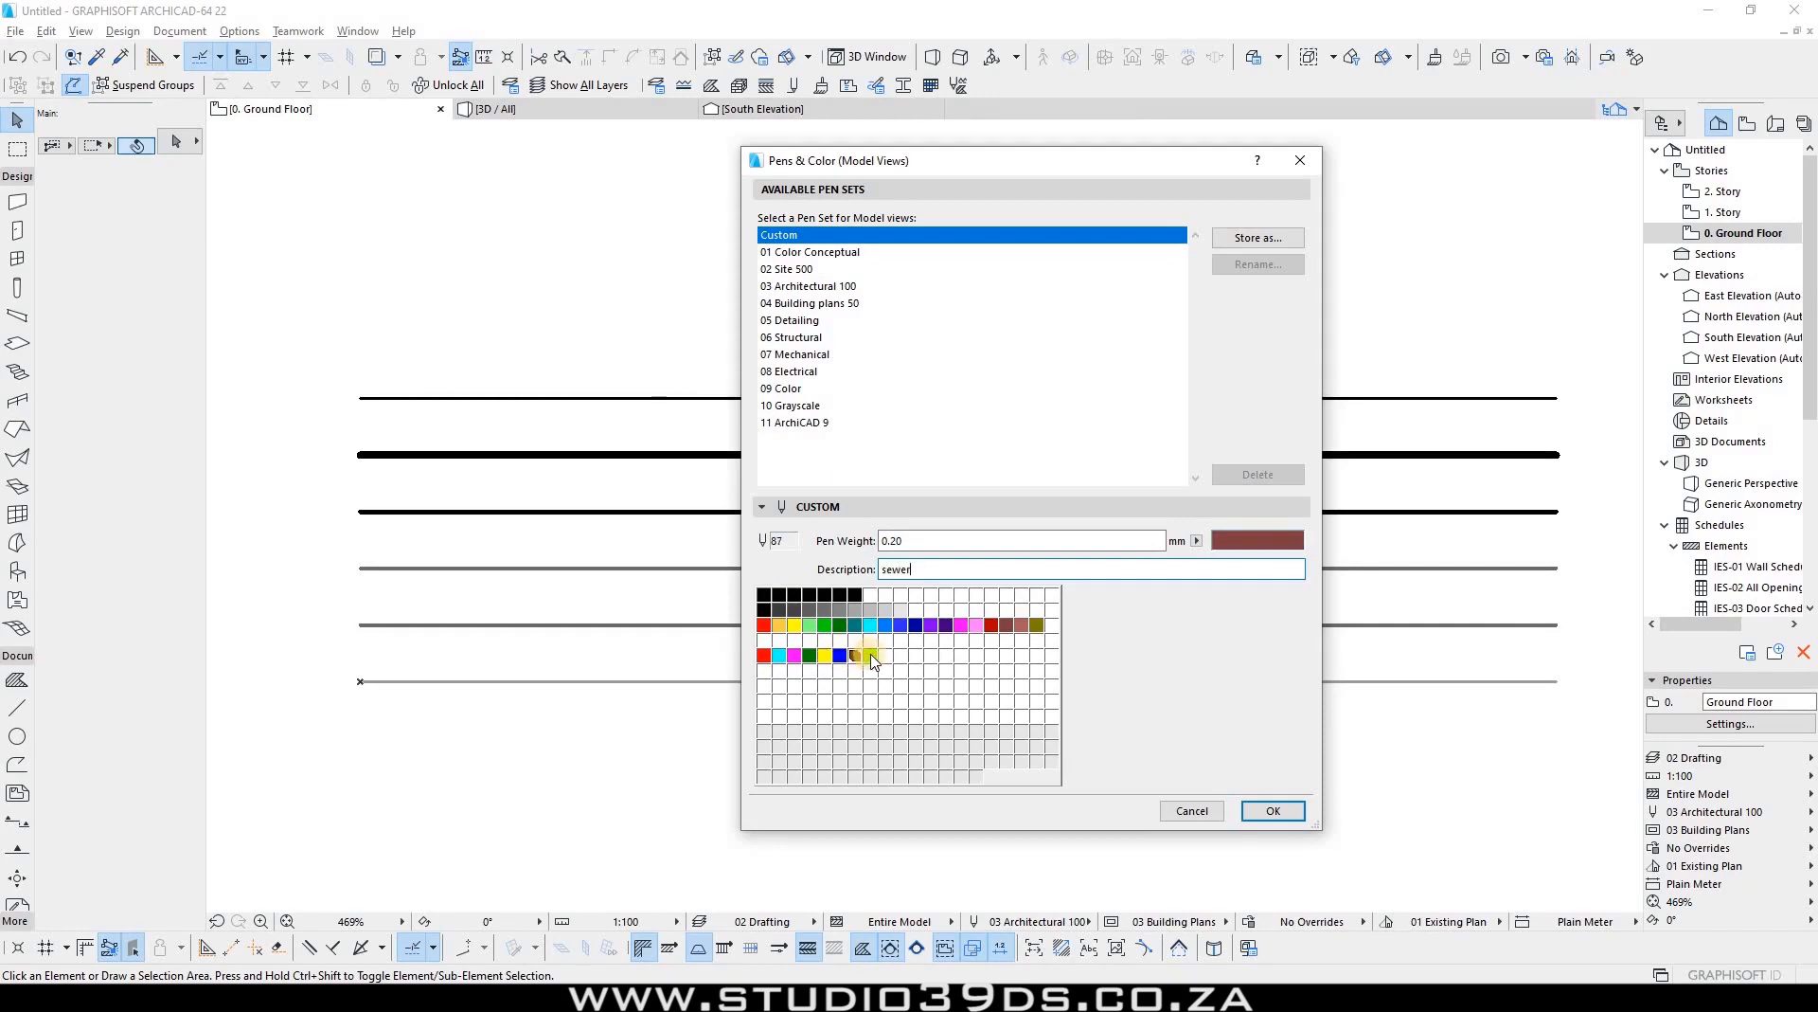
click(872, 655)
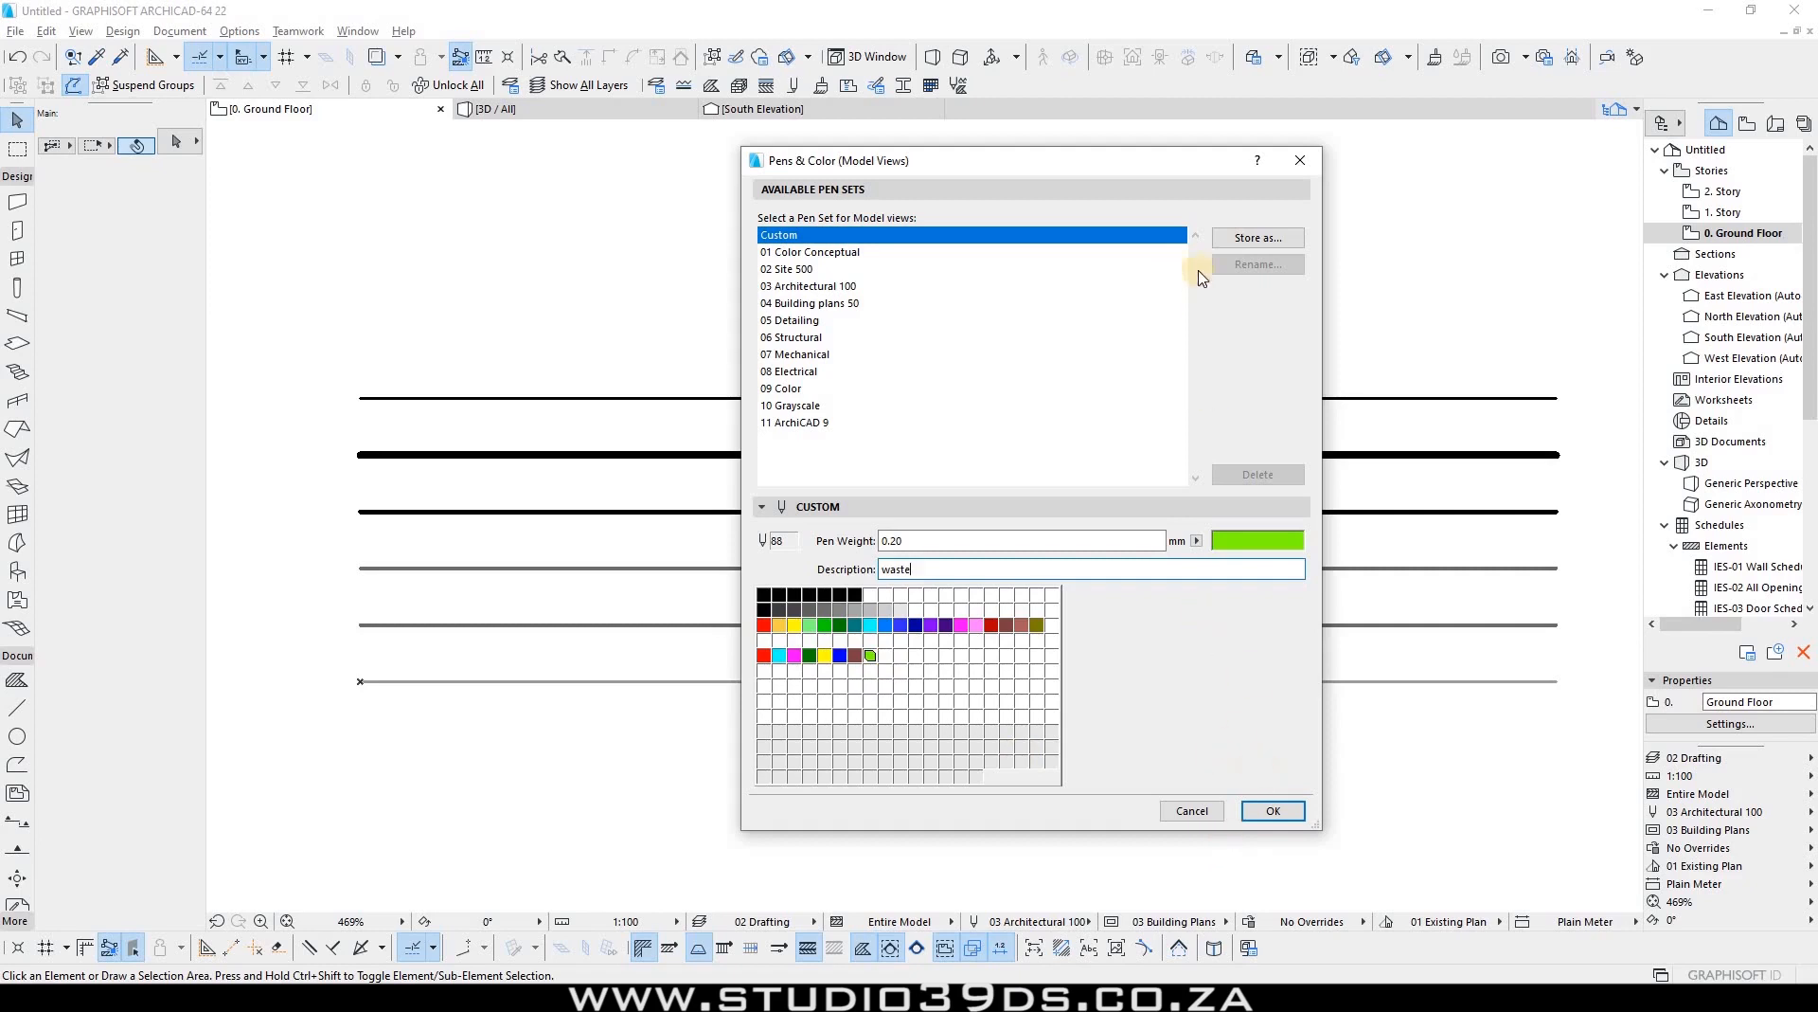
Step: Store the custom pens as a new pen set named "001 Studio 39 DS Pen Set" and apply it to the model views
click(1221, 242)
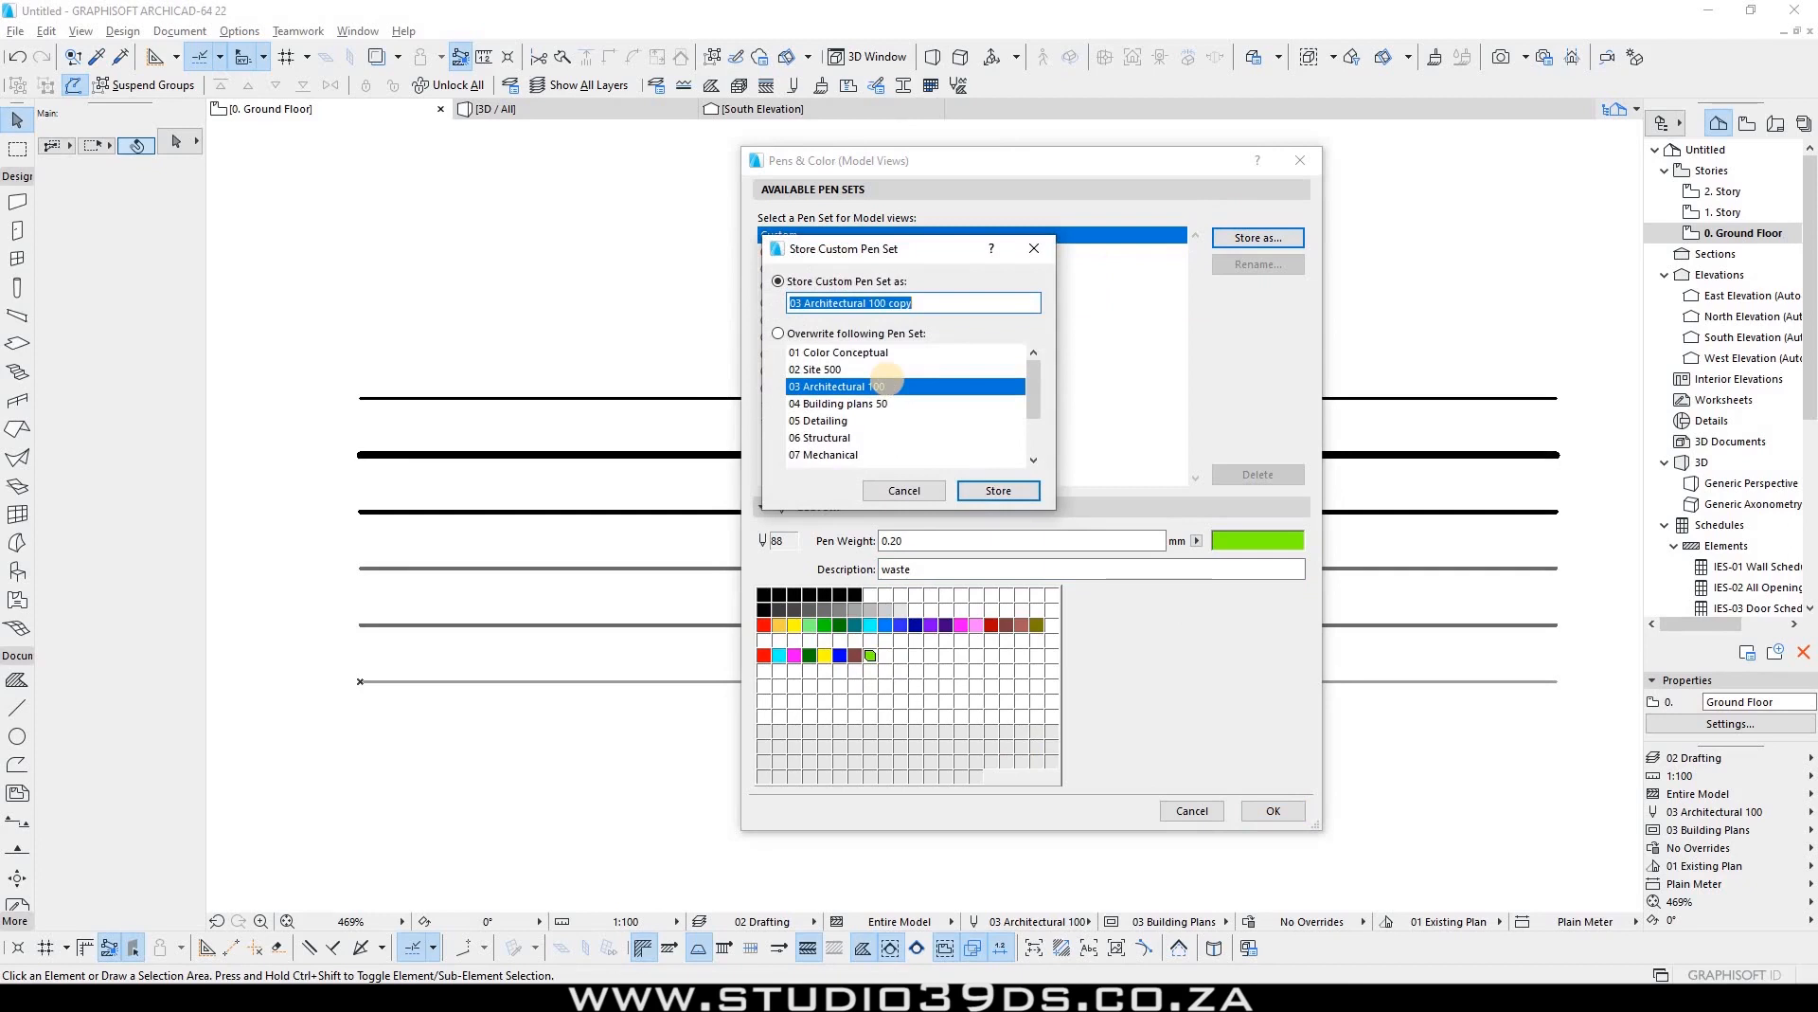
text(001 Studio 39 DS Pen Set)
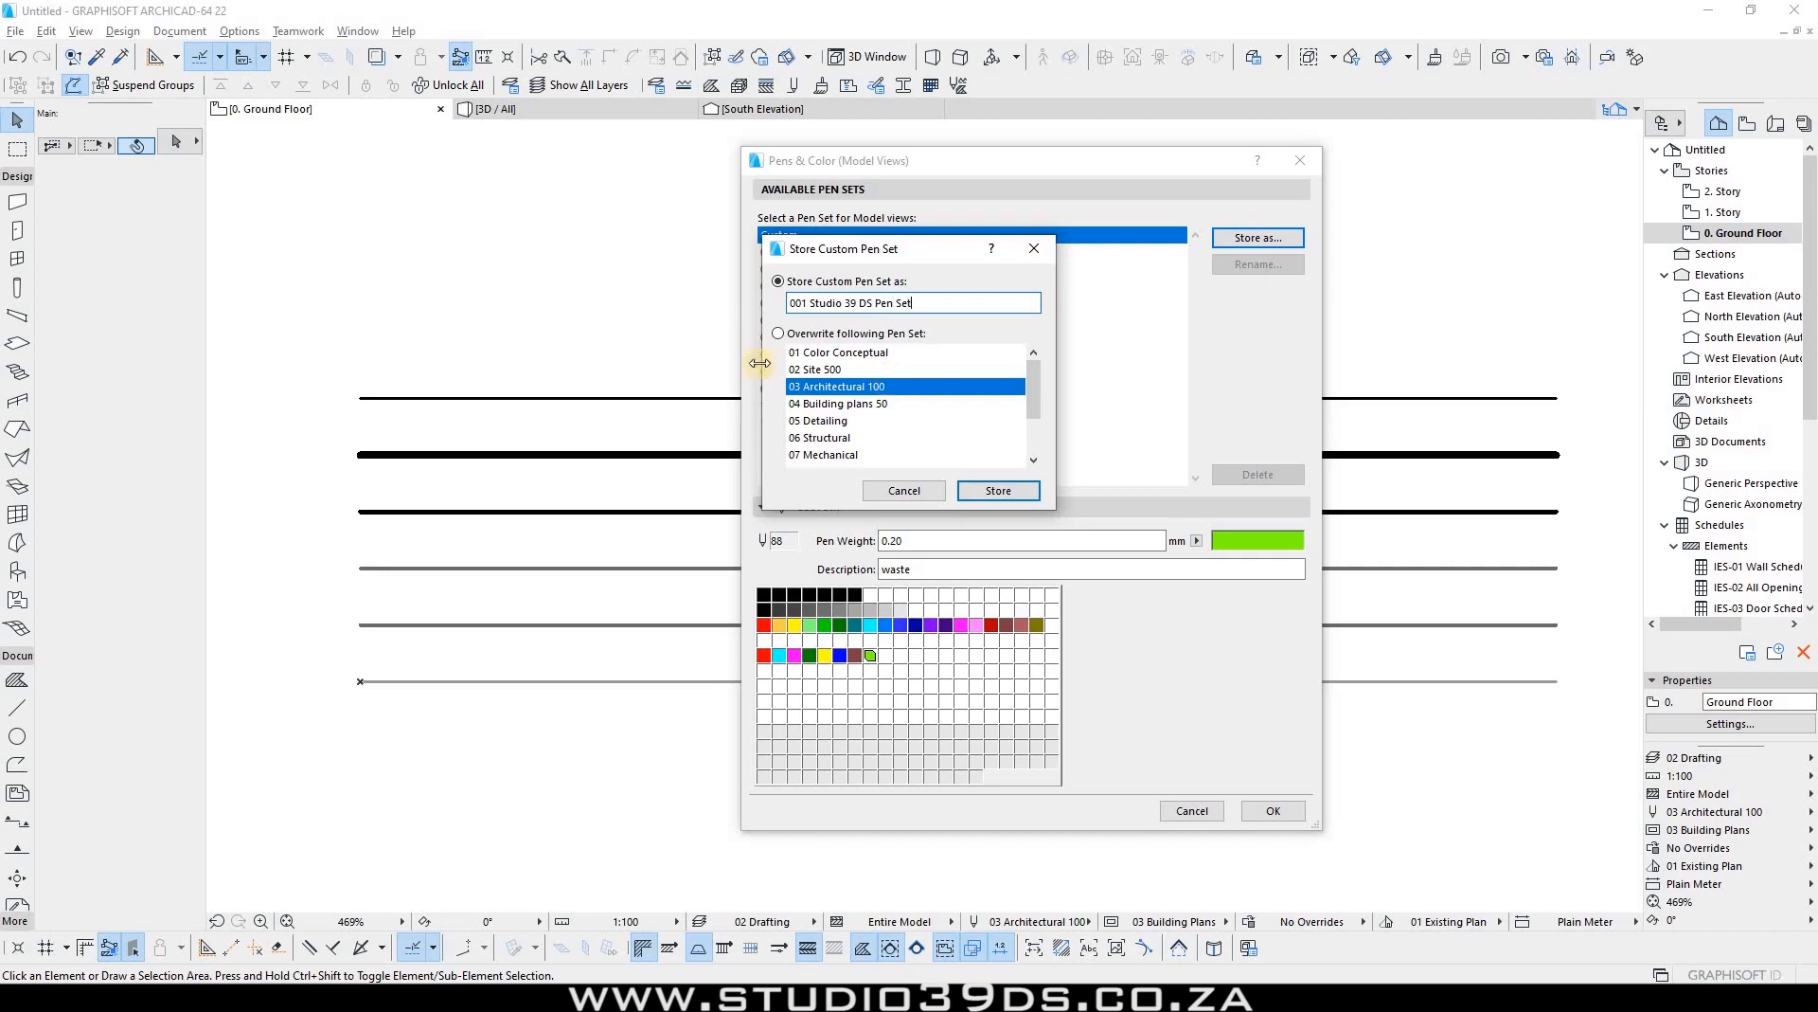
click(997, 488)
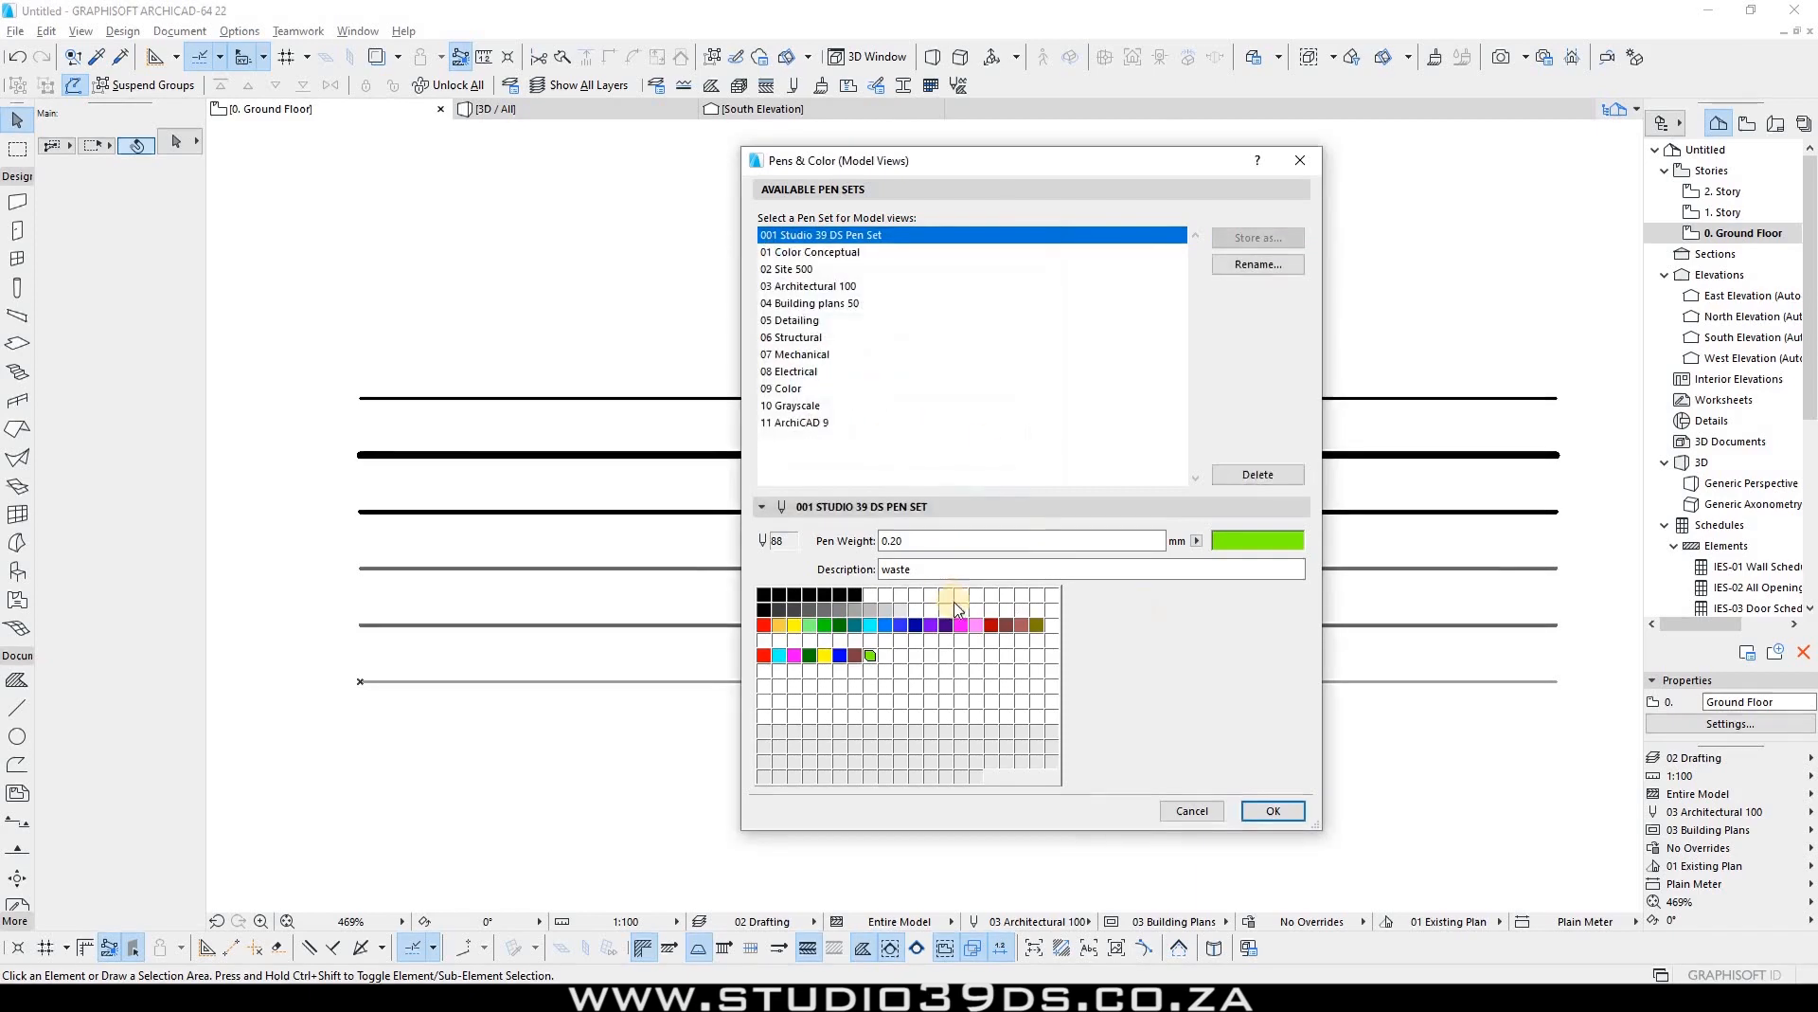
click(1271, 811)
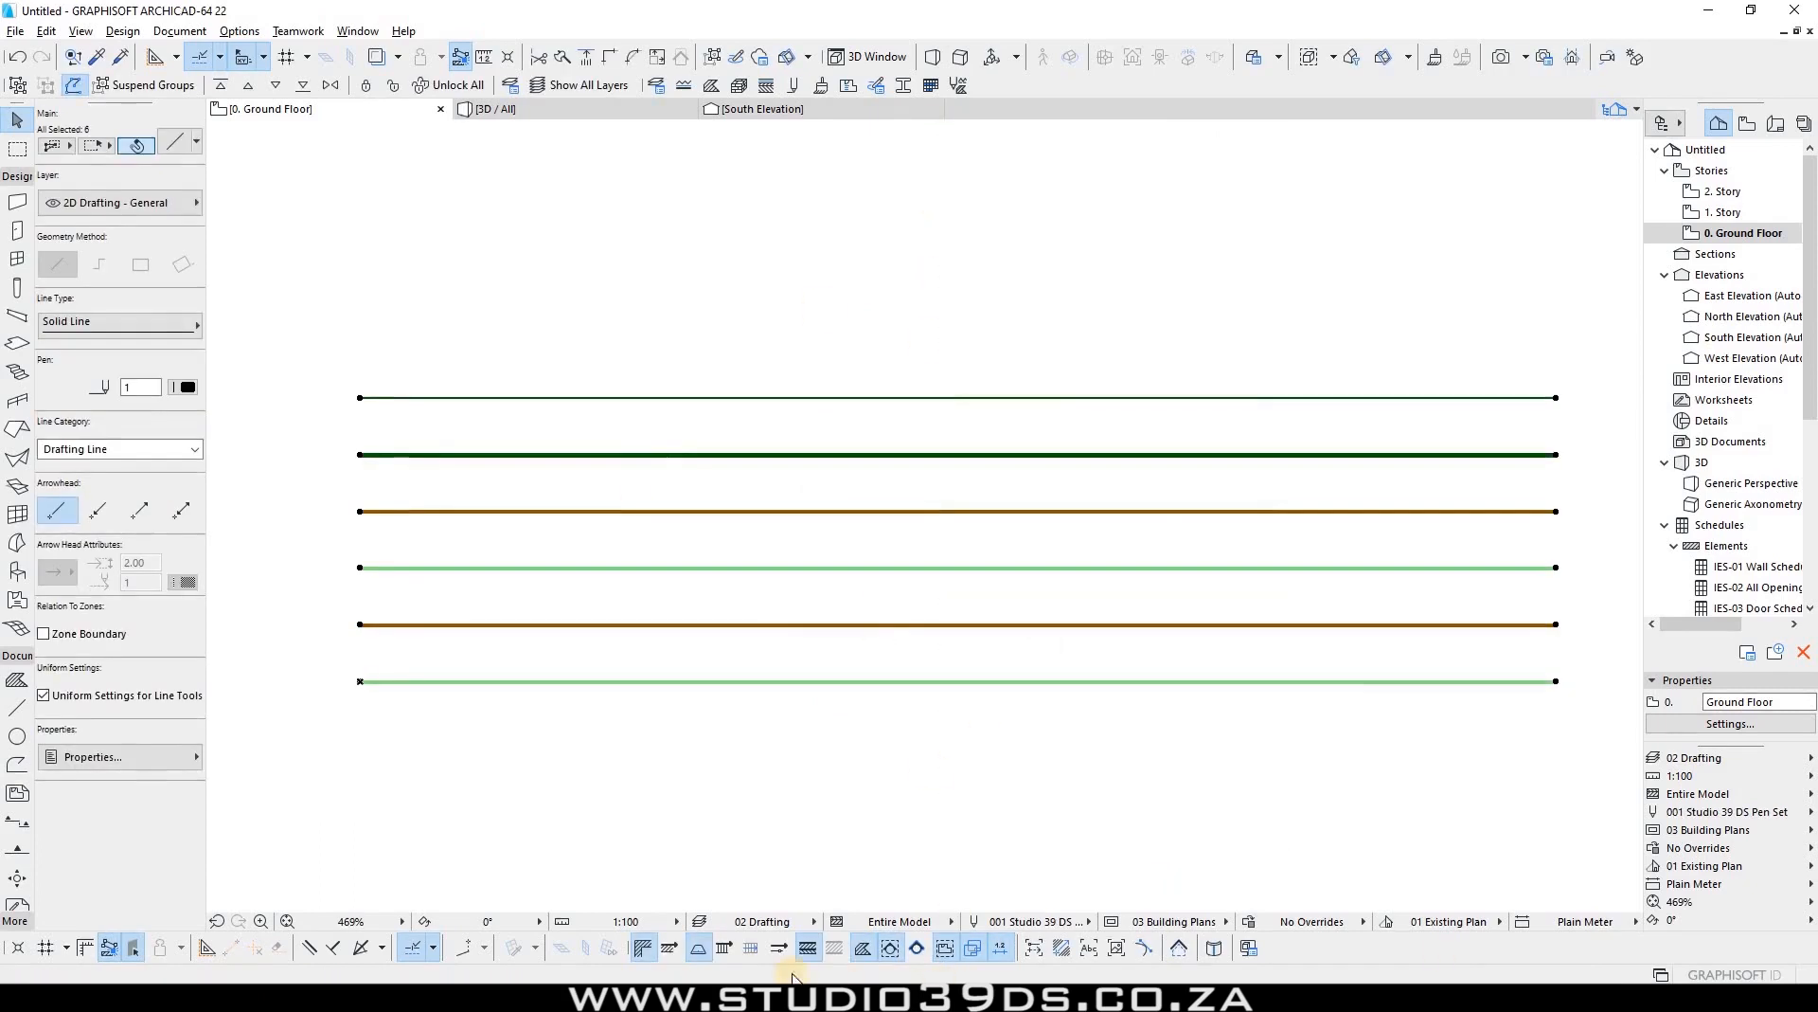
Step: Assign pen 1 to the uppermost line and pen 2 to the second line
click(372, 348)
click(379, 397)
click(187, 386)
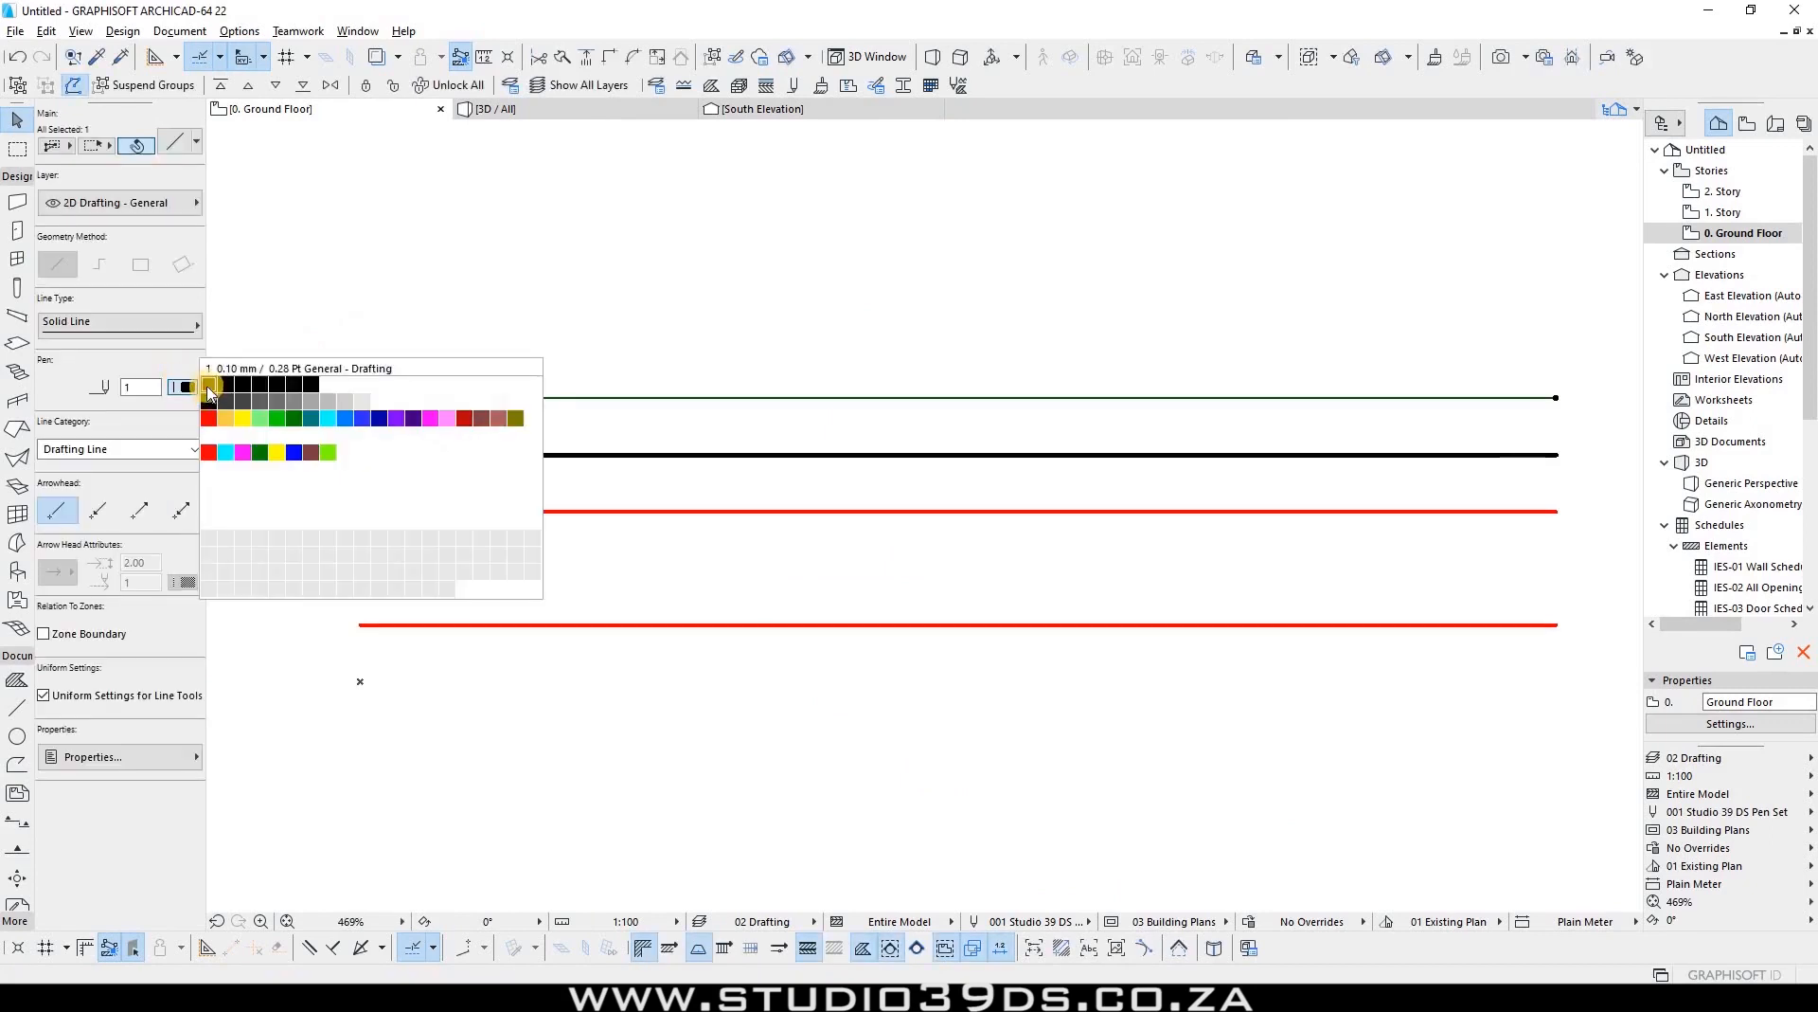
click(439, 459)
click(323, 440)
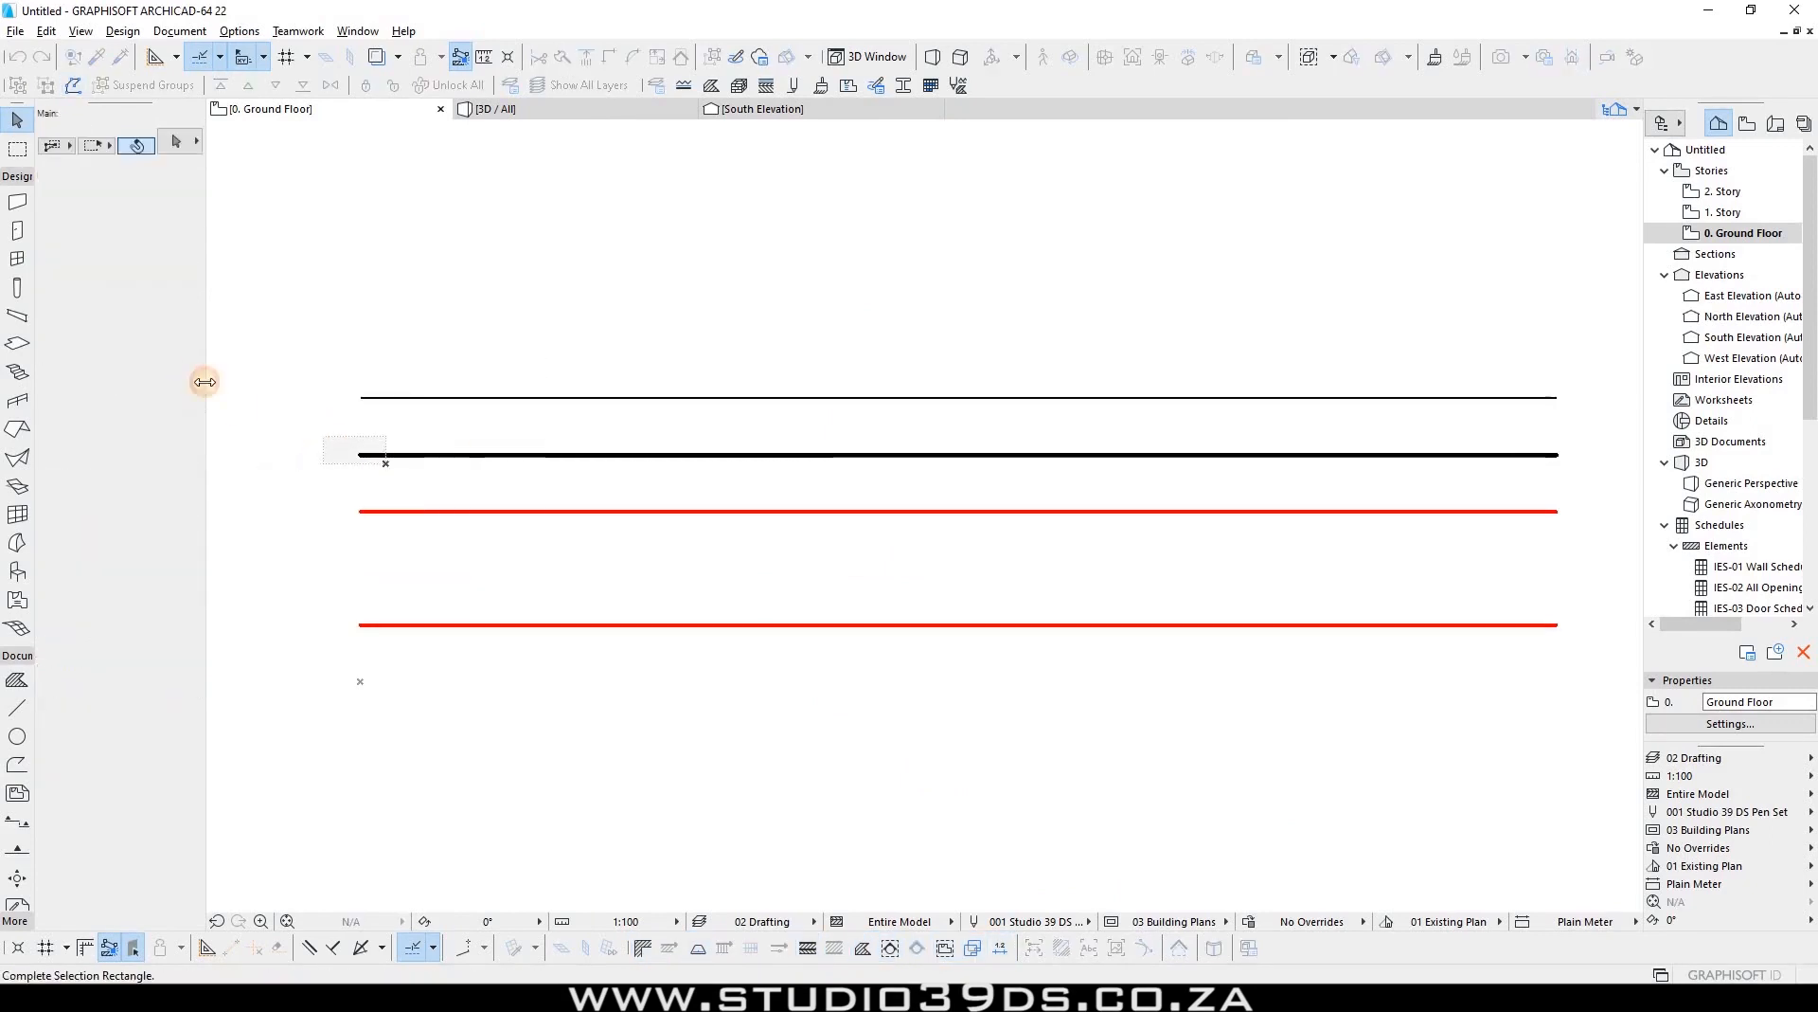
click(374, 456)
click(185, 386)
click(292, 455)
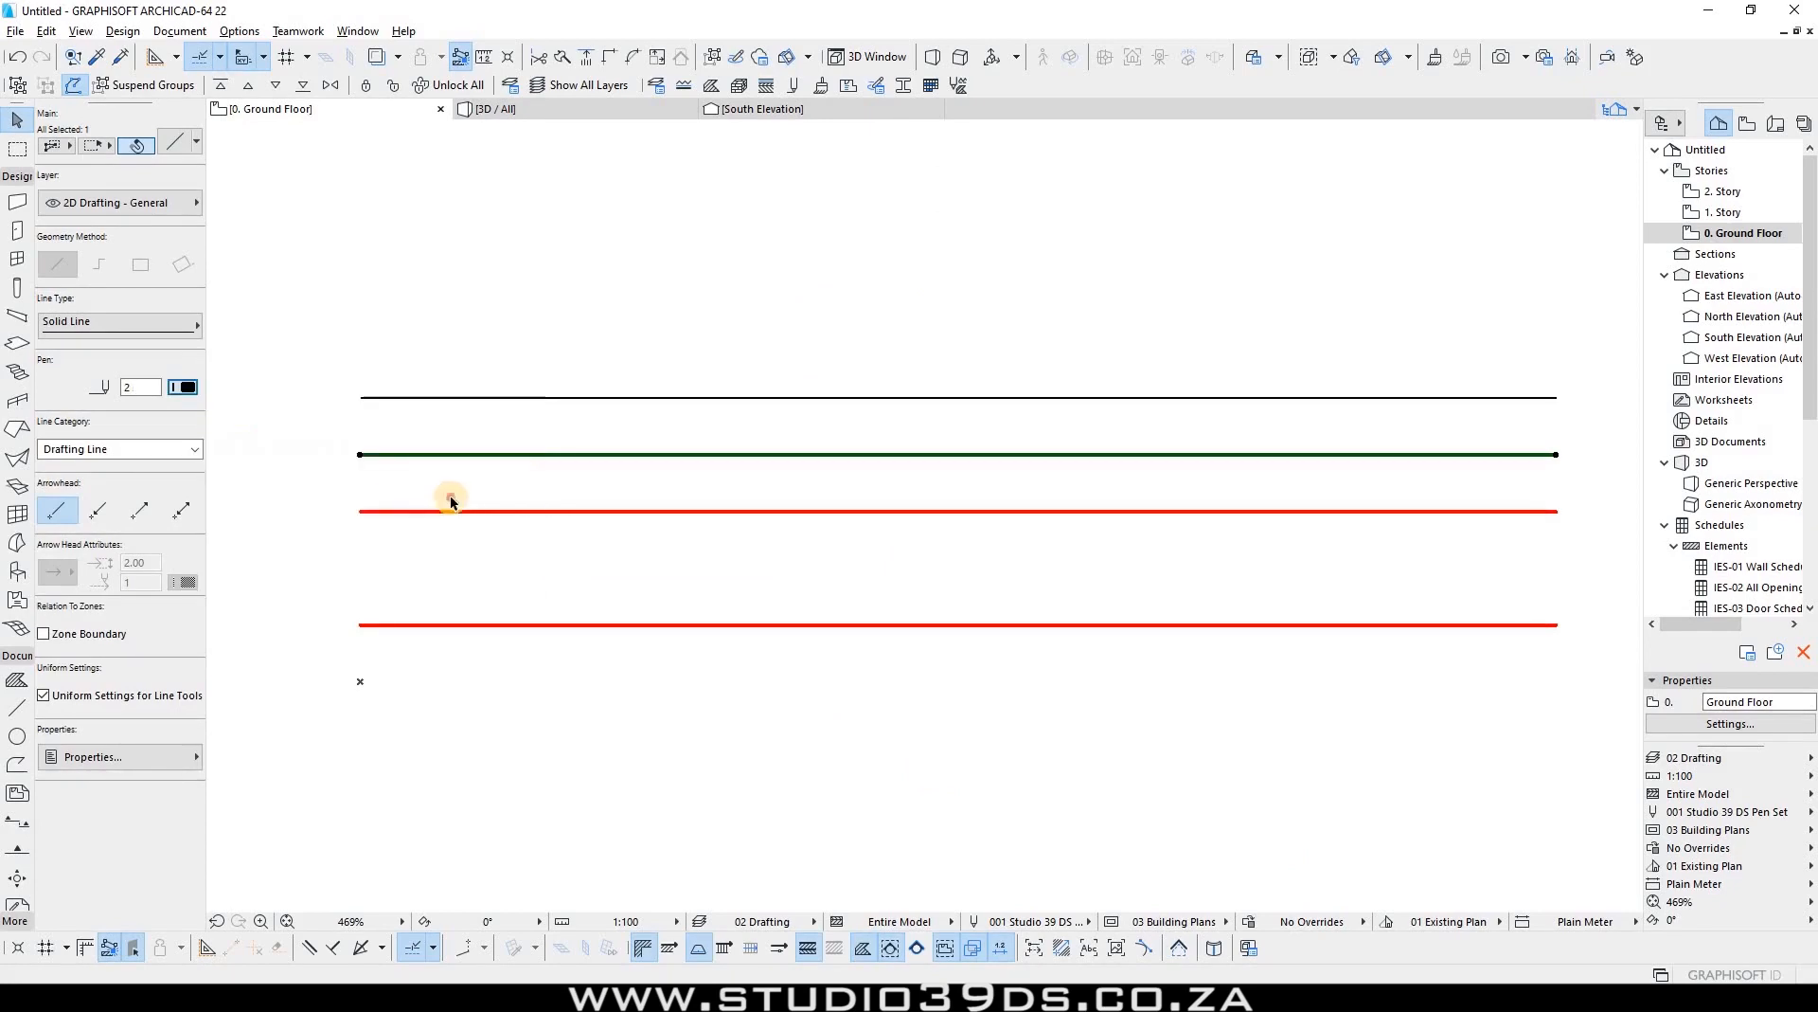
Step: Check which pen set is active in the list of available pen sets
click(388, 492)
click(378, 510)
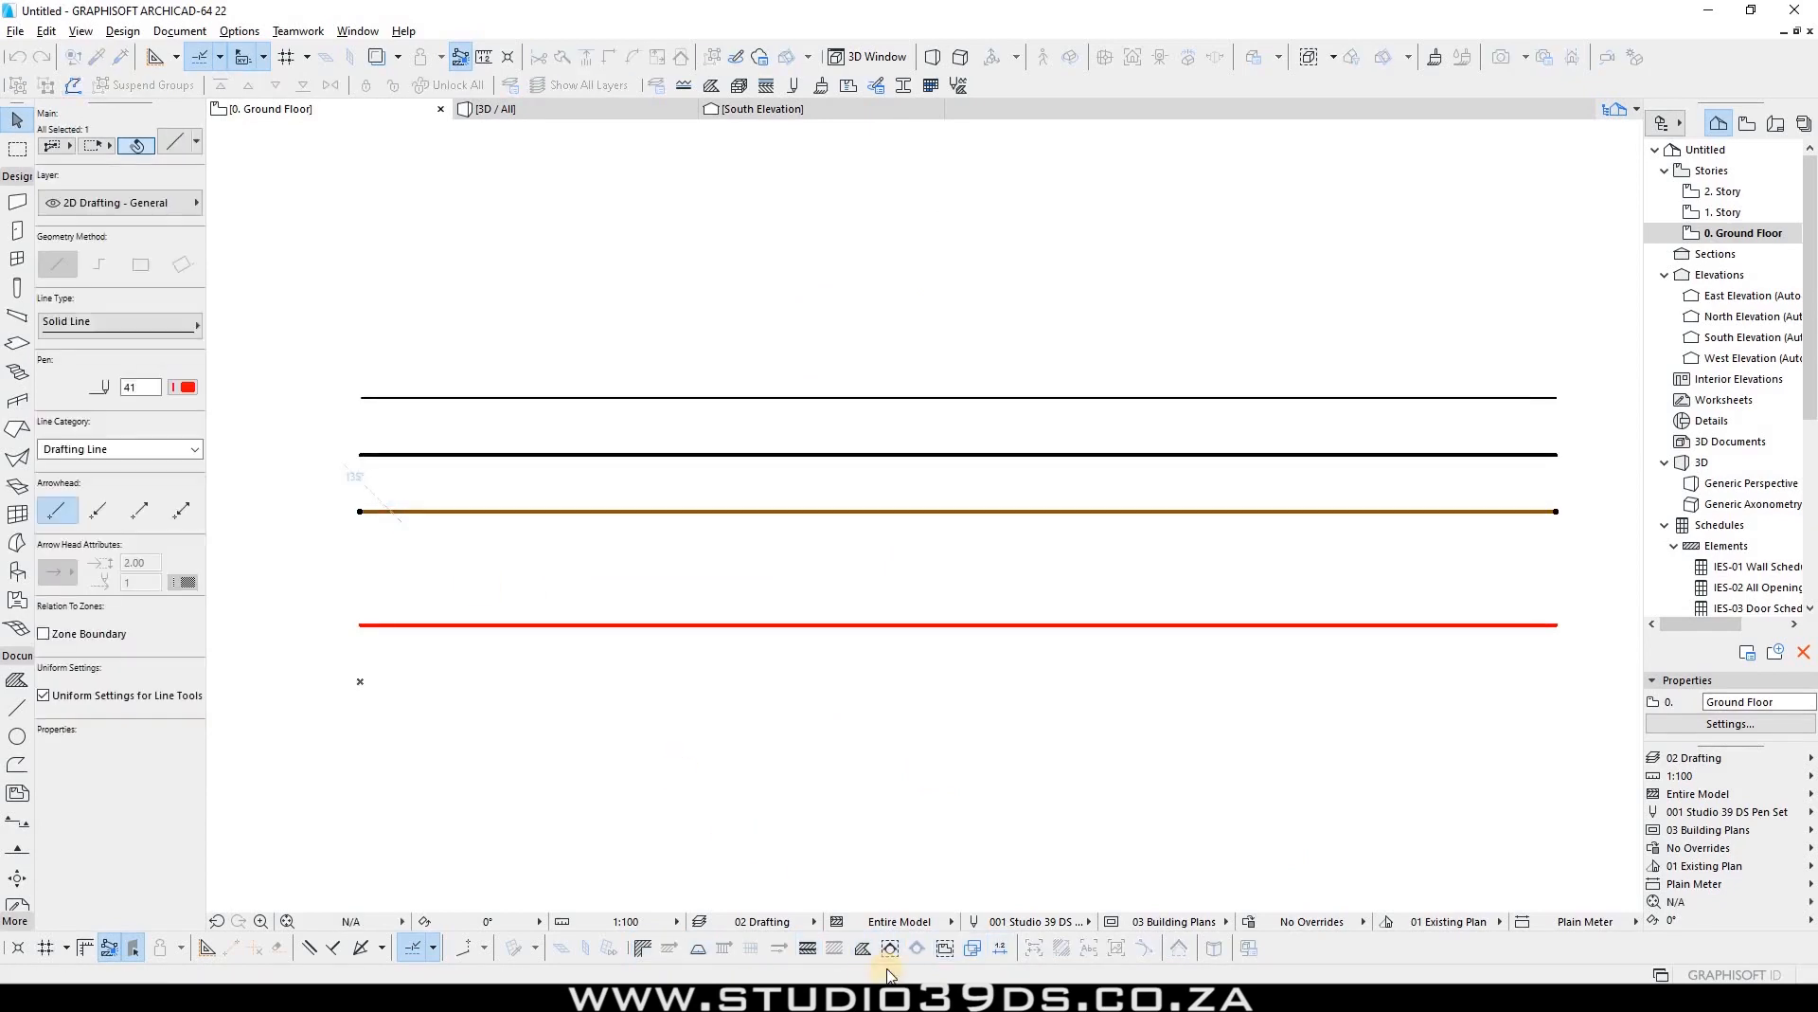
click(696, 818)
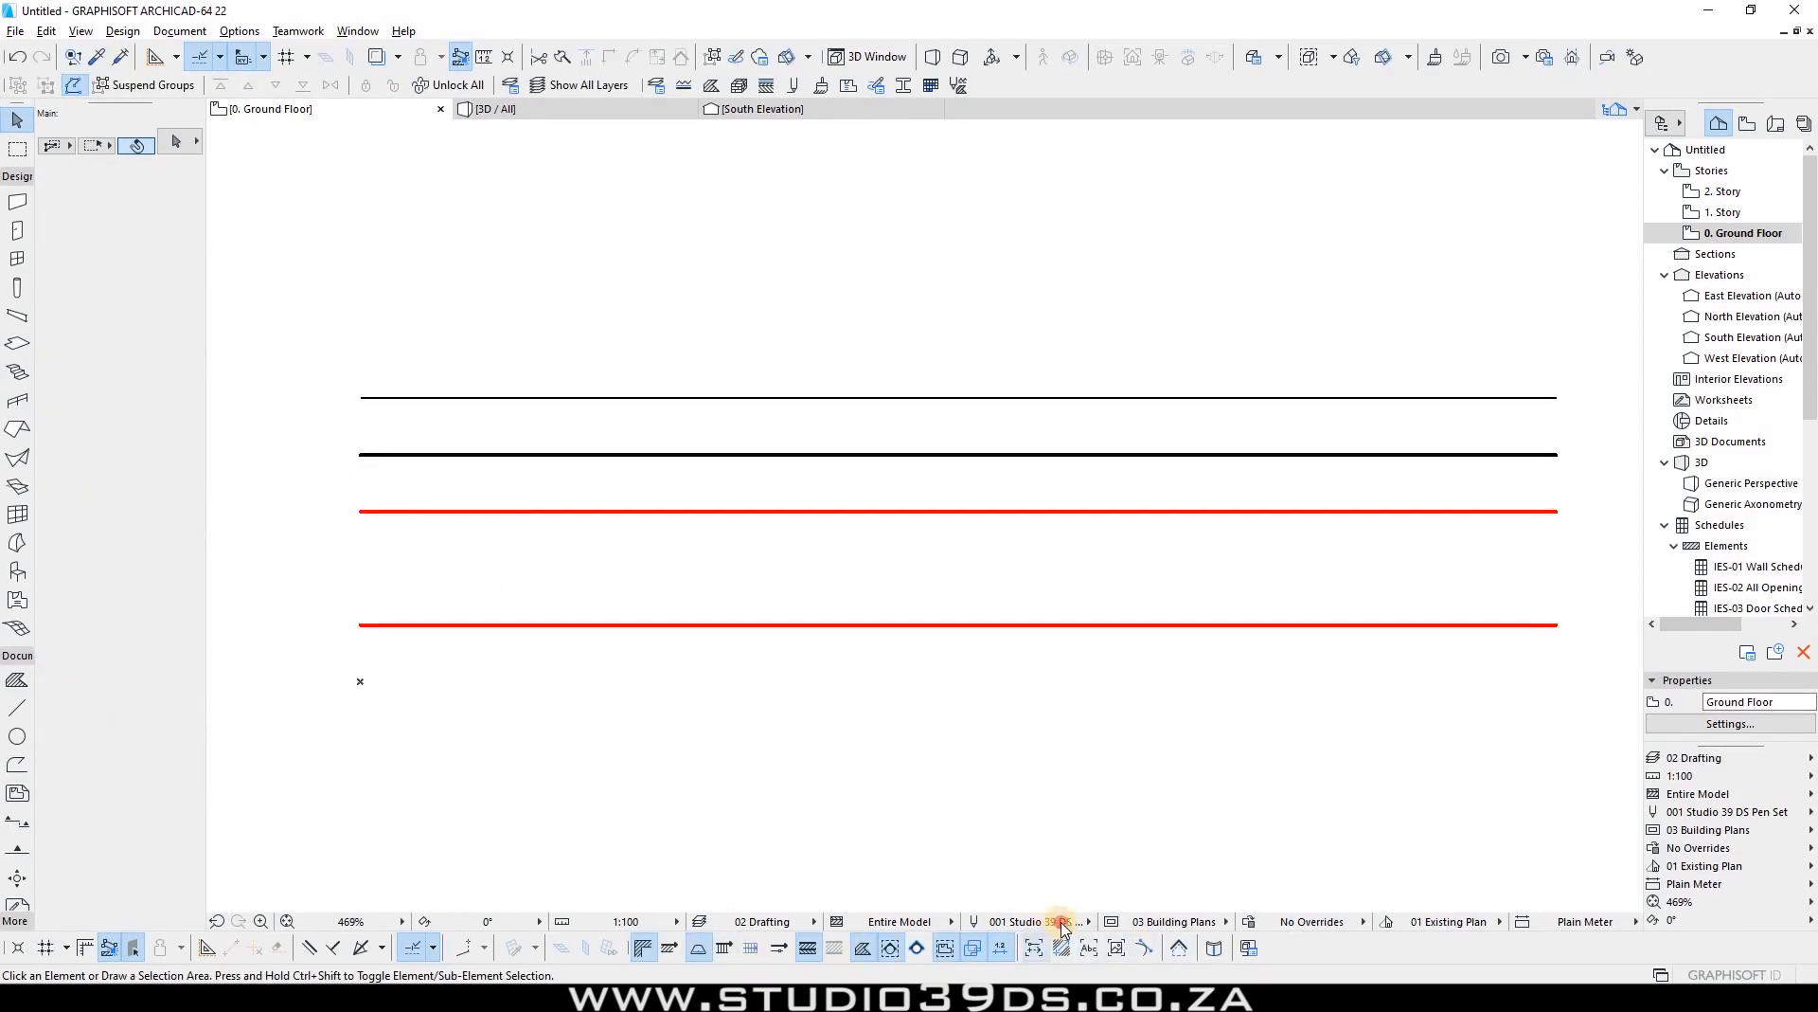
click(1065, 928)
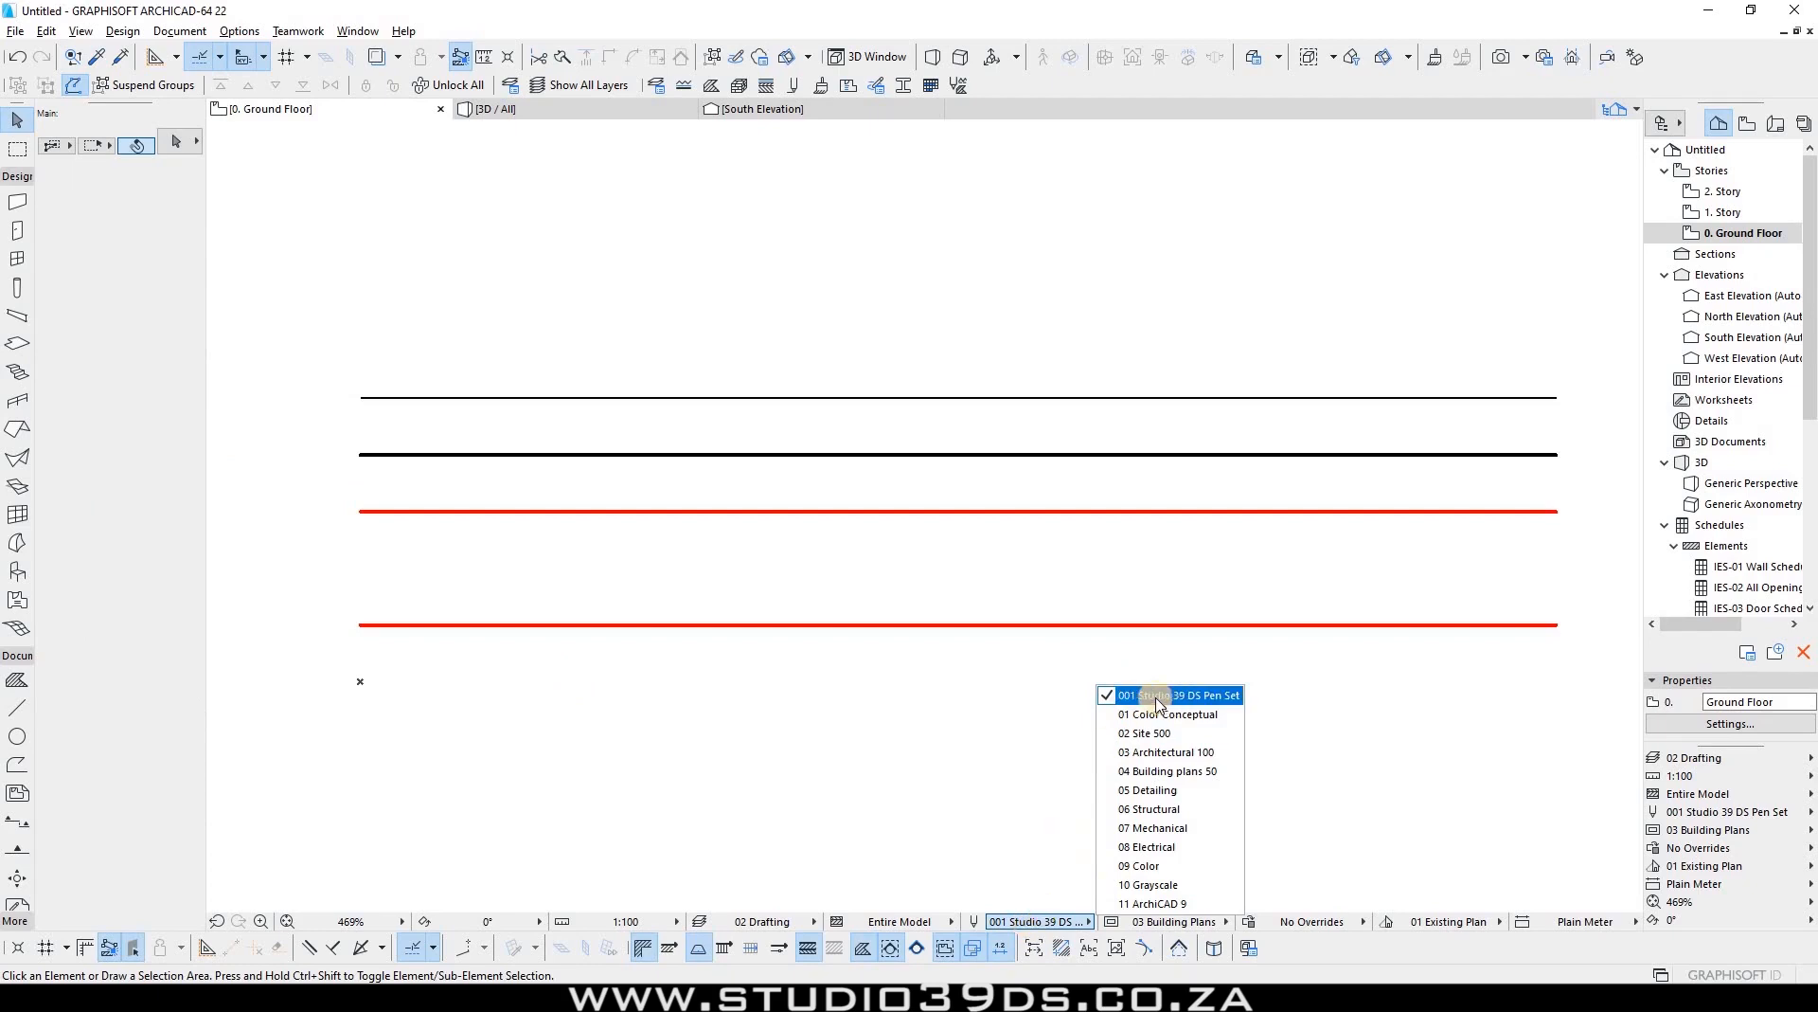
click(666, 544)
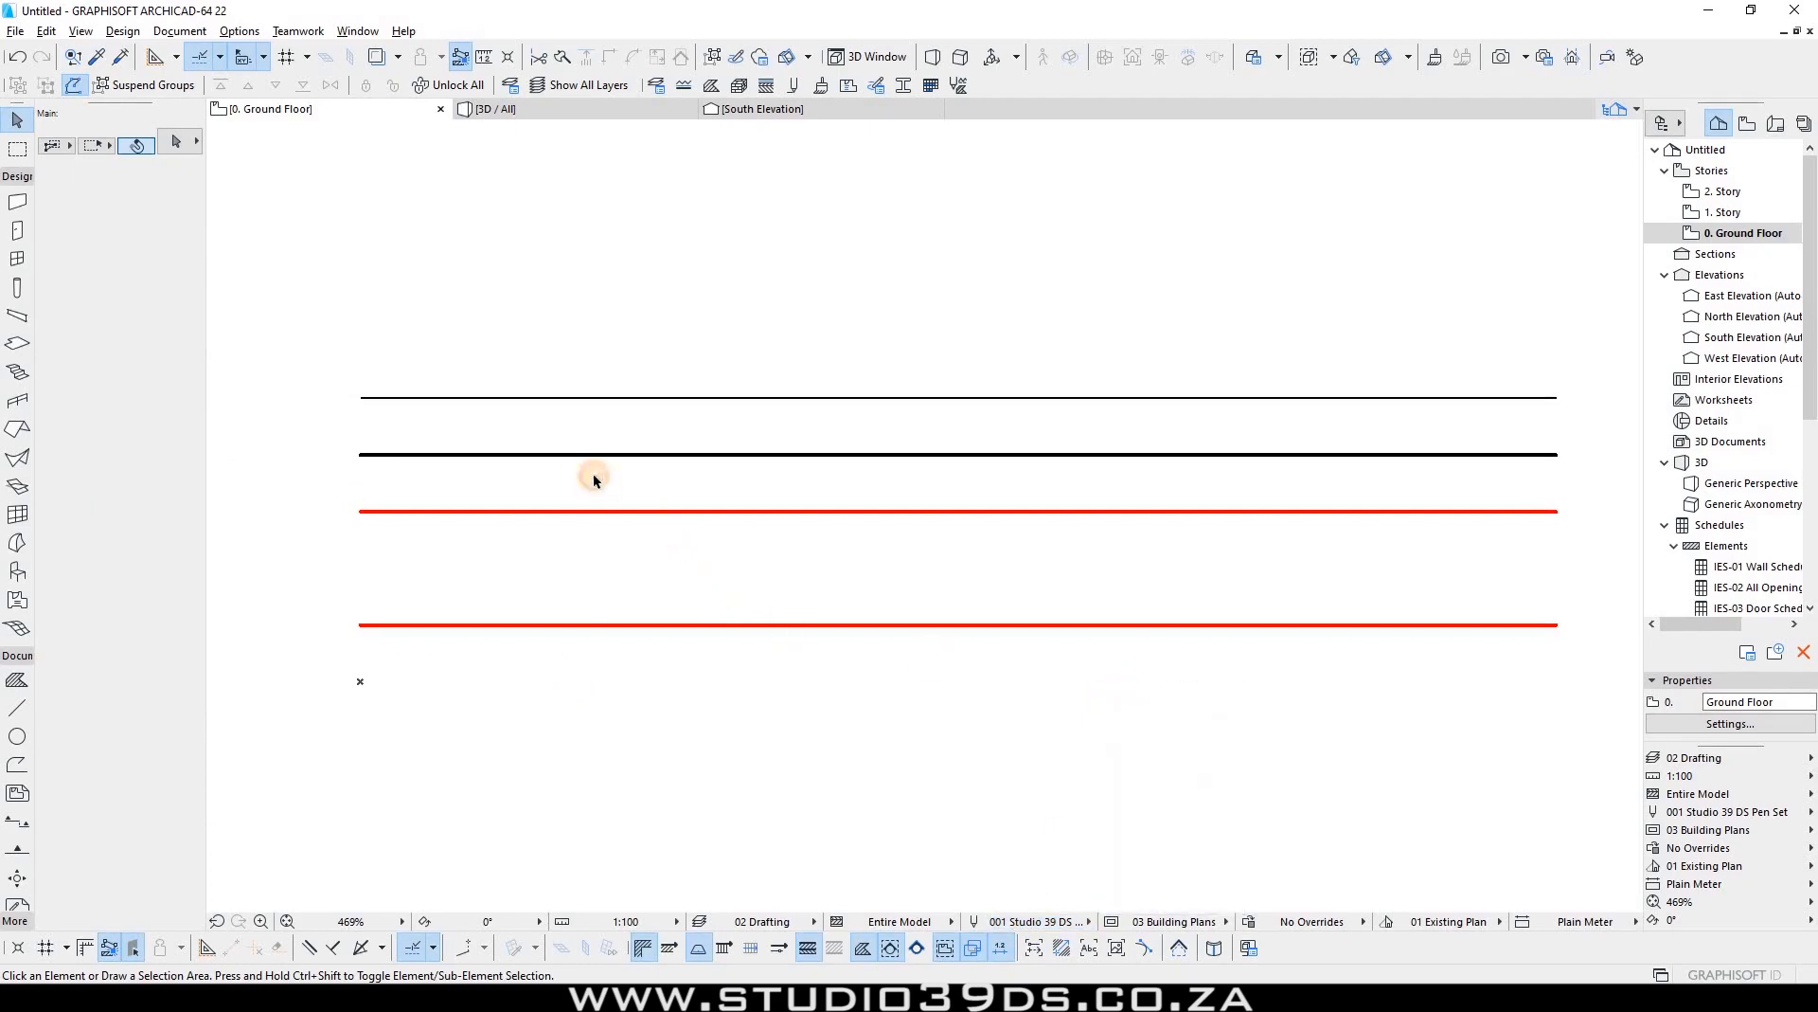
Step: Assign the third black drafting pen to the third line and the fourth black drafting pen to the fourth line
click(654, 511)
click(182, 387)
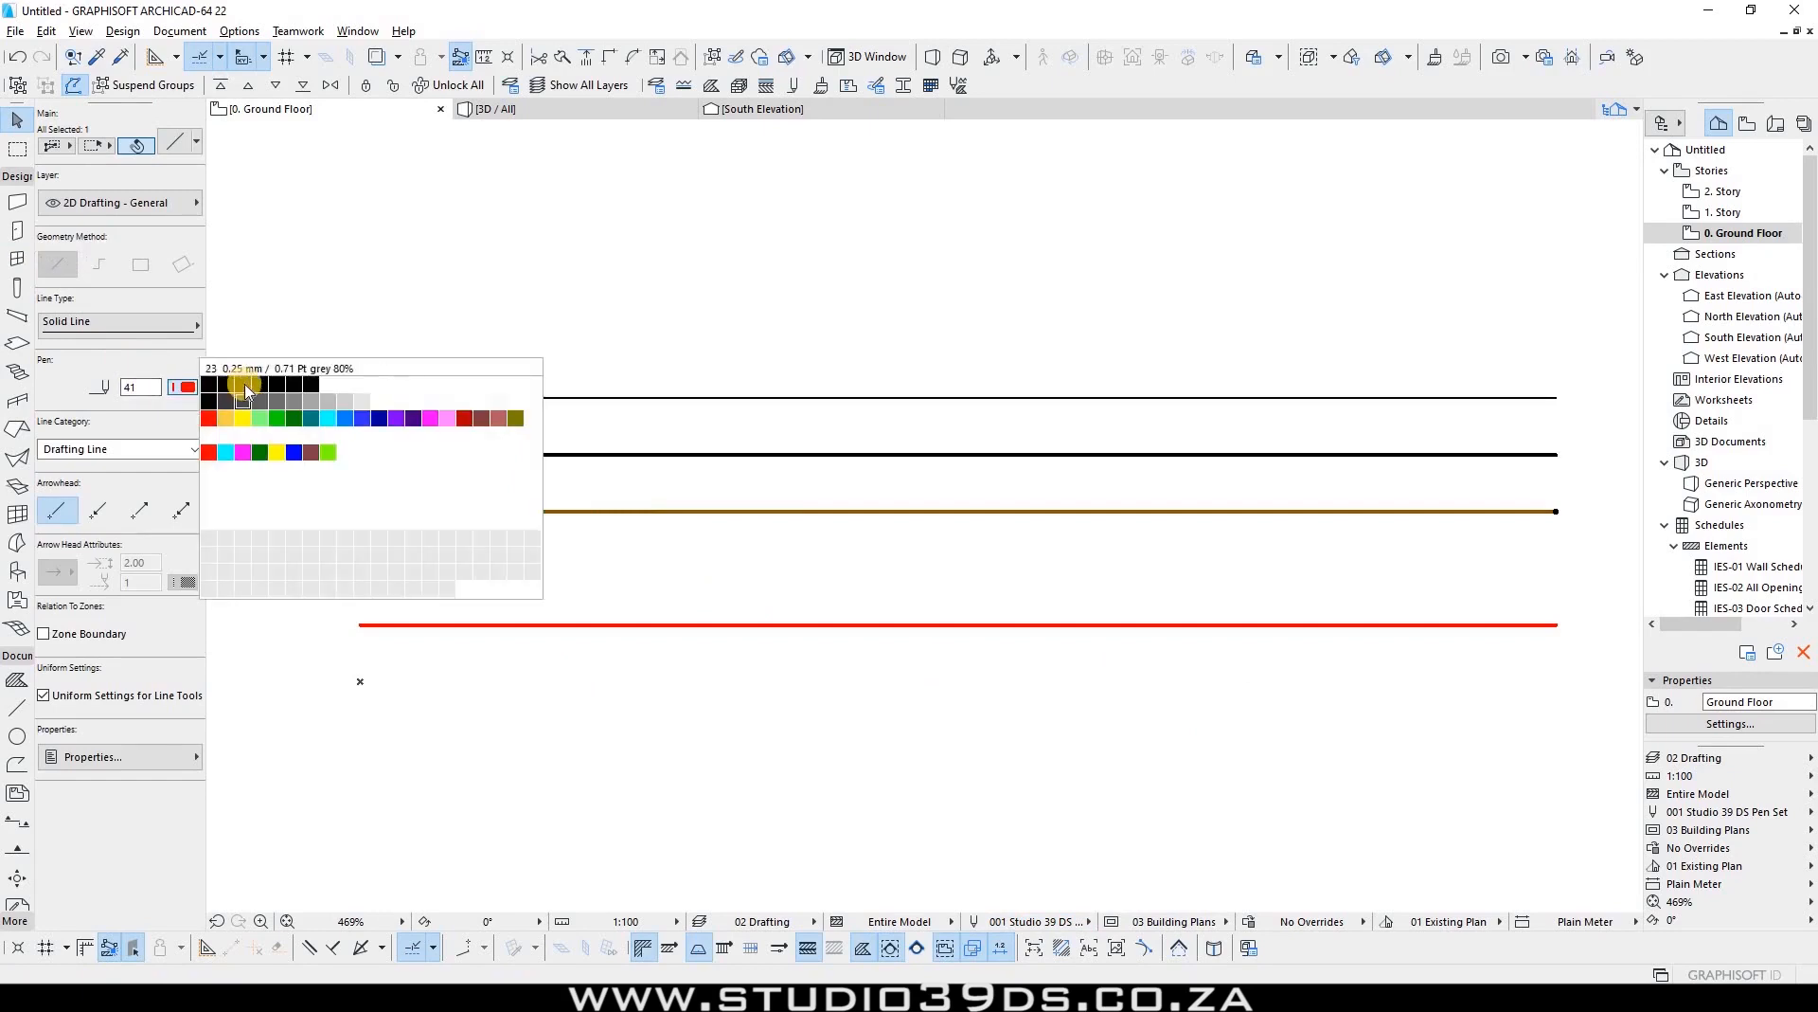
click(579, 540)
click(523, 580)
click(524, 568)
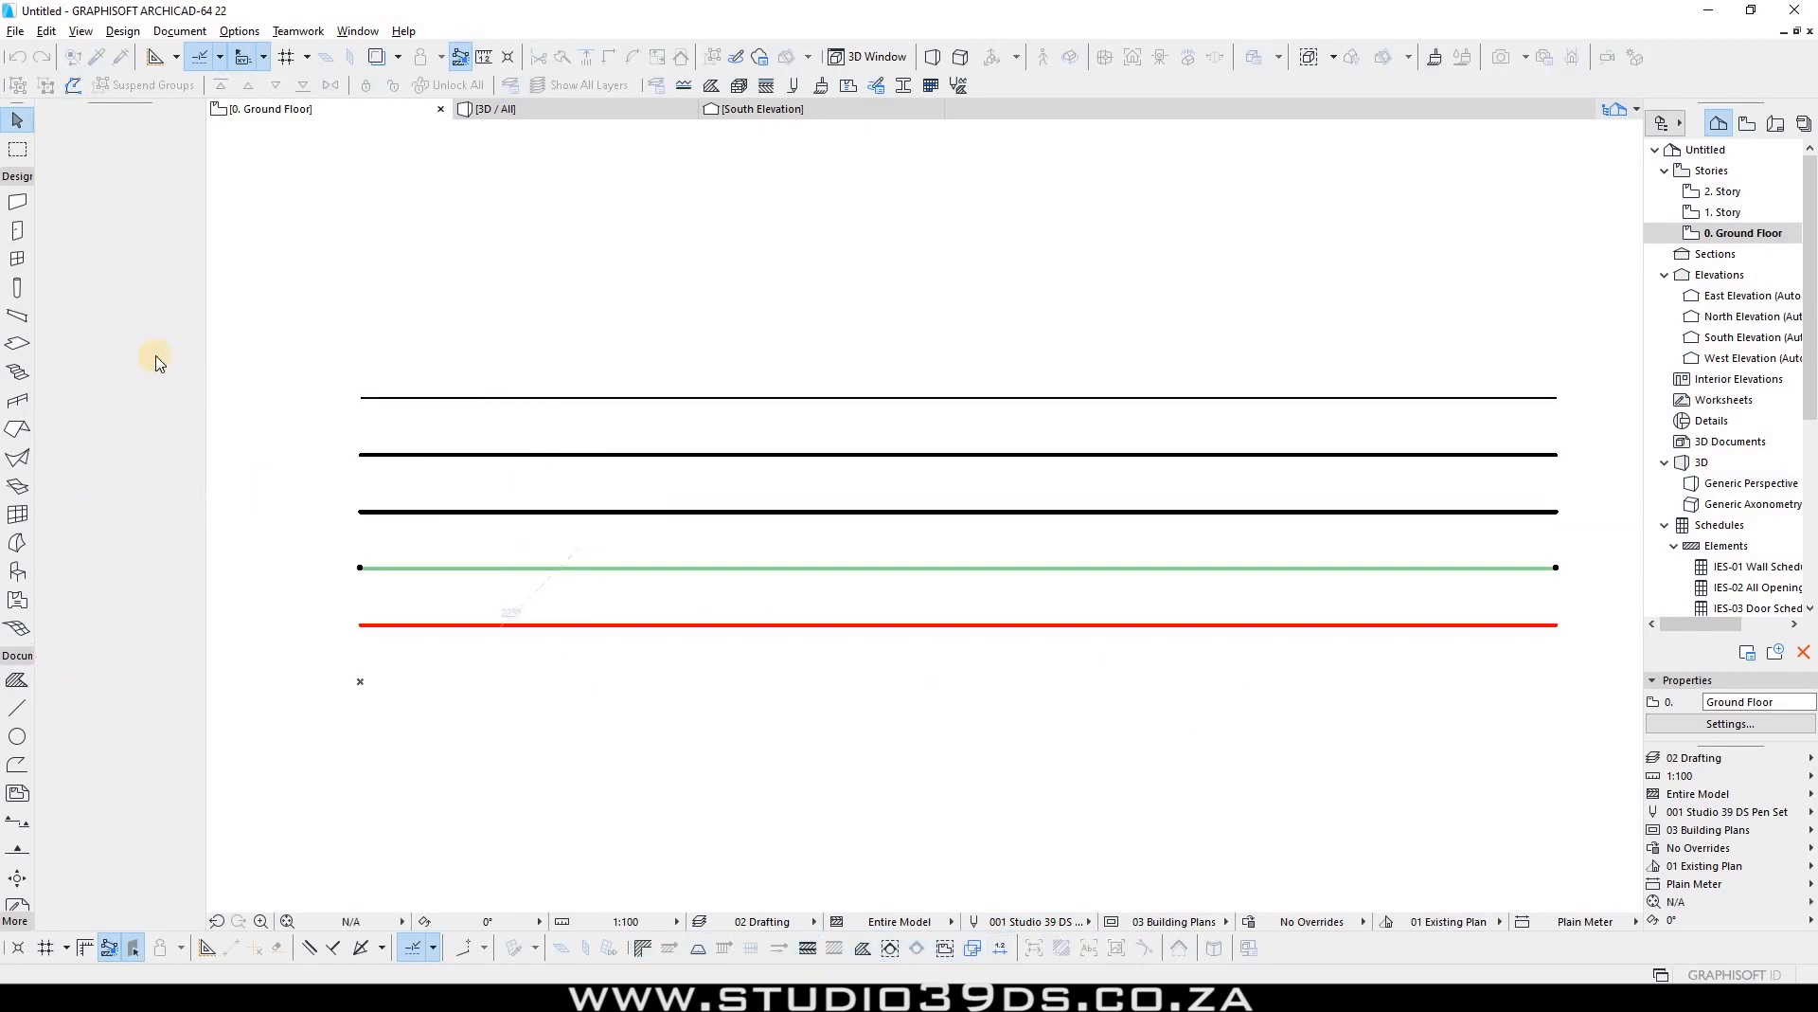
click(183, 387)
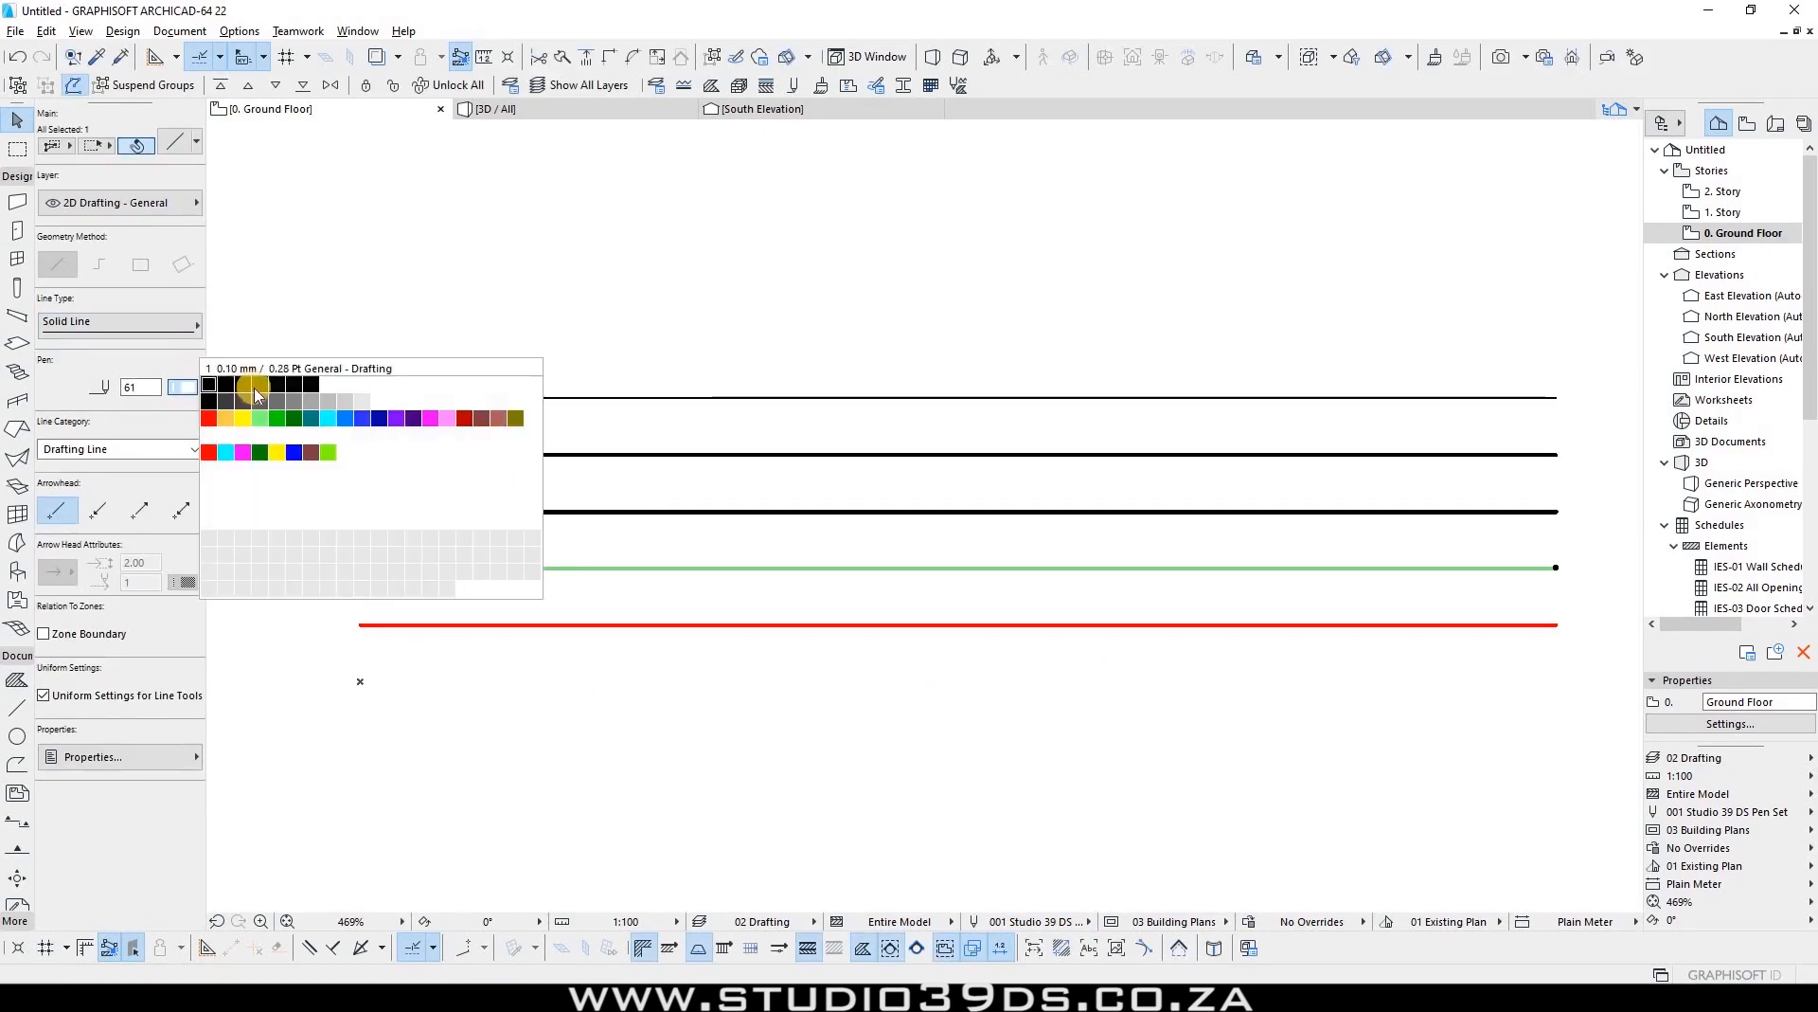
click(459, 568)
Step: Assign the 0.50 mm pen 5 to the fifth line and the 0.60 mm pen 6 to the sixth line
drag(491, 604, 417, 679)
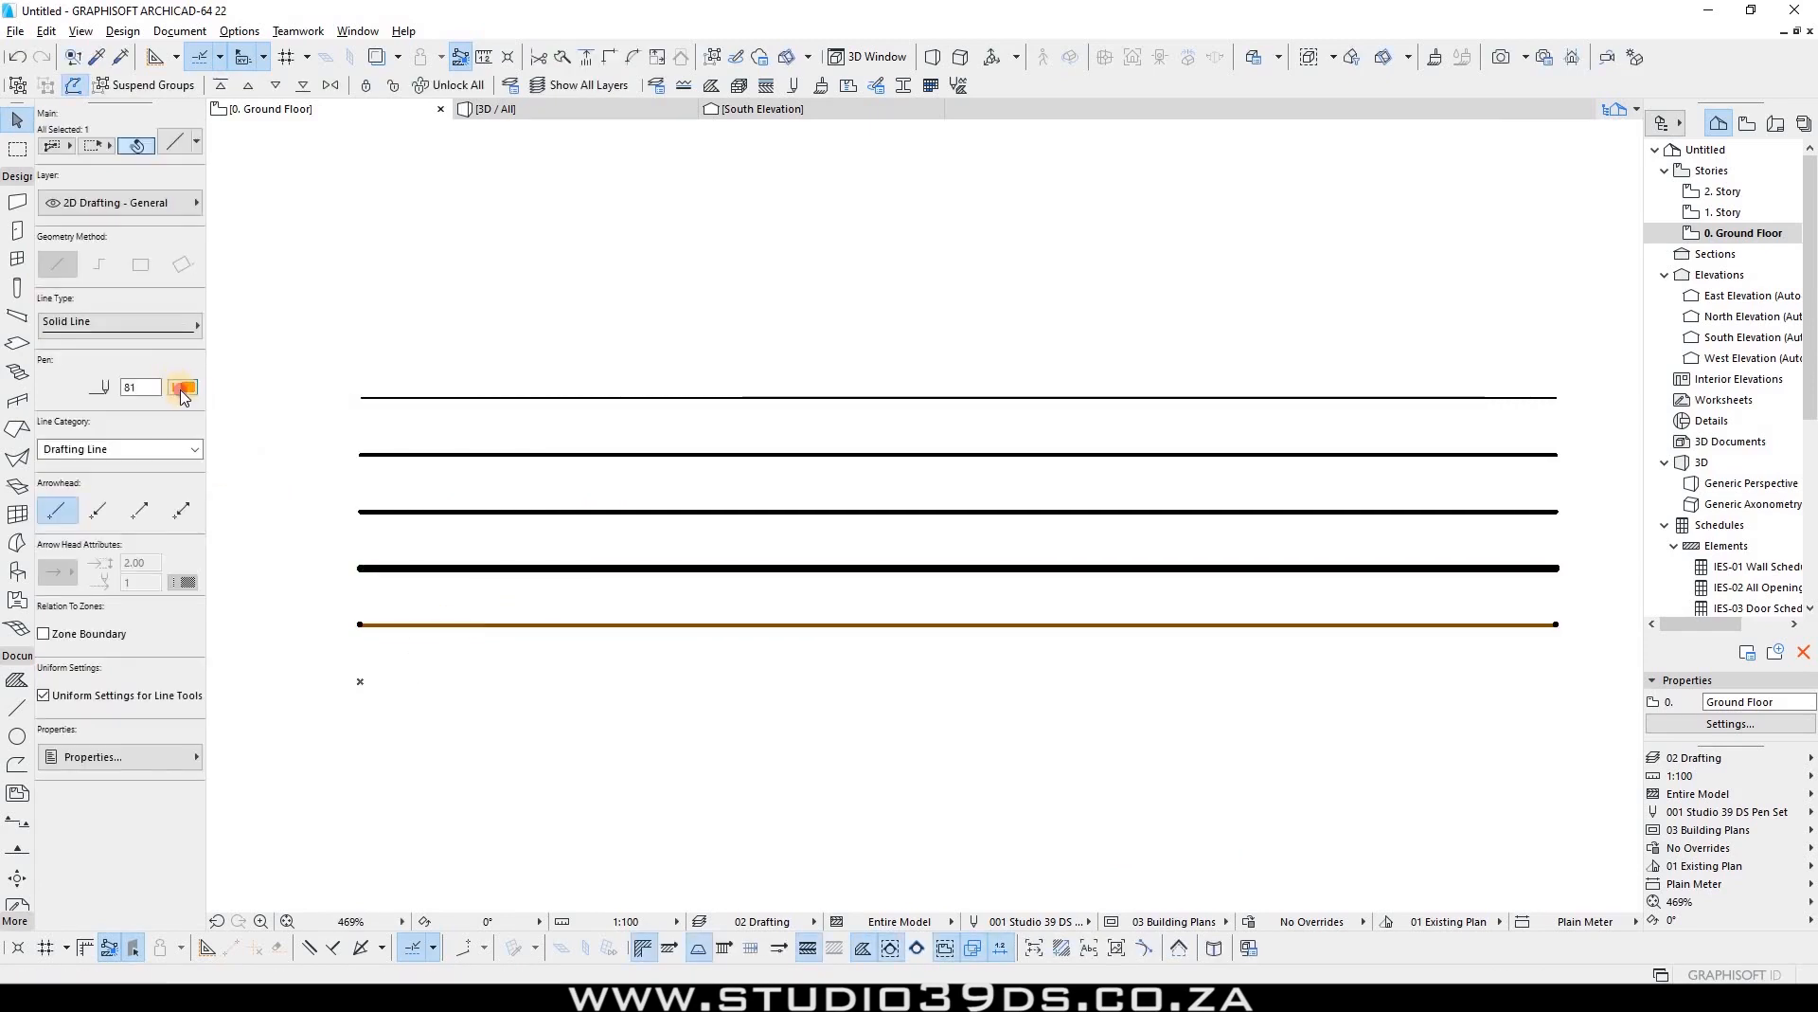
click(183, 387)
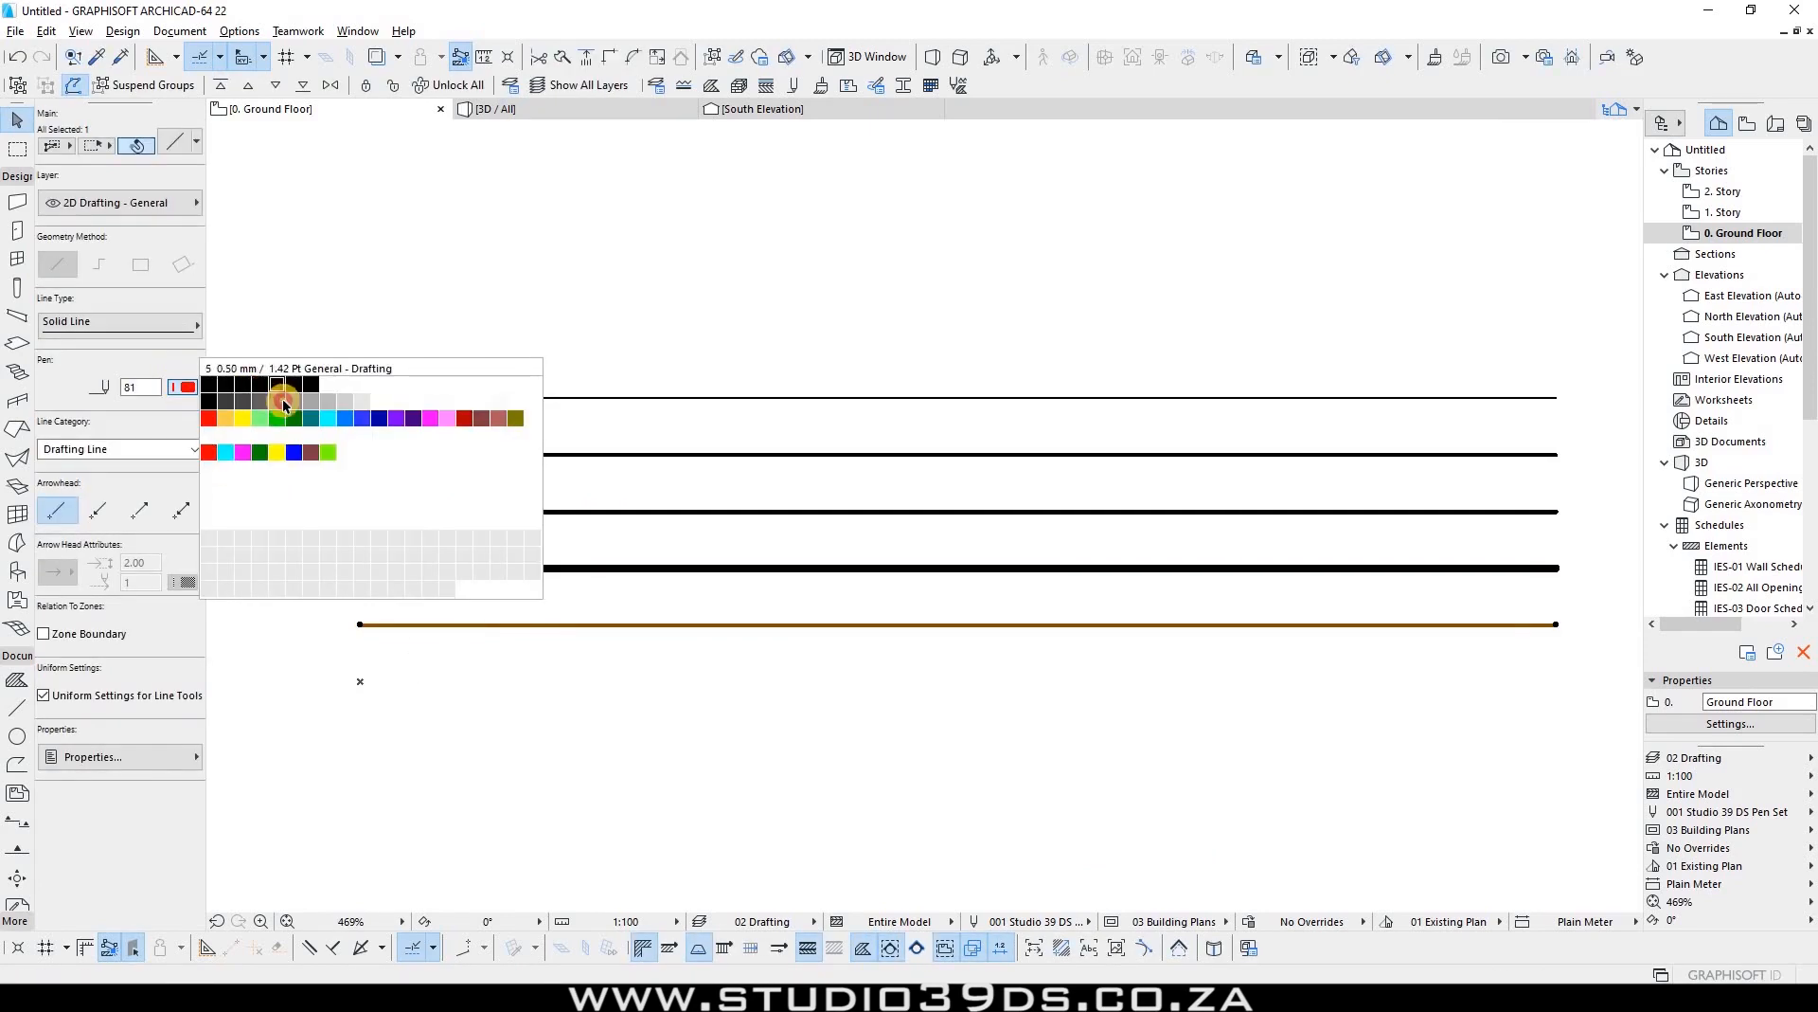
click(276, 384)
drag(451, 701, 437, 714)
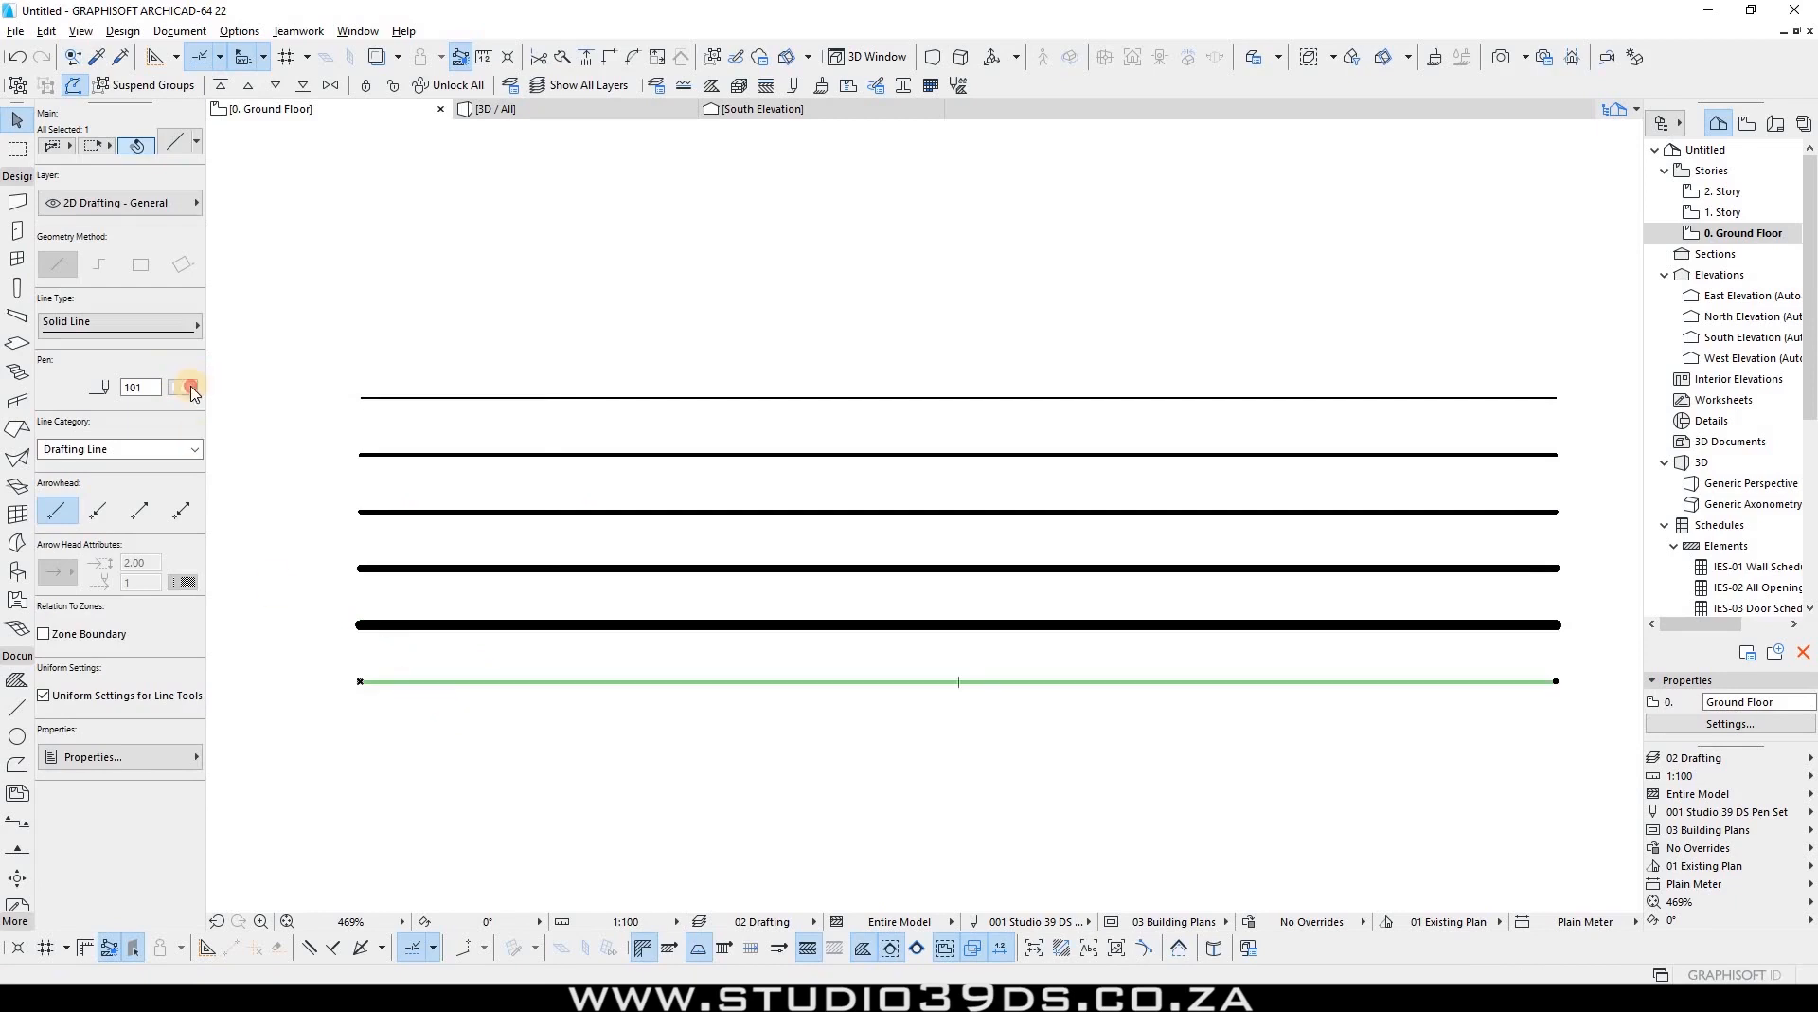
click(191, 387)
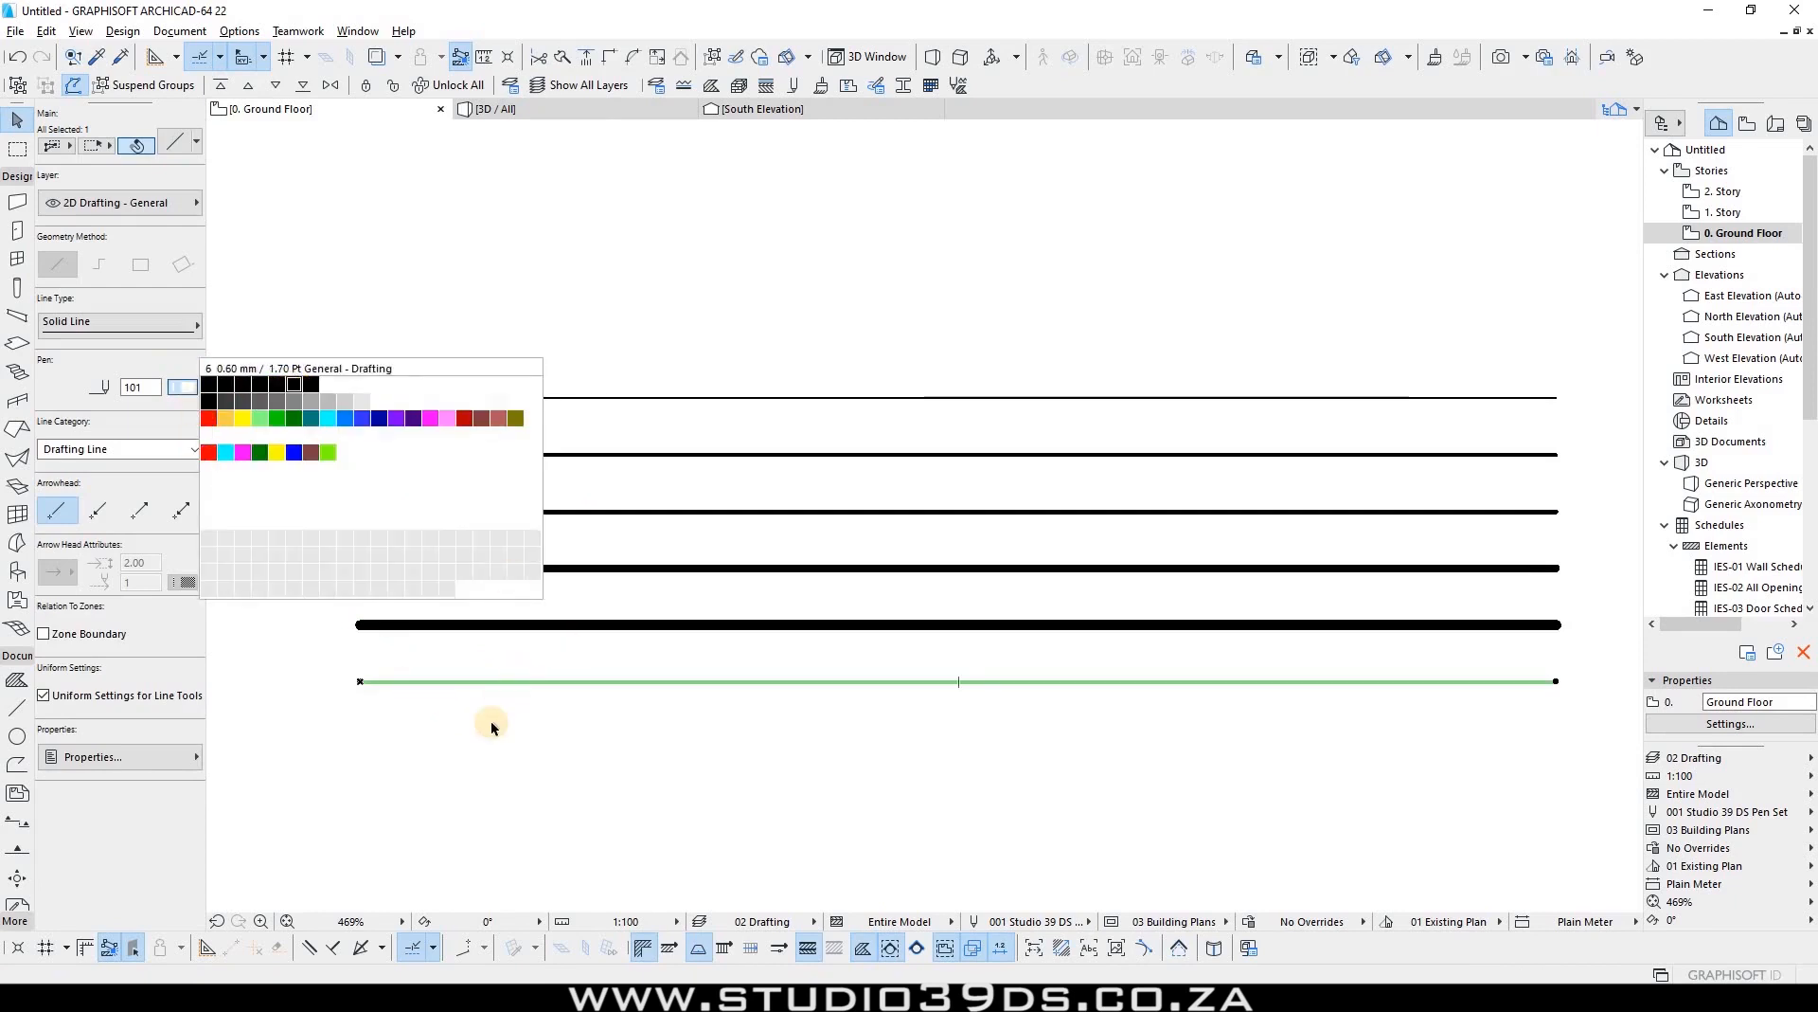
click(386, 719)
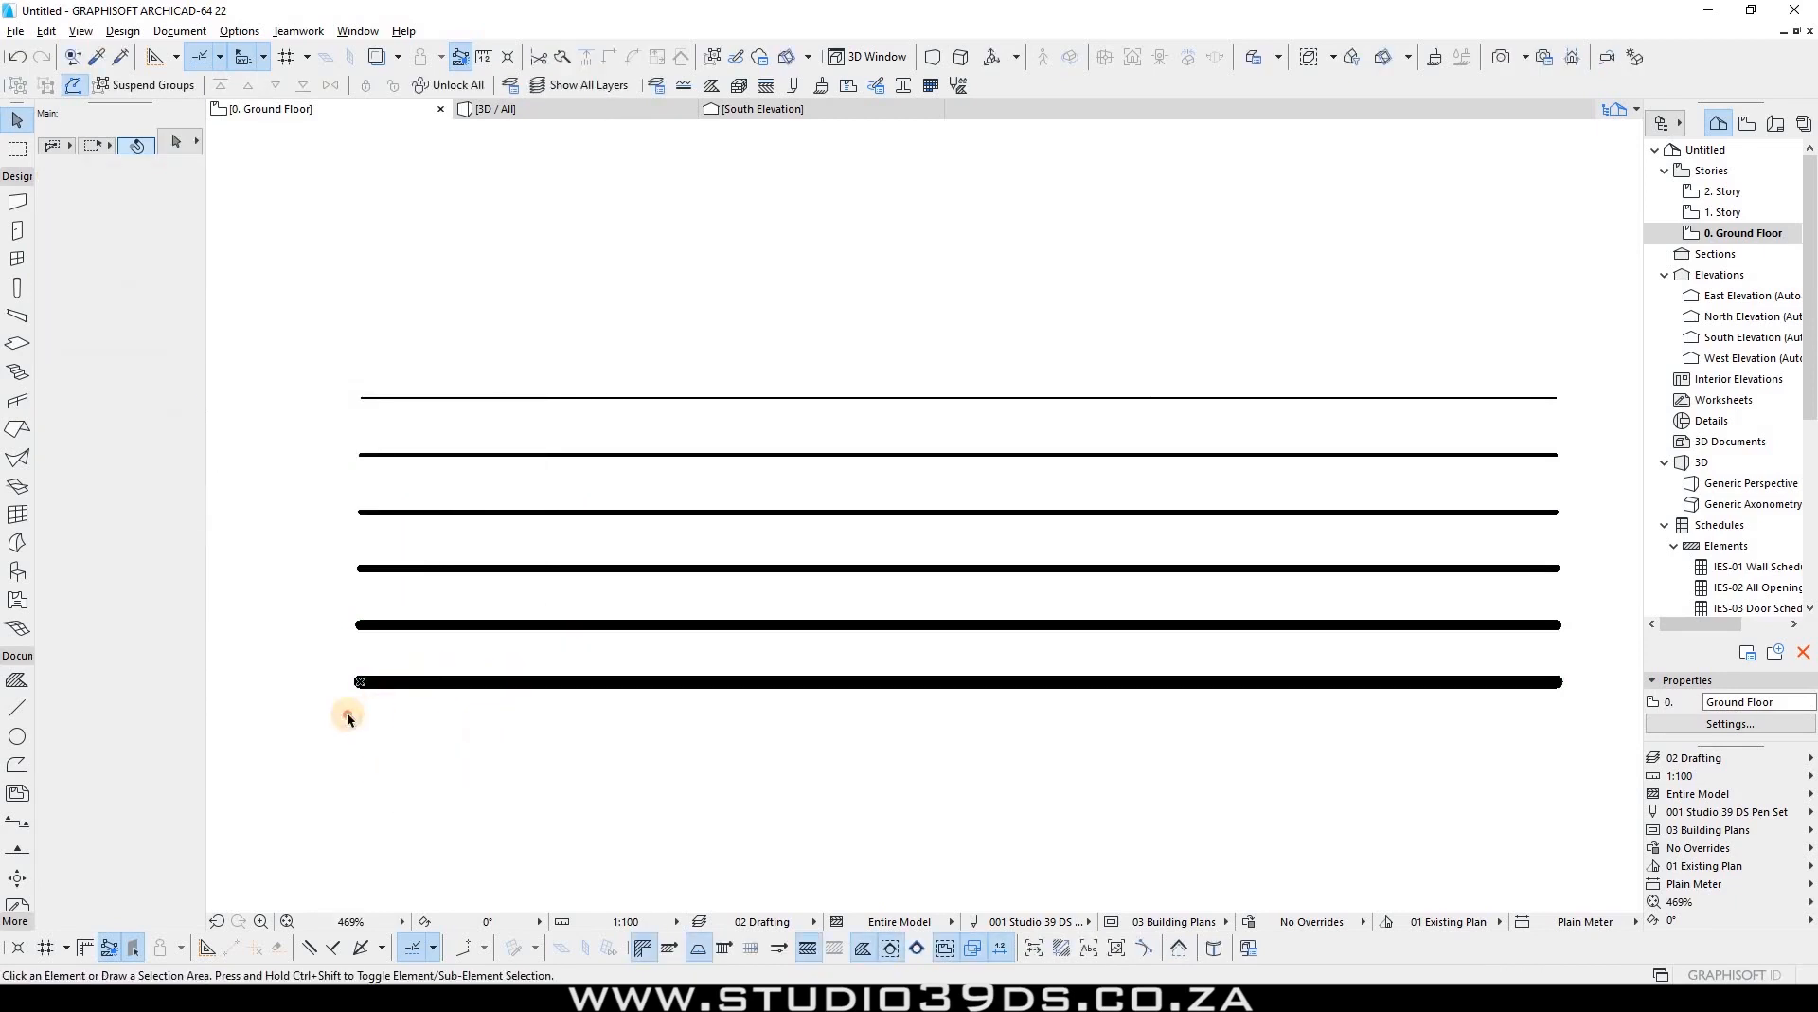
Step: Copy the sixth line downward by one line spacing to make a seventh line
drag(347, 713, 360, 687)
key(ctrl+shift+d)
click(478, 680)
click(476, 737)
key(Escape)
Step: Assign the seventh black drafting pen to the new seventh line
click(420, 744)
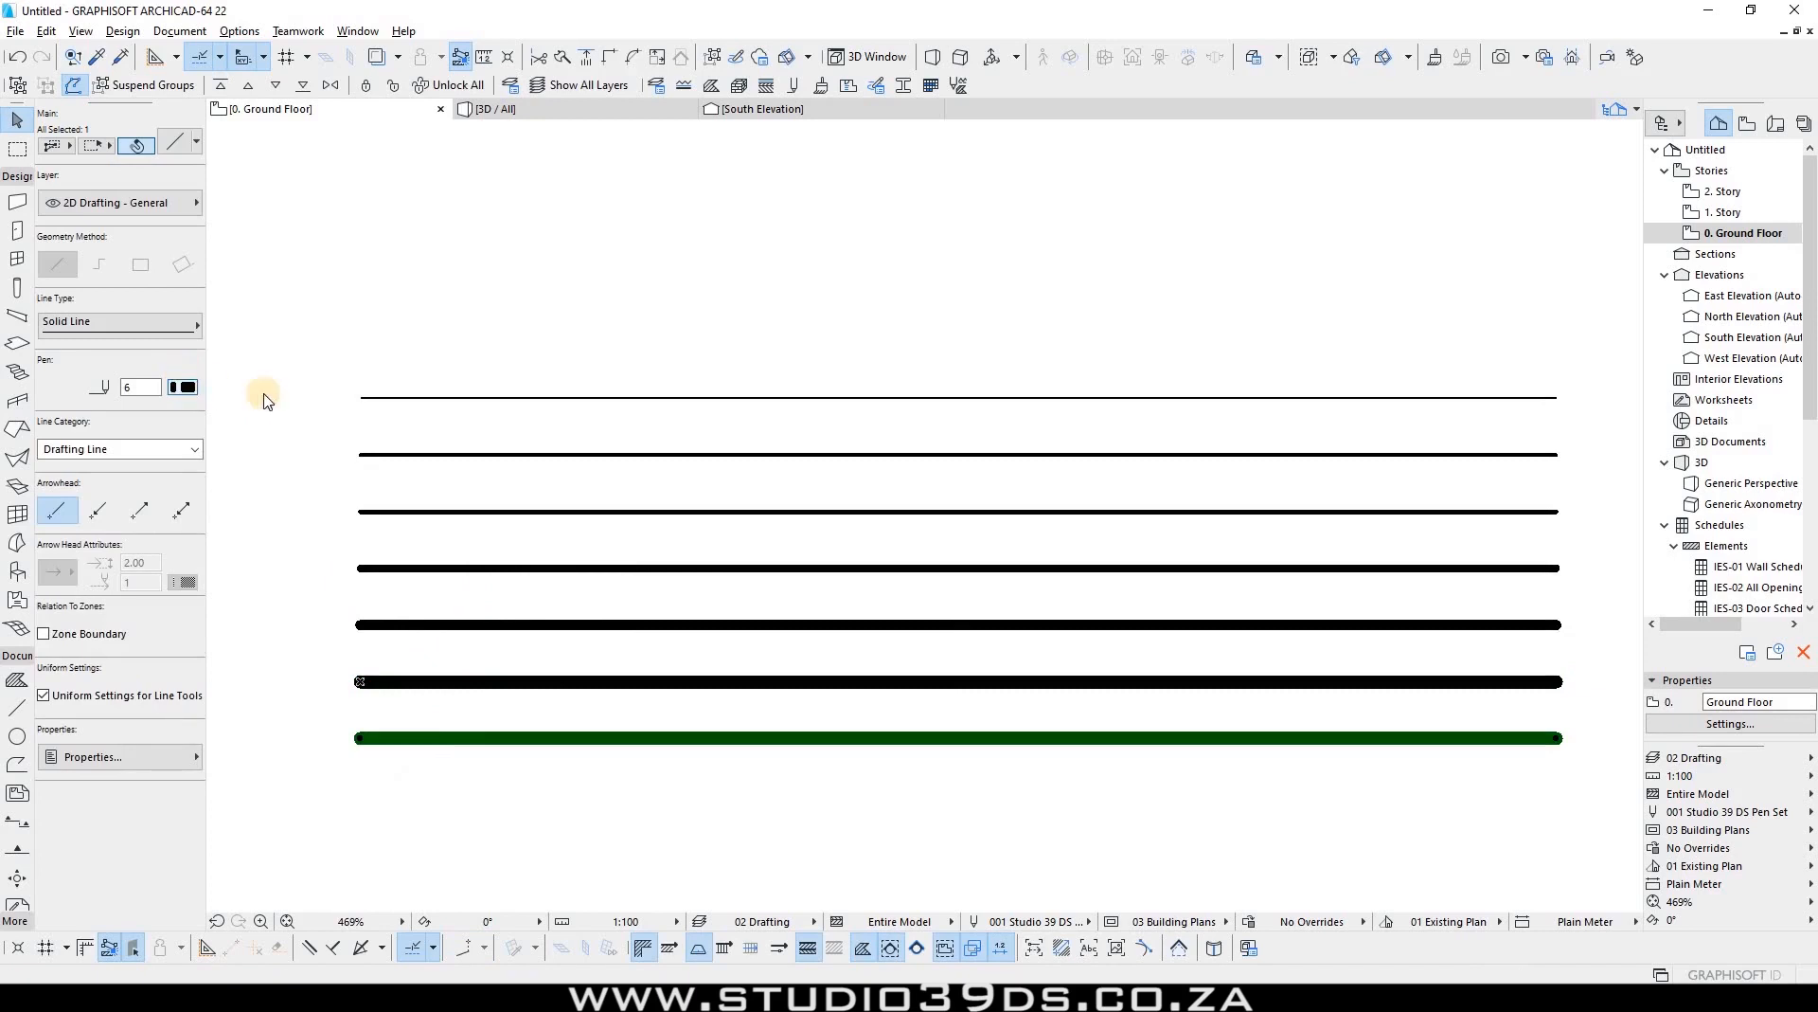
click(183, 386)
click(404, 312)
click(582, 253)
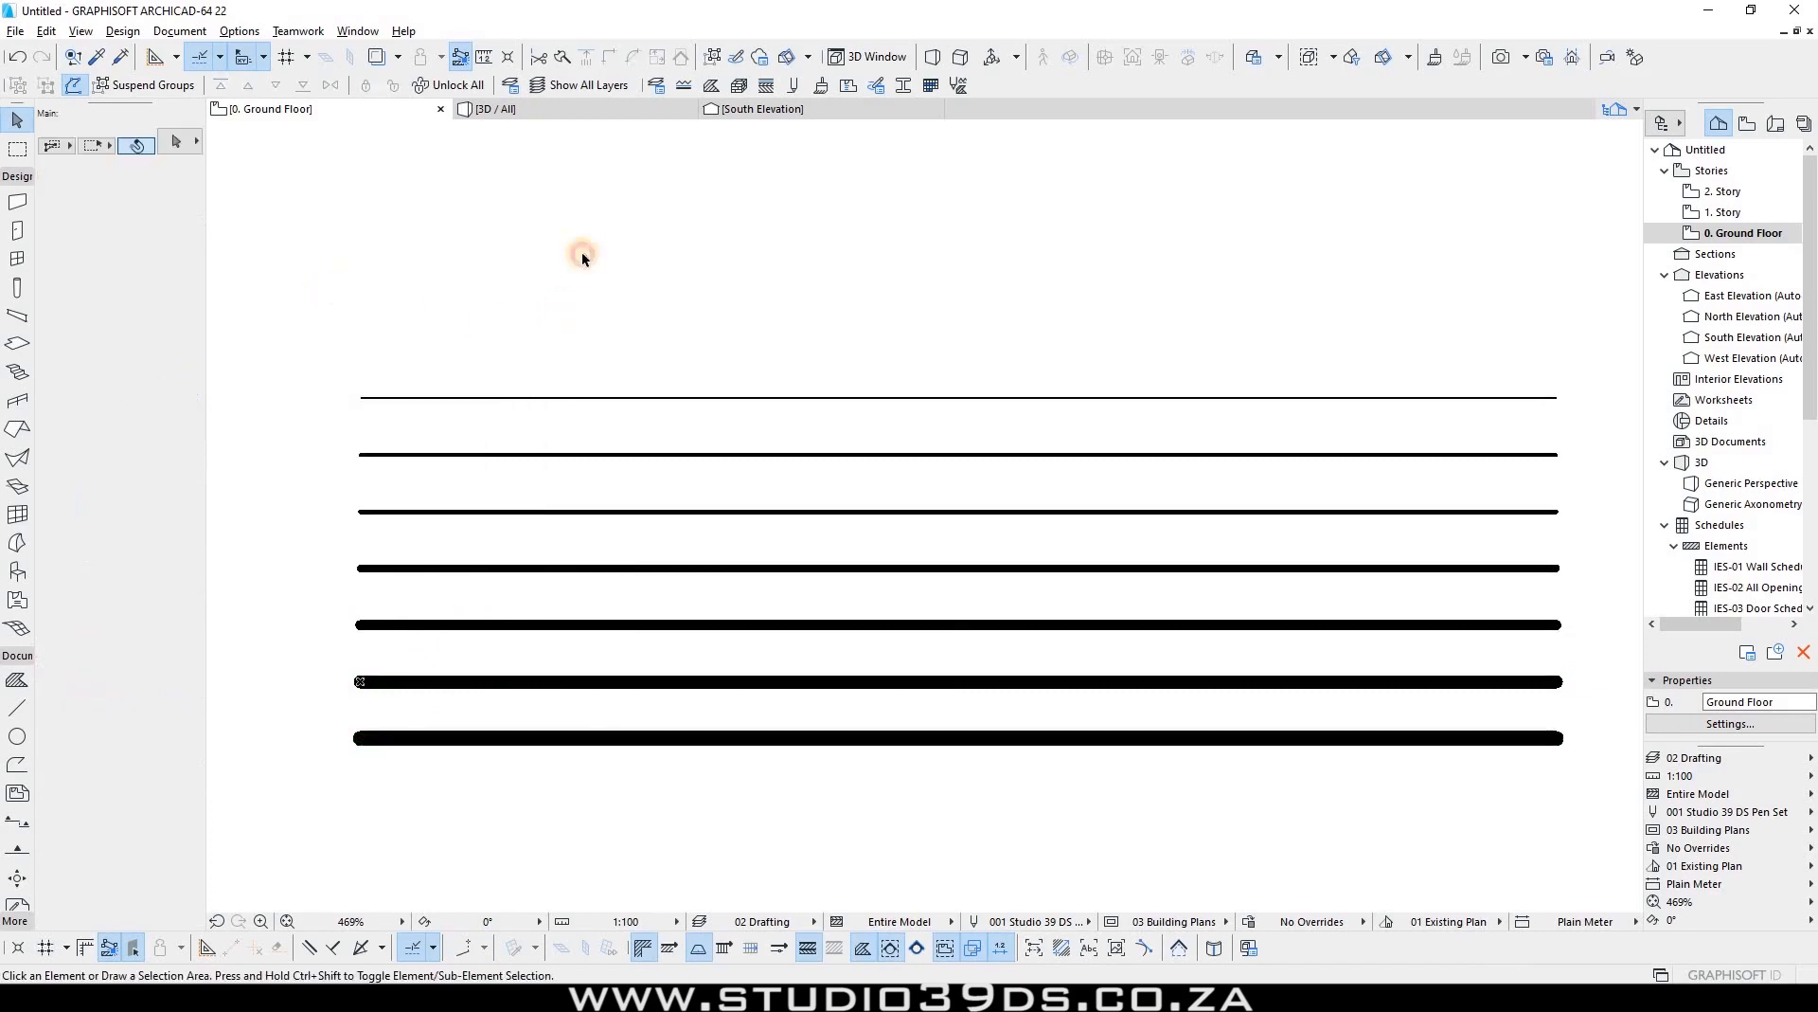
click(557, 322)
Step: Turn off the true line weight display so that all seven lines are drawn as hairlines
scroll(588, 257, down, 2)
scroll(513, 246, up, 3)
scroll(512, 244, down, 2)
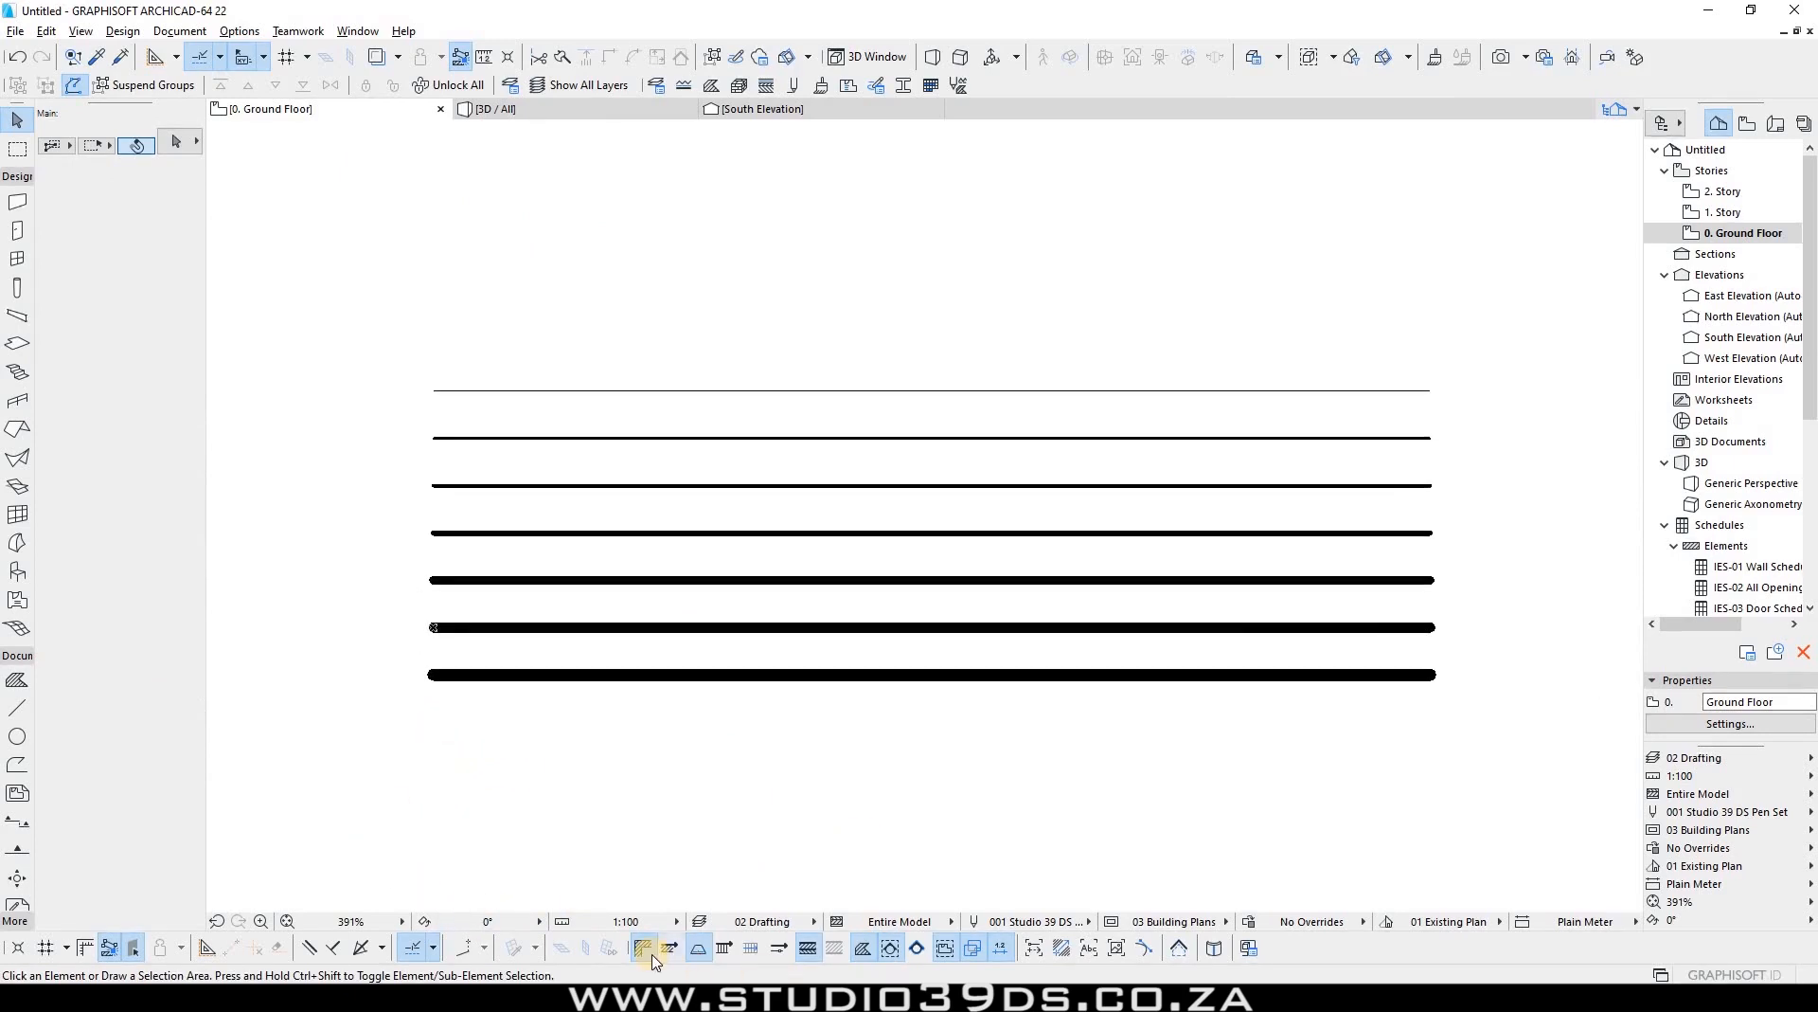
click(808, 949)
click(468, 753)
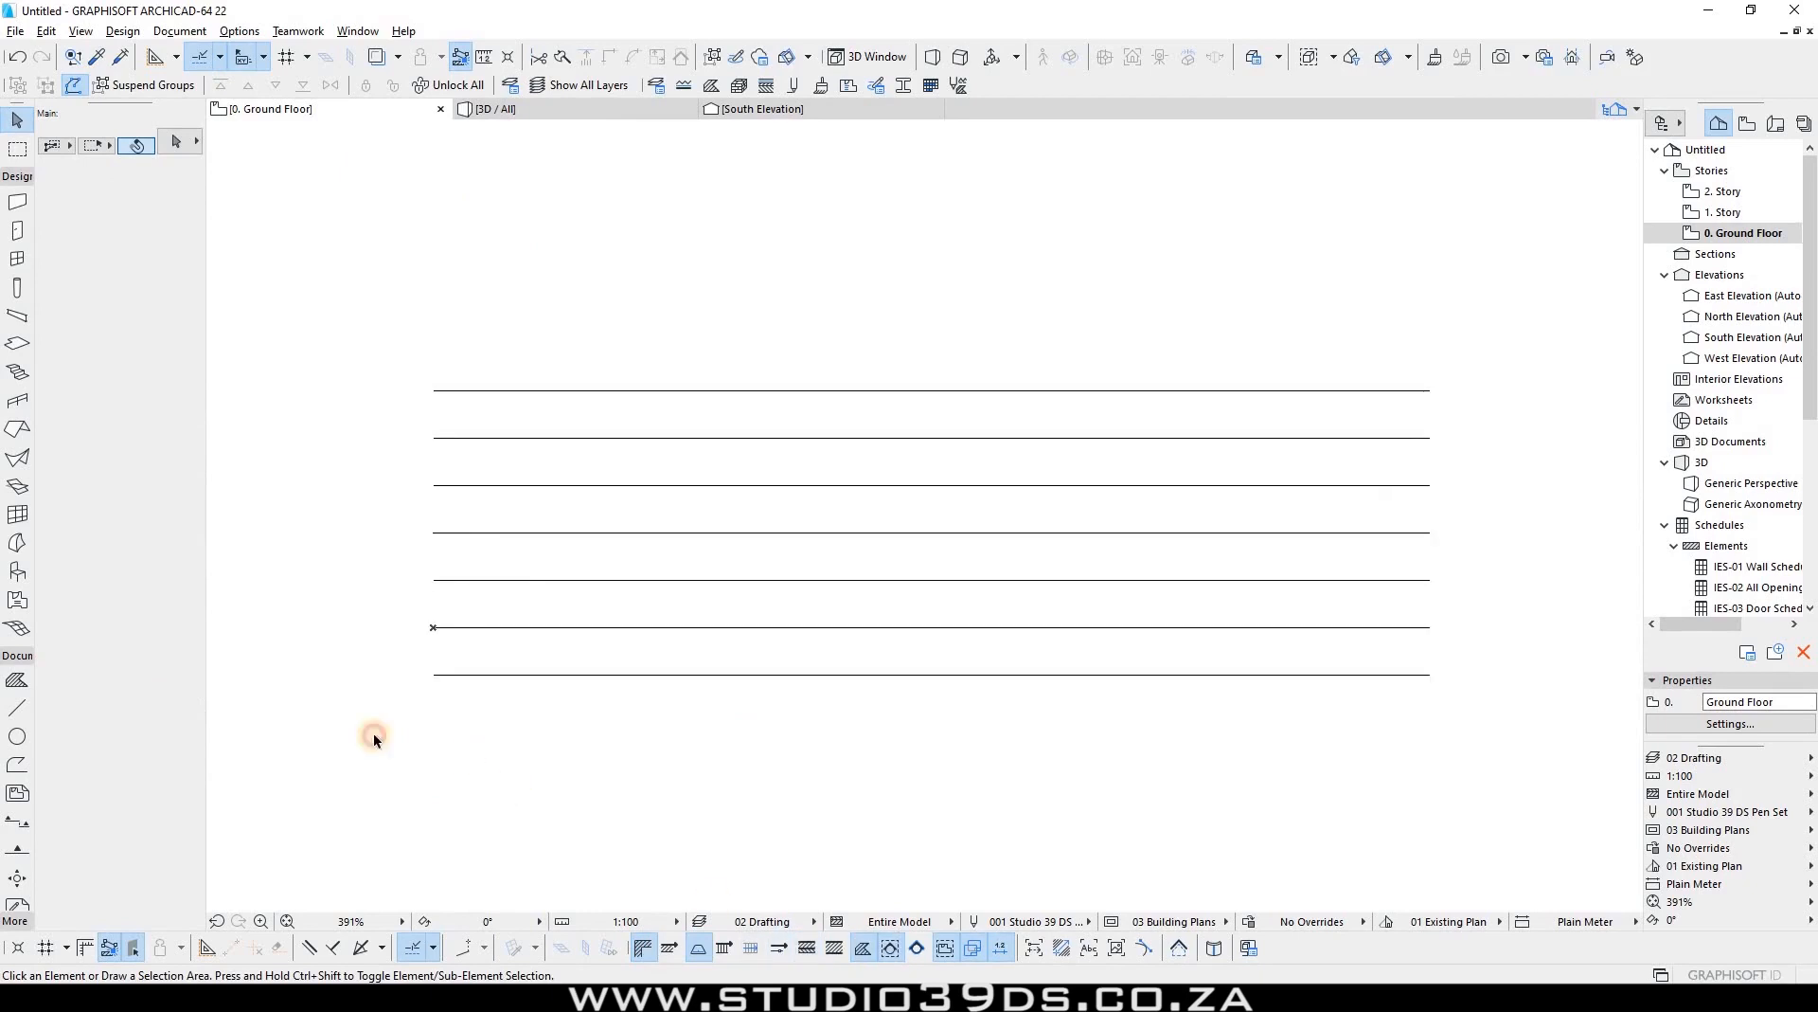
click(464, 726)
click(662, 365)
click(541, 674)
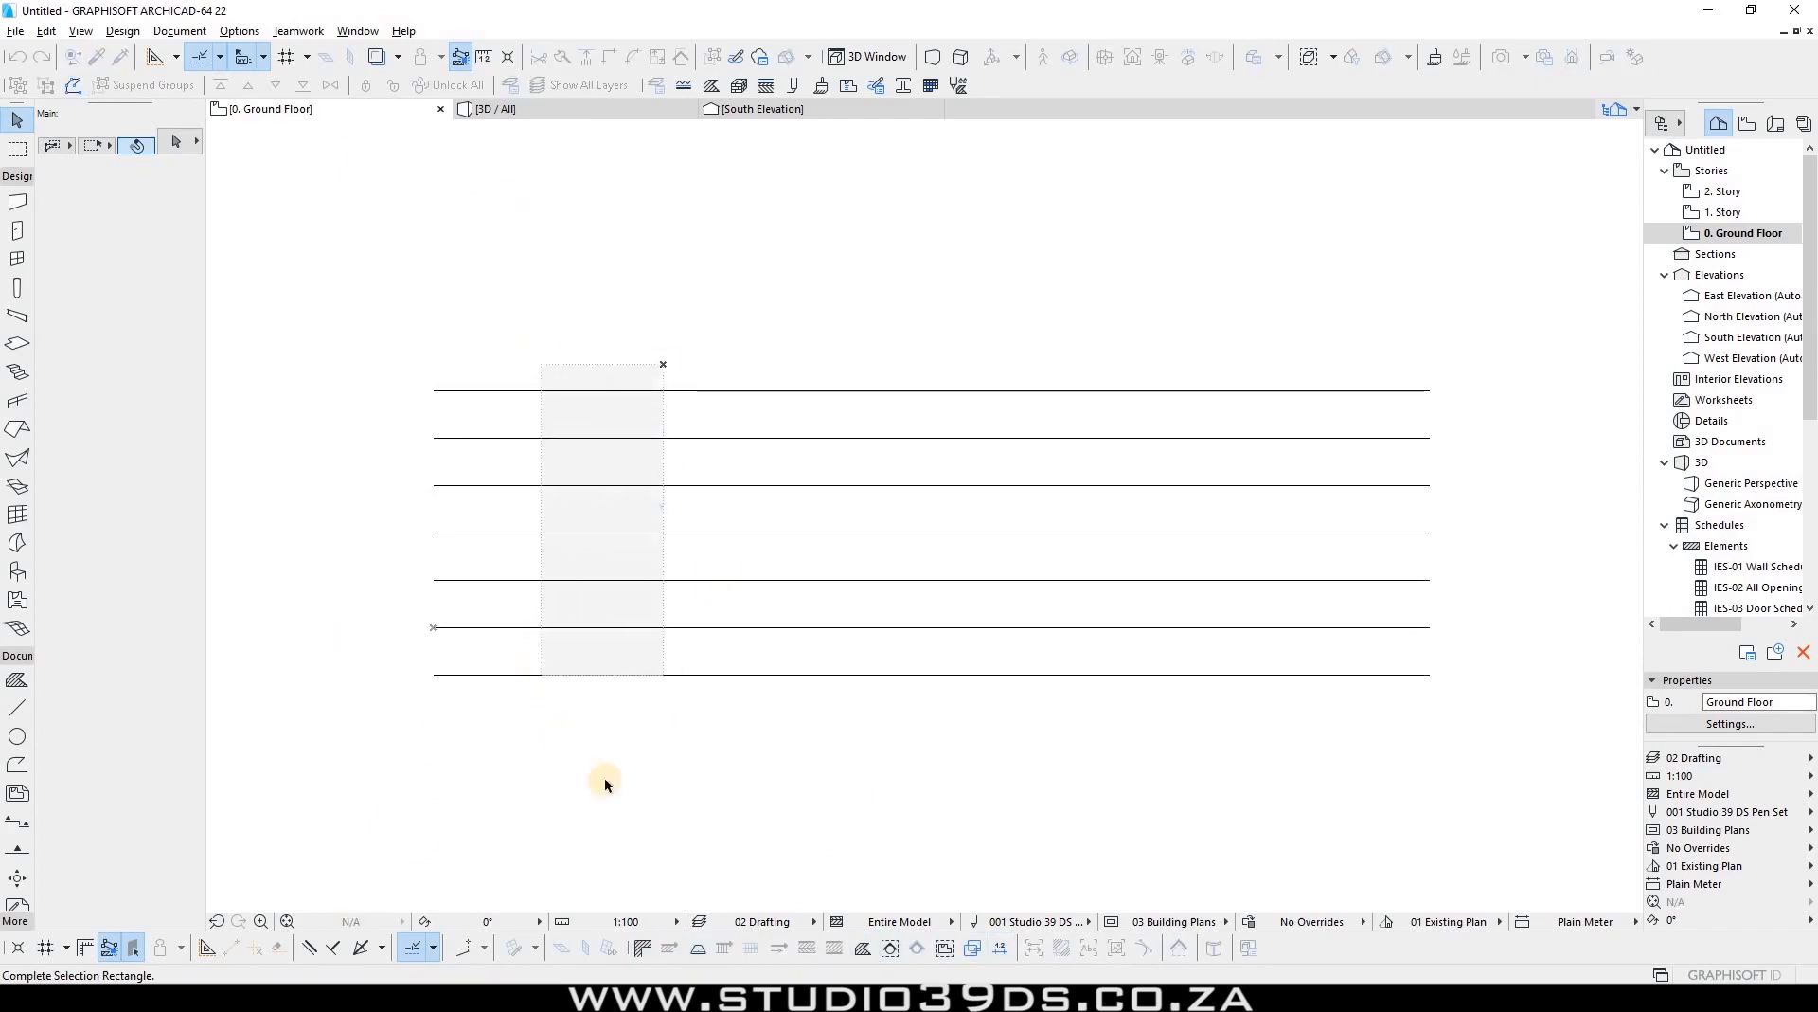
click(832, 756)
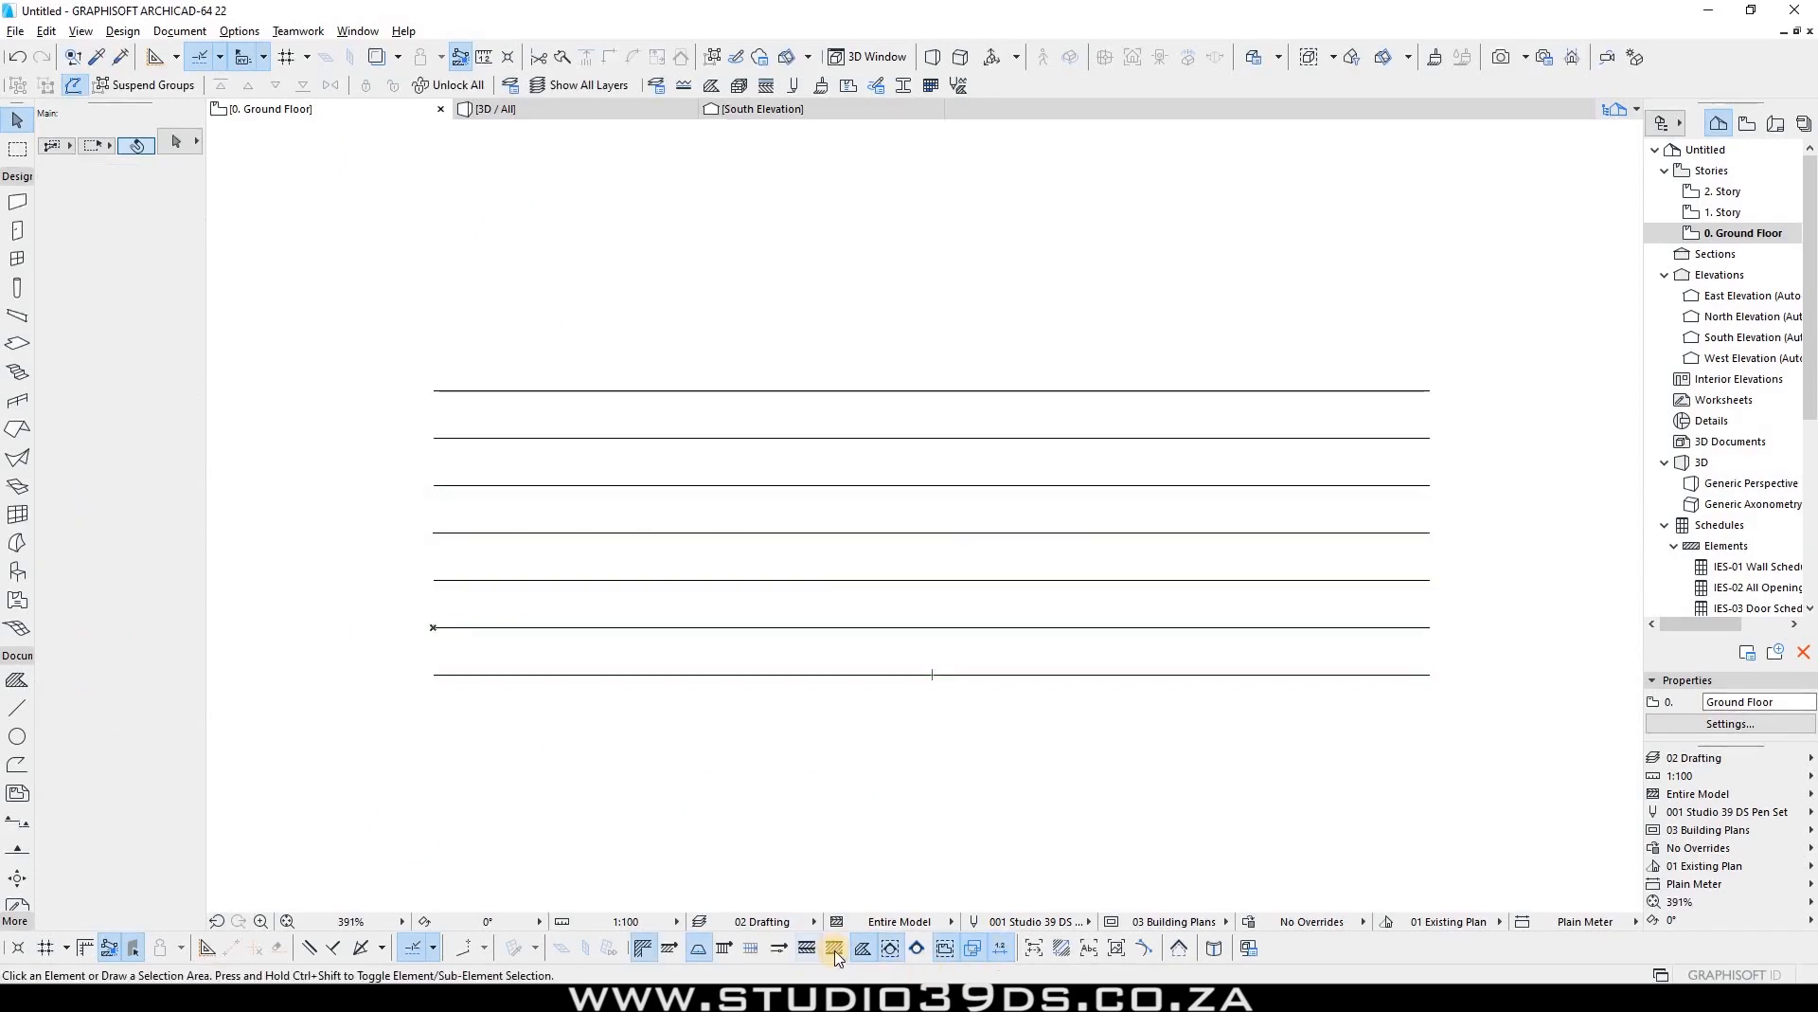
Step: Turn on the true line weight display so that all seven lines show their pen thicknesses
click(814, 954)
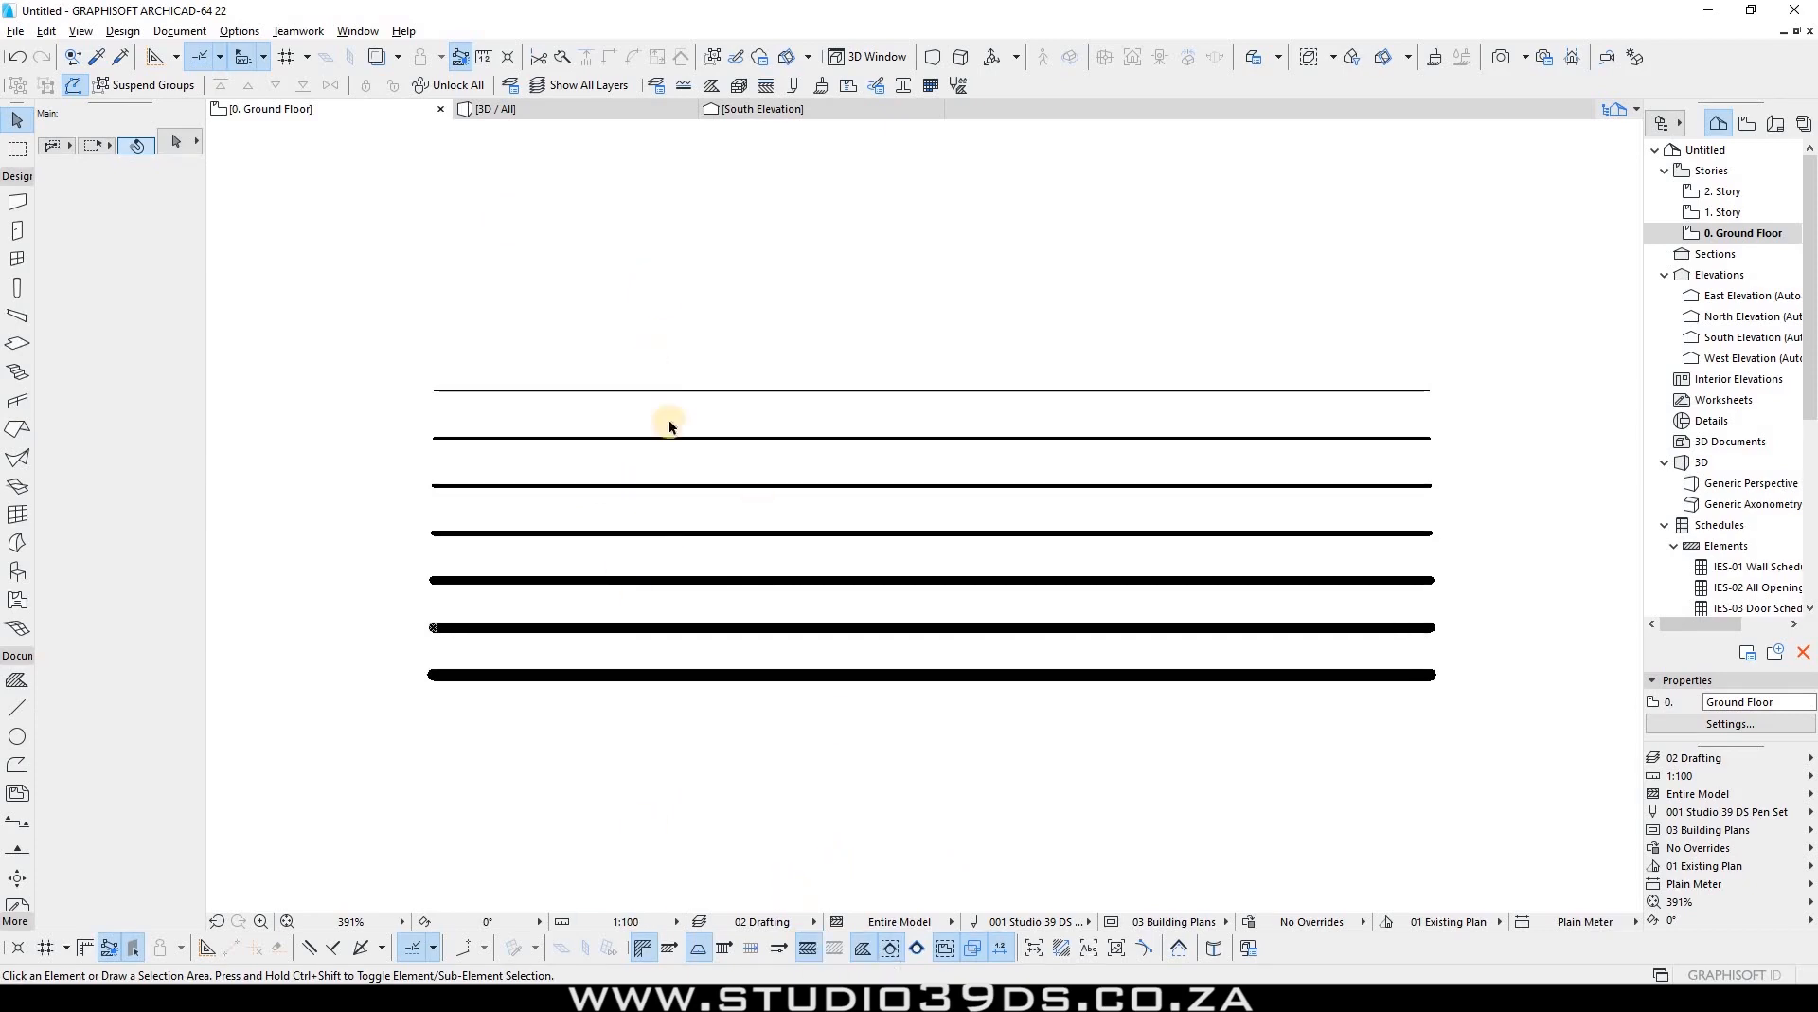
Step: Select all seven lines and review the 001 Studio 39 DS Pen Set in the Pens & Color settings without changing it
key(ctrl+a)
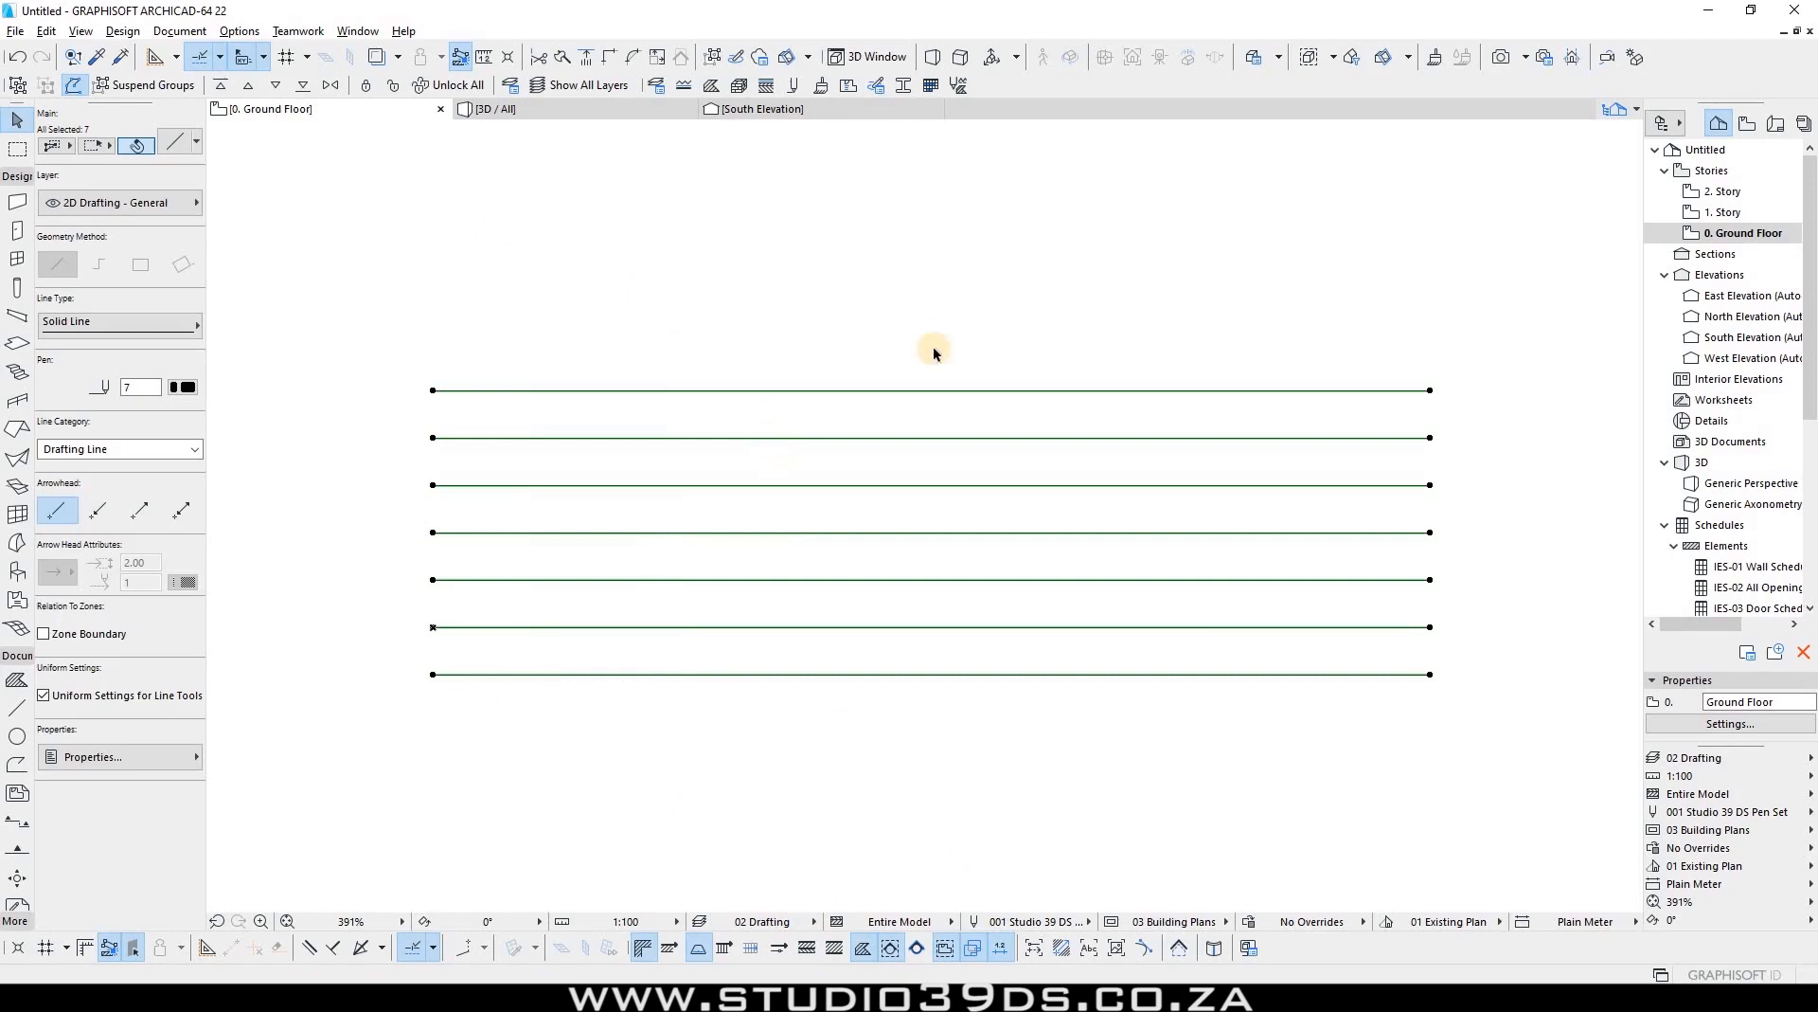
click(793, 86)
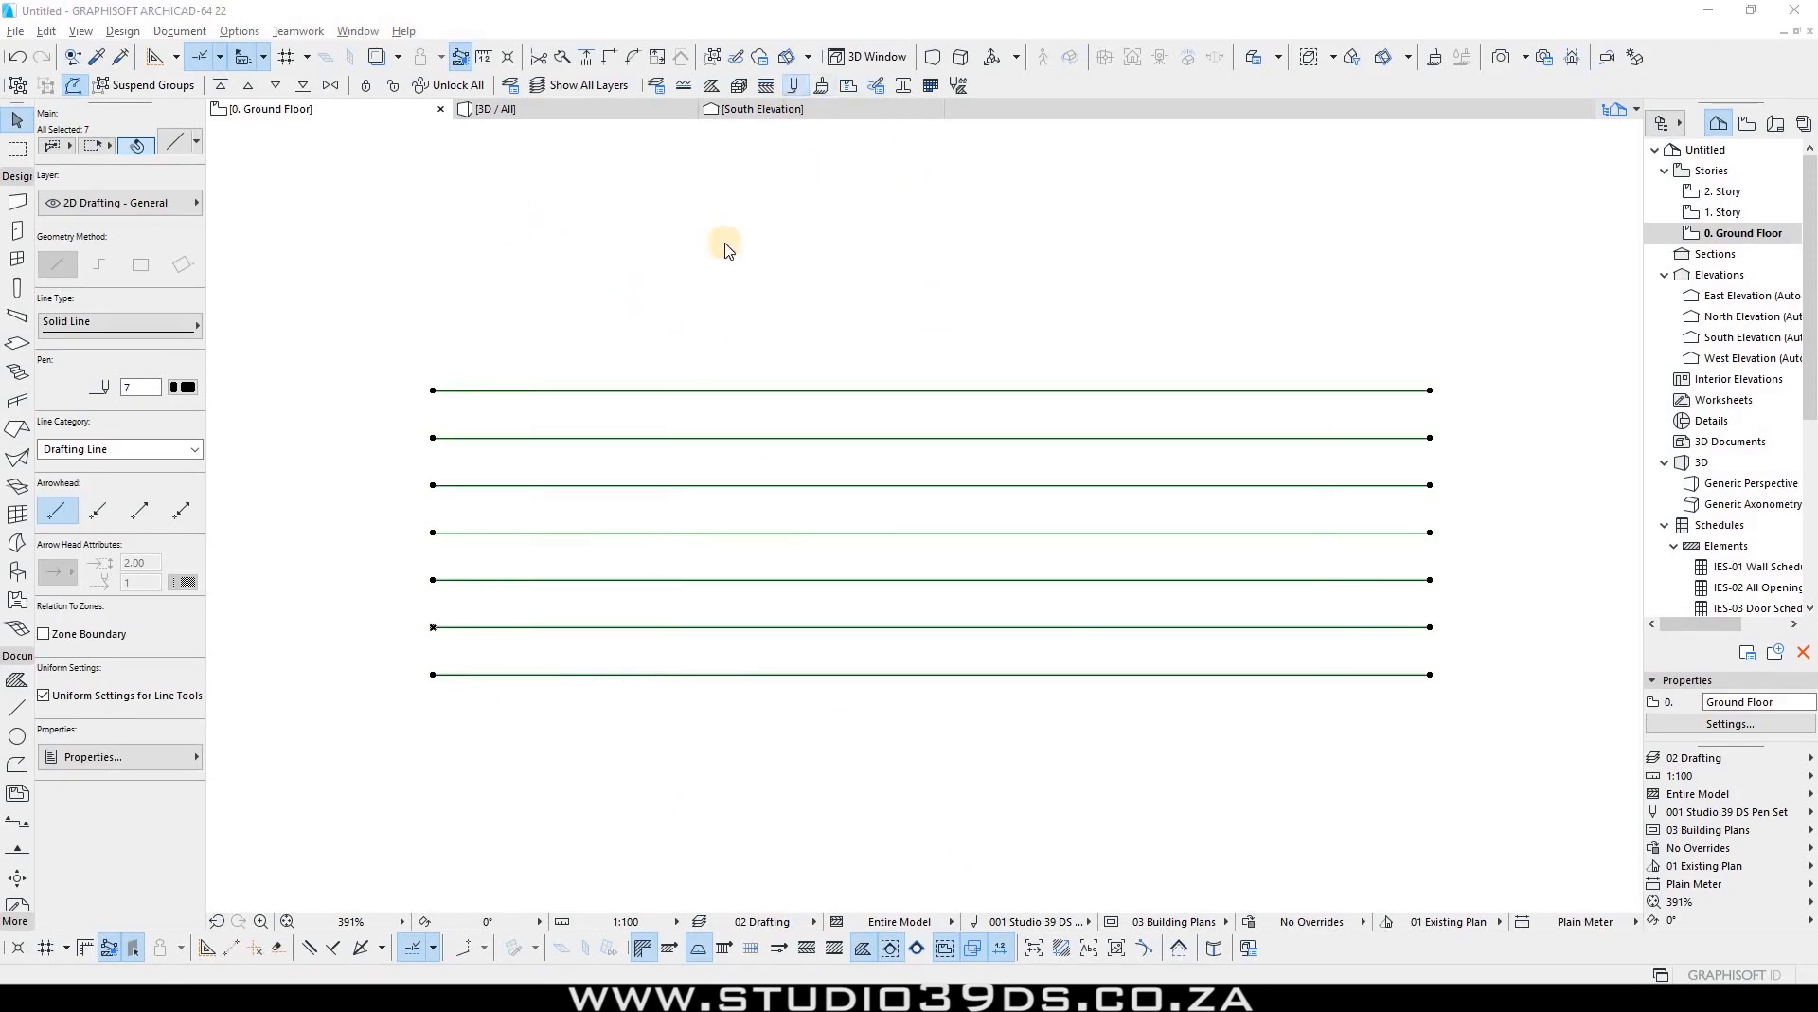
click(806, 234)
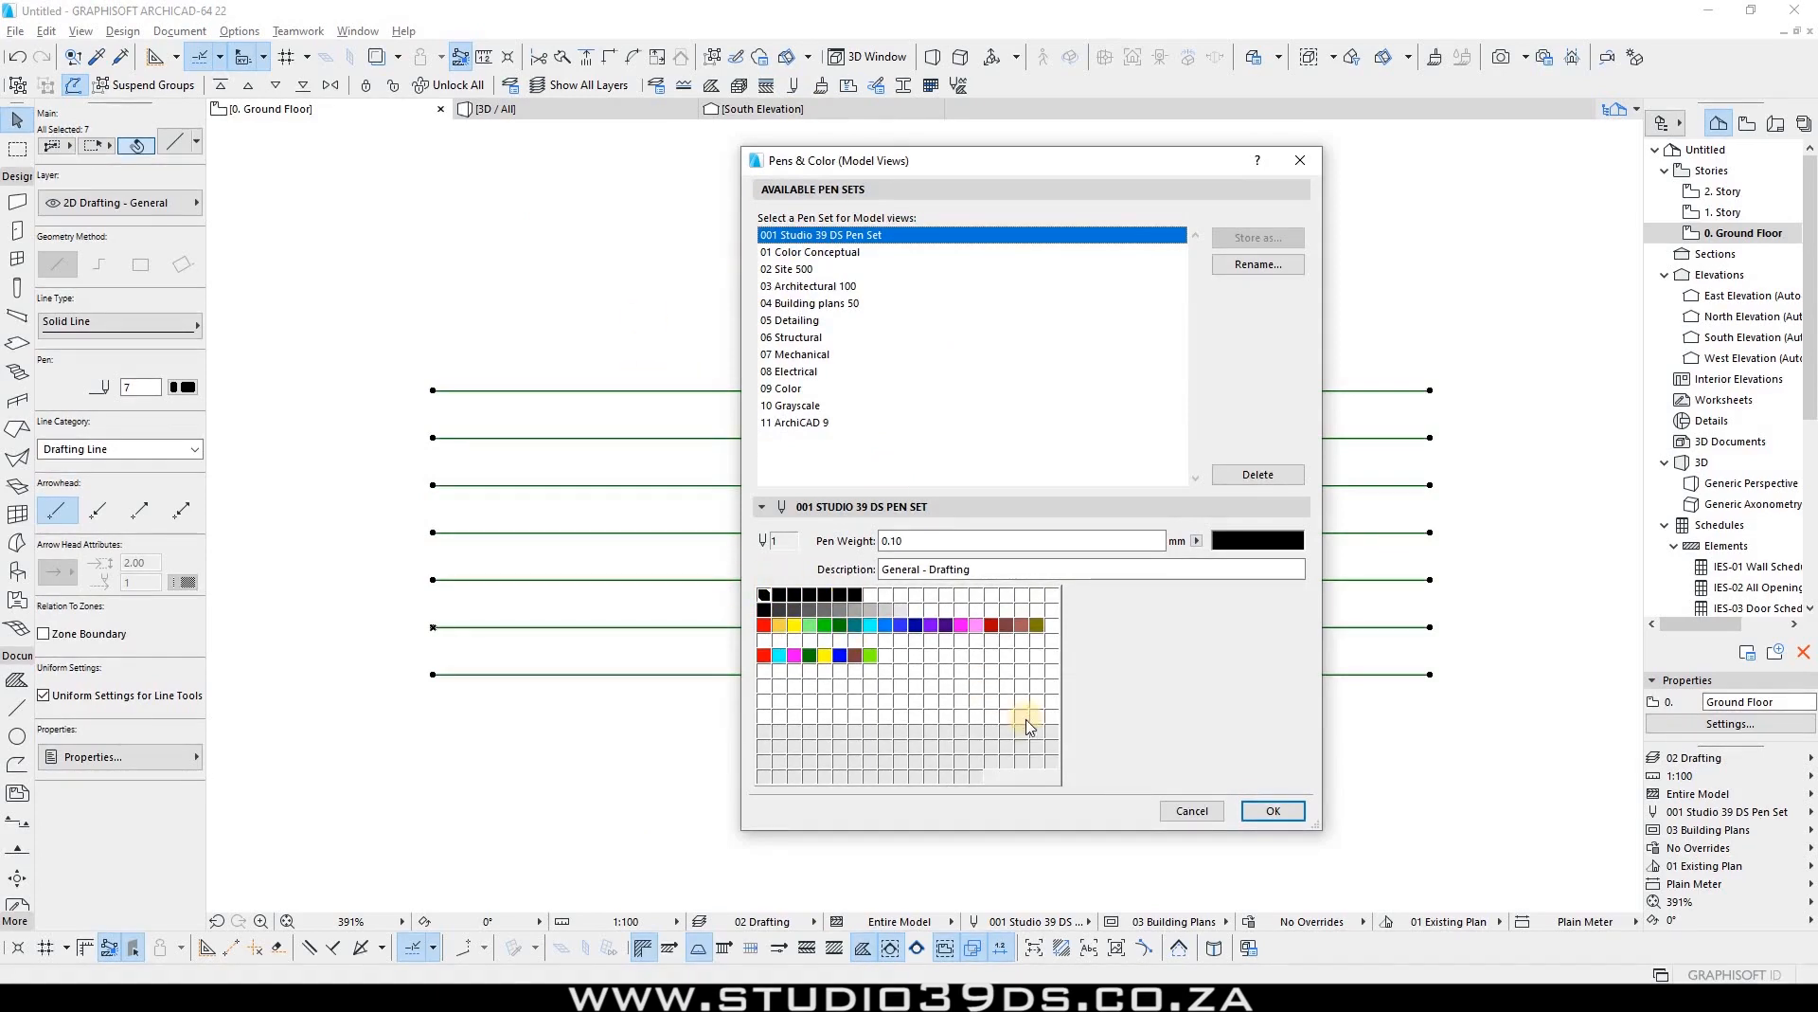
click(1184, 811)
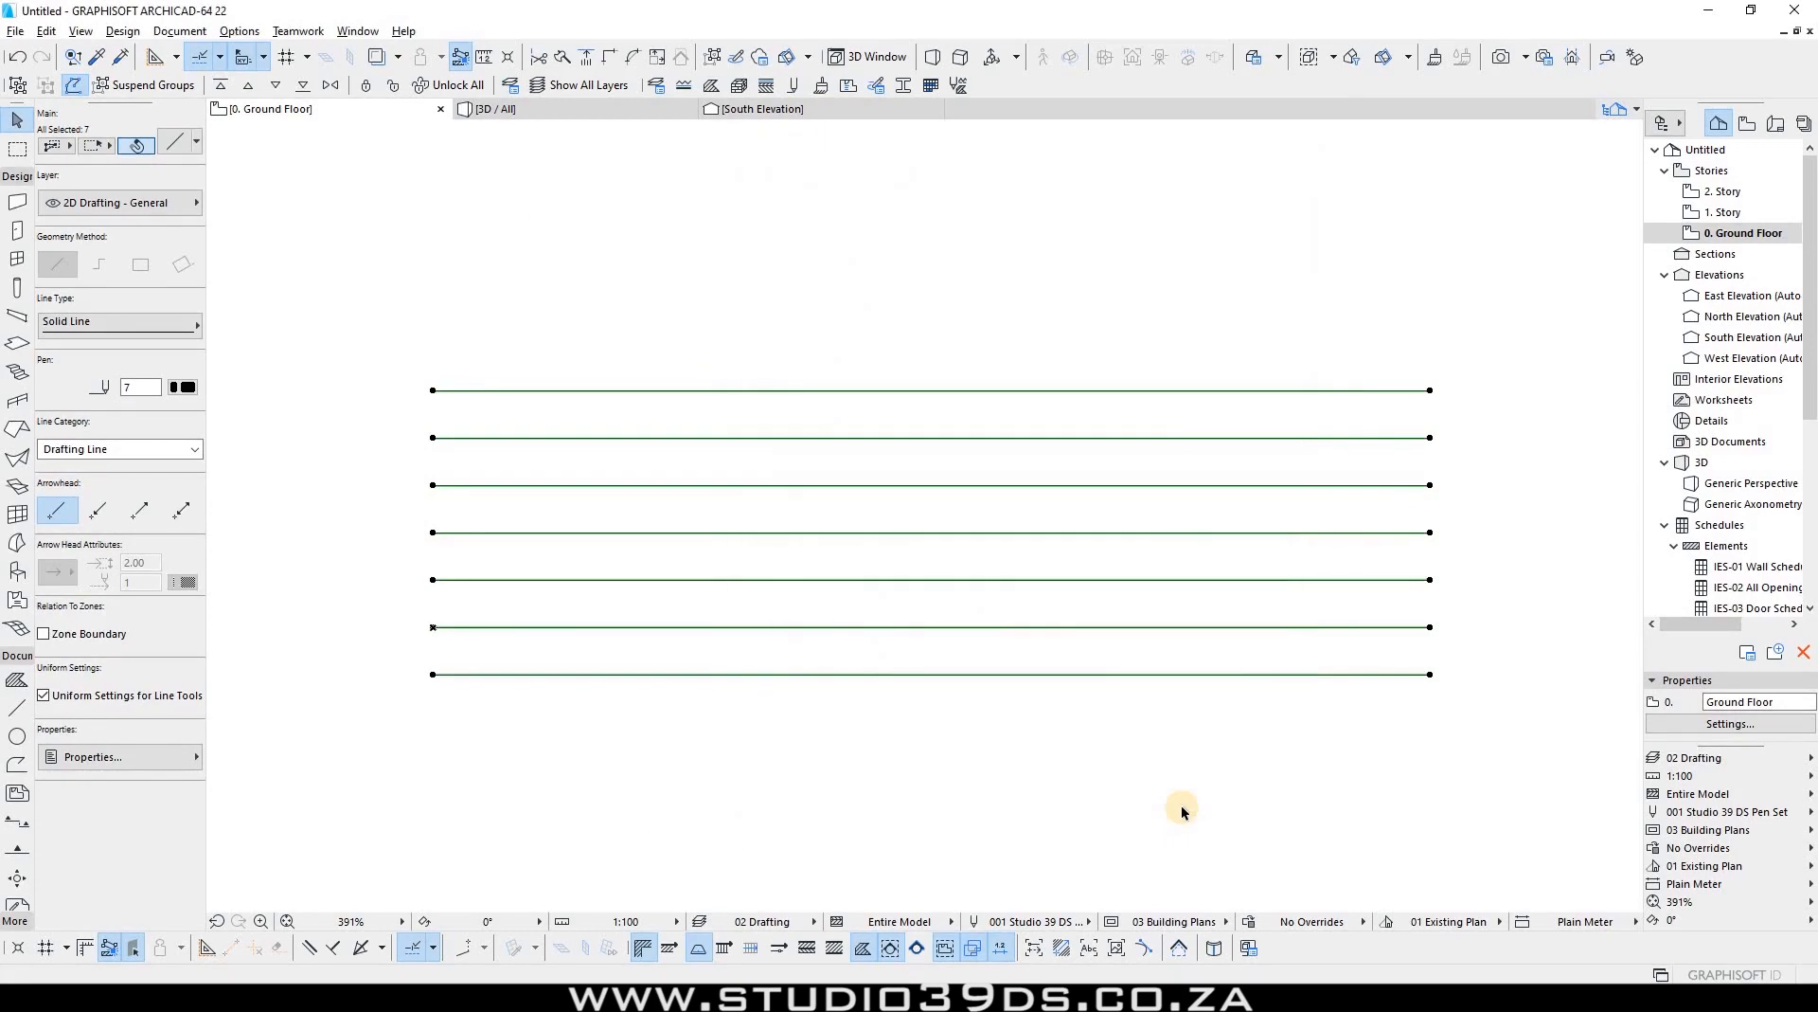